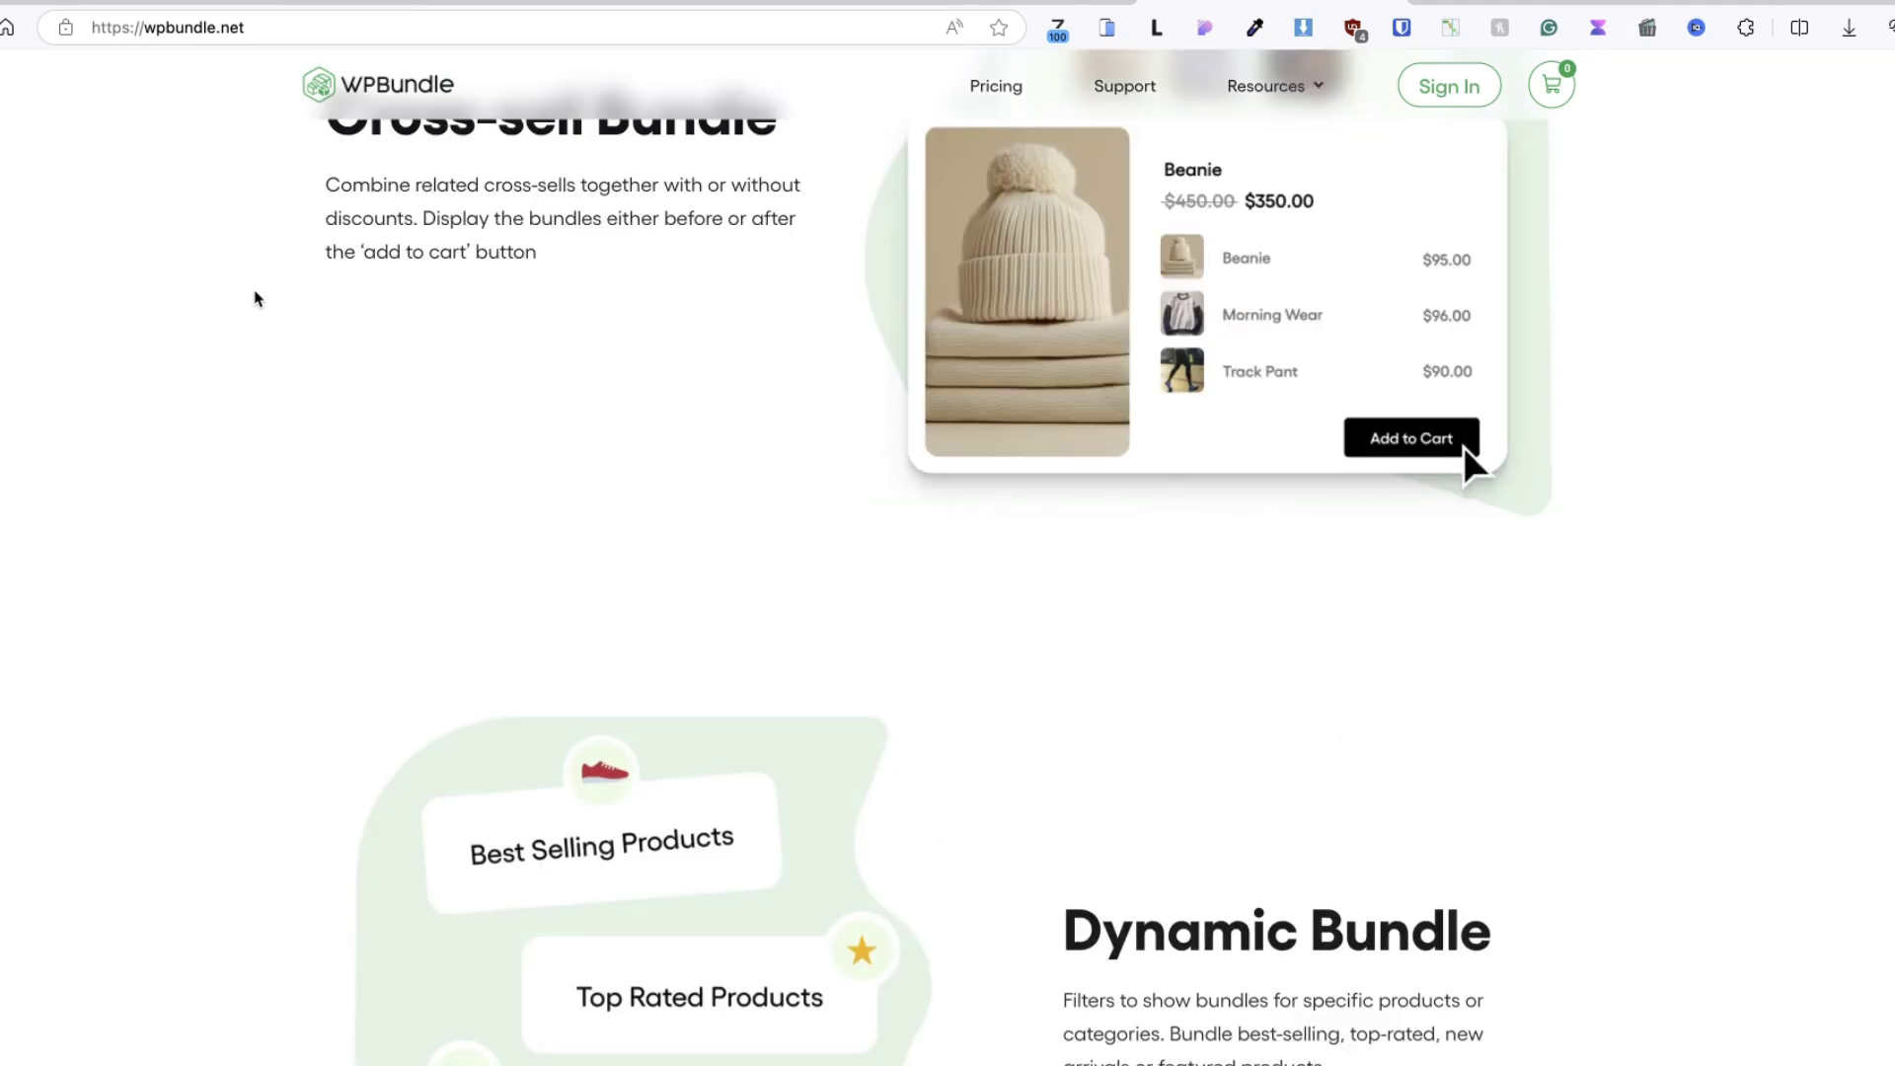
Switch from the plugin website to the WordPress admin dashboard and open the WPBundle reports.
{"action": "scroll", "coordinate": [254, 298], "scroll_direction": "down", "scroll_amount": 2}
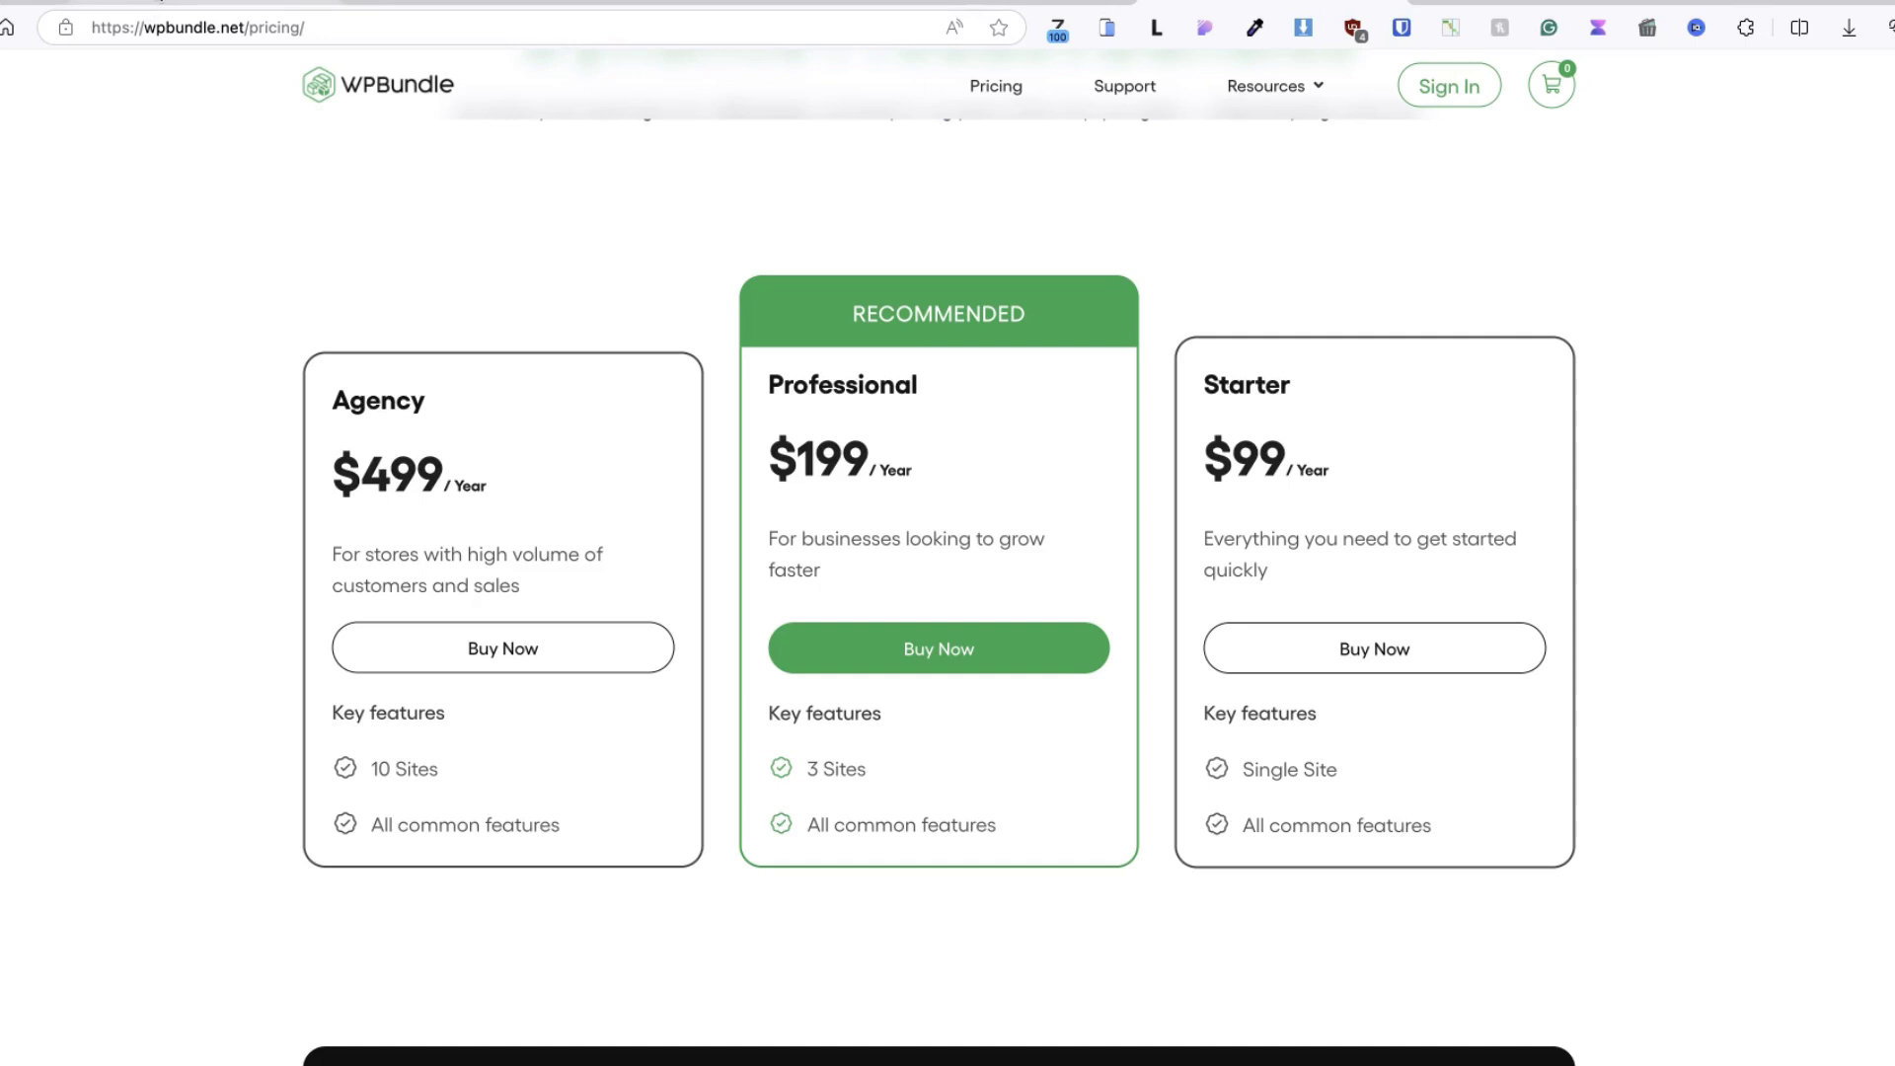
{"action": "left_click", "coordinate": [74, 2]}
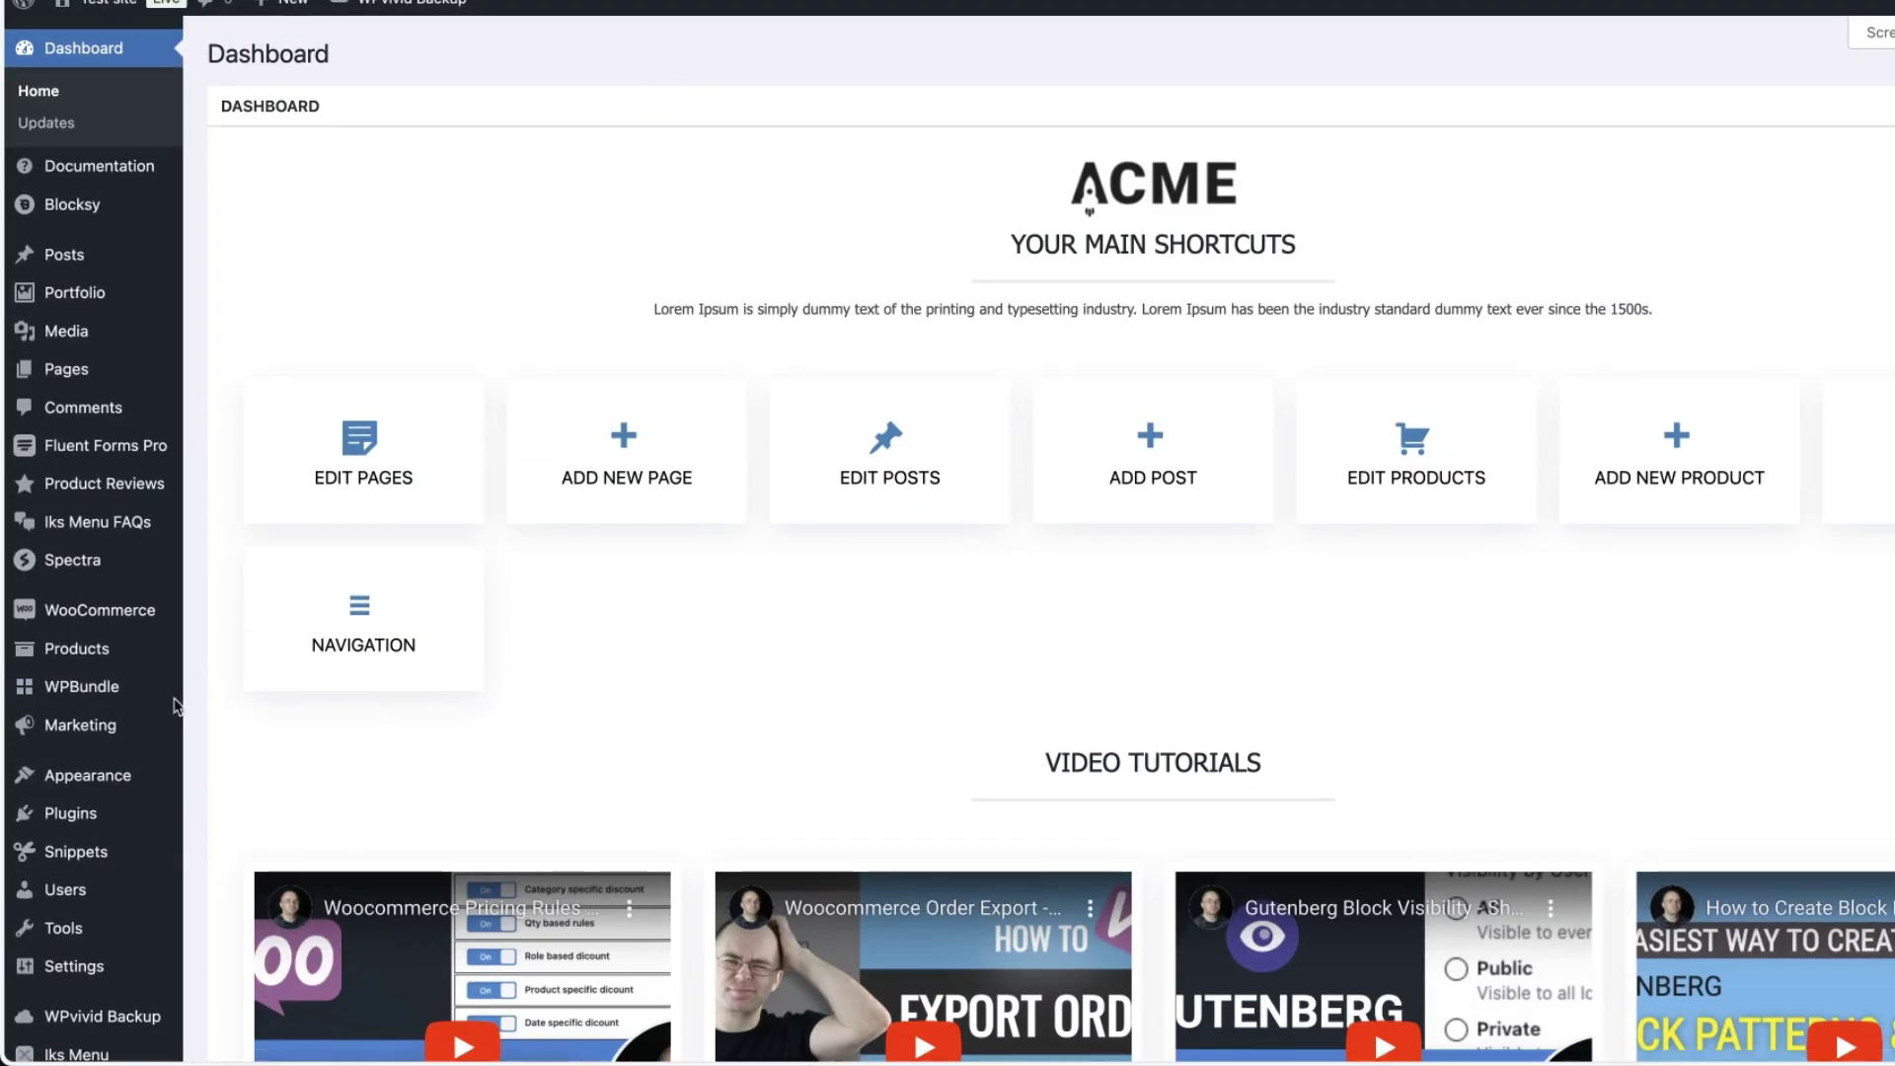
{"action": "mouse_move", "coordinate": [87, 788]}
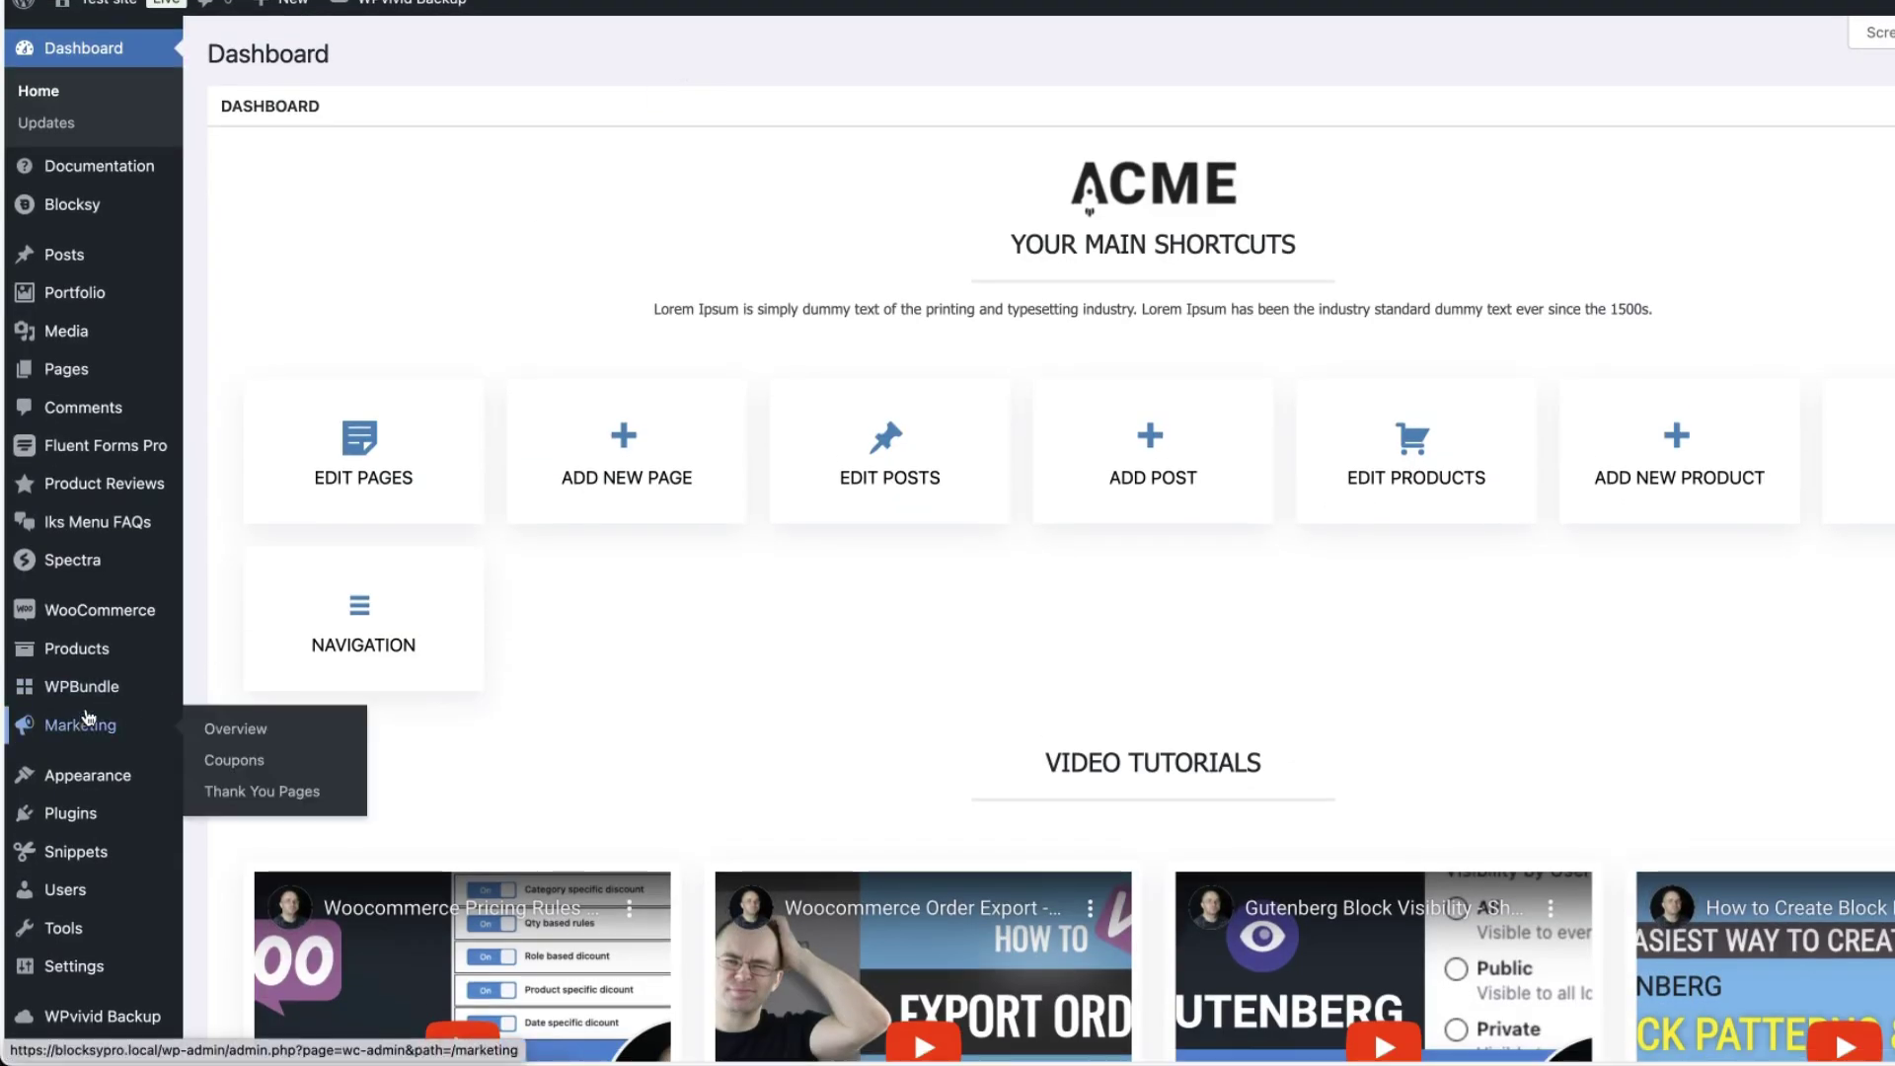
{"action": "mouse_move", "coordinate": [94, 699]}
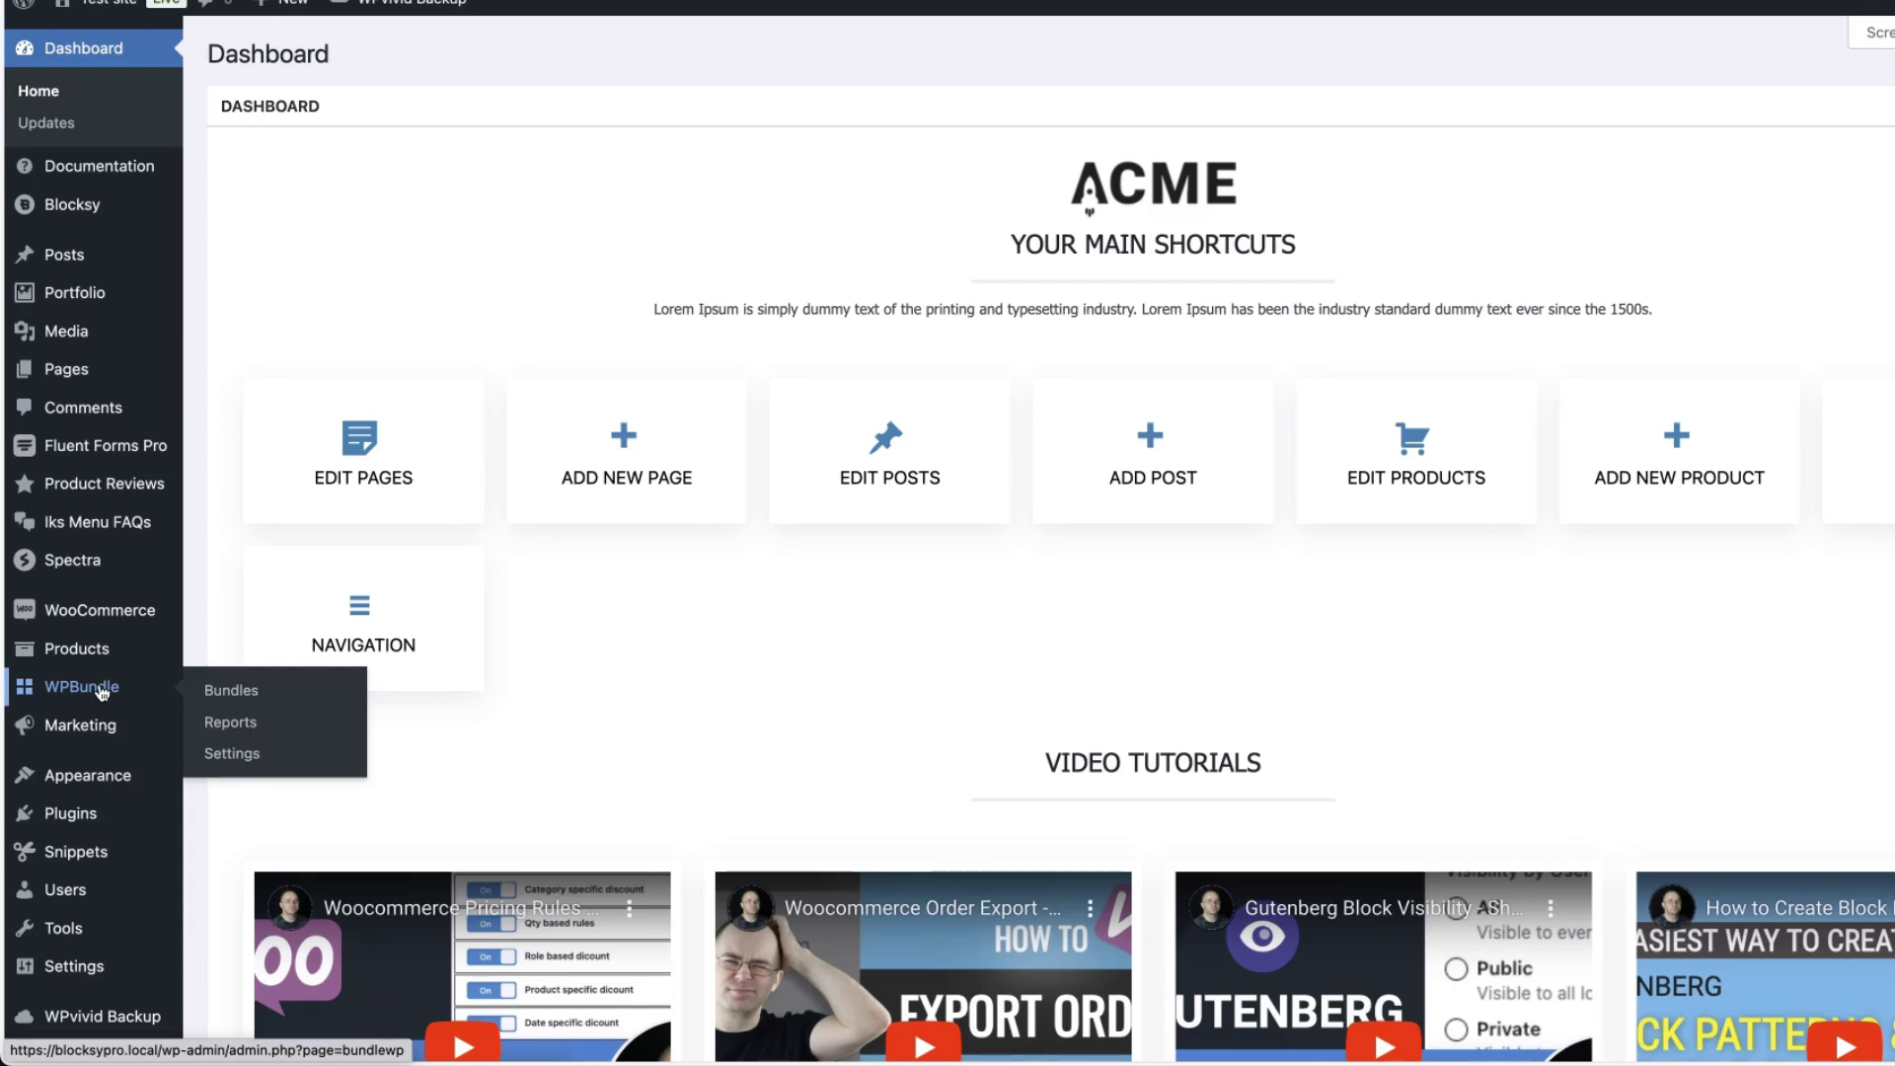
{"action": "left_click", "coordinate": [223, 722]}
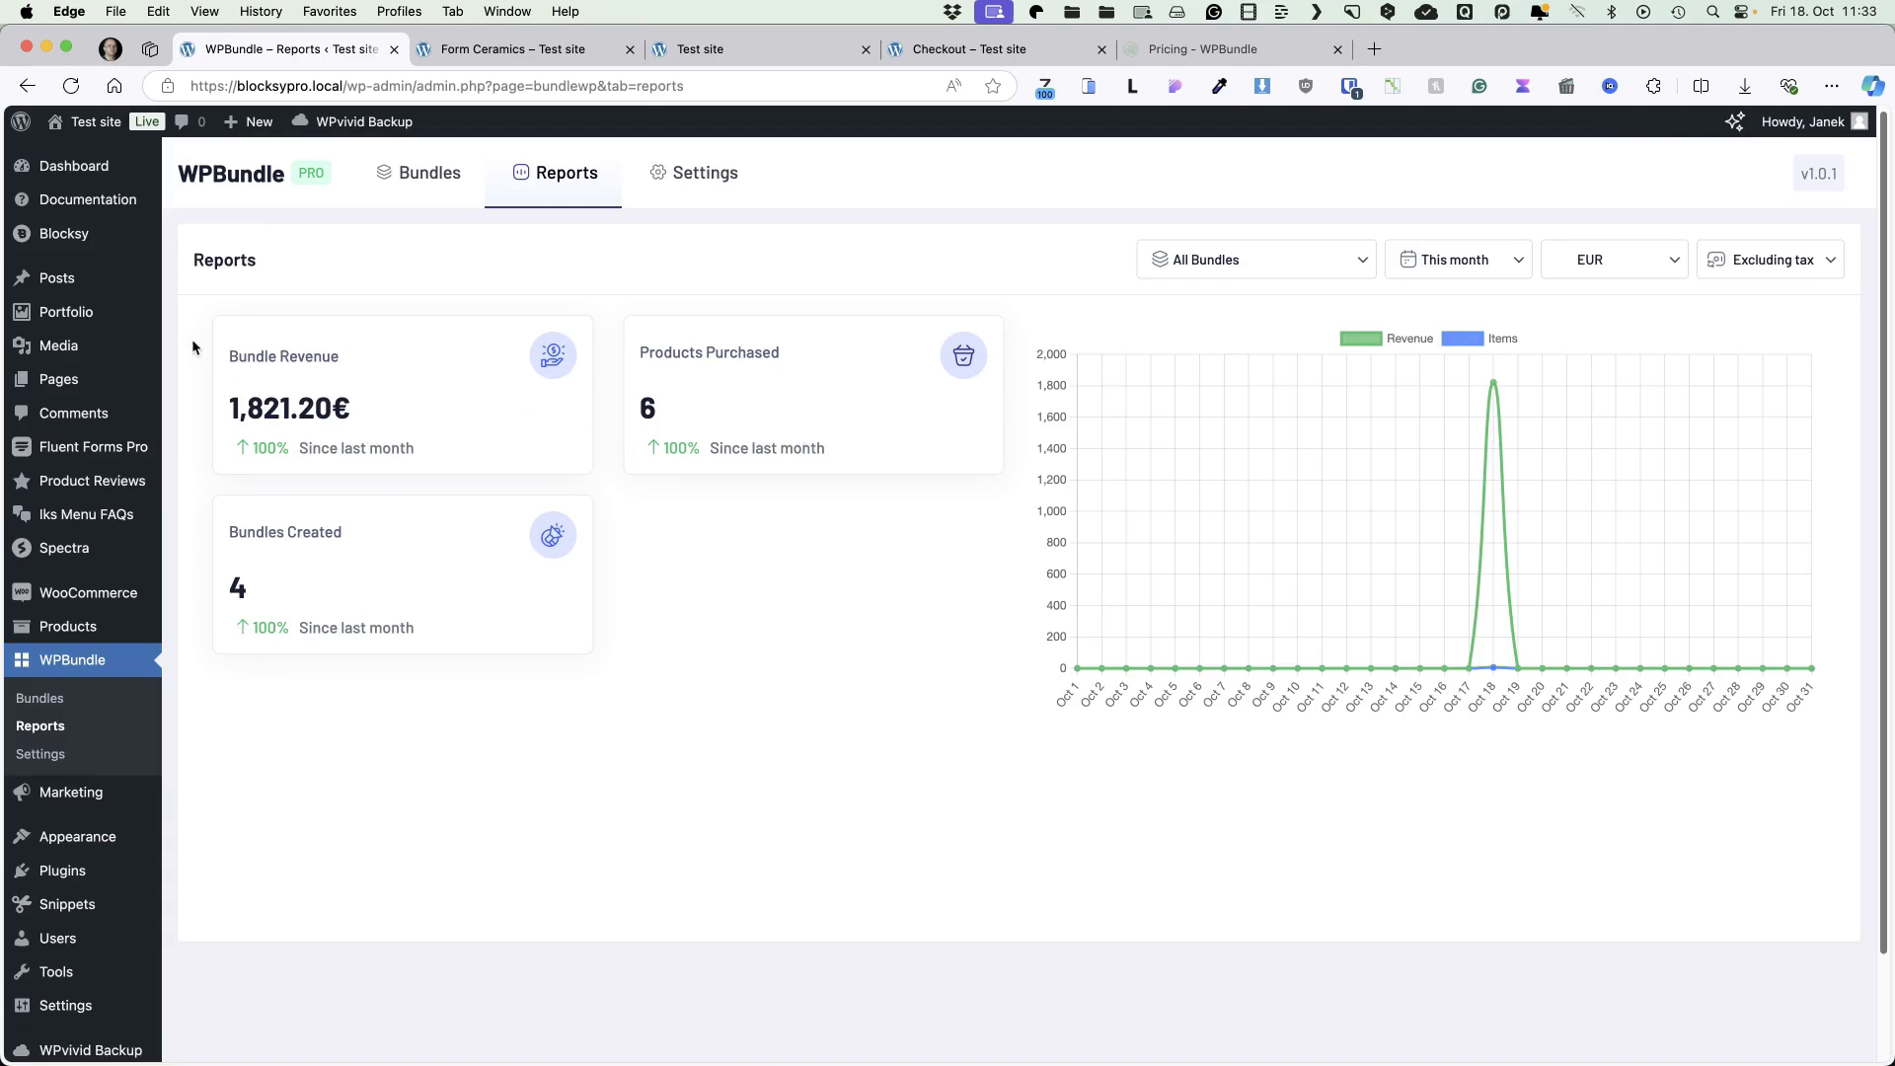
Examine the bundle and date-range filter options available for the WPBundle reports.
{"action": "left_click", "coordinate": [1304, 262]}
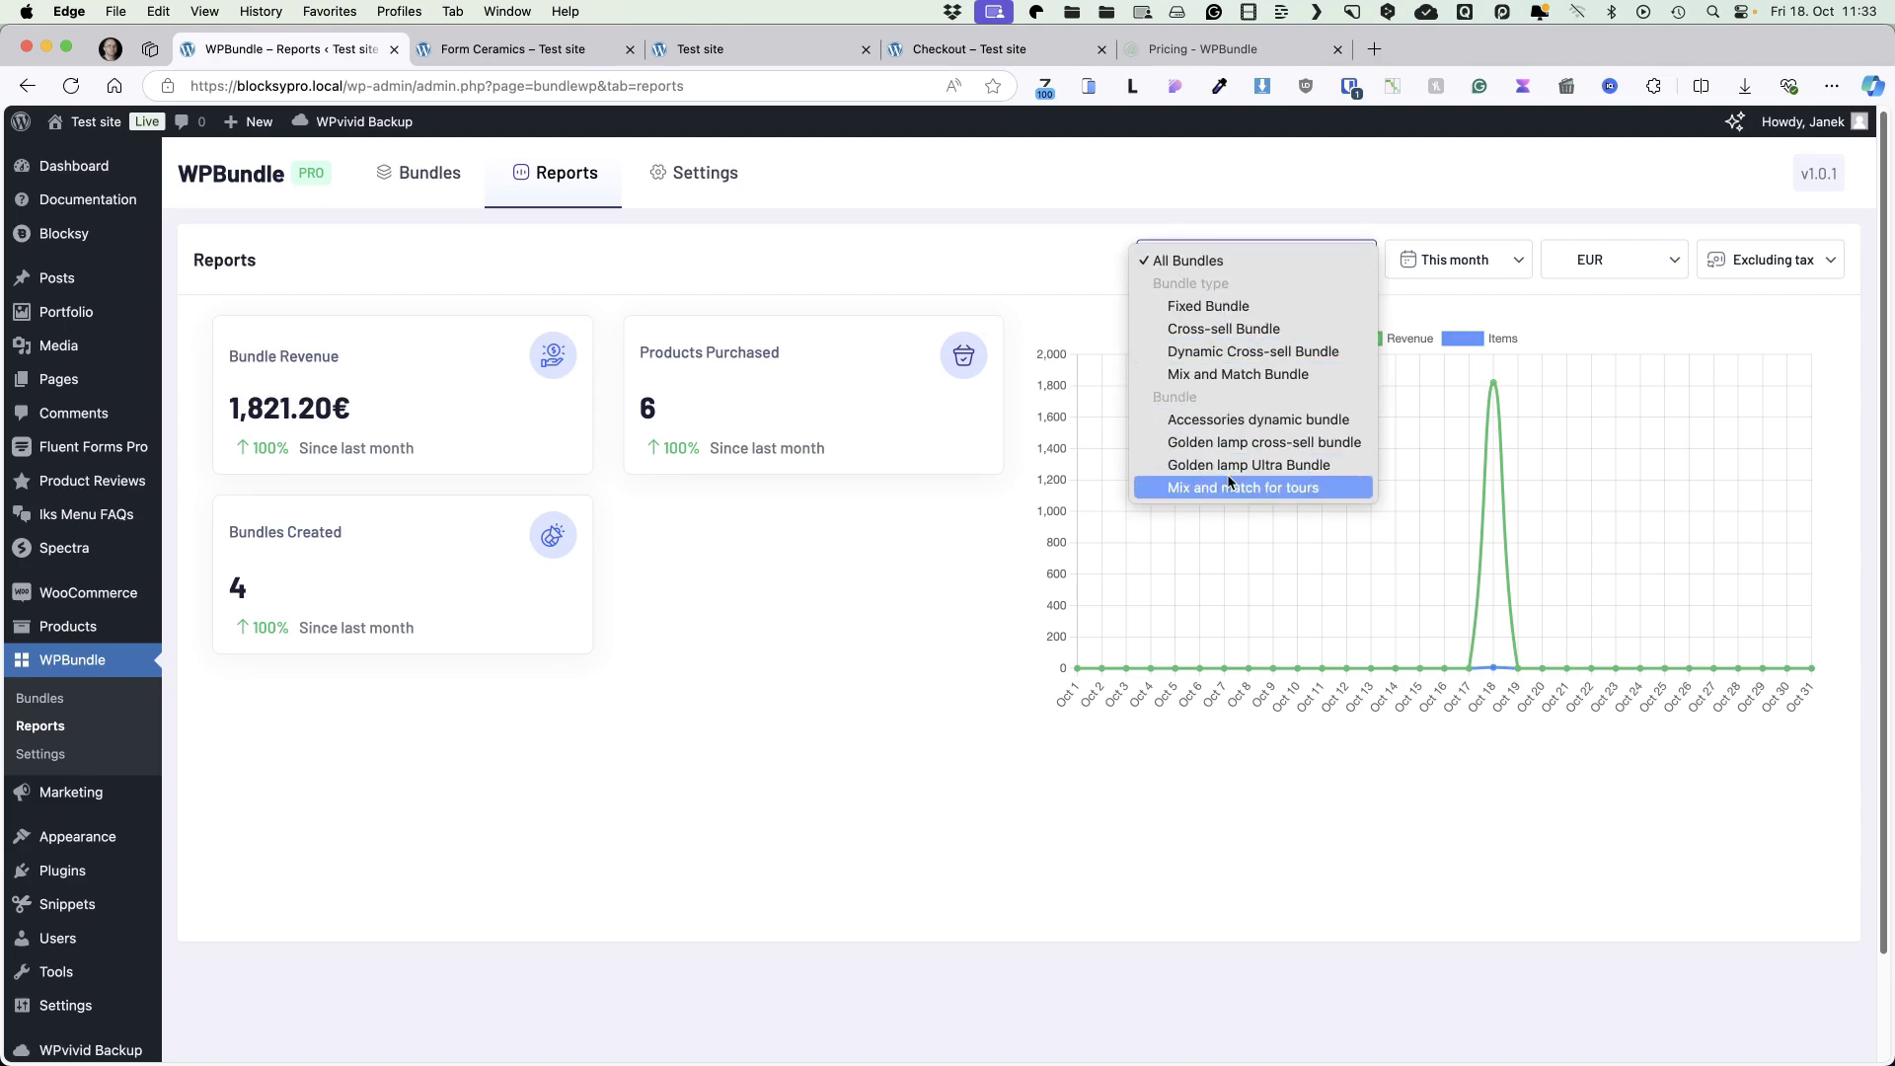
{"action": "left_click", "coordinate": [1437, 212]}
{"action": "left_click", "coordinate": [1455, 260]}
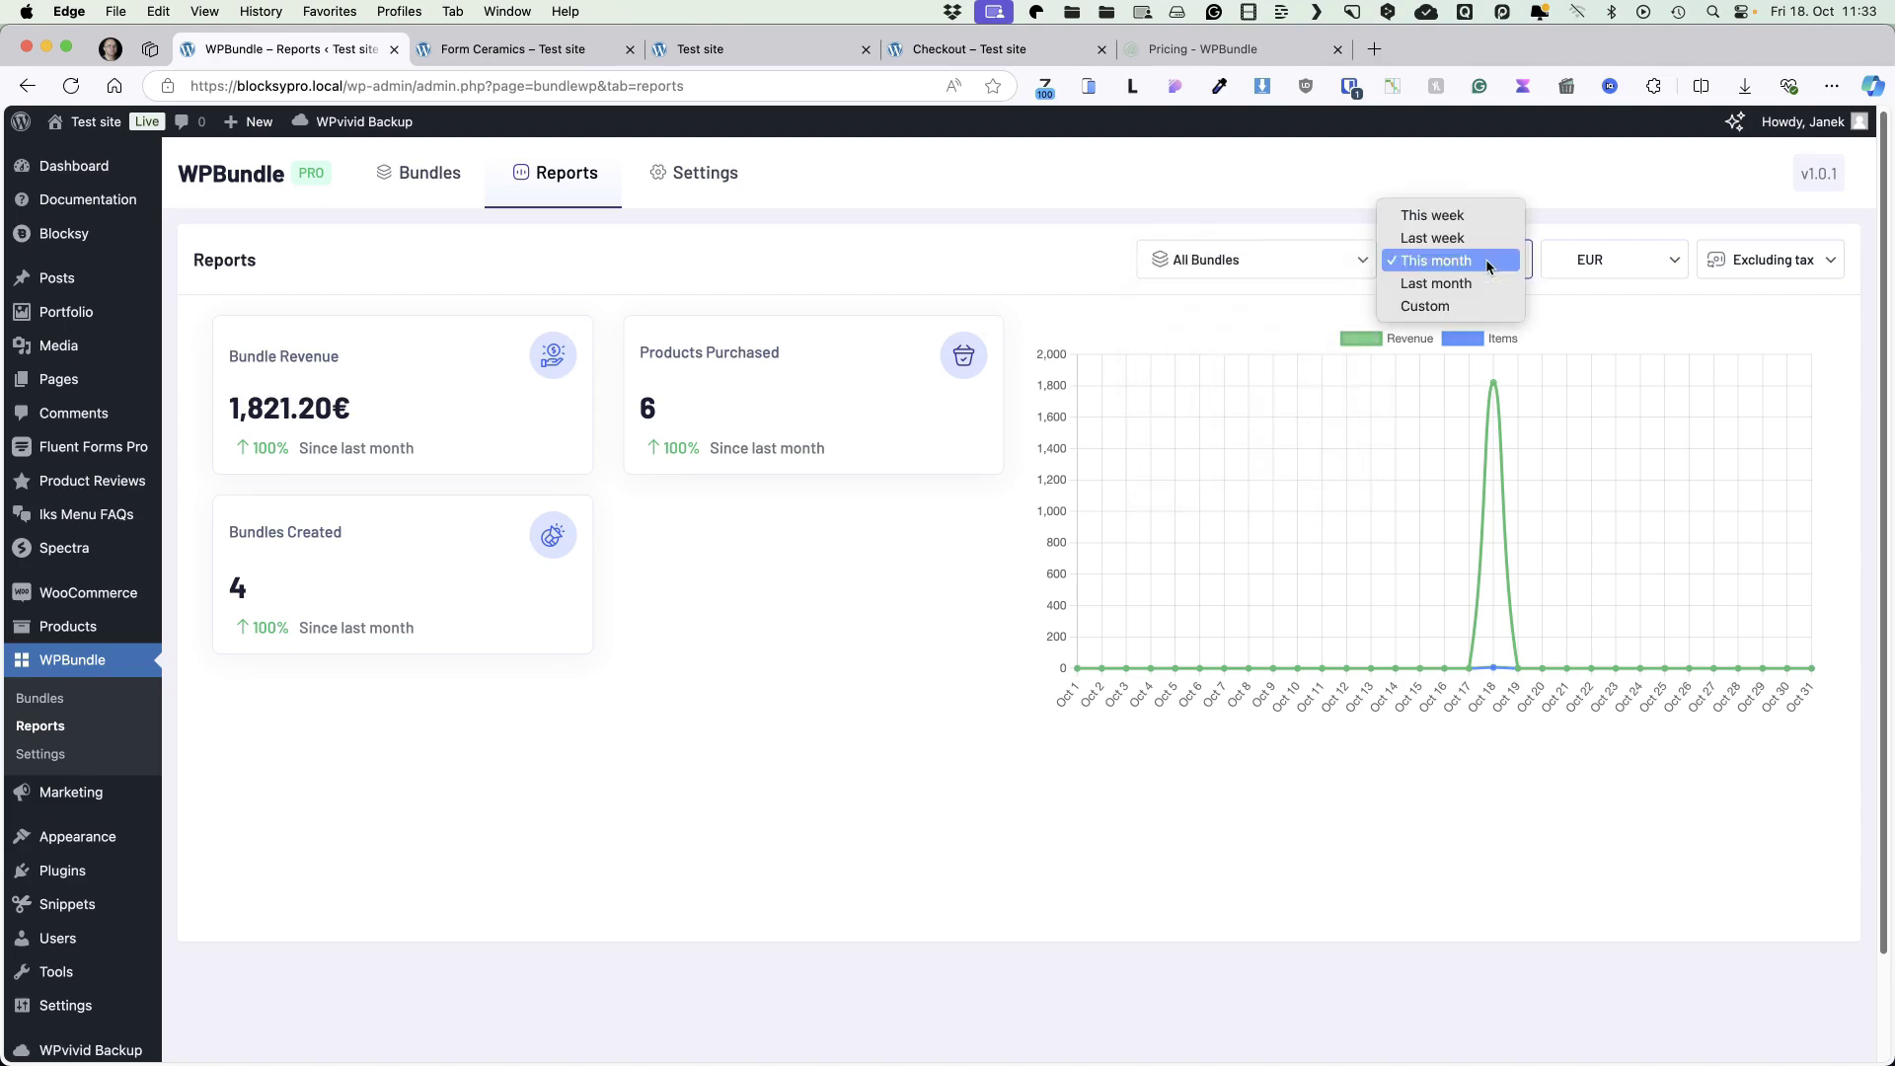
{"action": "left_click", "coordinate": [1586, 227]}
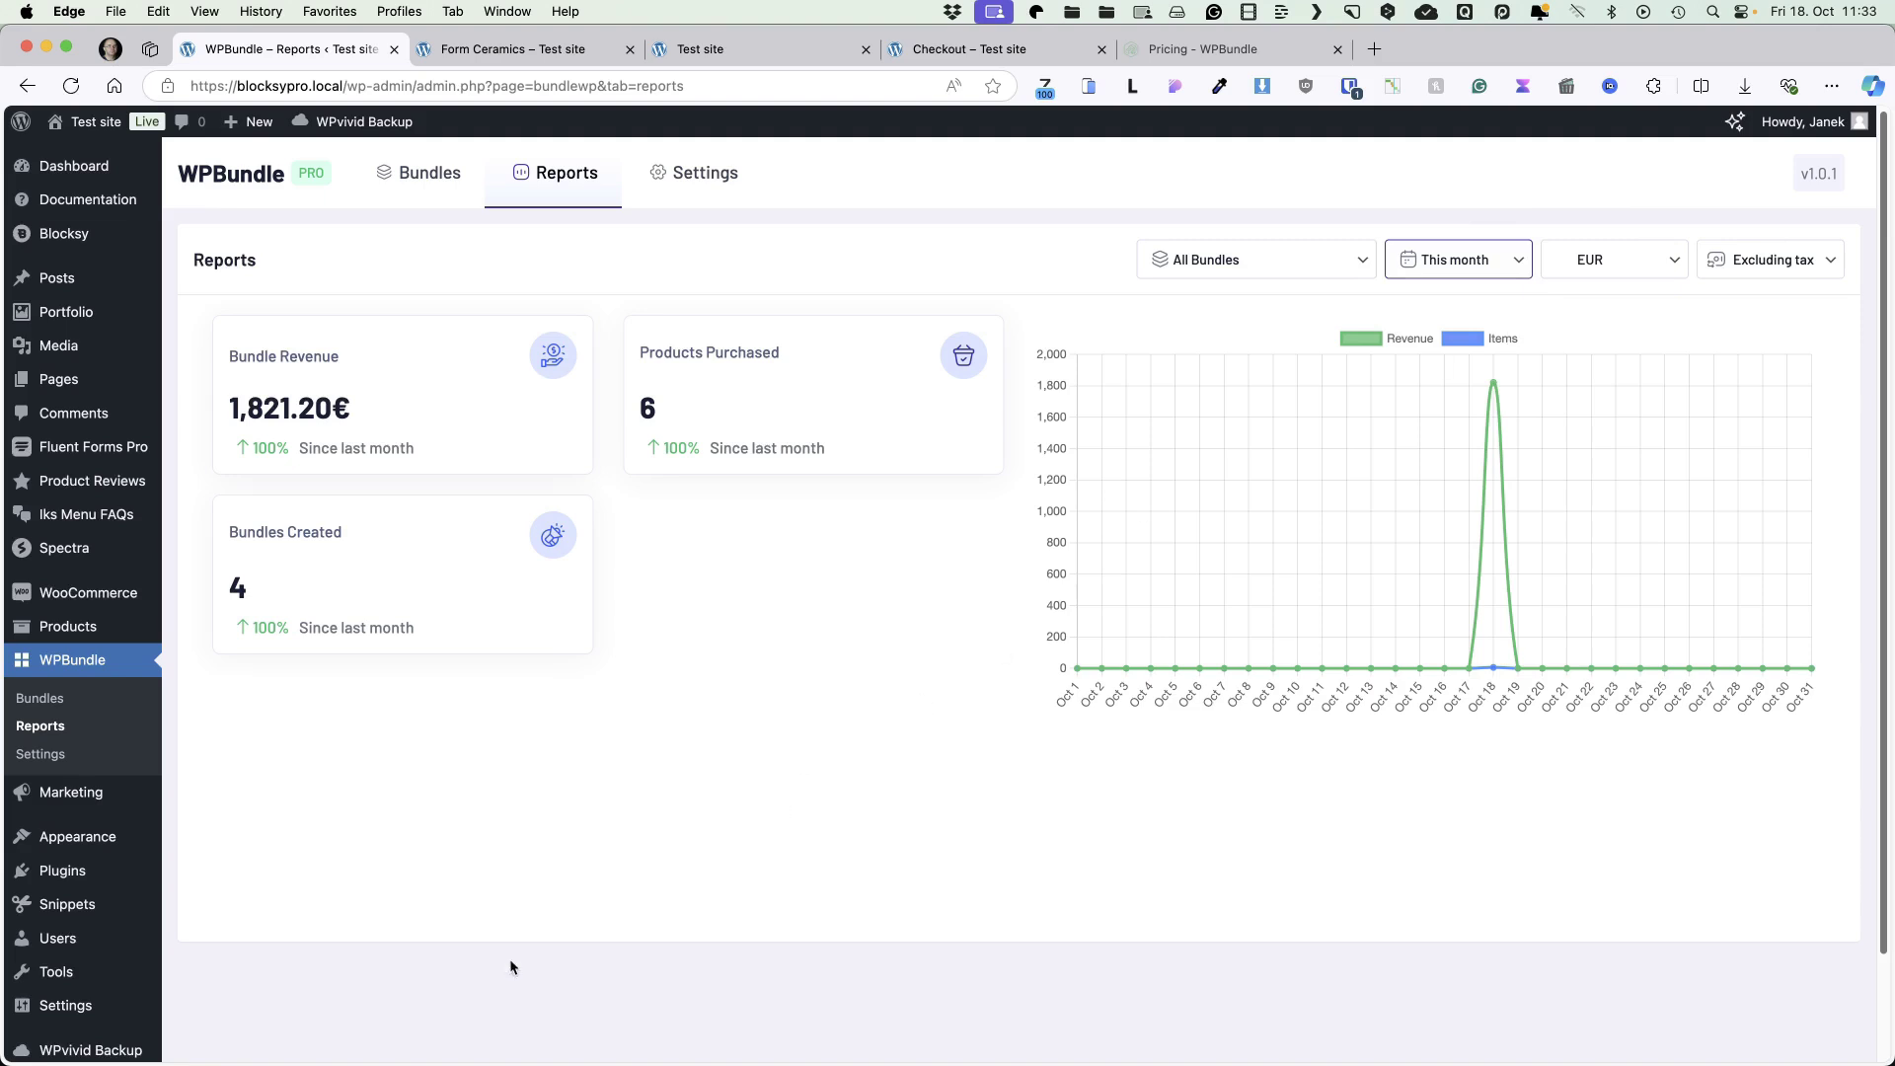
Open the bundles list and switch the Golden lamp Ultra Bundle to active and back to draft.
{"action": "left_click", "coordinate": [21, 699]}
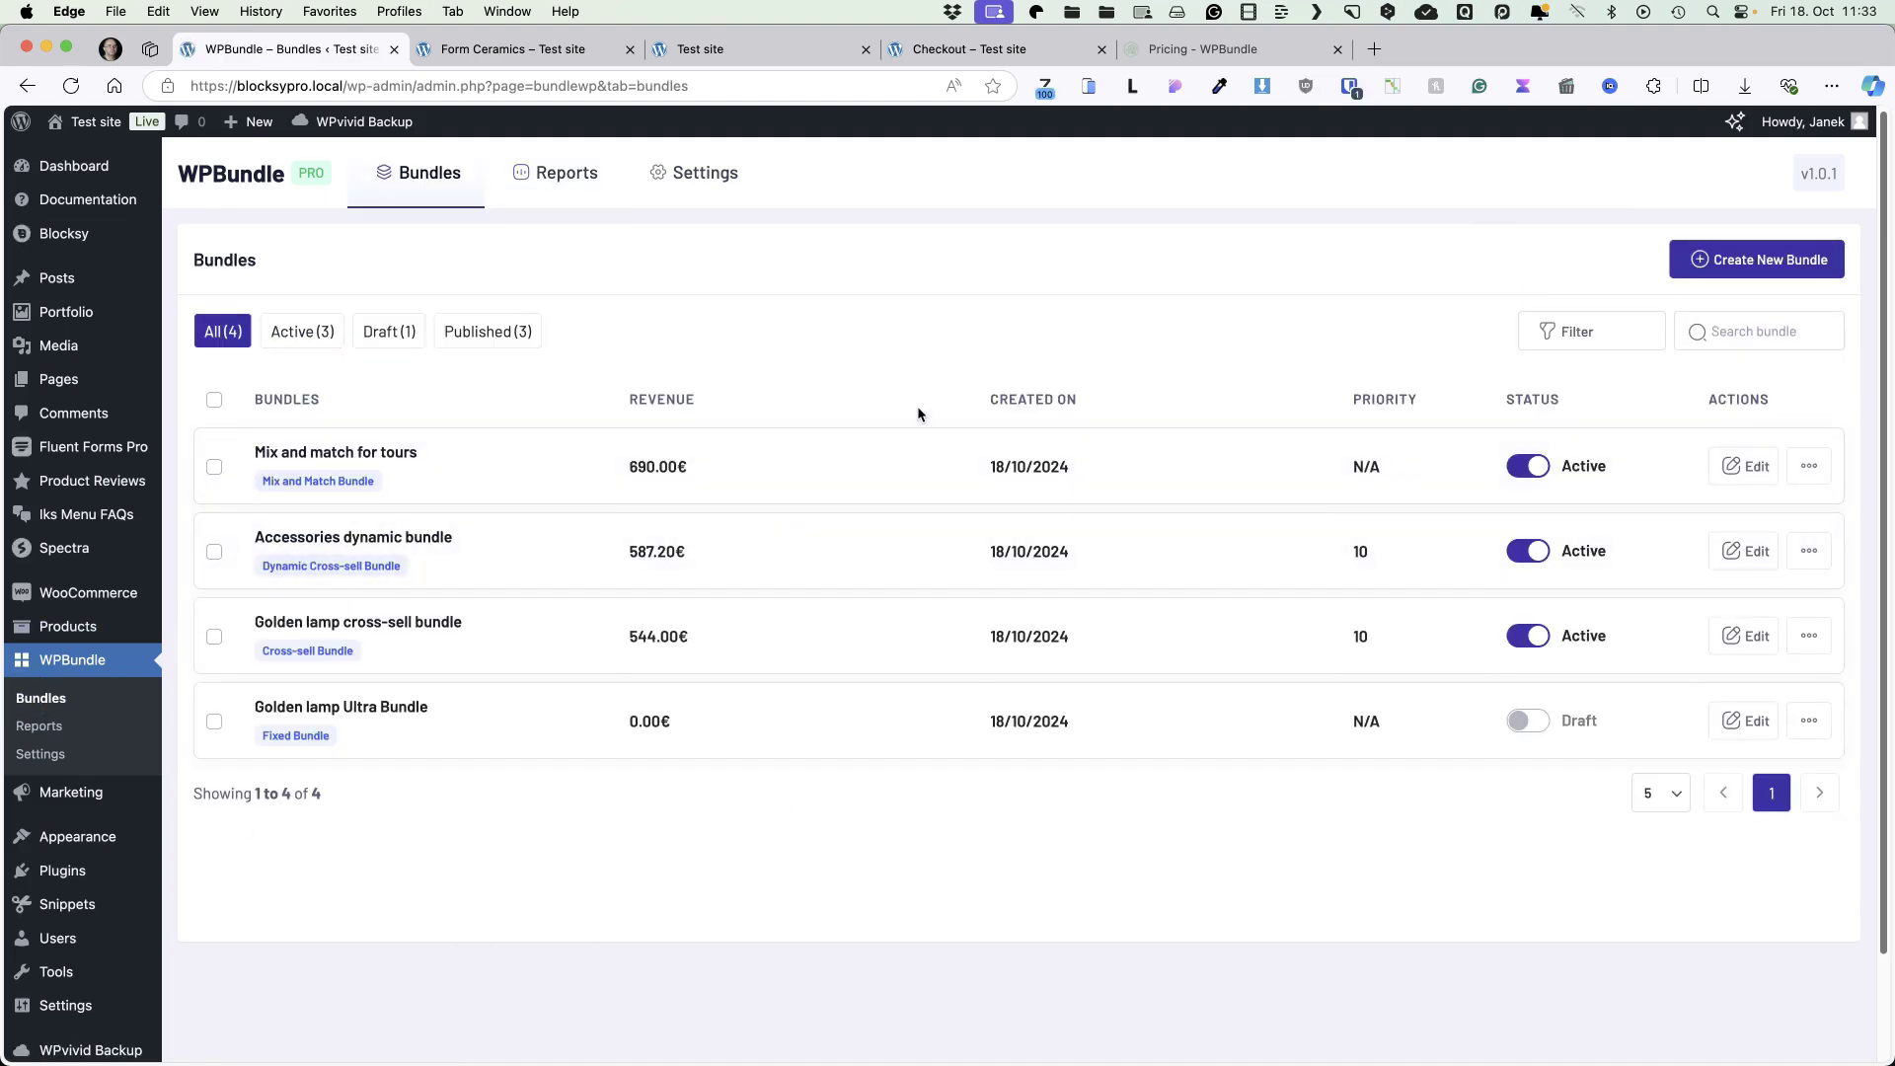
{"action": "left_click", "coordinate": [1520, 723]}
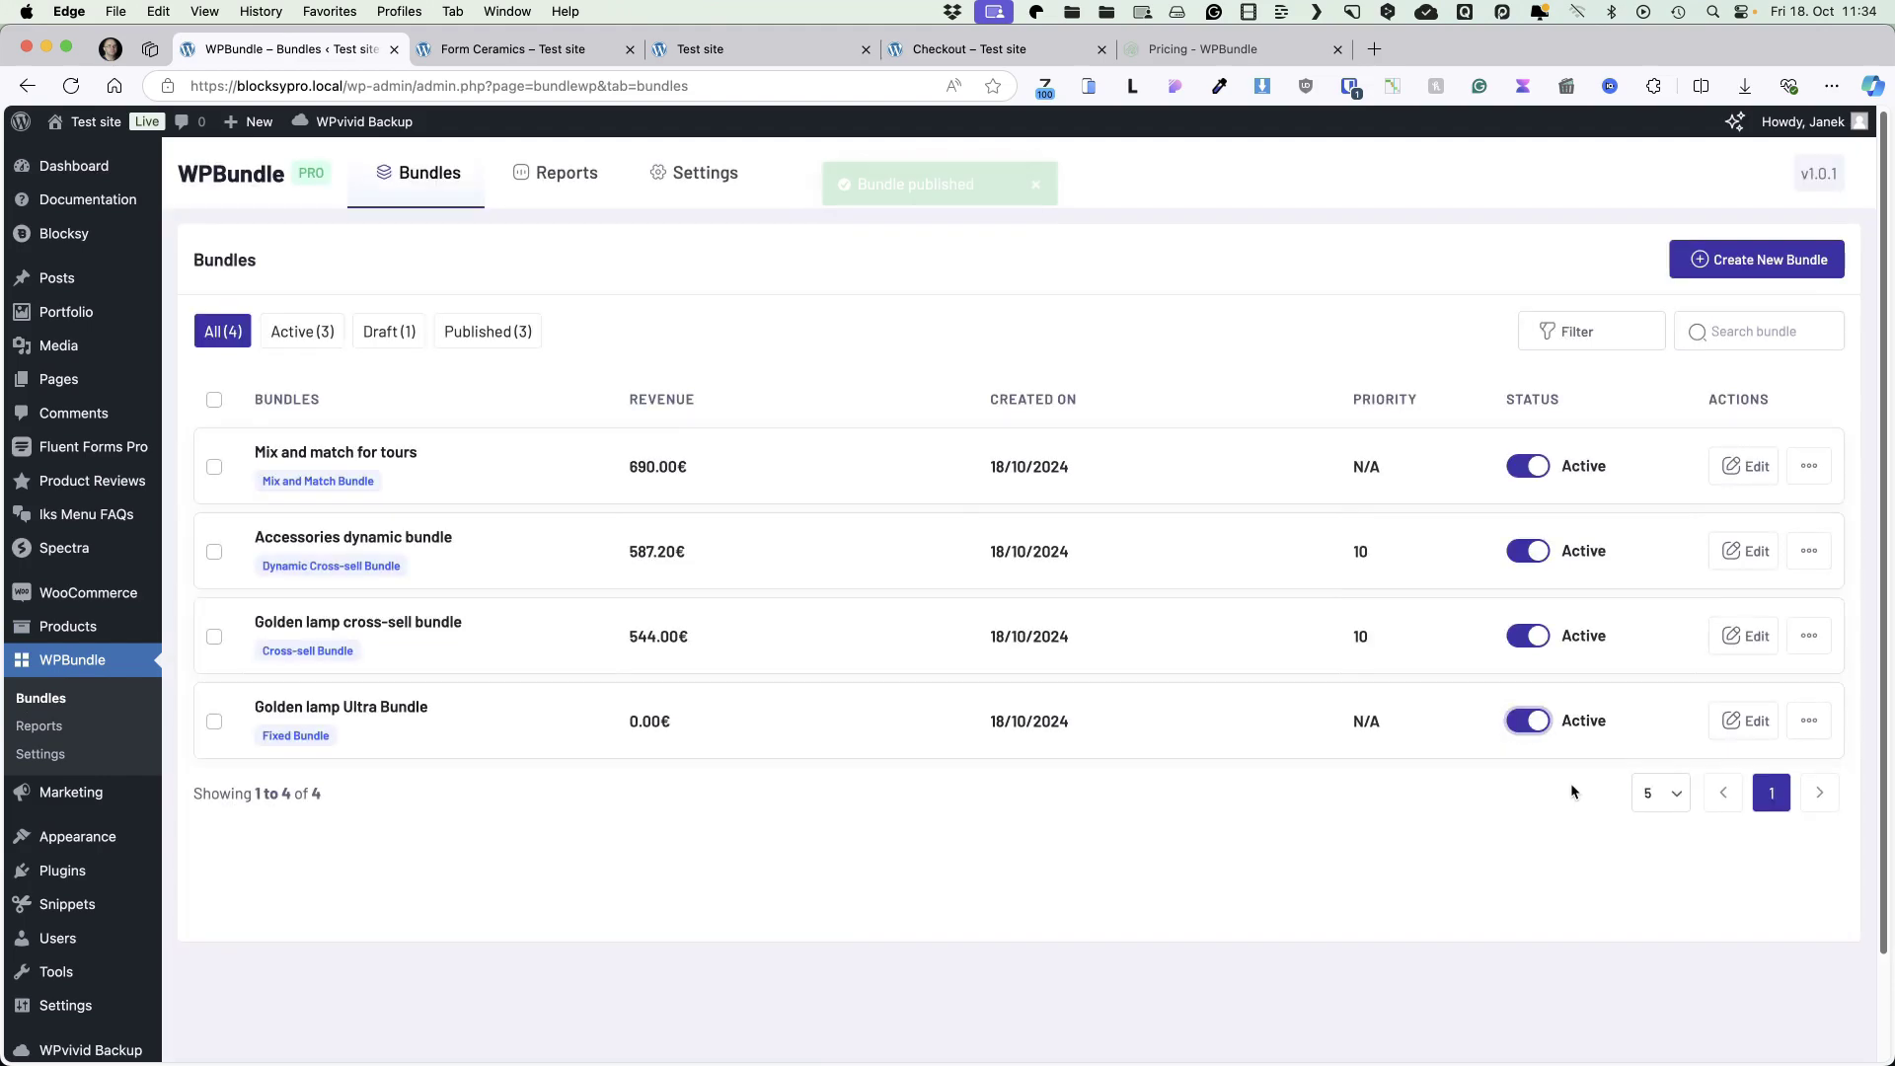
{"action": "left_click", "coordinate": [1543, 728]}
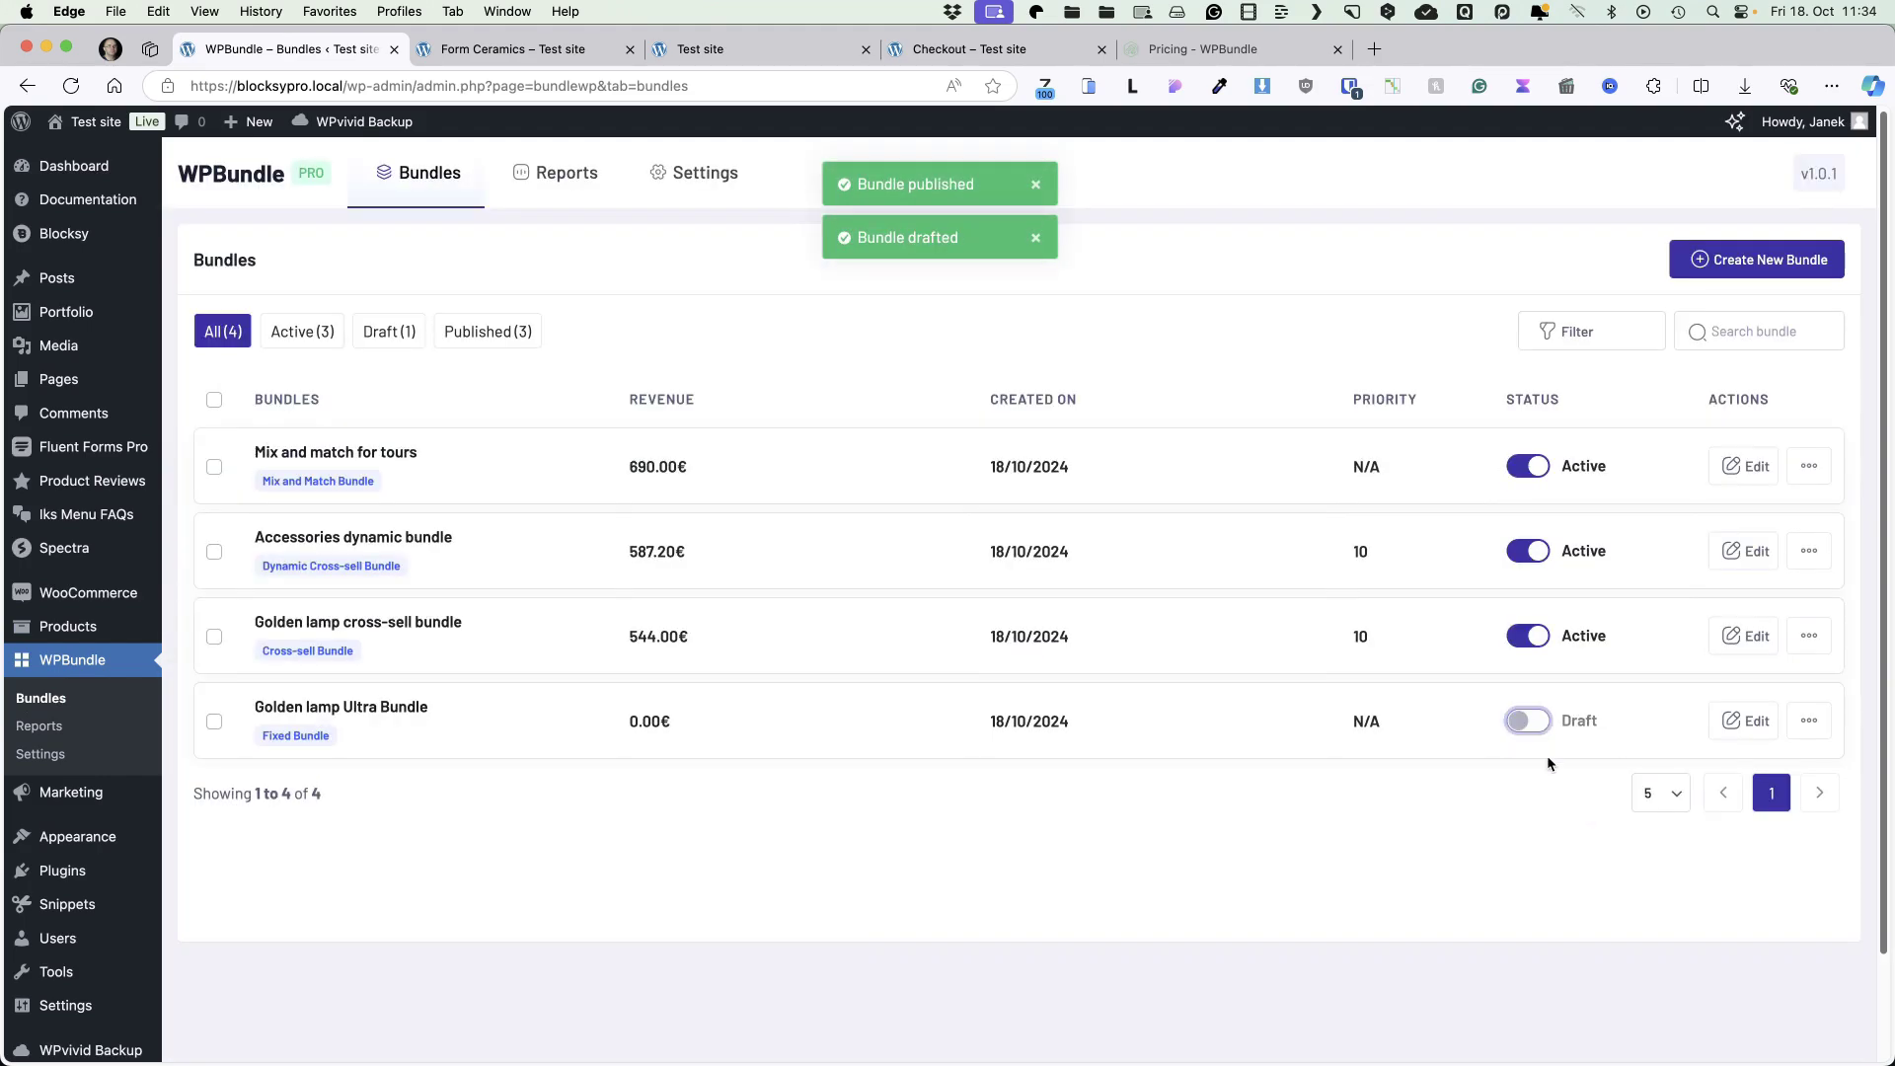
Delete all four existing bundles: Golden lamp Ultra Bundle, Golden lamp cross-sell bundle, Accessories dynamic bundle and Mix and match for tours.
{"action": "left_click", "coordinate": [1809, 720]}
{"action": "left_click", "coordinate": [1784, 685]}
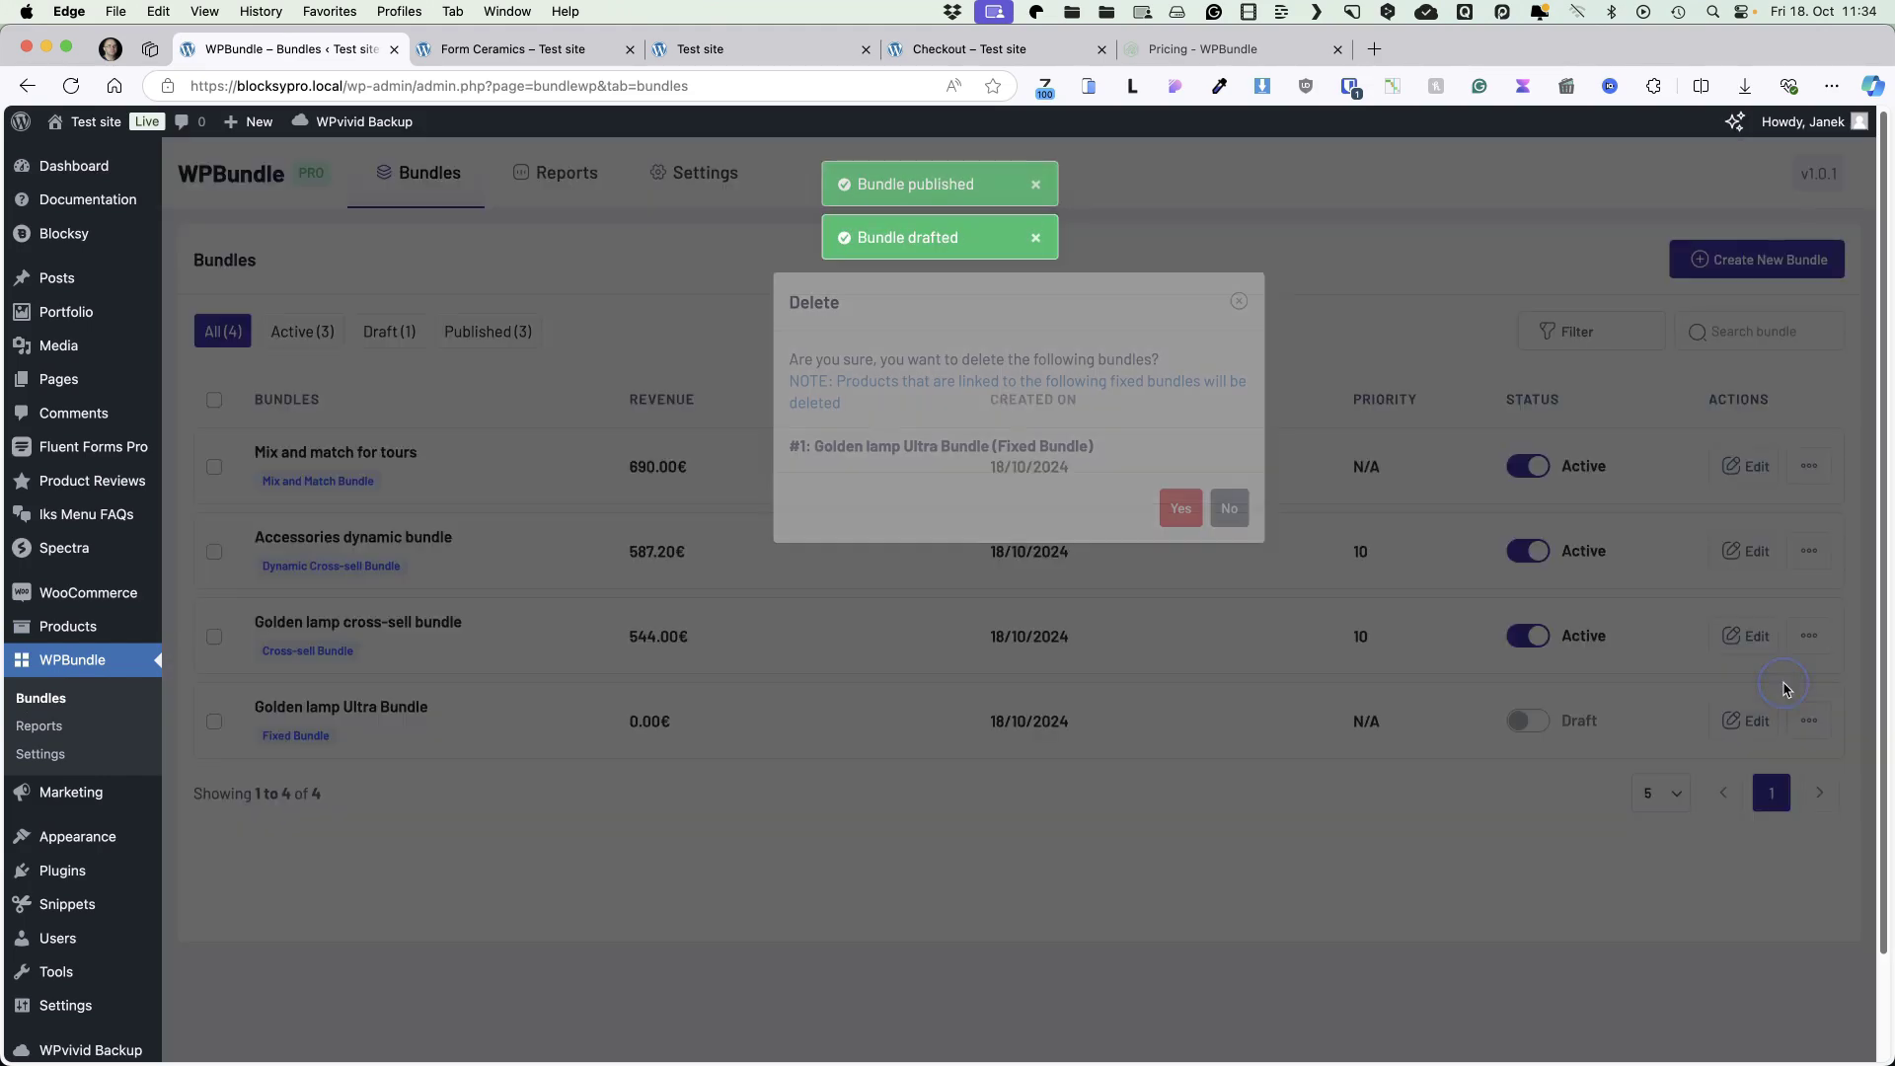
{"action": "left_click", "coordinate": [1165, 512]}
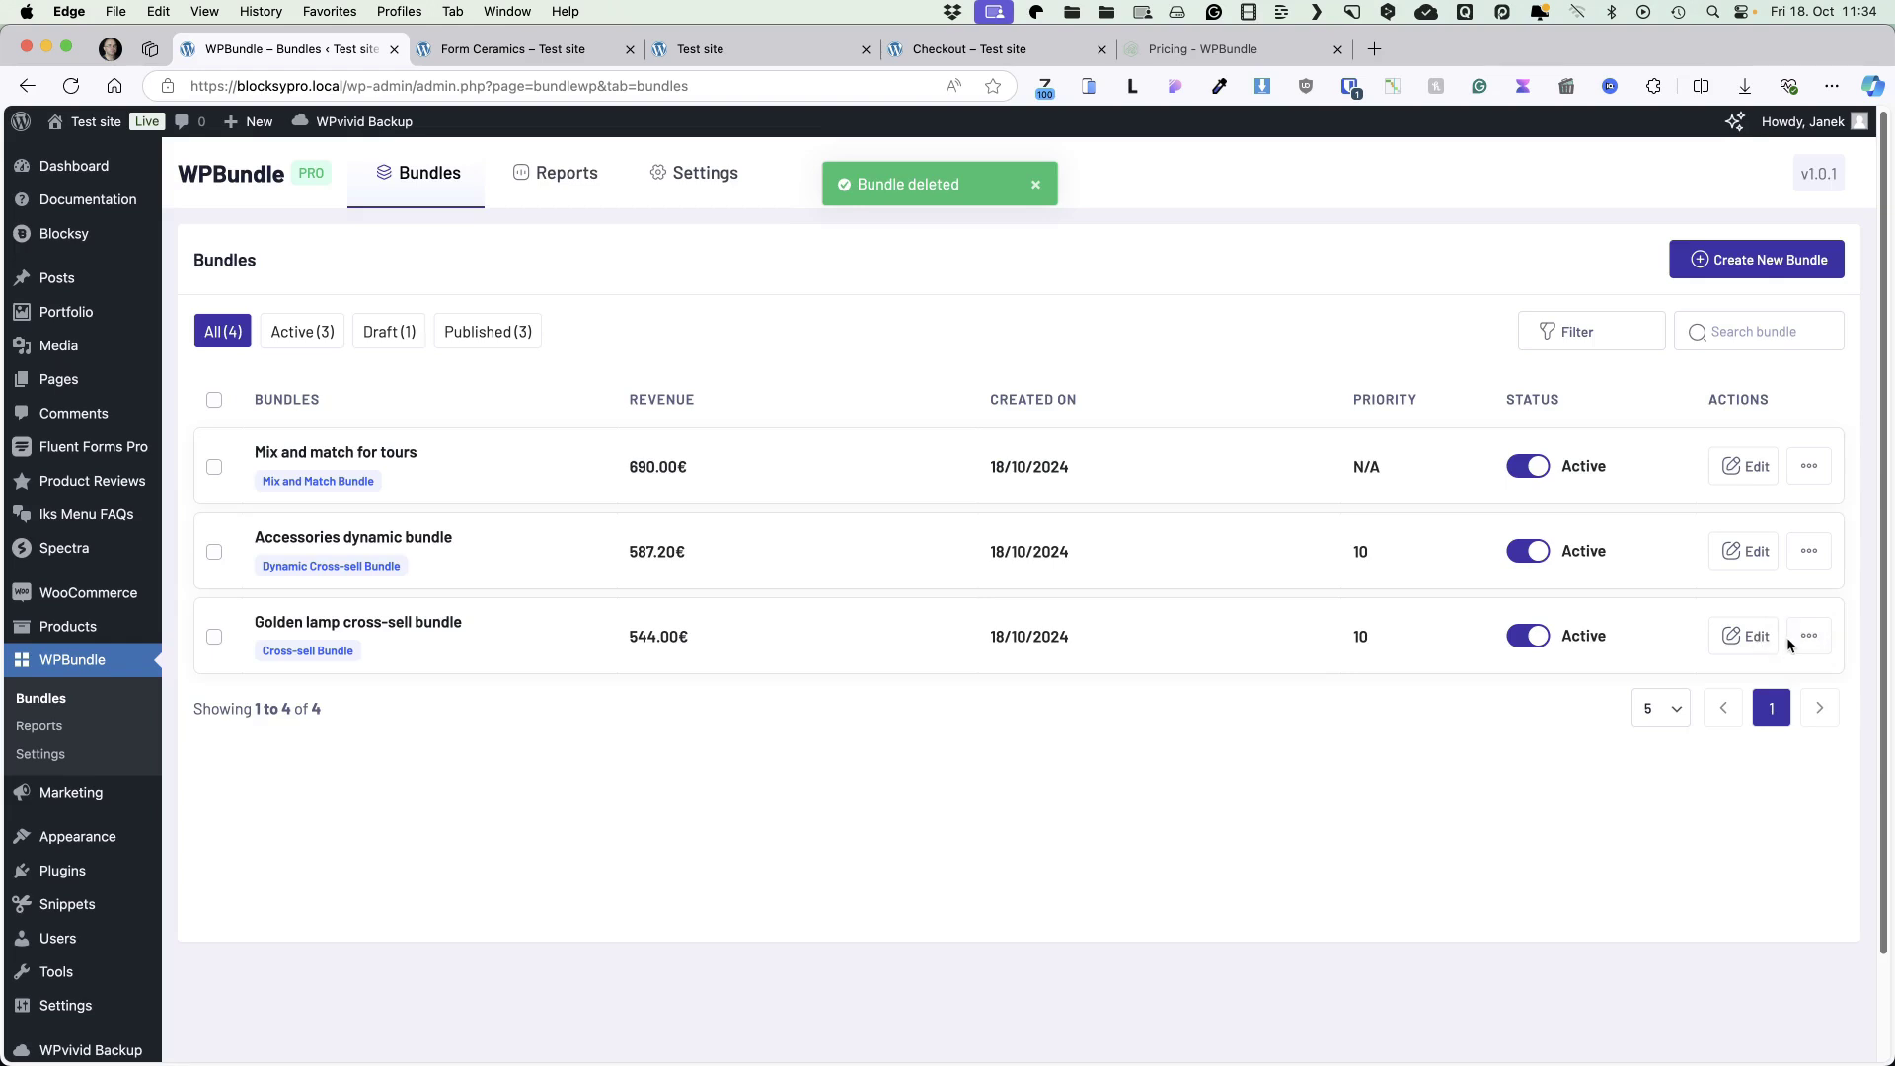
{"action": "left_click", "coordinate": [1809, 638]}
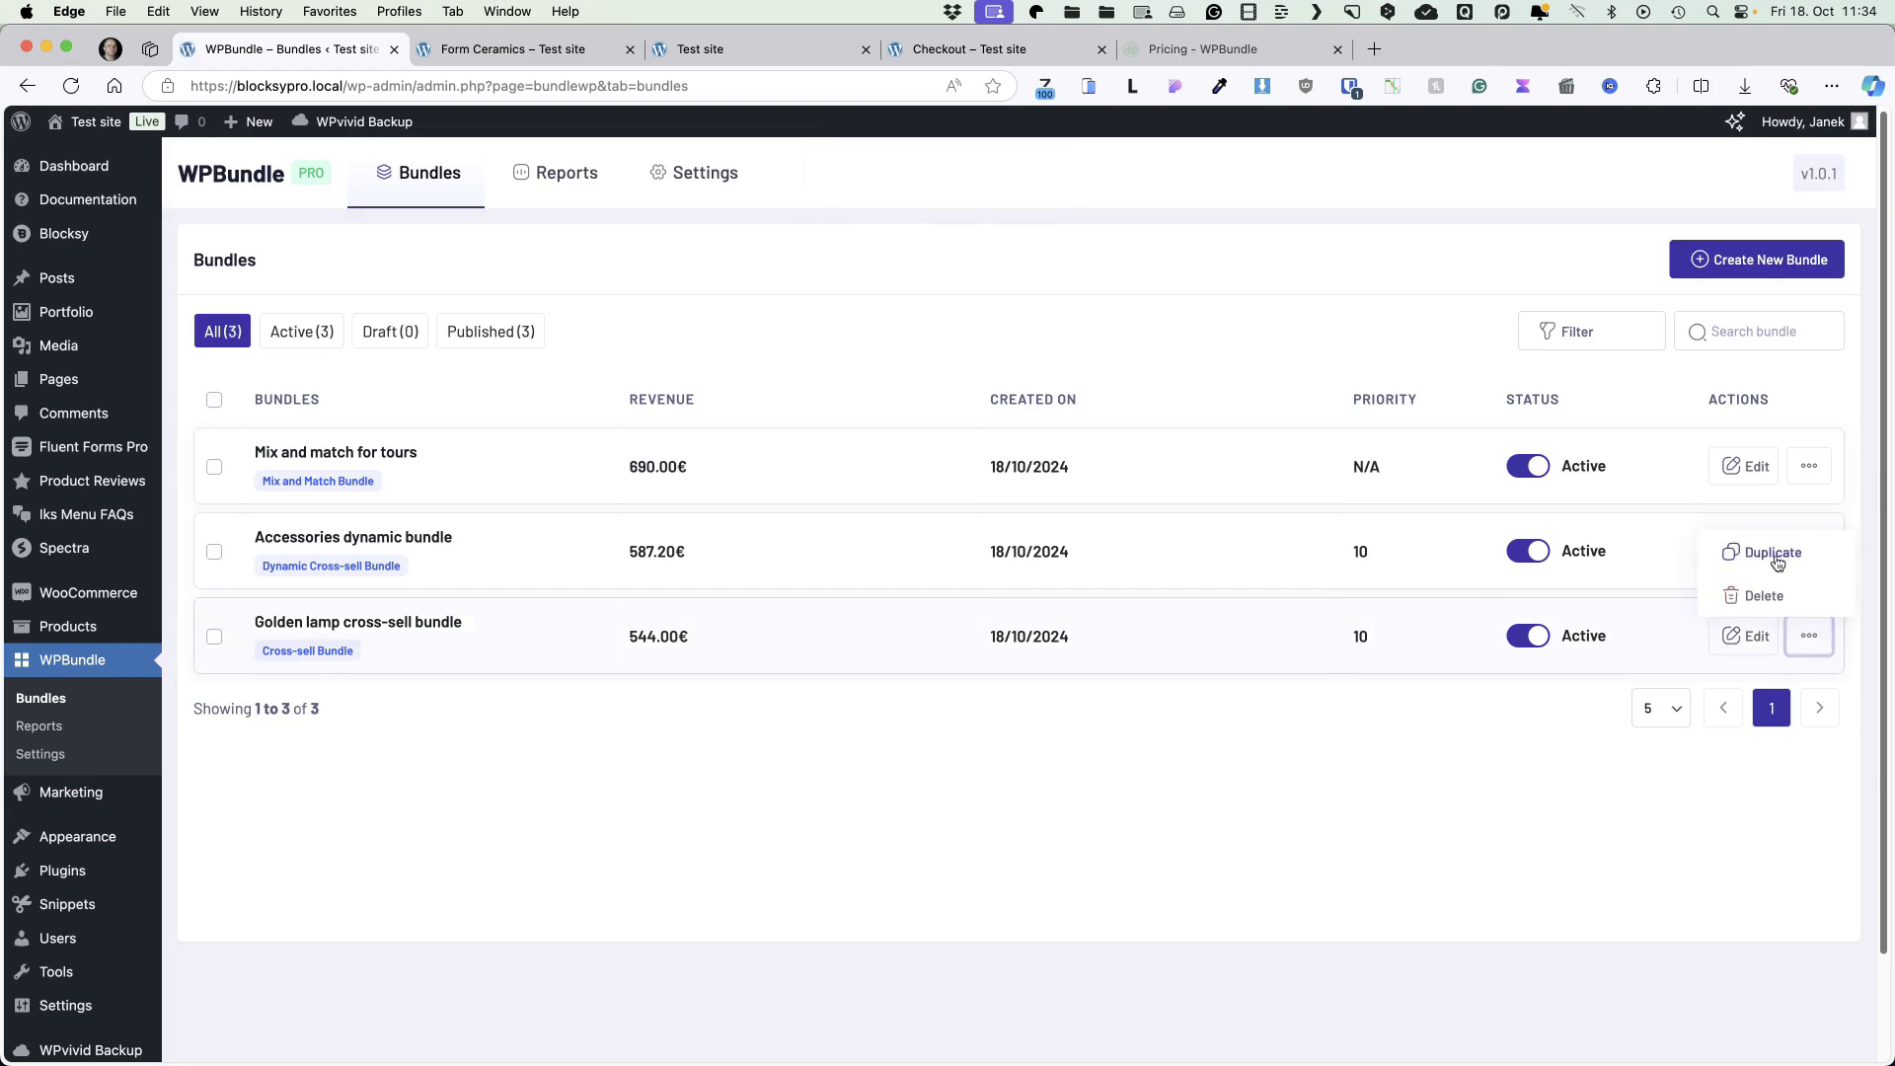
{"action": "left_click", "coordinate": [1762, 595]}
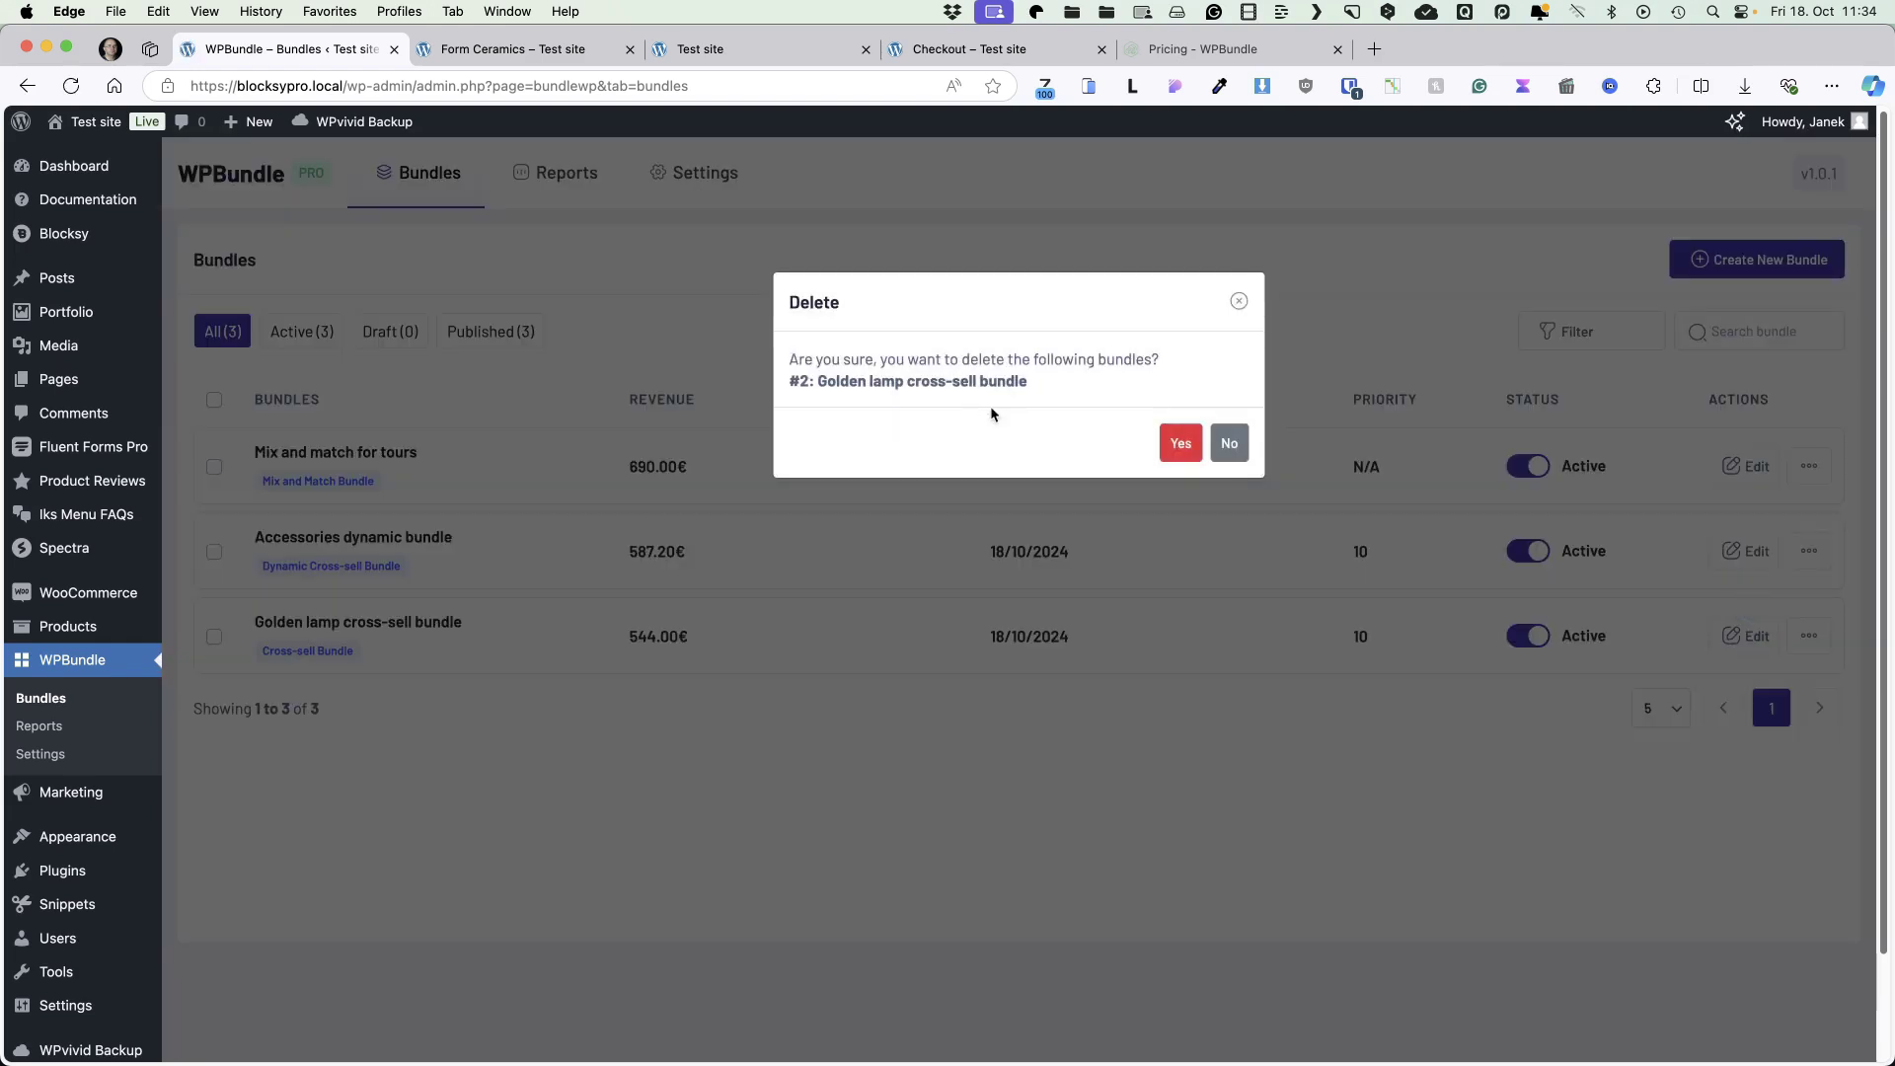
{"action": "left_click", "coordinate": [1180, 443]}
{"action": "left_click", "coordinate": [1809, 550]}
{"action": "left_click", "coordinate": [1755, 513]}
{"action": "left_click", "coordinate": [1180, 443]}
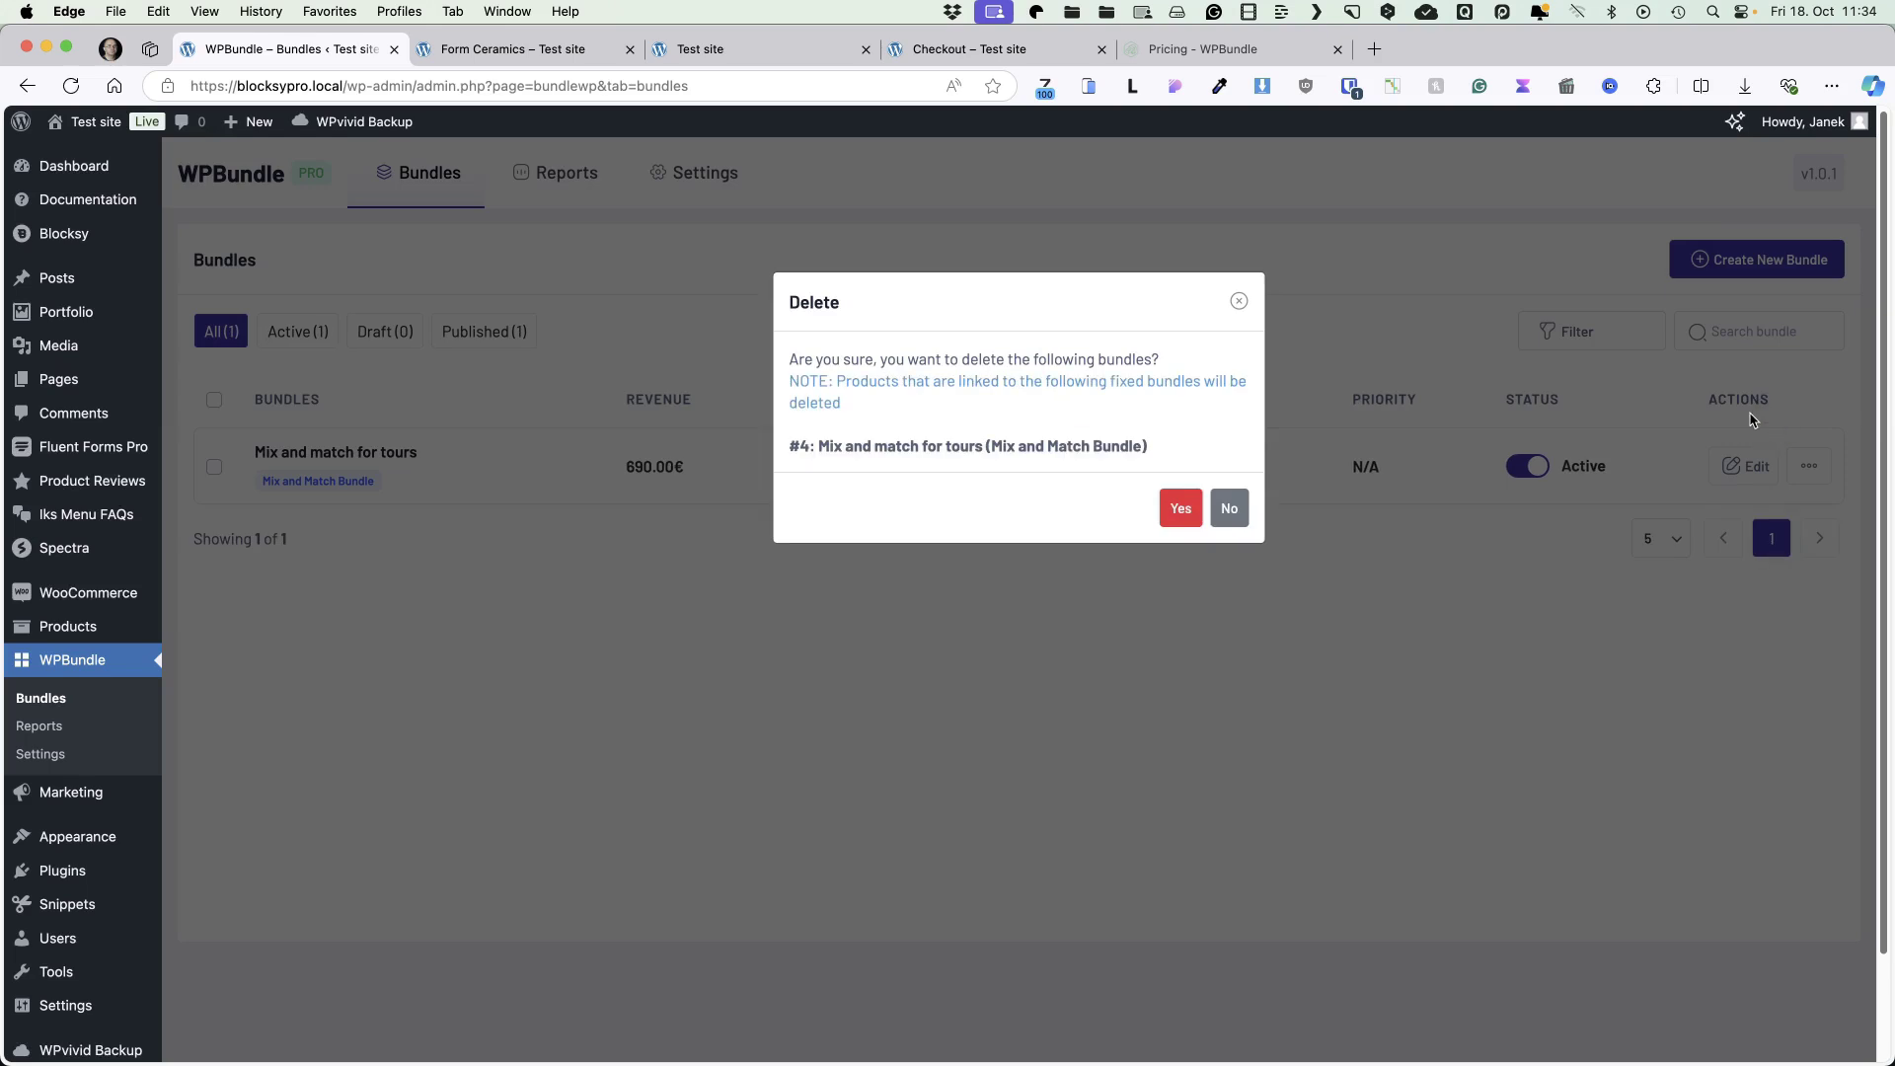
{"action": "left_click", "coordinate": [1183, 509]}
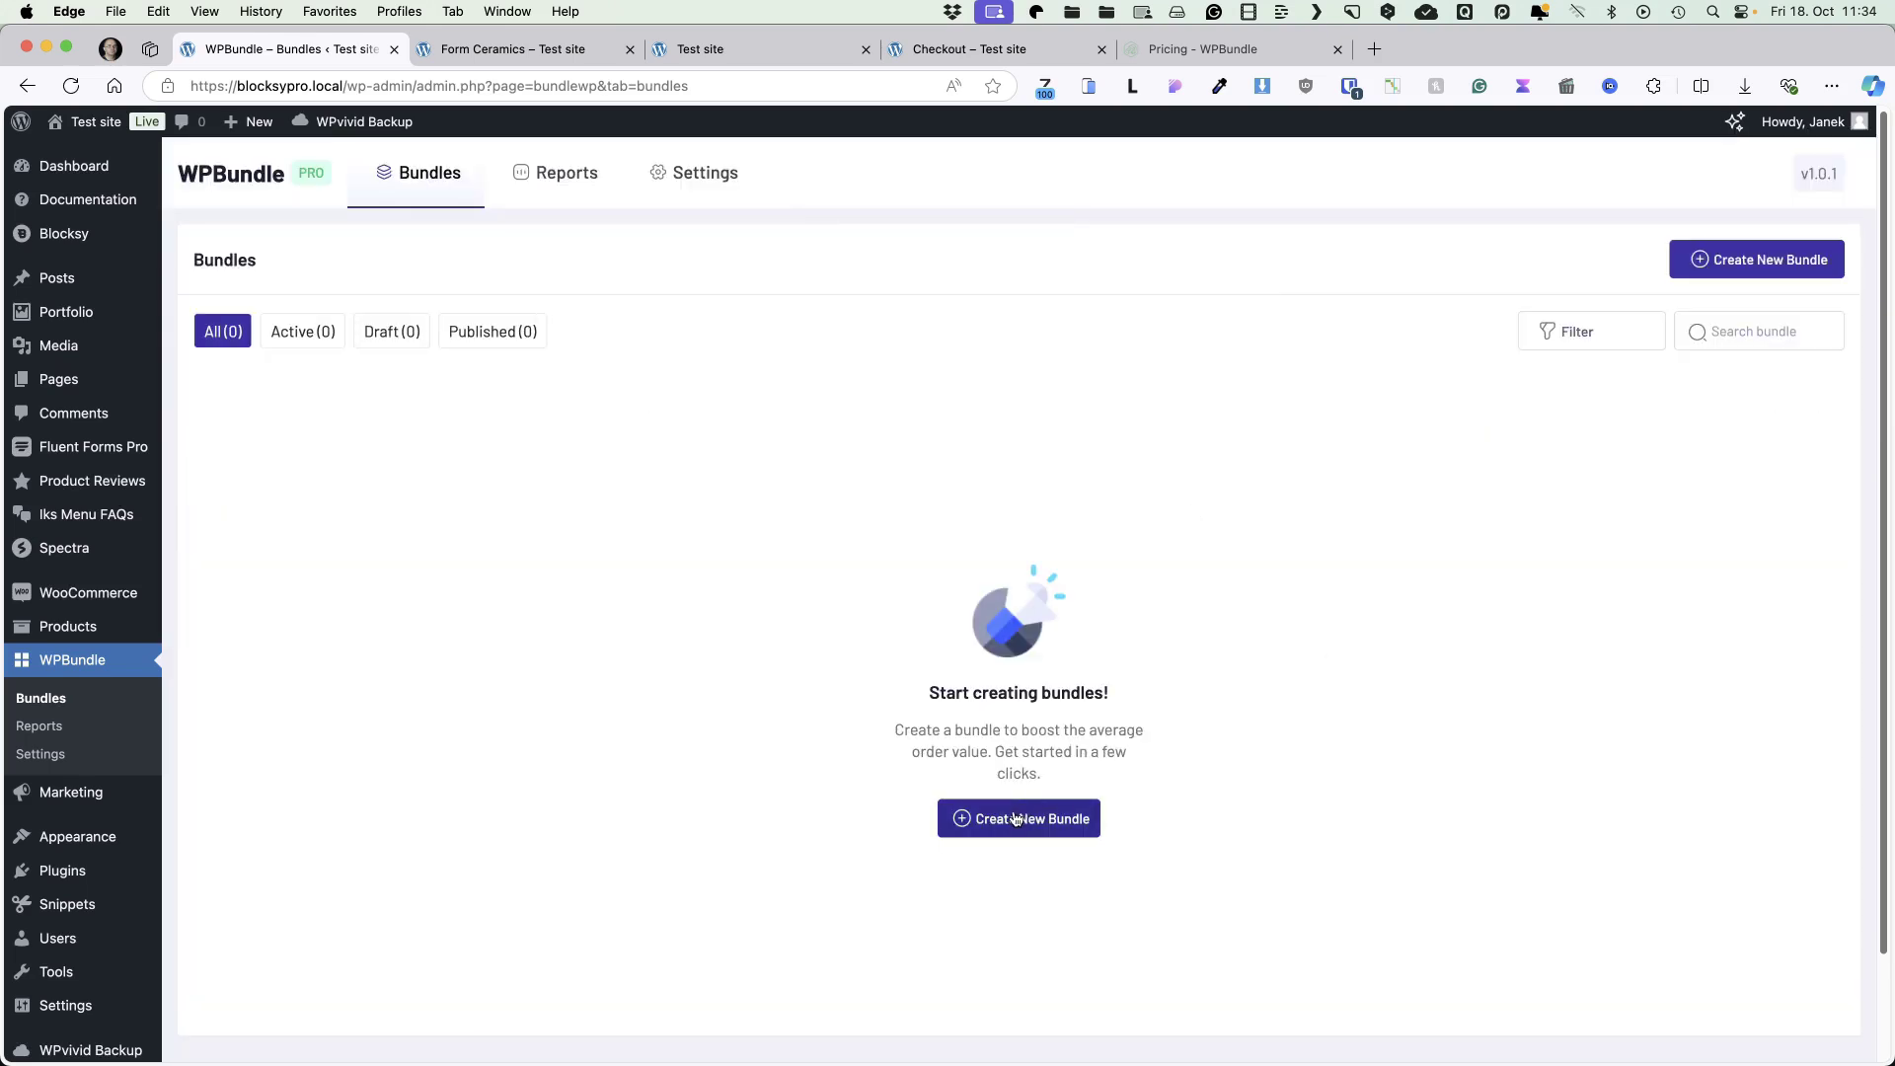
Create a new bundle of the Fixed Bundle type and name it "Lamps bundle".
{"action": "left_click", "coordinate": [1767, 260]}
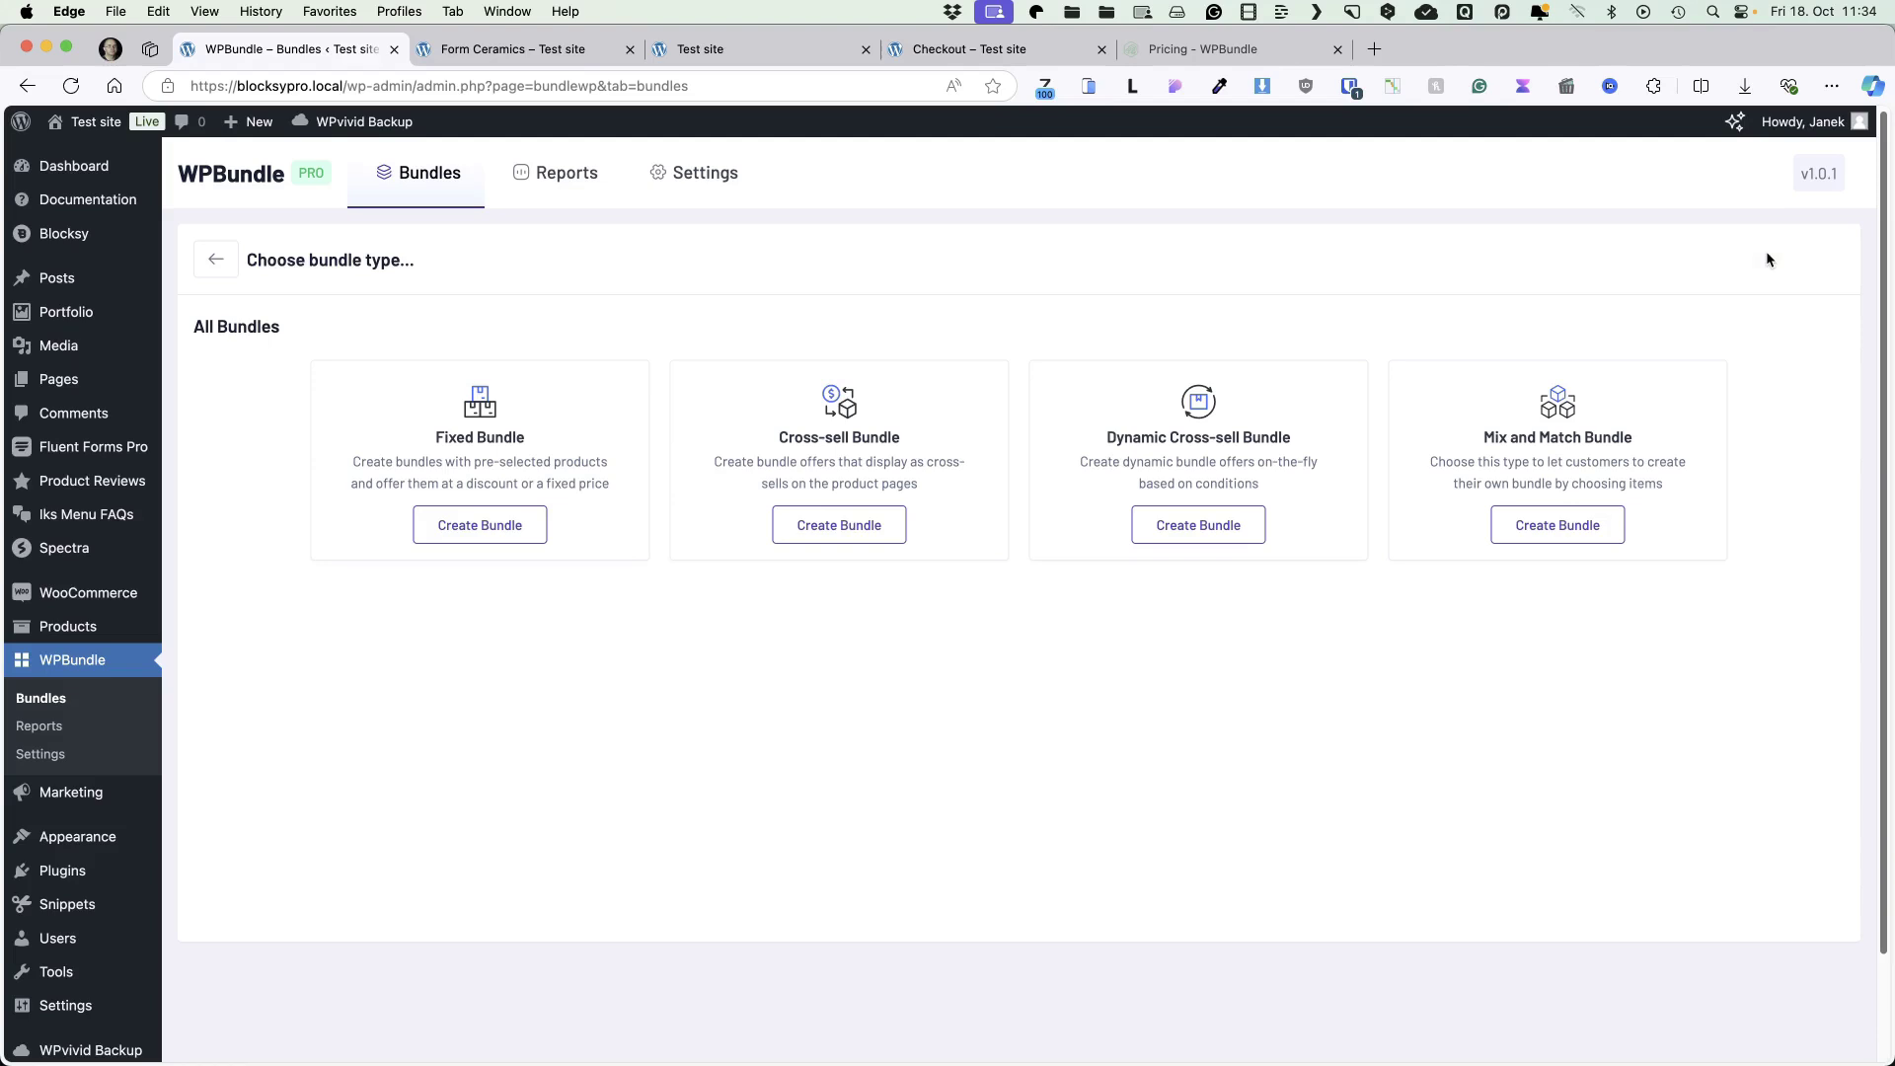
{"action": "left_click", "coordinate": [530, 434]}
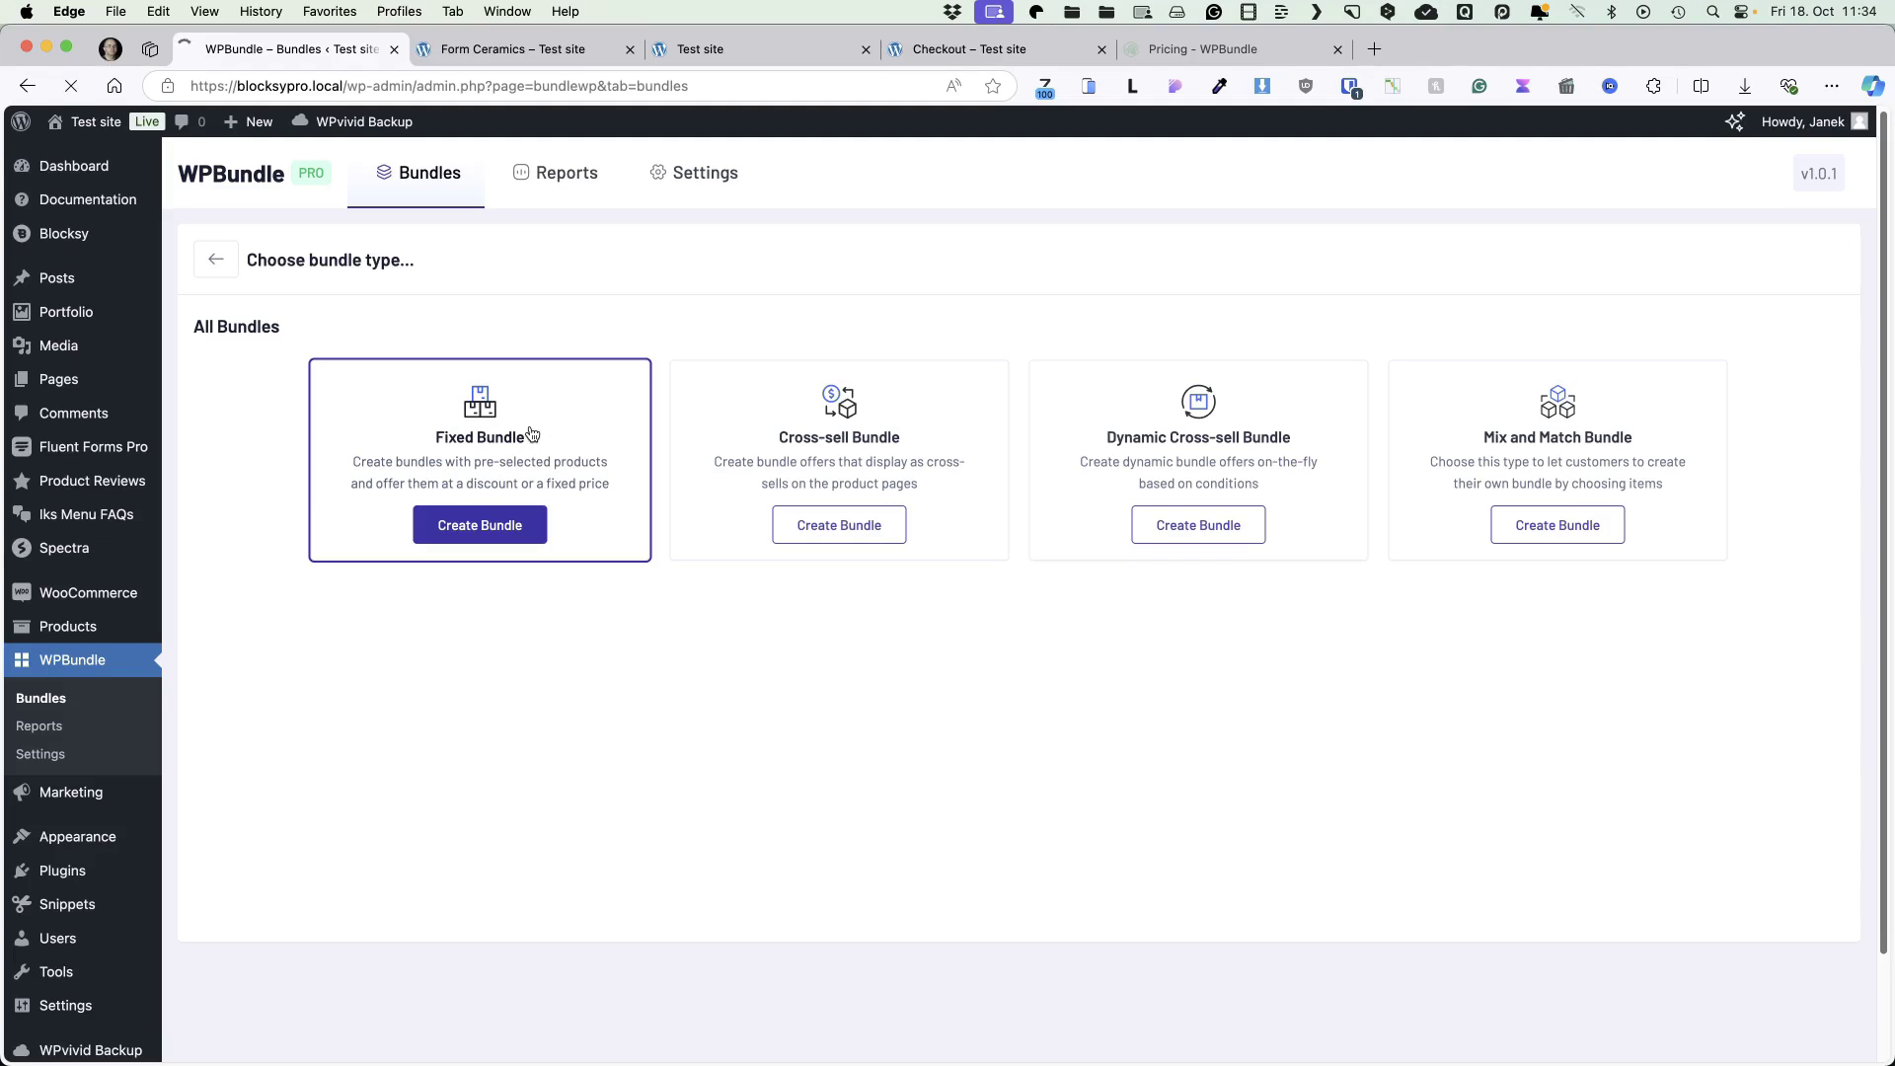
{"action": "left_click", "coordinate": [345, 188]}
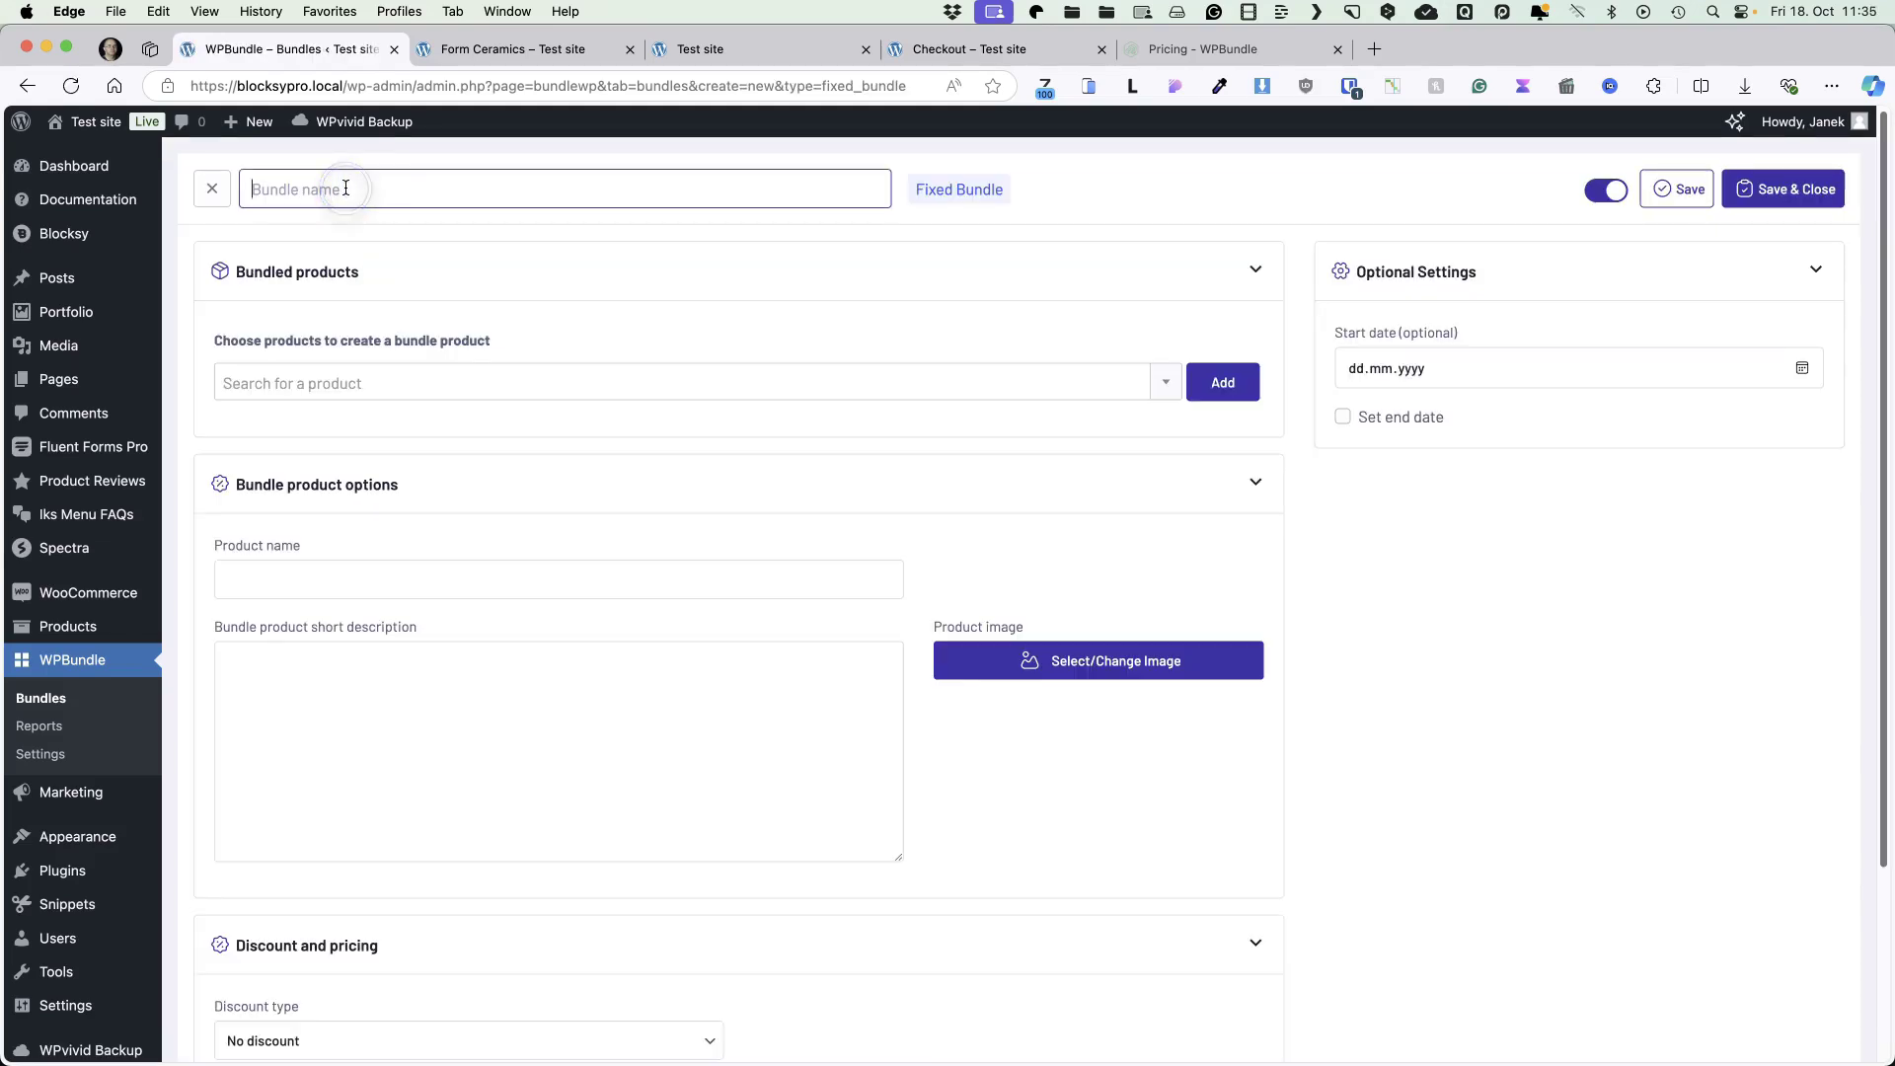
{"action": "type", "text": "Lamps bundle"}
Add the Golden Lamp, Hartek Lamp and Cora Lamp Wall products to the Lamps bundle.
{"action": "left_click", "coordinate": [363, 393]}
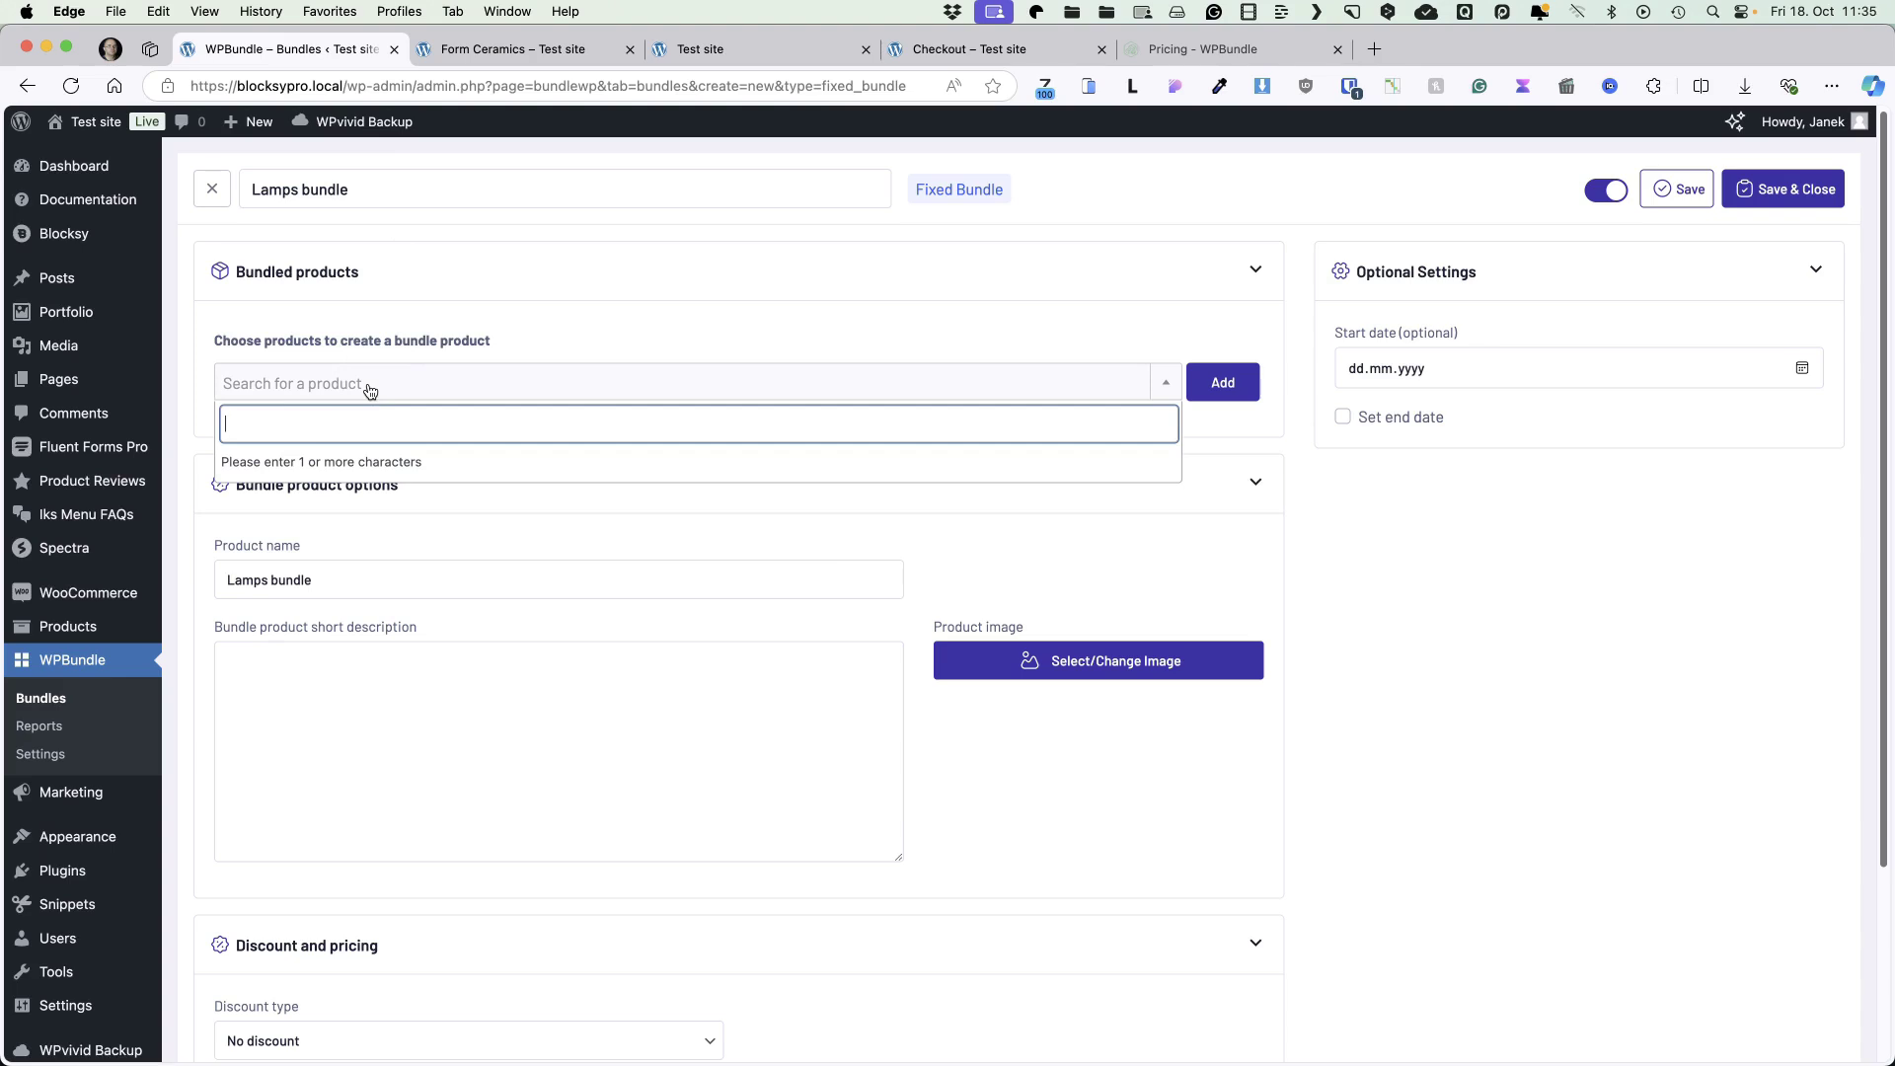
{"action": "type", "text": "lamp"}
{"action": "left_click", "coordinate": [236, 469]}
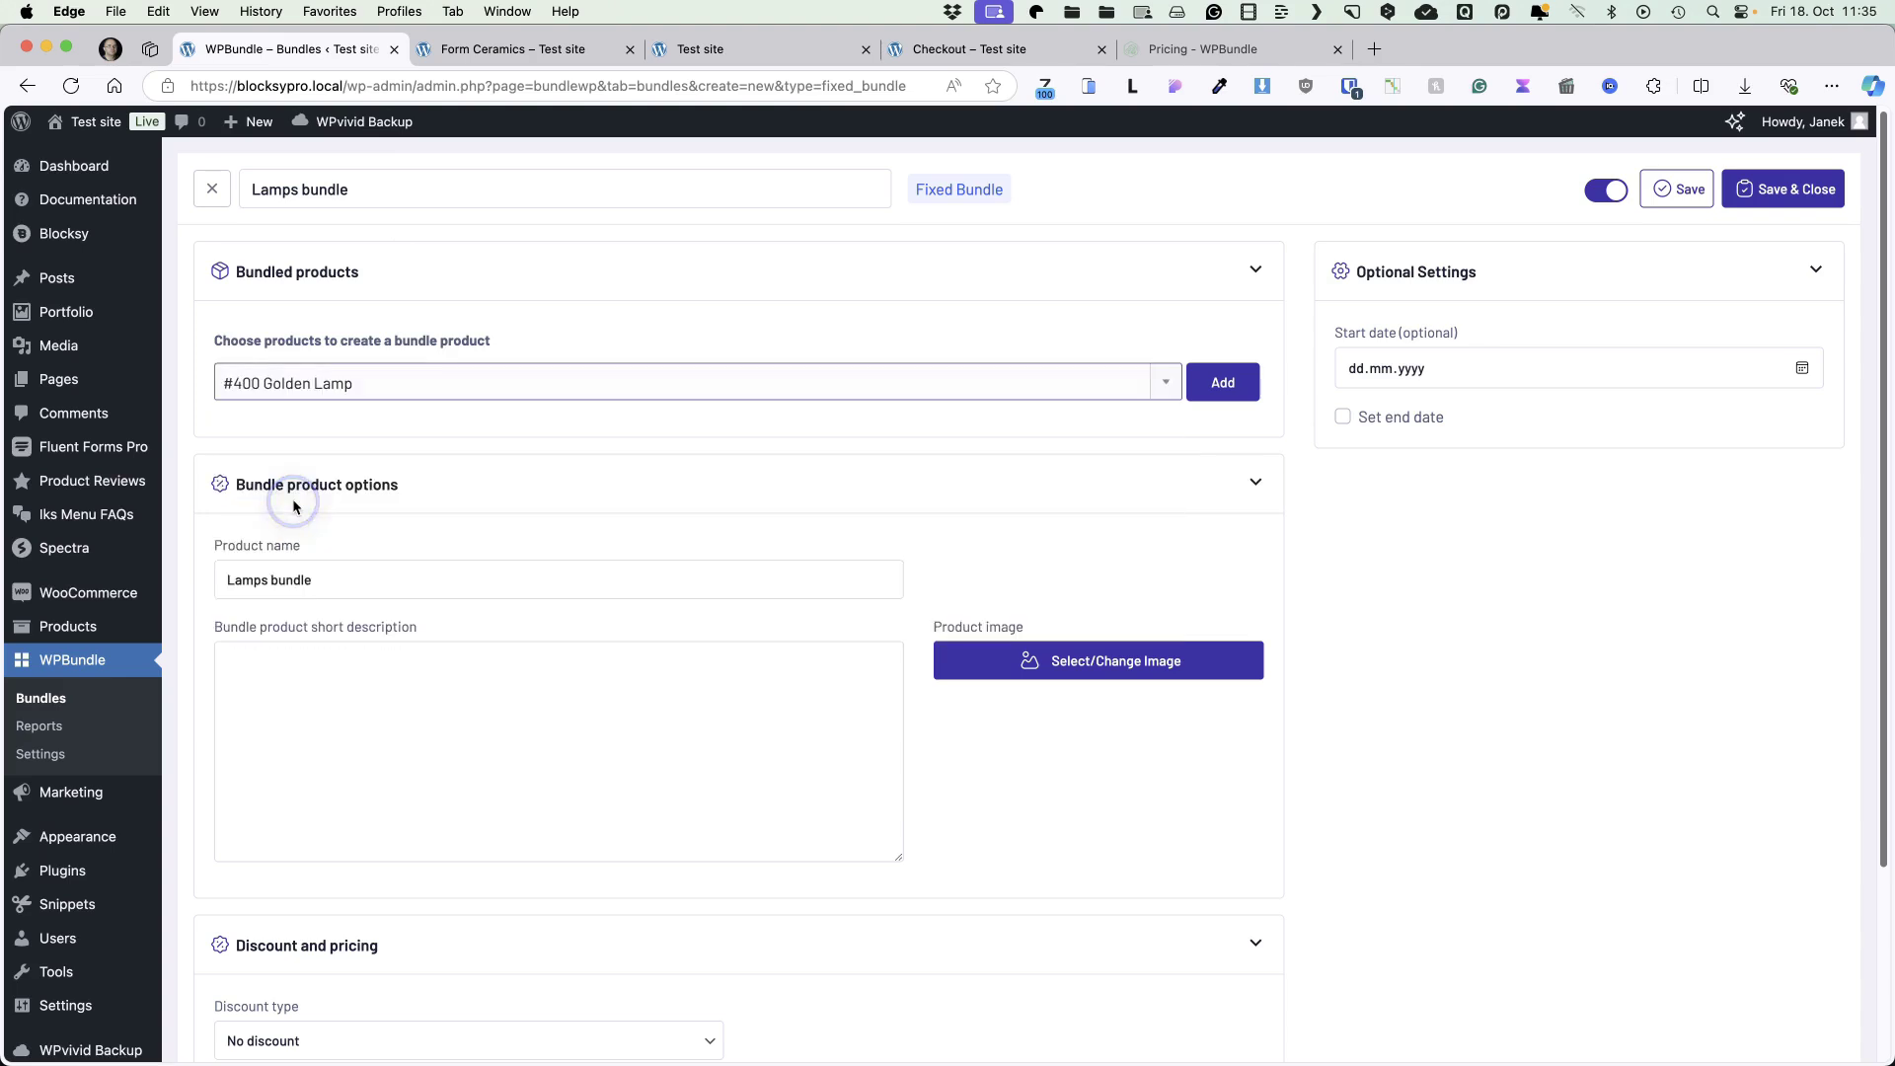
{"action": "left_click", "coordinate": [1222, 382]}
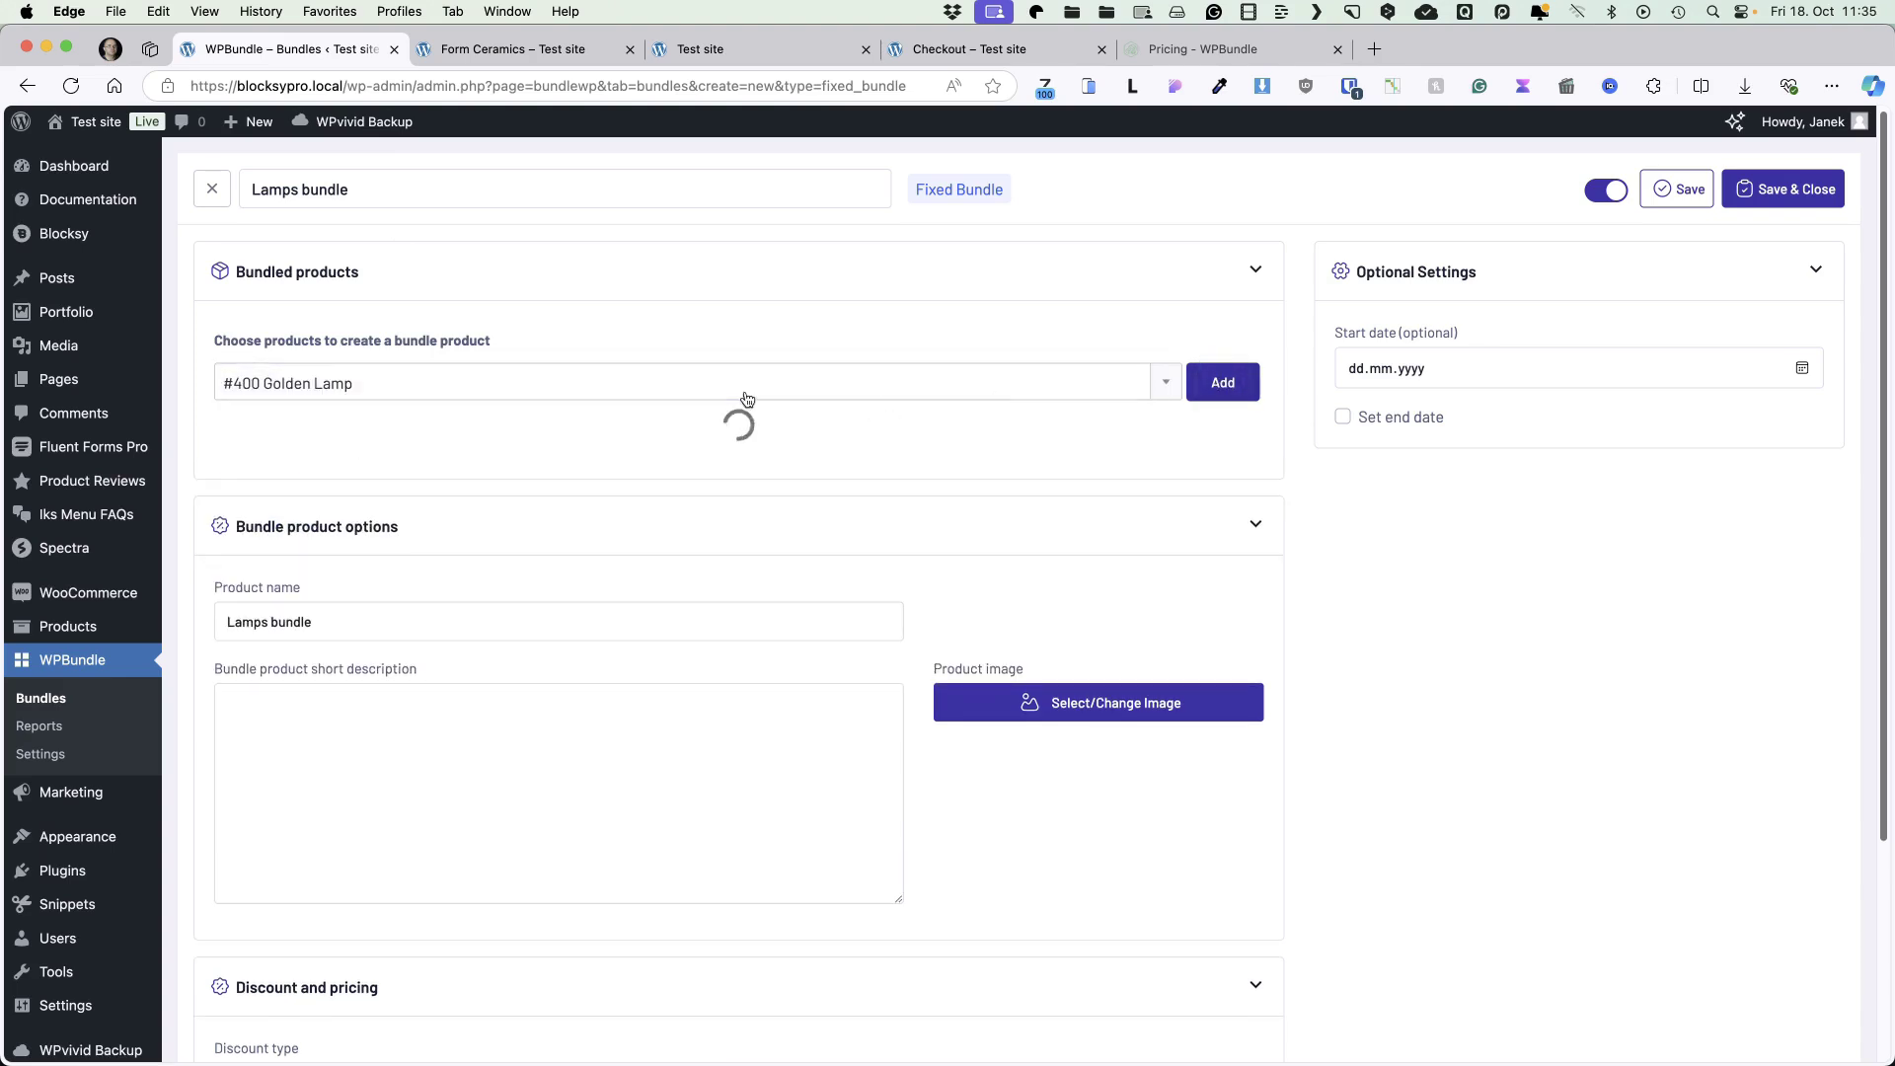
{"action": "left_click", "coordinate": [425, 394]}
{"action": "left_click", "coordinate": [267, 538]}
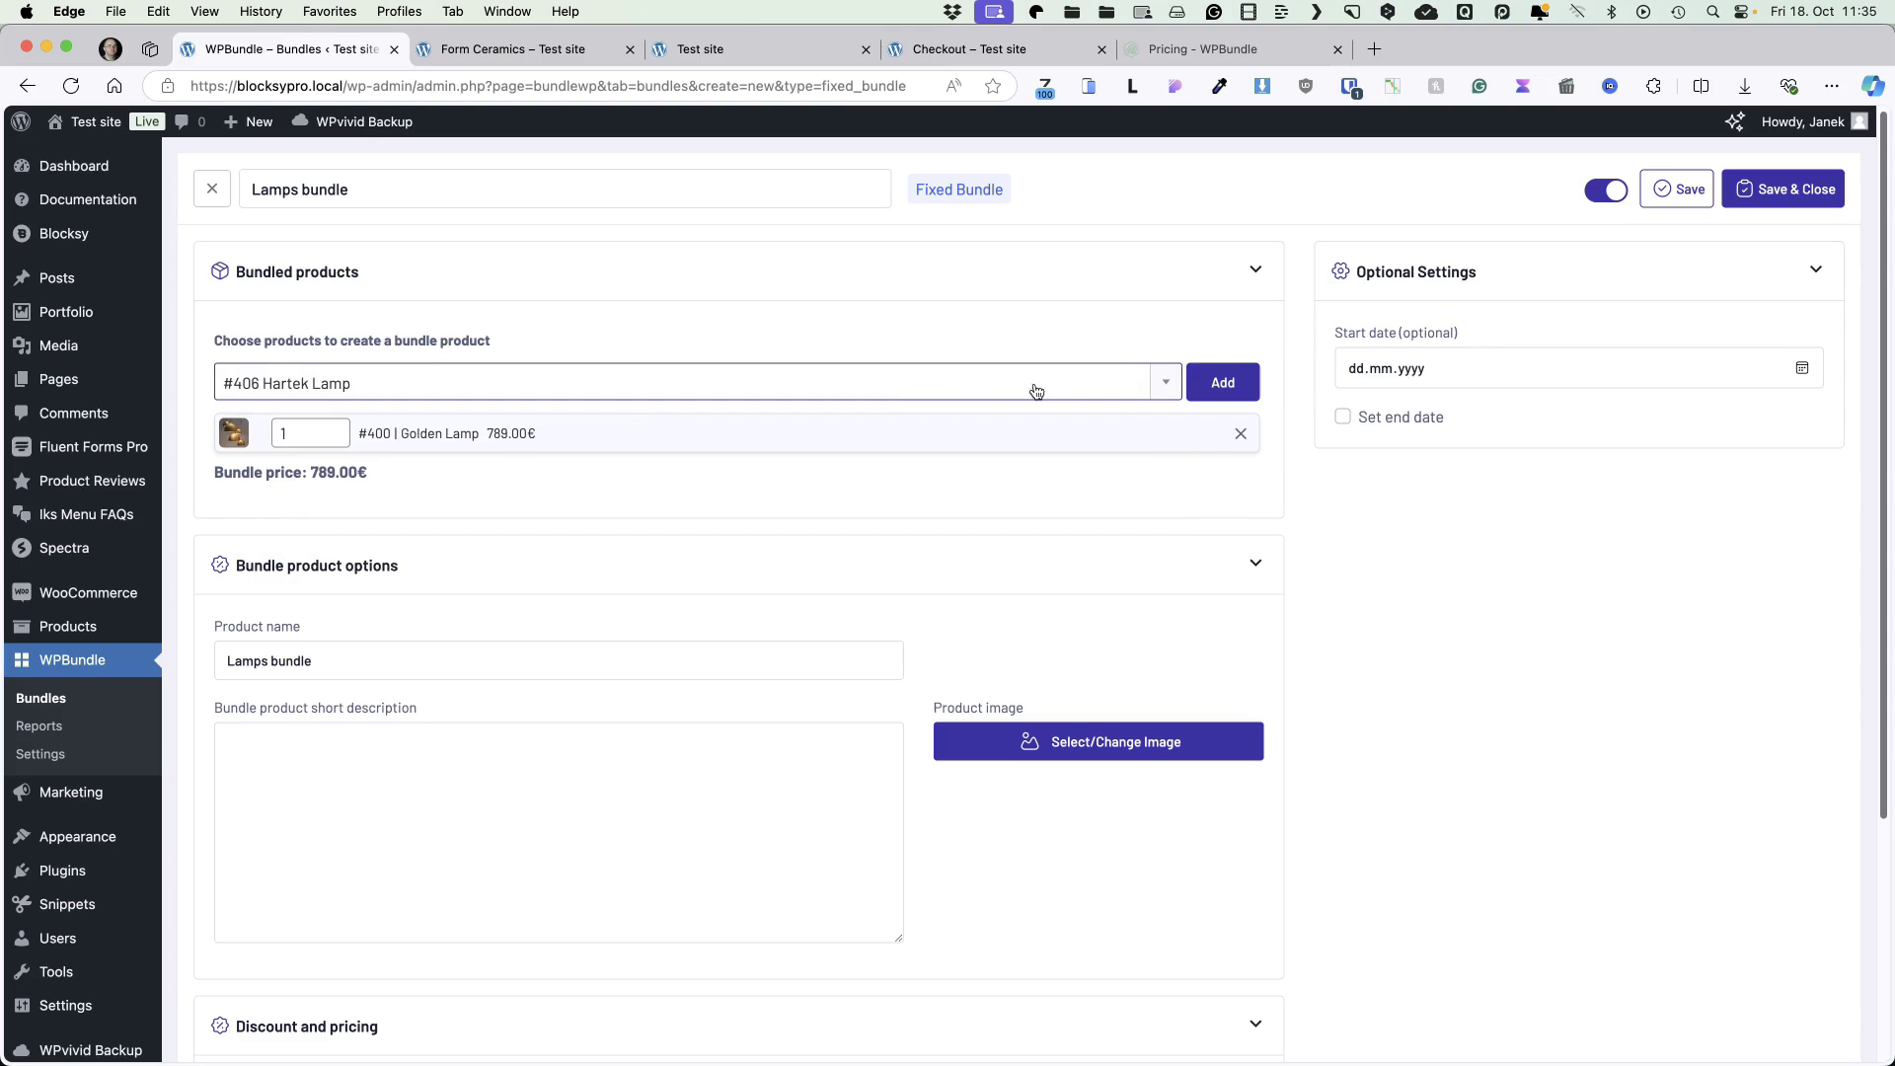
{"action": "left_click", "coordinate": [1222, 381]}
{"action": "left_click", "coordinate": [337, 385]}
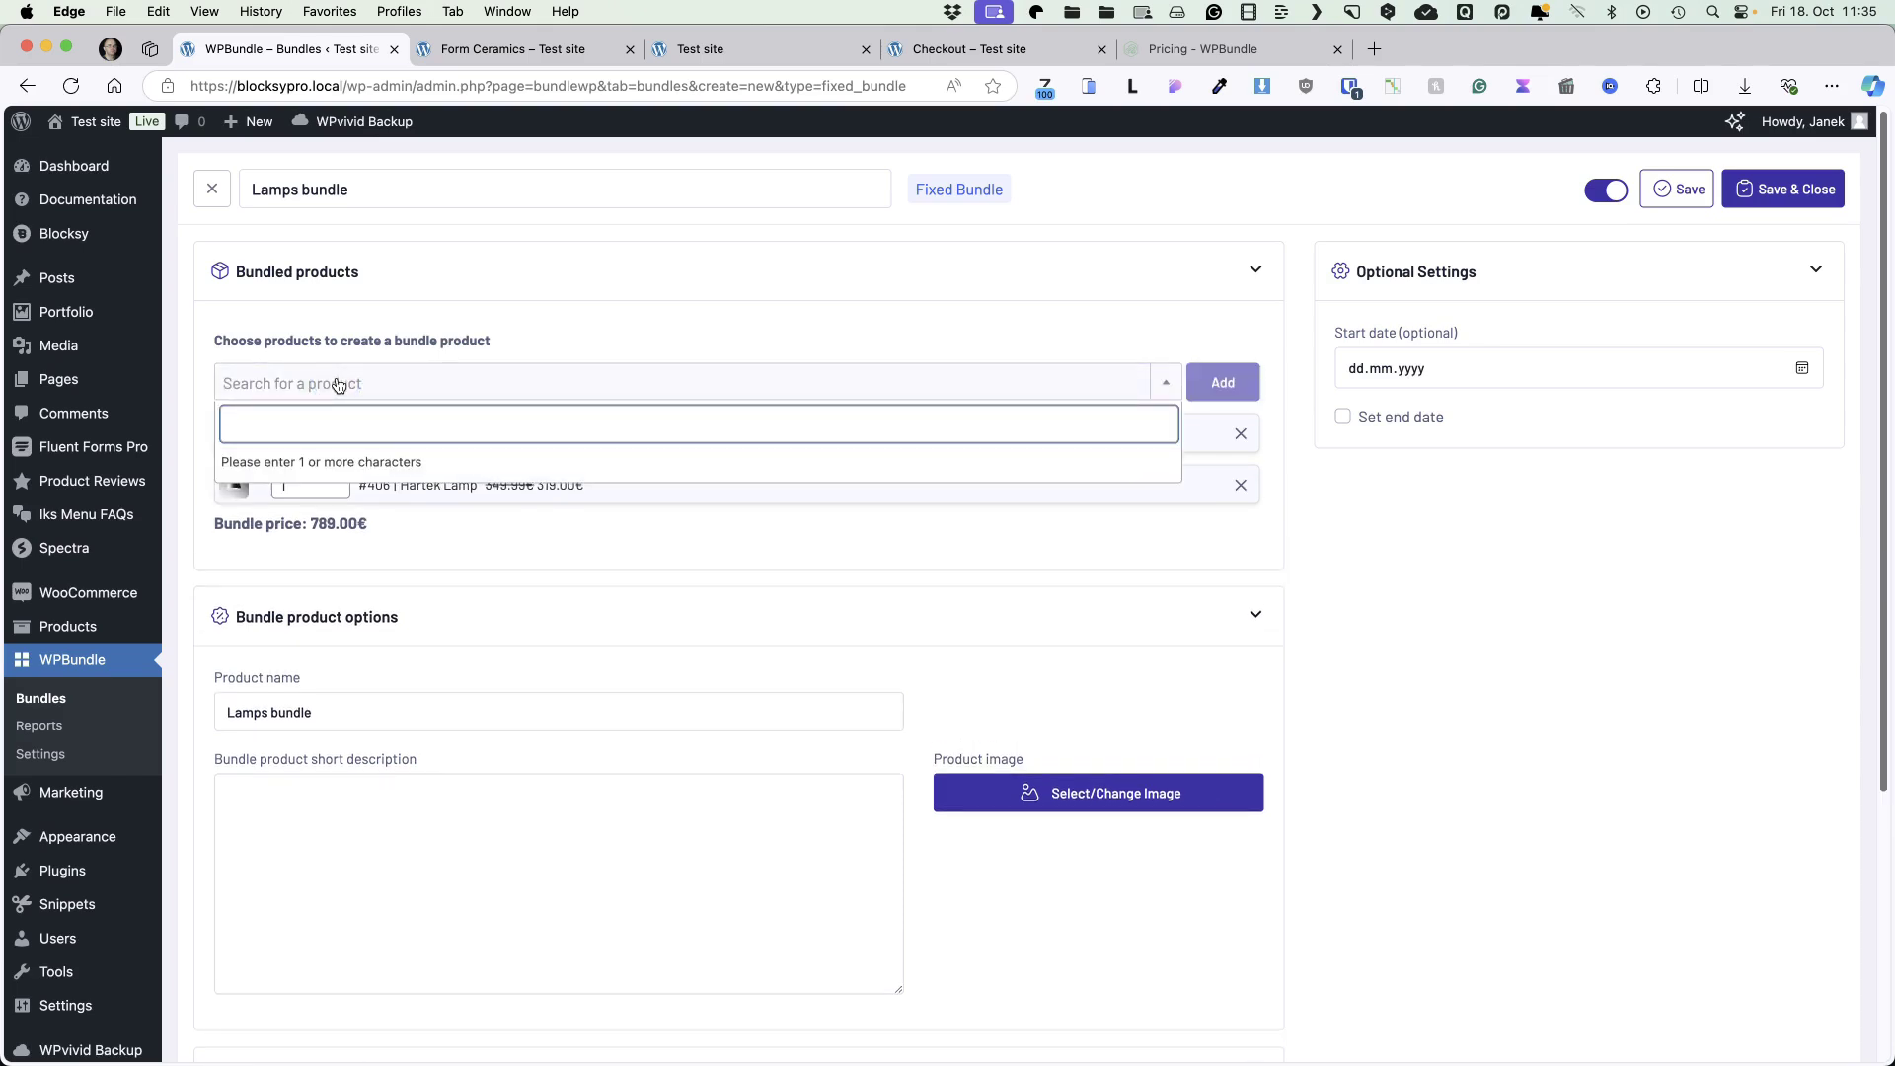
{"action": "type", "text": "cora"}
{"action": "key", "text": "Return"}
Set the short description to "Lorem ipsum dolor sit amet consectetur adipiscing elit faucibus at penatibus imperdiet metus, condimentum mauris vitae in fusce posuere leo fames purus pellentesque.".
{"action": "scroll", "coordinate": [334, 482], "scroll_direction": "down", "scroll_amount": 2}
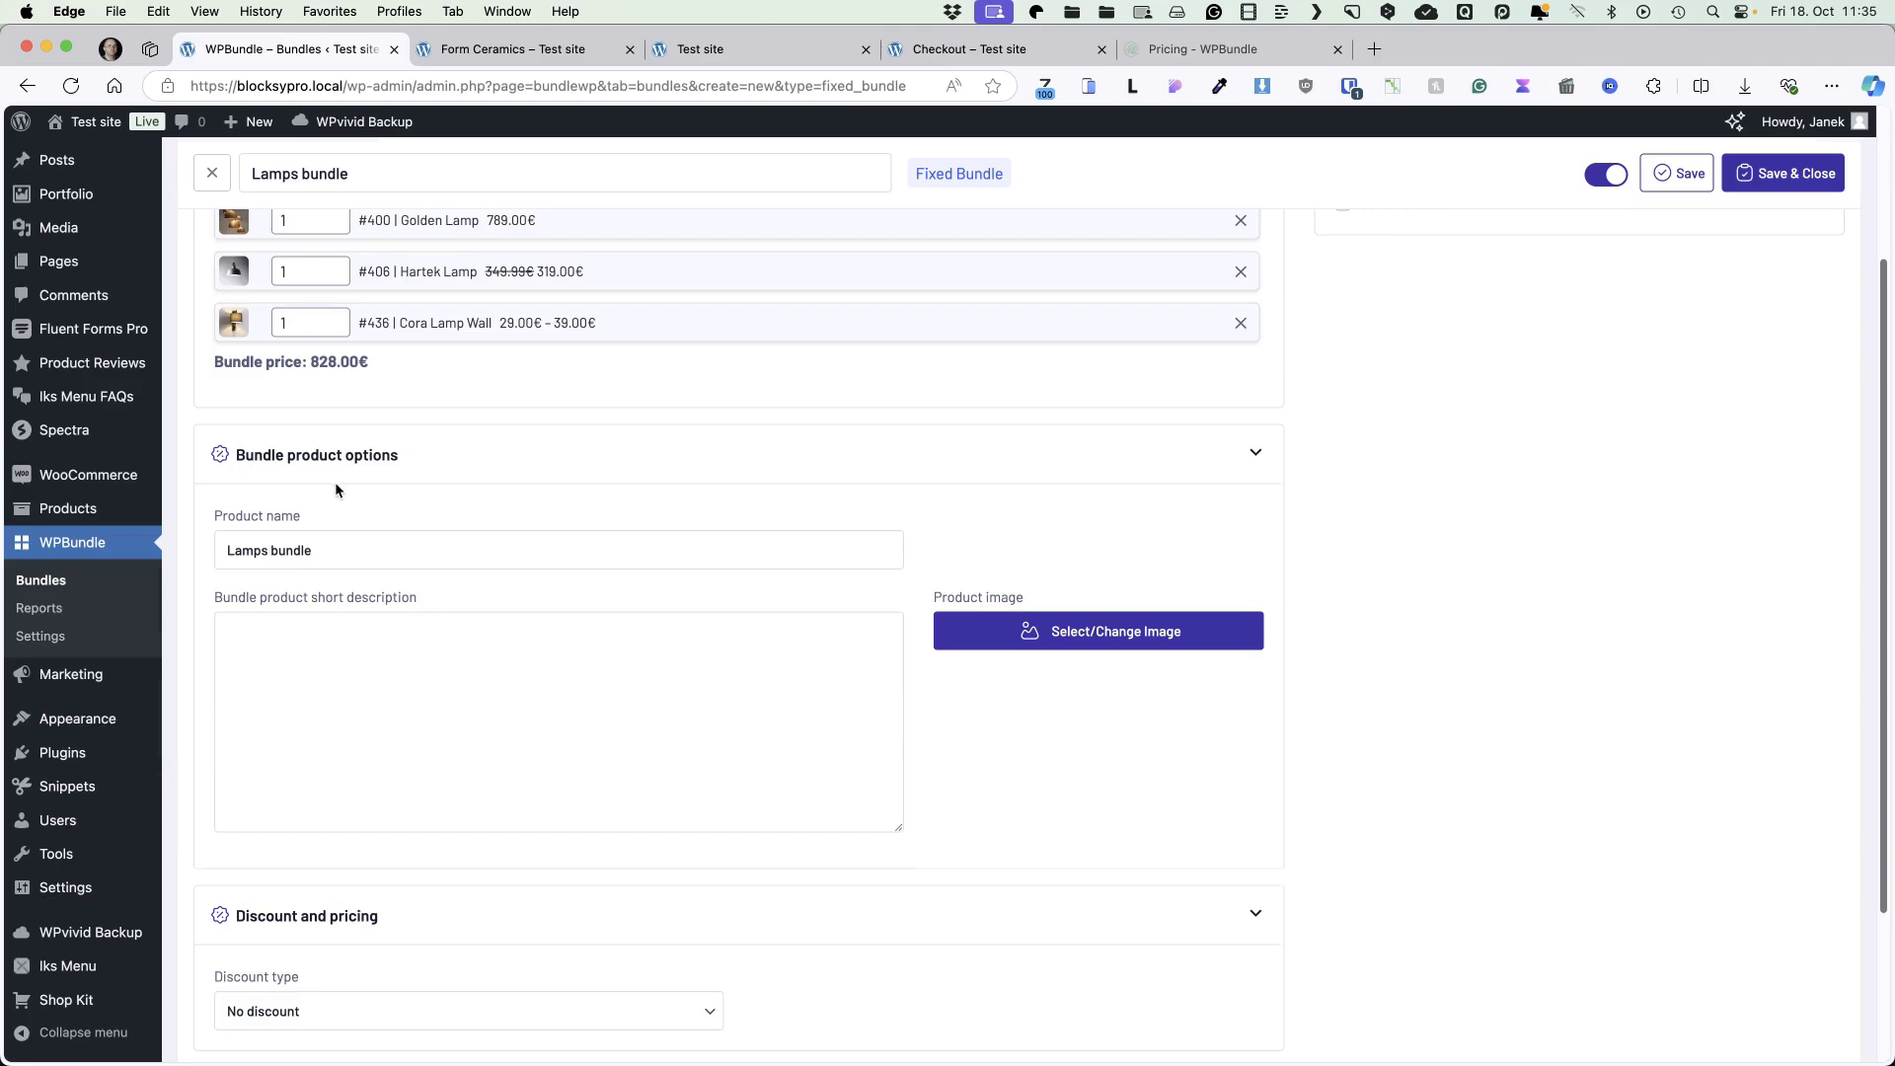
{"action": "triple_click", "coordinate": [331, 555]}
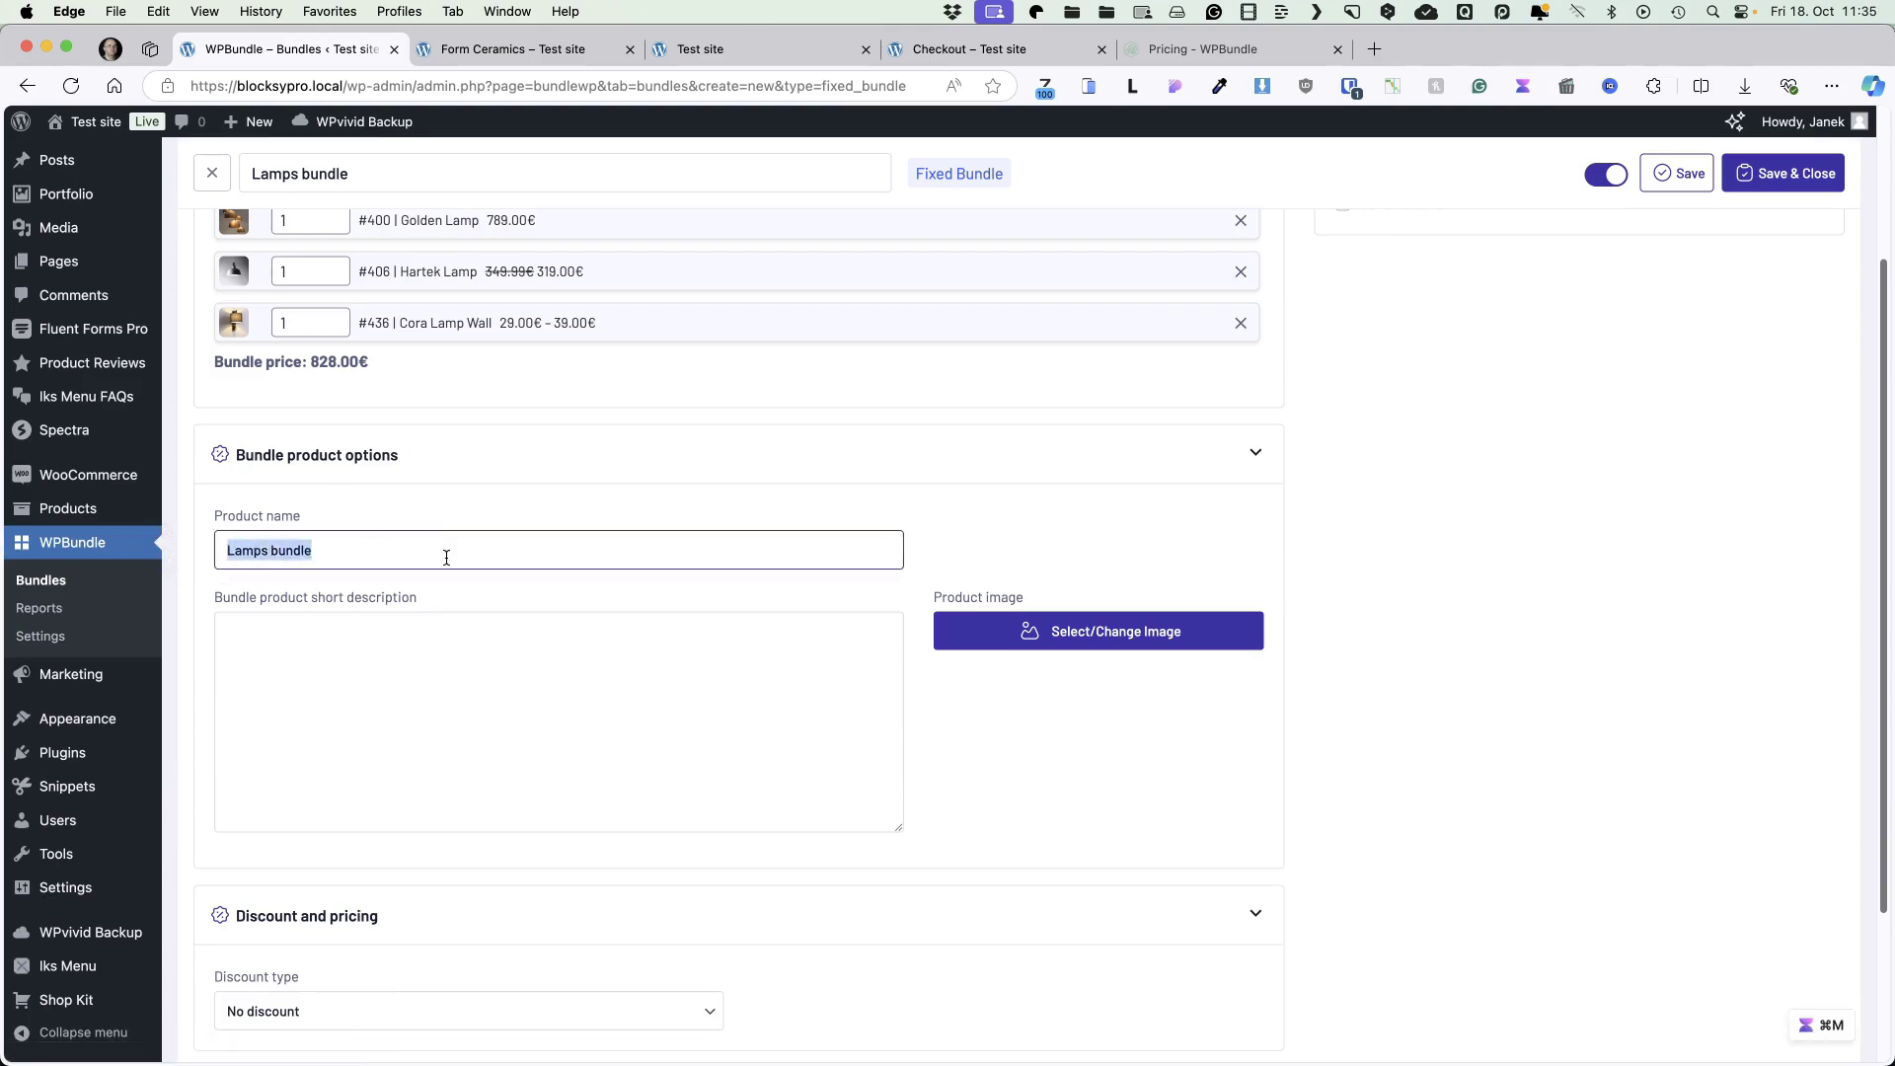
{"action": "mouse_move", "coordinate": [124, 518]}
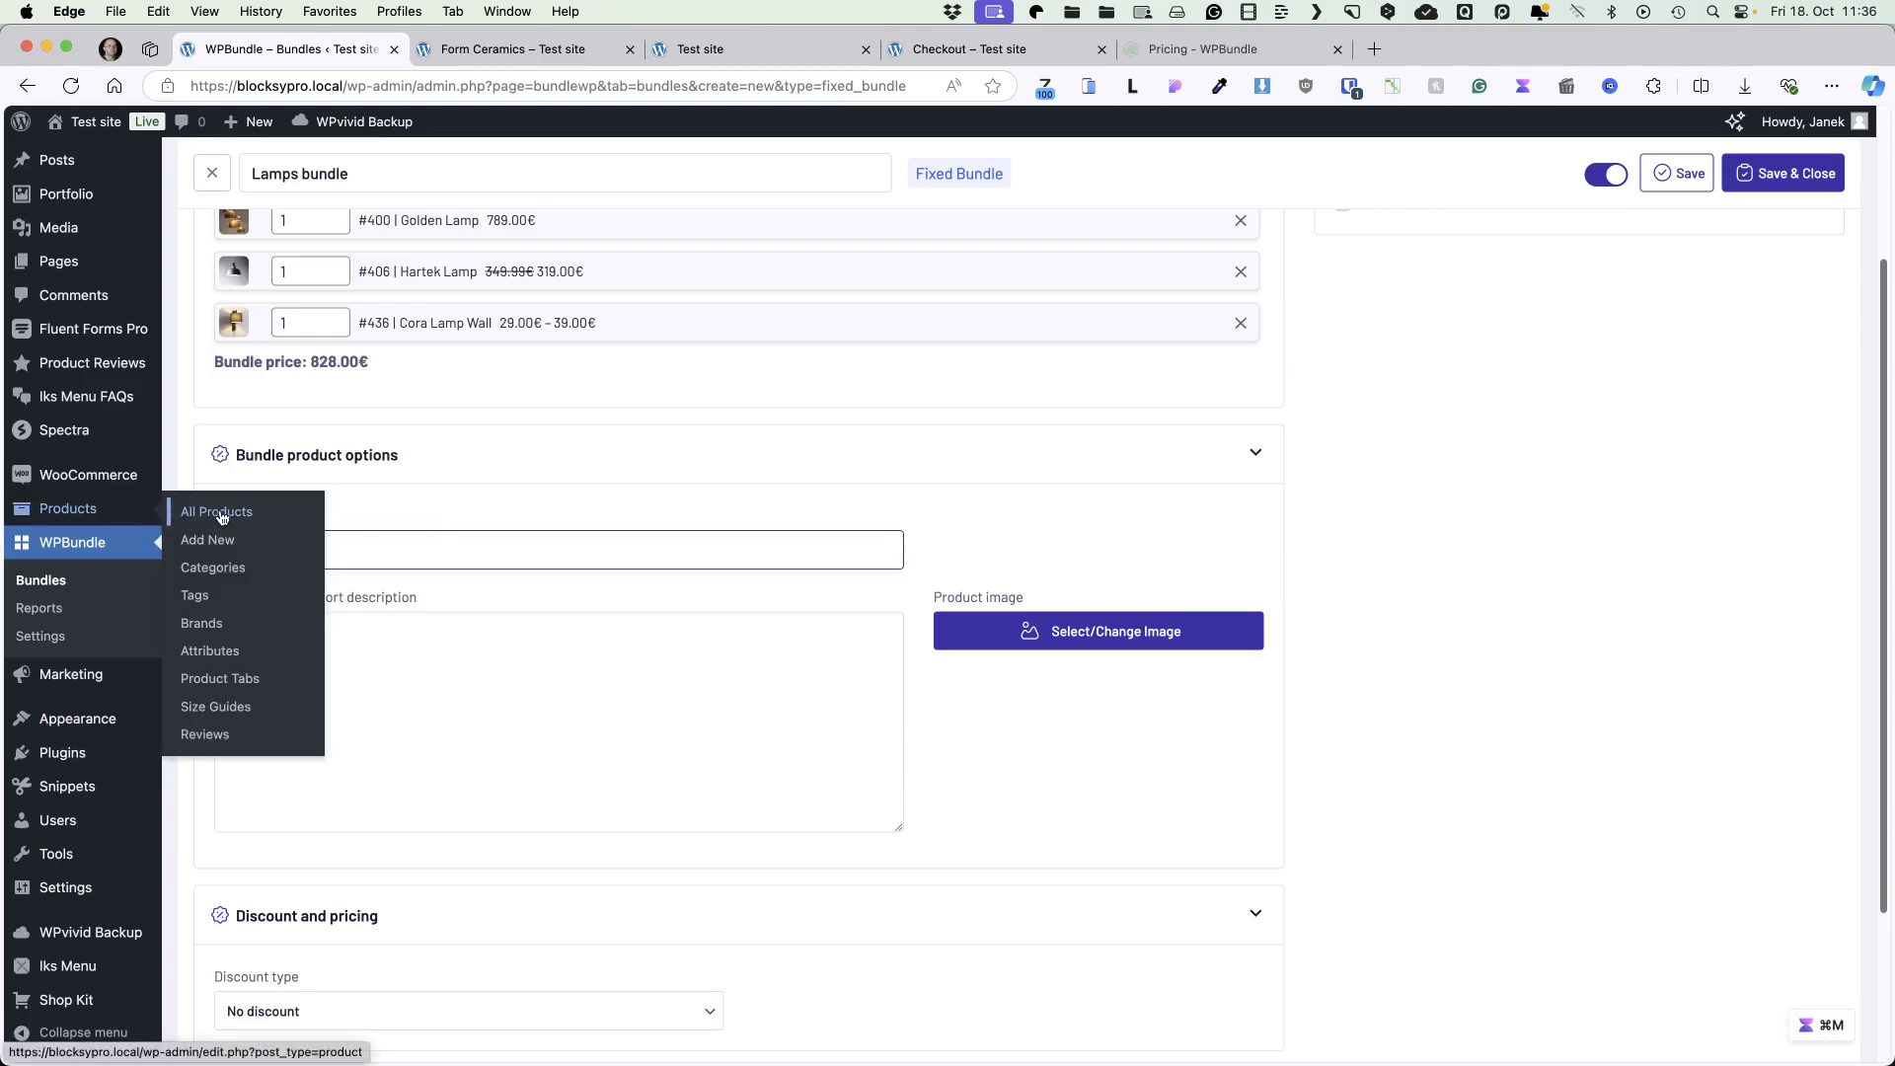
{"action": "left_click", "coordinate": [403, 542]}
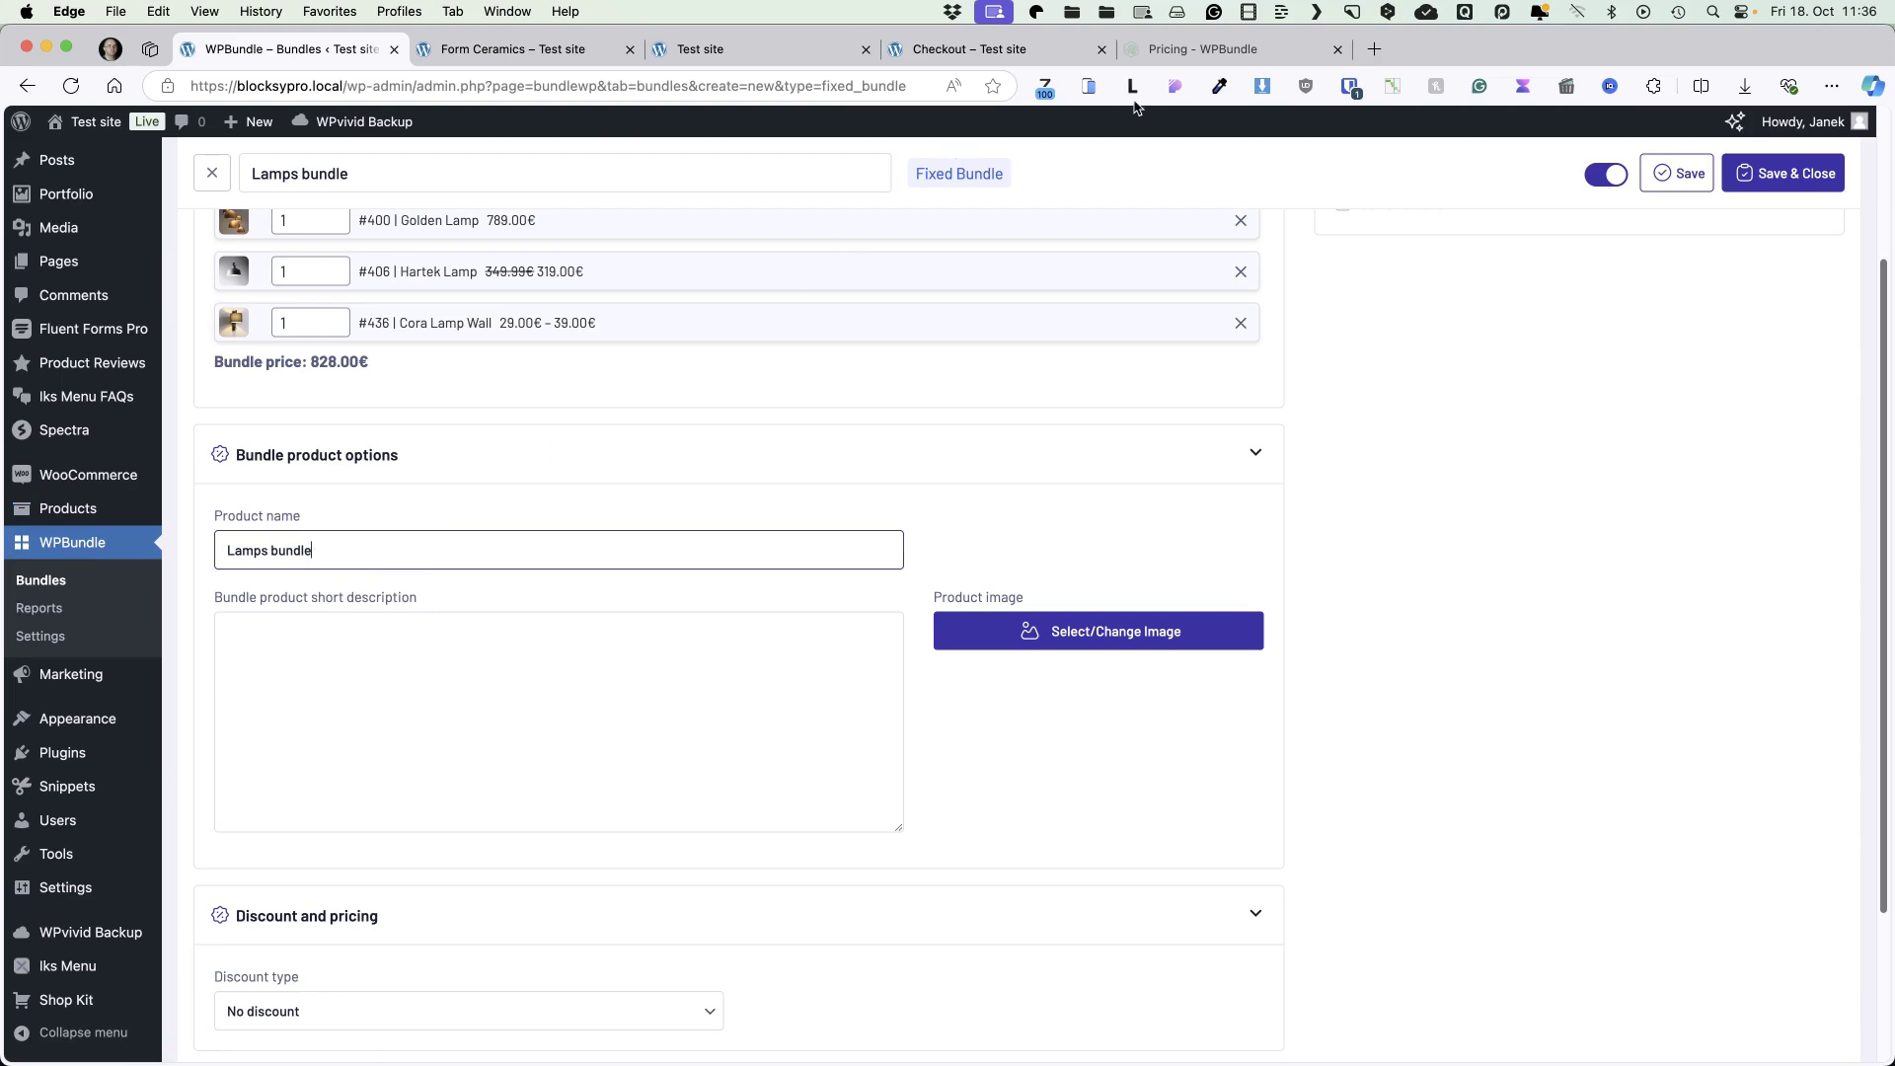
{"action": "left_click", "coordinate": [314, 671]}
{"action": "type", "text": "Lorem ipsum dolor sit amet consectetur adipiscing elit faucibus at penatibus imperdiet metus, condimentum mauris vitae in fusce posuere leo fames purus pellentesque."}
Choose the existing wall-lamp.jpg picture from the media library as the bundle's product image.
{"action": "scroll", "coordinate": [335, 654], "scroll_direction": "down", "scroll_amount": 4}
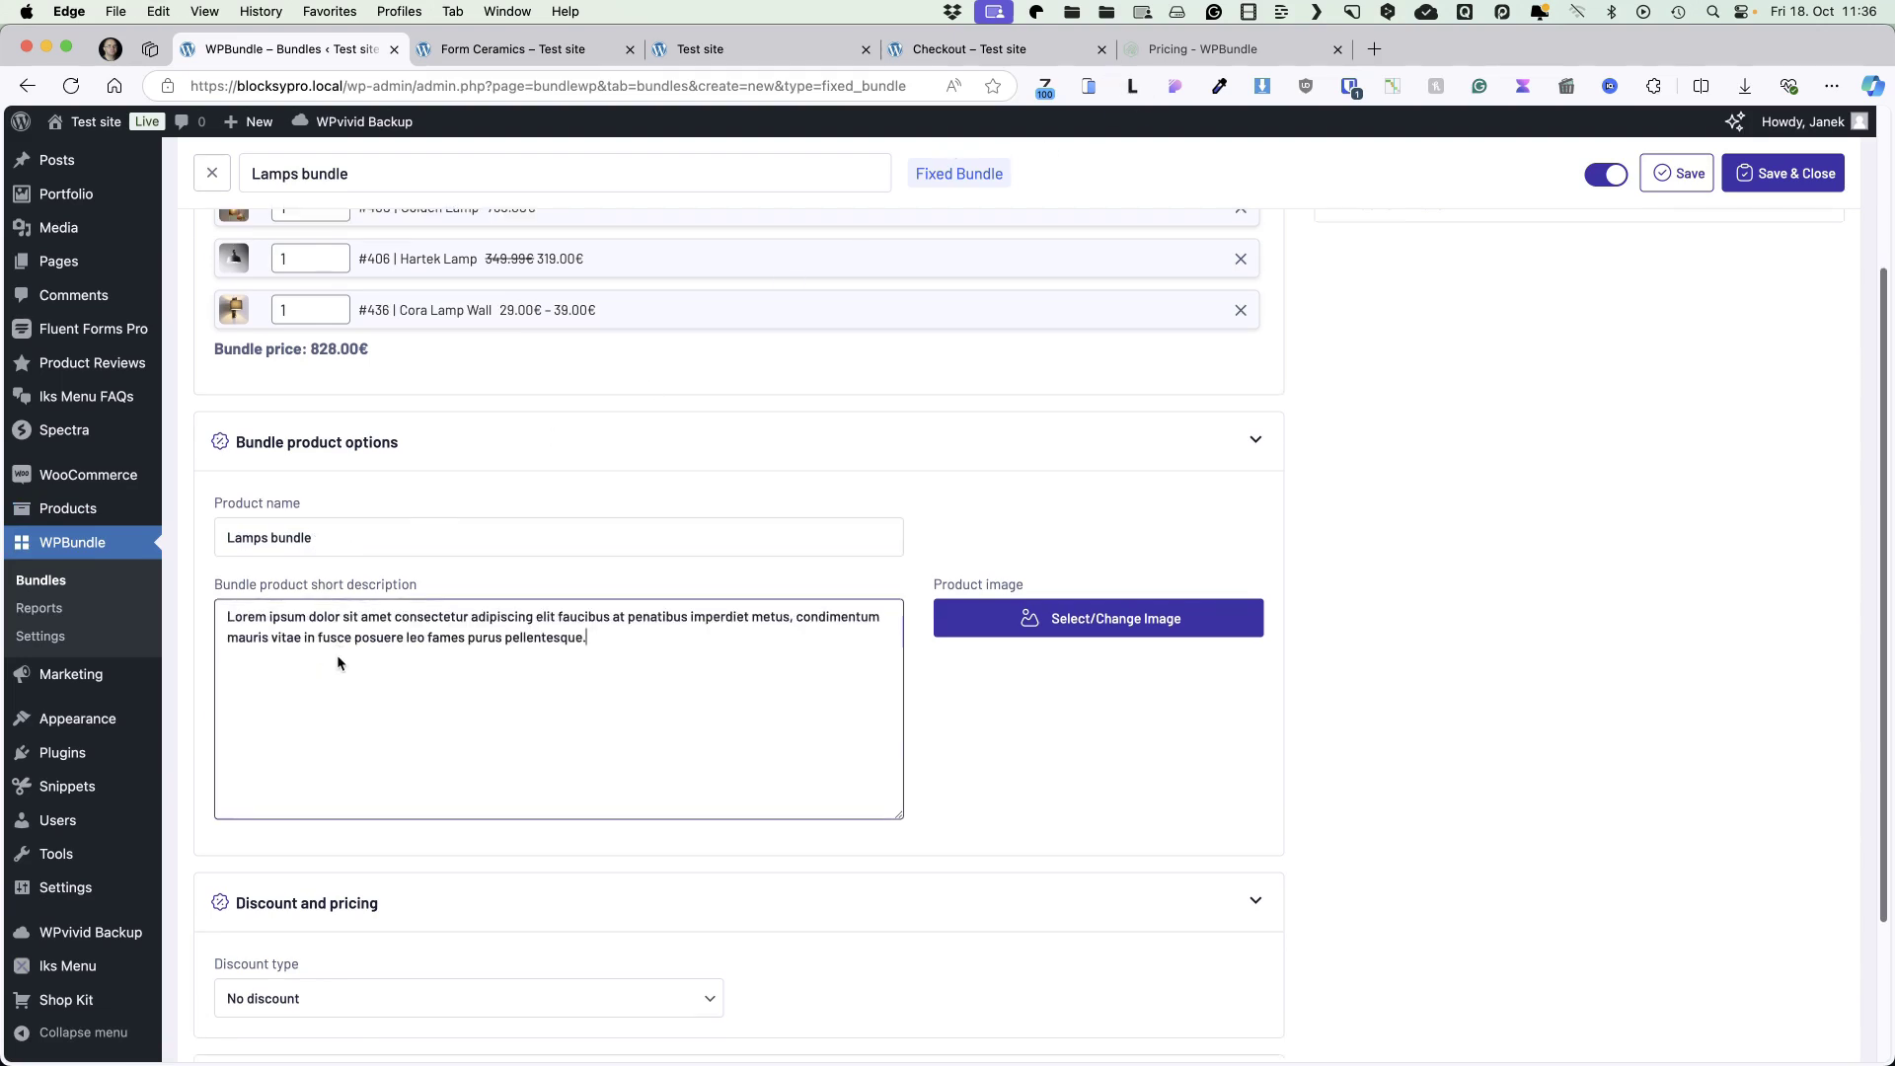
{"action": "left_click", "coordinate": [1080, 416]}
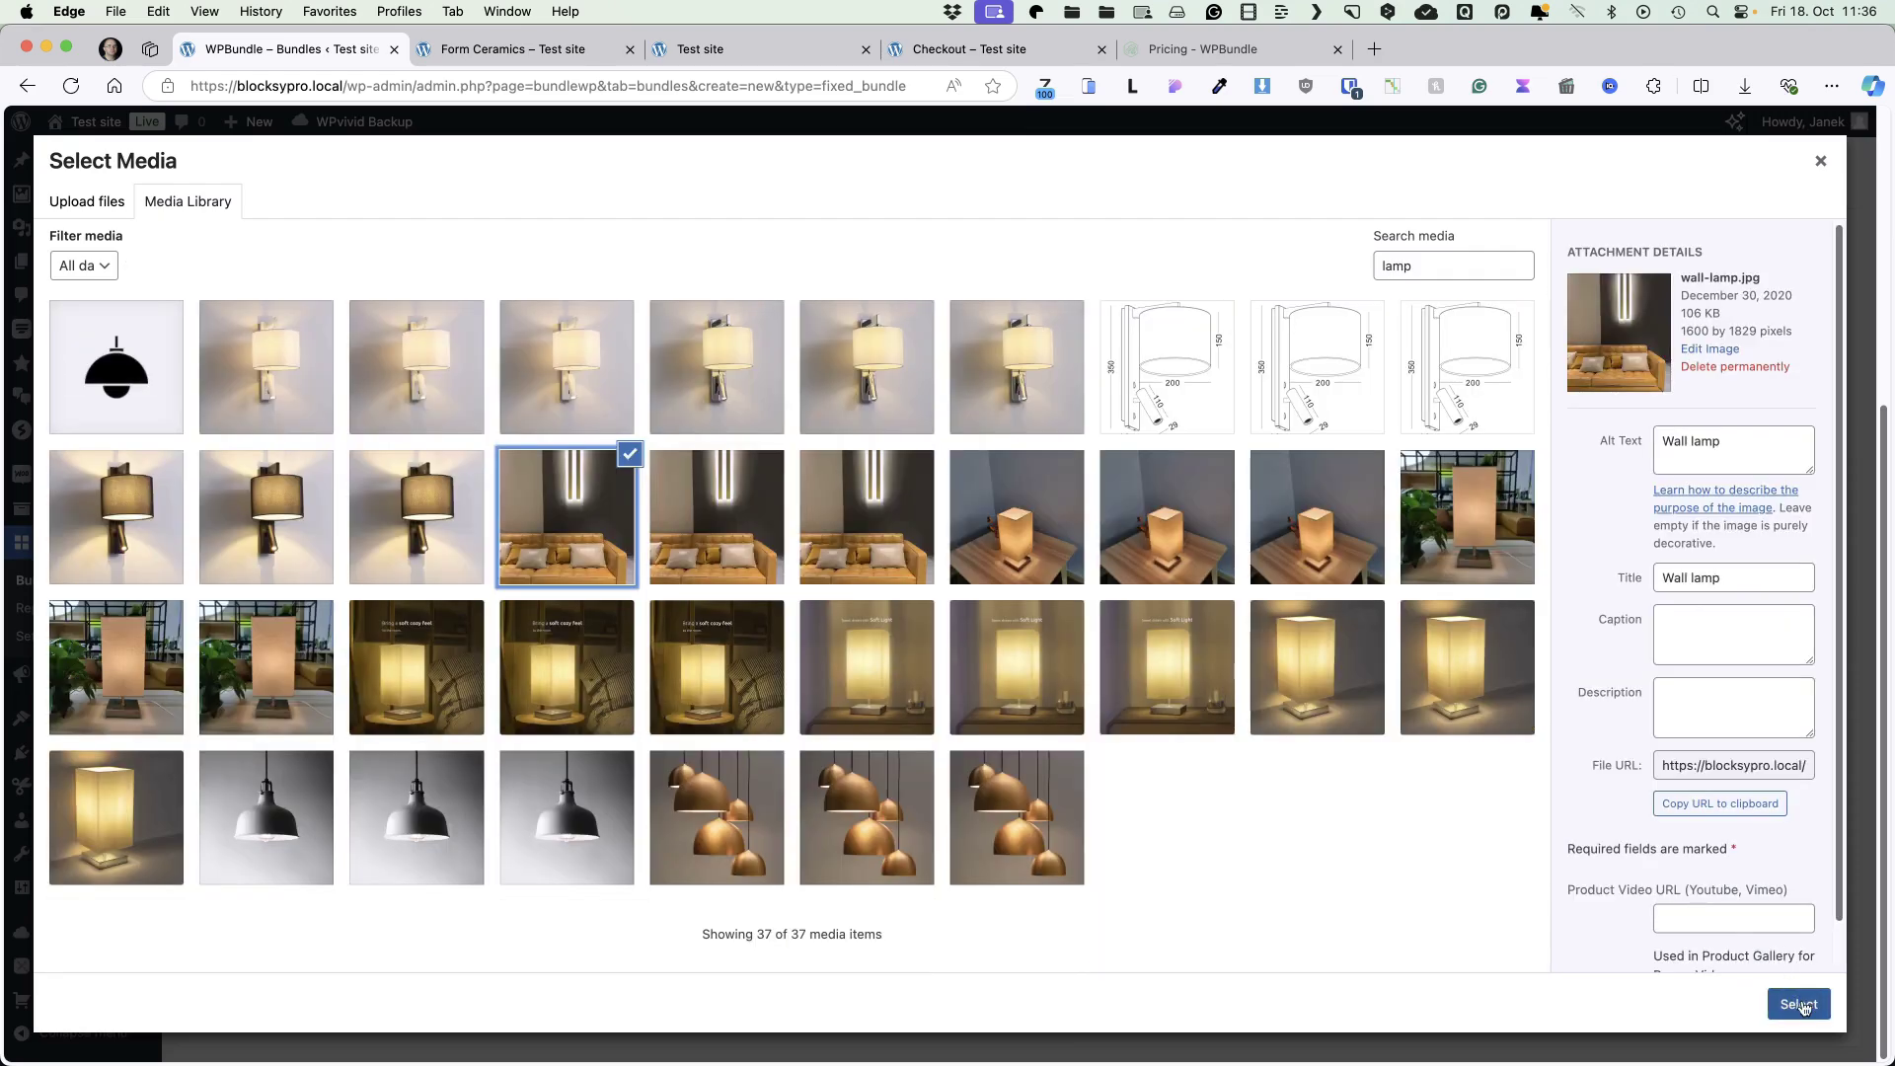
{"action": "left_click", "coordinate": [1798, 1003]}
Set the bundle's discount type to Percentage discount, reviewing the other discount types and keeping that choice.
{"action": "left_click", "coordinate": [343, 804]}
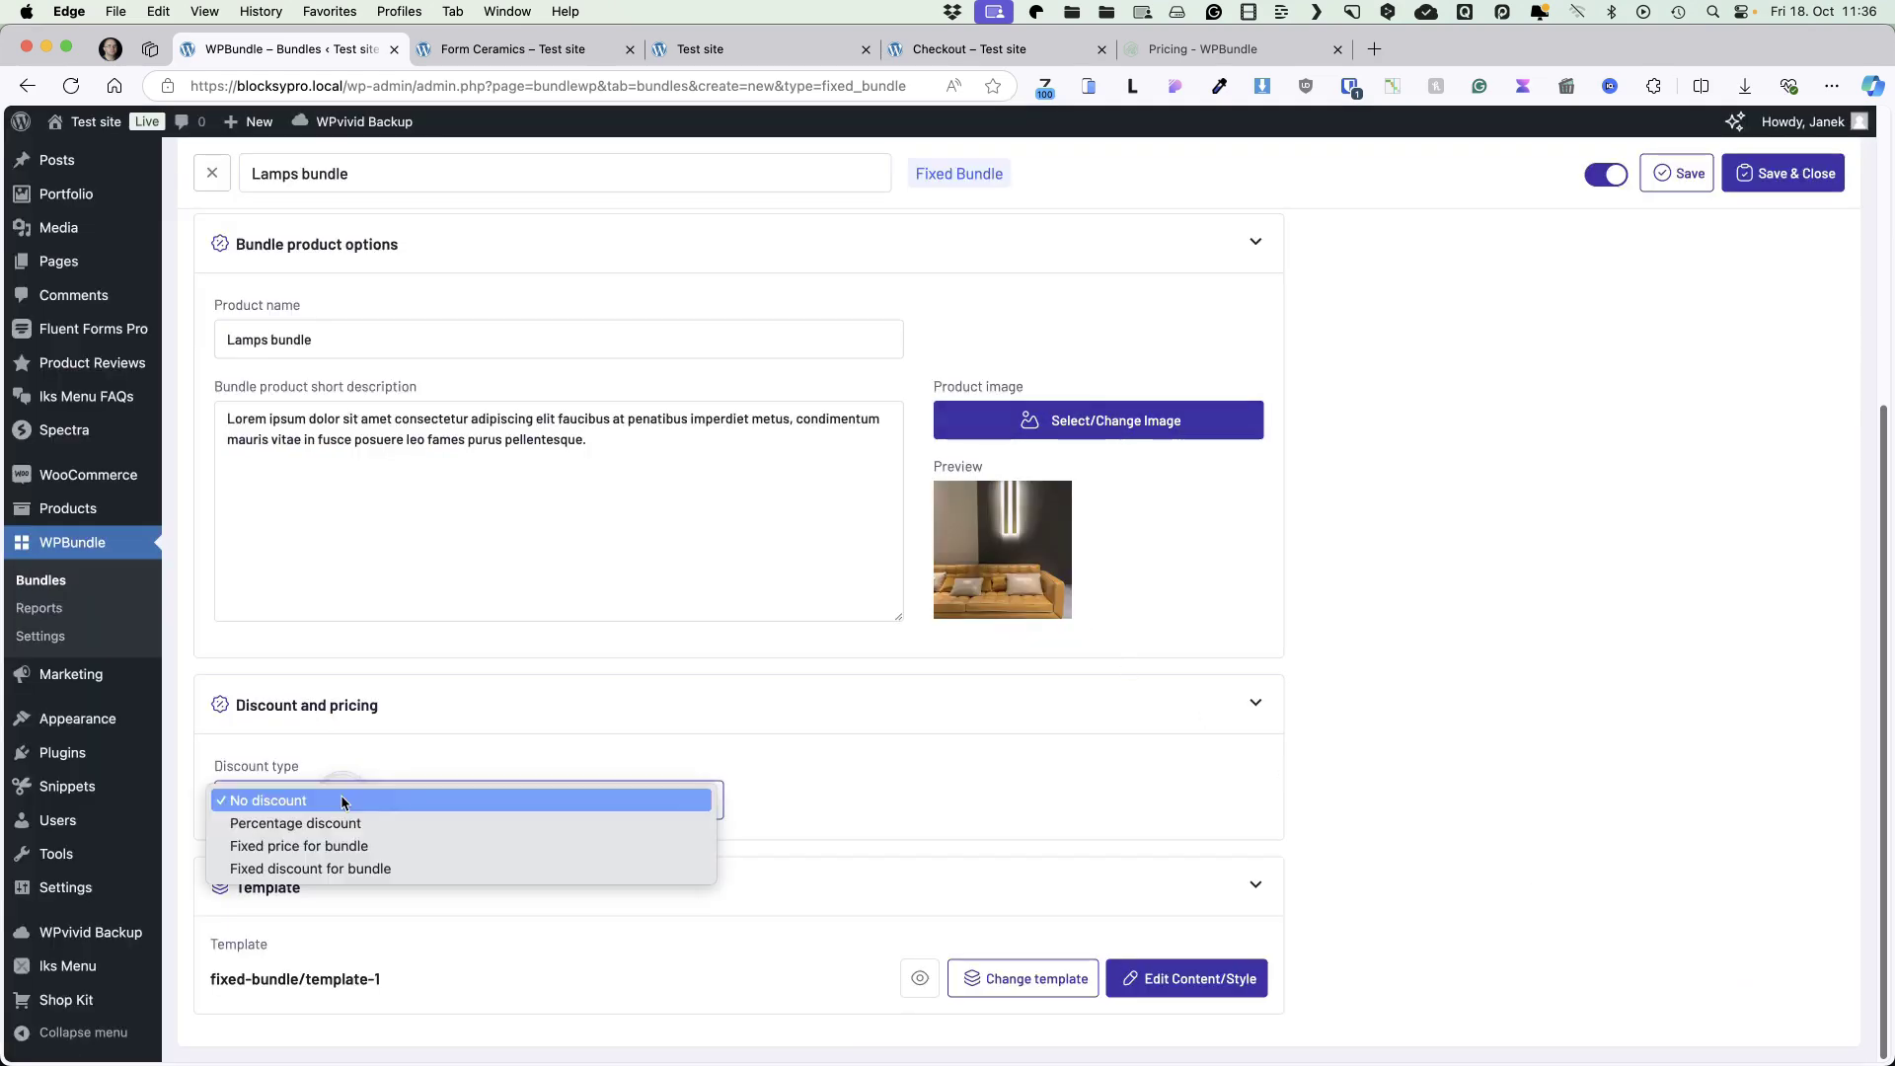
{"action": "left_click", "coordinate": [286, 824]}
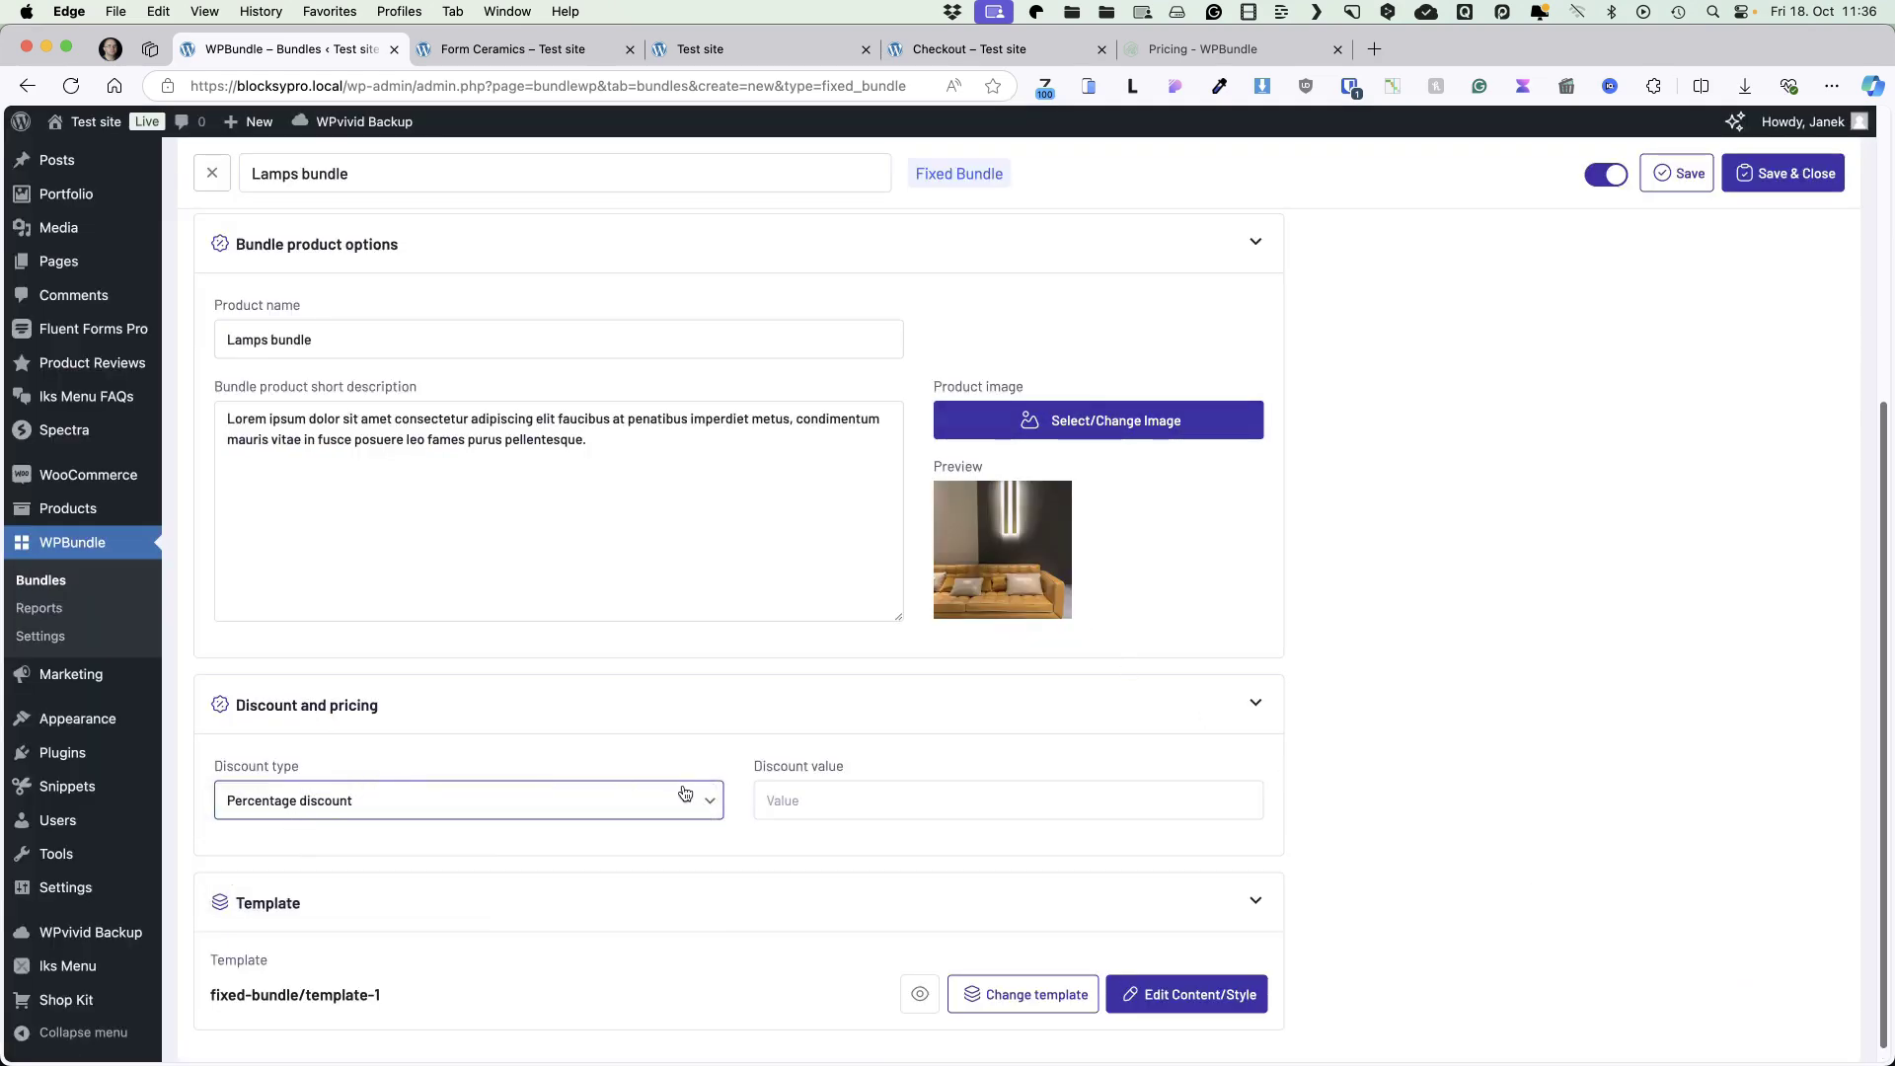
{"action": "left_click", "coordinate": [402, 805]}
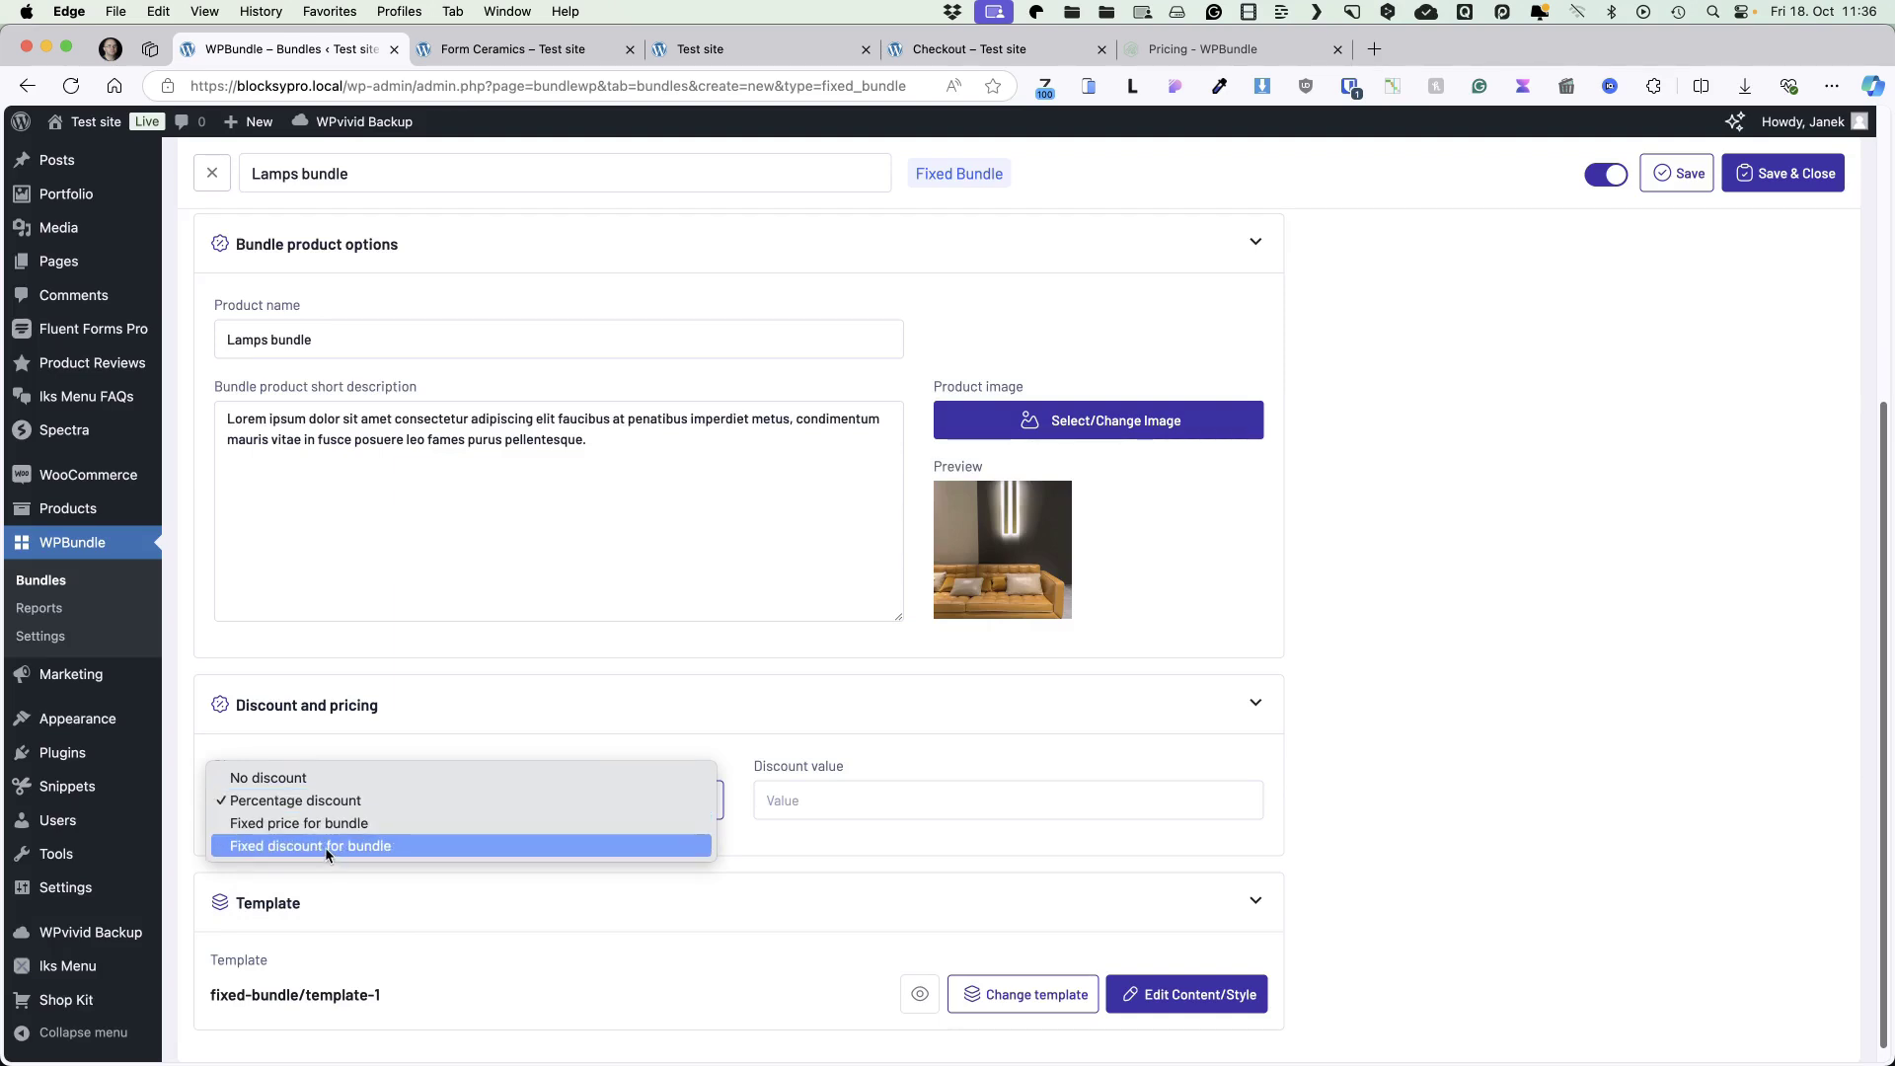
{"action": "left_click", "coordinate": [363, 799]}
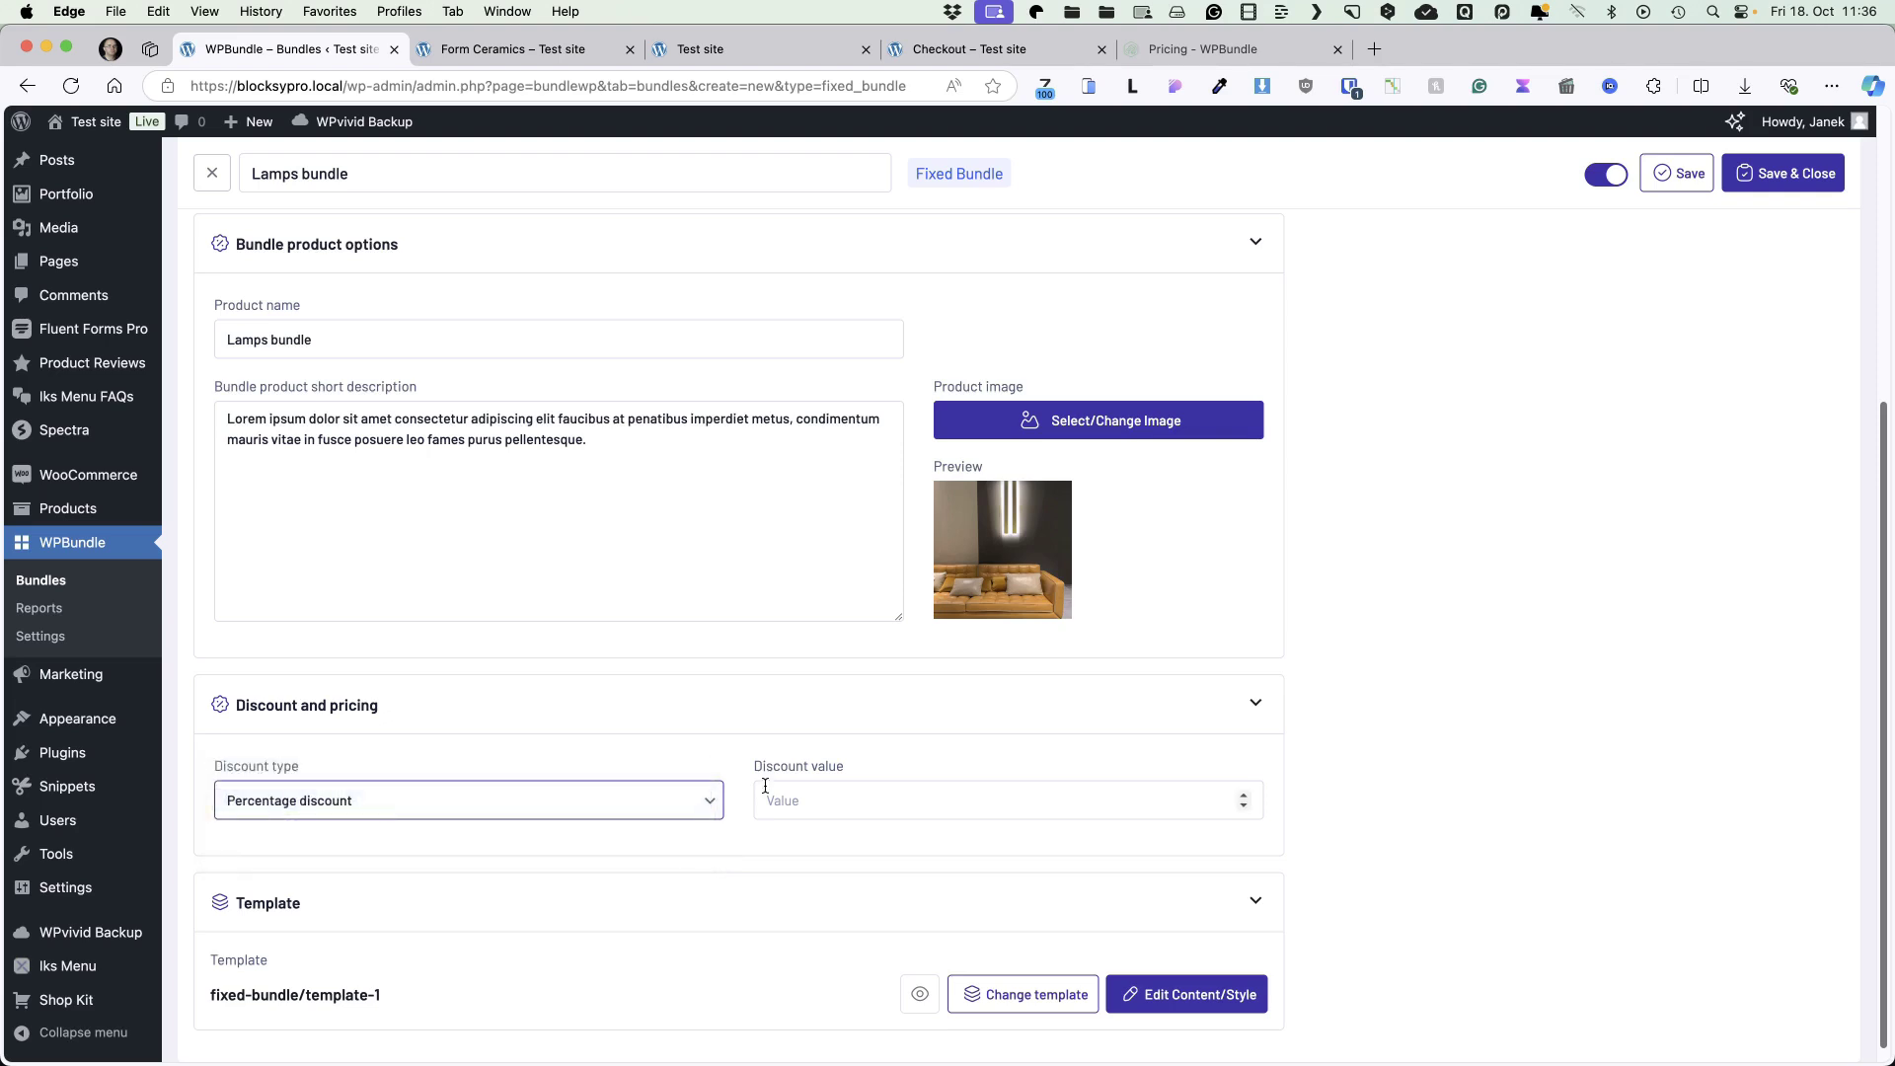
Set the bundle's percentage discount value to 20.
{"action": "left_click", "coordinate": [844, 801]}
{"action": "scroll", "coordinate": [842, 803], "scroll_direction": "up", "scroll_amount": 1}
{"action": "type", "text": "20"}
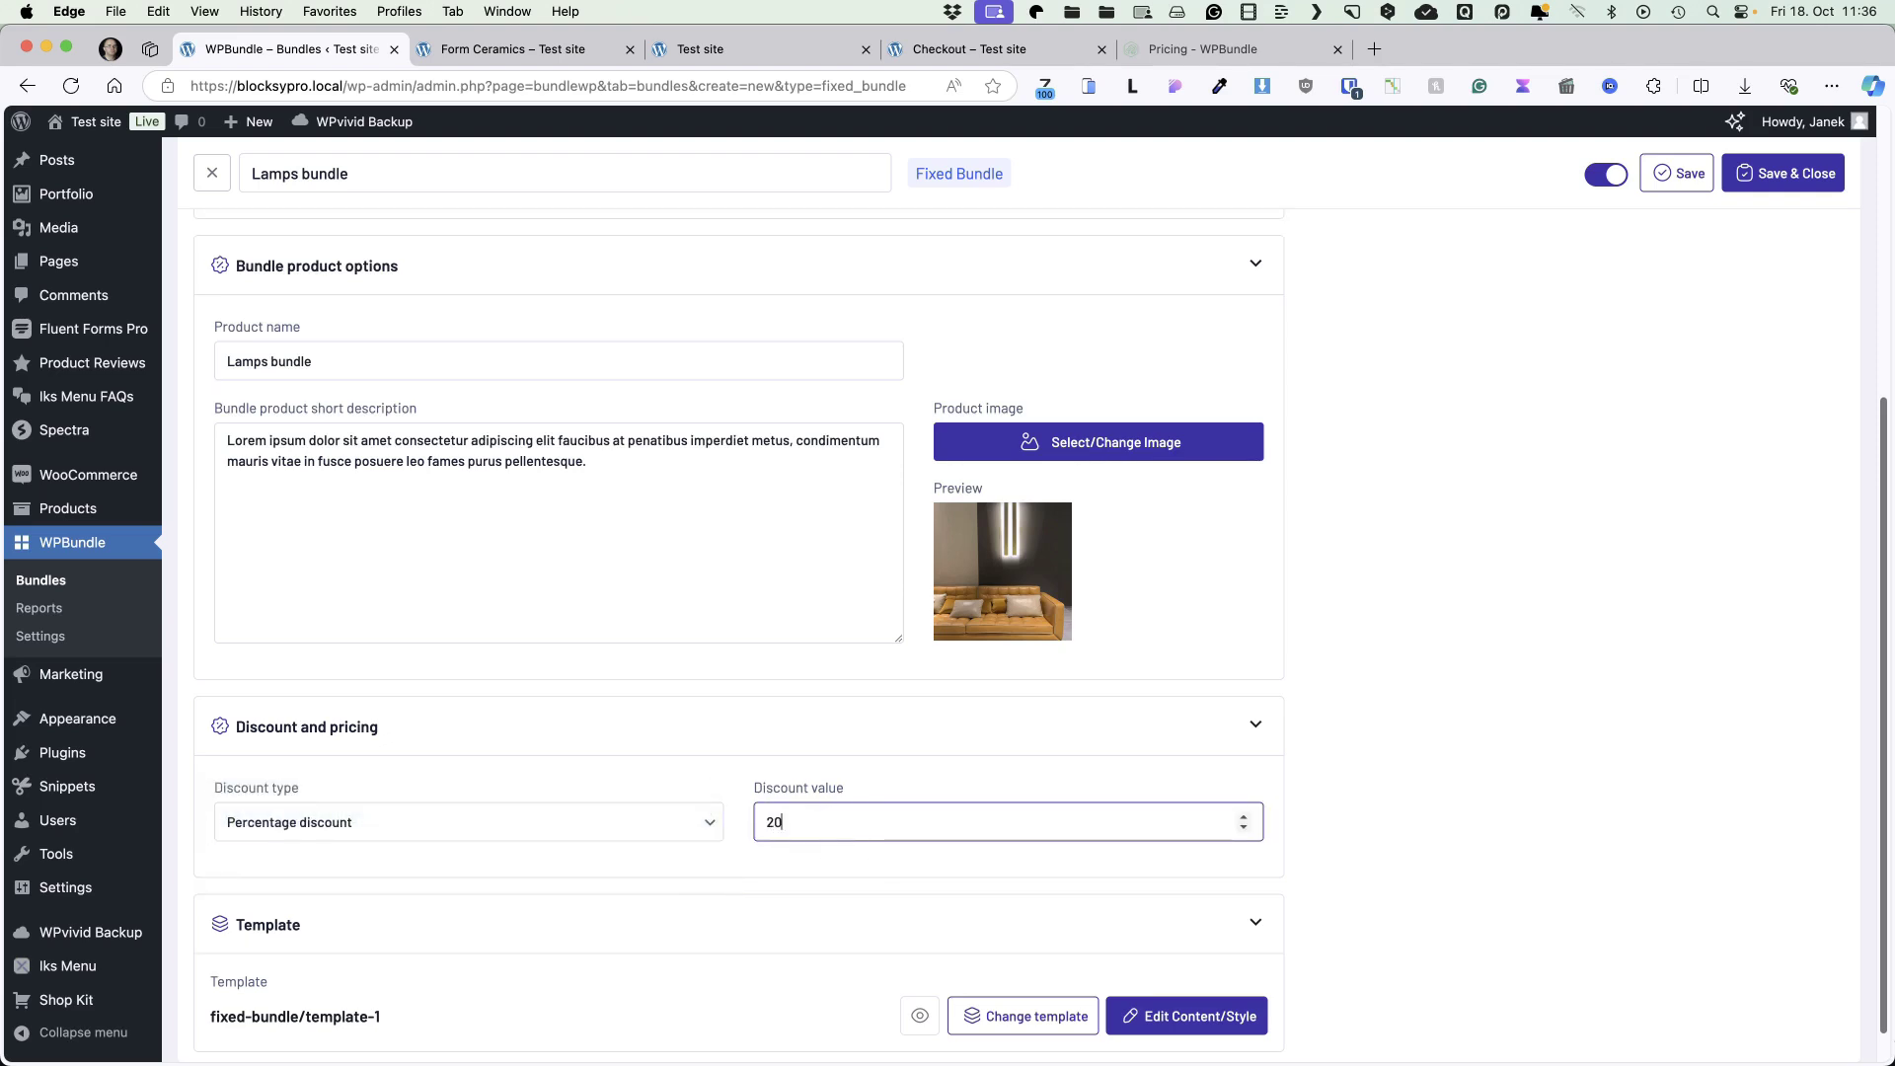
{"action": "scroll", "coordinate": [912, 809], "scroll_direction": "down", "scroll_amount": 1}
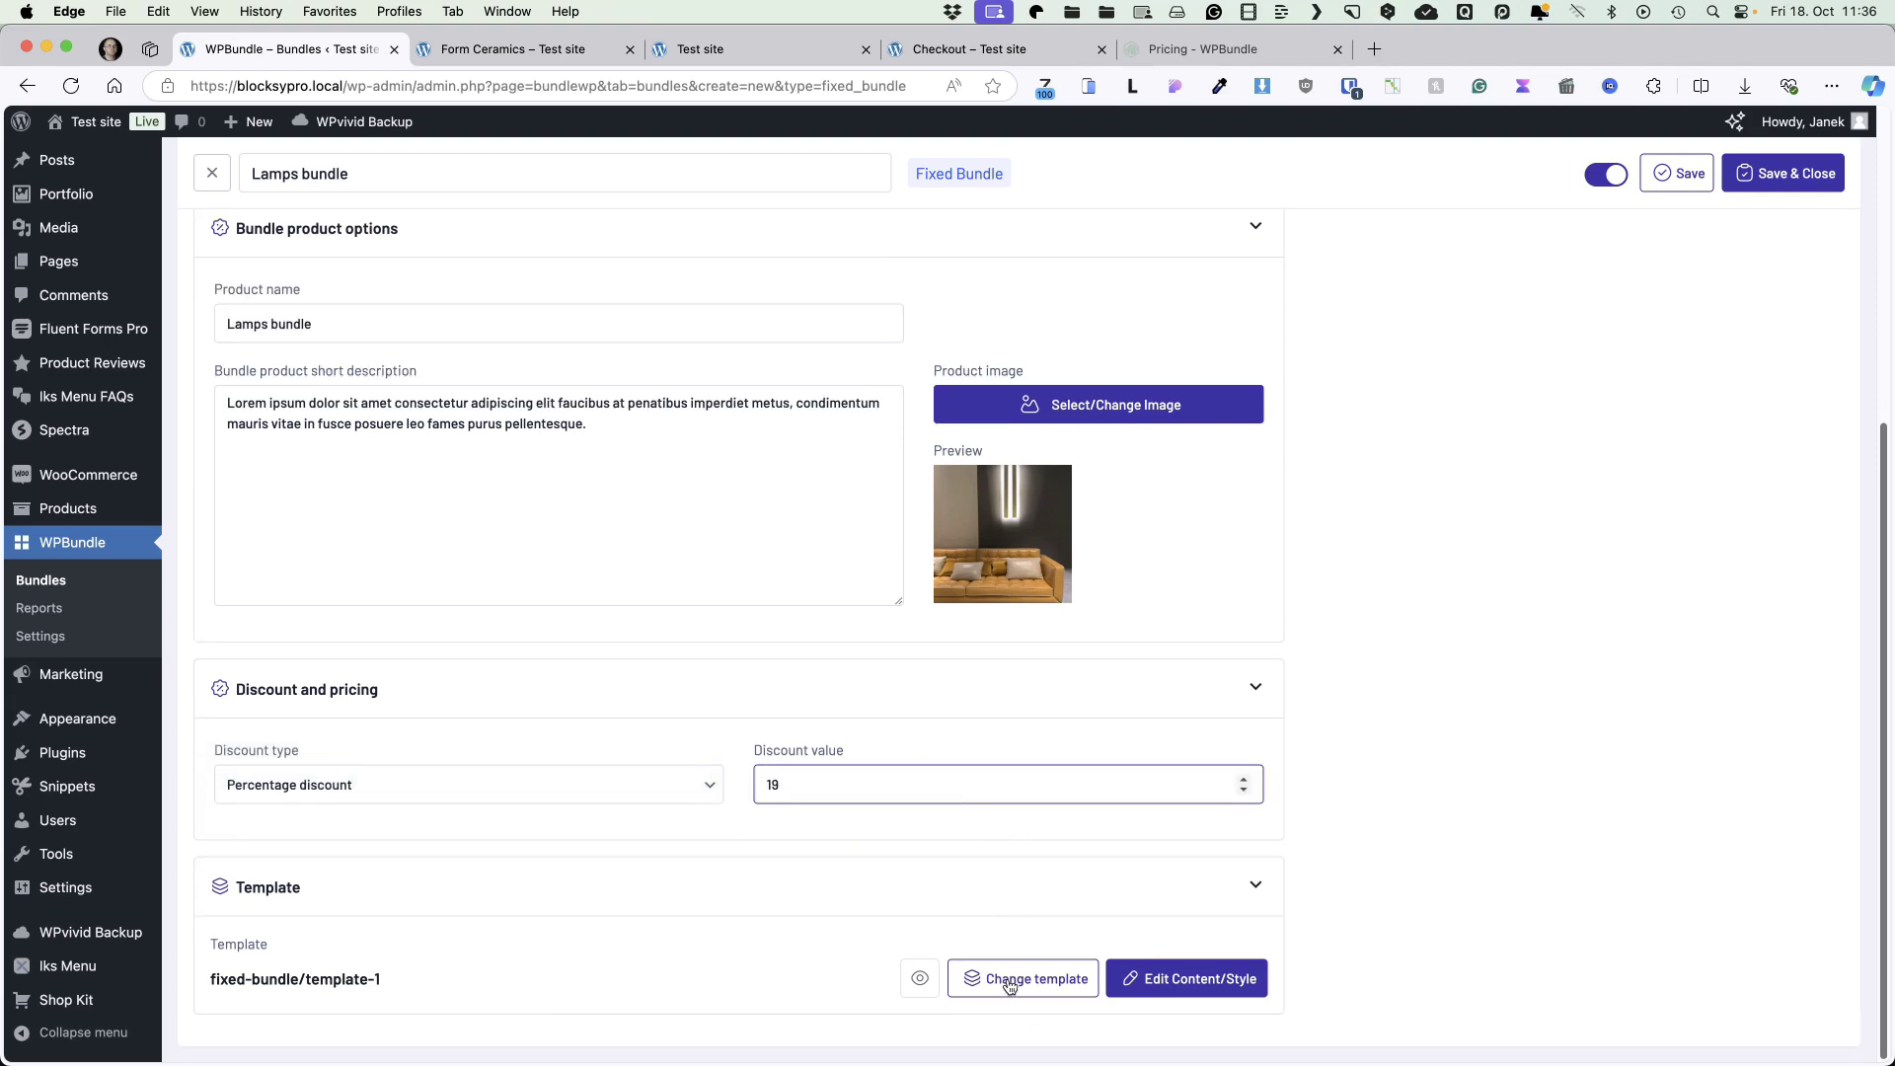
Use the fixed-bundle/template-1 template for the bundle and preview it in the desktop and mobile layouts.
{"action": "left_click", "coordinate": [1008, 982]}
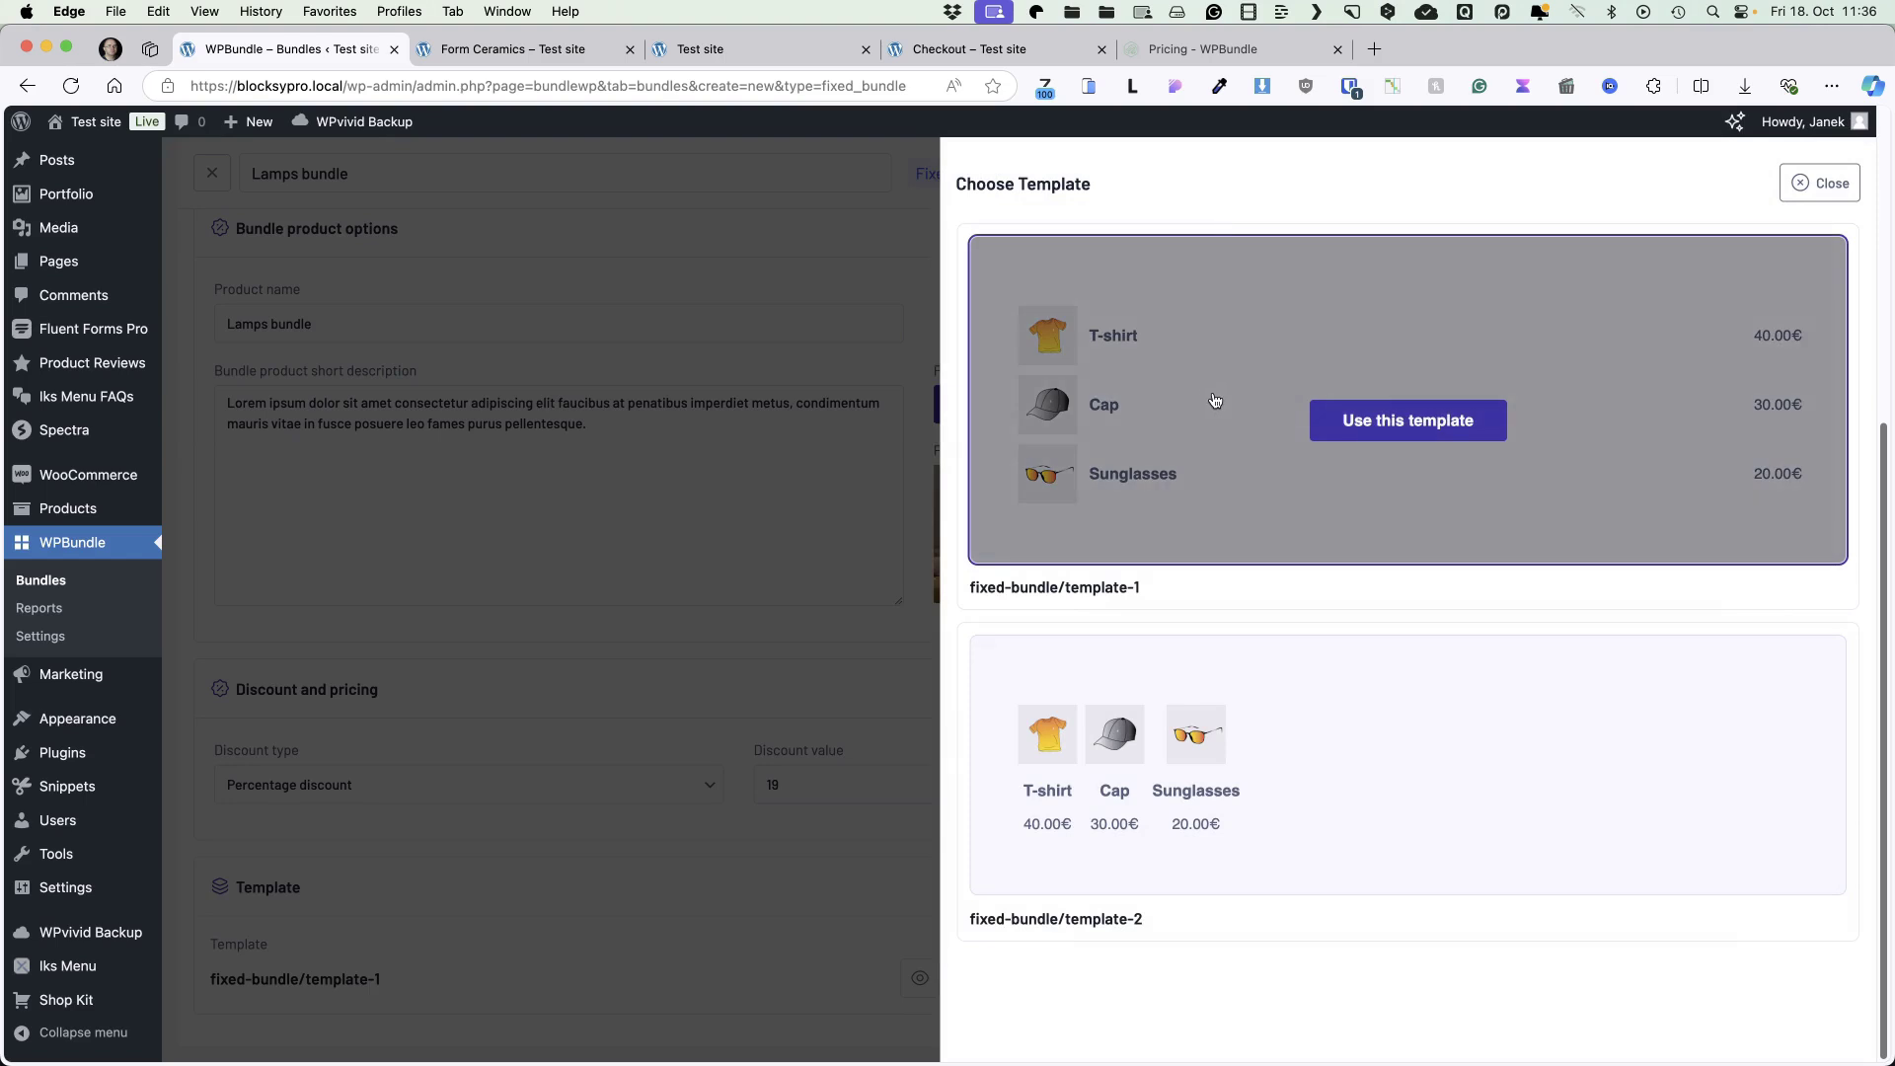
{"action": "left_click", "coordinate": [1384, 428]}
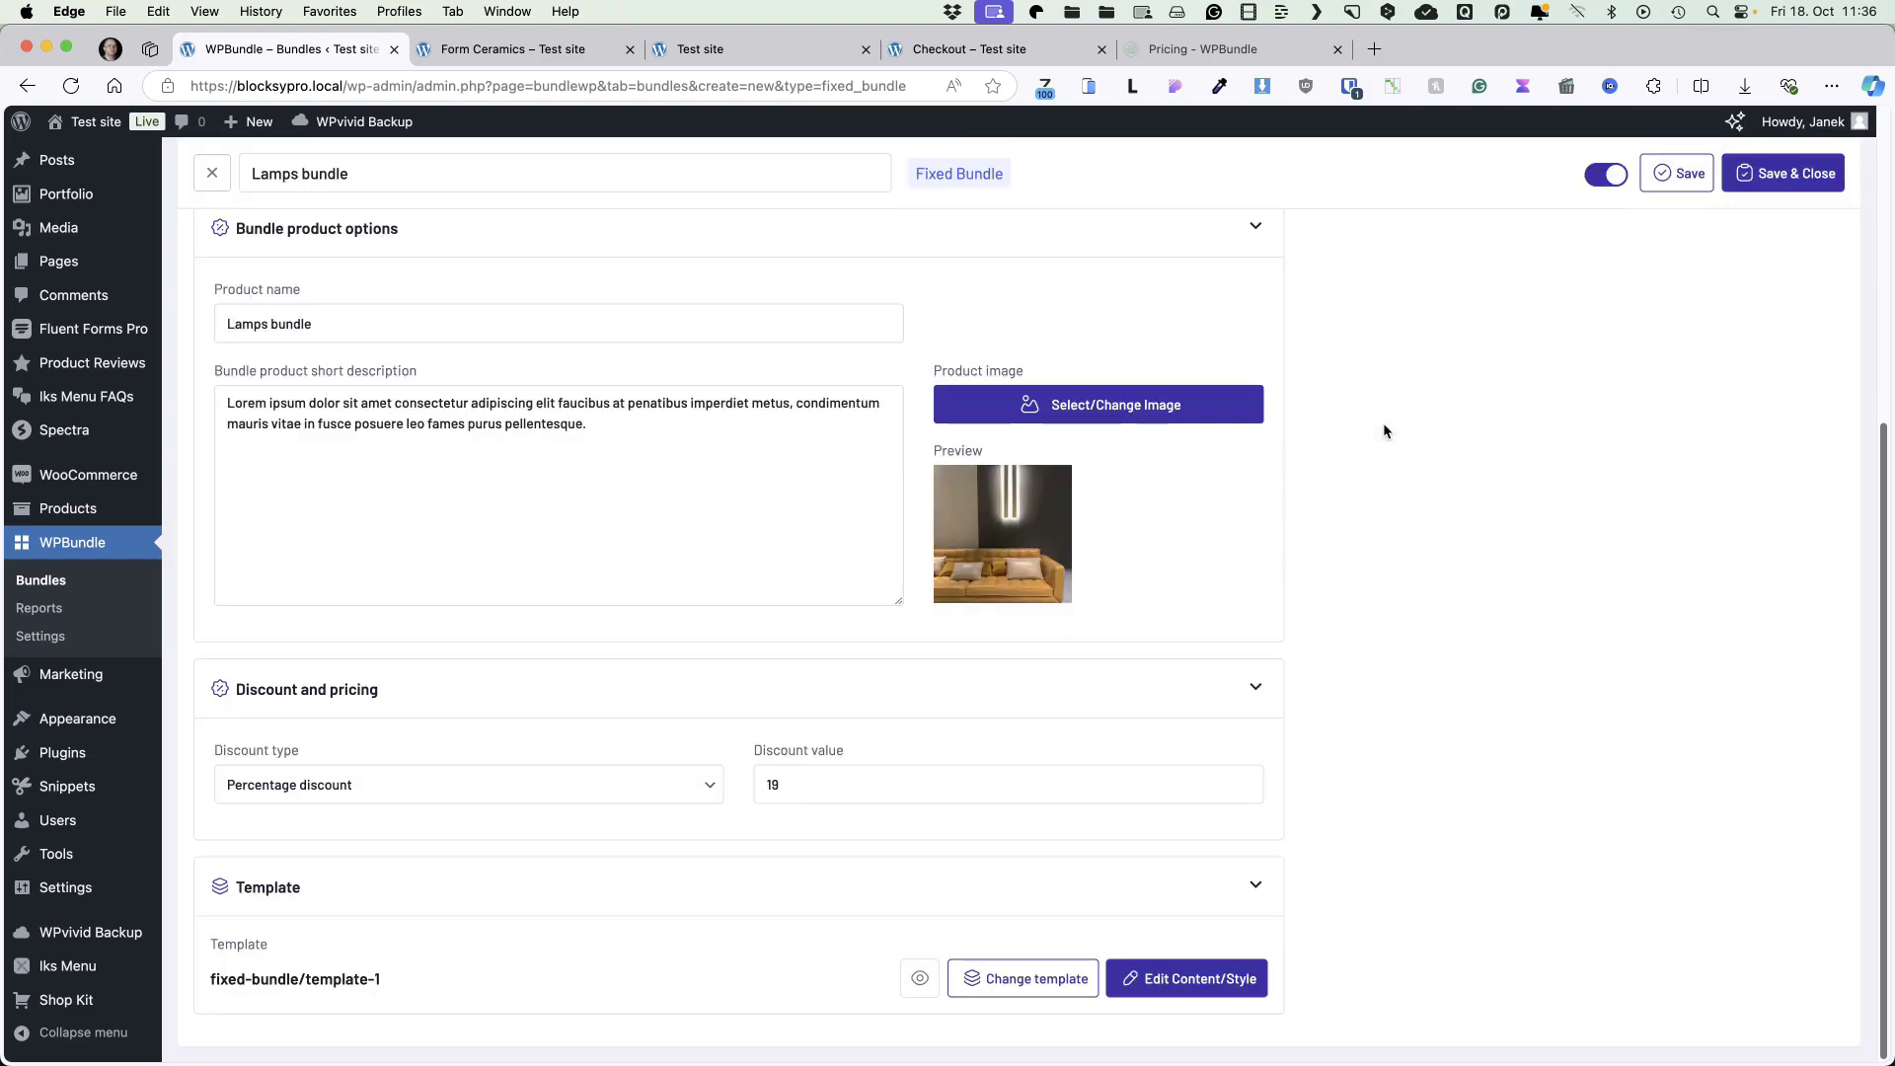
{"action": "left_click", "coordinate": [917, 980]}
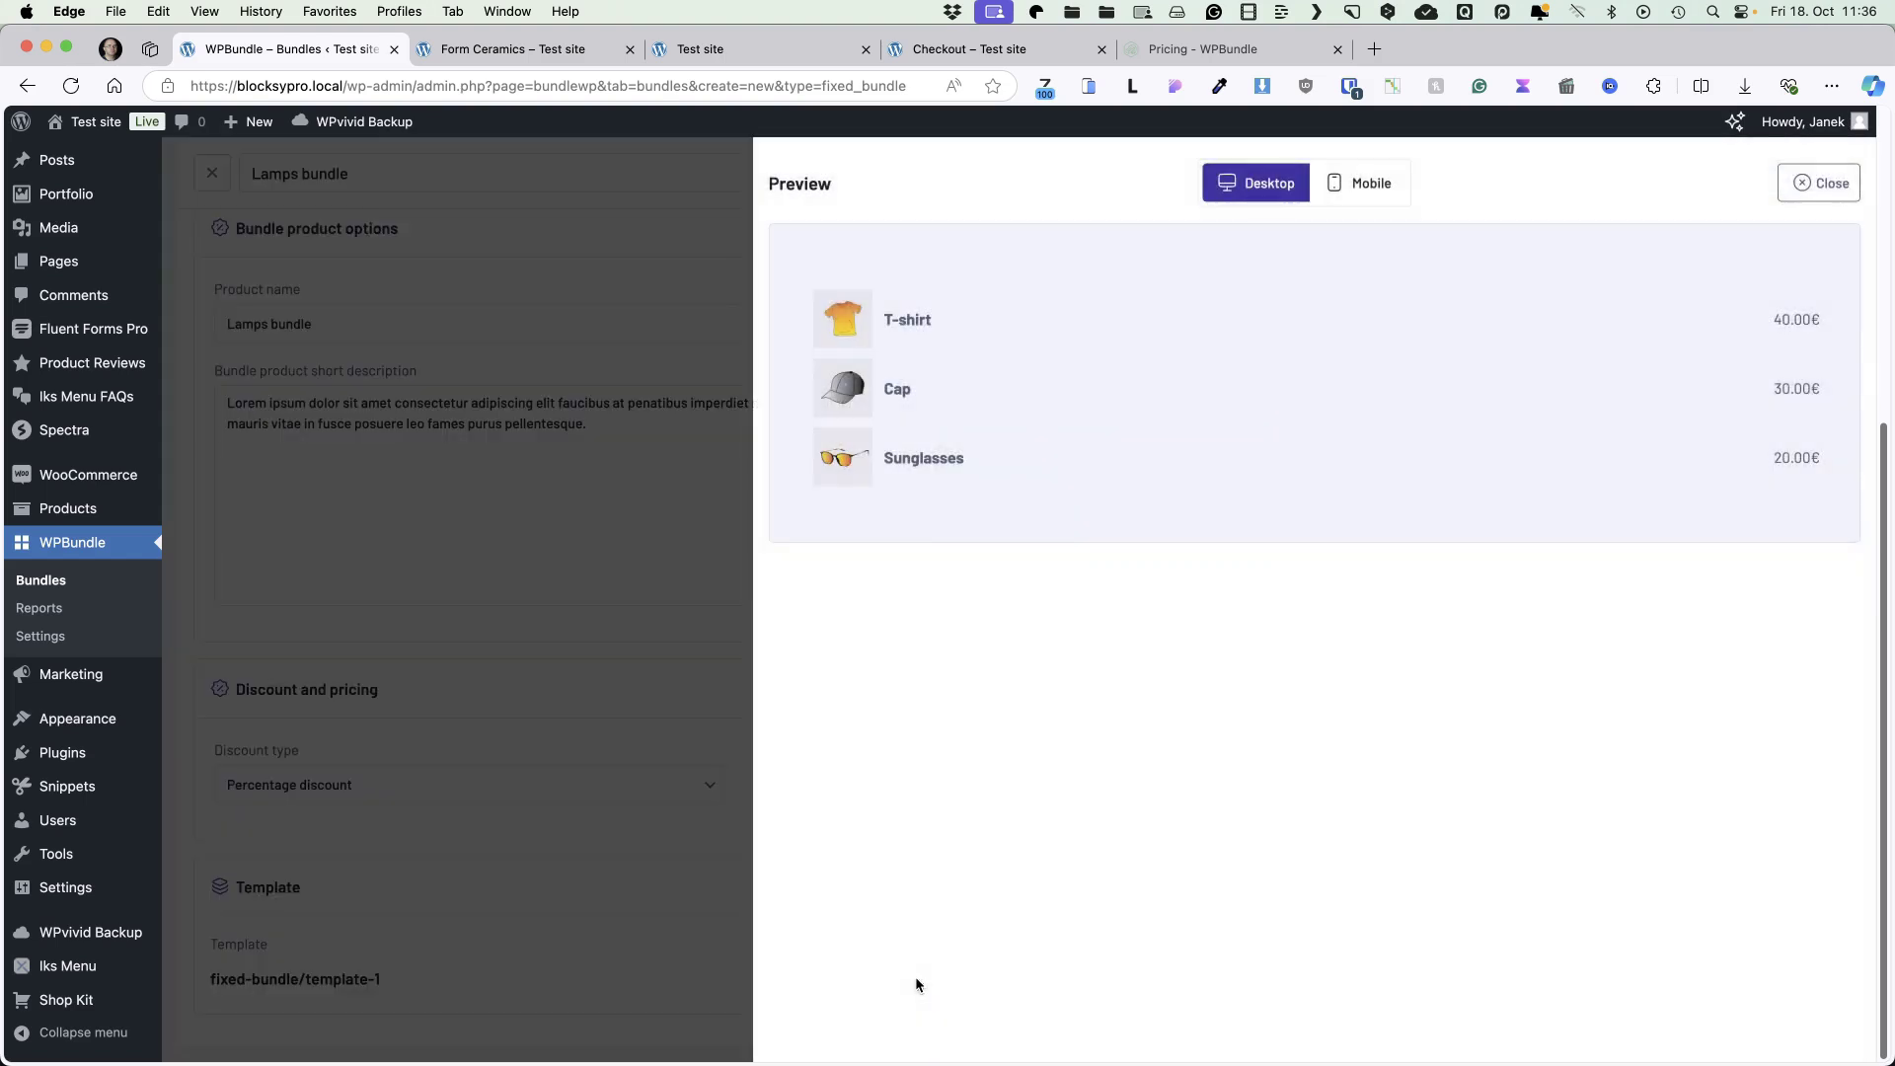
{"action": "left_click", "coordinate": [1355, 184]}
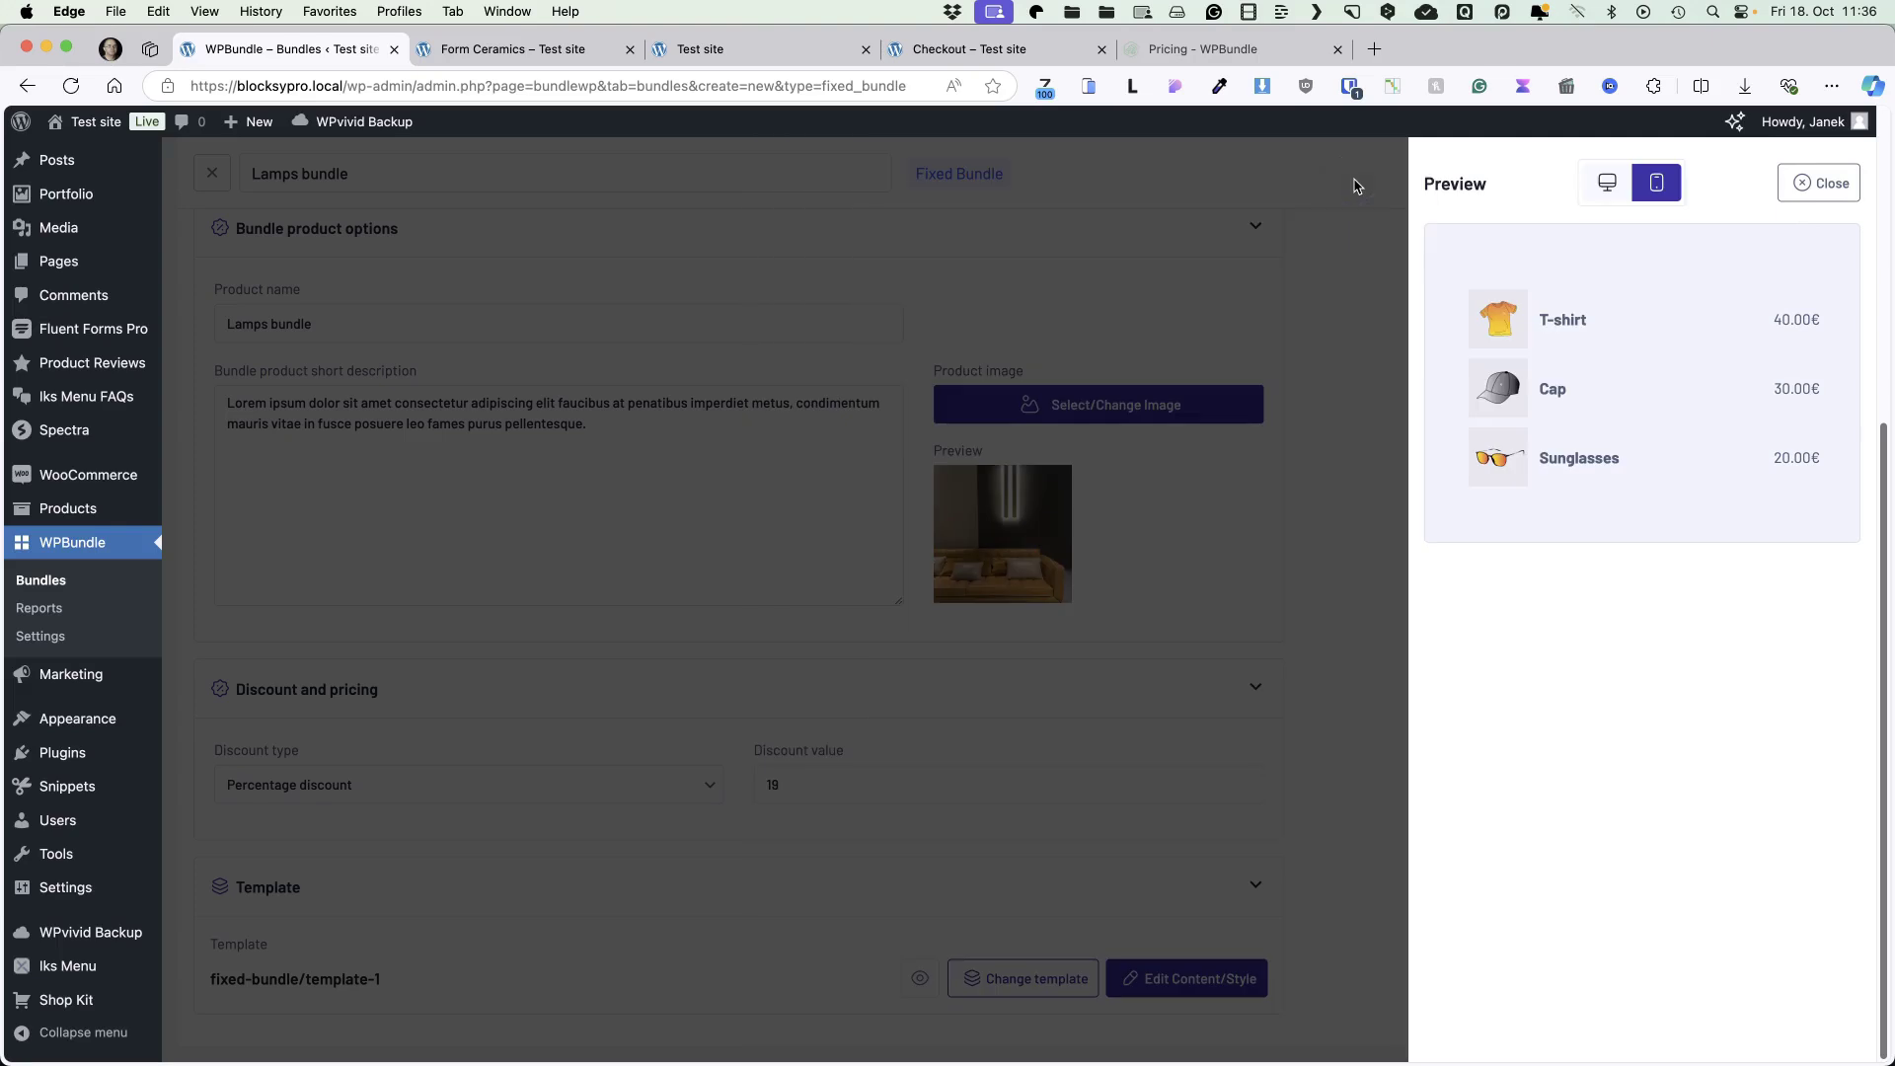
{"action": "left_click", "coordinate": [1819, 182]}
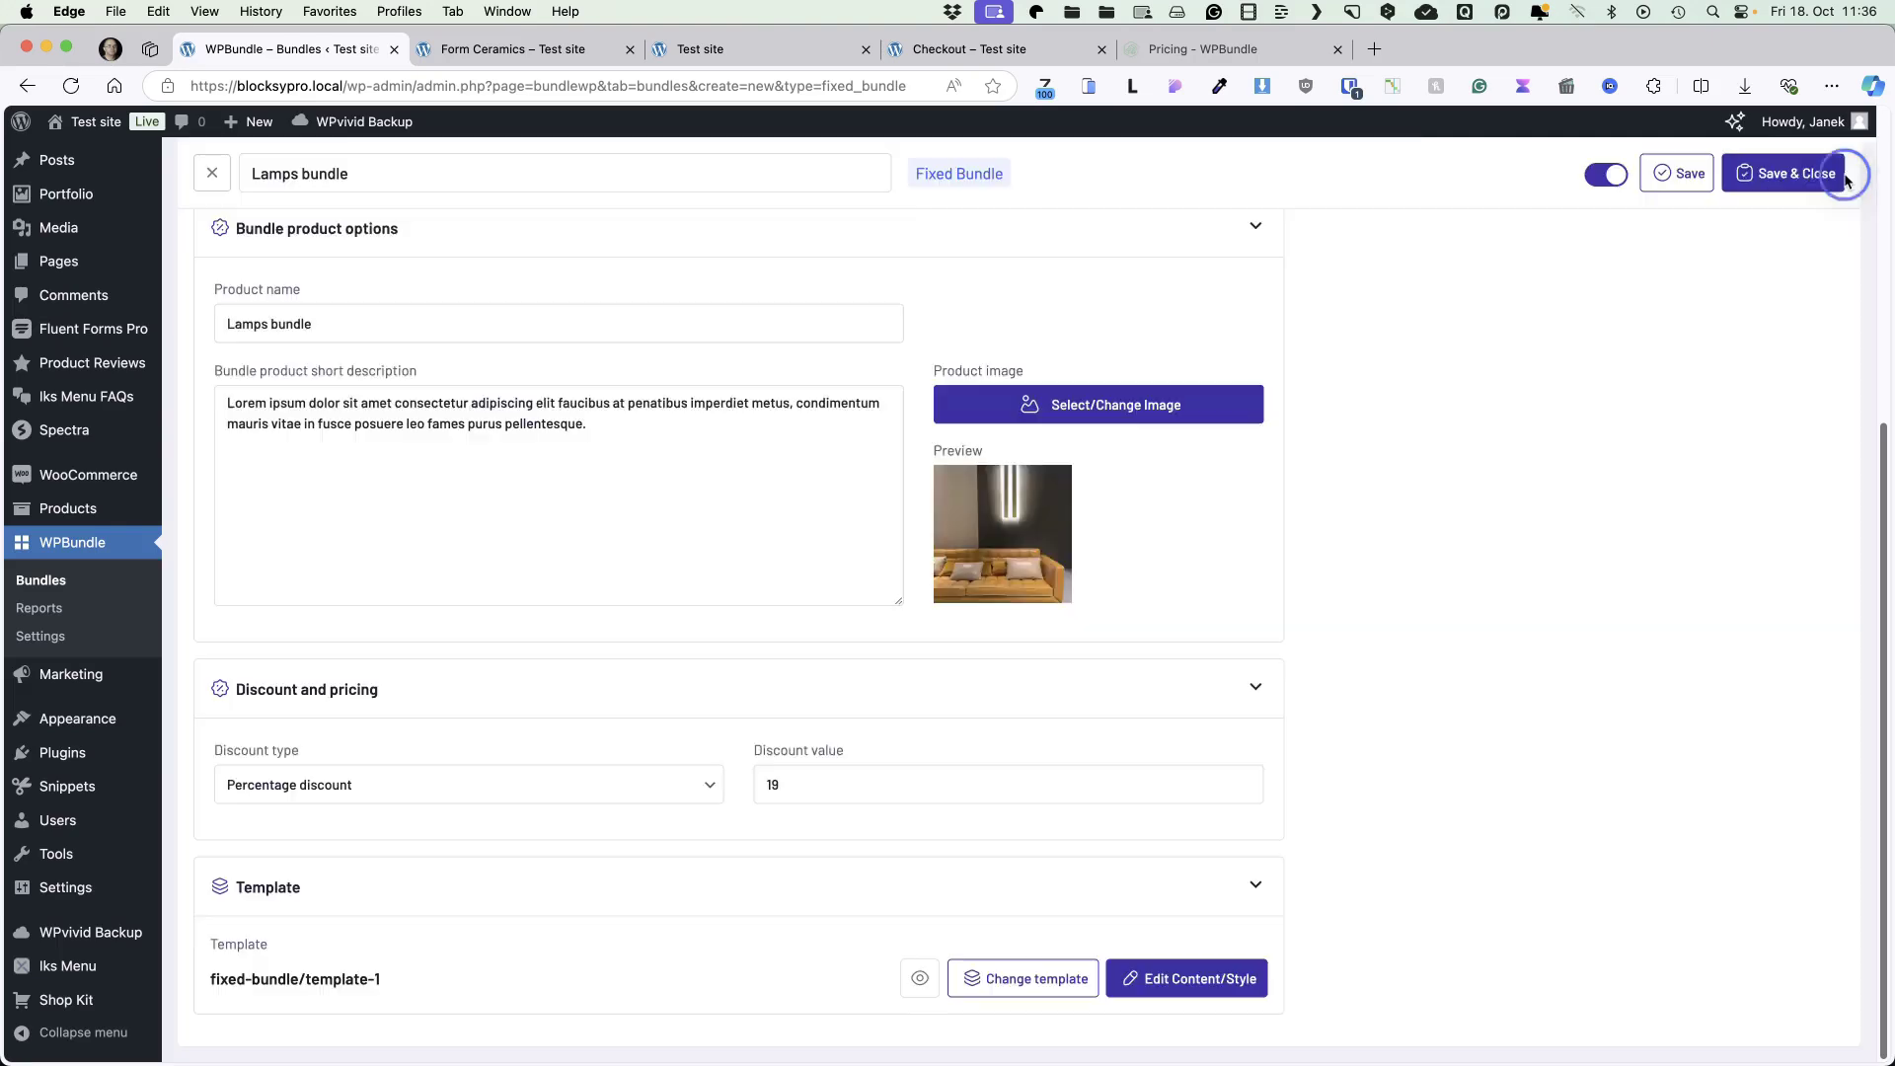
Edit the template content and set its title to "Get a 20% discount by purchasing a lamp bundle".
{"action": "left_click", "coordinate": [1189, 982]}
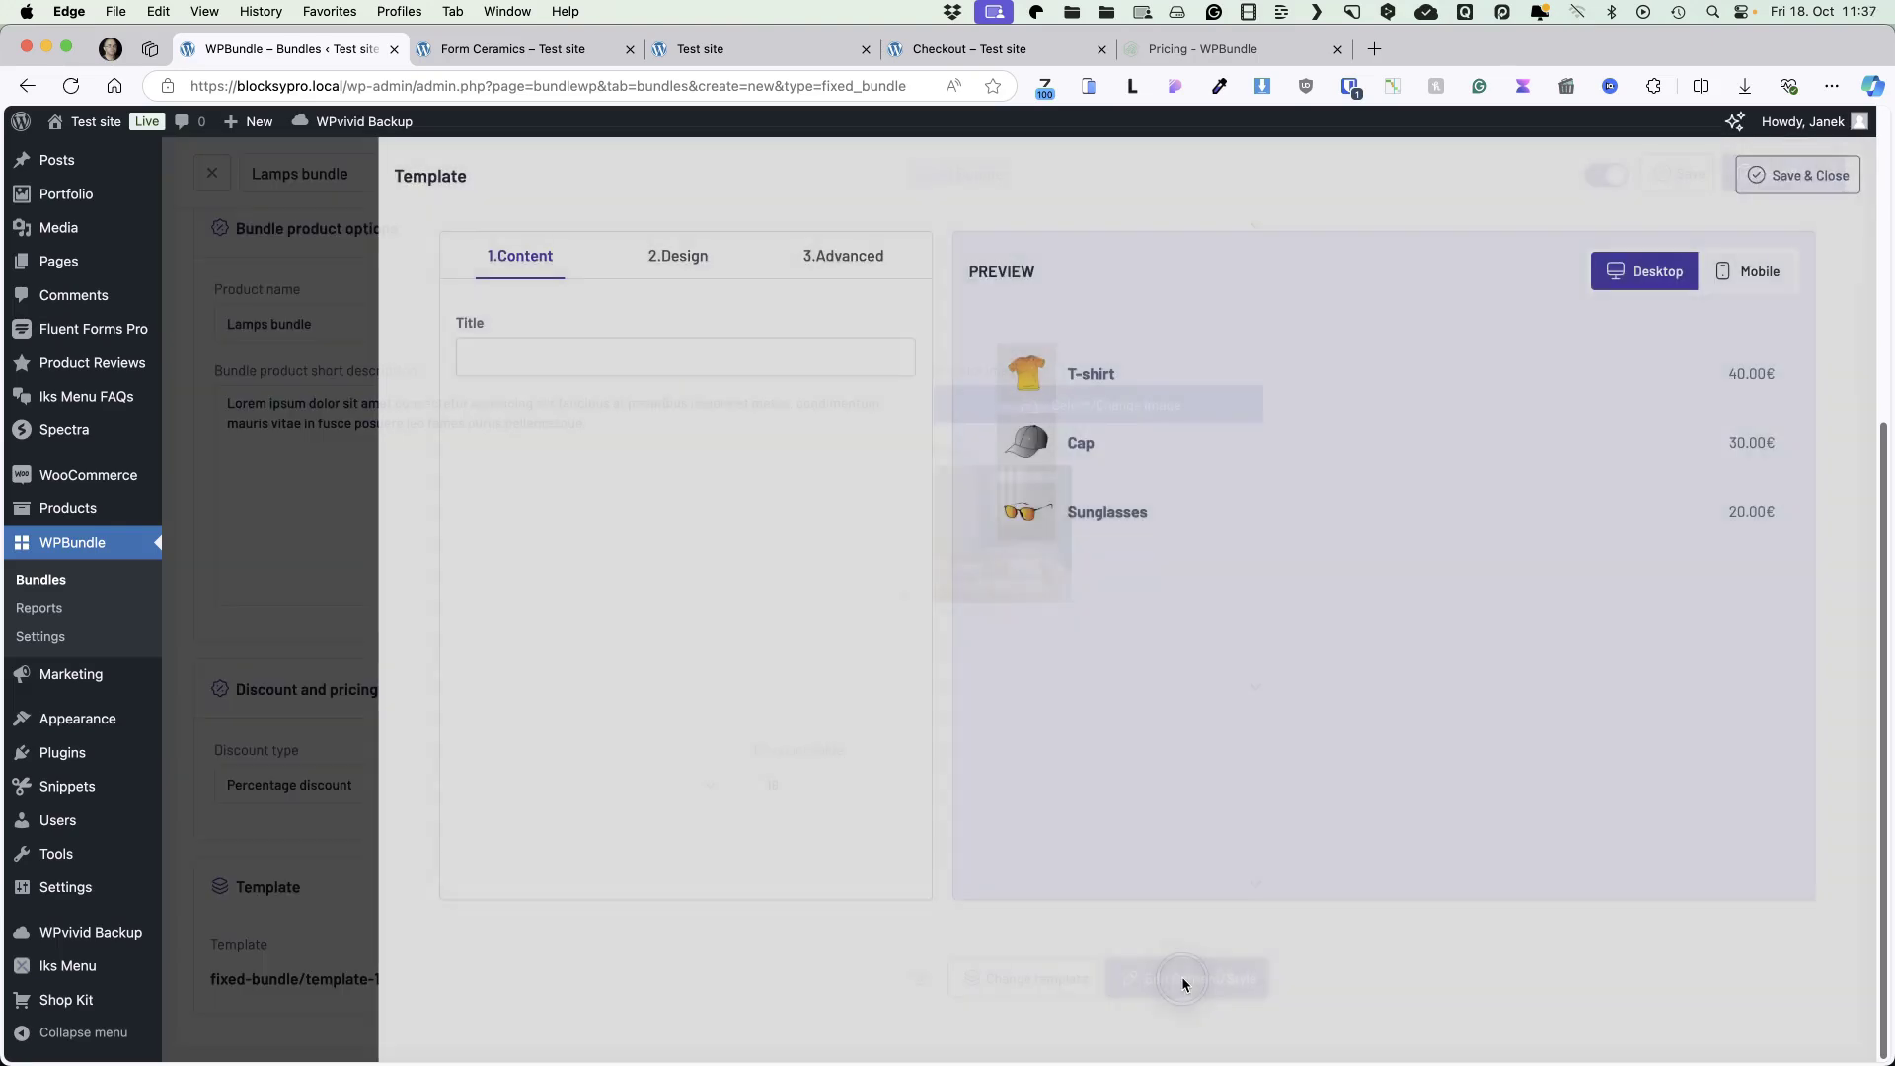
{"action": "left_click", "coordinate": [529, 351]}
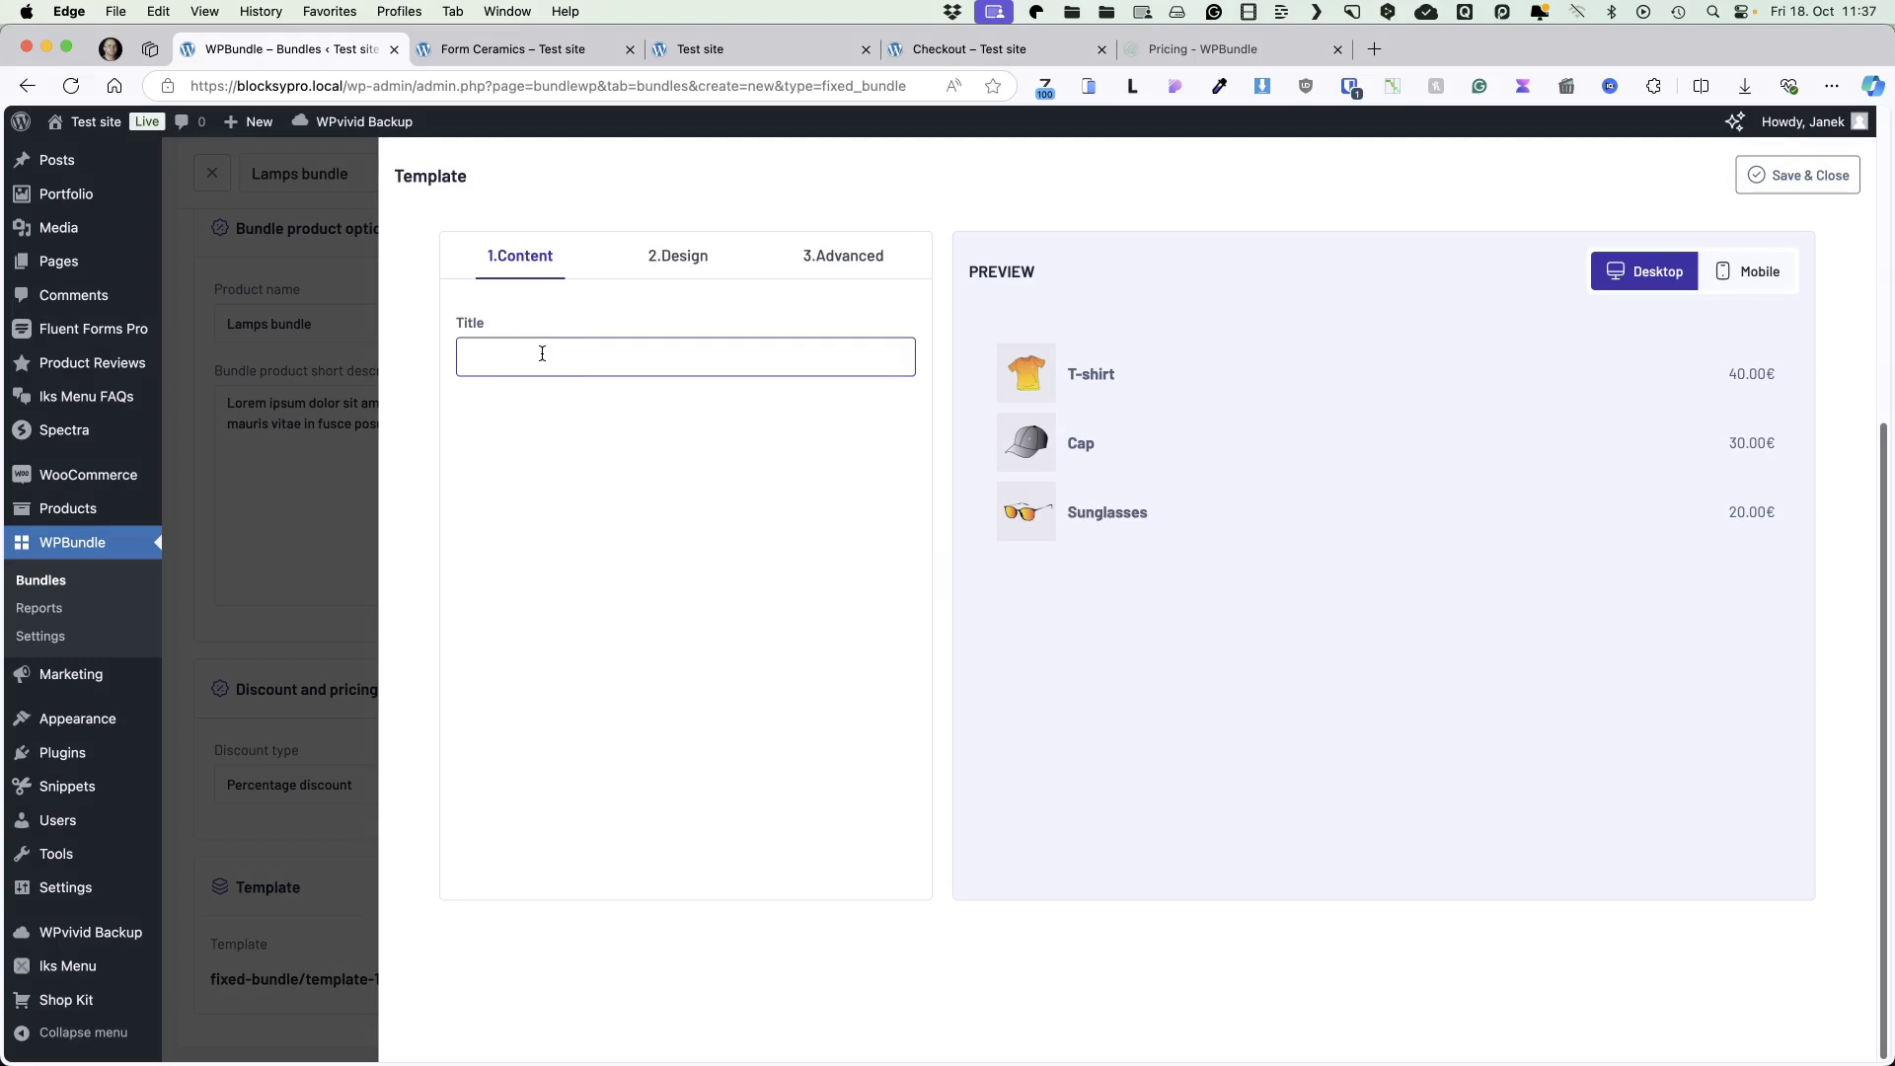
{"action": "type", "text": "Get 20% discount by purchasing a bundle"}
{"action": "left_click", "coordinate": [491, 358]}
{"action": "type", "text": "a"}
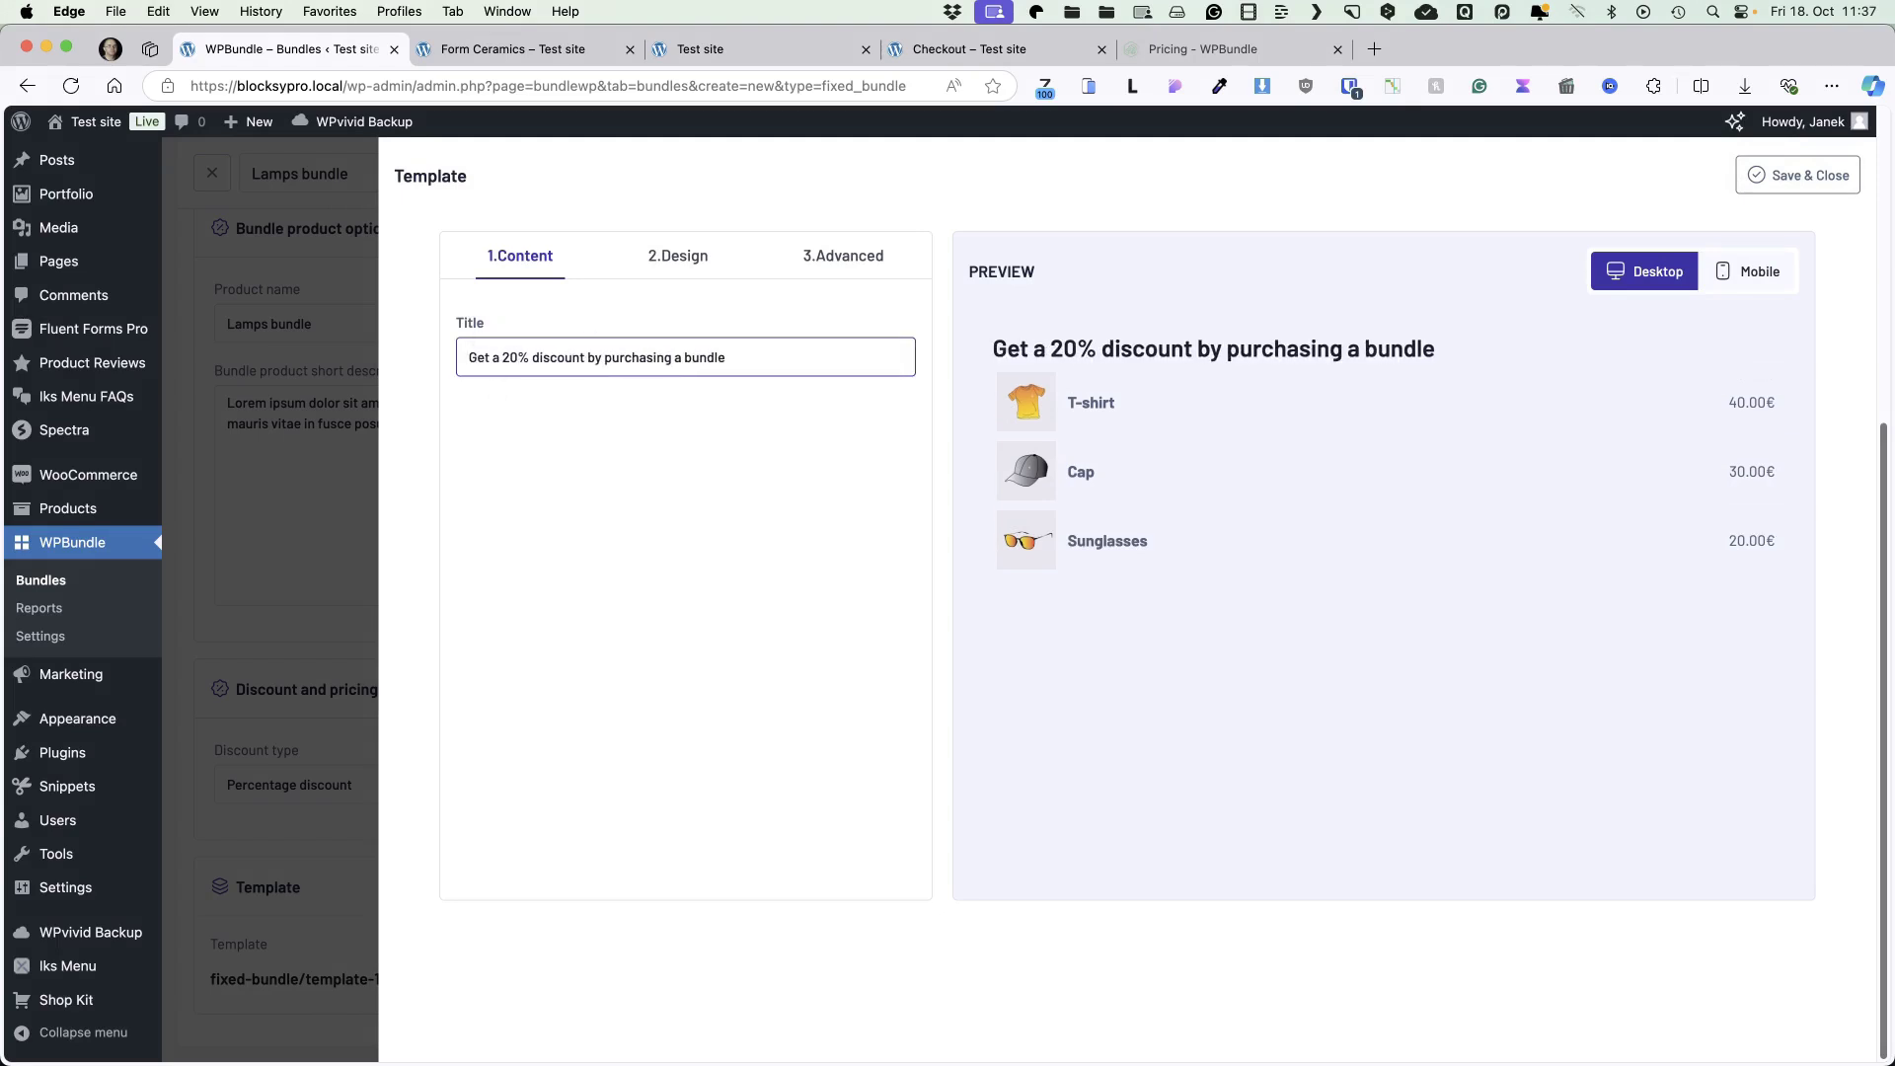
{"action": "left_click", "coordinate": [715, 358]}
{"action": "type", "text": "lamp"}
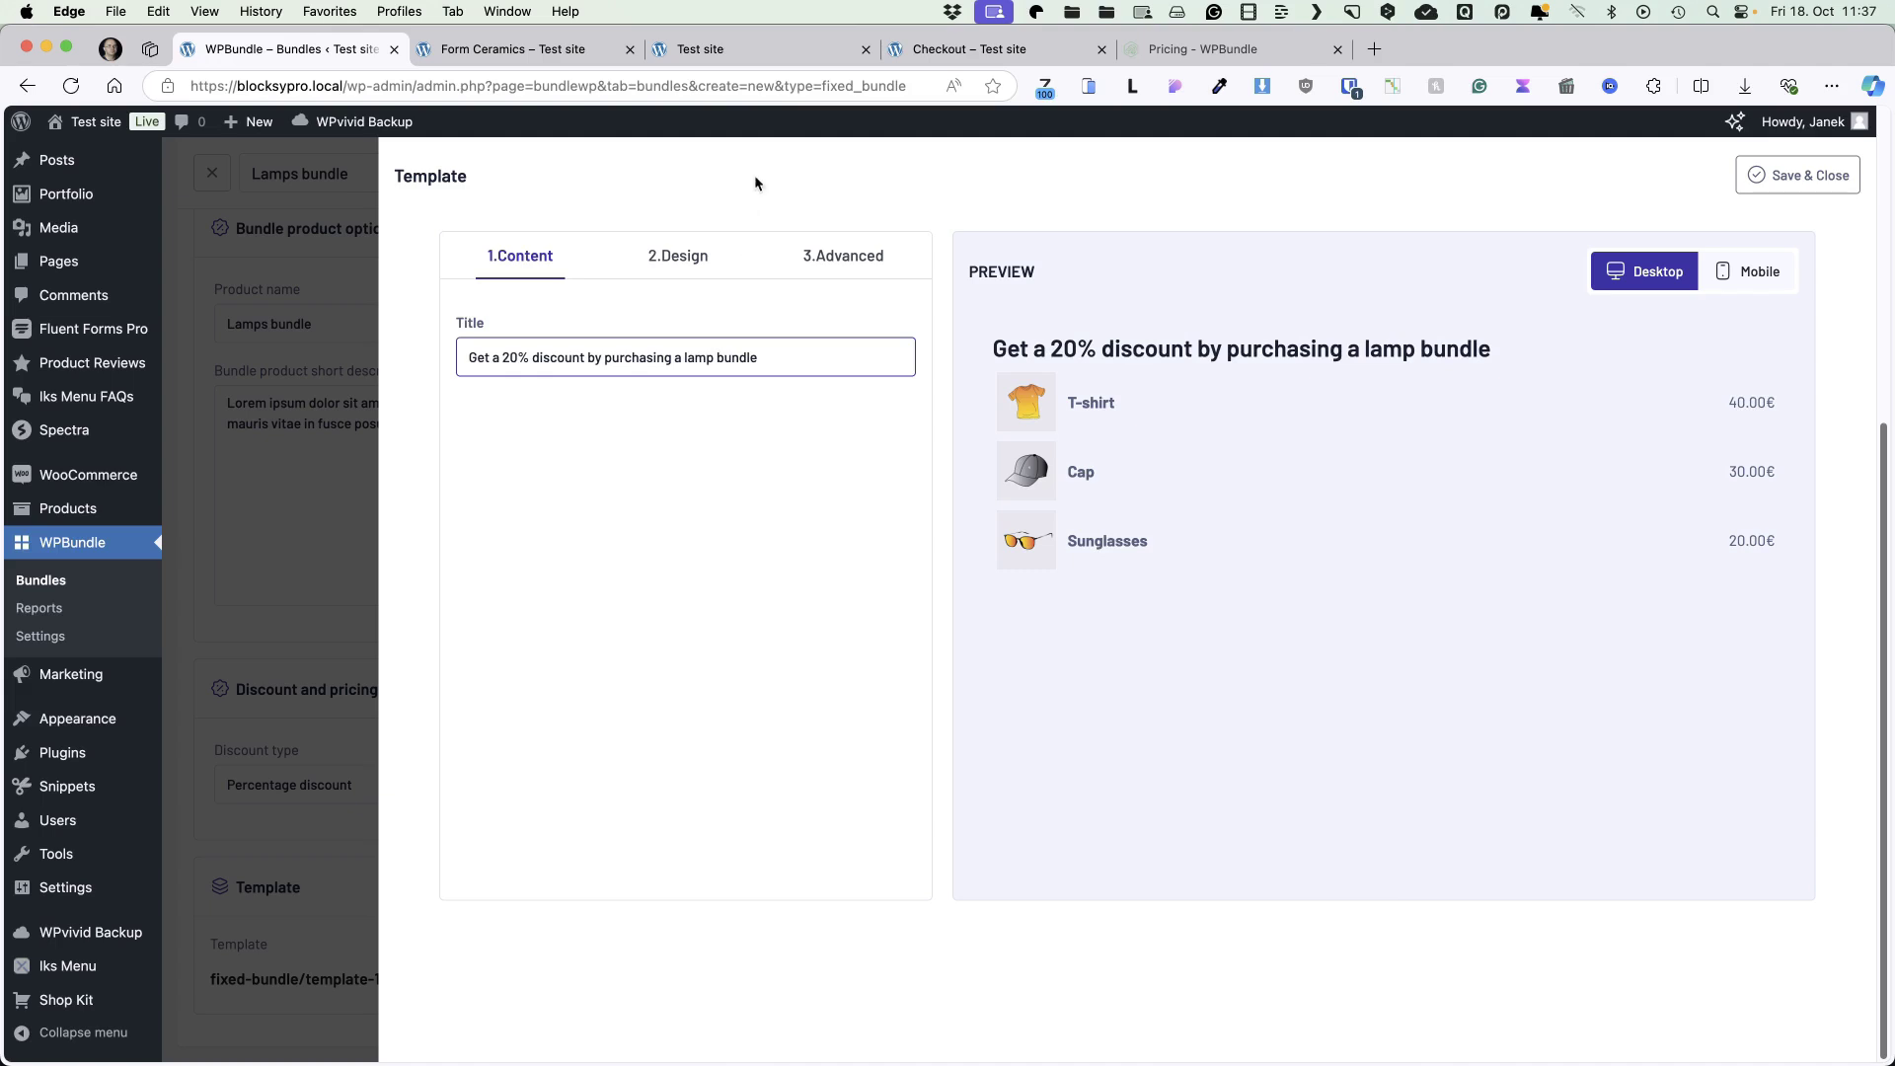
Give the template a Thin, Solid border with the color #dddd.
{"action": "left_click", "coordinate": [677, 256]}
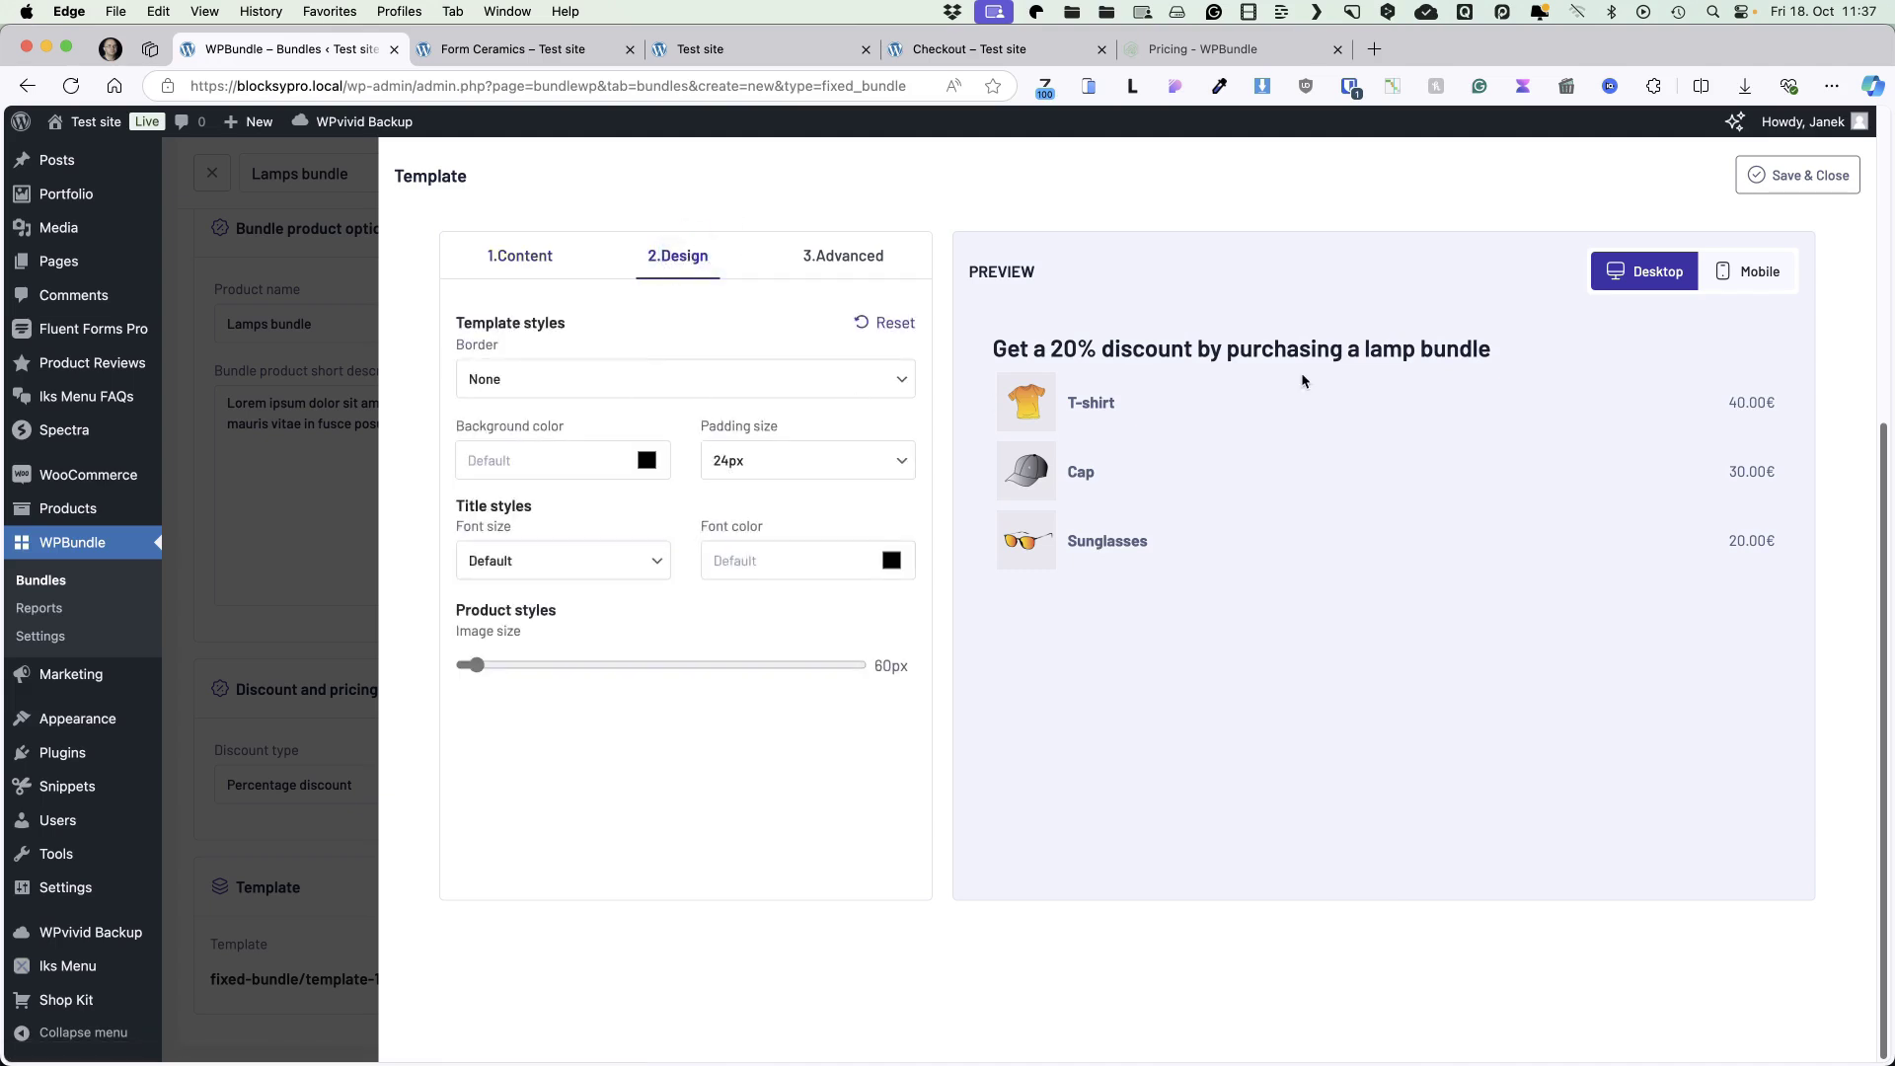
{"action": "left_click", "coordinate": [559, 383]}
{"action": "left_click", "coordinate": [515, 404]}
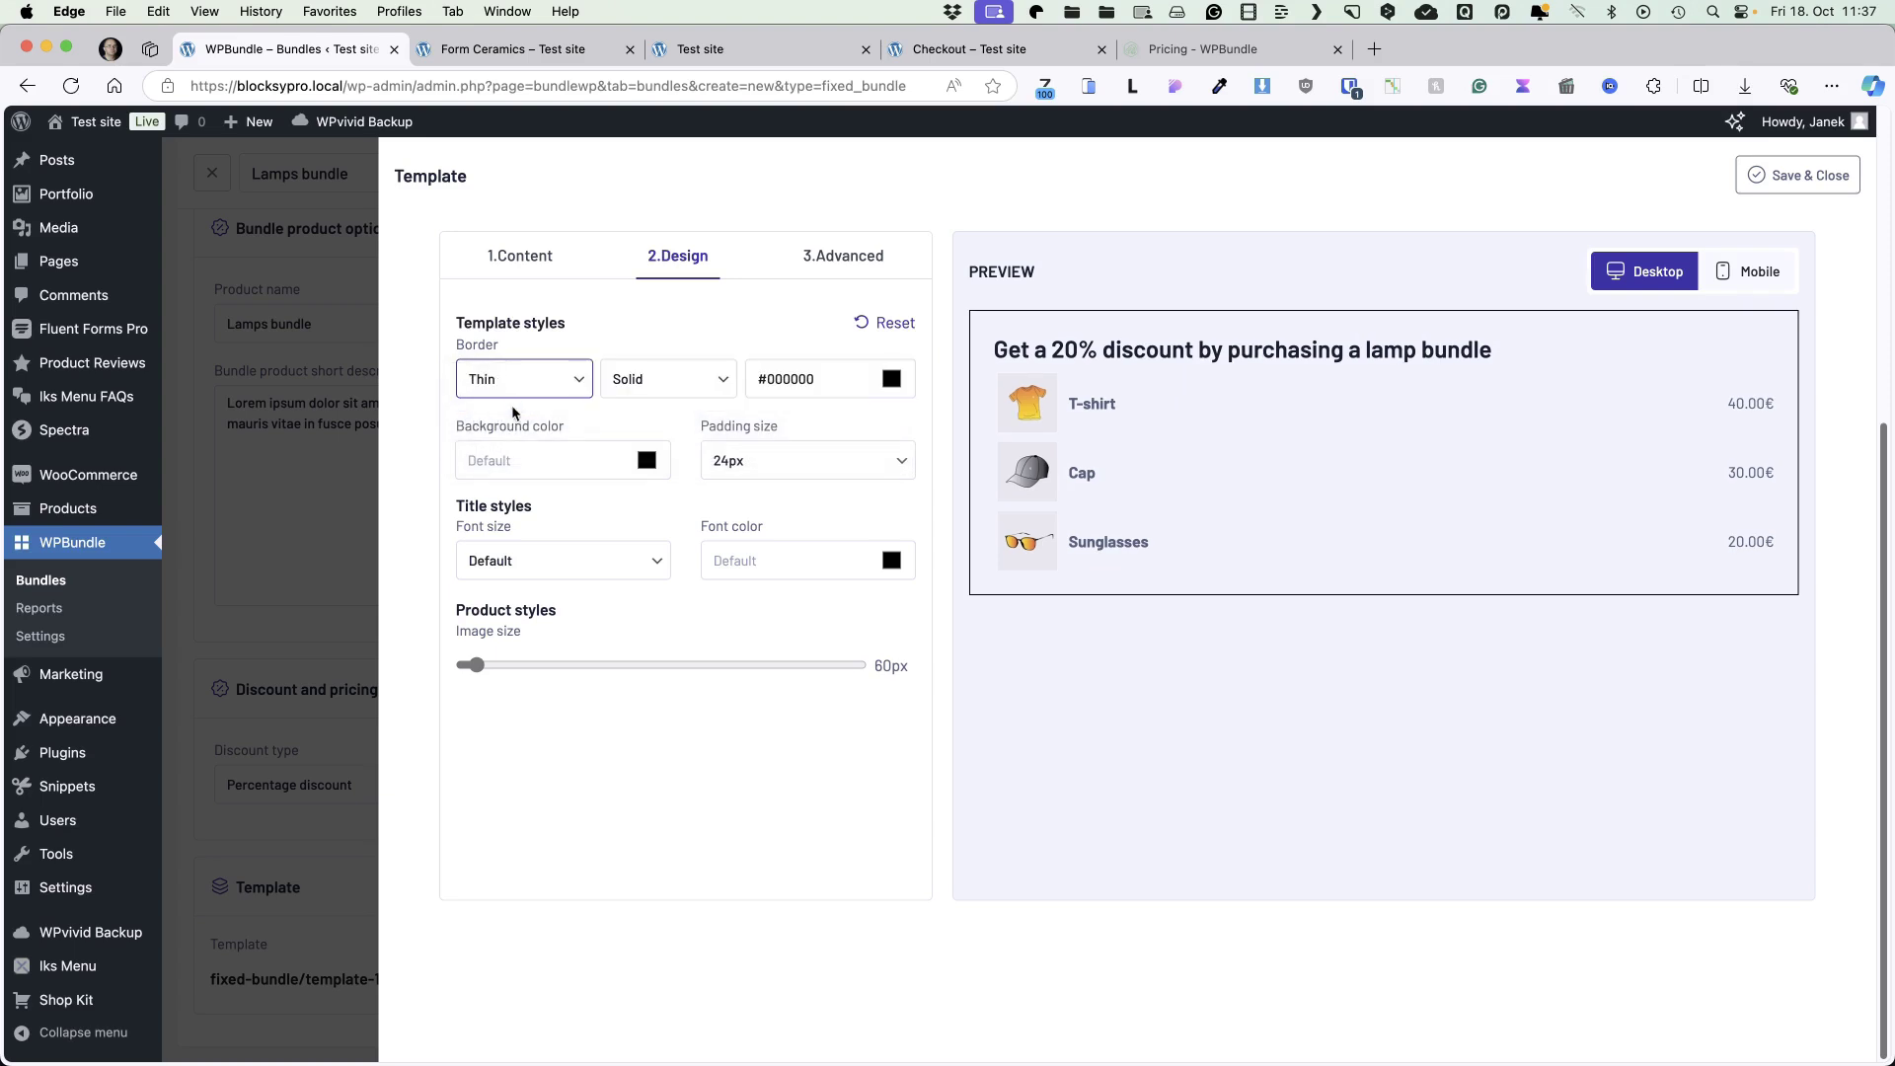
{"action": "double_click", "coordinate": [775, 391]}
{"action": "type", "text": "dddd"}
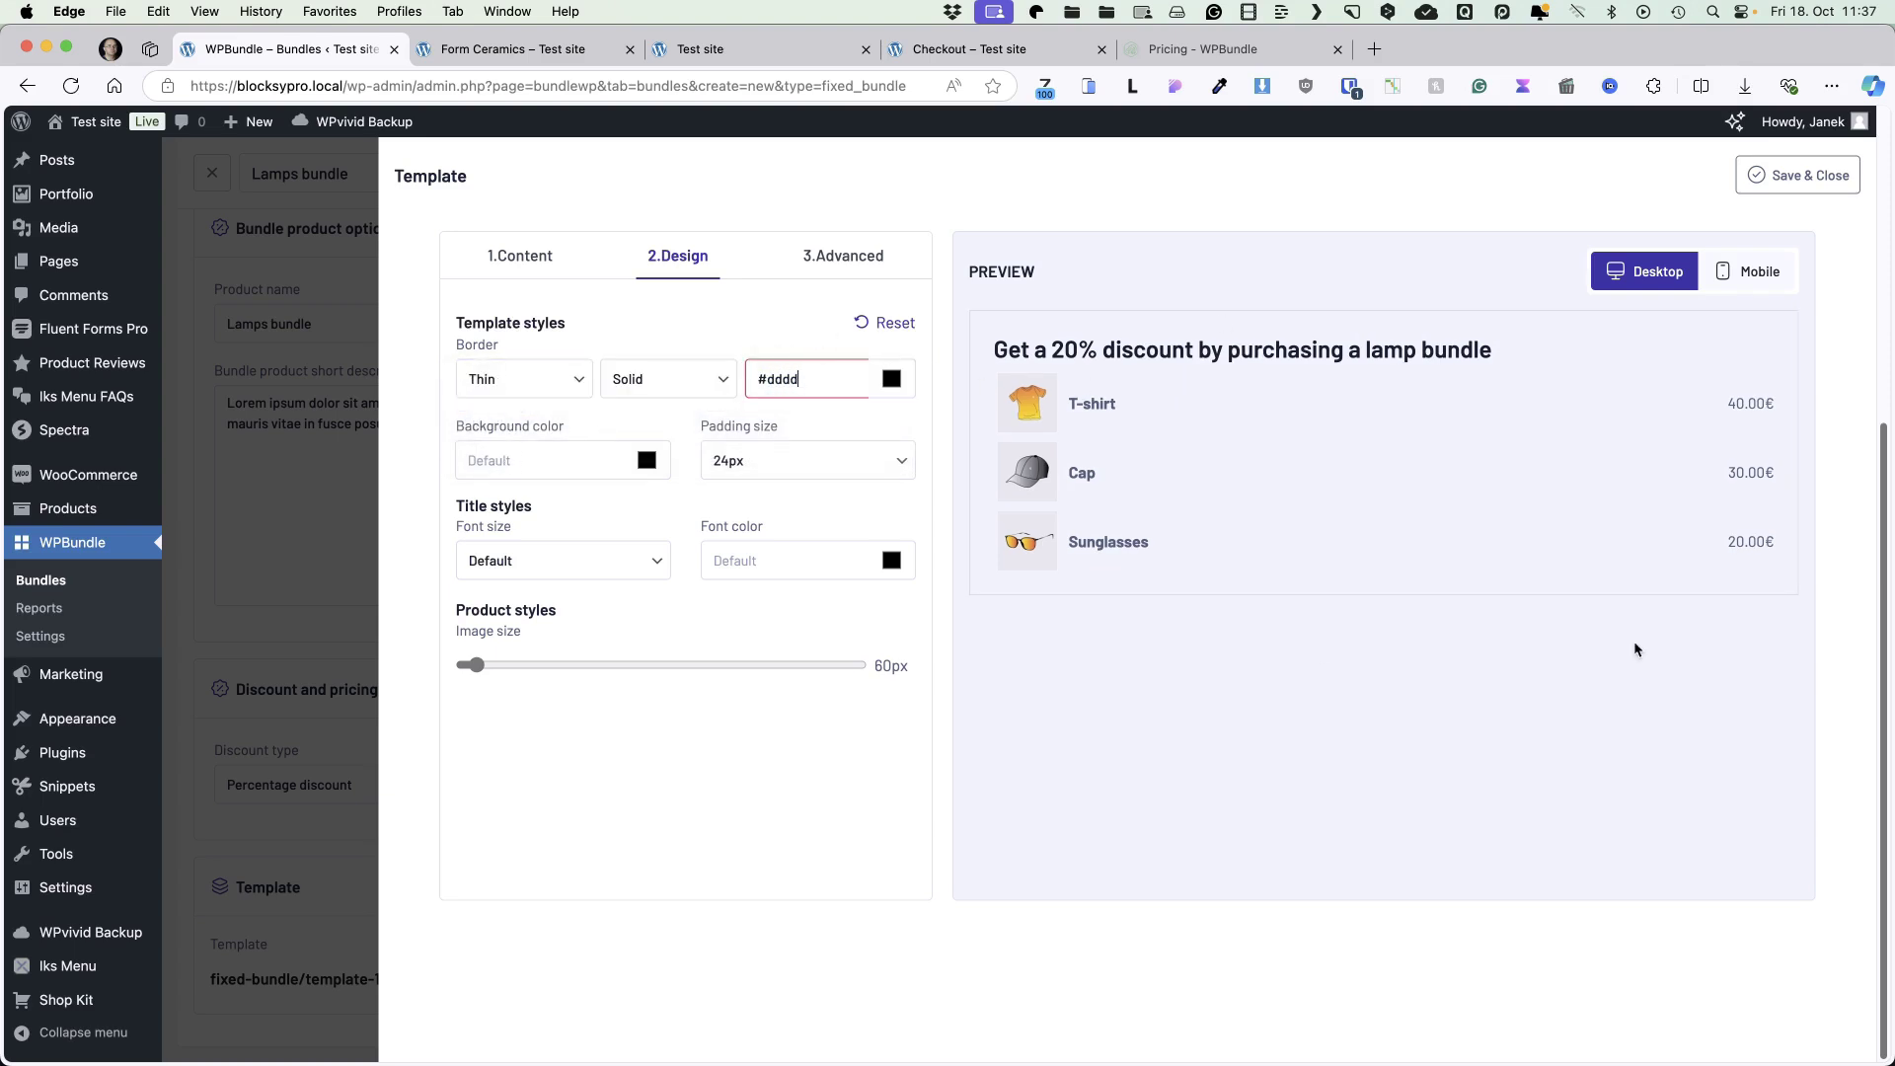
Set the template's background color to #f9f9f9 and make the product images slightly larger.
{"action": "left_click", "coordinate": [497, 466]}
{"action": "type", "text": "#f9f9f9"}
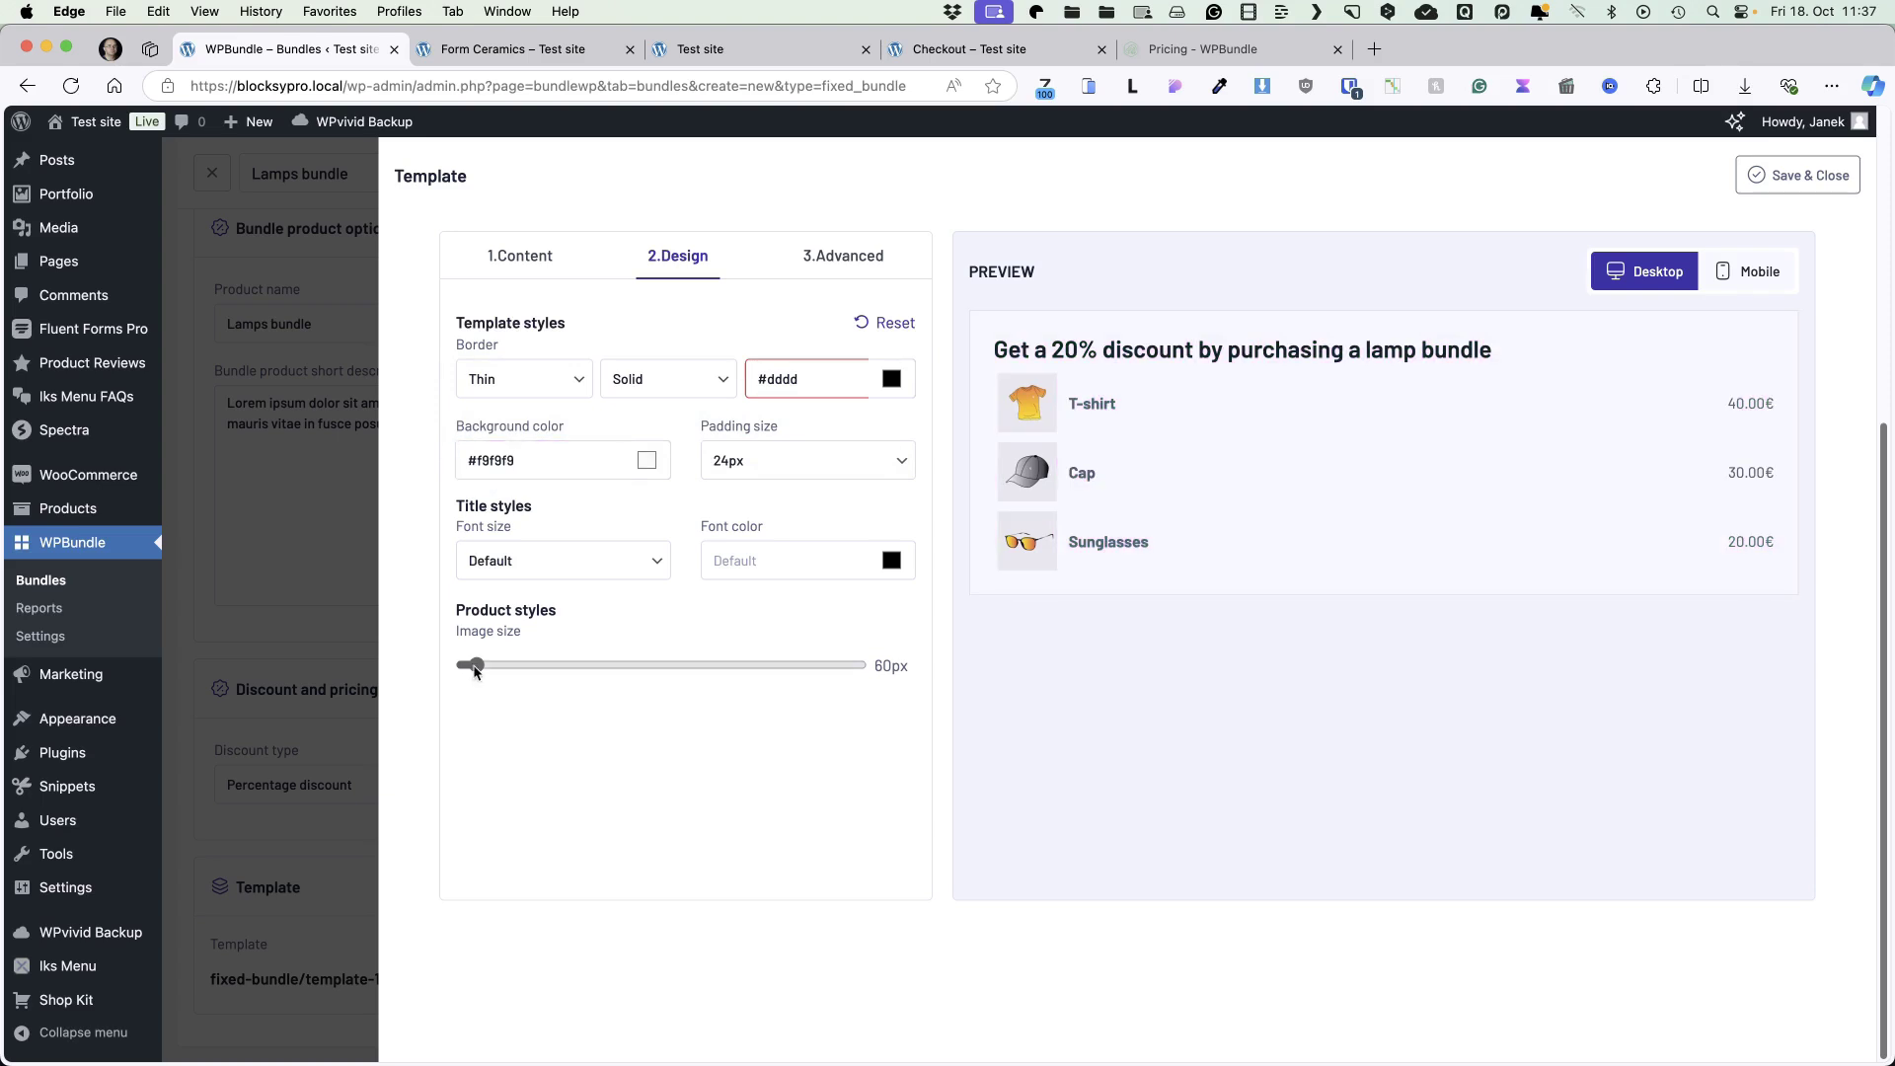
{"action": "left_click", "coordinate": [479, 667]}
{"action": "left_click_drag", "start_coordinate": [480, 674], "coordinate": [485, 674]}
Try showing the short description in the template and set the option back to No.
{"action": "left_click", "coordinate": [861, 255]}
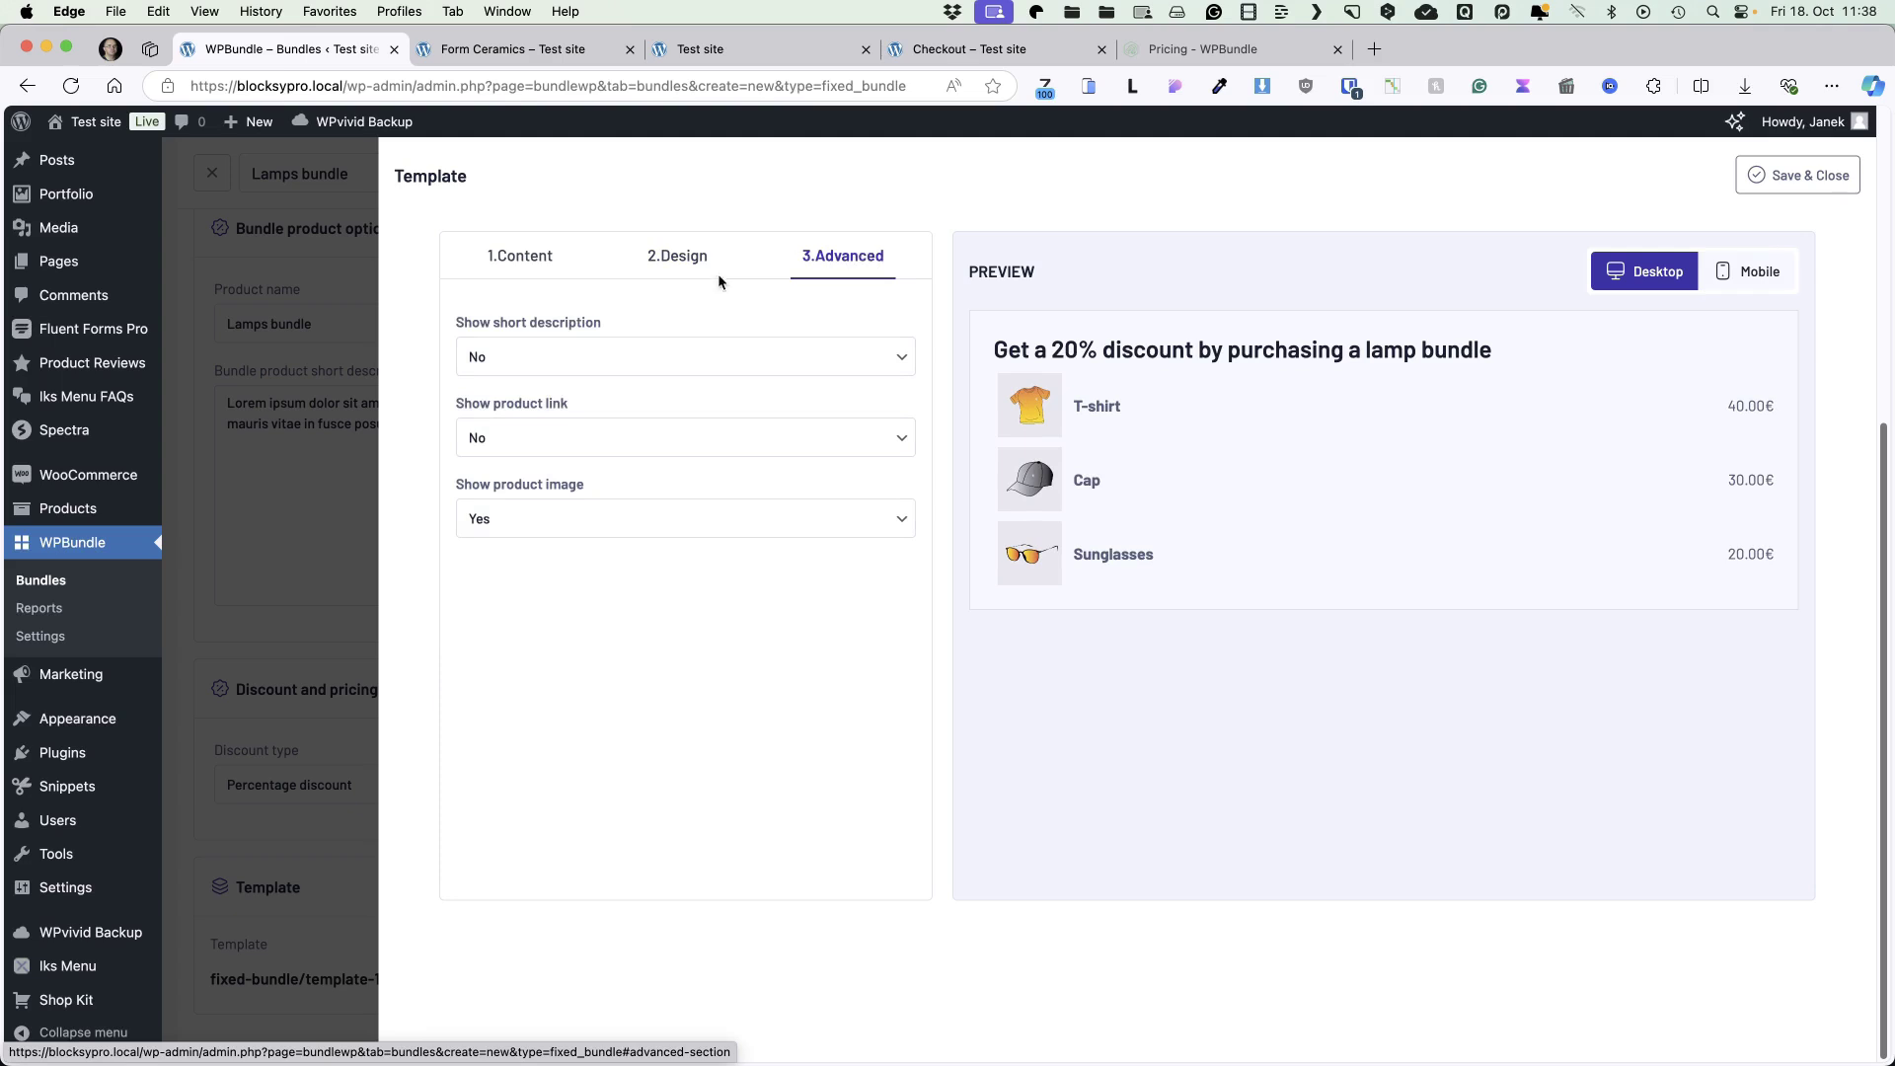
{"action": "left_click", "coordinate": [613, 358]}
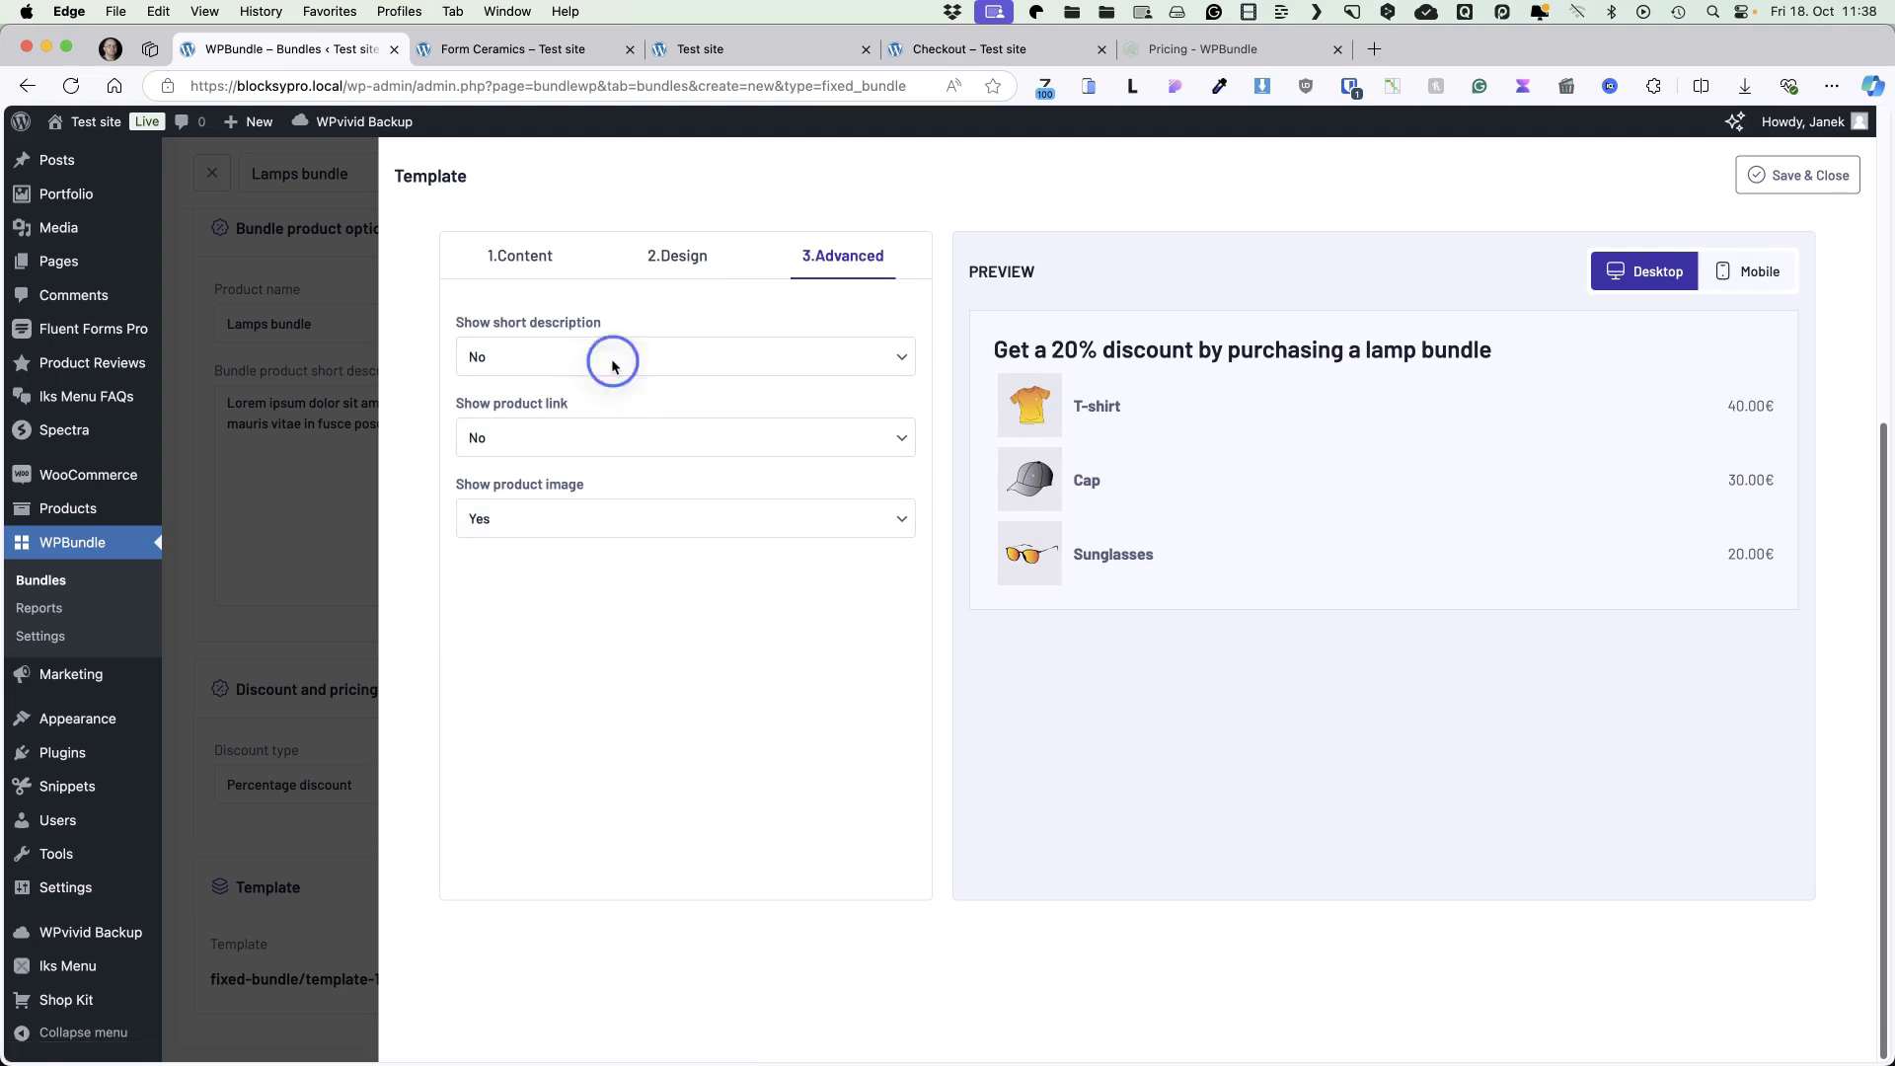
{"action": "left_click", "coordinate": [517, 385]}
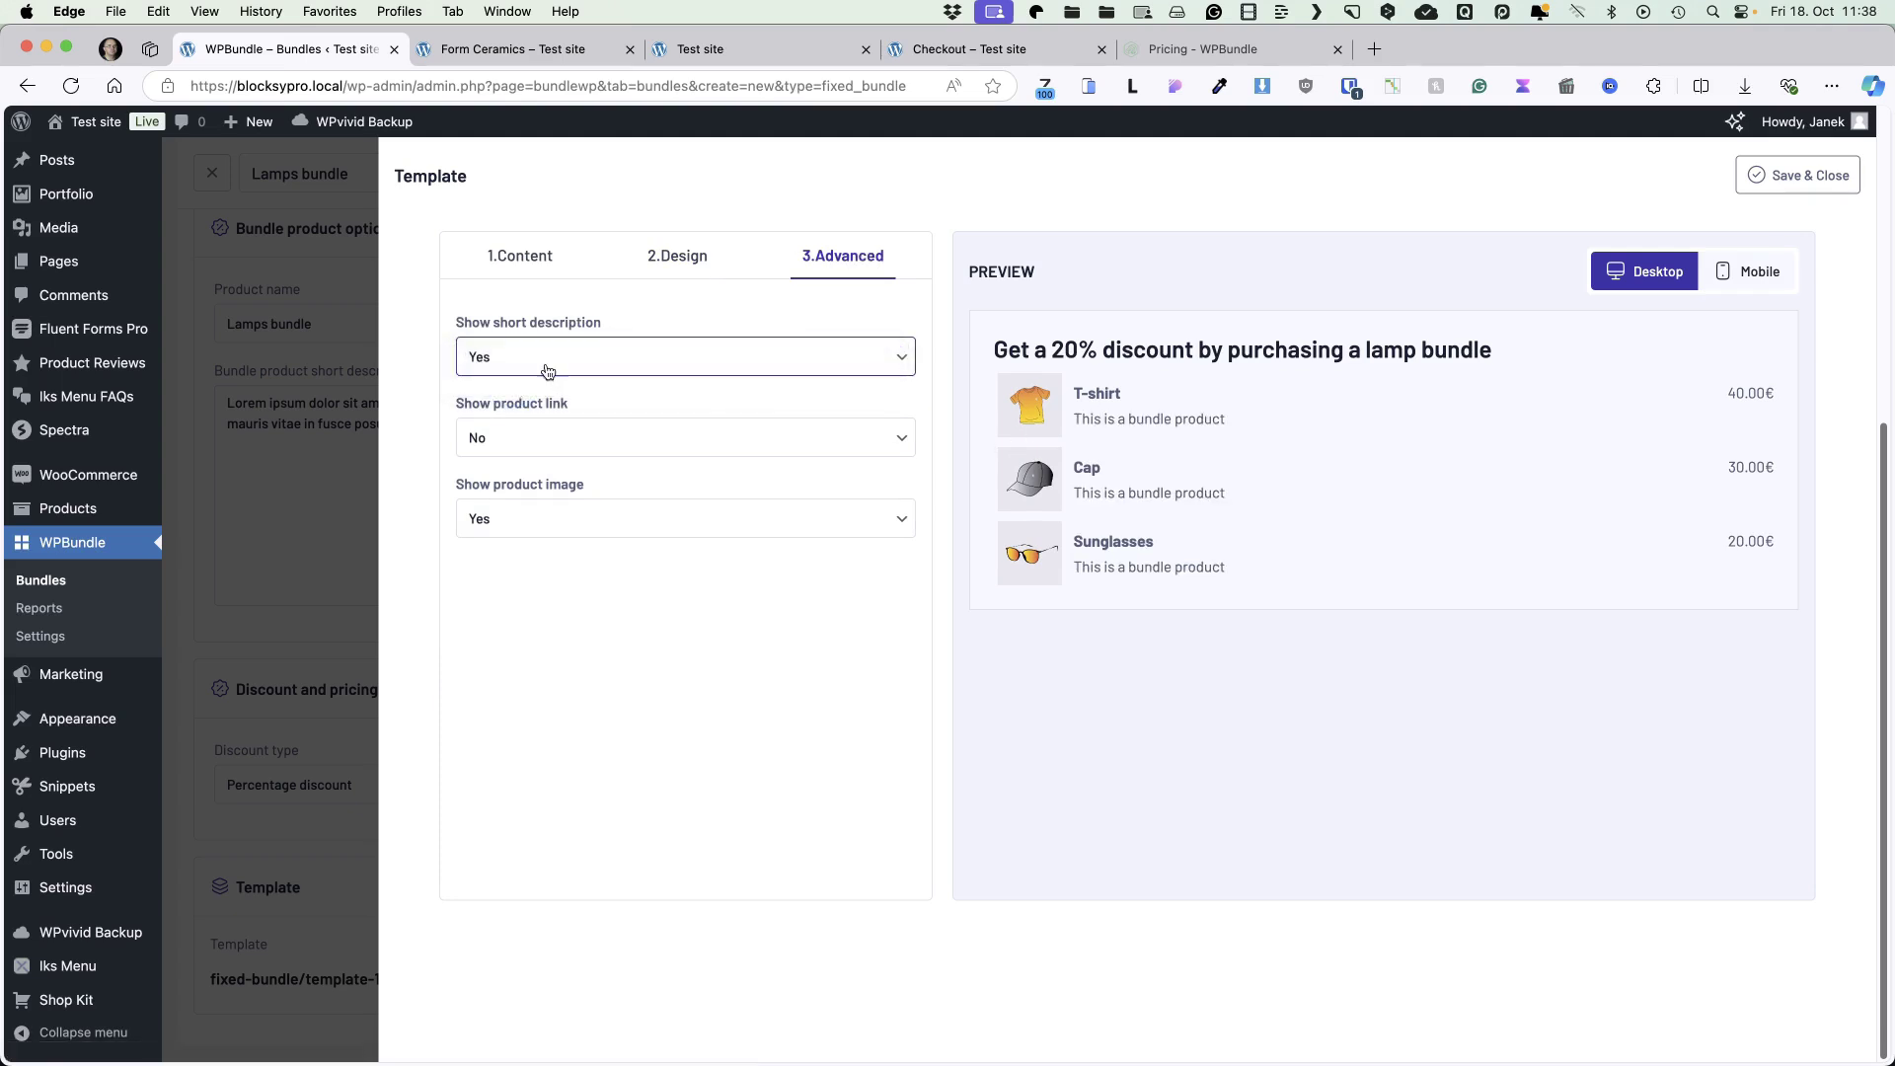
{"action": "left_click", "coordinate": [549, 365]}
{"action": "left_click", "coordinate": [515, 341]}
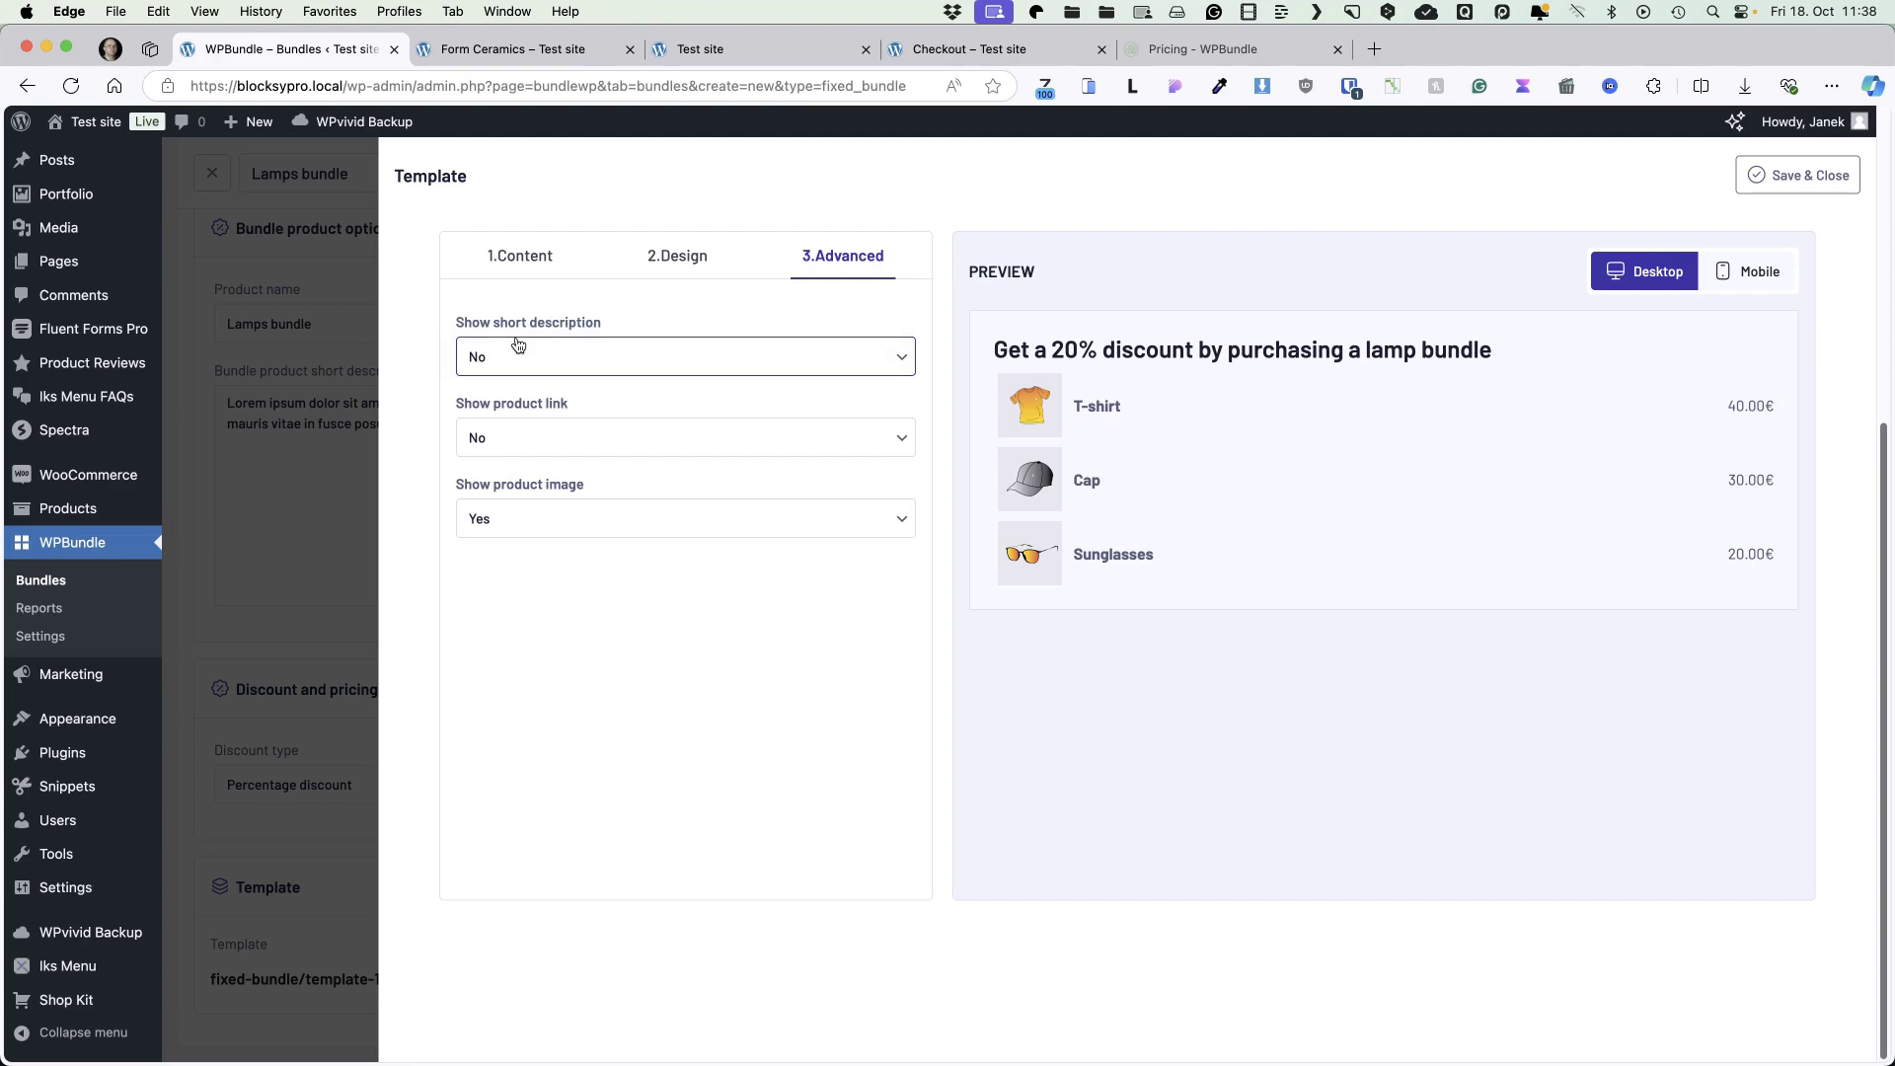
Set the template to show product links, and save and close both the template and the bundle.
{"action": "left_click", "coordinate": [516, 440]}
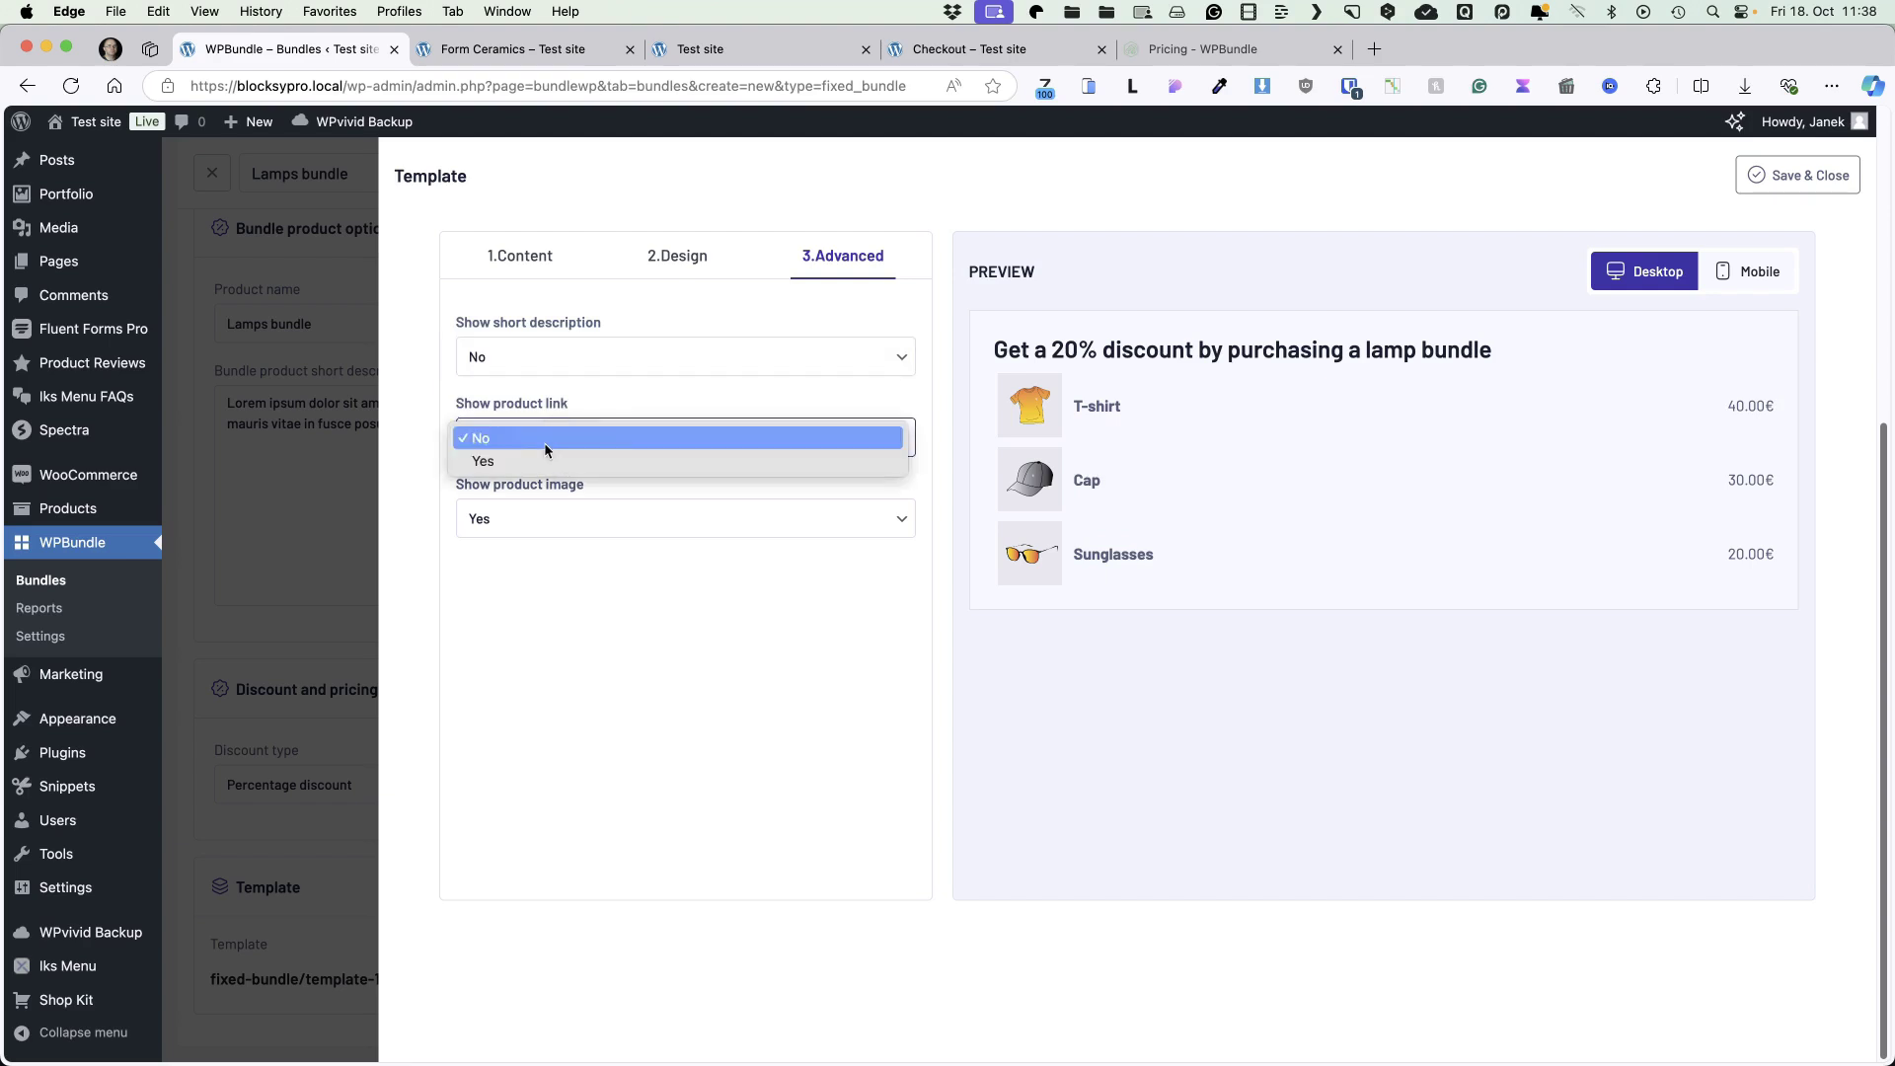
{"action": "left_click", "coordinate": [512, 463]}
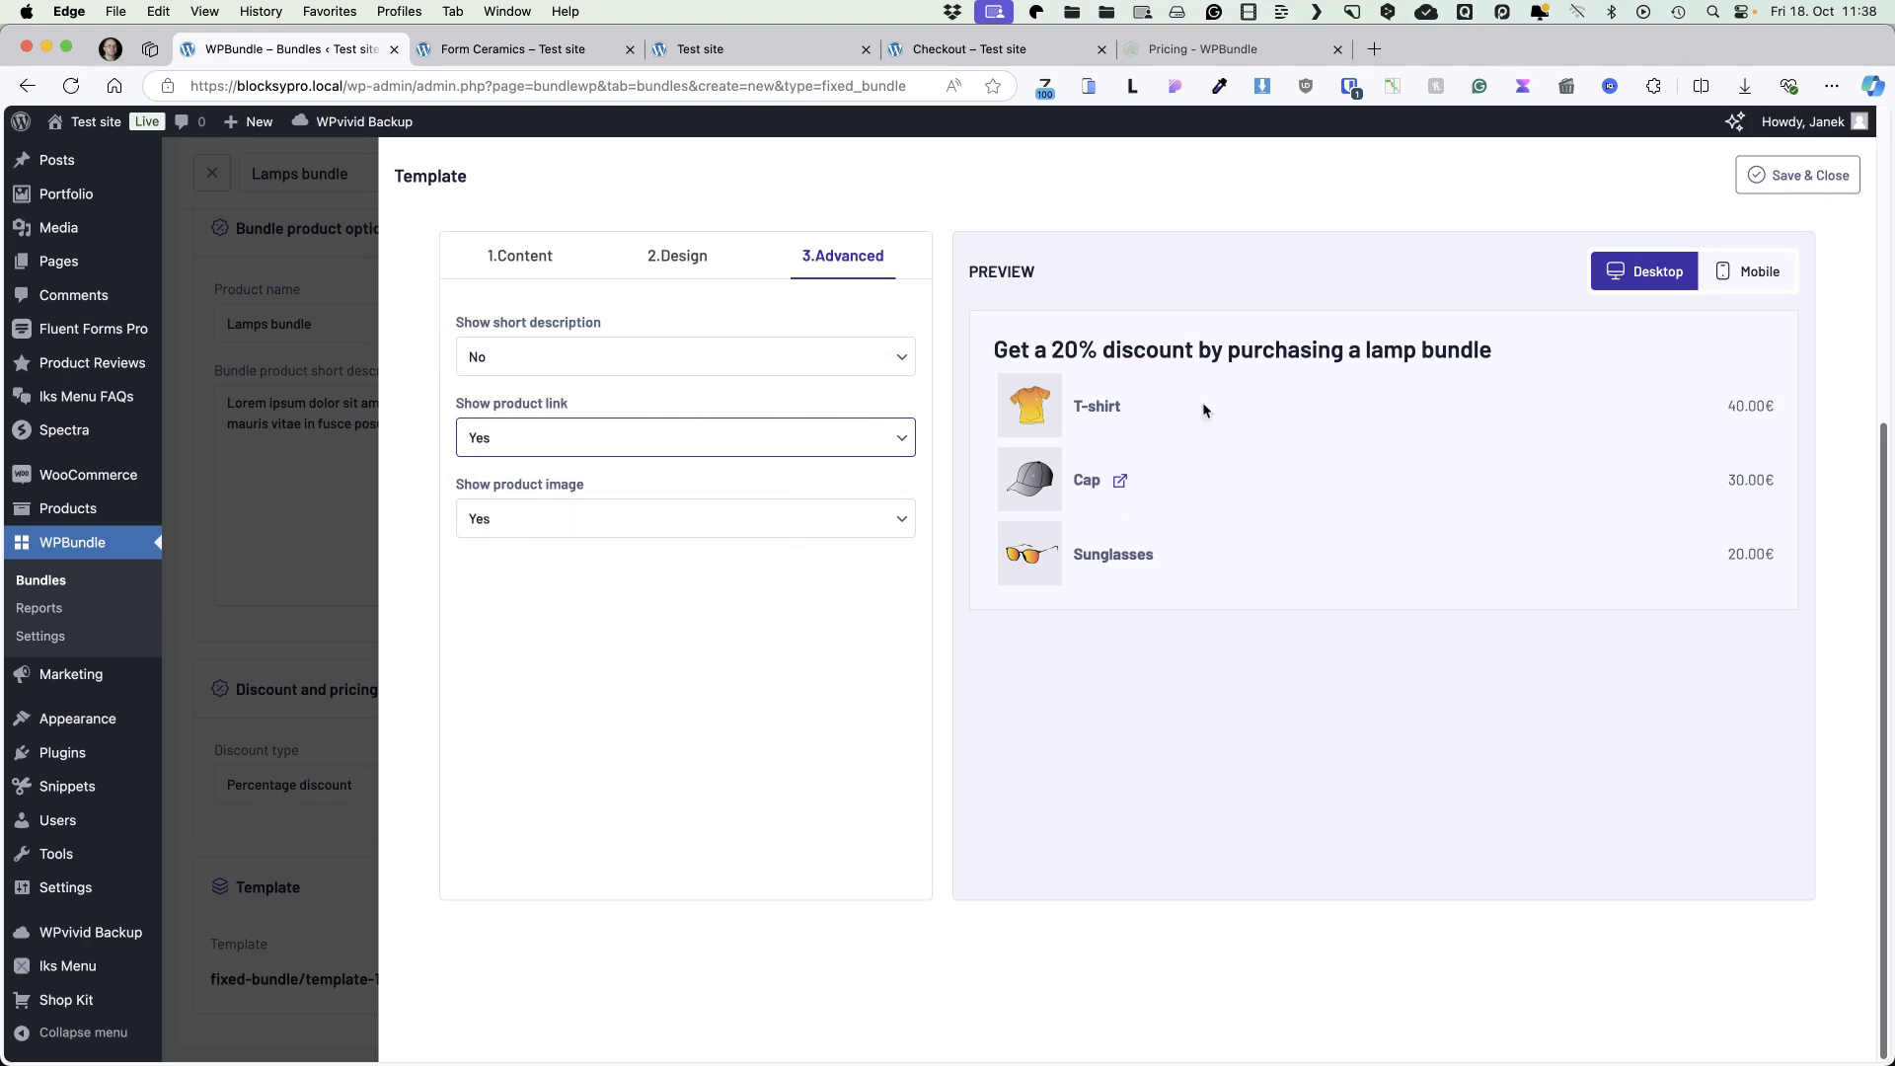
{"action": "left_click", "coordinate": [1800, 177]}
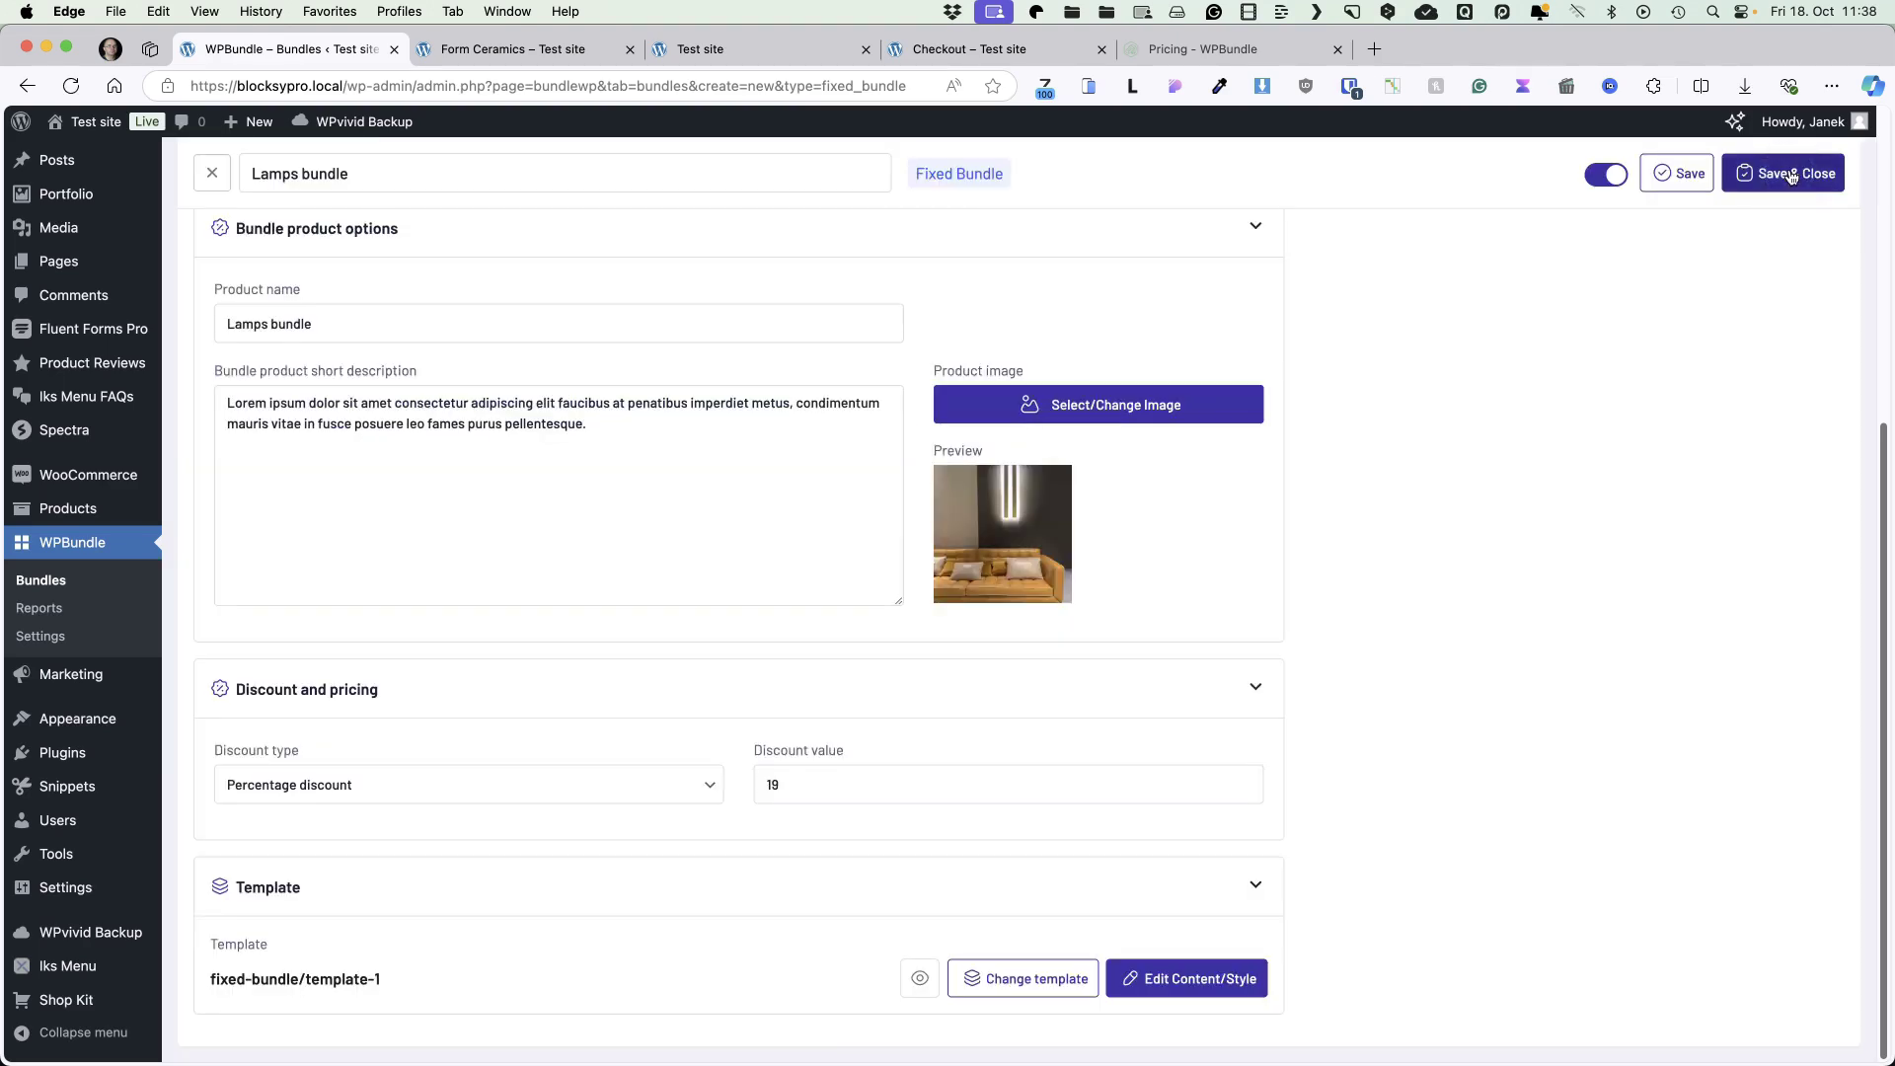
{"action": "left_click", "coordinate": [1771, 175]}
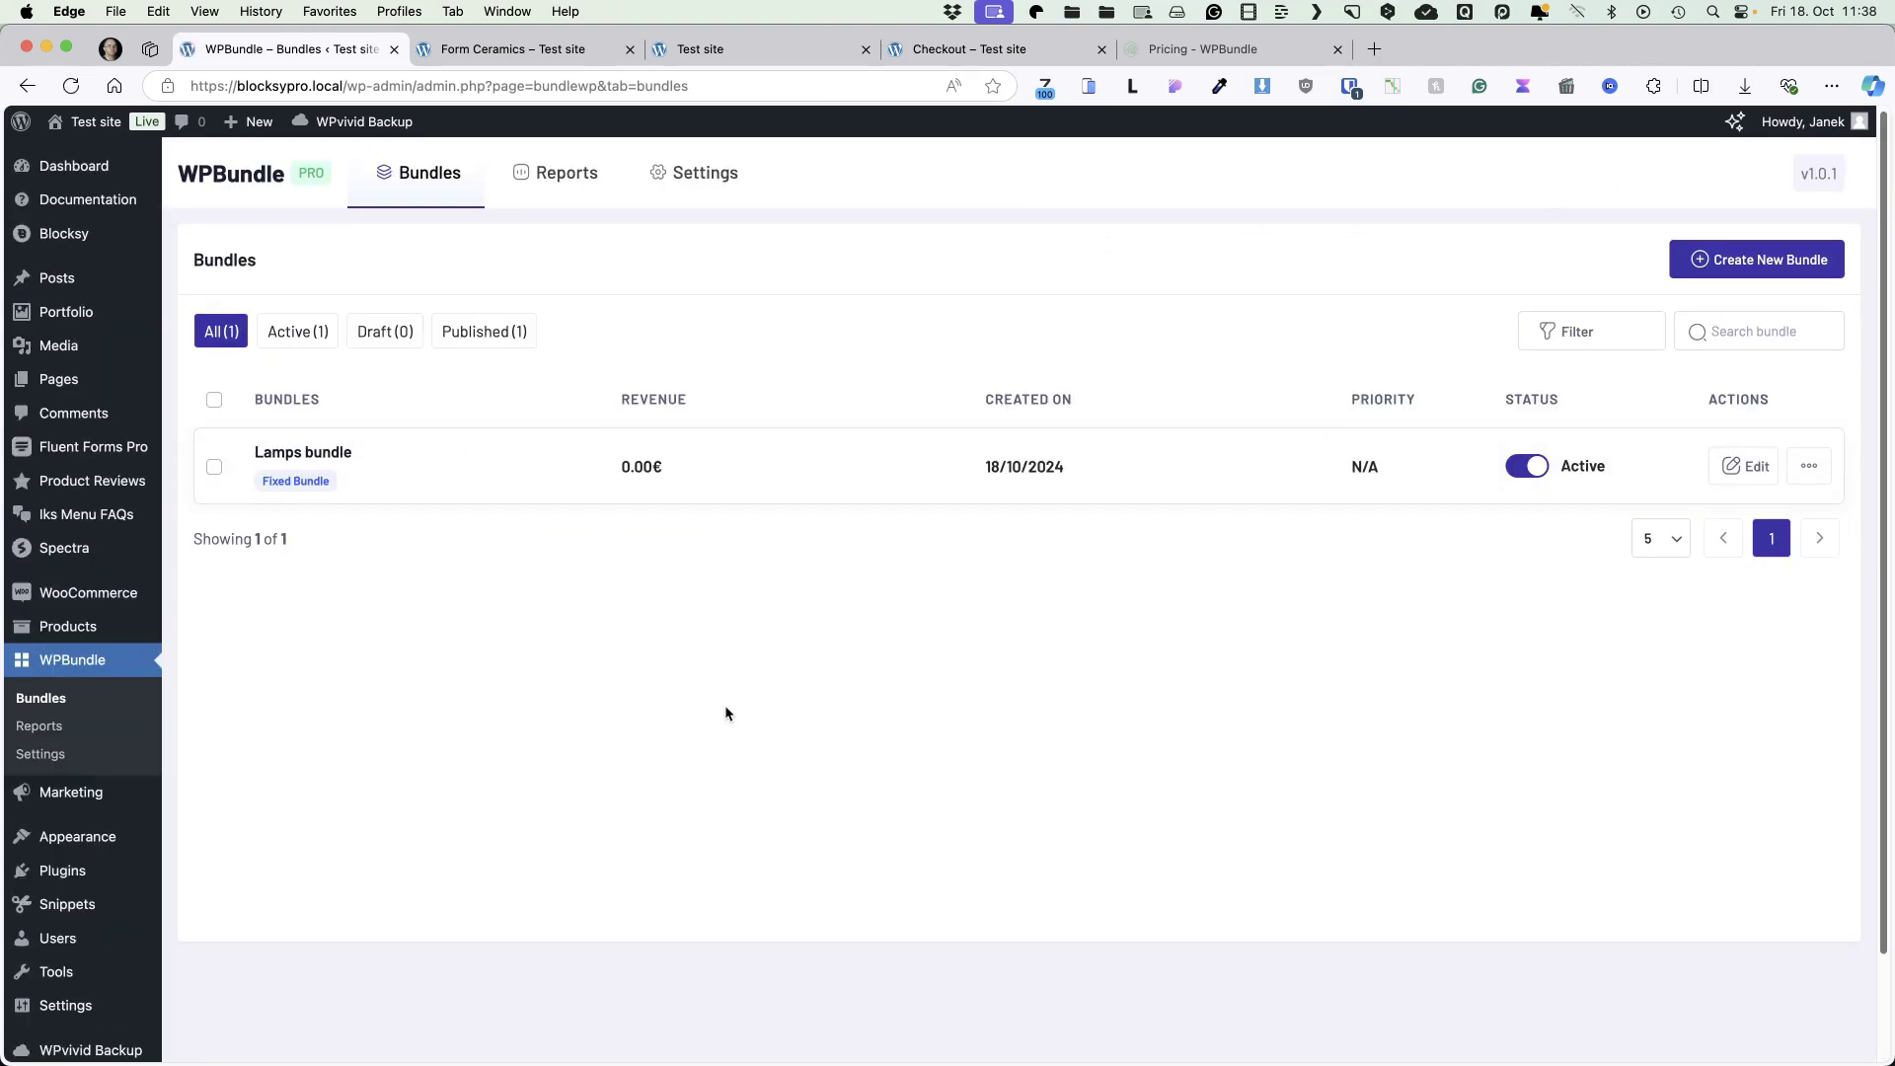
Open the Lamps bundle product for editing from the store's full product list.
{"action": "mouse_move", "coordinate": [108, 627]}
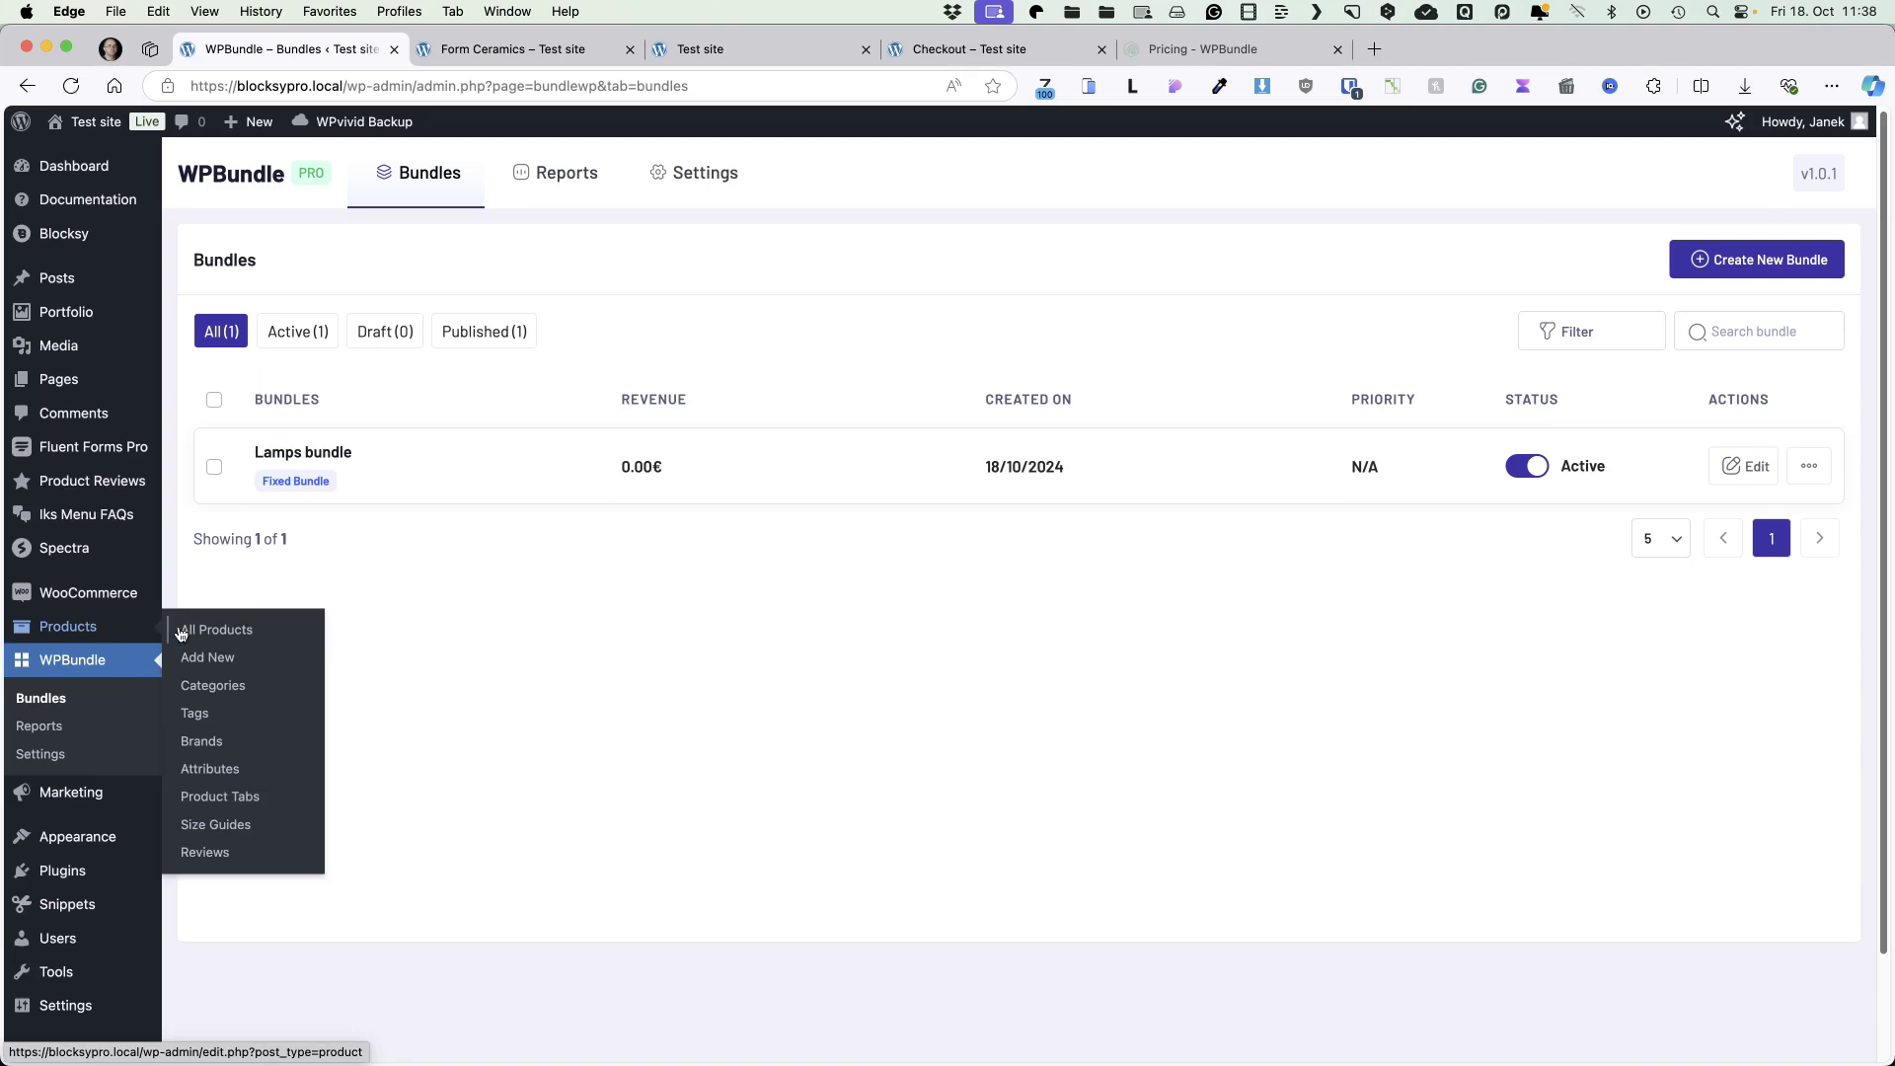
{"action": "left_click", "coordinate": [216, 634]}
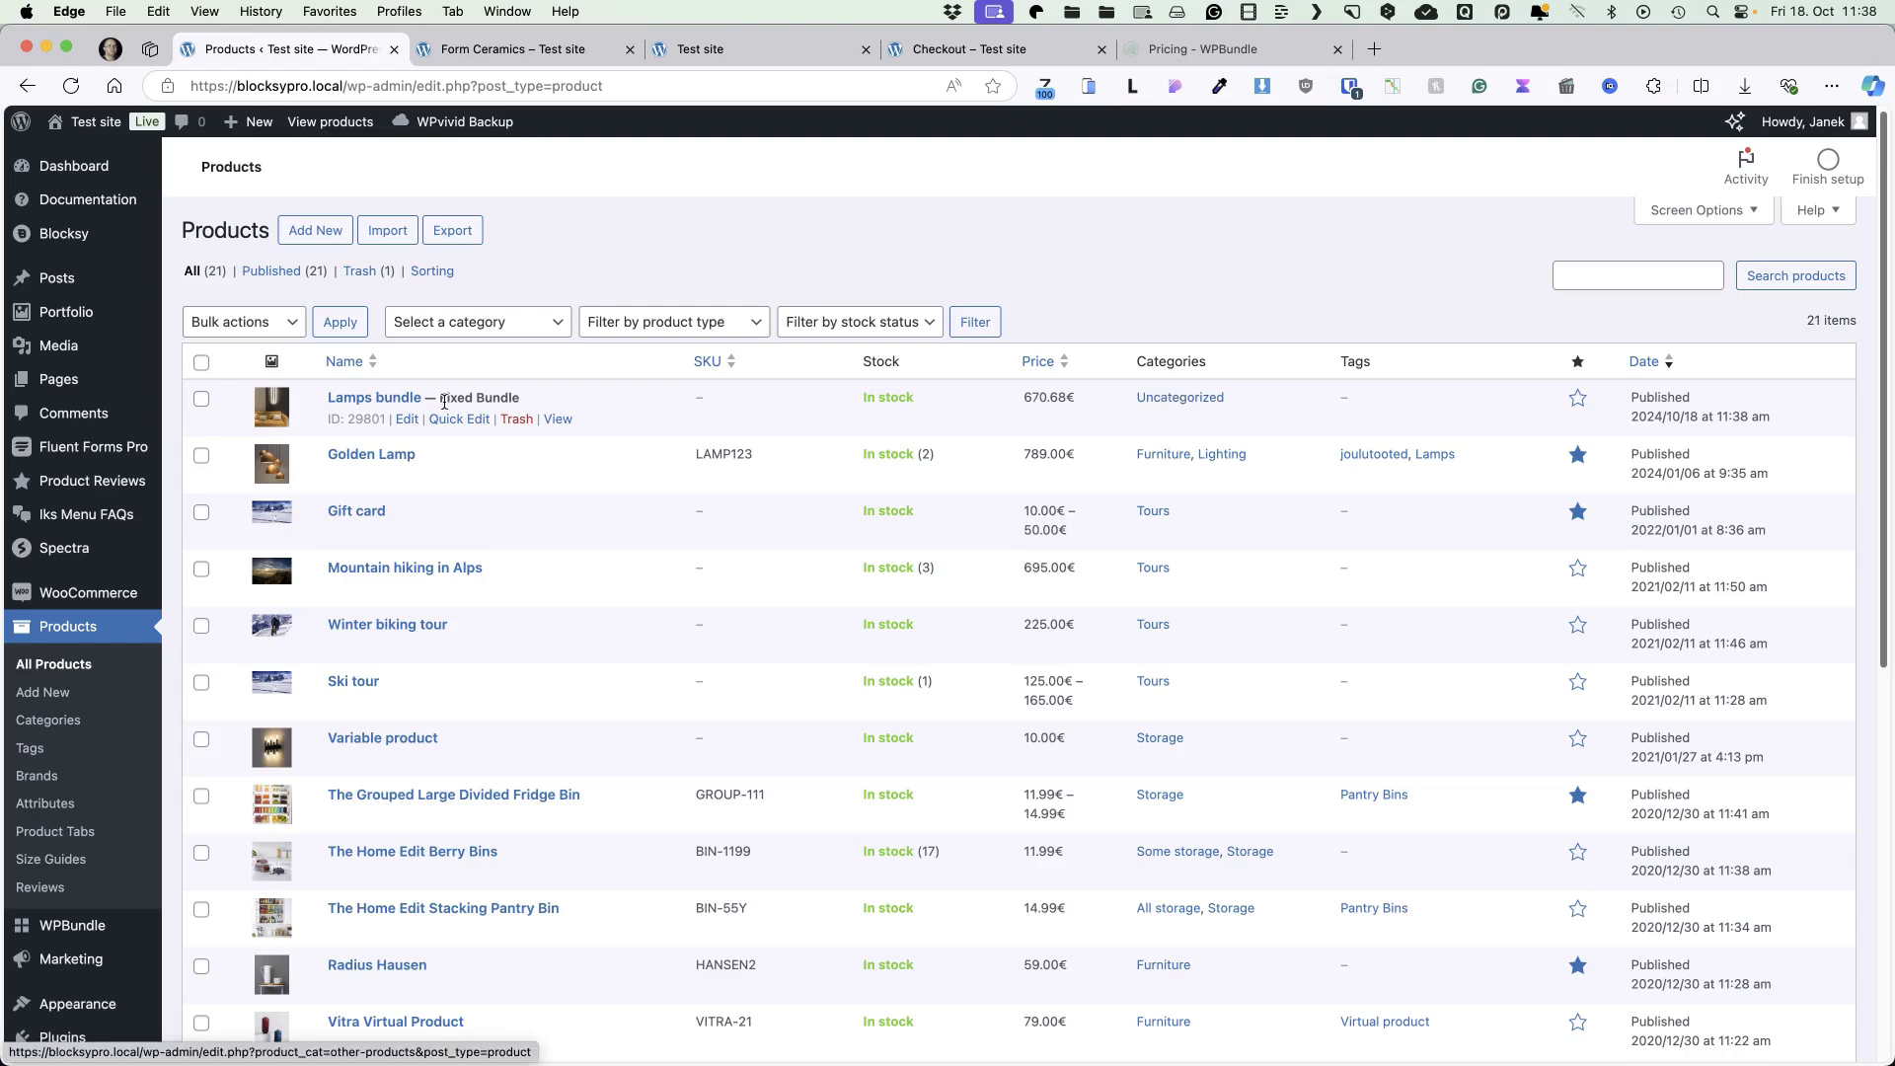
{"action": "left_click", "coordinate": [385, 397]}
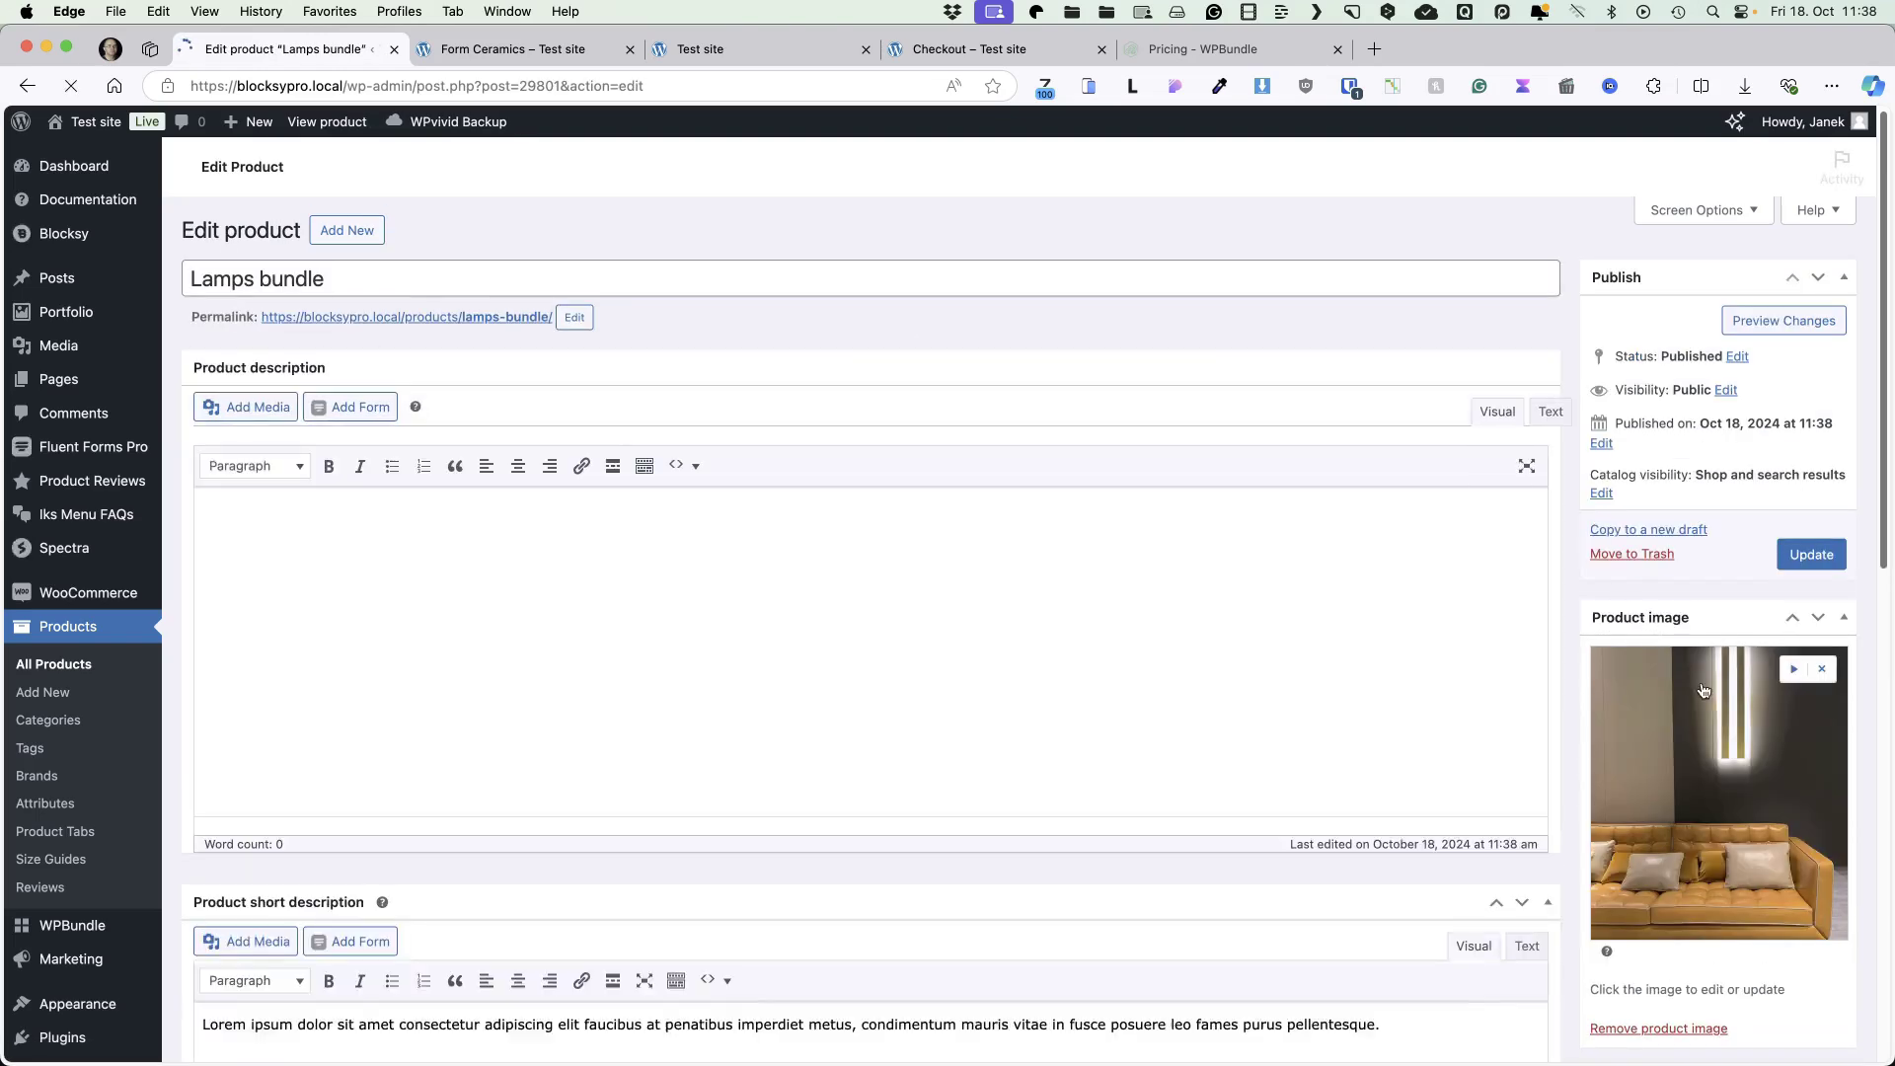
Assign the Lighting category to the Lamps bundle product.
{"action": "scroll", "coordinate": [1698, 684], "scroll_direction": "down", "scroll_amount": 10}
{"action": "scroll", "coordinate": [1711, 572], "scroll_direction": "down", "scroll_amount": 3}
{"action": "scroll", "coordinate": [1711, 572], "scroll_direction": "down", "scroll_amount": 1}
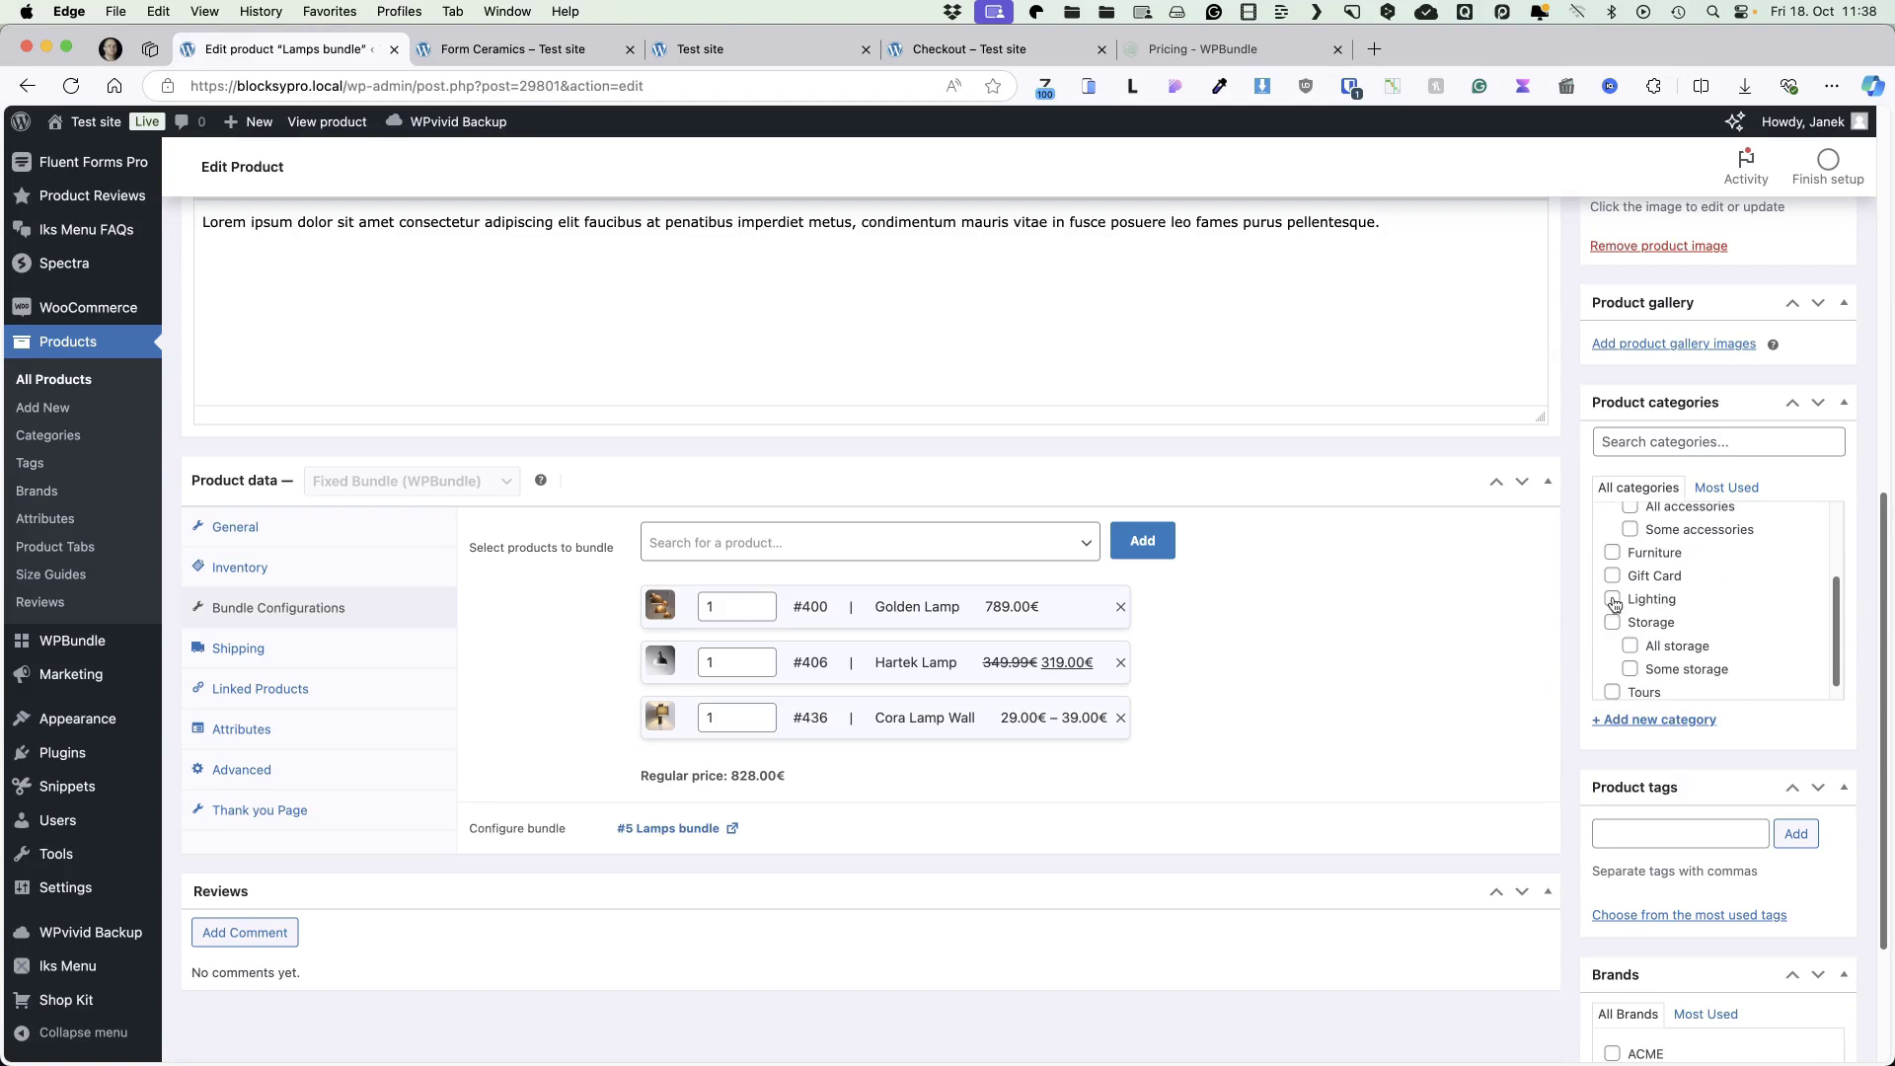
{"action": "left_click", "coordinate": [1611, 599]}
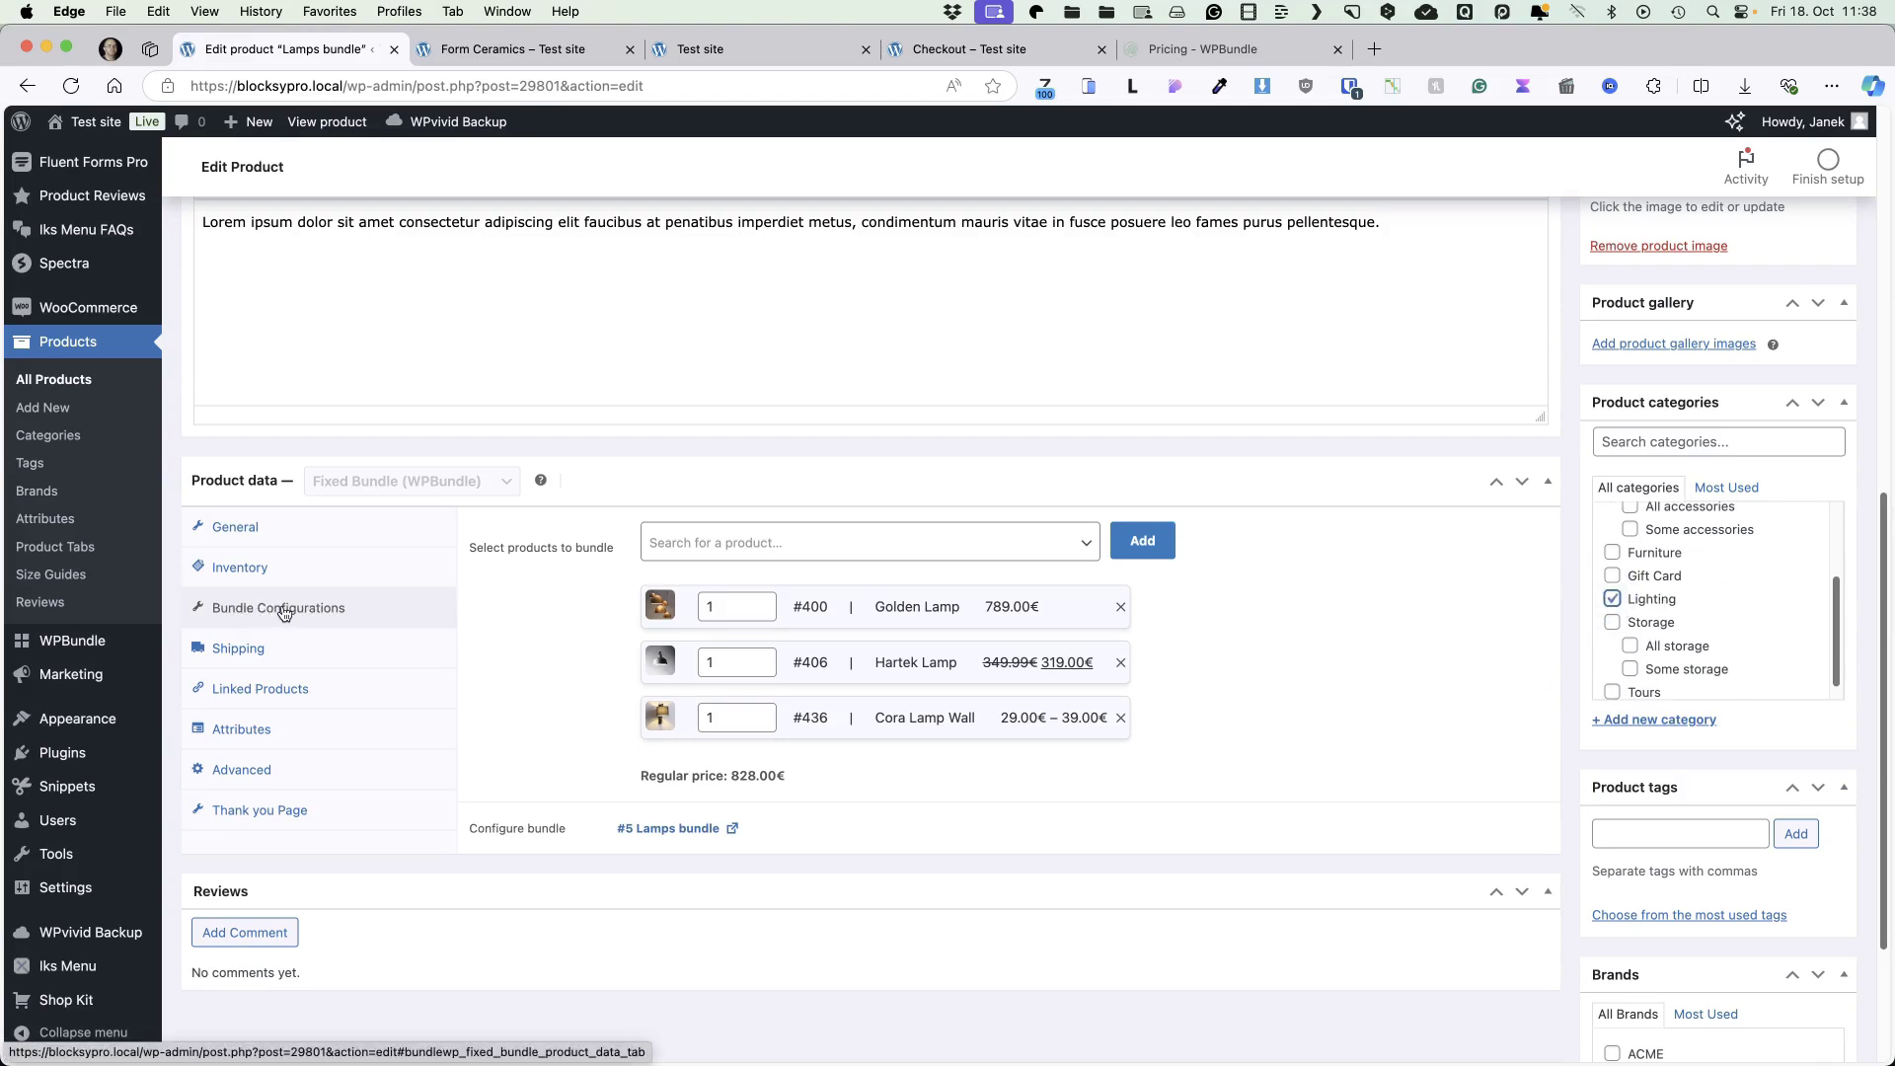
Look over the product's bundle configuration and short description, and update the product.
{"action": "scroll", "coordinate": [947, 557], "scroll_direction": "down", "scroll_amount": 1}
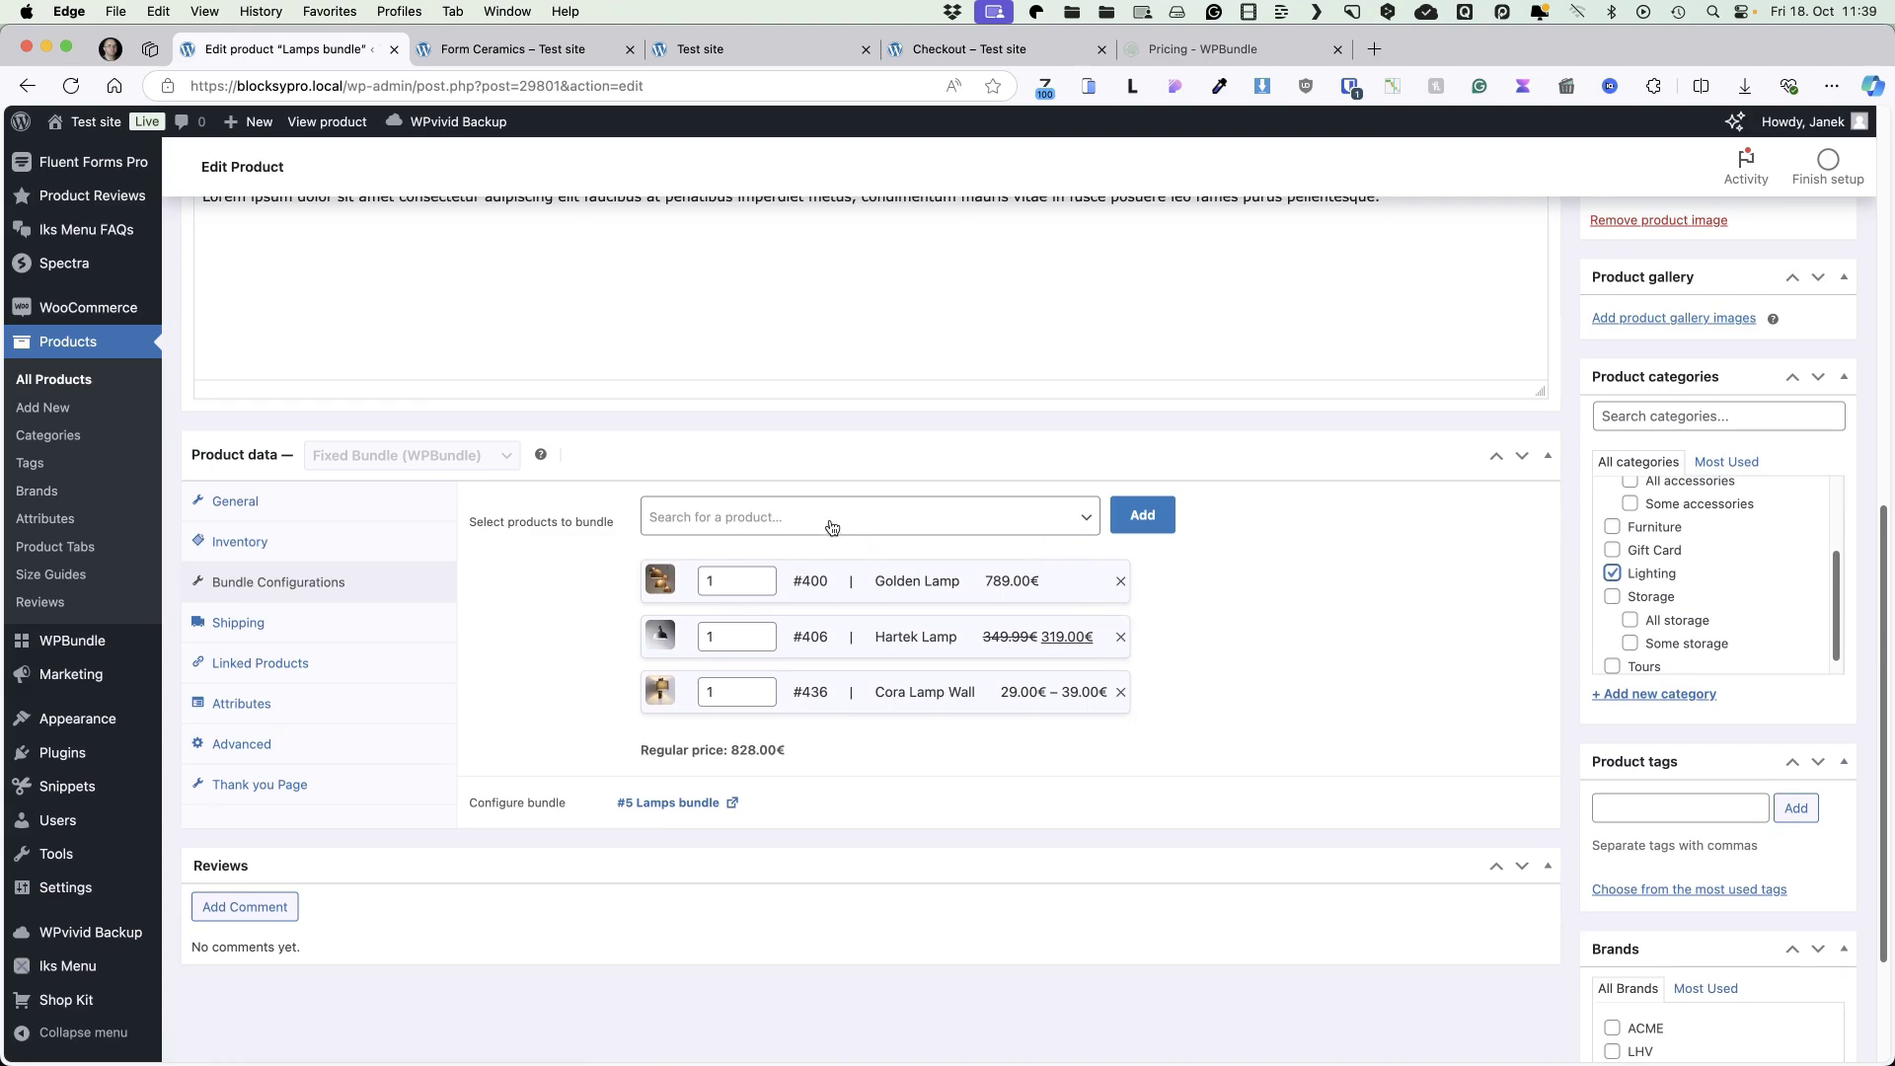
{"action": "scroll", "coordinate": [1366, 560], "scroll_direction": "up", "scroll_amount": 6}
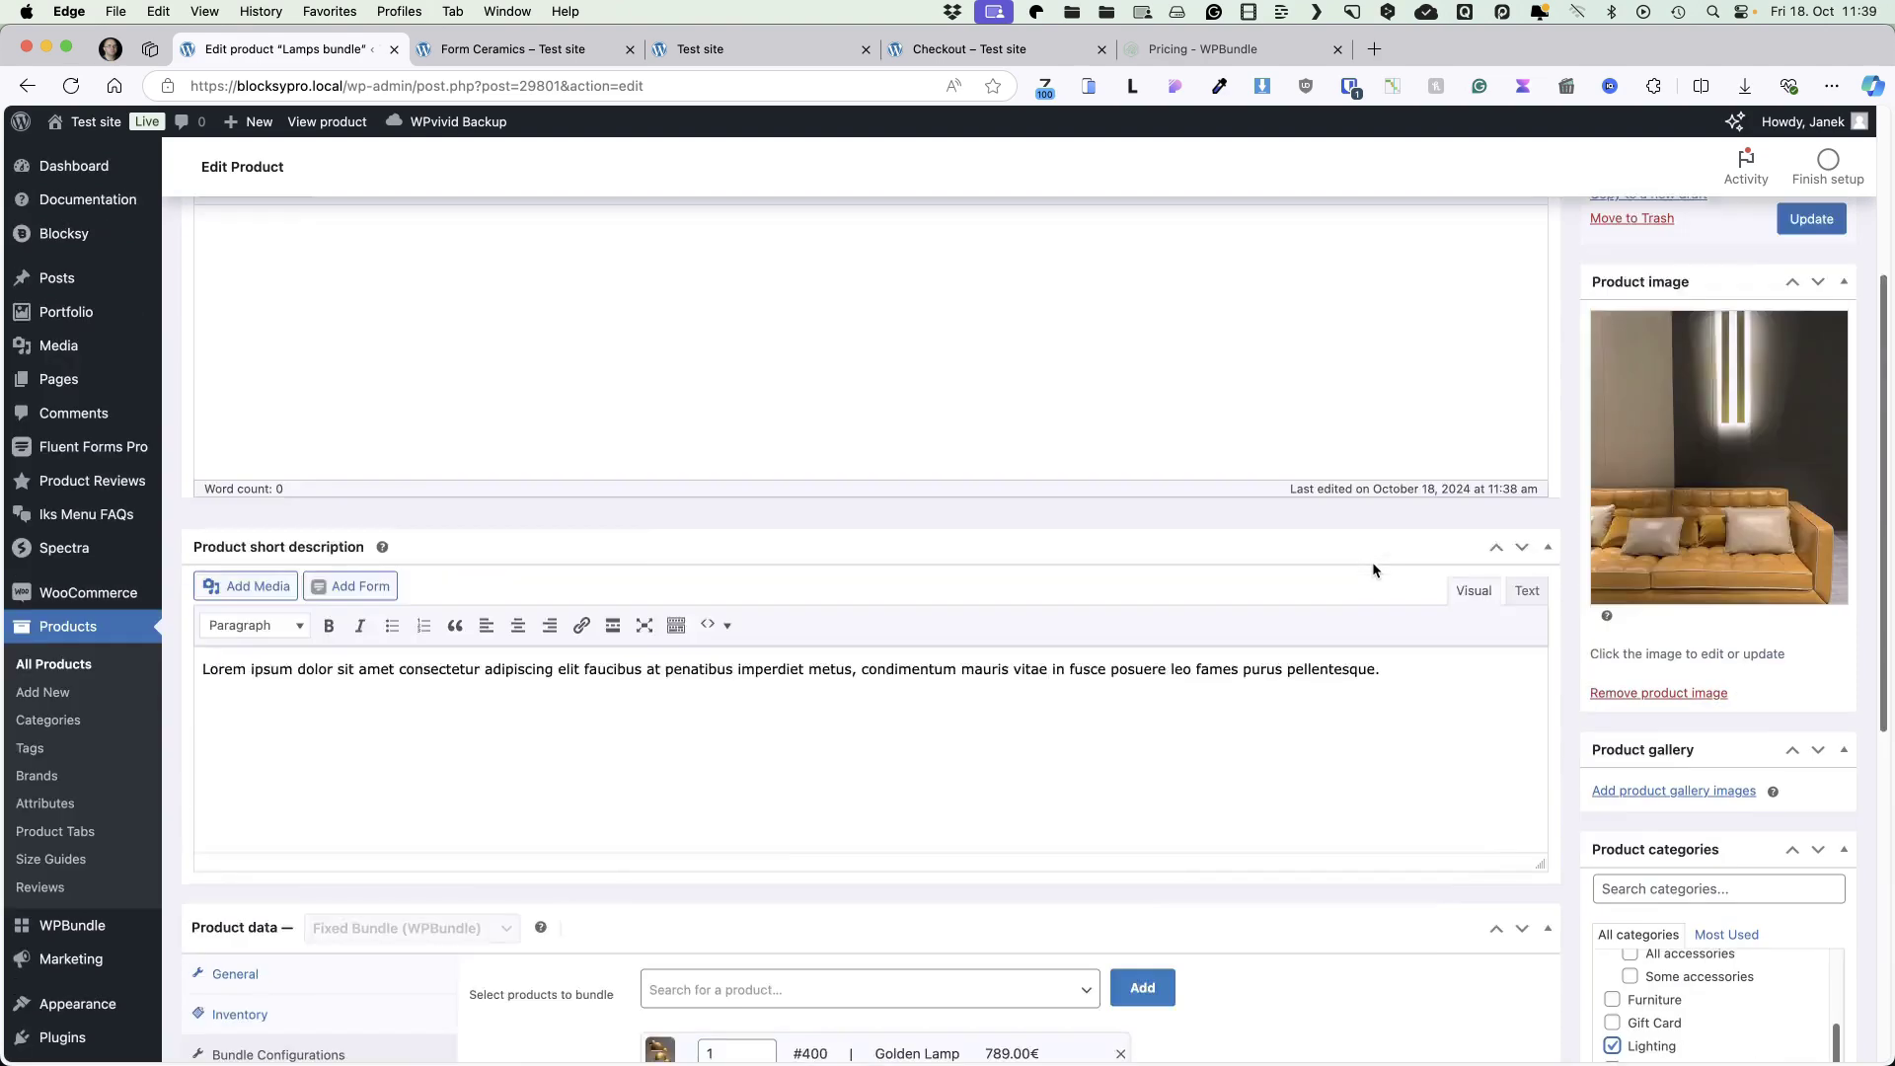
{"action": "scroll", "coordinate": [1725, 505], "scroll_direction": "down", "scroll_amount": 3}
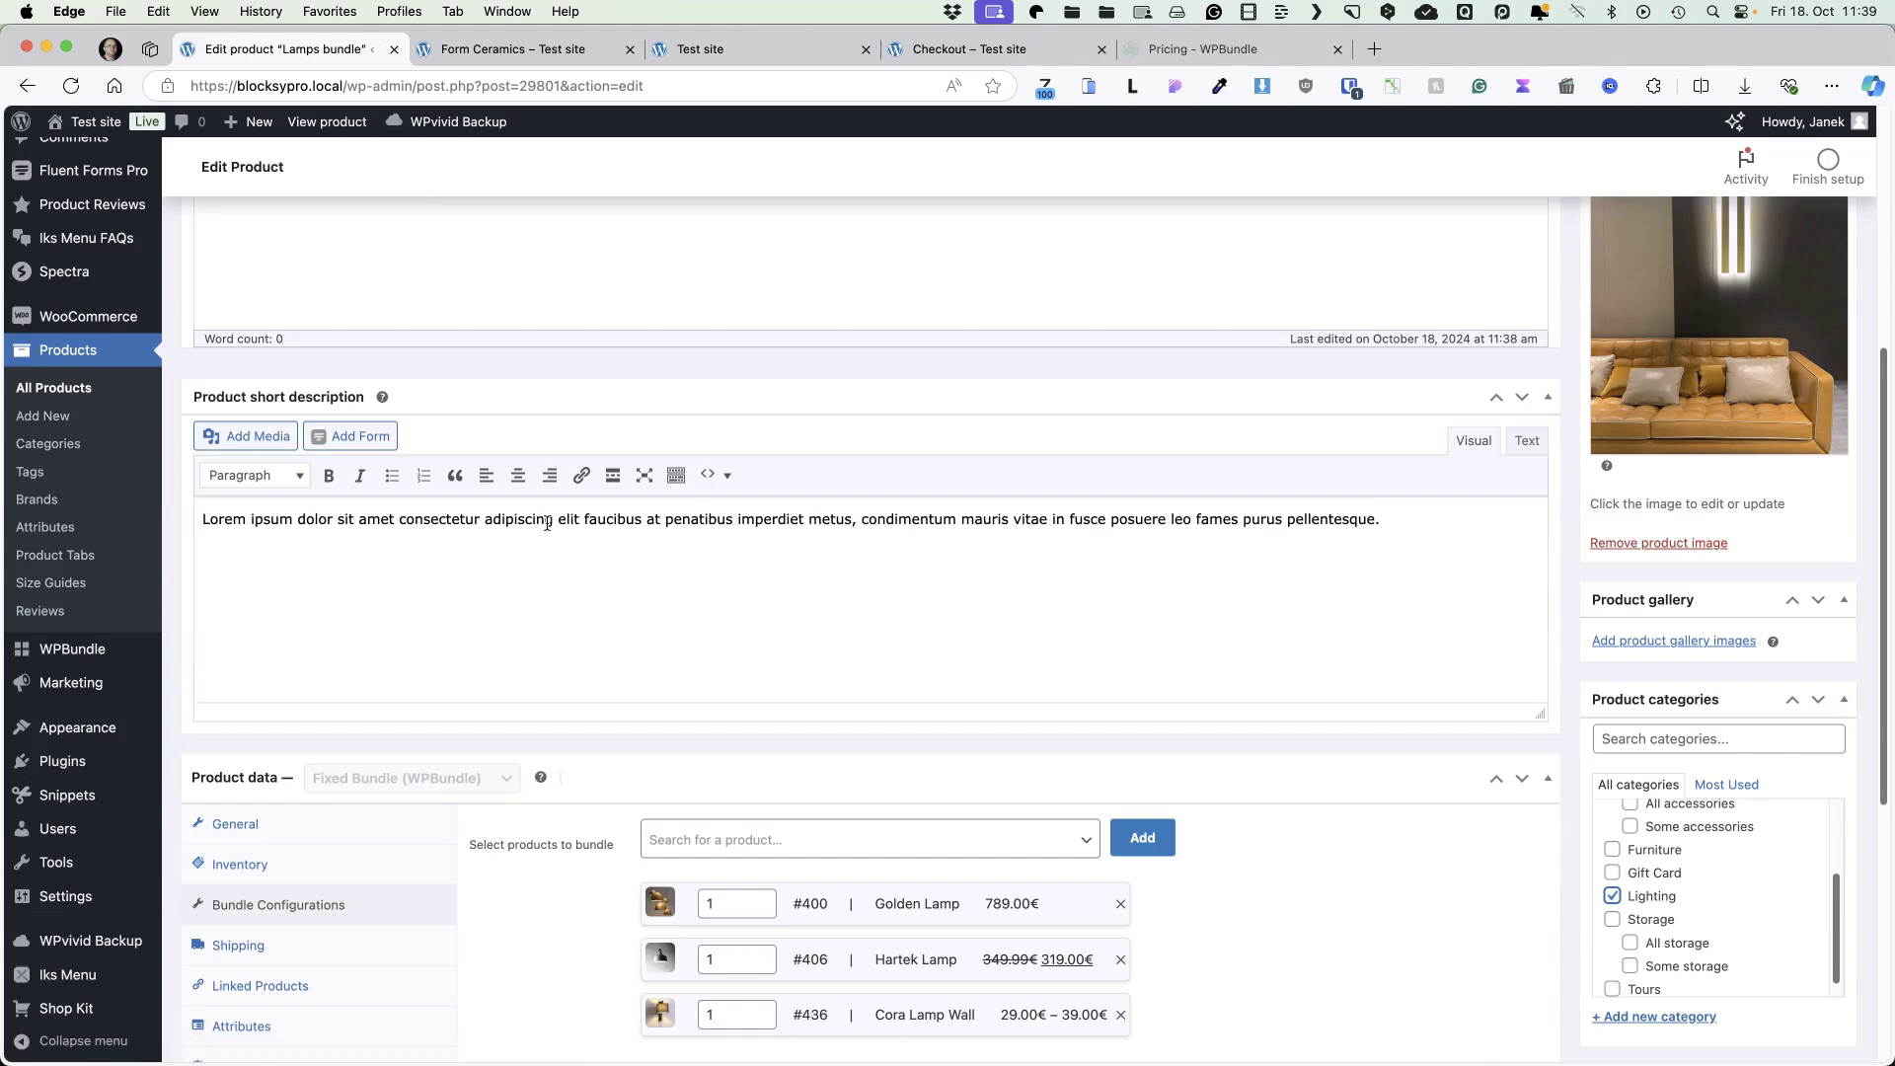
{"action": "scroll", "coordinate": [1209, 562], "scroll_direction": "up", "scroll_amount": 5}
{"action": "left_click", "coordinate": [1798, 558]}
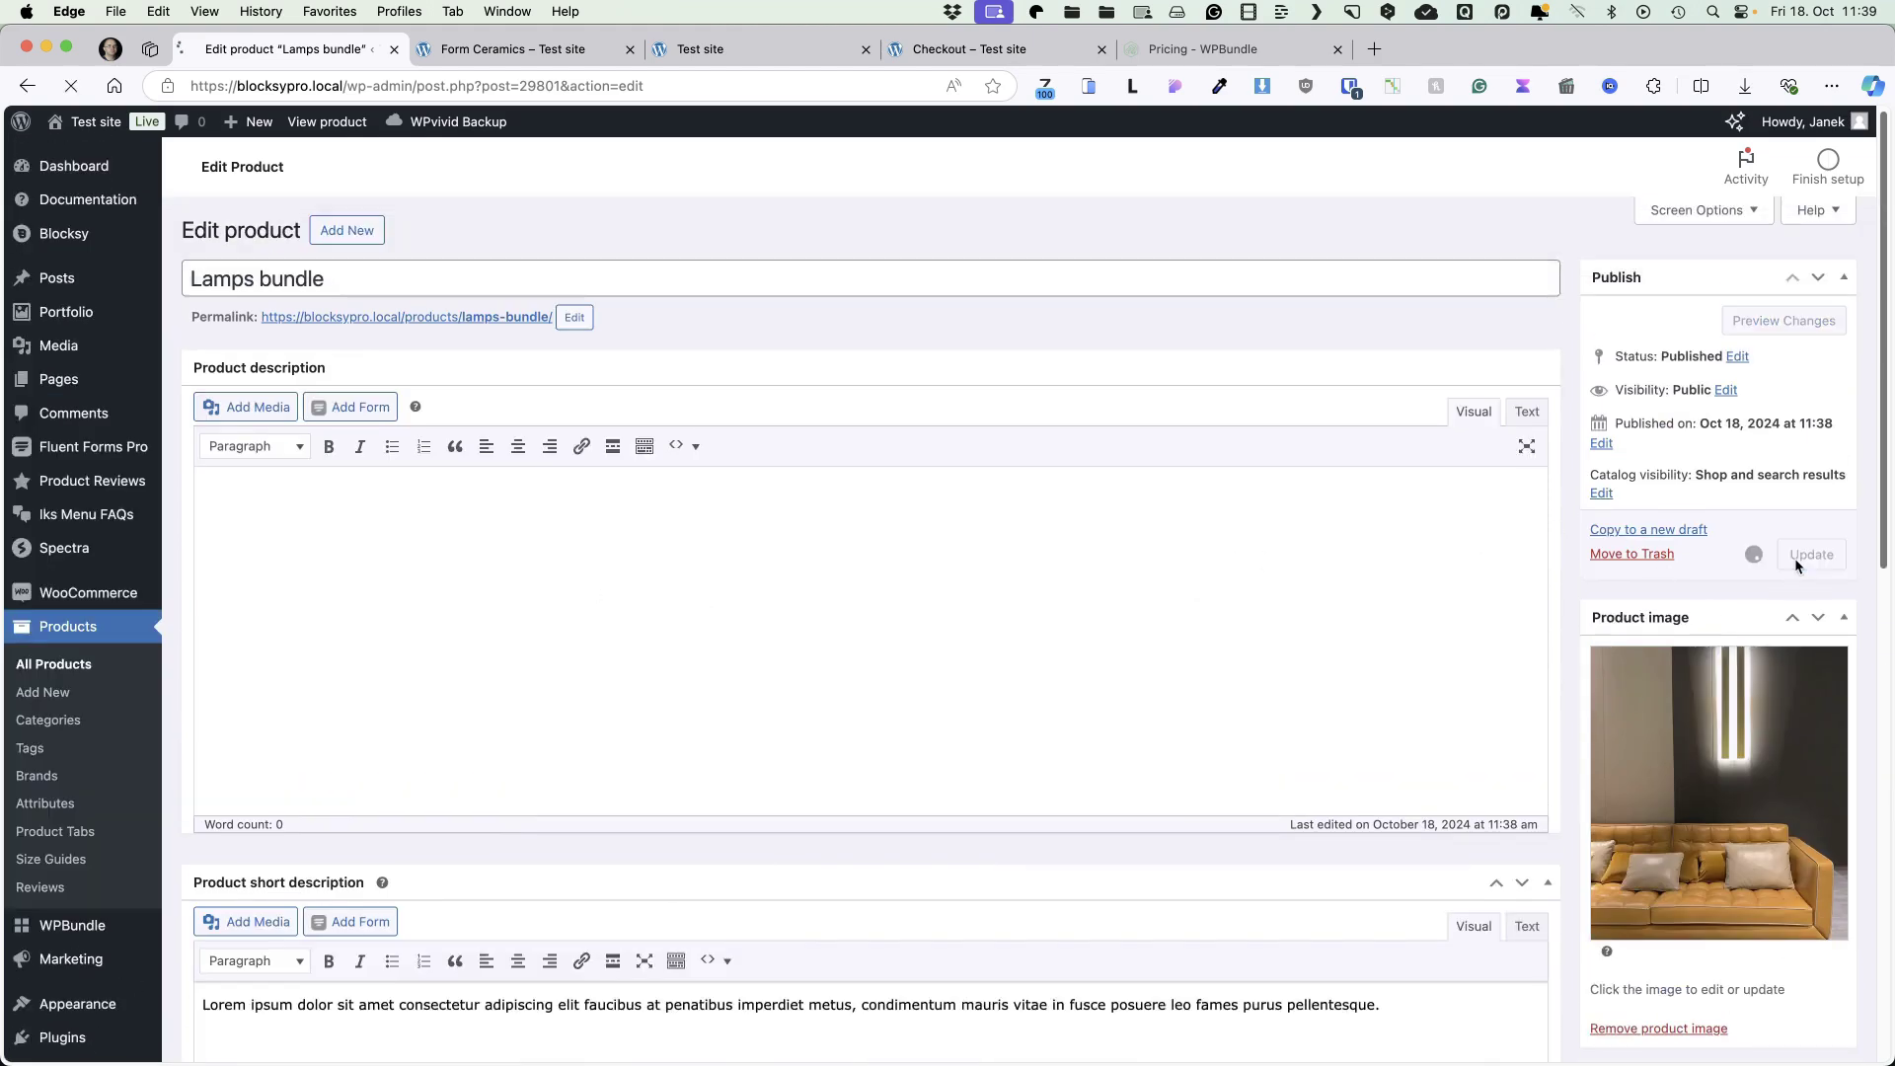
View the Lamps bundle product on the storefront and try the White and Orange color options of Cora Lamp Wall.
{"action": "left_click", "coordinate": [353, 284]}
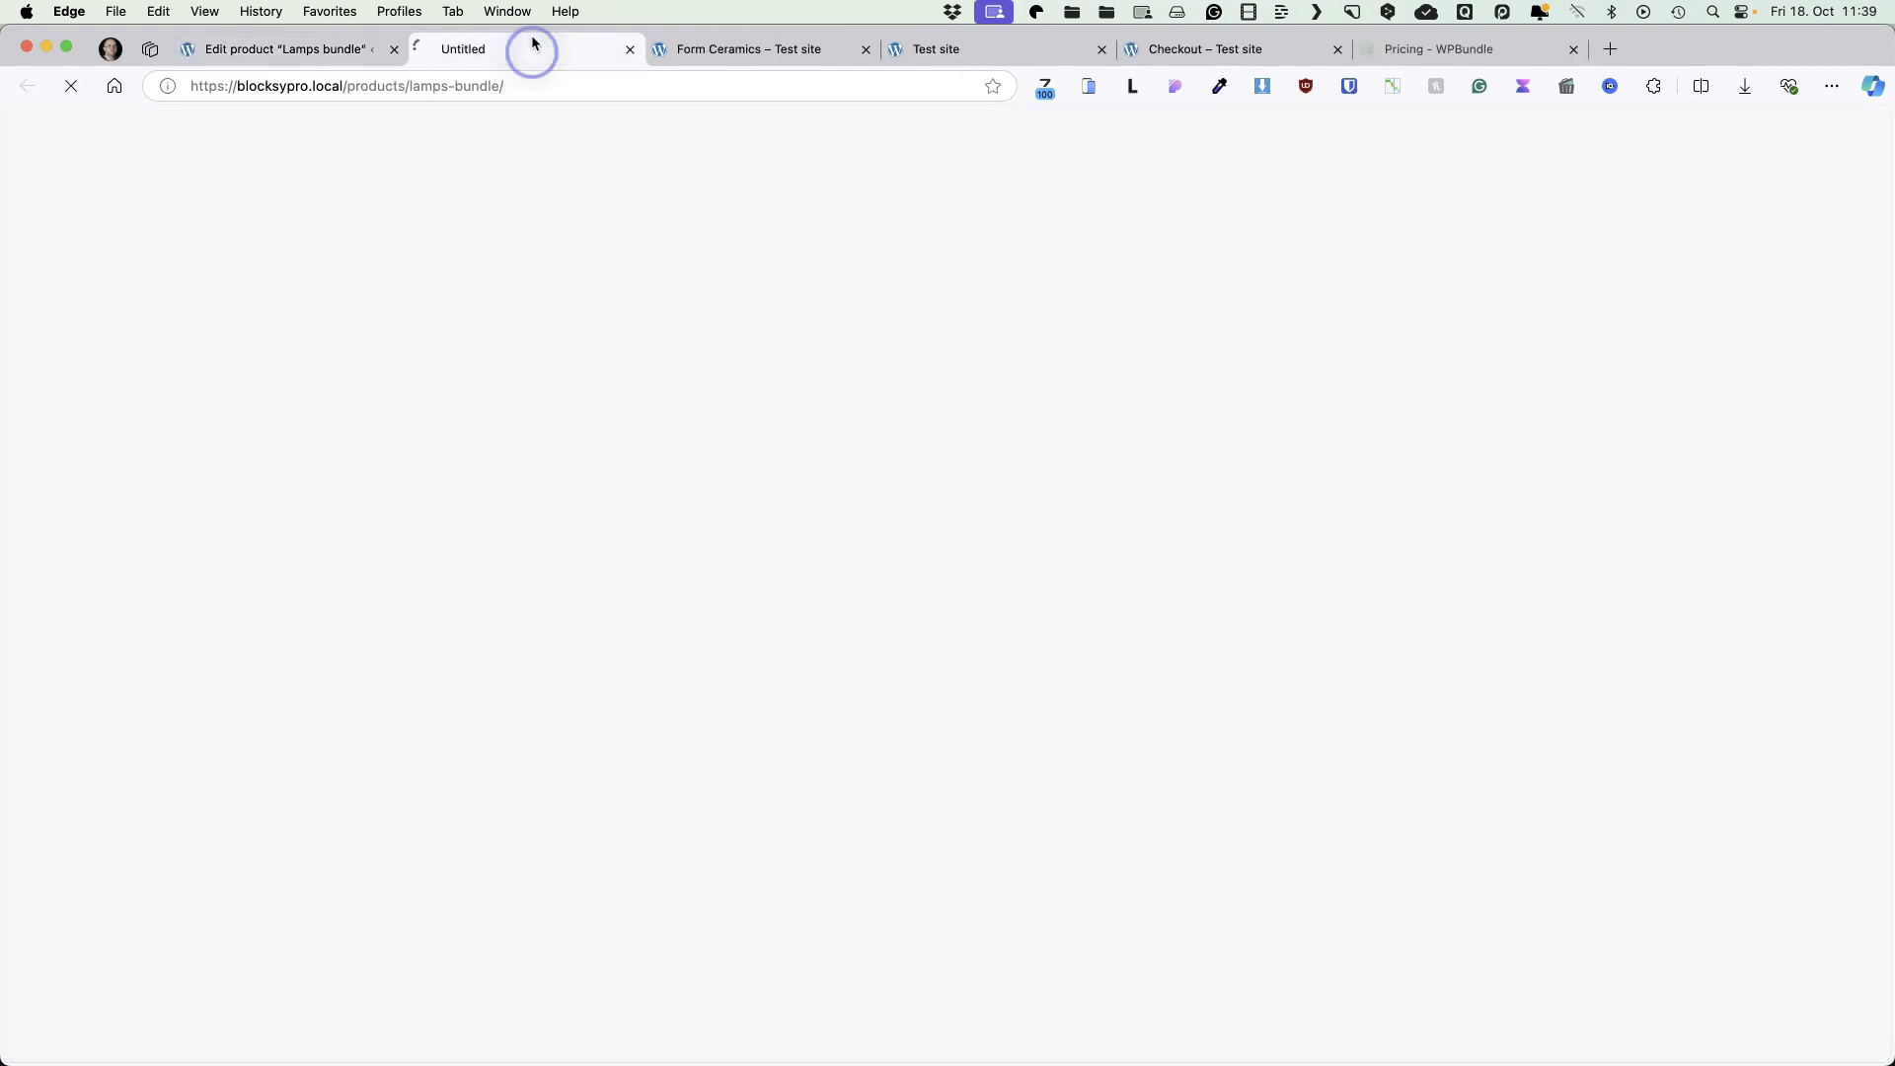
{"action": "scroll", "coordinate": [1304, 542], "scroll_direction": "down", "scroll_amount": 2}
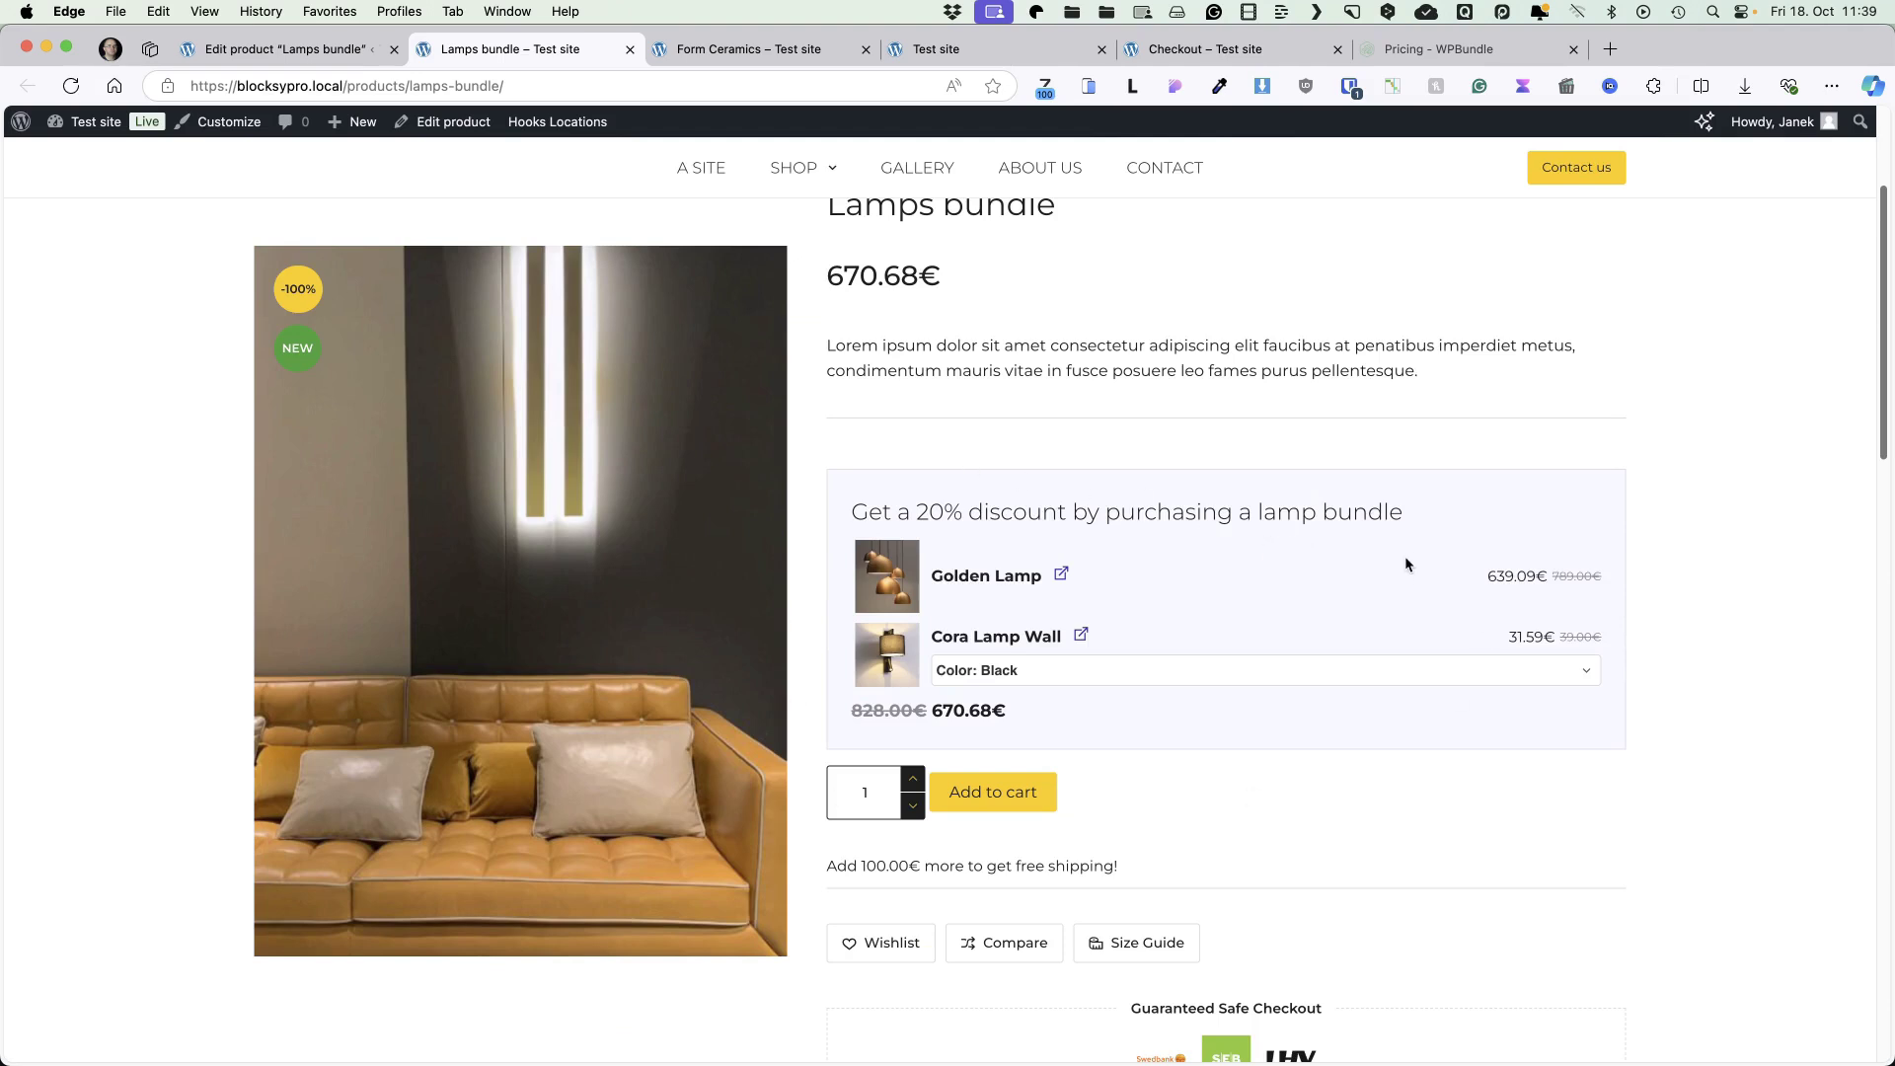
{"action": "left_click", "coordinate": [1034, 672]}
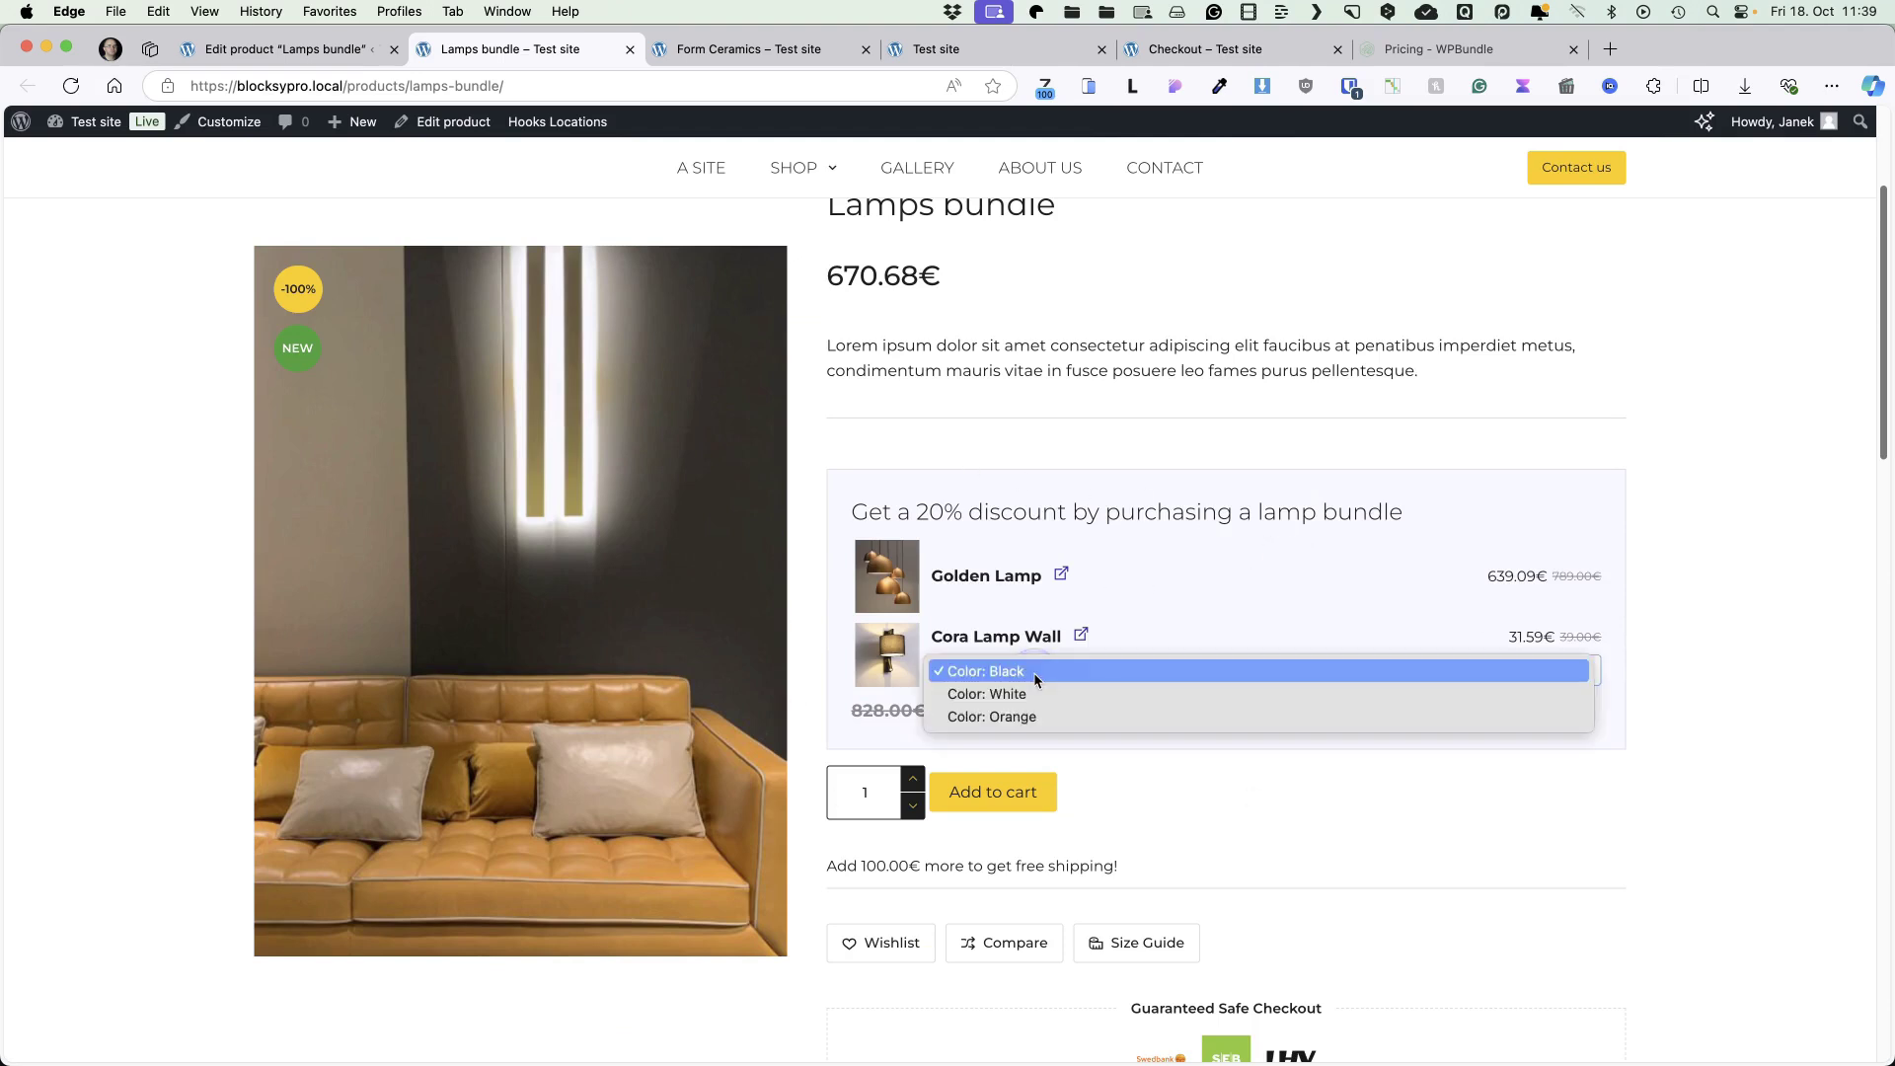
{"action": "left_click", "coordinate": [1012, 695]}
{"action": "left_click", "coordinate": [1040, 673]}
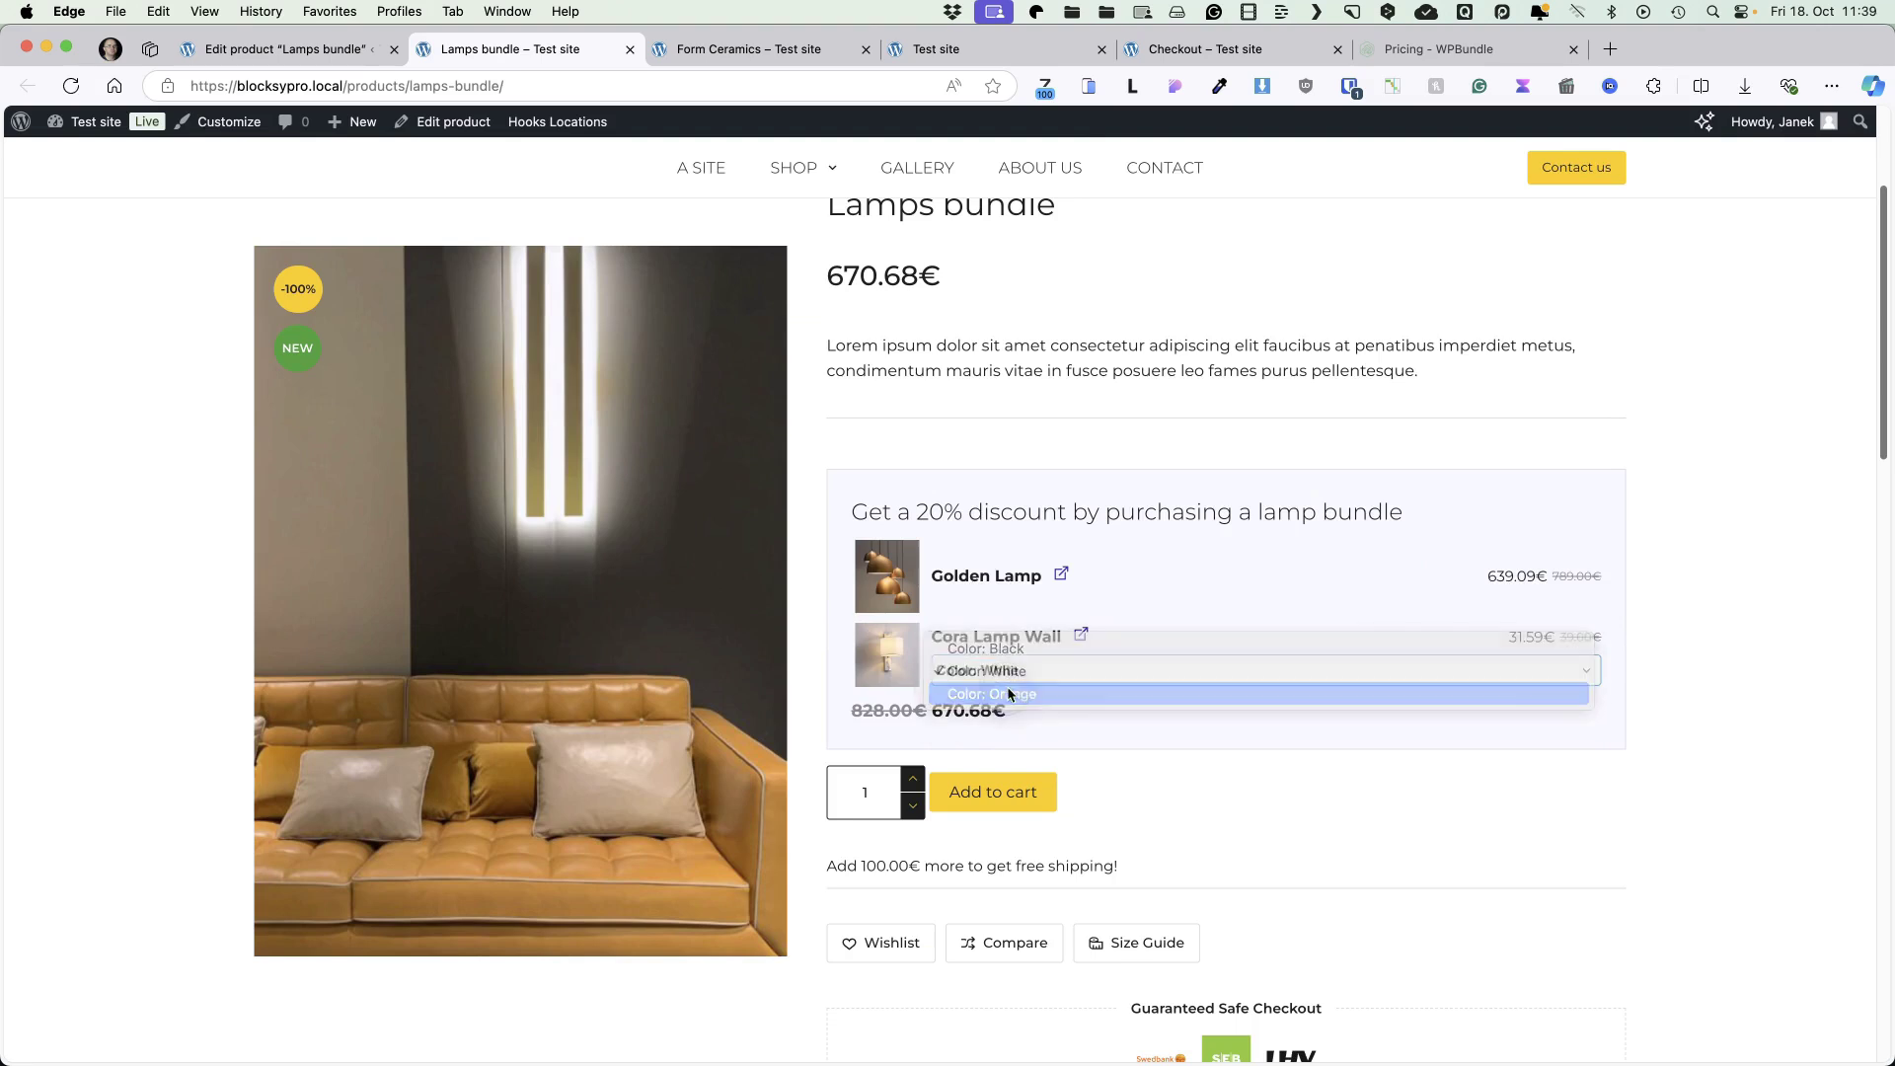
{"action": "left_click", "coordinate": [1008, 694]}
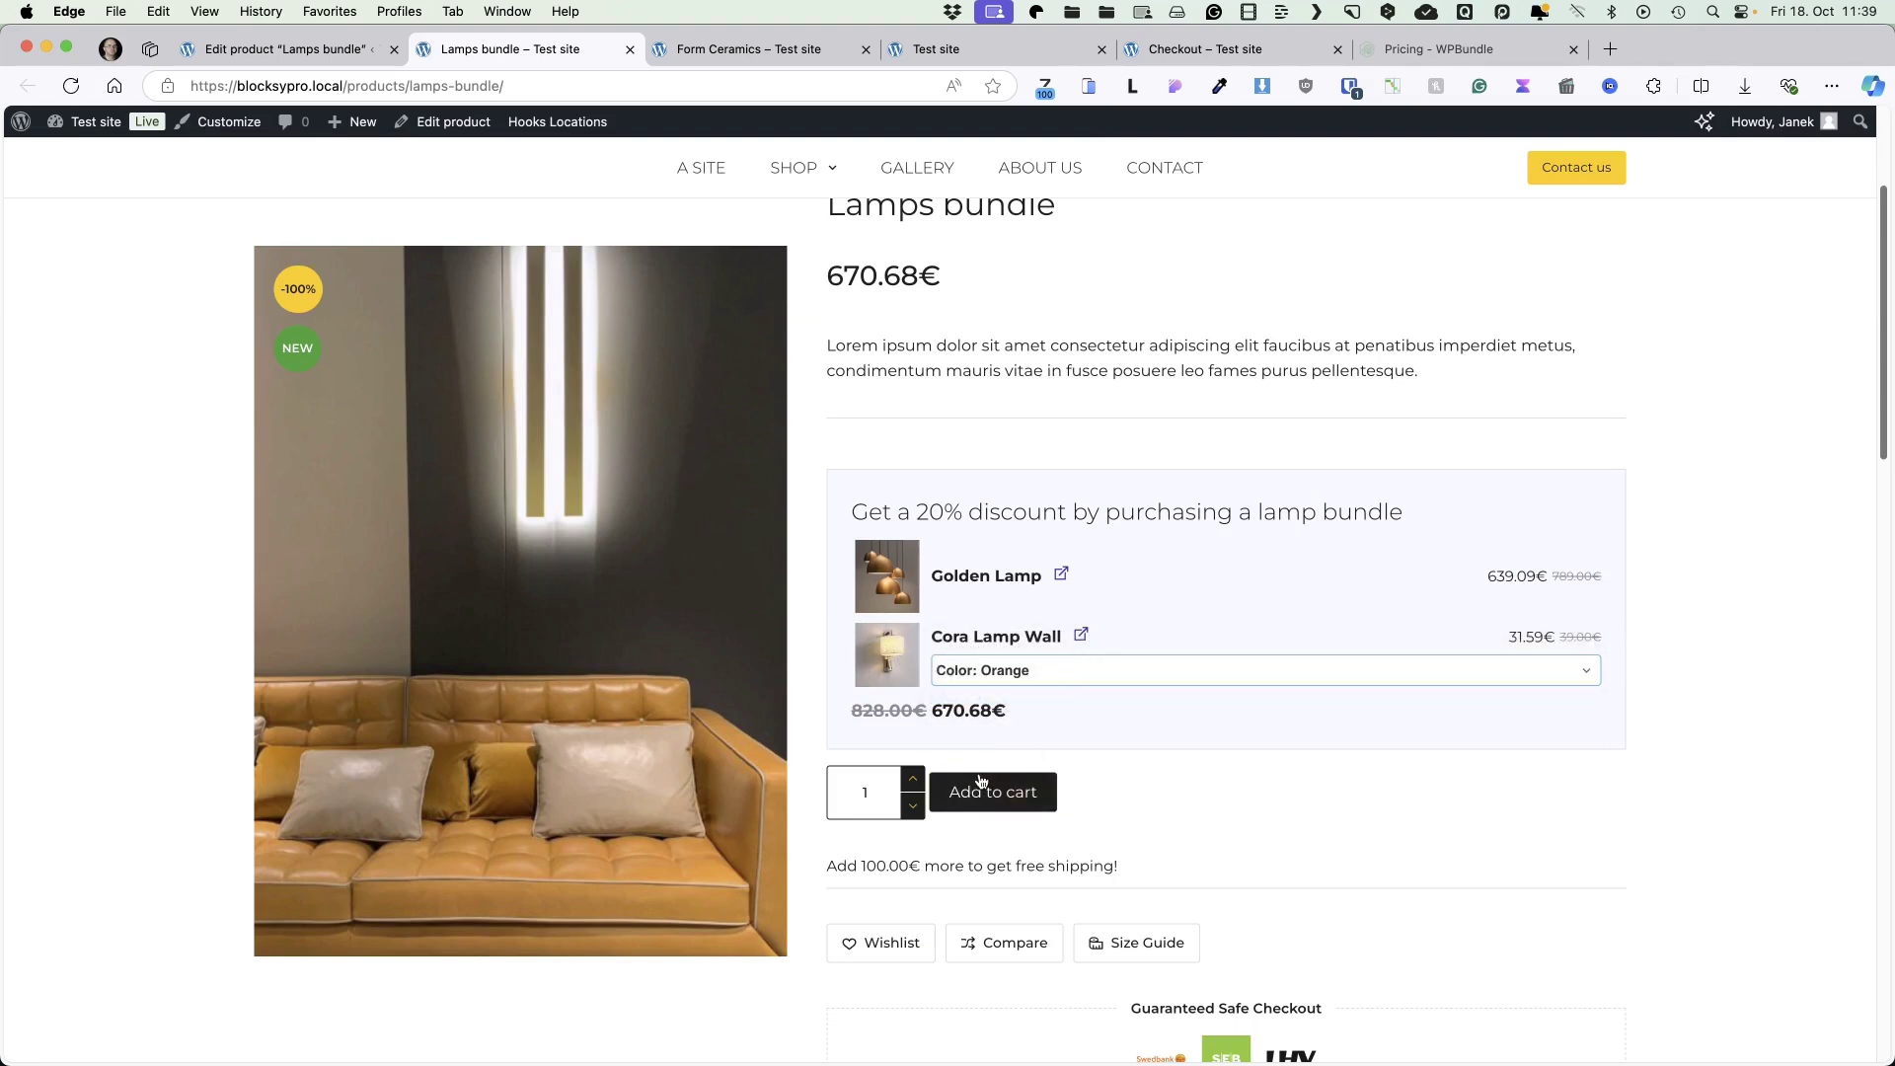
Create a new Cross-sell Bundle in WPBundle and name it "Form ceramics cross-sells".
{"action": "left_click", "coordinate": [256, 52]}
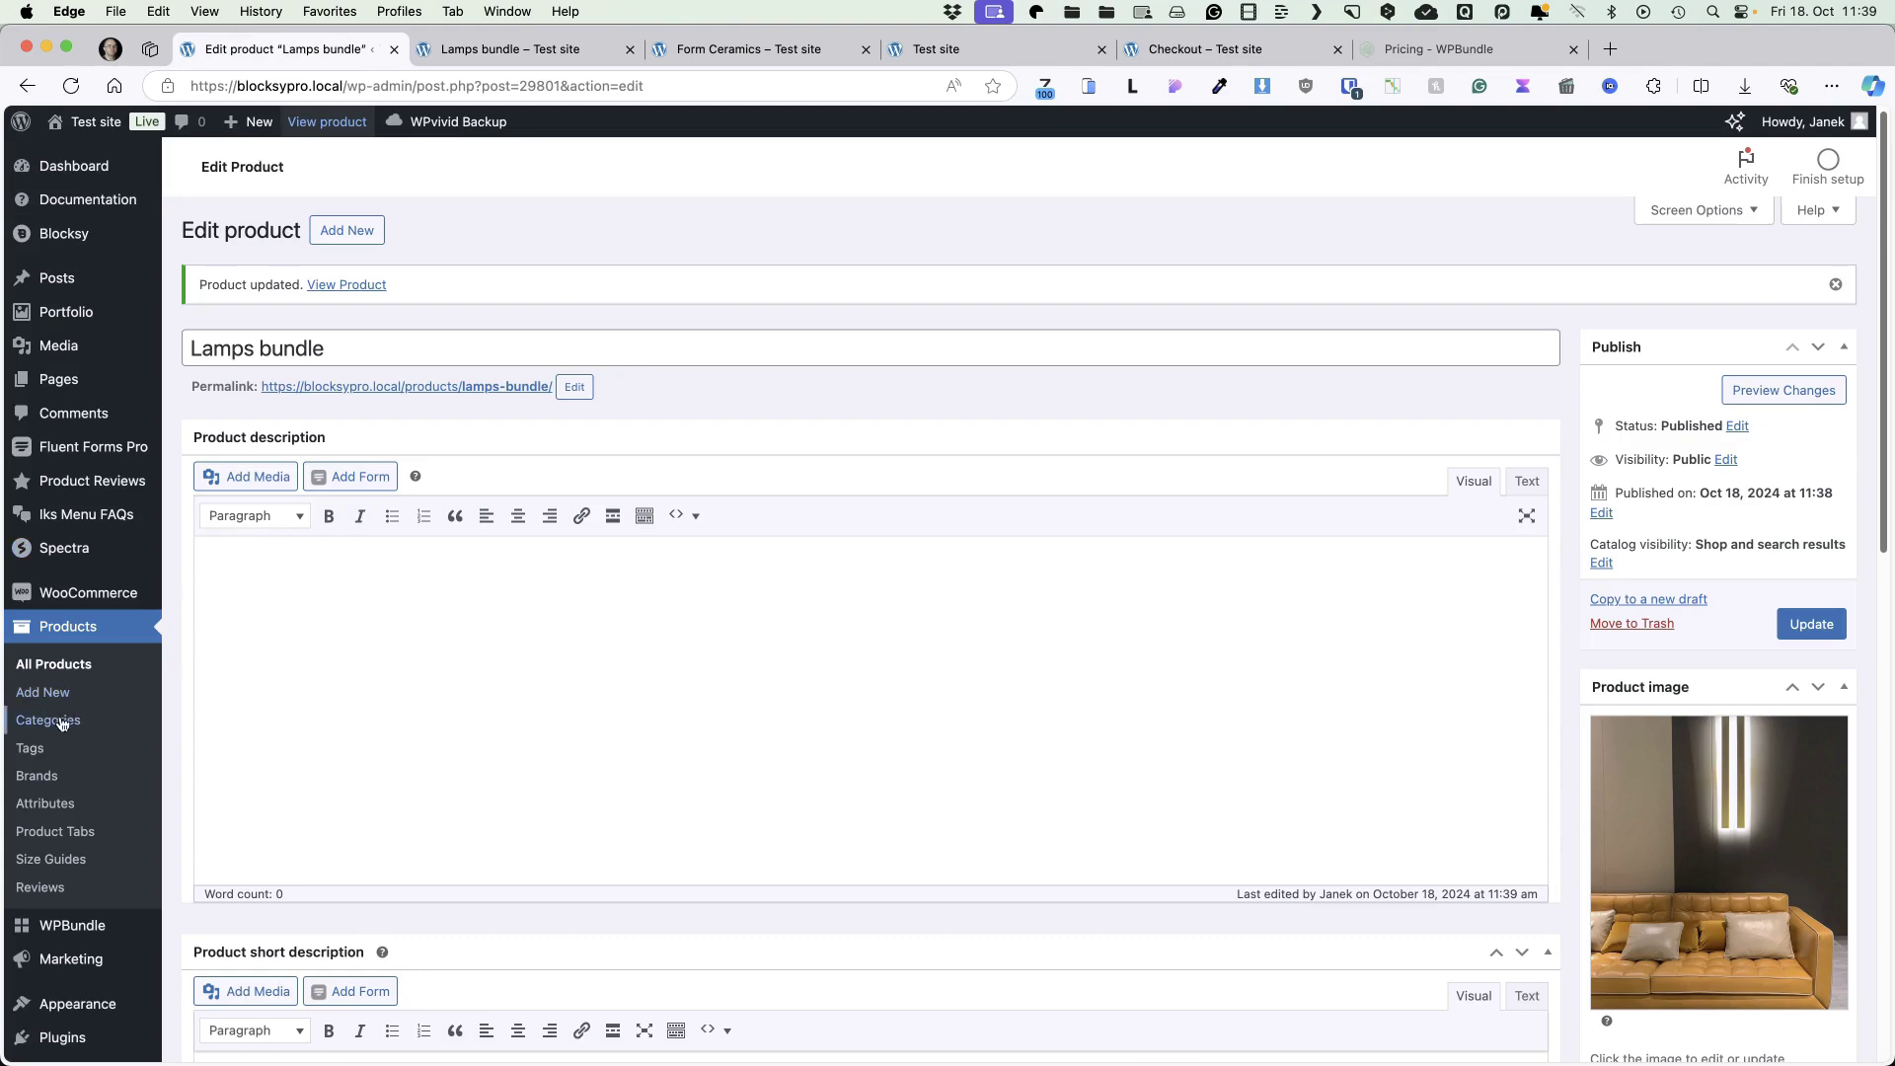
{"action": "mouse_move", "coordinate": [71, 928]}
{"action": "left_click", "coordinate": [188, 931]}
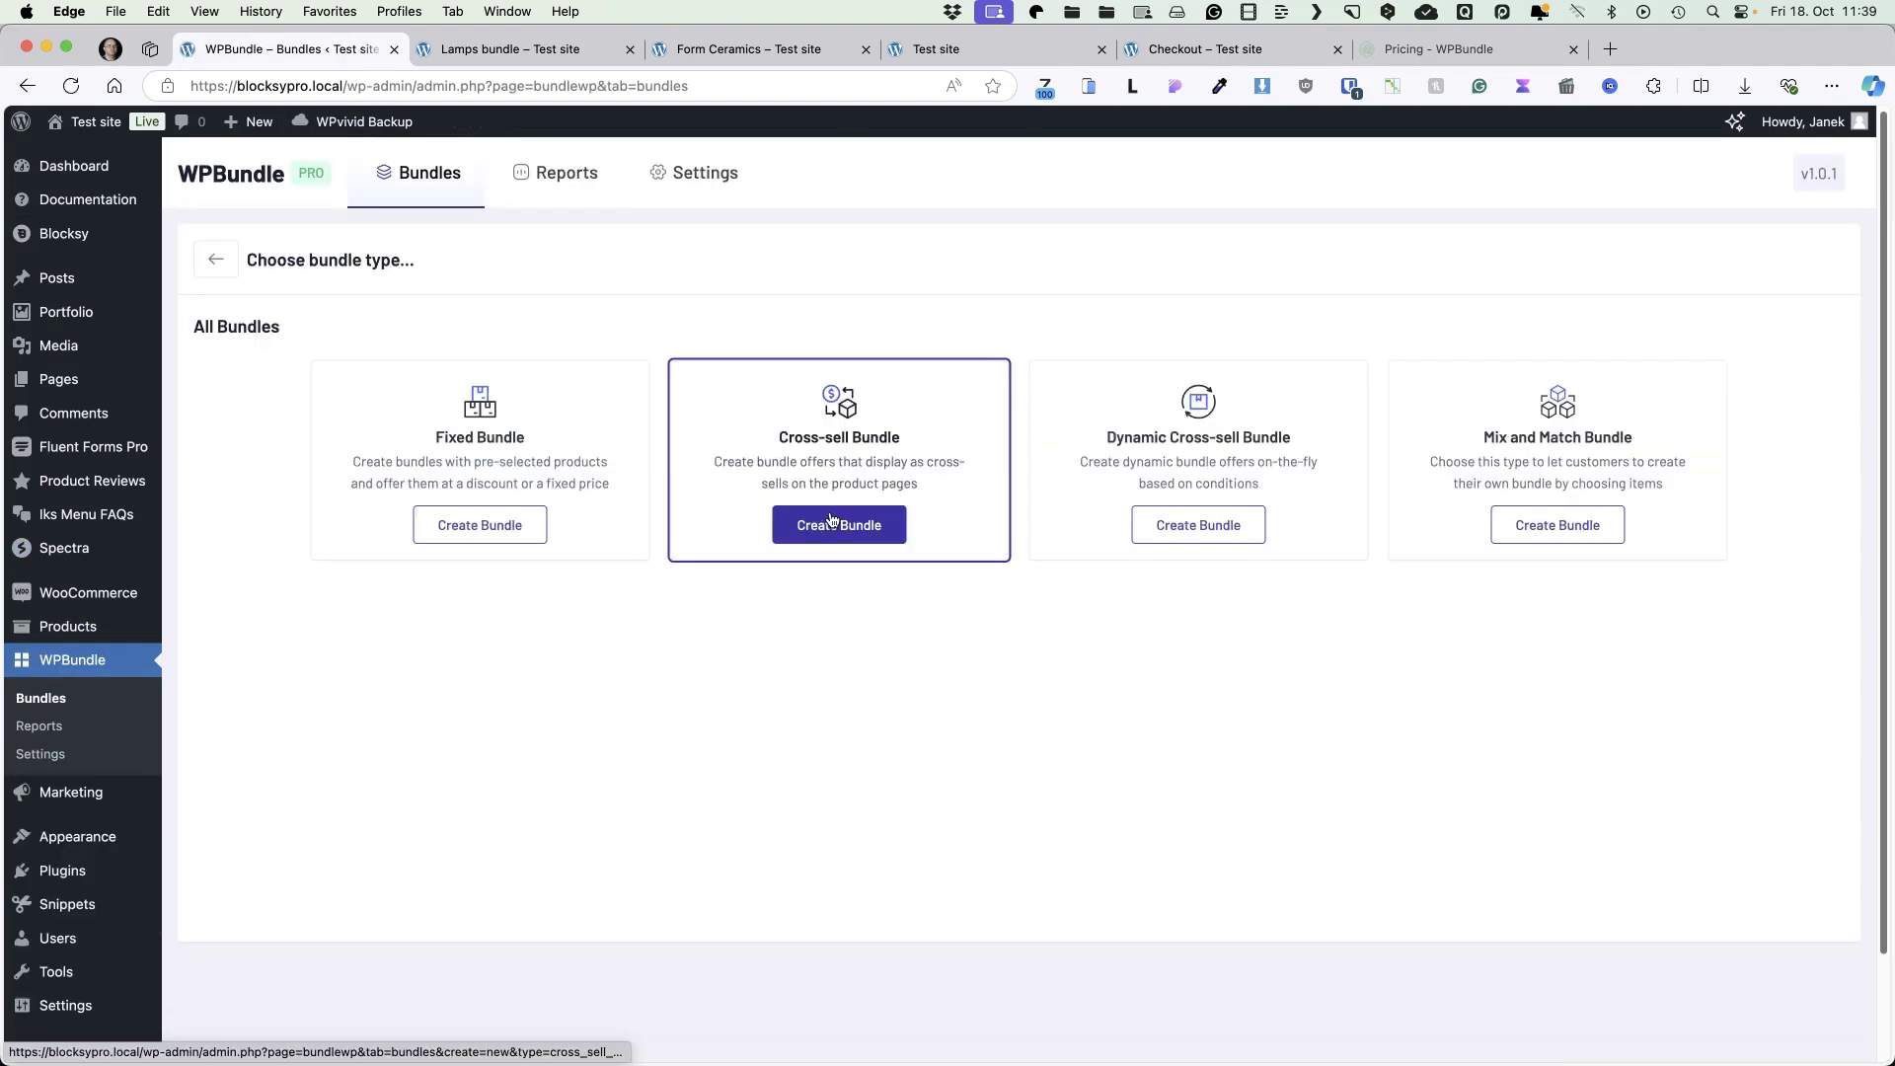
{"action": "left_click", "coordinate": [830, 526]}
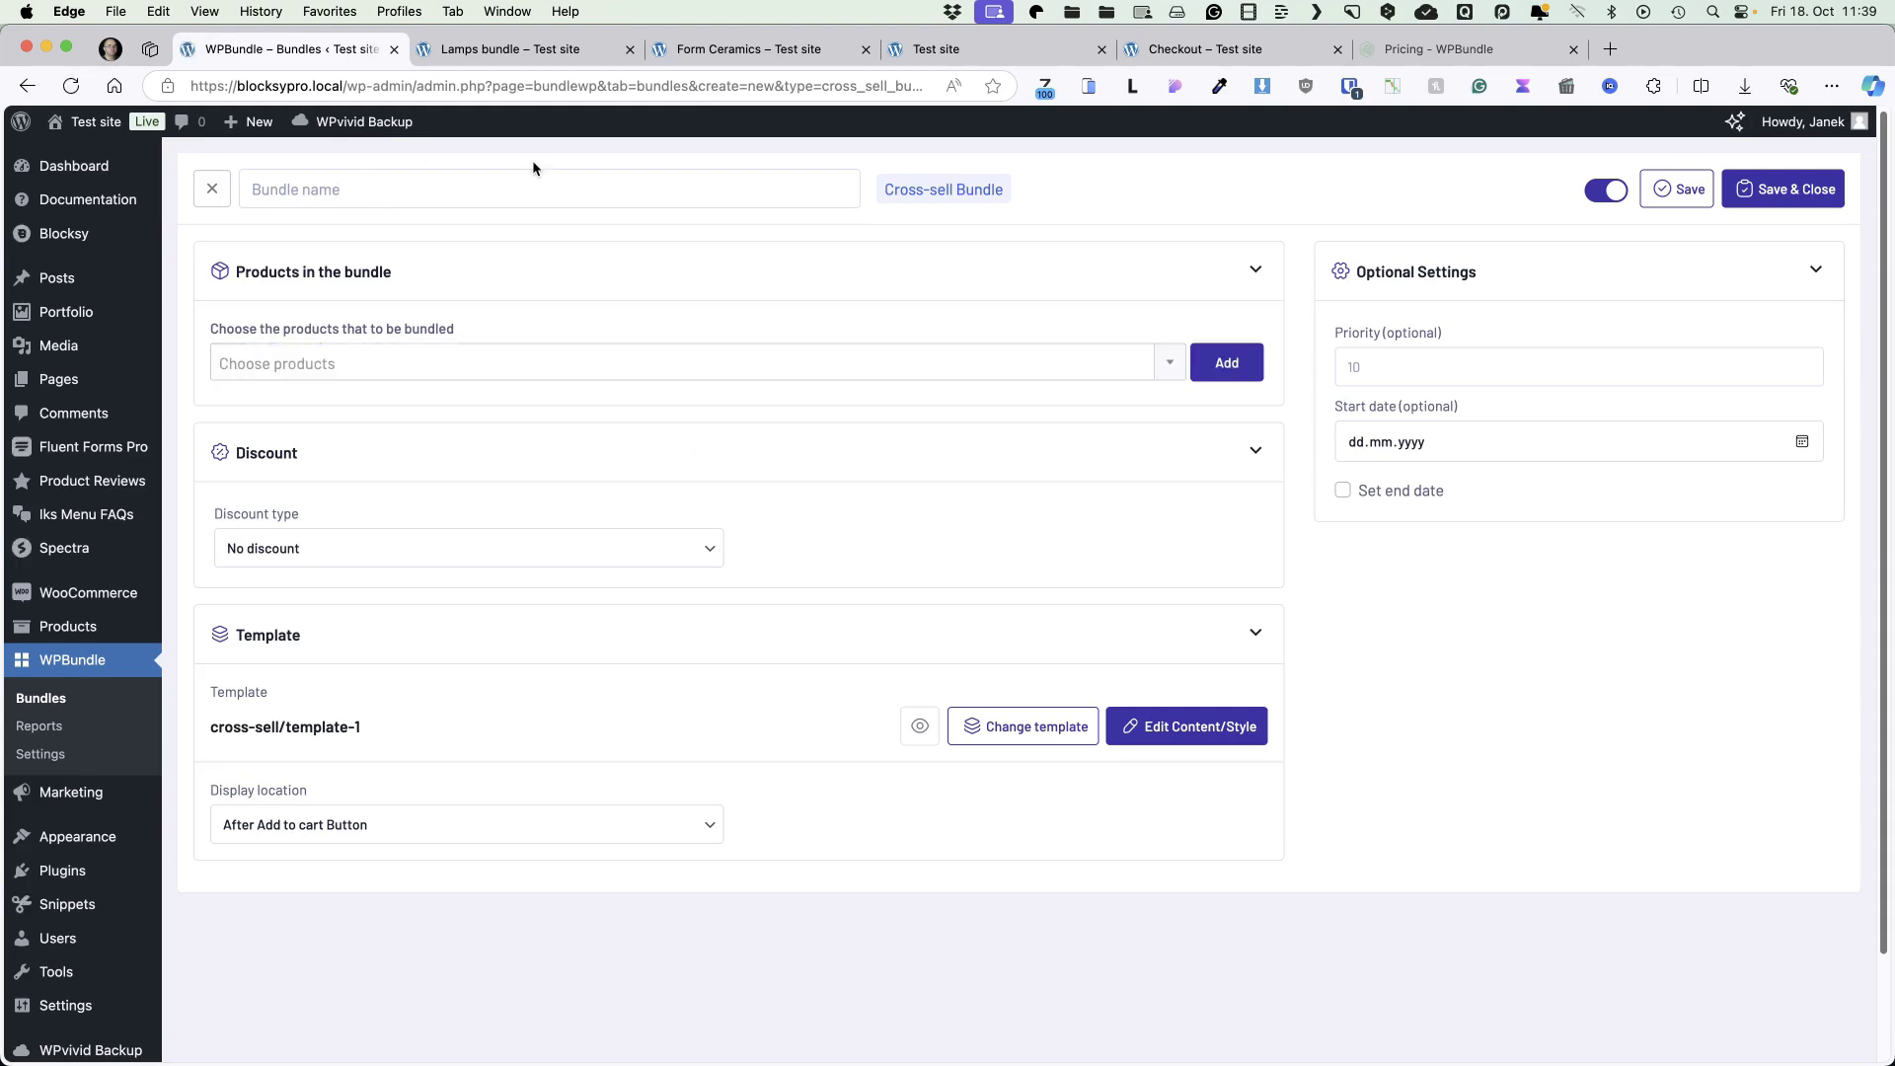
{"action": "left_click", "coordinate": [373, 187]}
{"action": "type", "text": "Form ceramics cross-sells"}
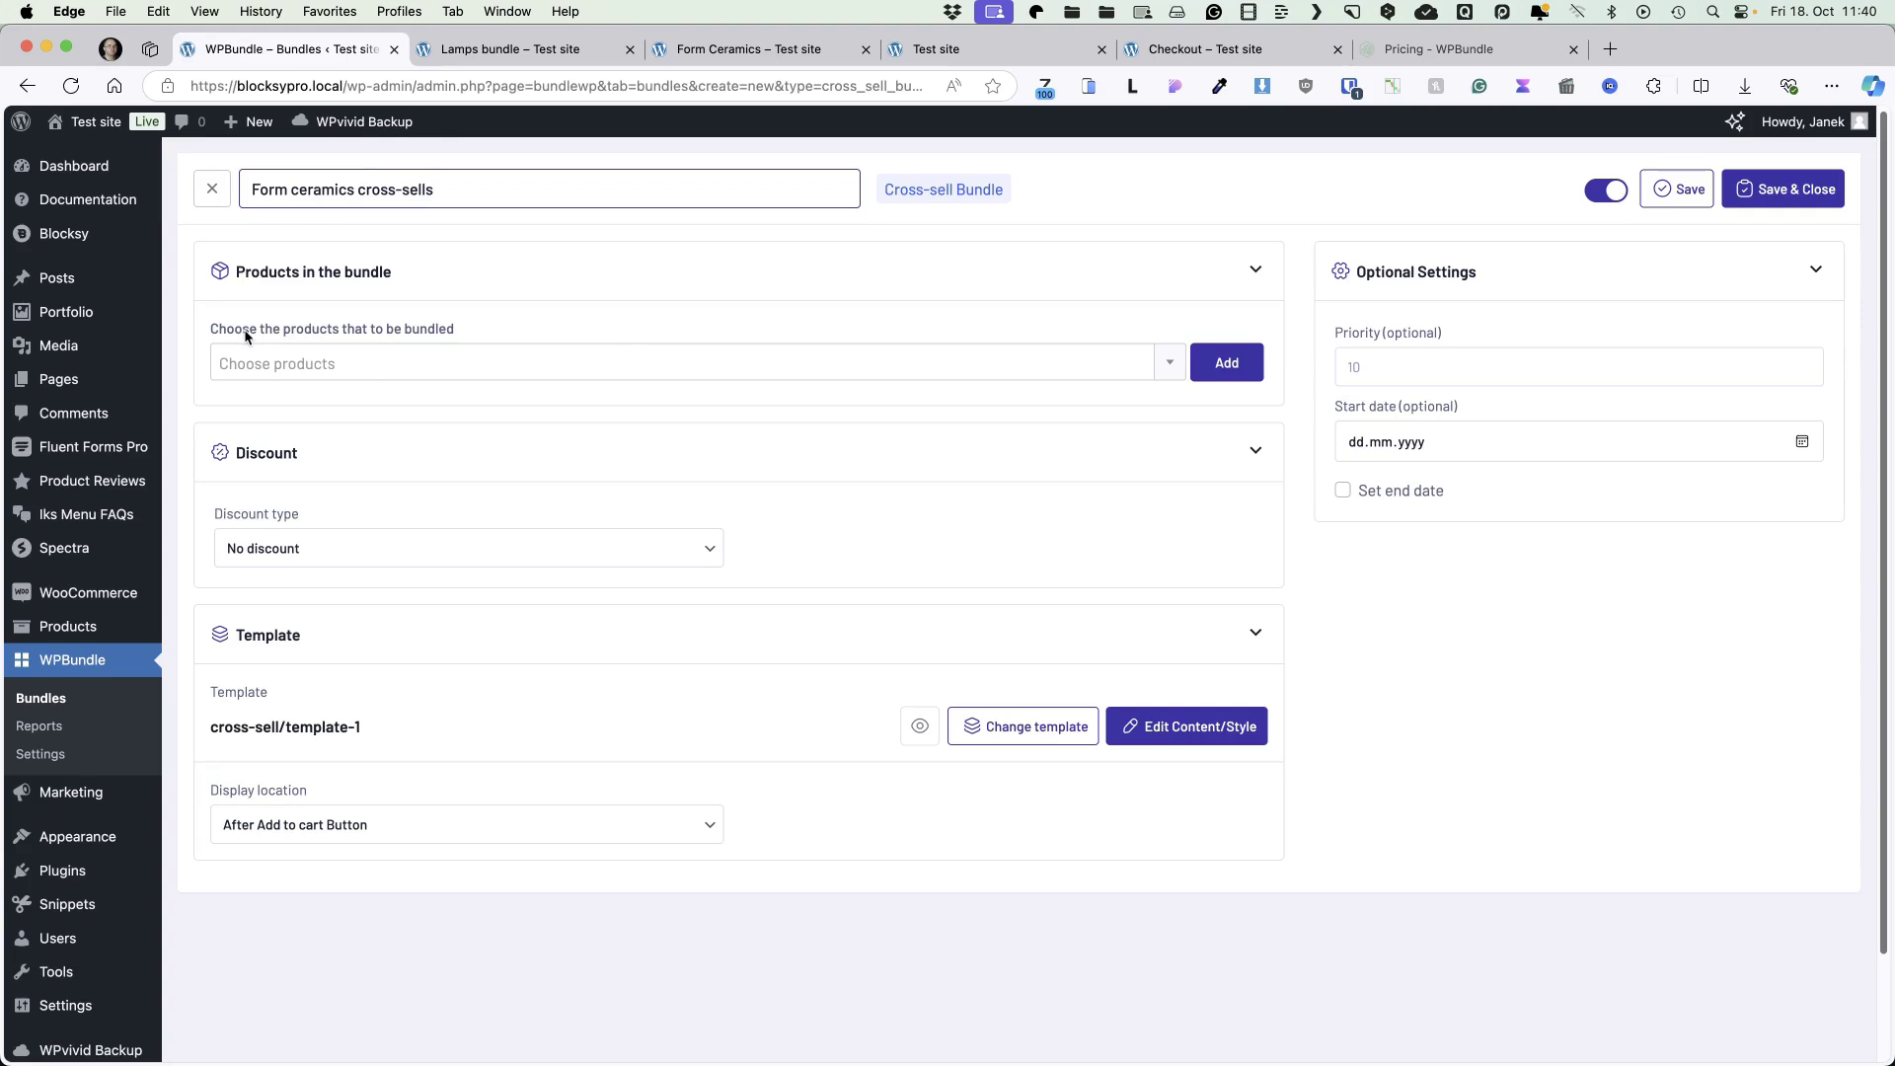
Add the Radius Hausen, Form Ceramics and Elephant Chair products to the cross-sell bundle.
{"action": "left_click", "coordinate": [700, 367]}
{"action": "type", "text": "form"}
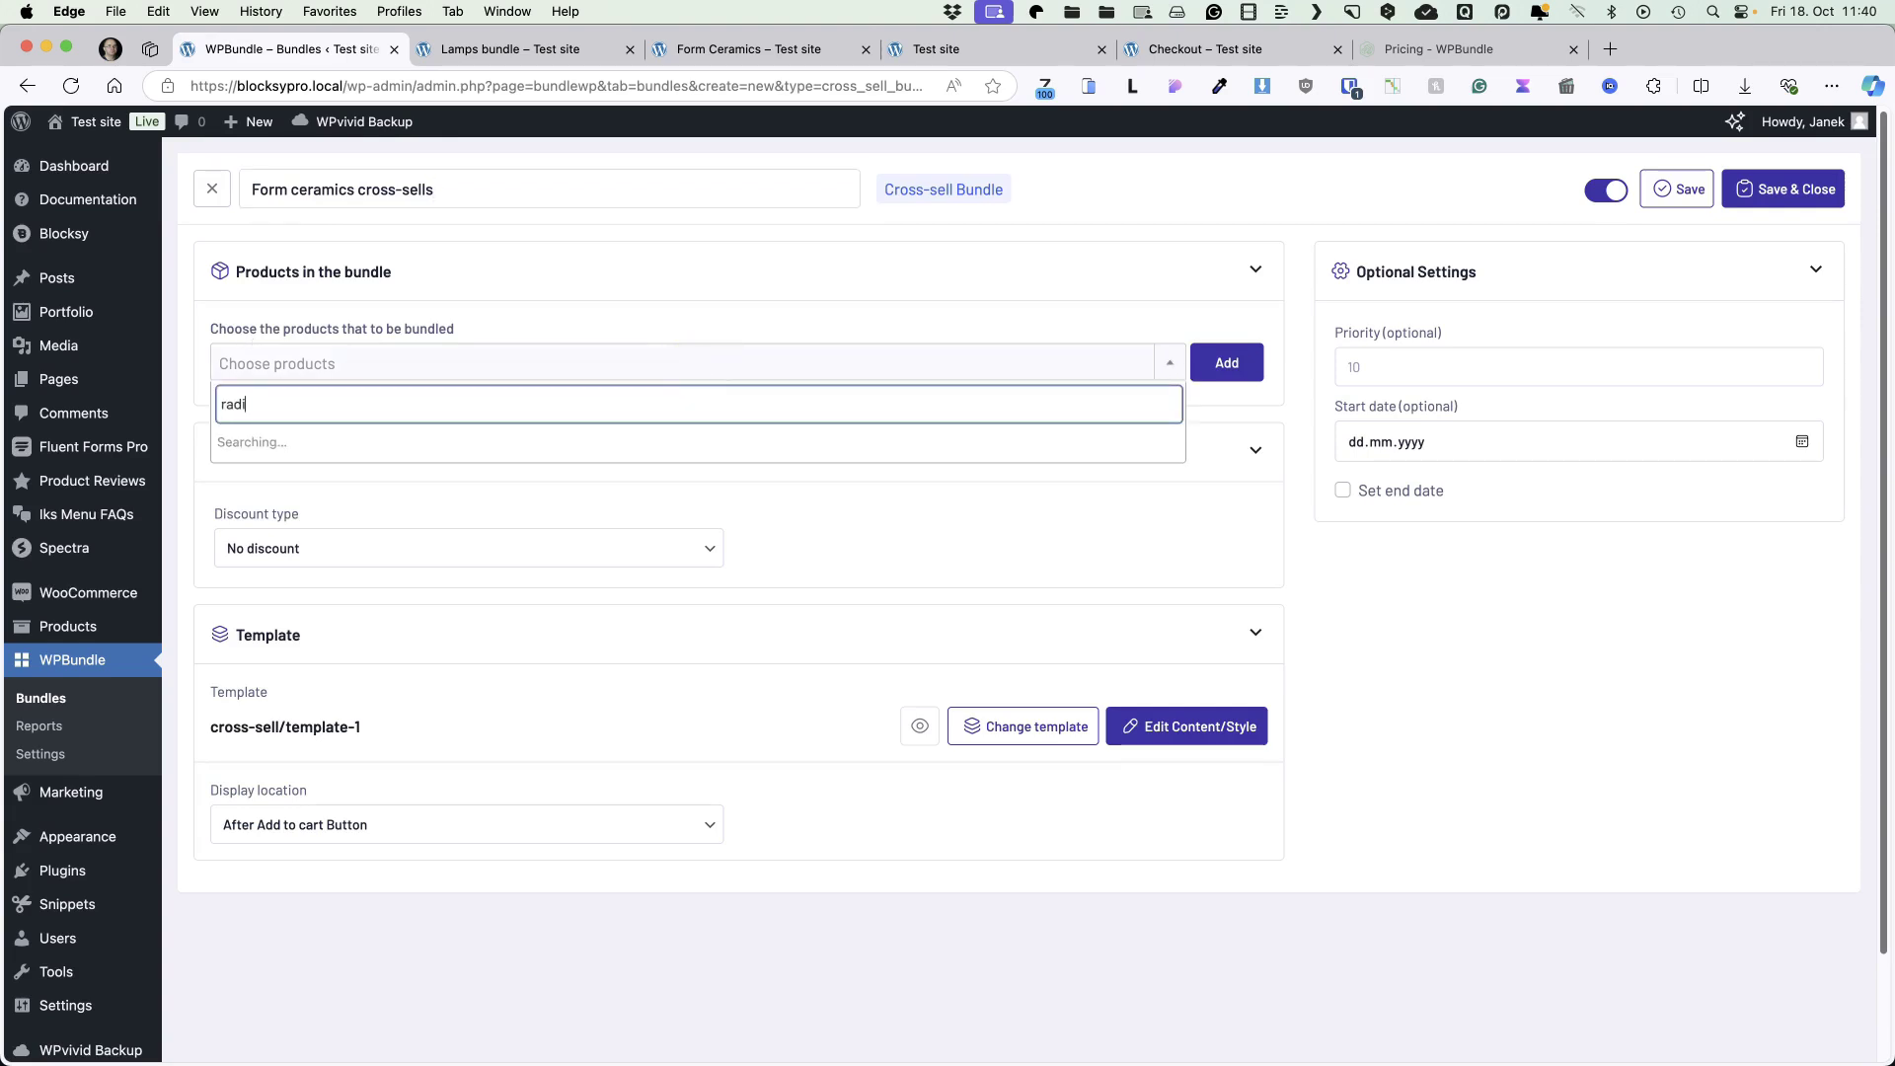
{"action": "left_click", "coordinate": [284, 442]}
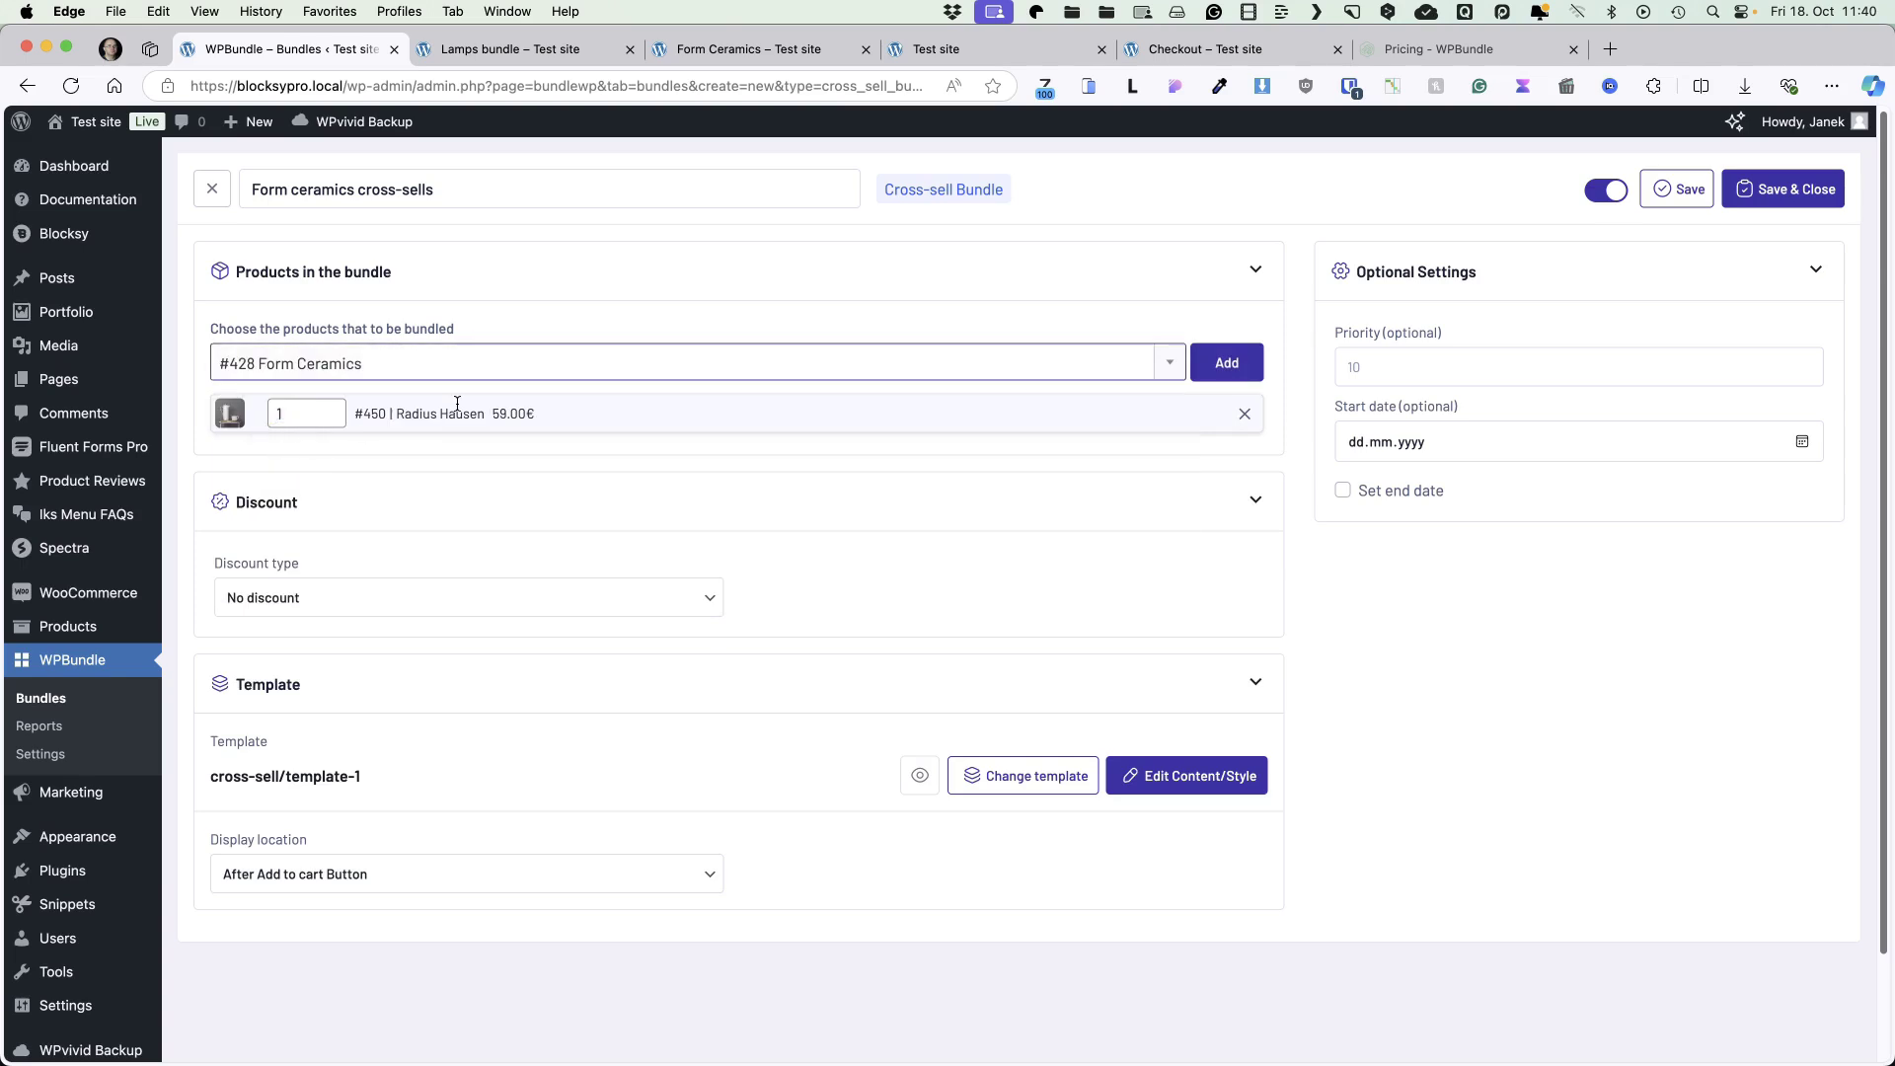
{"action": "left_click", "coordinate": [1205, 382]}
{"action": "left_click", "coordinate": [311, 365]}
{"action": "type", "text": "ele"}
{"action": "left_click", "coordinate": [264, 439]}
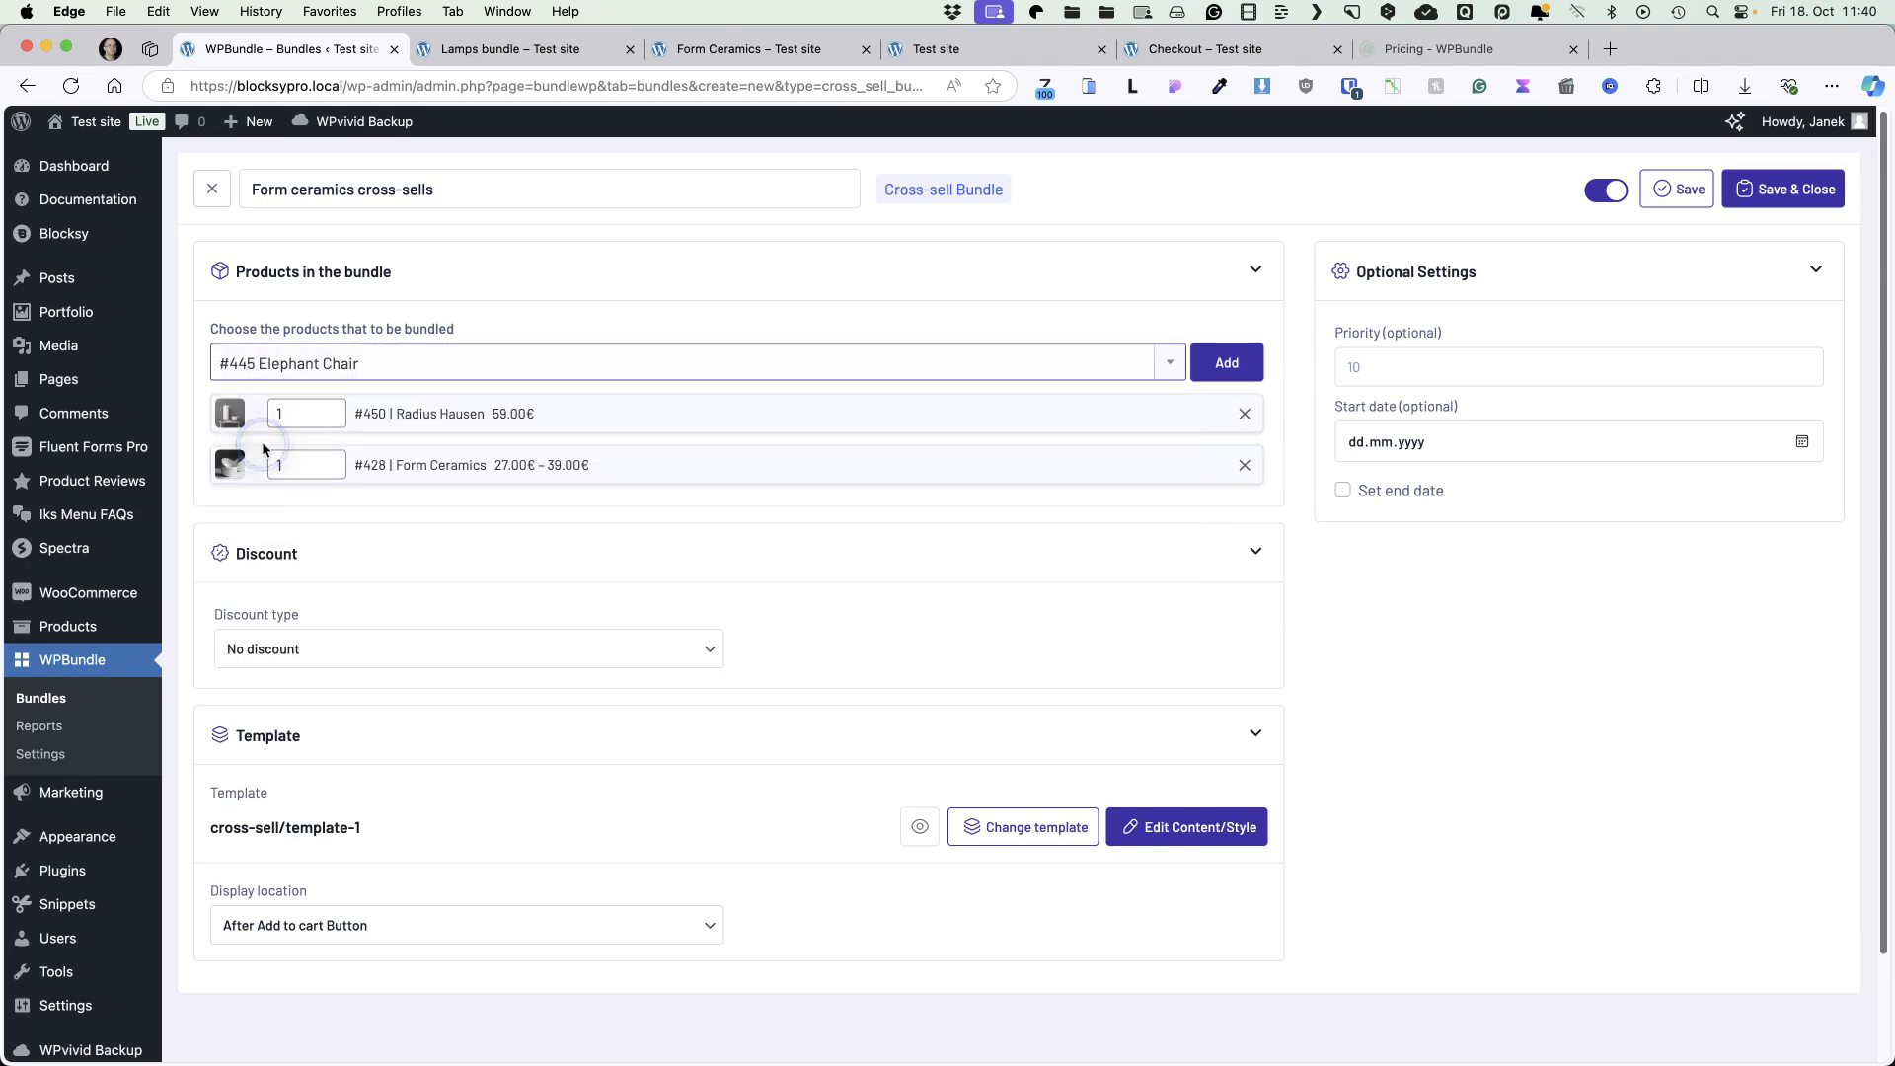
{"action": "left_click", "coordinate": [1213, 360]}
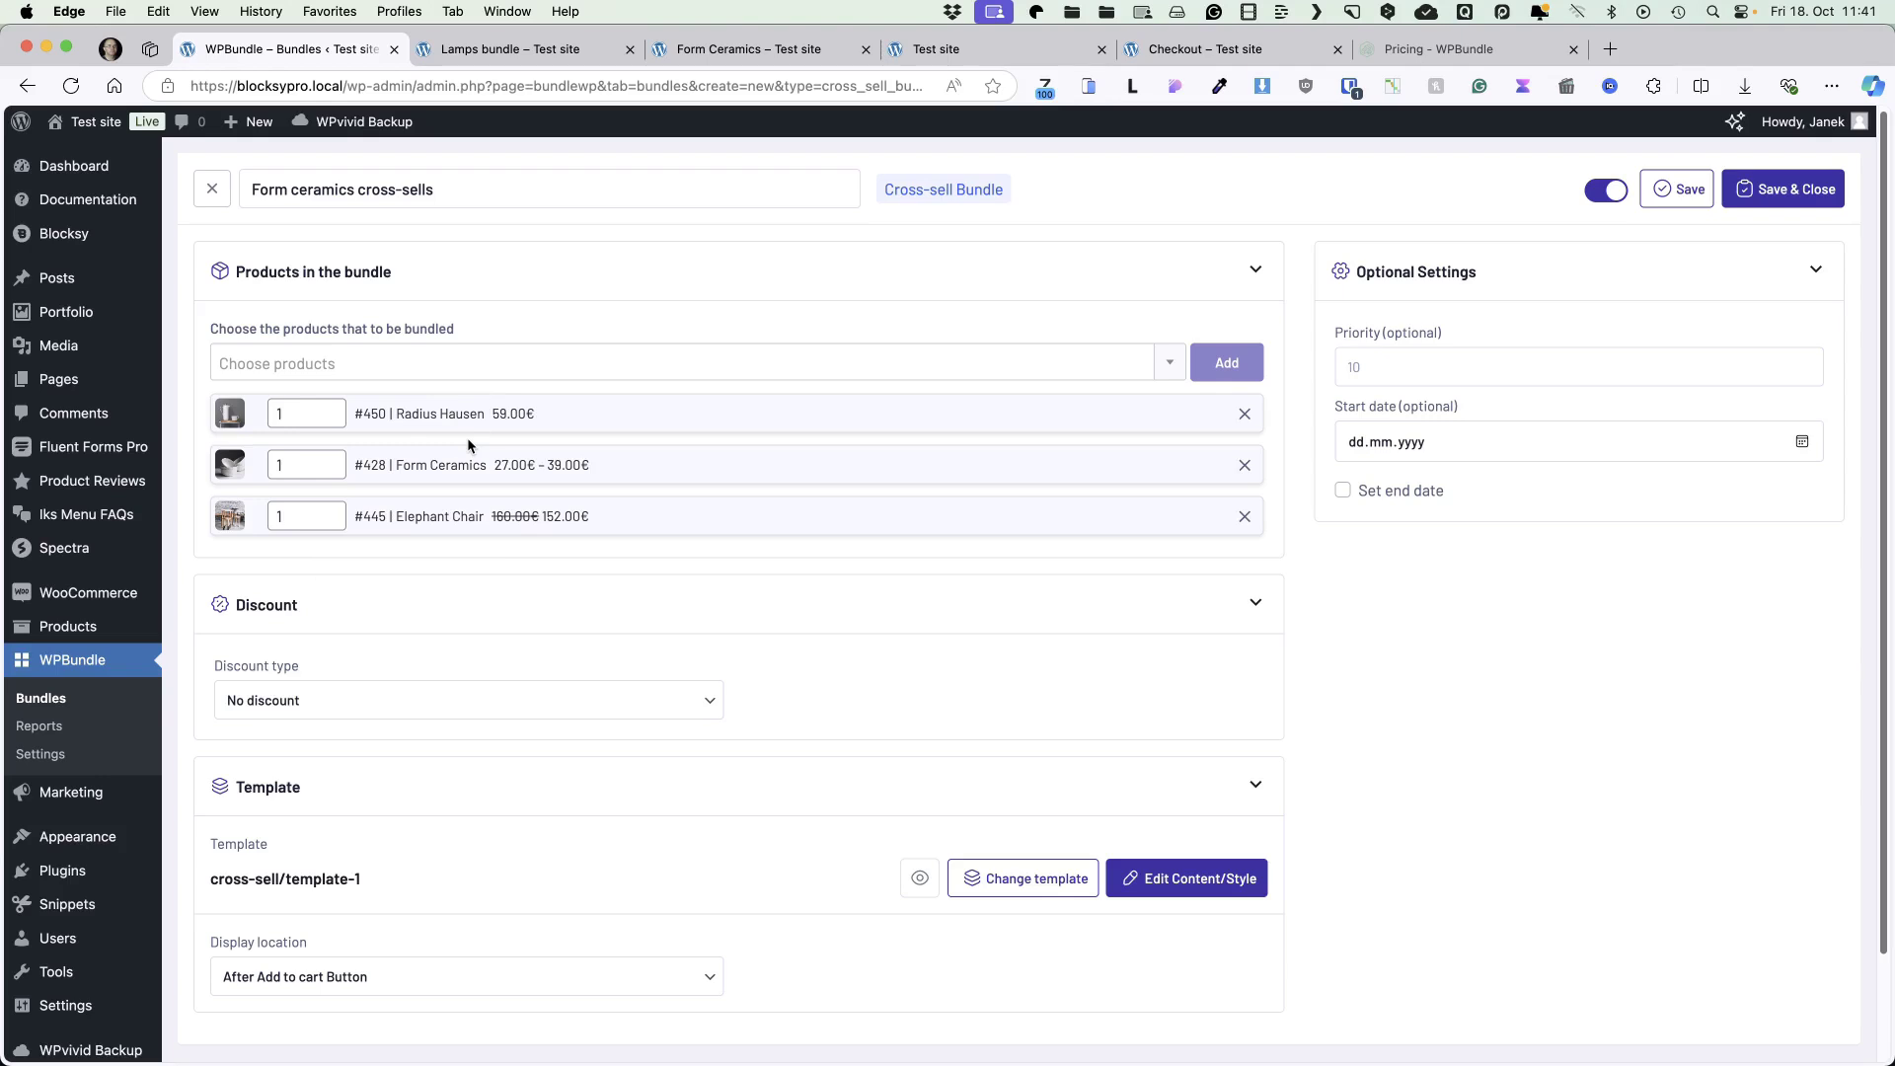
Give the cross-sell bundle a percentage discount with a value of 14.
{"action": "left_click", "coordinate": [314, 701]}
{"action": "left_click", "coordinate": [294, 718]}
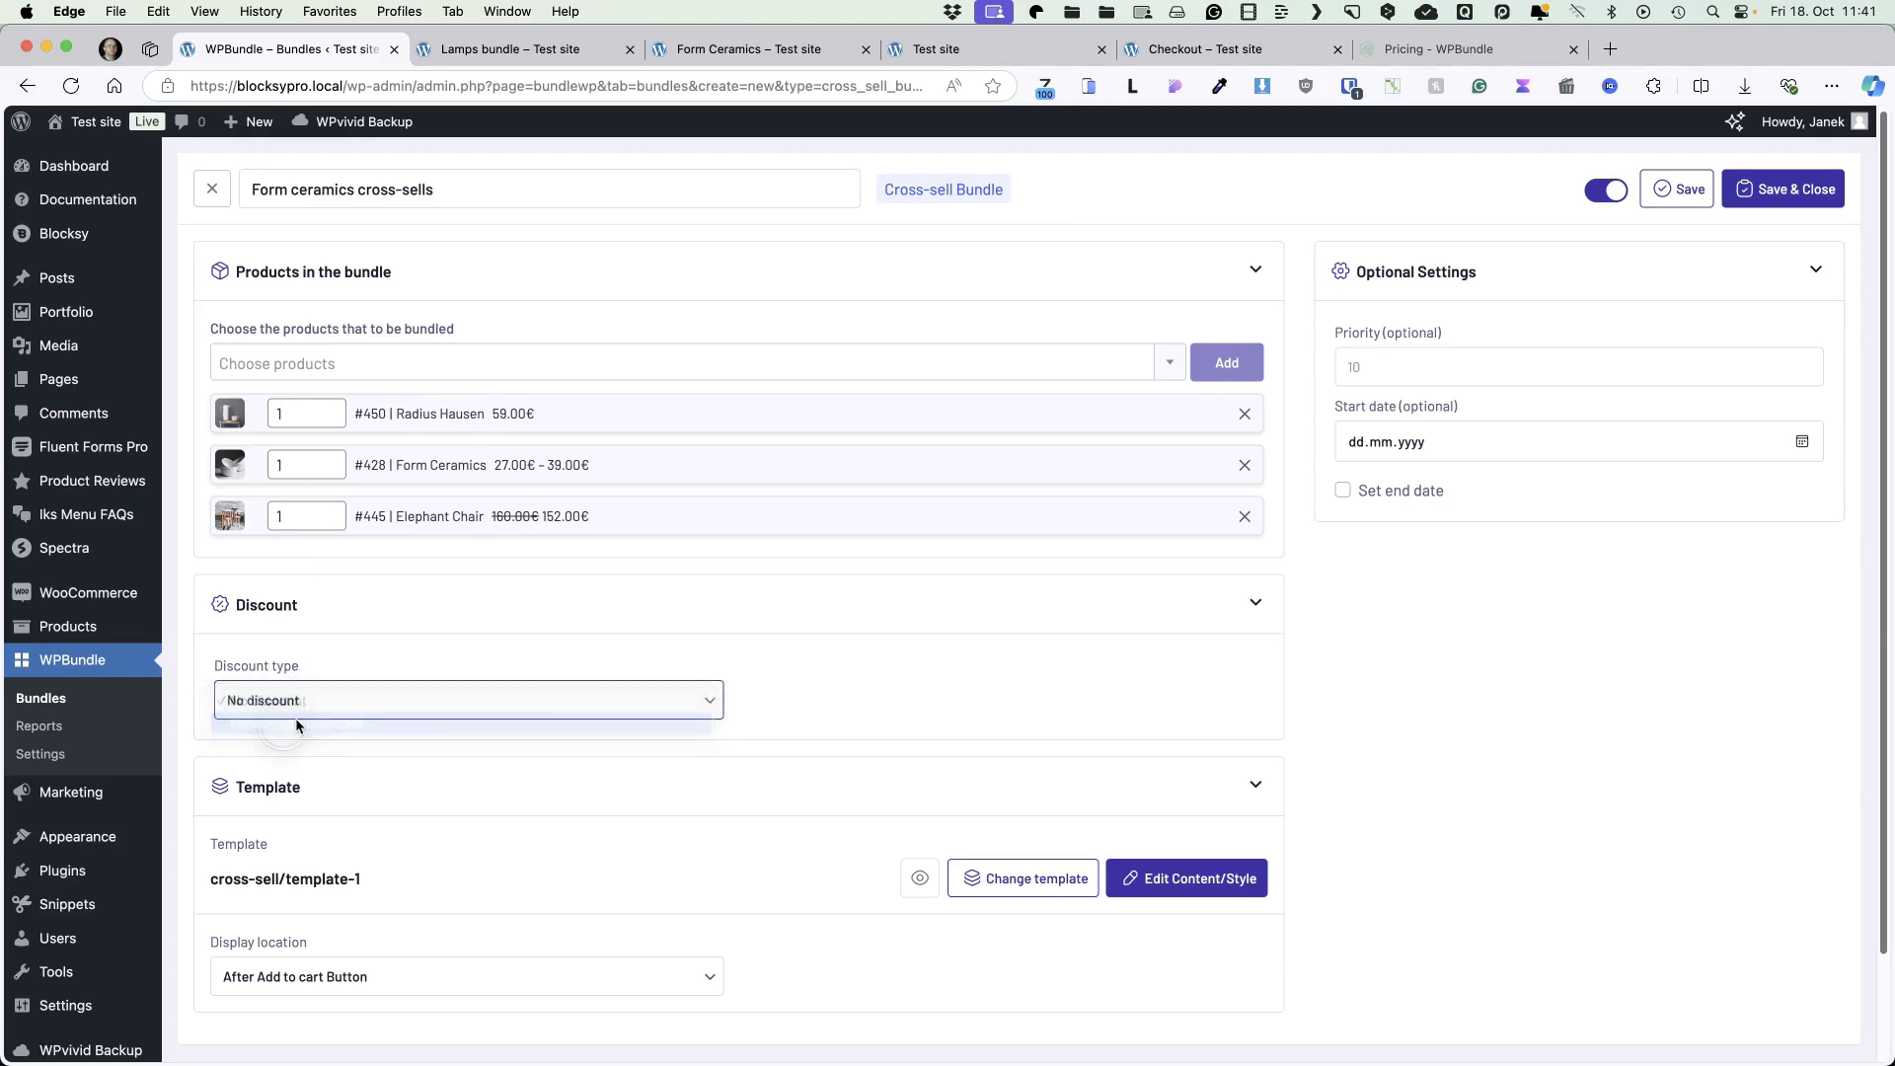
{"action": "left_click", "coordinate": [837, 704]}
{"action": "type", "text": "1"}
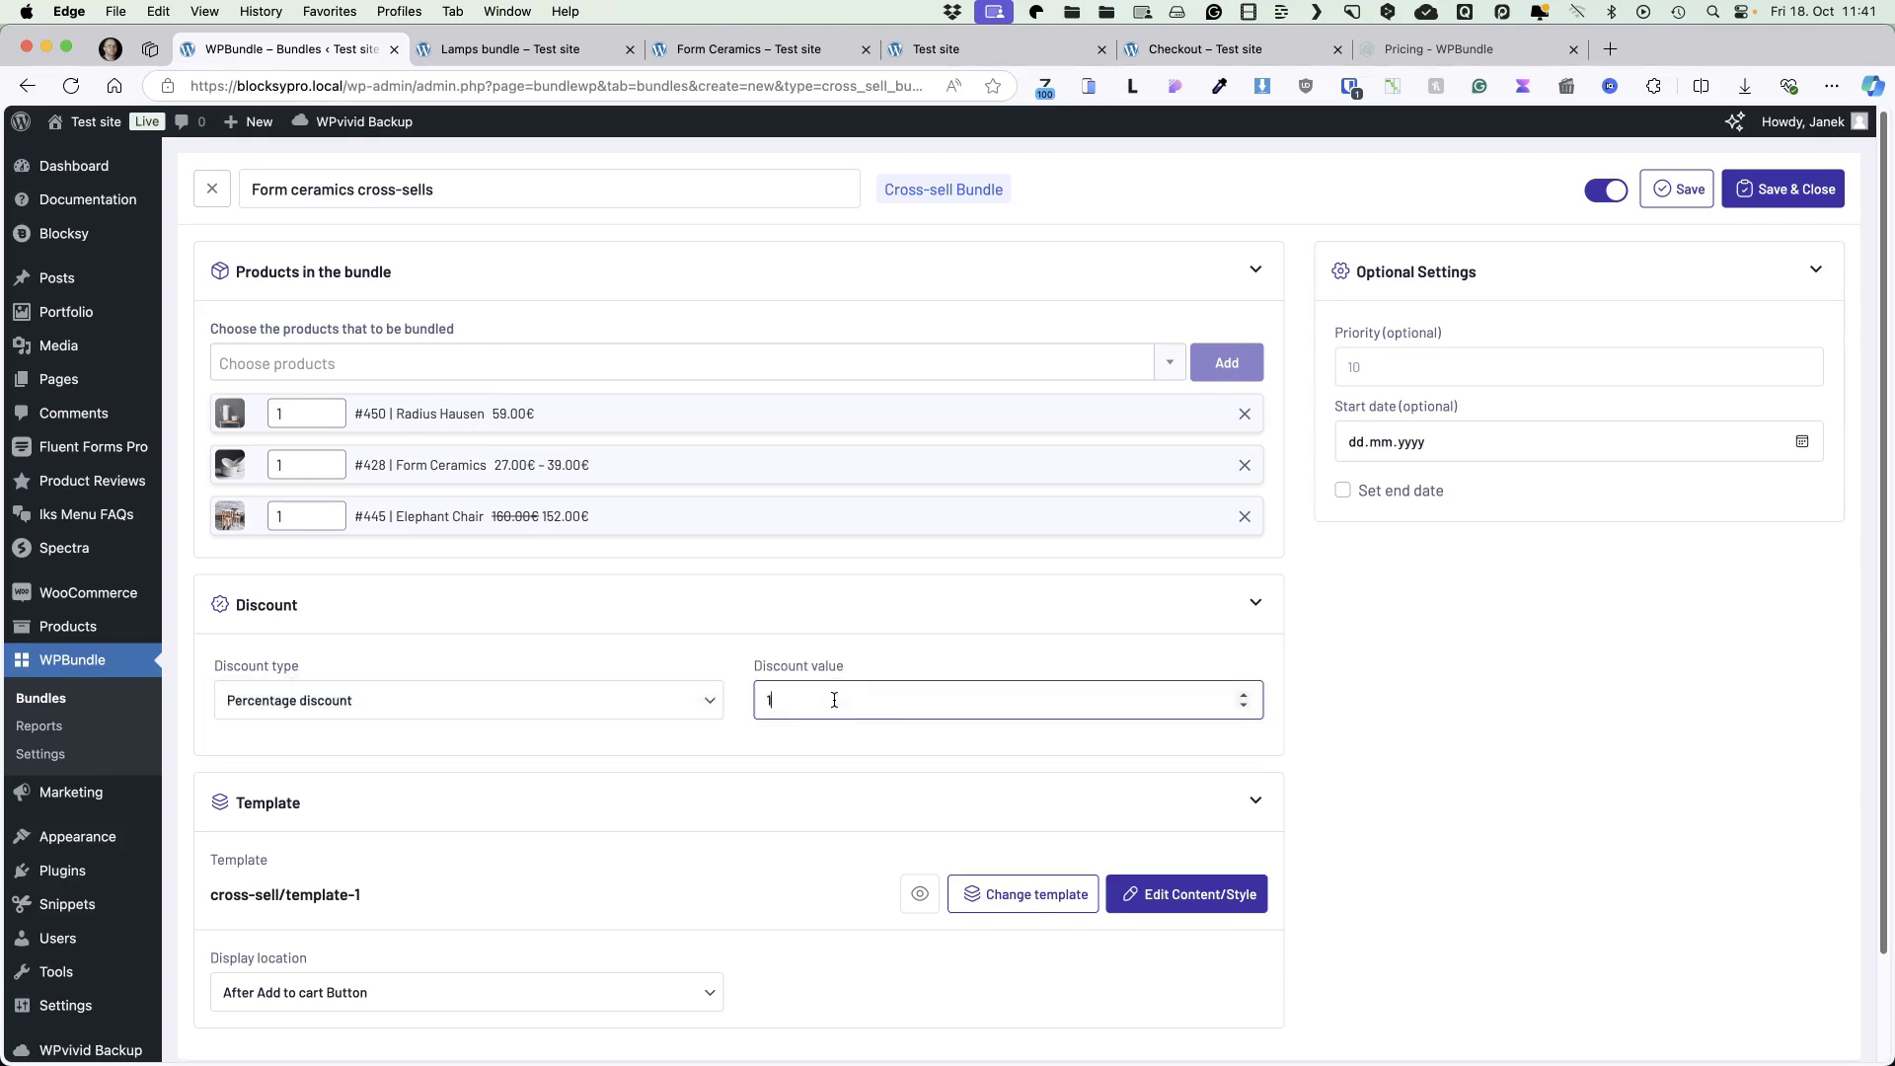
{"action": "type", "text": "4"}
Look over the available cross-sell templates and keep cross-sell/template-1 for the bundle.
{"action": "scroll", "coordinate": [825, 681], "scroll_direction": "down", "scroll_amount": 3}
{"action": "left_click", "coordinate": [1017, 777]}
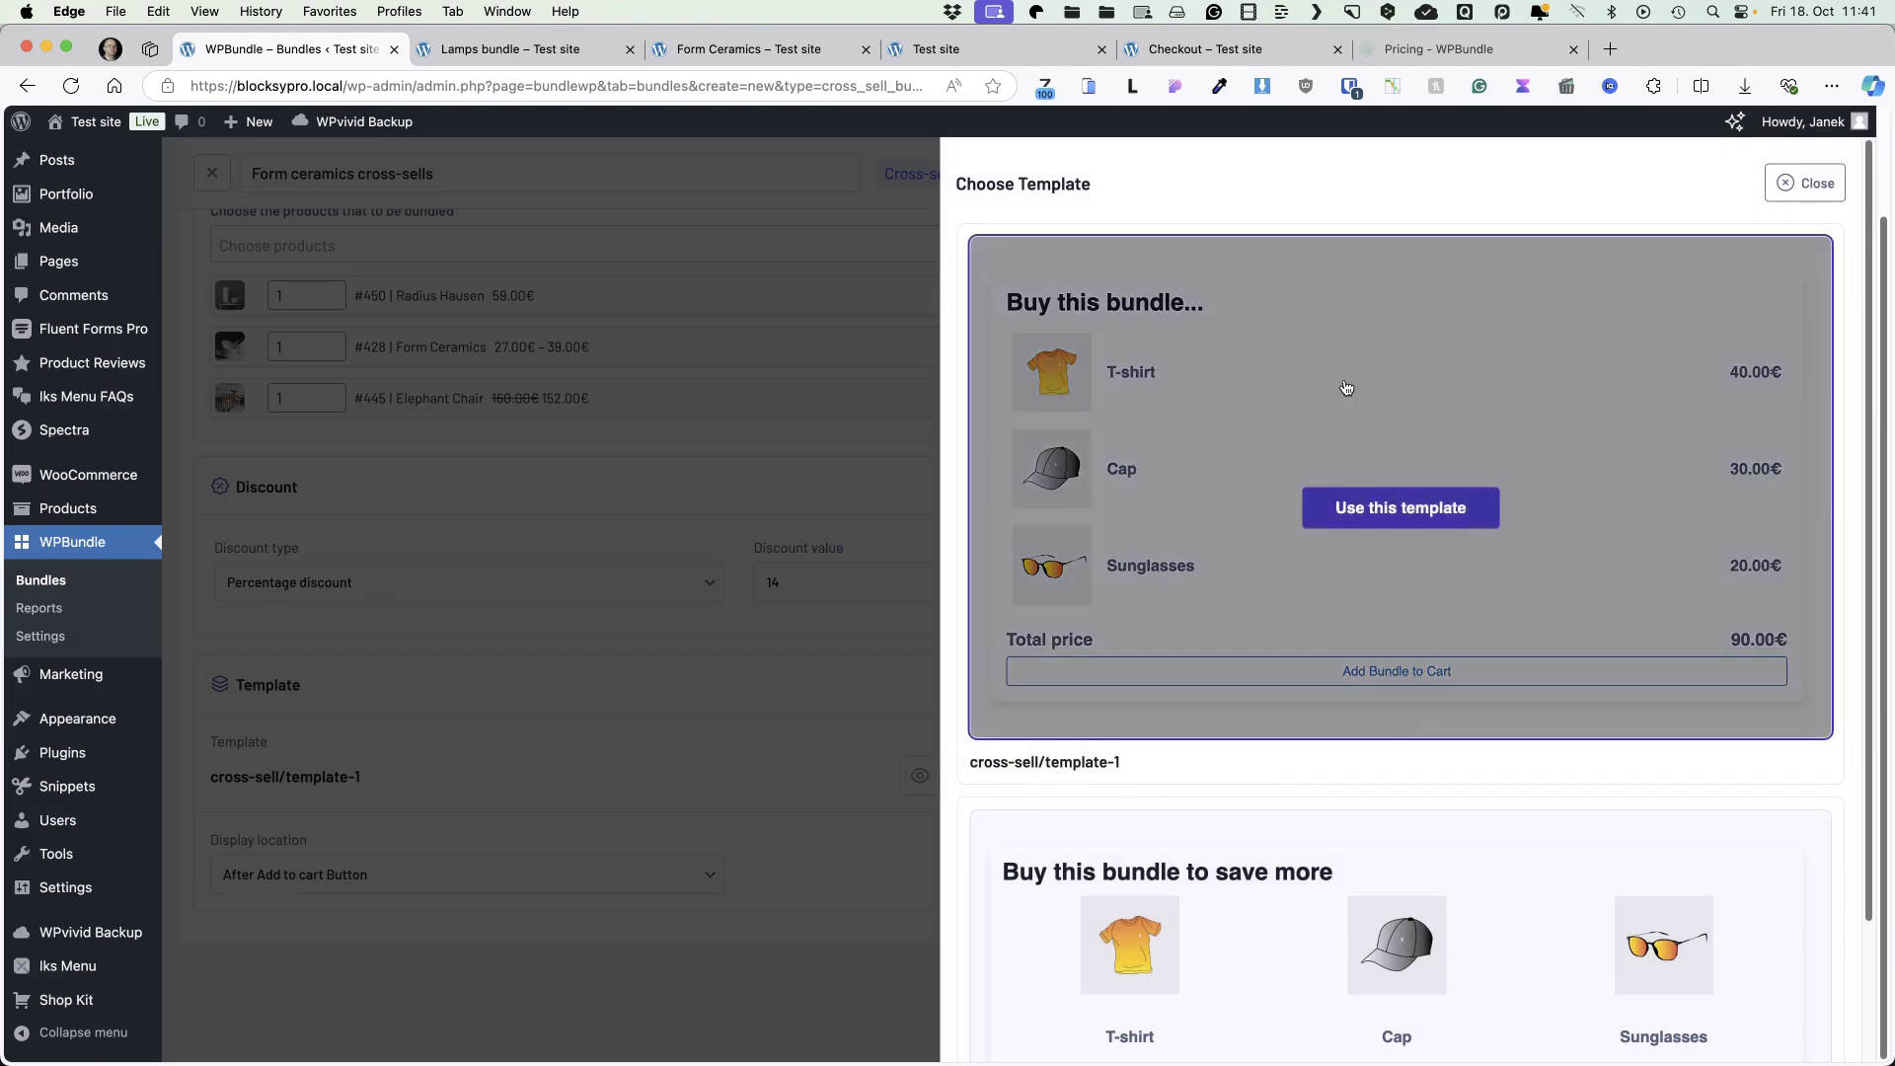
{"action": "scroll", "coordinate": [1345, 387], "scroll_direction": "down", "scroll_amount": 2}
{"action": "left_click", "coordinate": [1386, 312]}
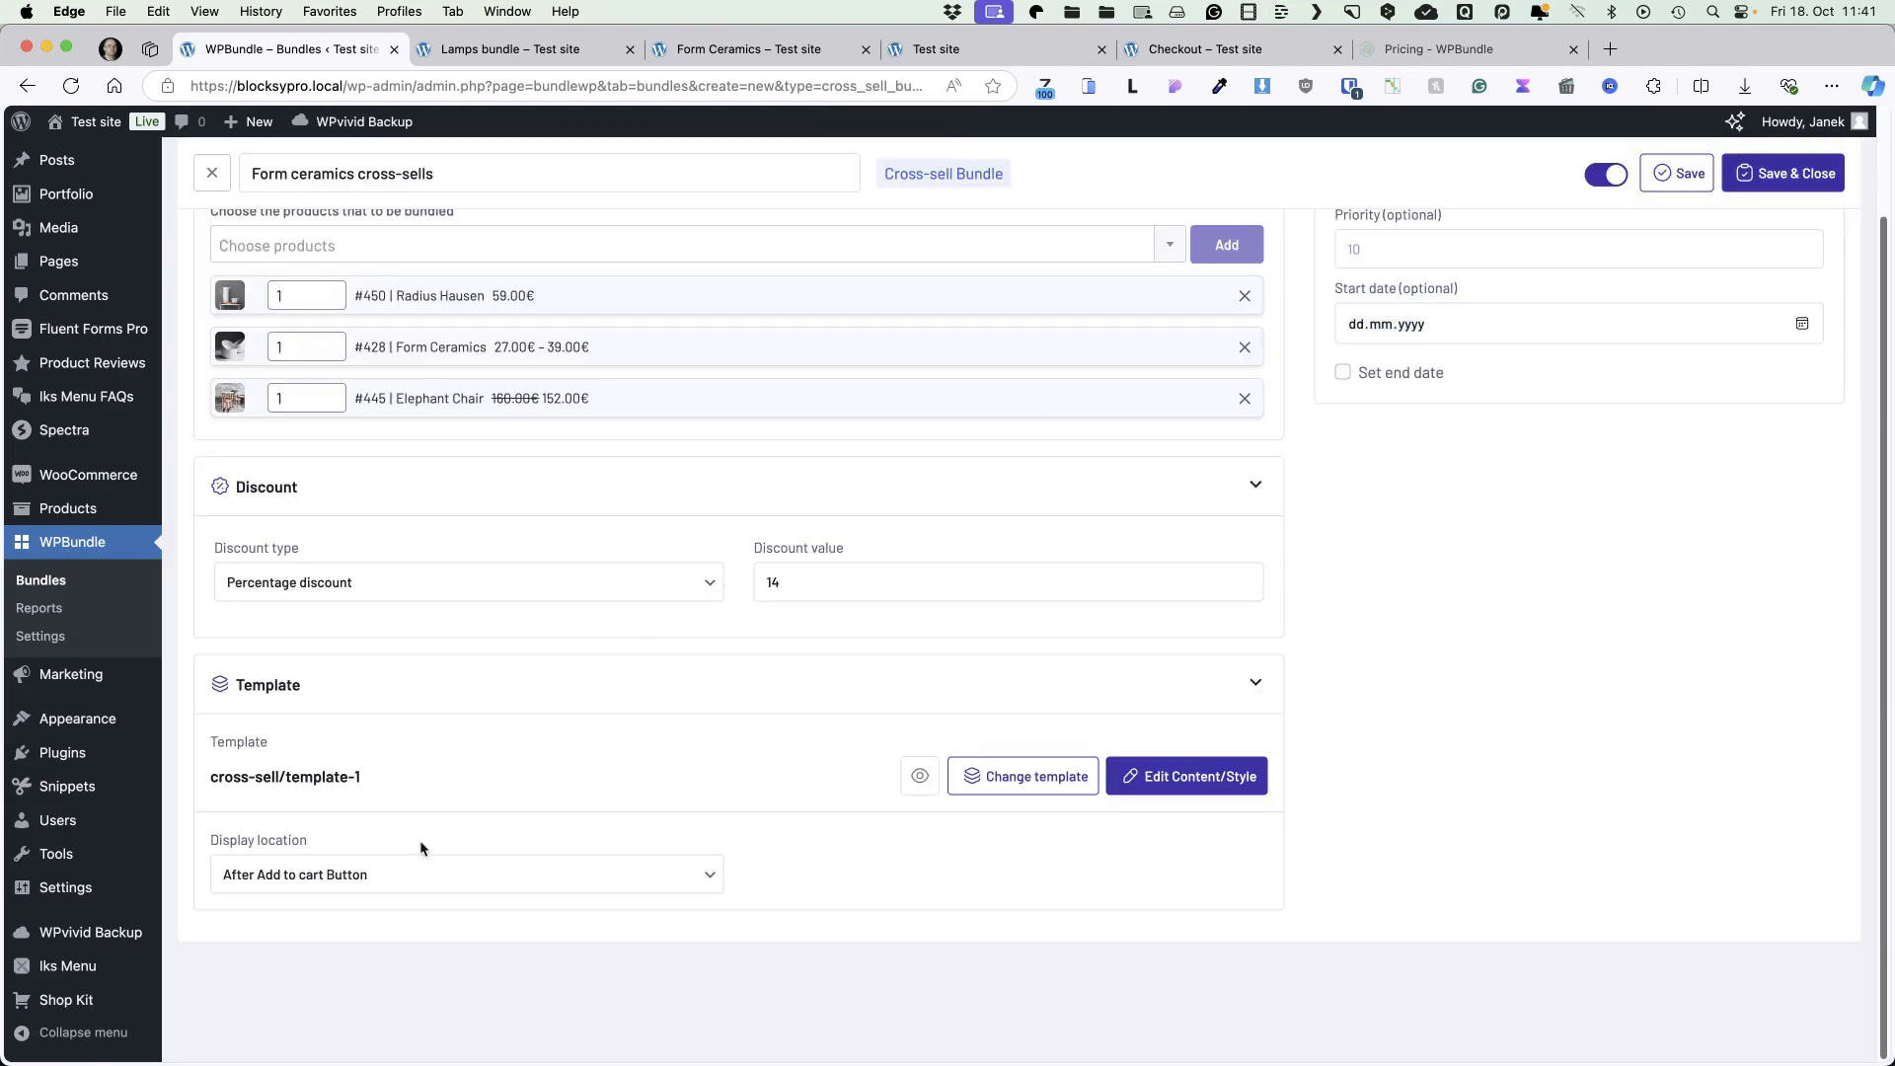
Set the discount value to 15 and the bundle's display location to Before Add to cart Button.
{"action": "left_click", "coordinate": [1248, 576]}
{"action": "left_click", "coordinate": [873, 980]}
{"action": "left_click", "coordinate": [293, 883]}
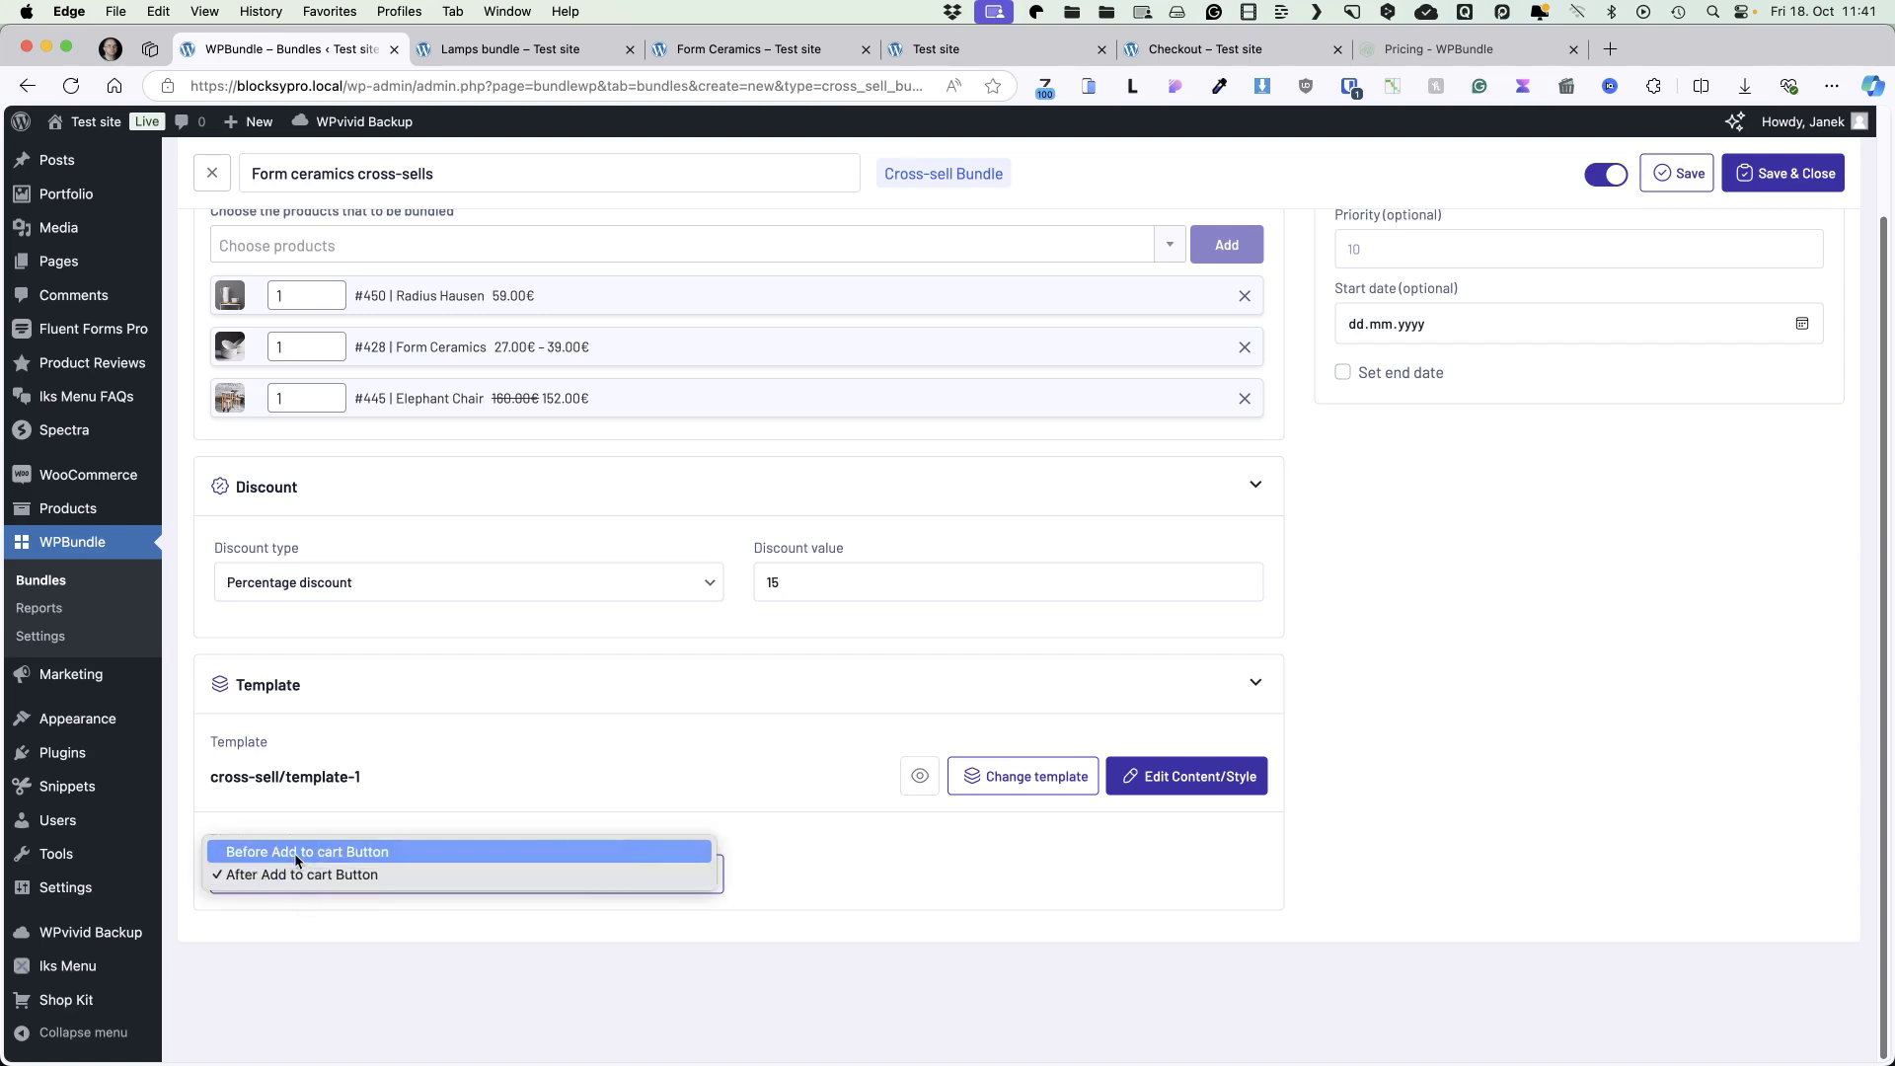
{"action": "left_click", "coordinate": [294, 850]}
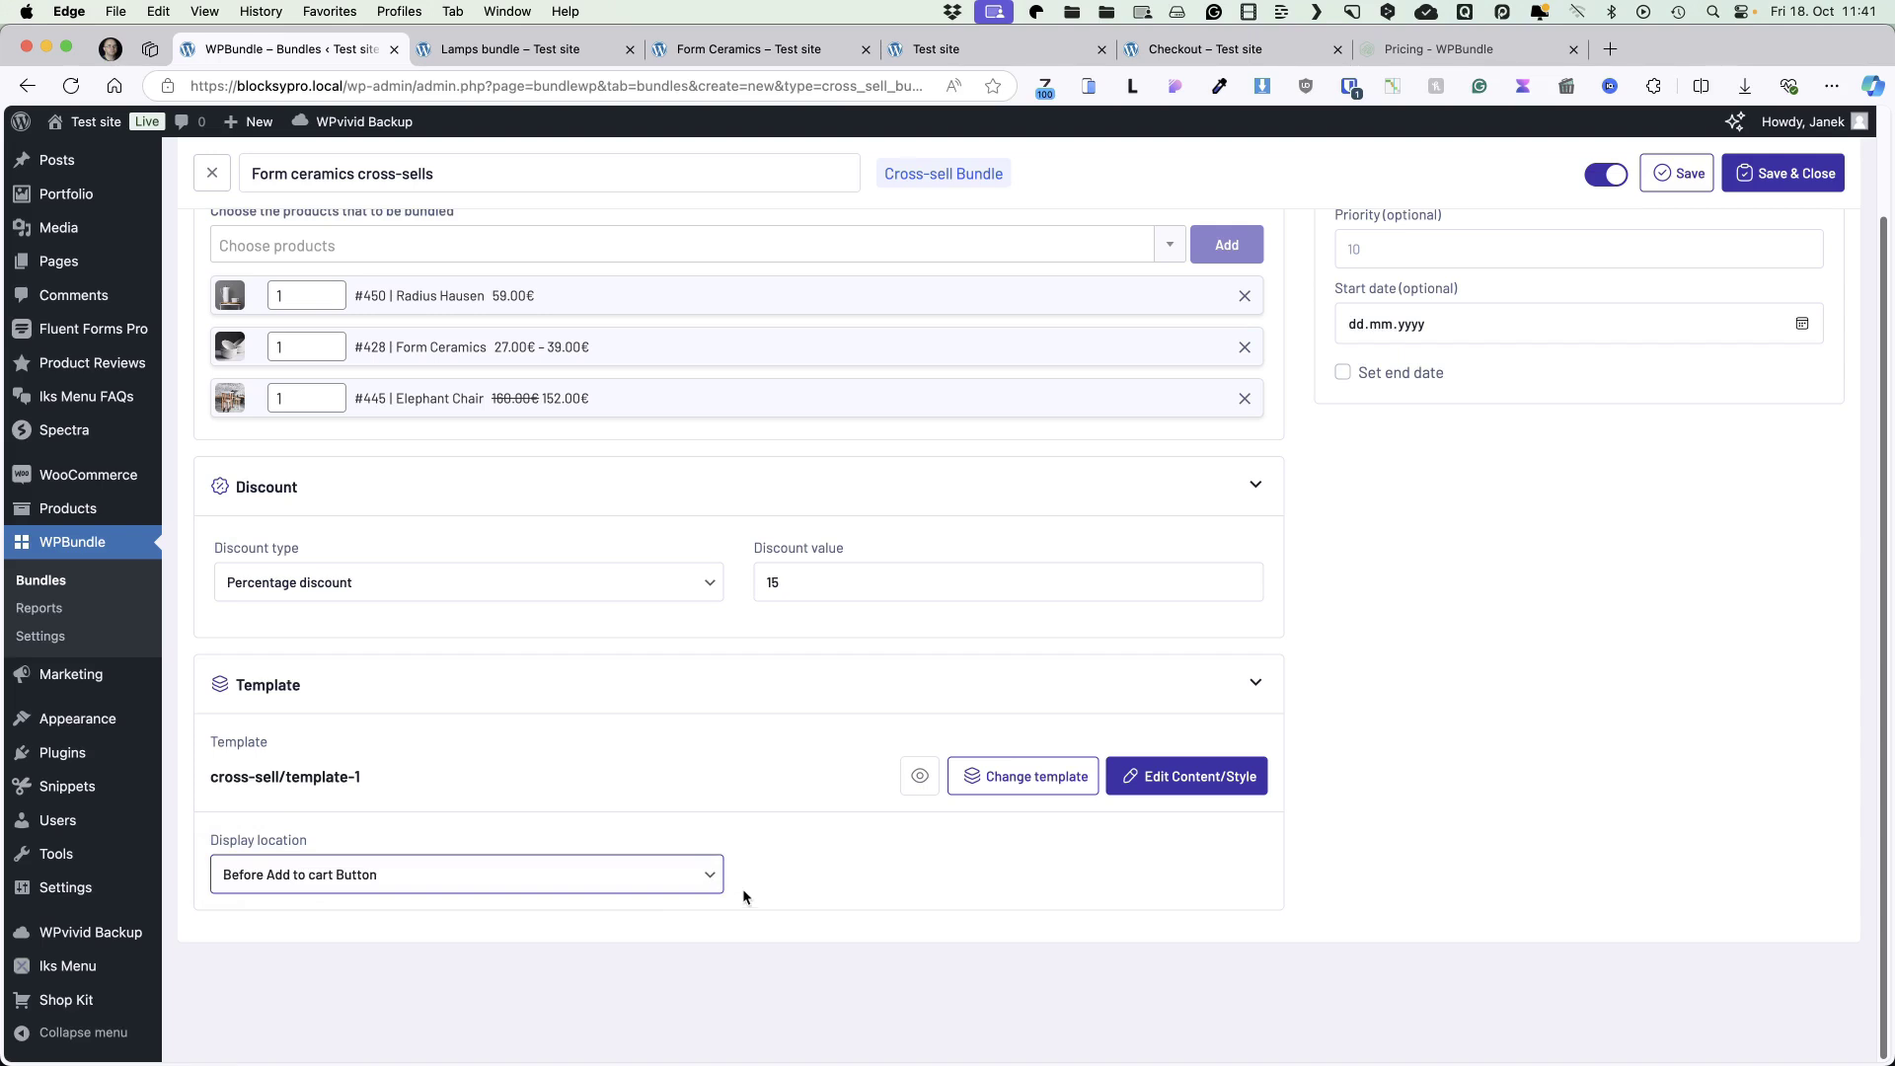
Check the end date option, leave it disabled, and save and close the cross-sell bundle.
{"action": "scroll", "coordinate": [1348, 775], "scroll_direction": "up", "scroll_amount": 2}
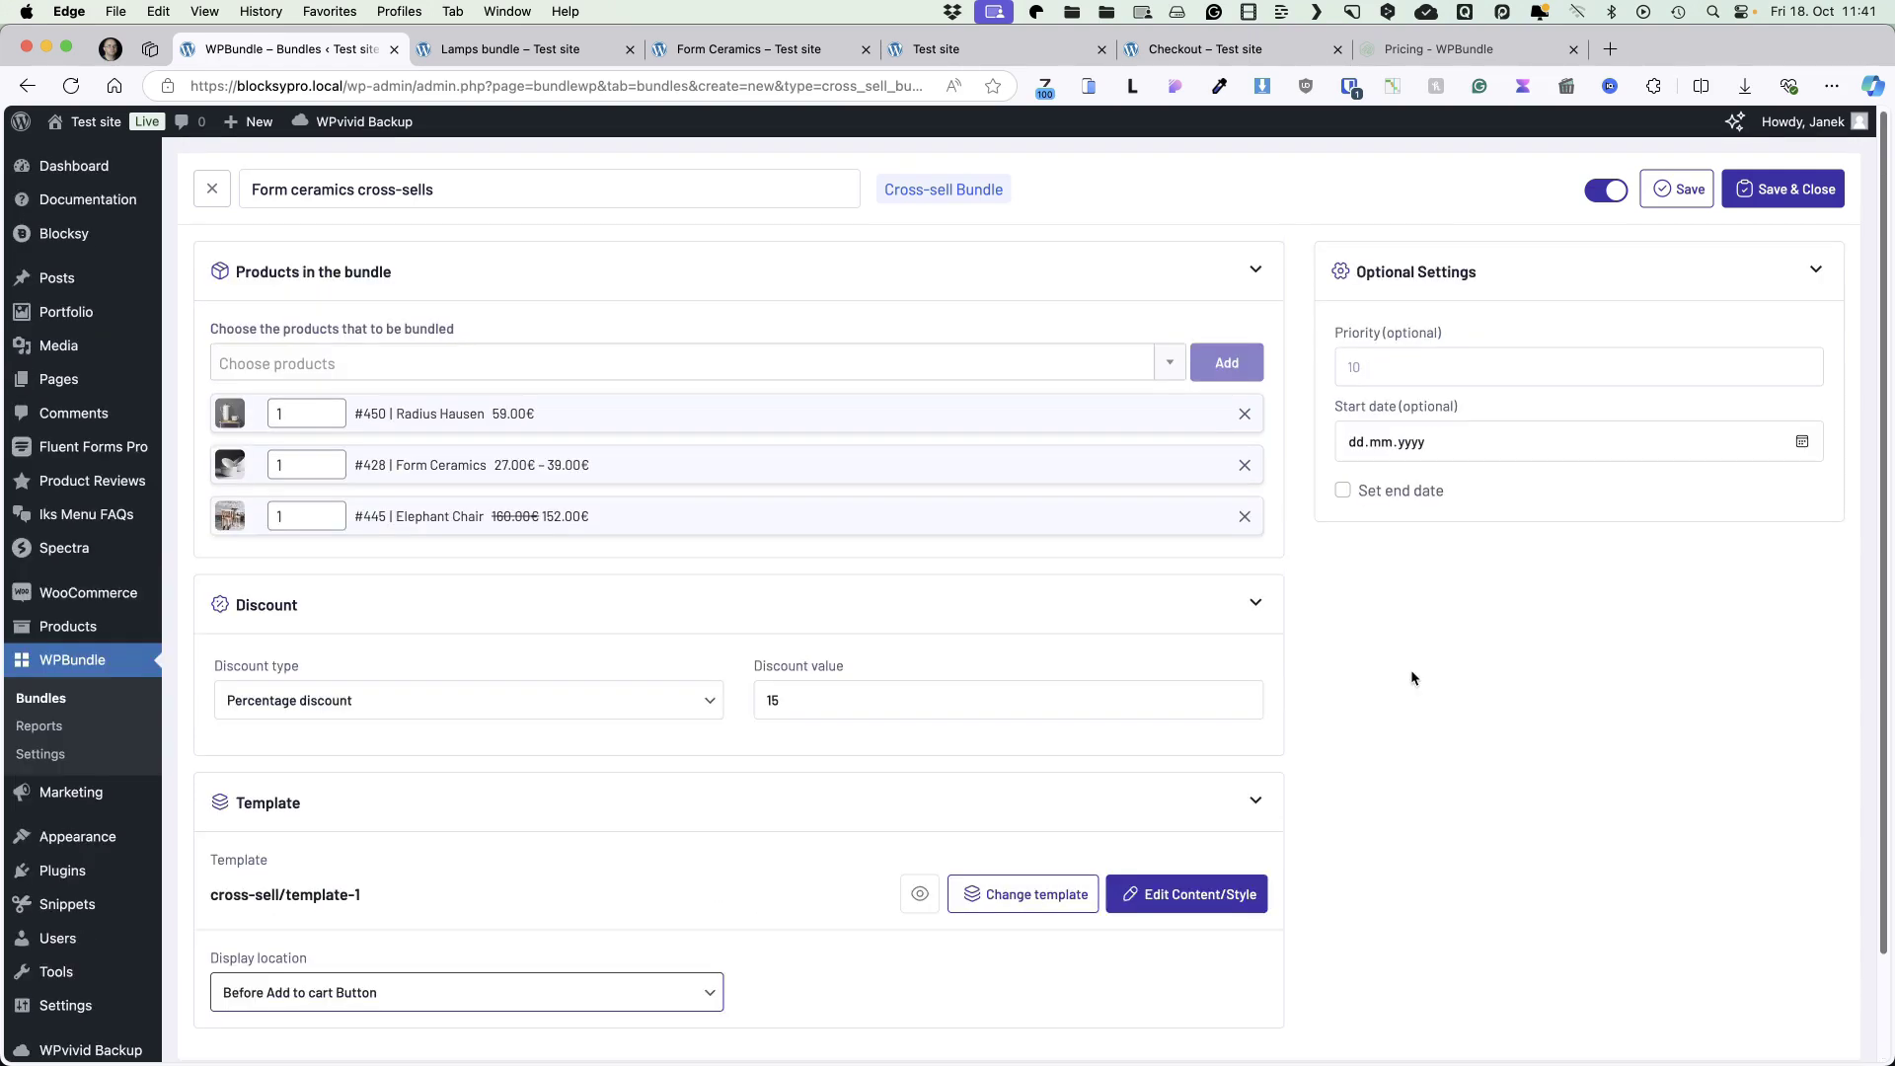
{"action": "left_click", "coordinate": [1343, 493]}
{"action": "left_click", "coordinate": [1344, 493]}
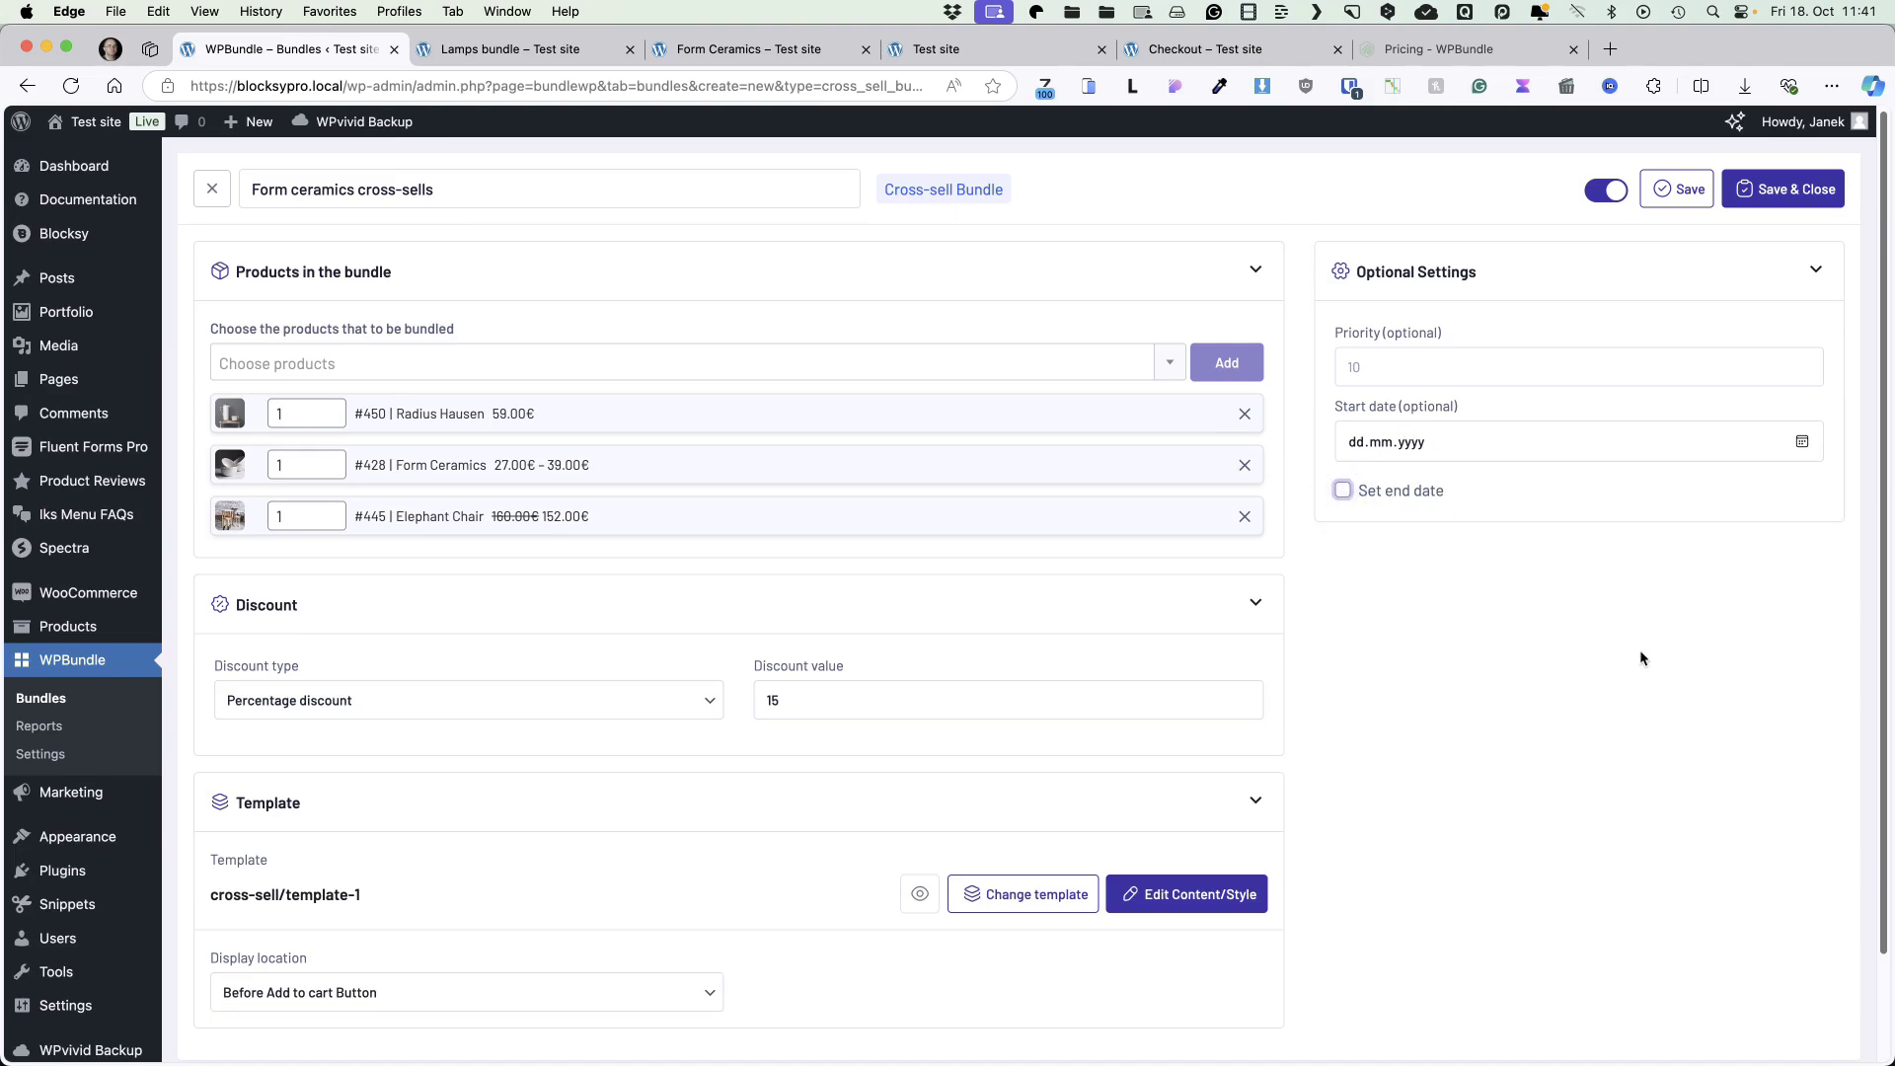
{"action": "left_click", "coordinate": [1776, 195]}
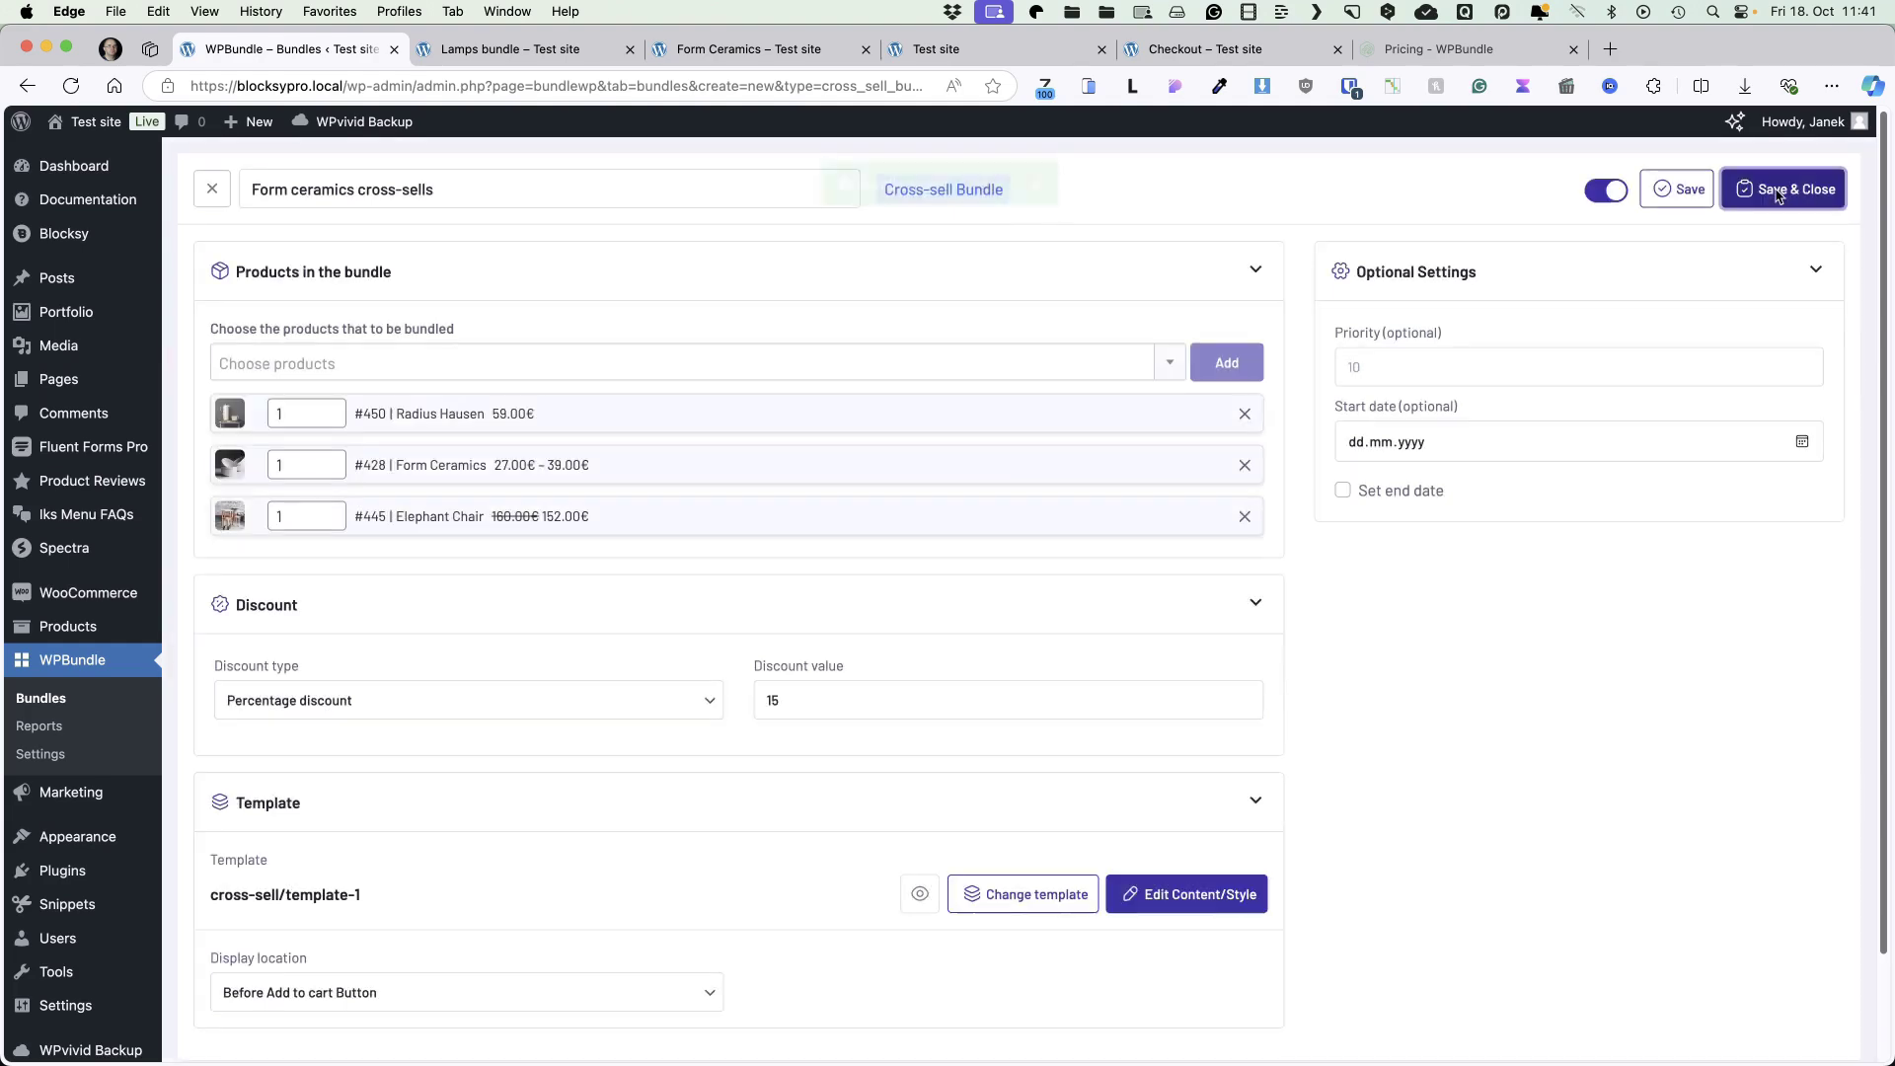
Open the Form Ceramics product on the storefront and examine its cross-sell bundle offer and the page below.
{"action": "left_click", "coordinate": [691, 48]}
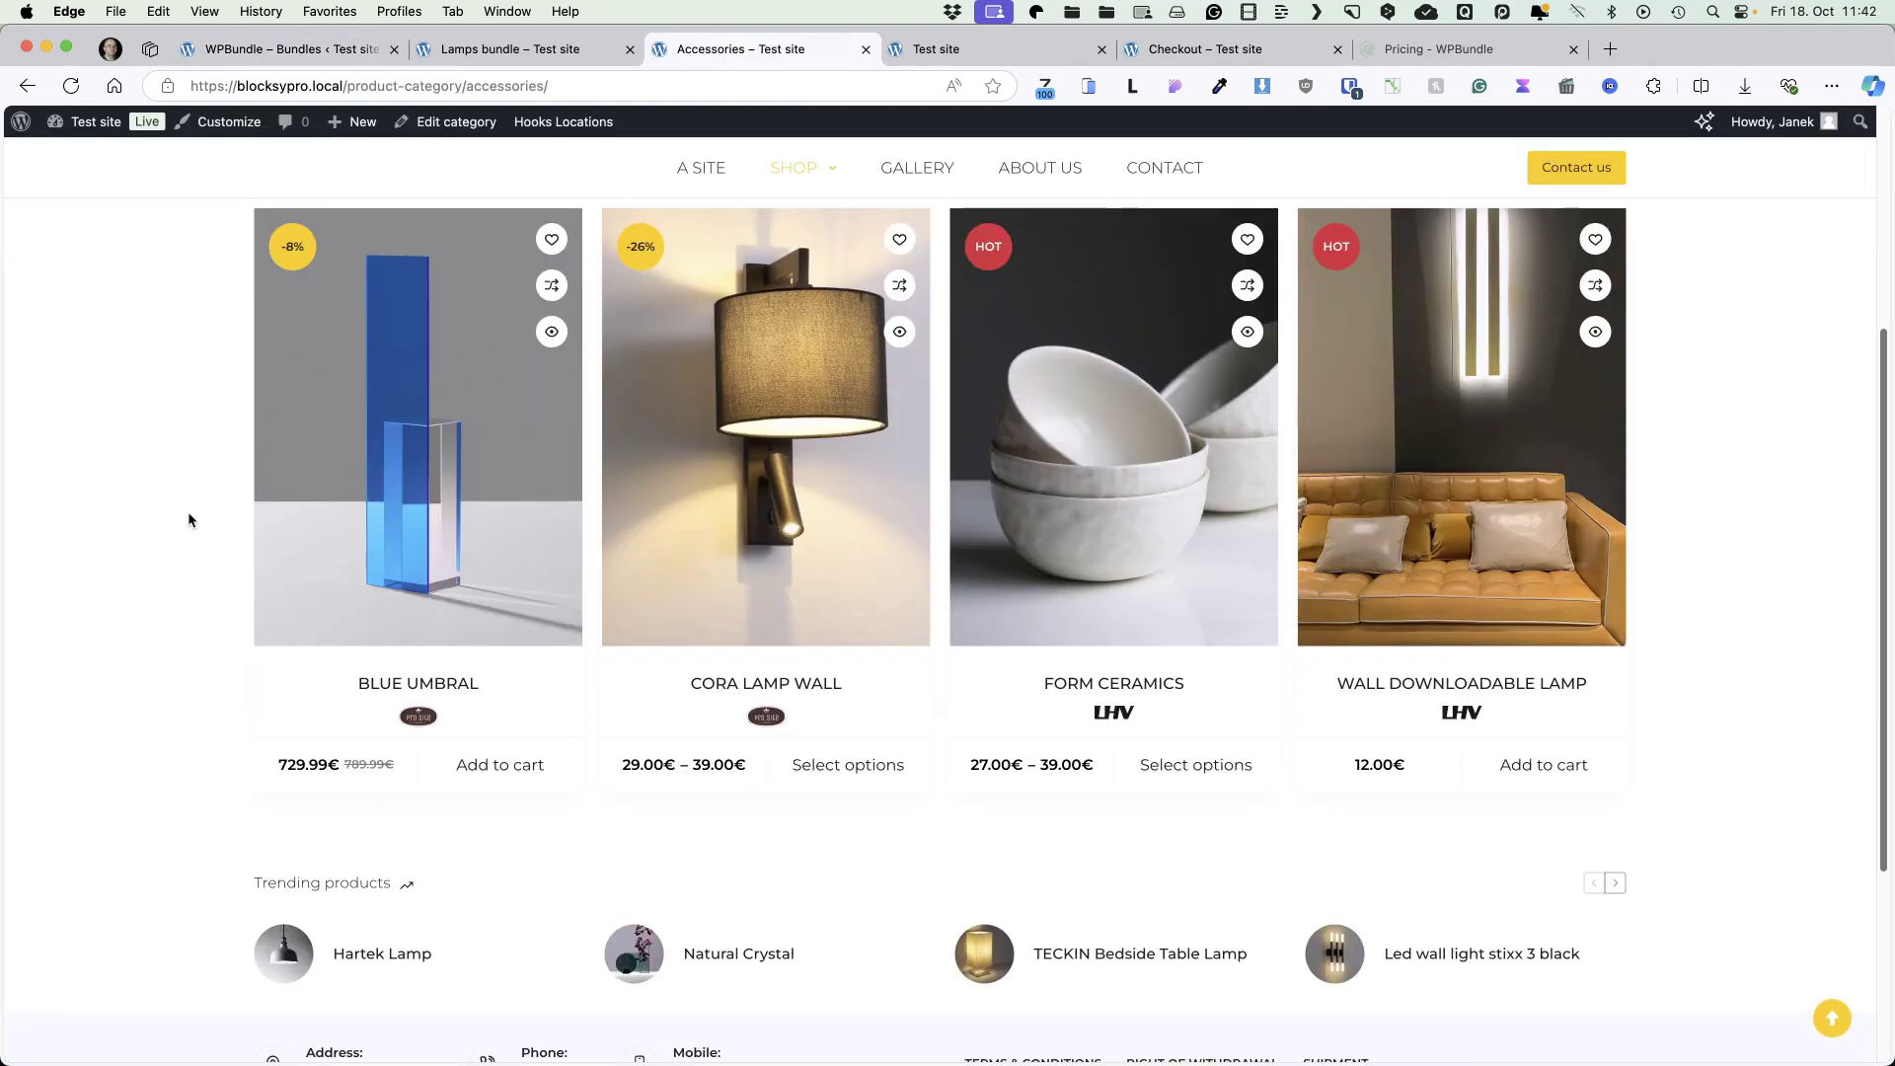
{"action": "left_click", "coordinate": [1159, 435]}
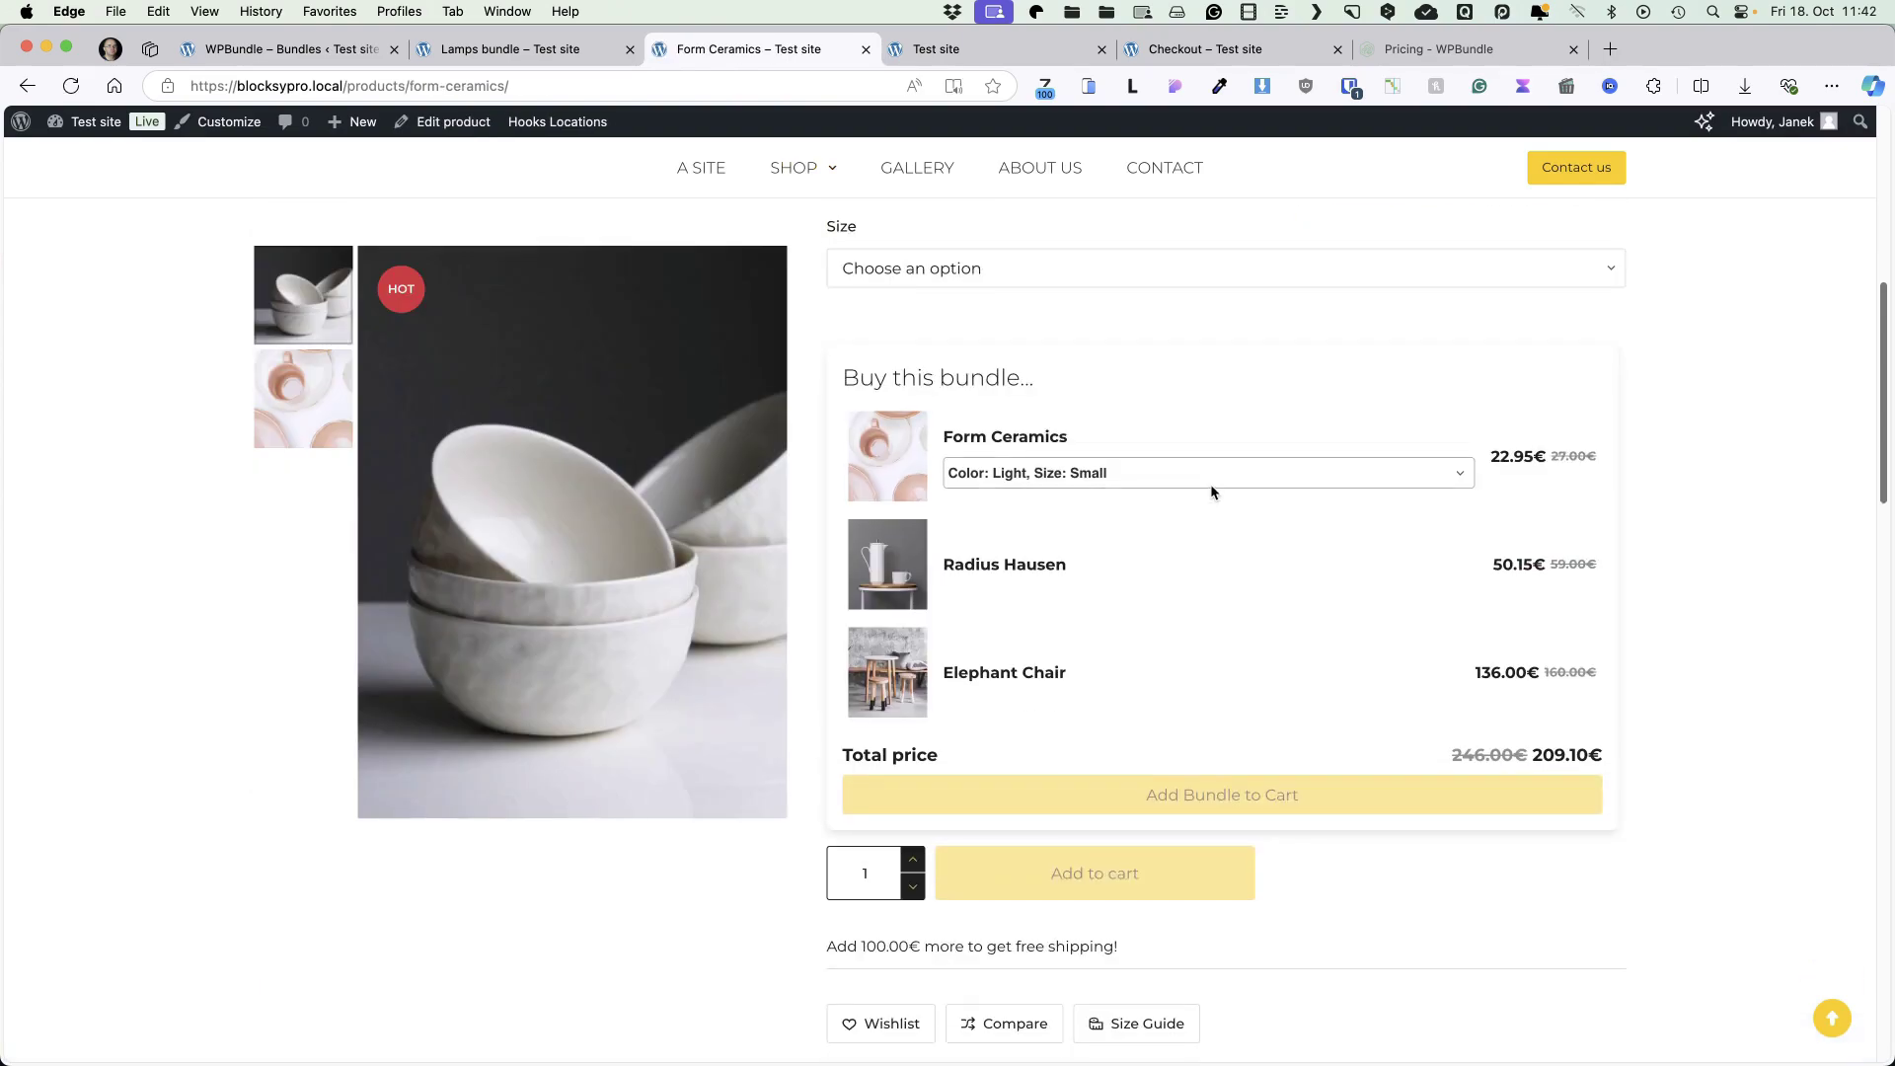
{"action": "scroll", "coordinate": [1250, 467], "scroll_direction": "down", "scroll_amount": 3}
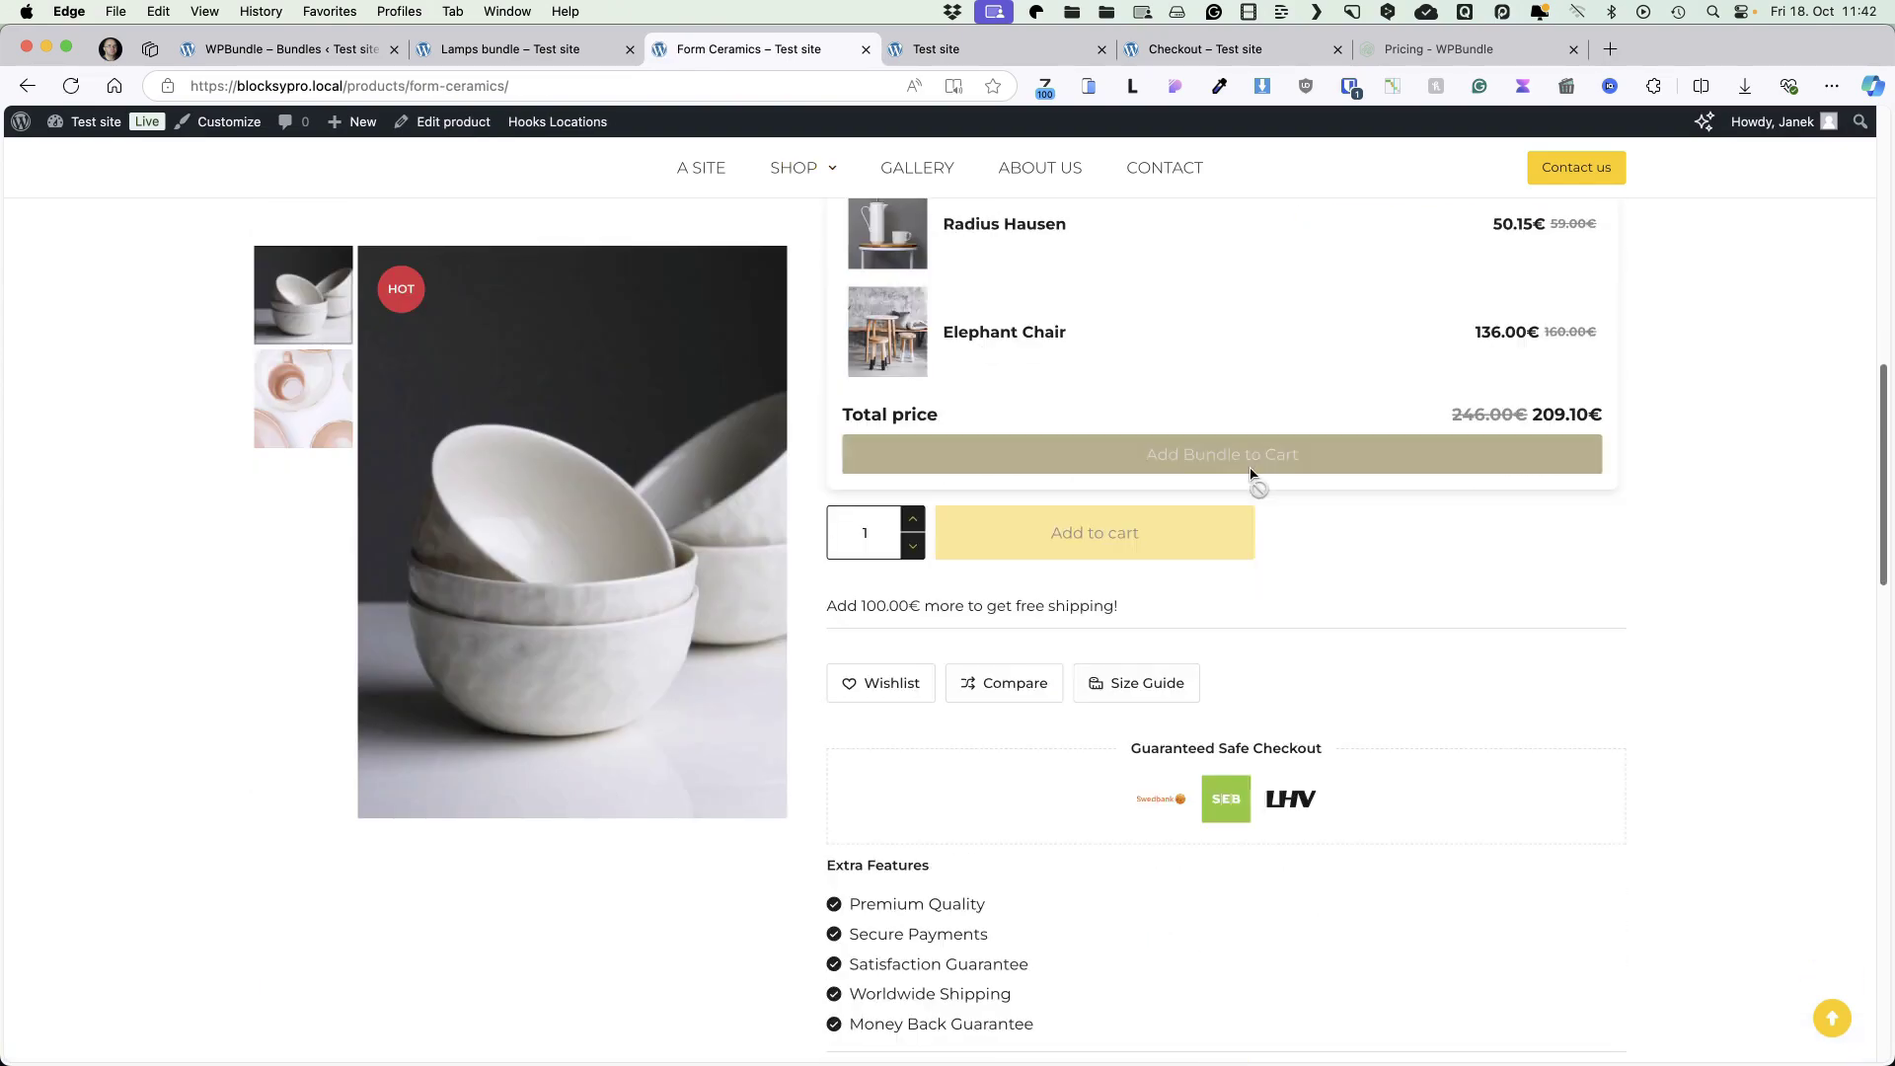
{"action": "scroll", "coordinate": [1249, 471], "scroll_direction": "down", "scroll_amount": 10}
{"action": "scroll", "coordinate": [1248, 474], "scroll_direction": "down", "scroll_amount": 5}
Open the related Blue Umbral product and check whether its page offers a bundle.
{"action": "left_click", "coordinate": [1212, 359]}
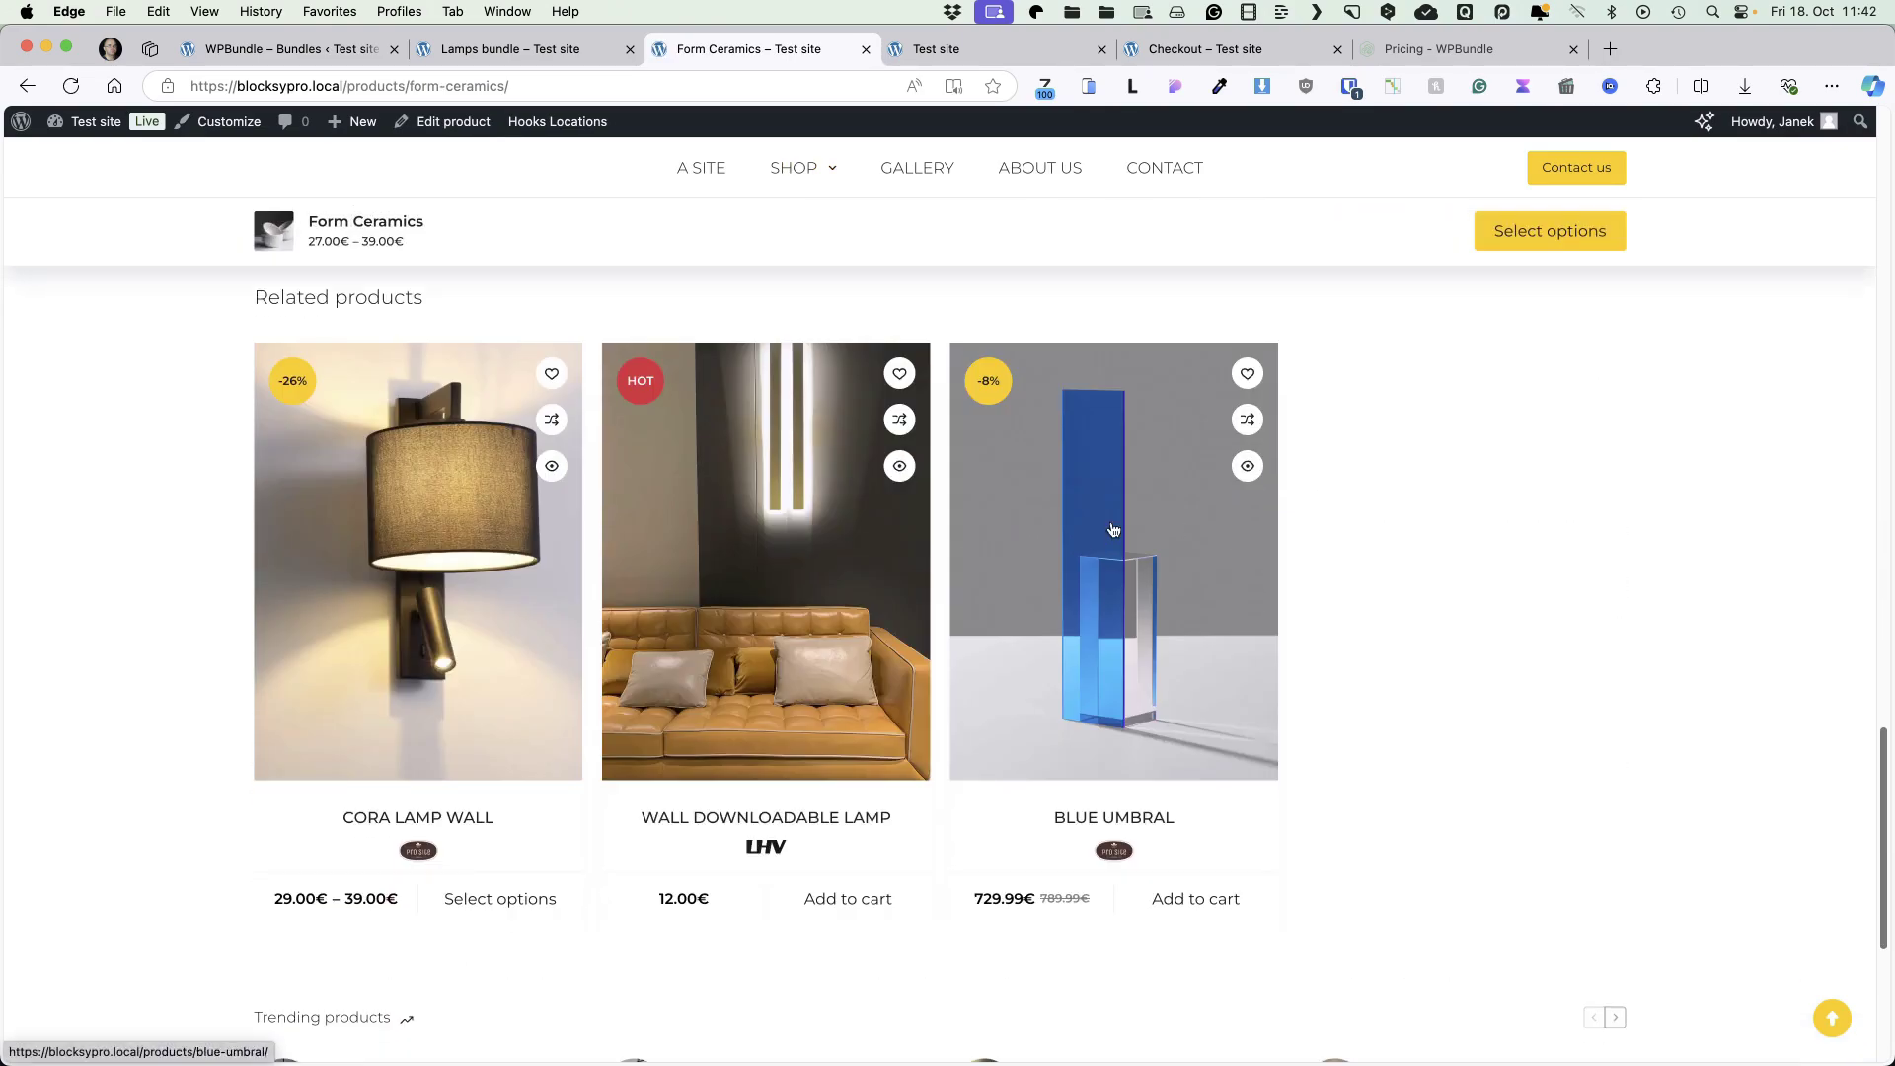
{"action": "scroll", "coordinate": [1126, 543], "scroll_direction": "down", "scroll_amount": 5}
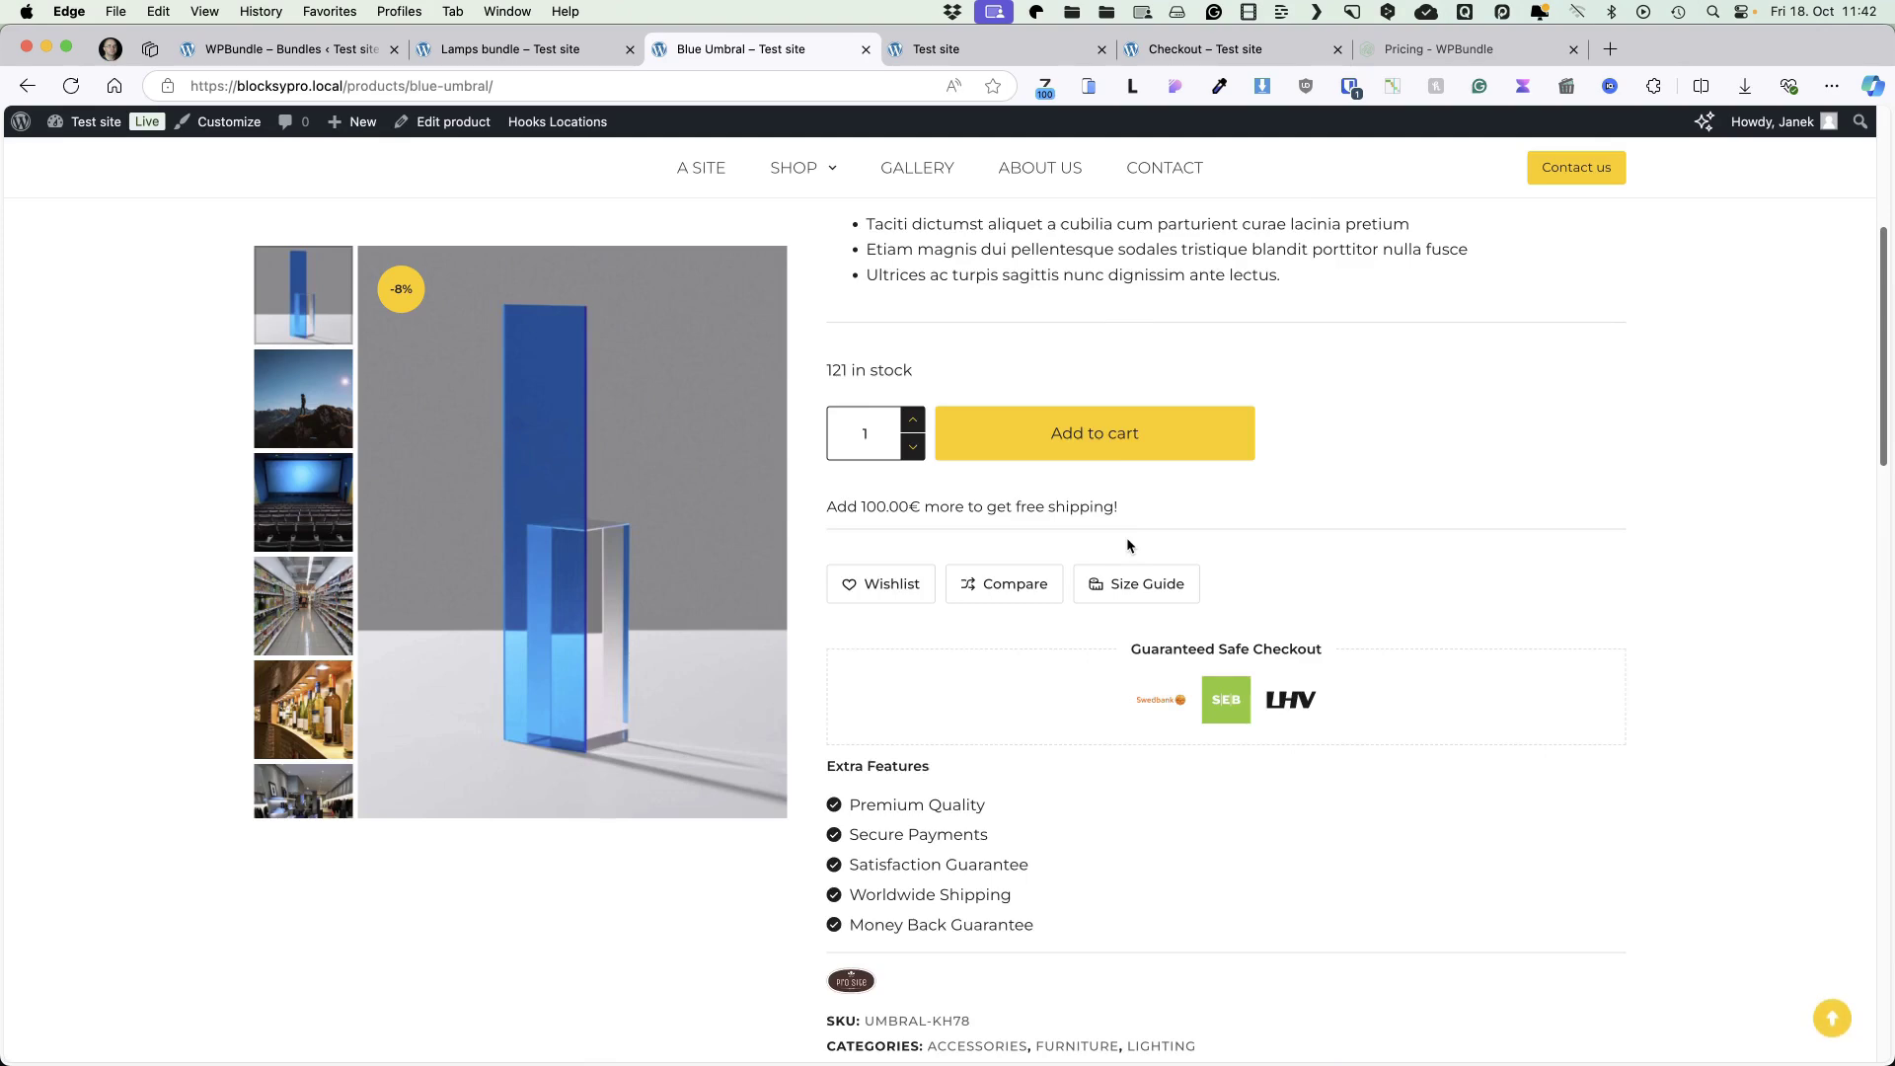
{"action": "scroll", "coordinate": [1129, 568], "scroll_direction": "down", "scroll_amount": 1}
{"action": "scroll", "coordinate": [1144, 602], "scroll_direction": "up", "scroll_amount": 6}
Open the store's product list in a separate browser tab and check how the bundles are listed.
{"action": "left_click", "coordinate": [312, 41]}
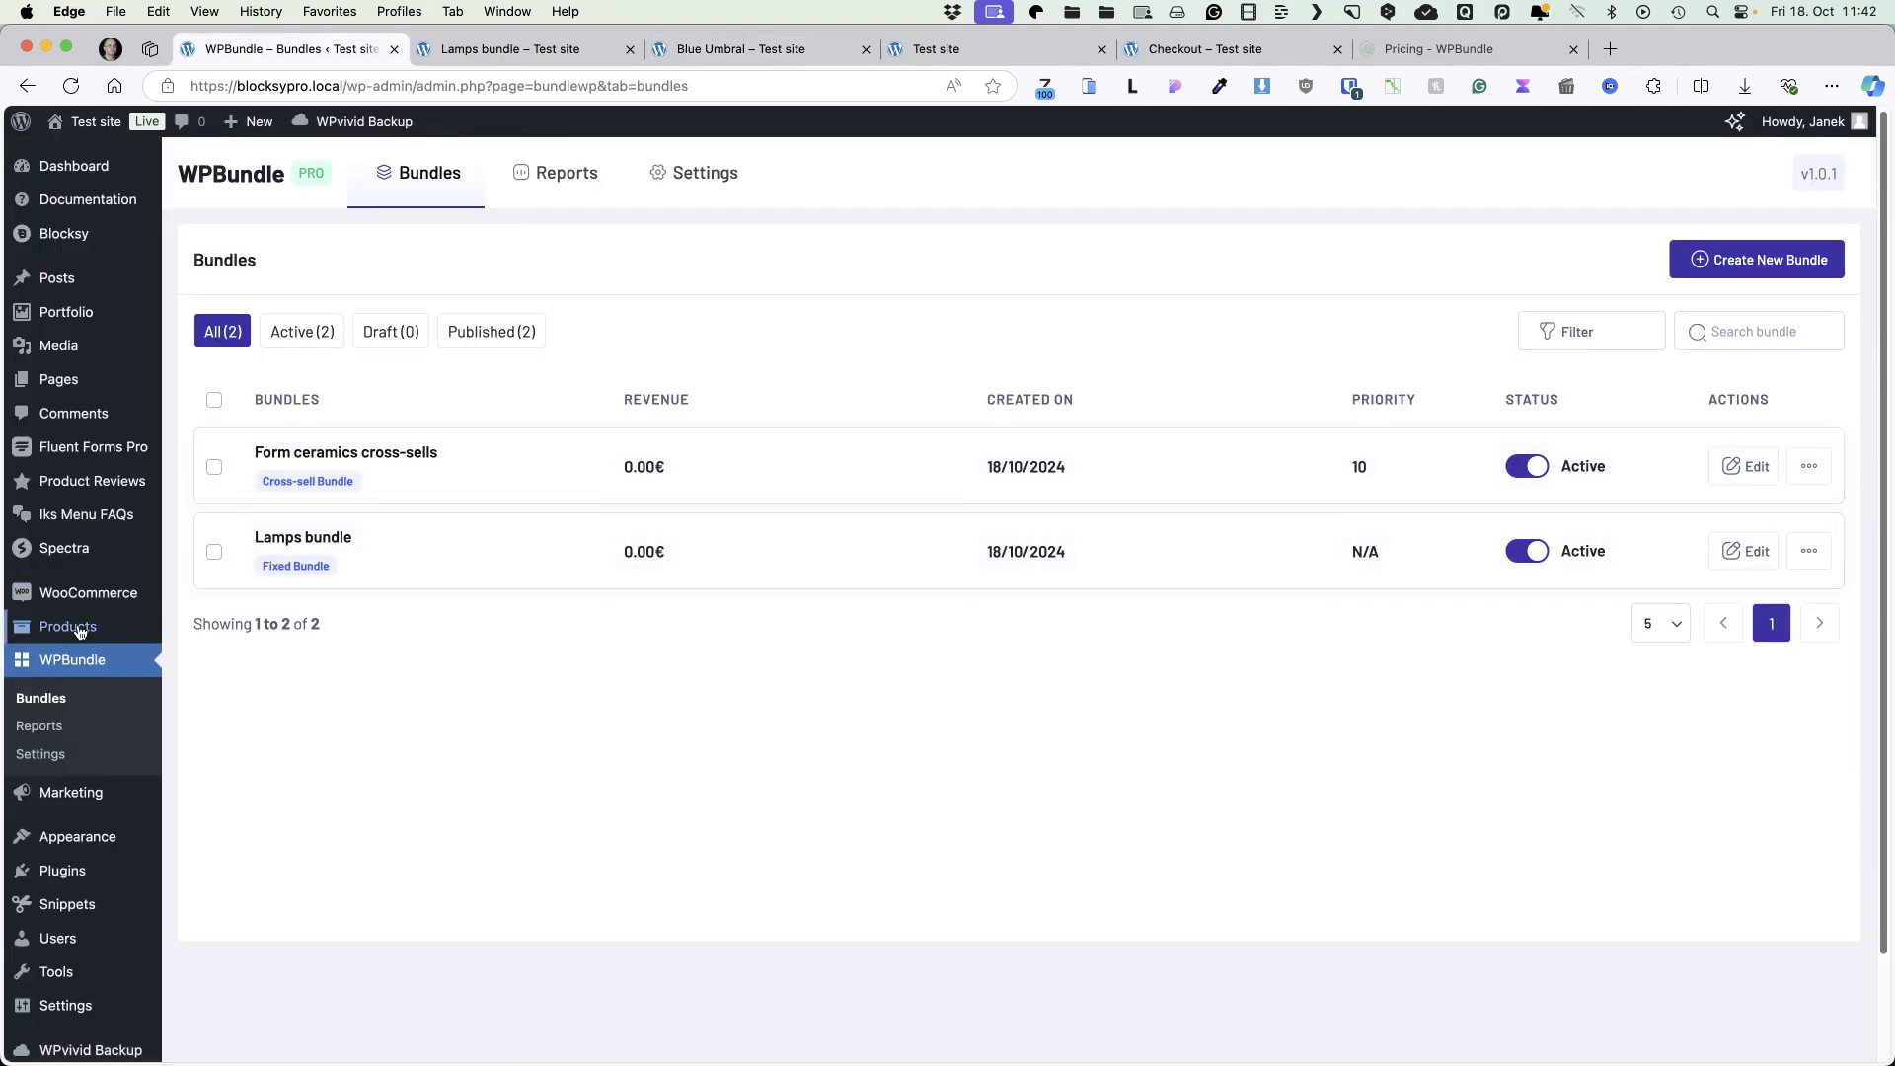
{"action": "mouse_move", "coordinate": [79, 626]}
{"action": "left_click", "coordinate": [202, 629], "text": "super"}
{"action": "left_click", "coordinate": [697, 49]}
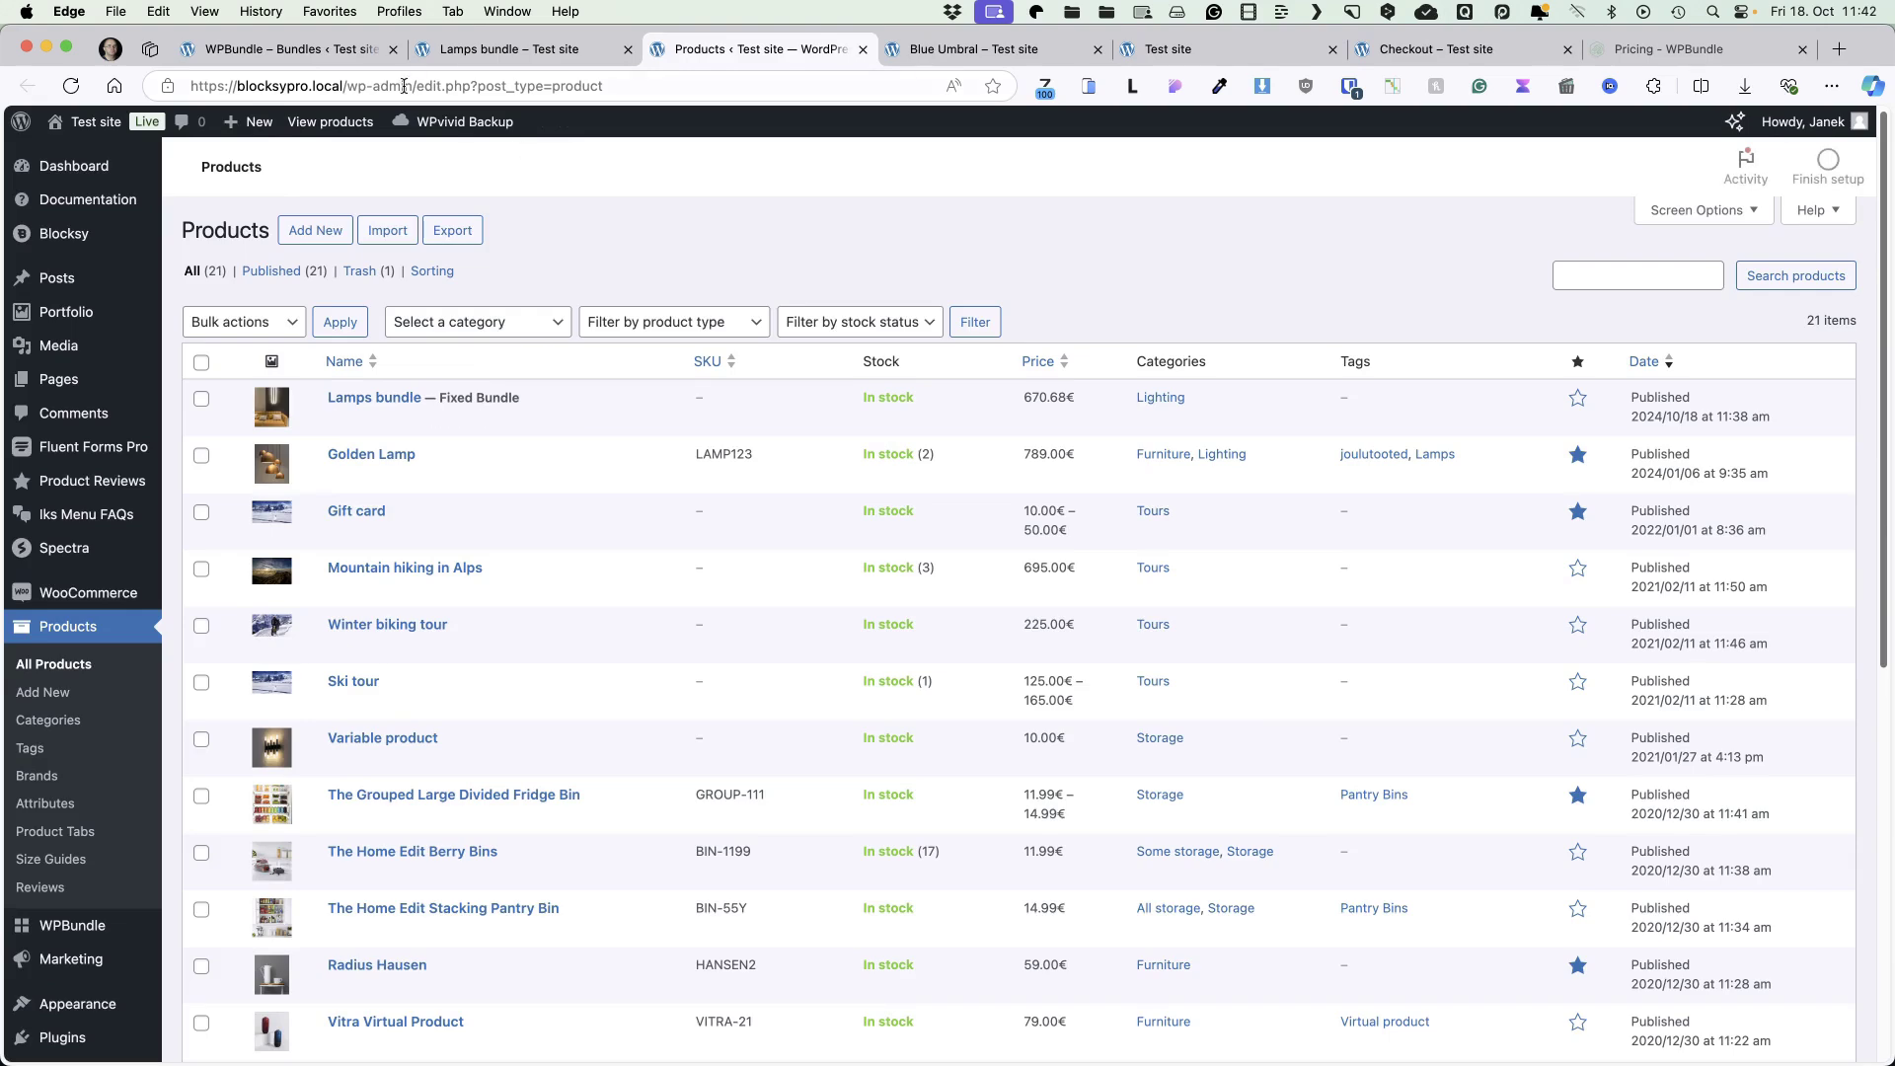
Create a new Dynamic Cross-sell Bundle in WPBundle and name it "Dynamic bundle for accessories".
{"action": "left_click", "coordinate": [332, 46]}
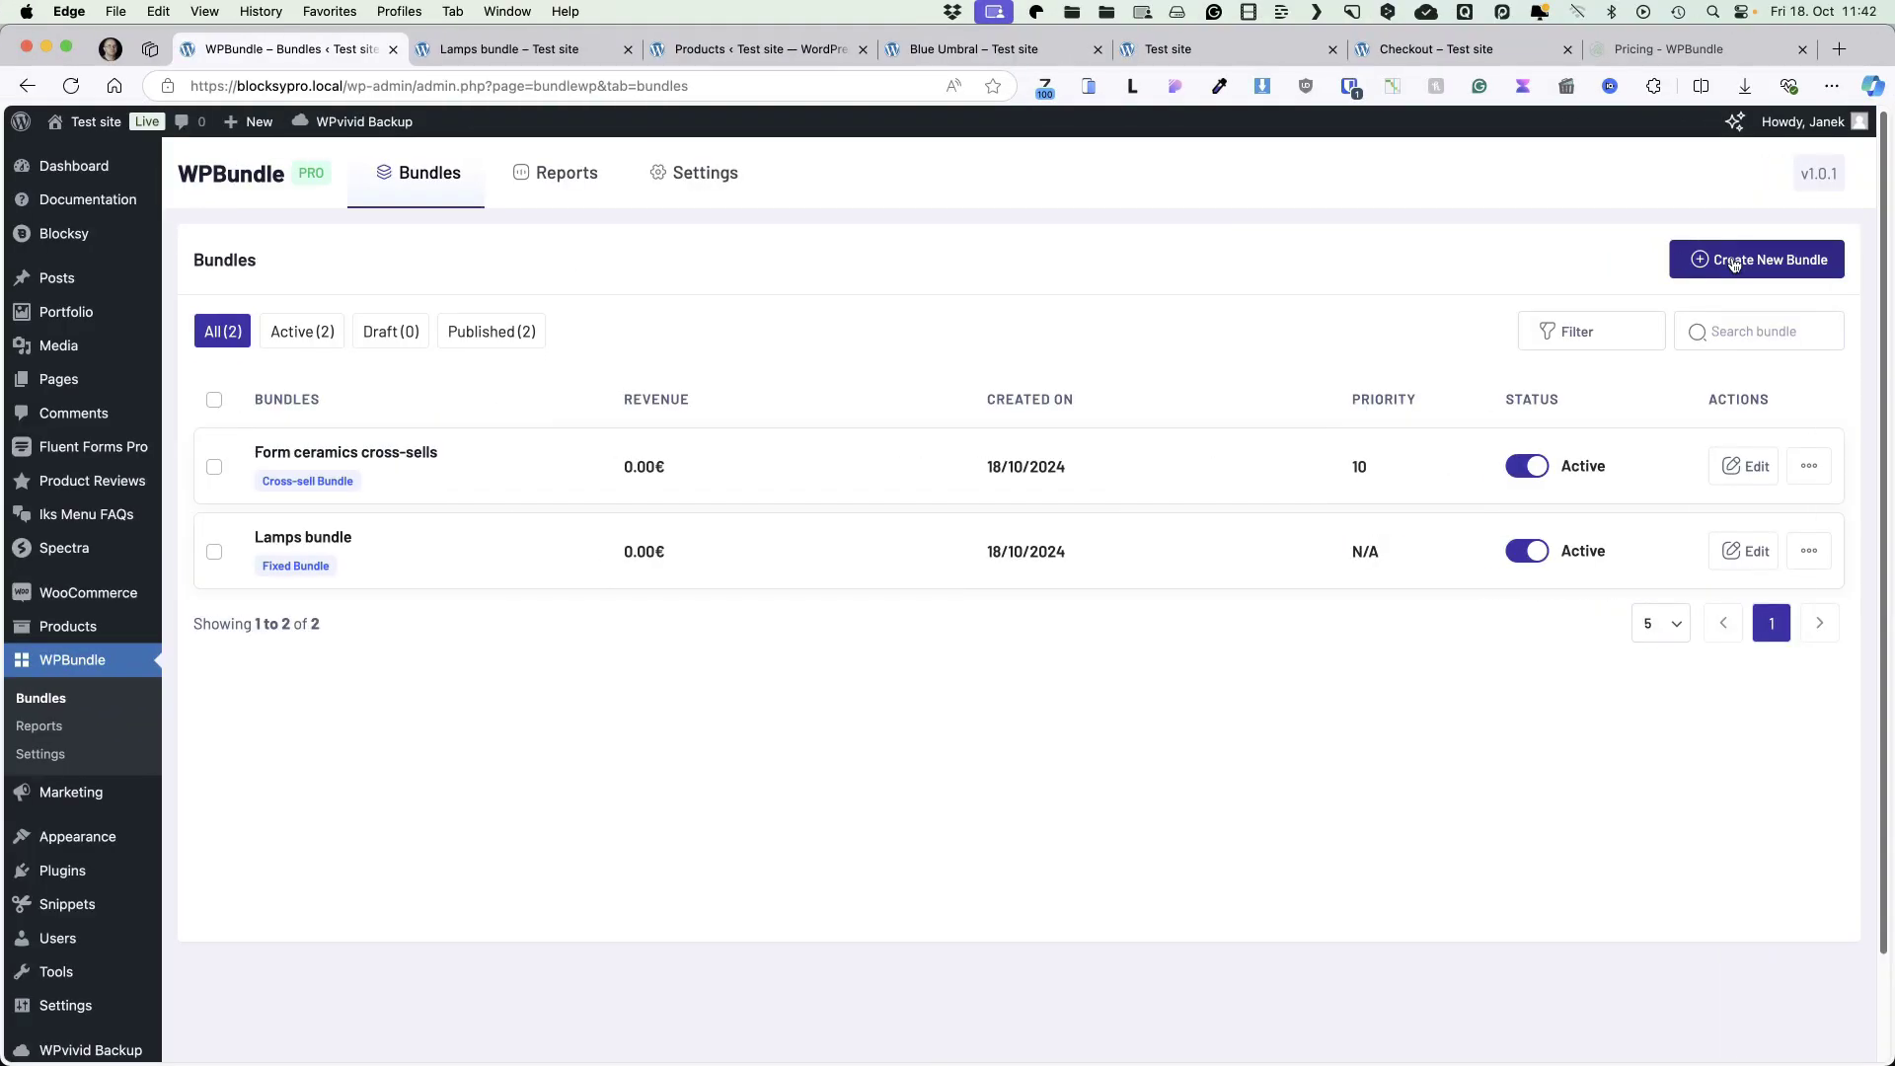
{"action": "left_click", "coordinate": [1737, 258]}
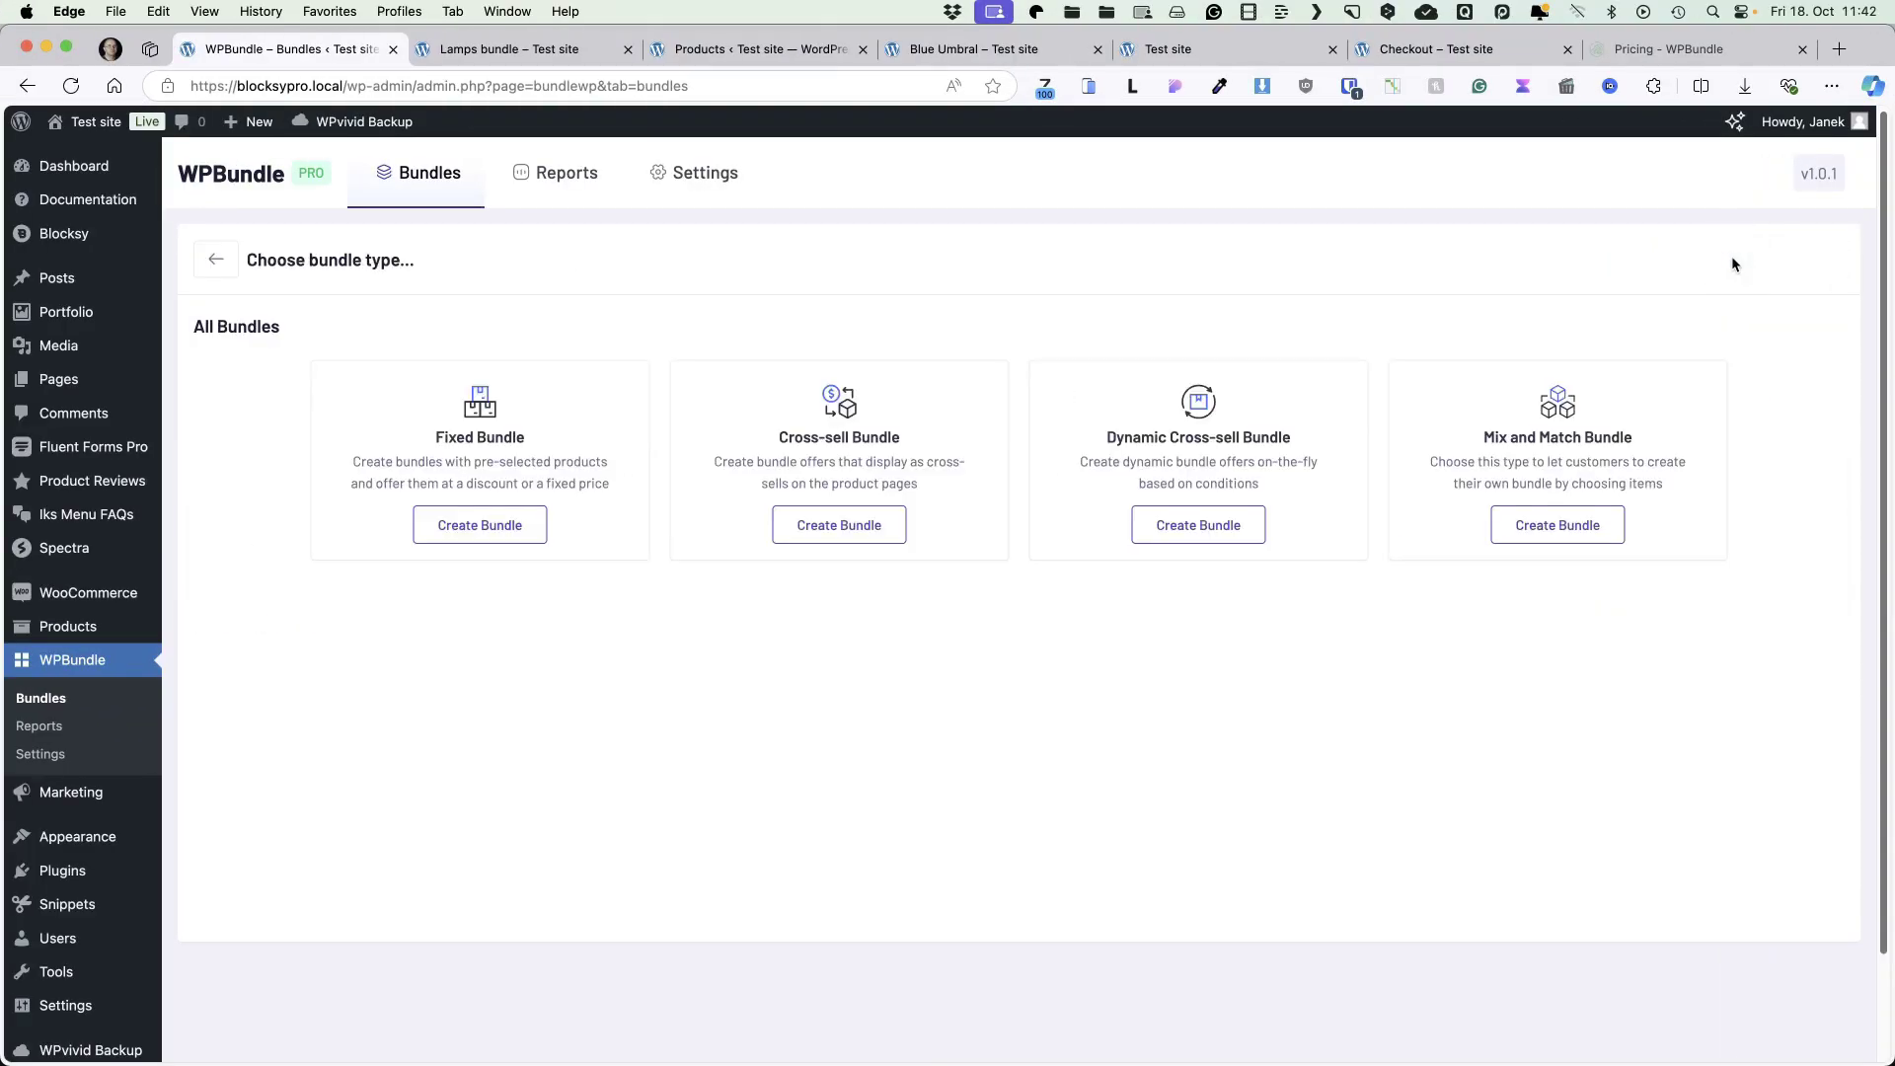
{"action": "left_click", "coordinate": [1196, 526]}
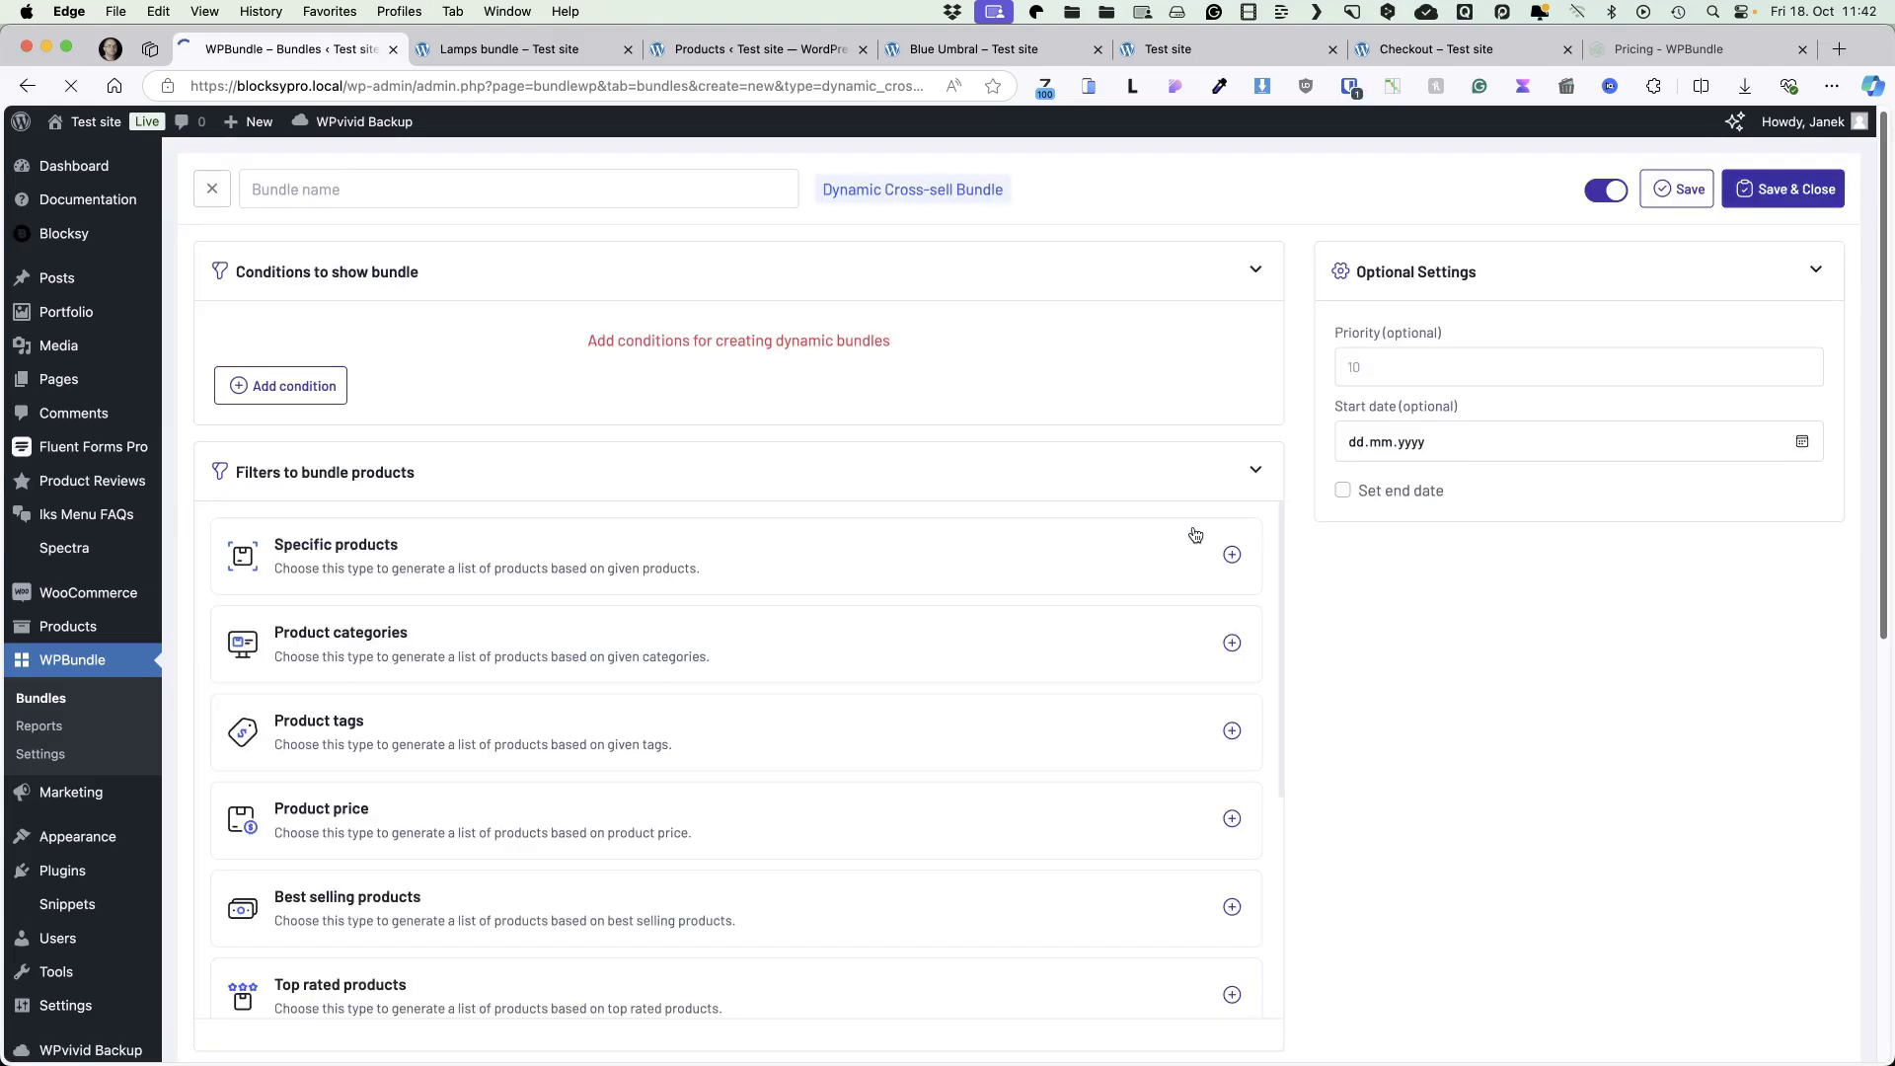
{"action": "left_click", "coordinate": [580, 176]}
{"action": "type", "text": "Dynamic bundle for accessories"}
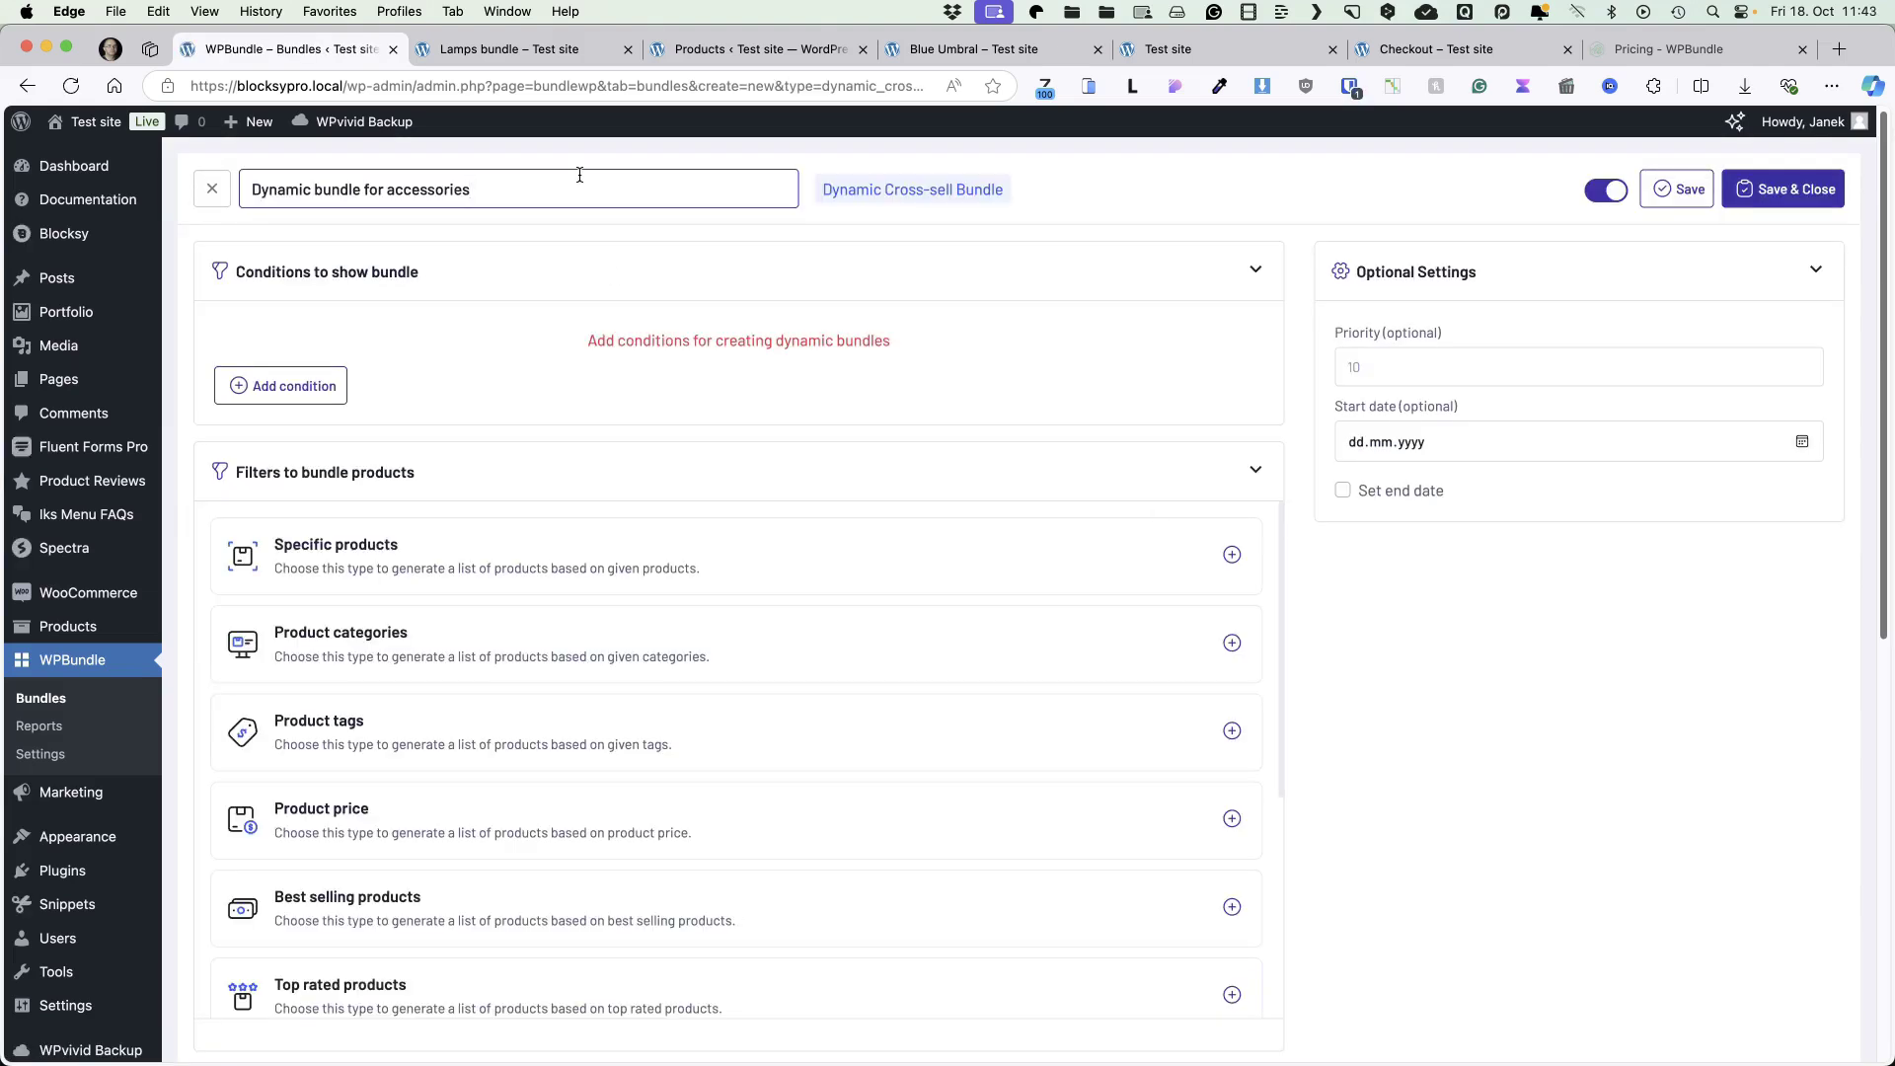
Add a display condition that shows the bundle for product categories in list Accessories, and save the condition.
{"action": "left_click", "coordinate": [296, 384]}
{"action": "left_click", "coordinate": [1542, 246]}
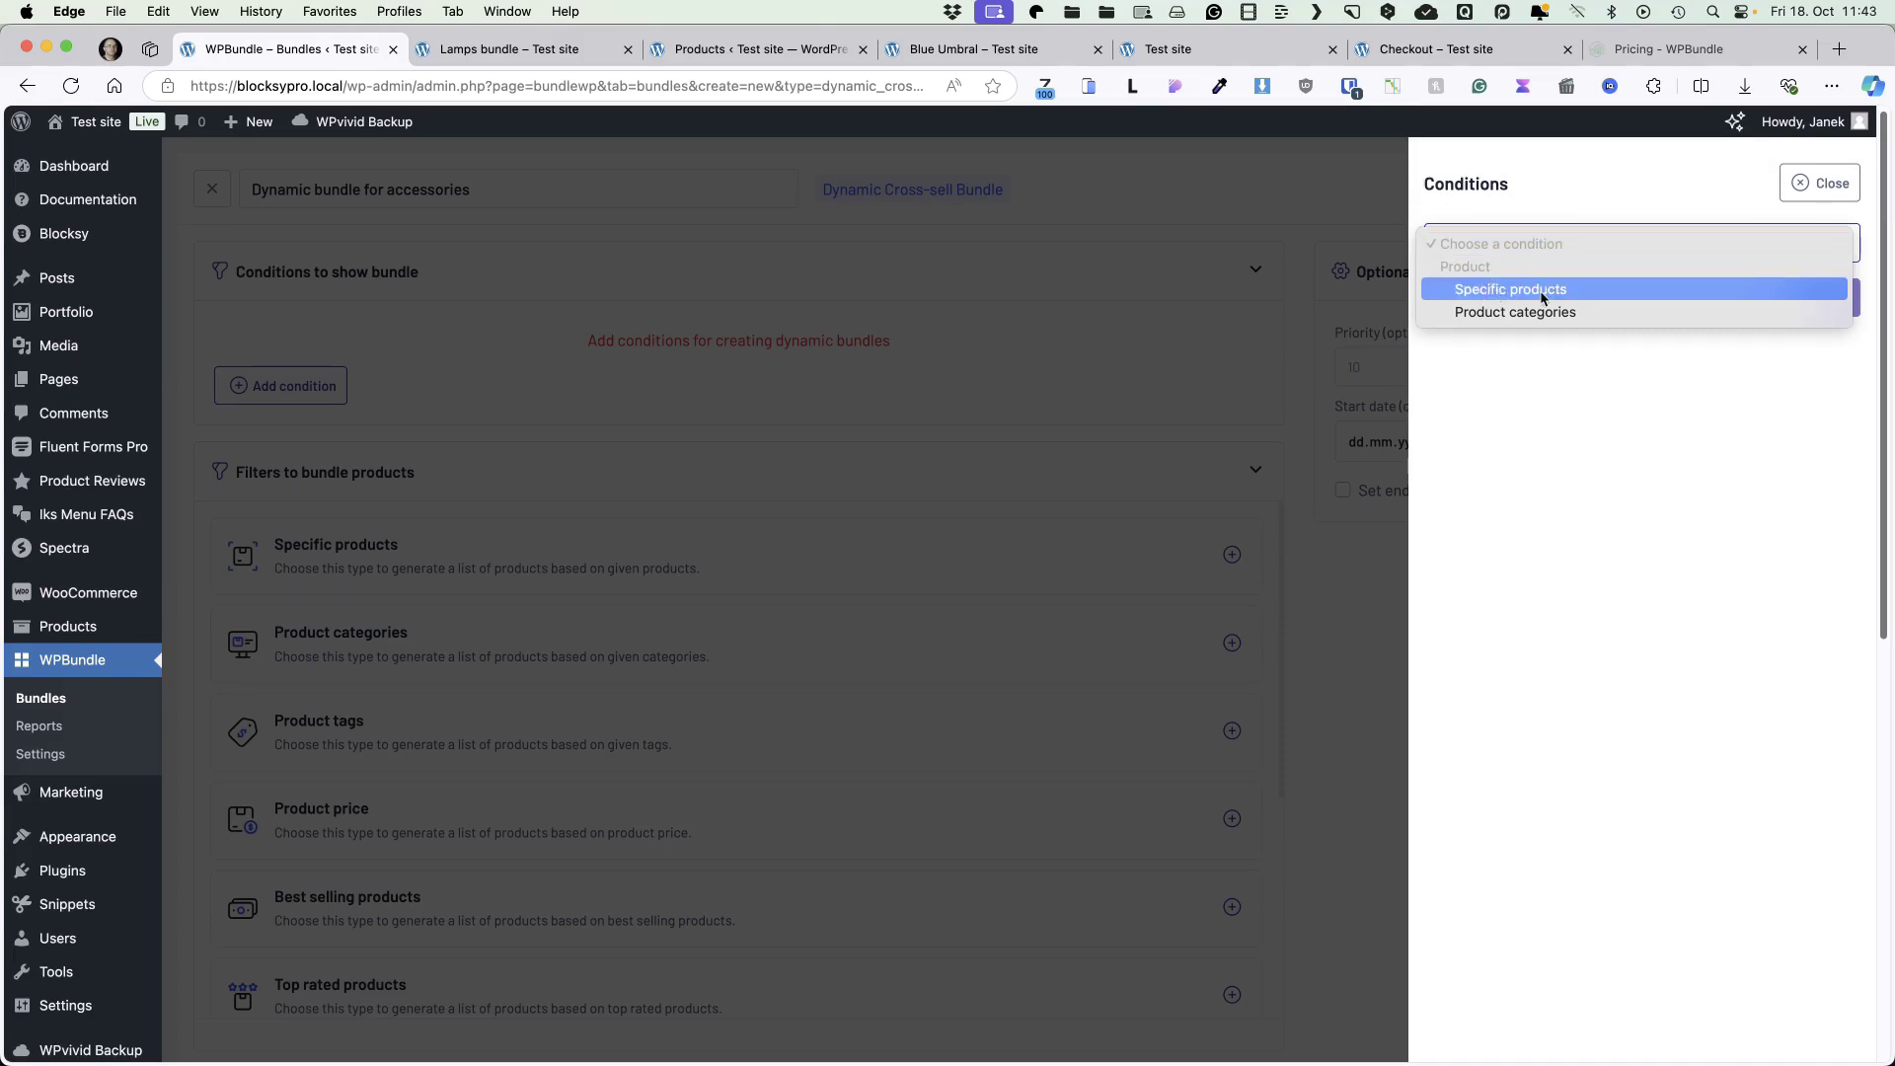
{"action": "left_click", "coordinate": [1494, 312]}
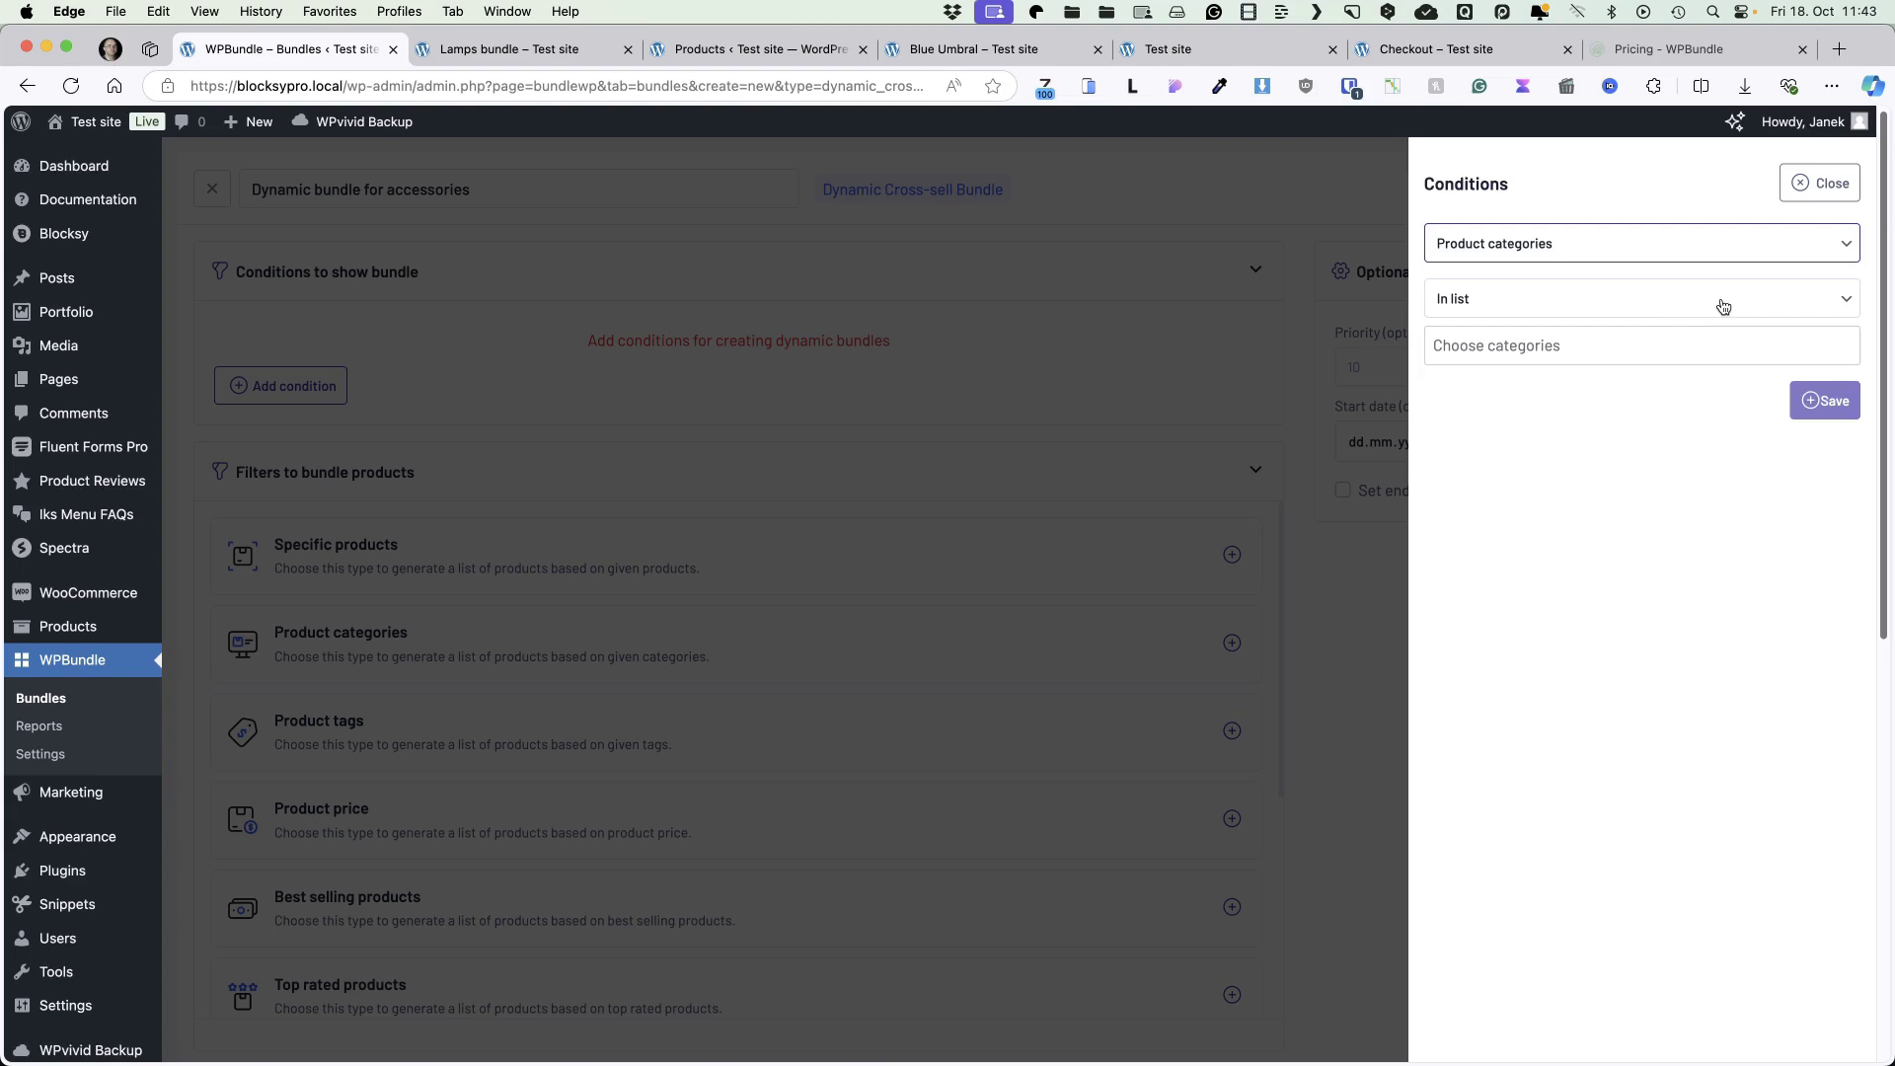
{"action": "left_click", "coordinate": [1509, 347]}
{"action": "type", "text": "ac"}
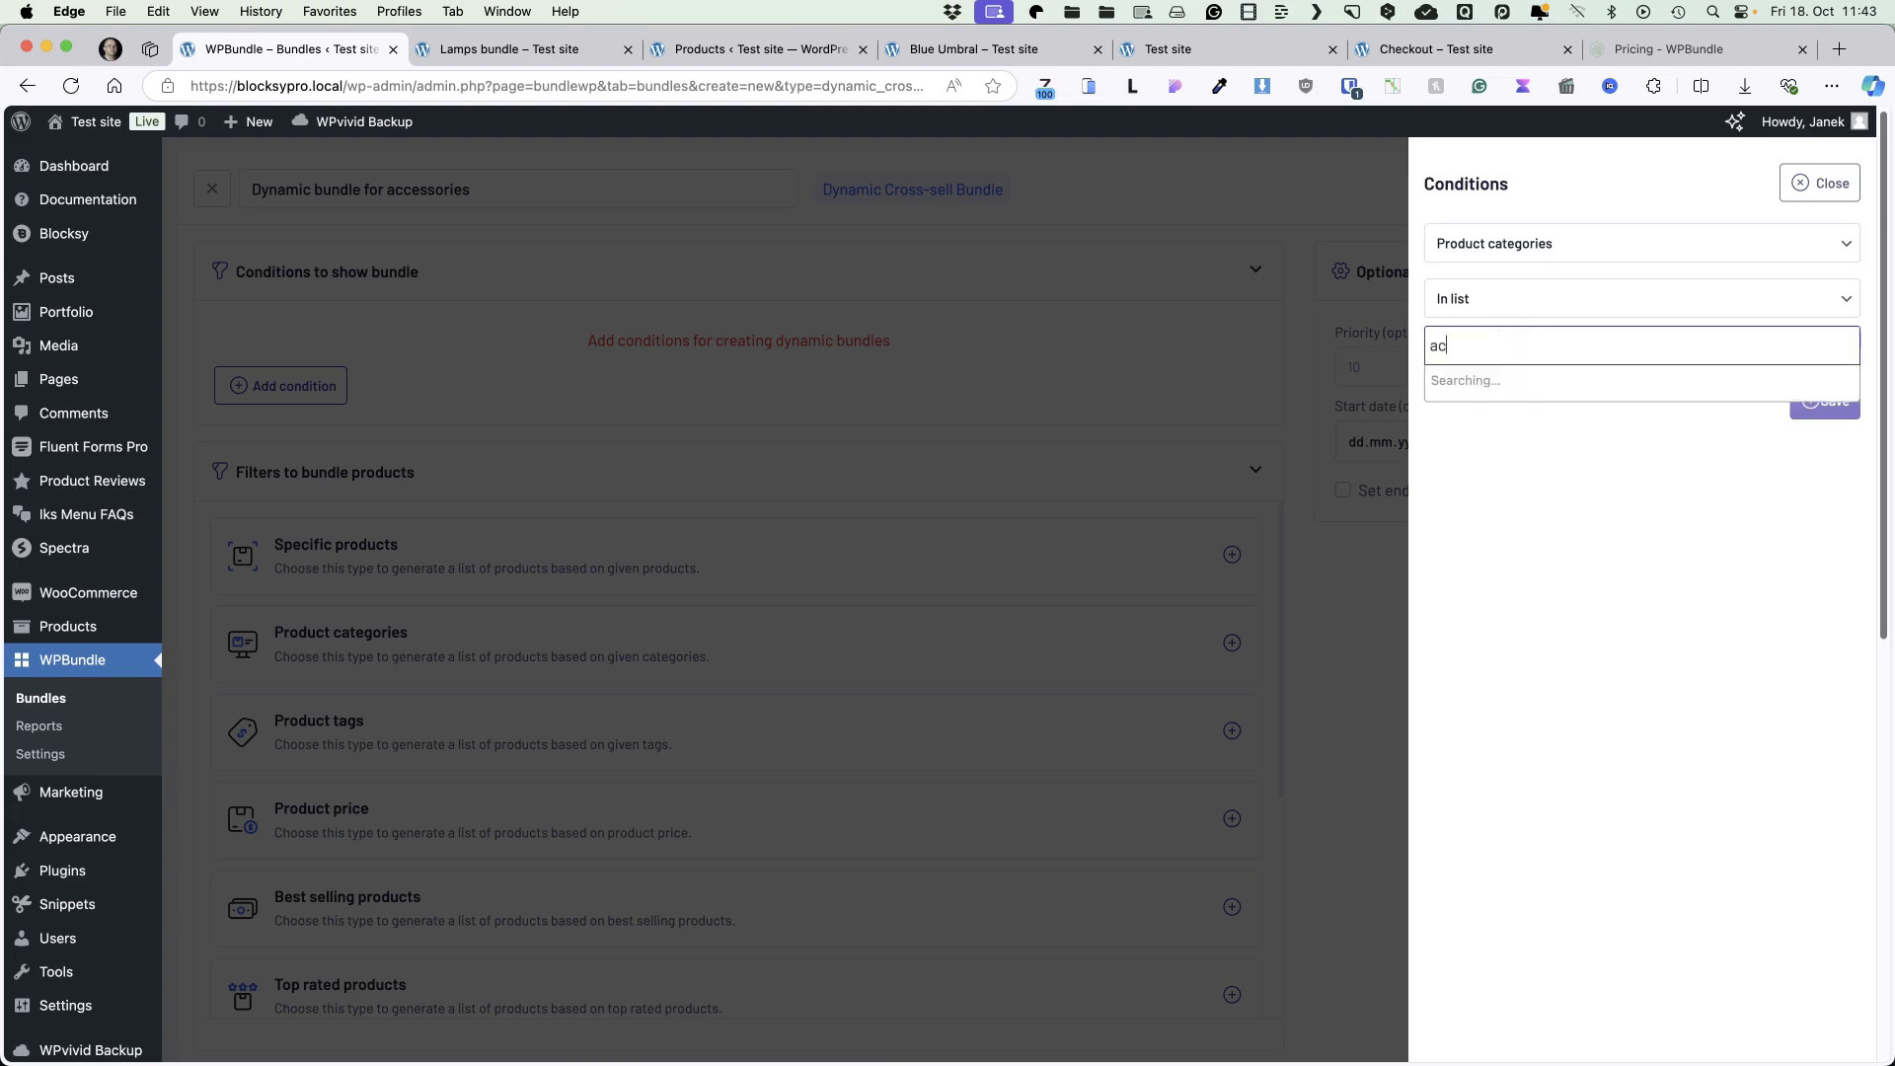
{"action": "type", "text": "ce"}
{"action": "left_click", "coordinate": [1480, 377]}
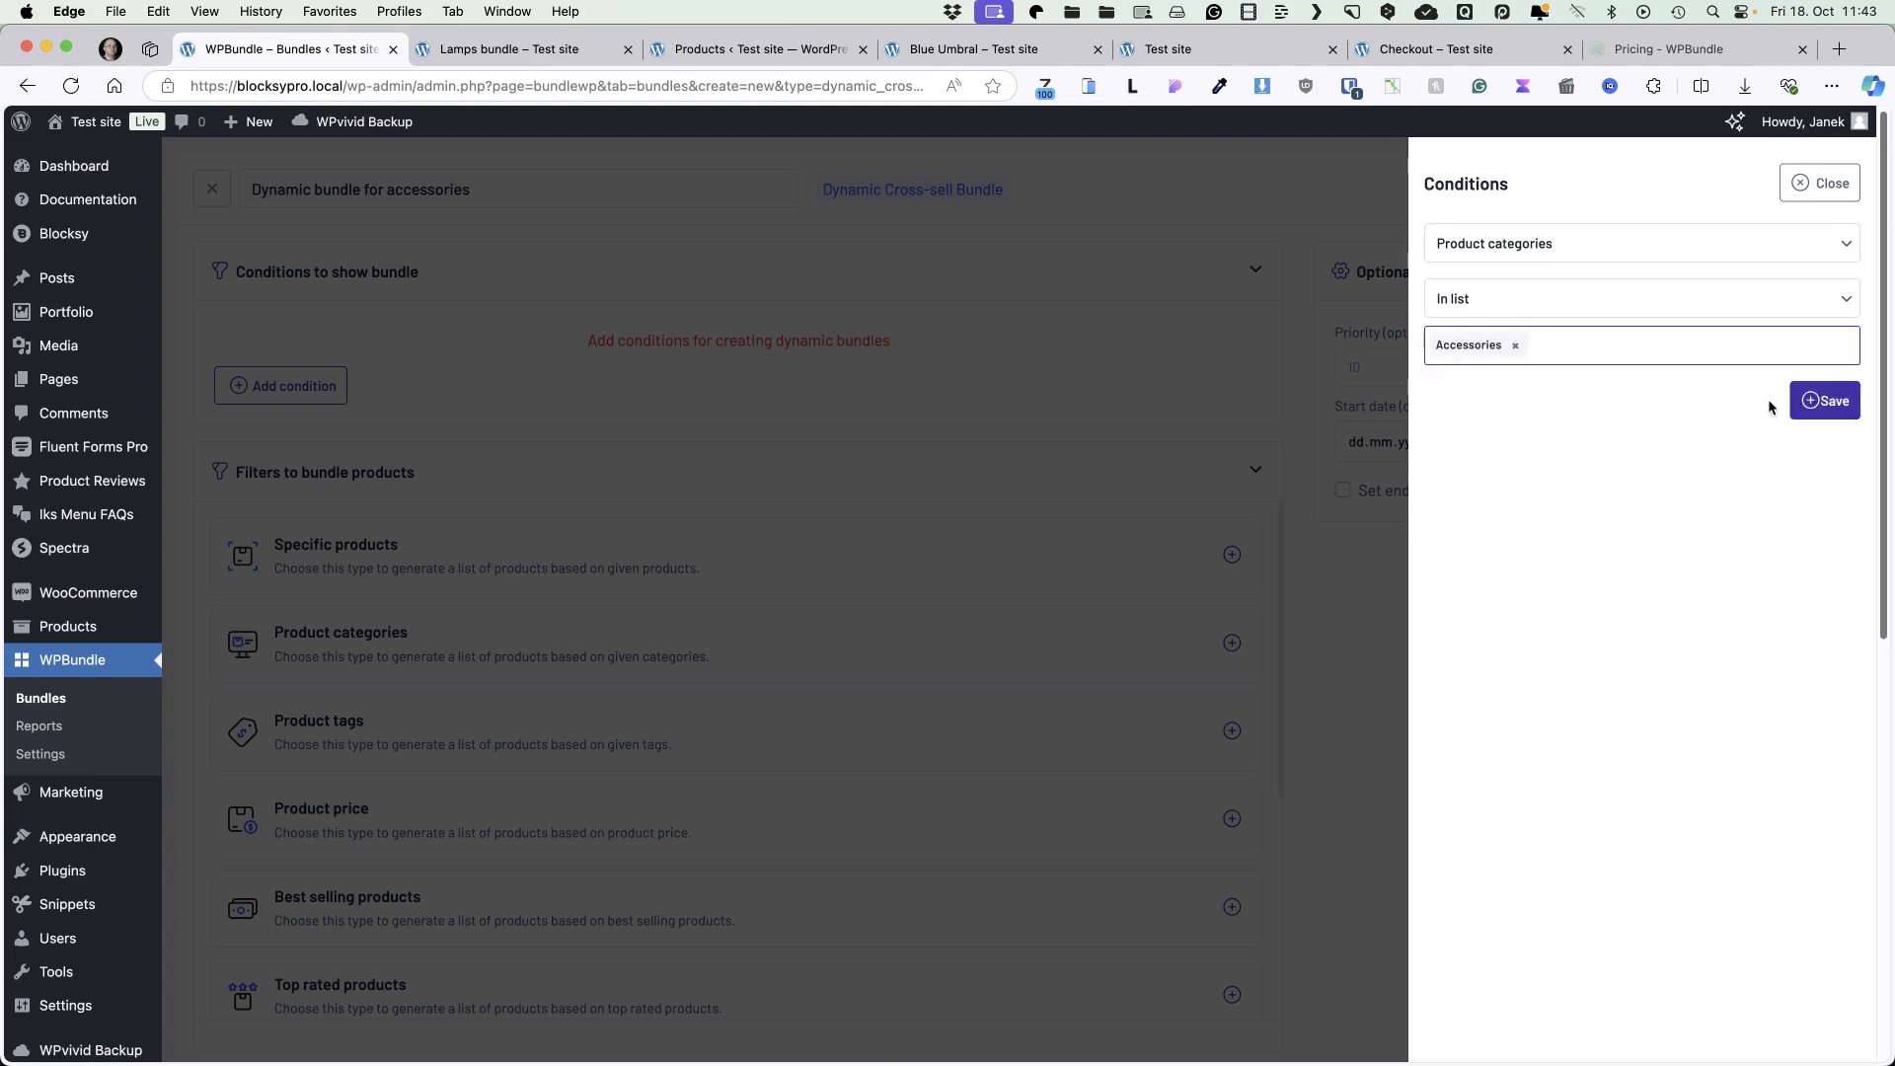
{"action": "left_click", "coordinate": [1822, 399]}
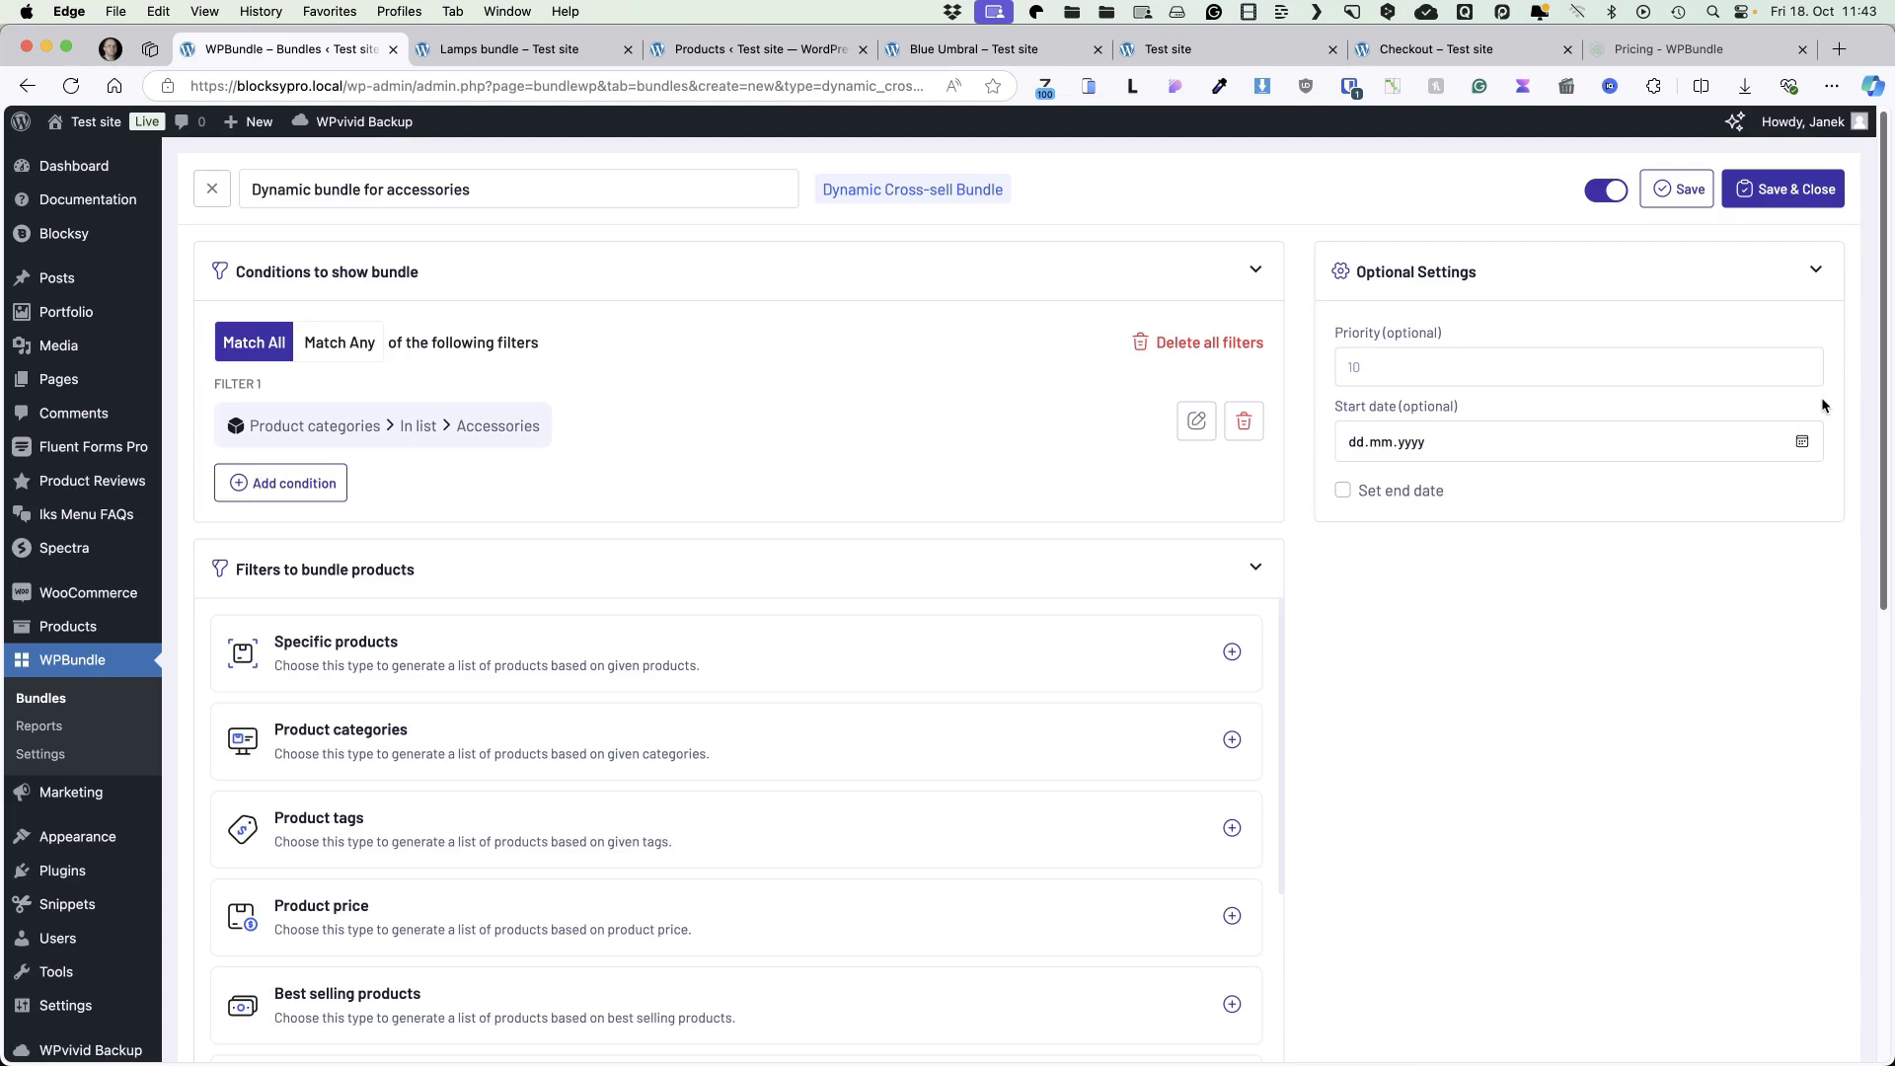
Examine the available filter types for the bundle products, from specific products down to recently viewed, and the sections below.
{"action": "scroll", "coordinate": [573, 435], "scroll_direction": "down", "scroll_amount": 5}
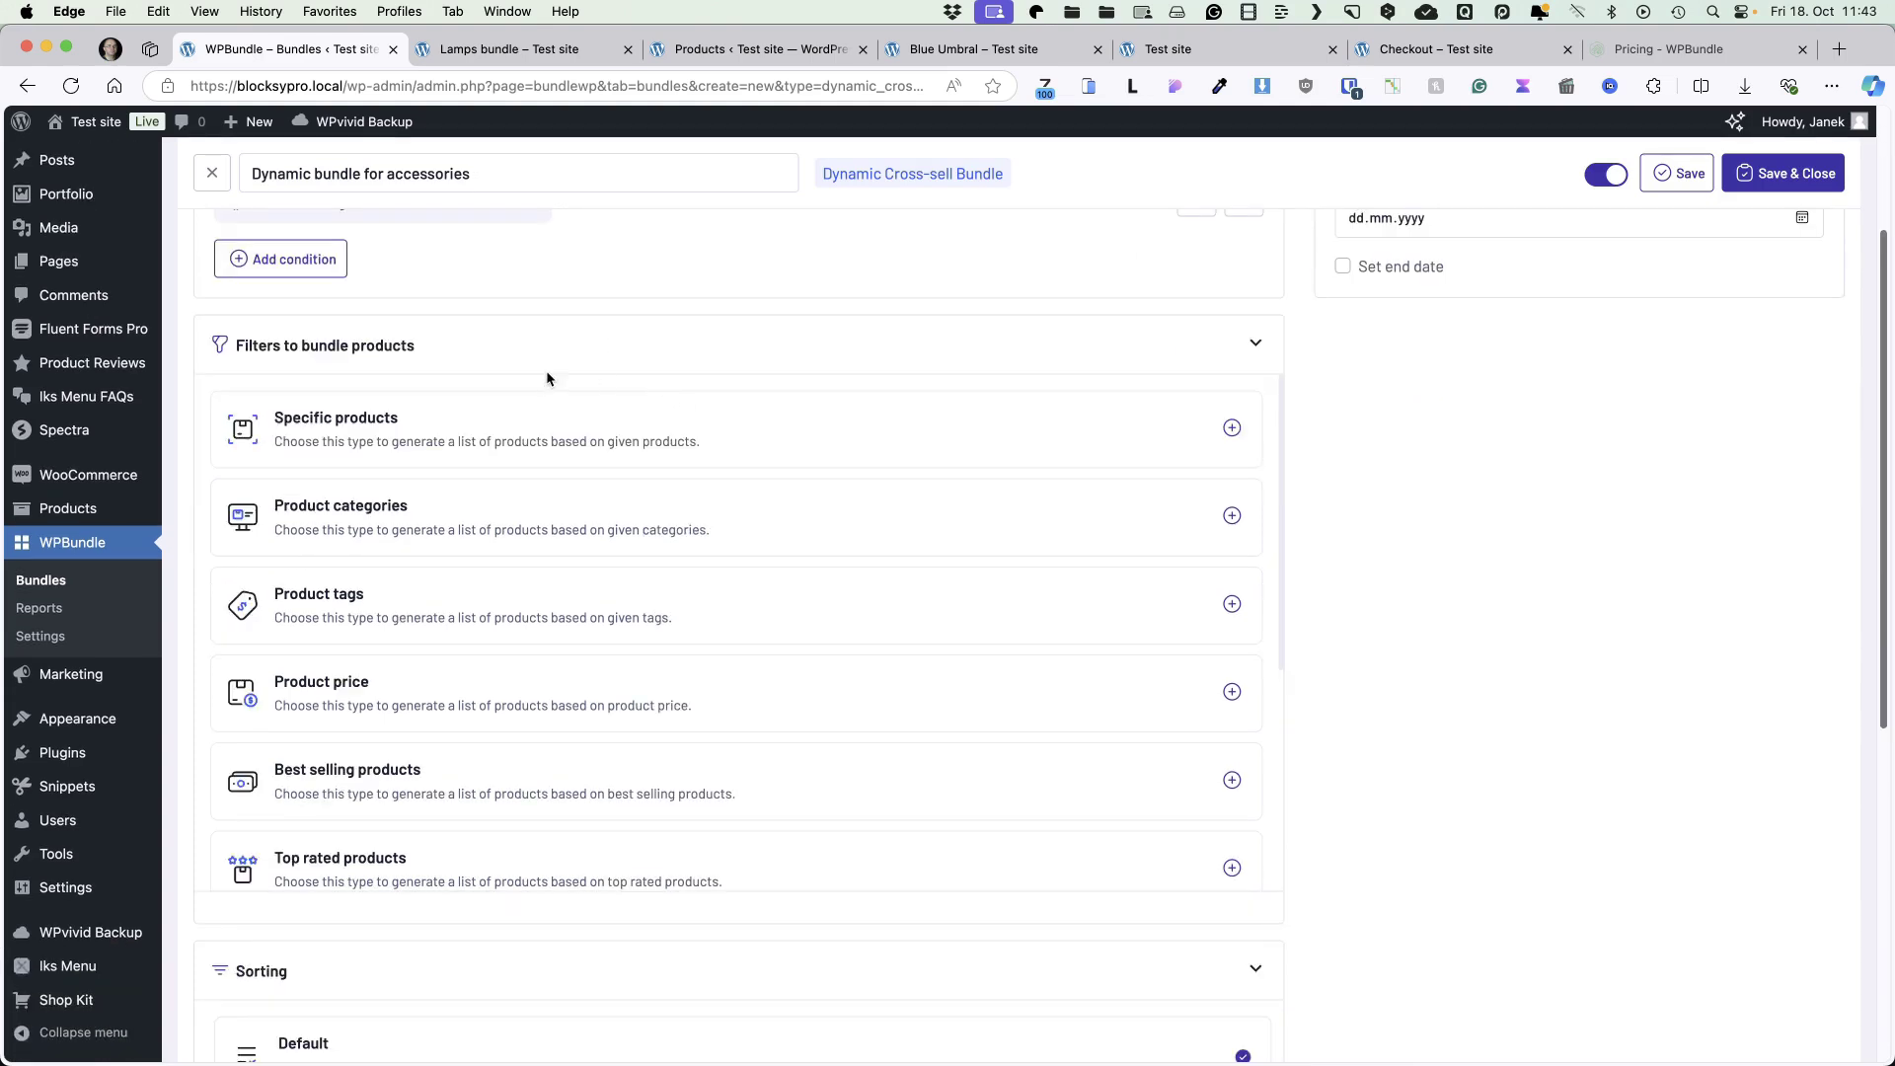
{"action": "left_click", "coordinate": [1232, 428]}
{"action": "left_click", "coordinate": [1231, 427]}
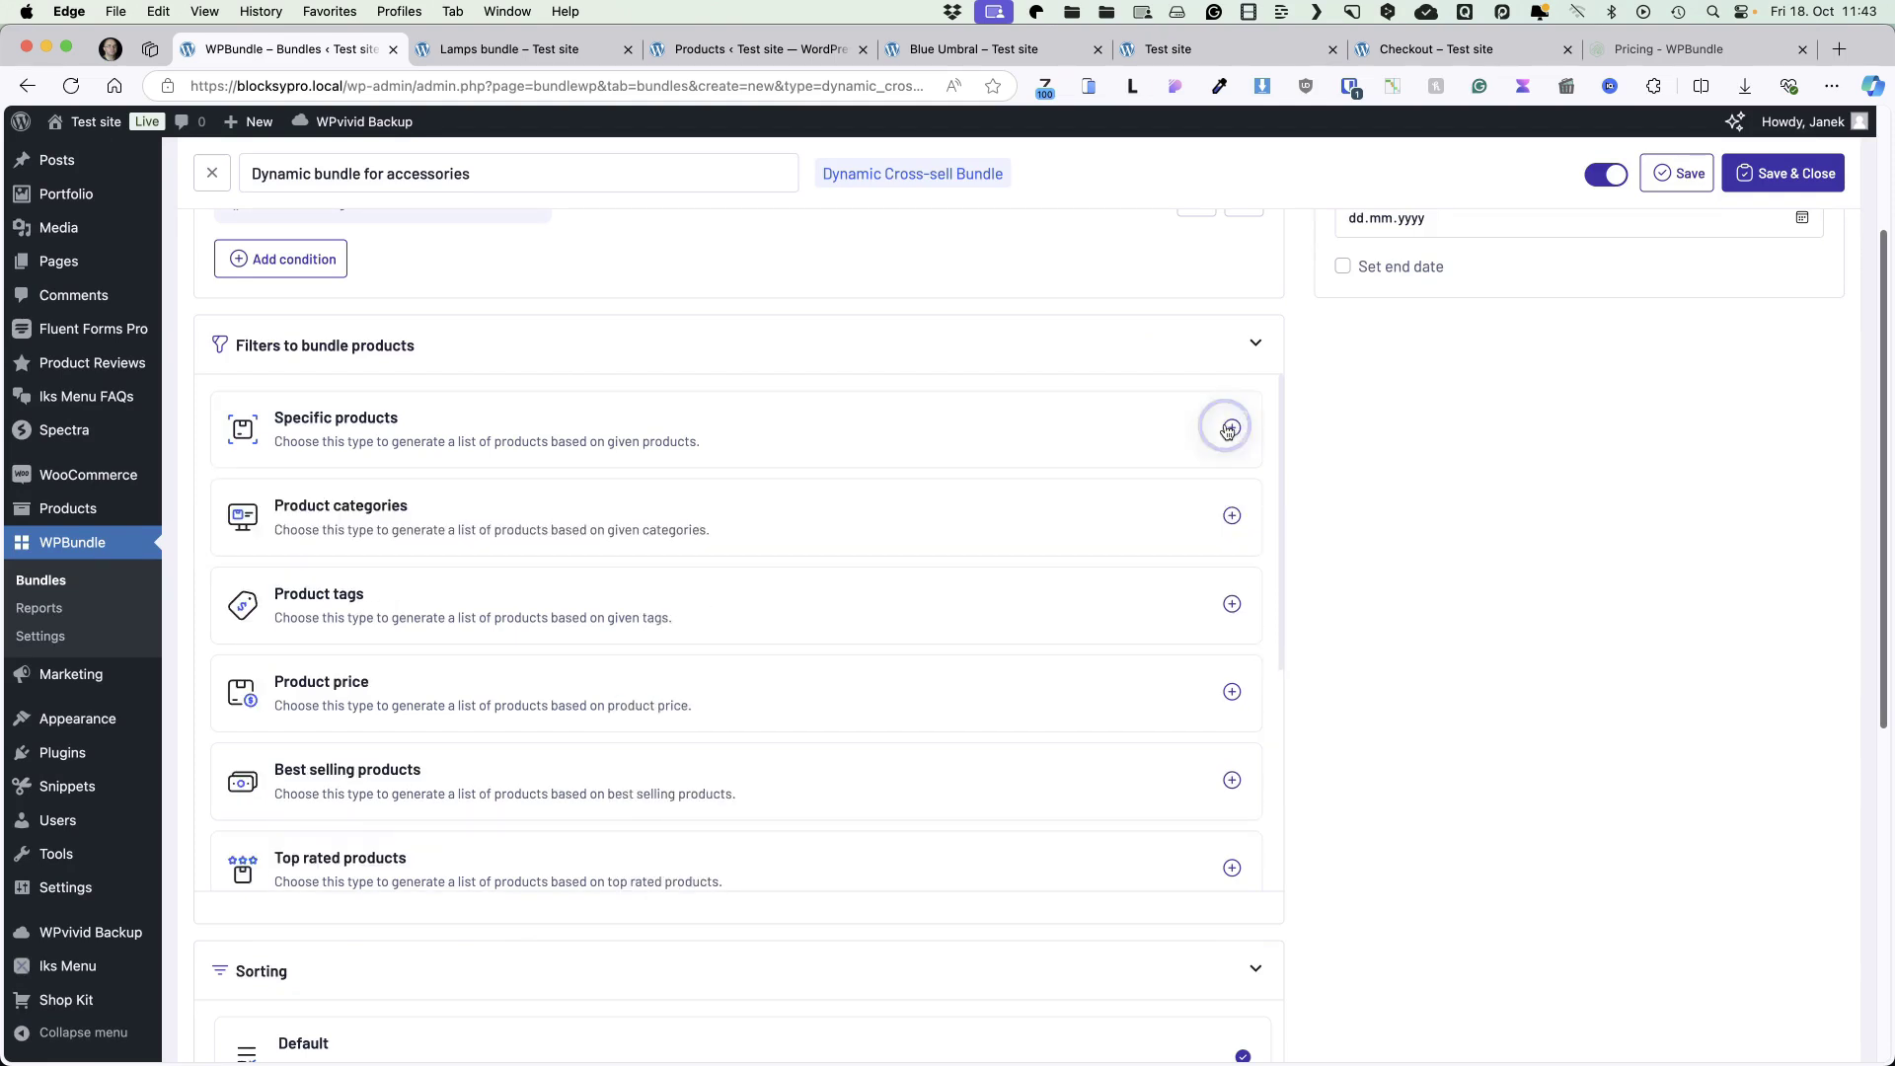
{"action": "left_click", "coordinate": [1234, 516]}
{"action": "left_click", "coordinate": [1234, 516]}
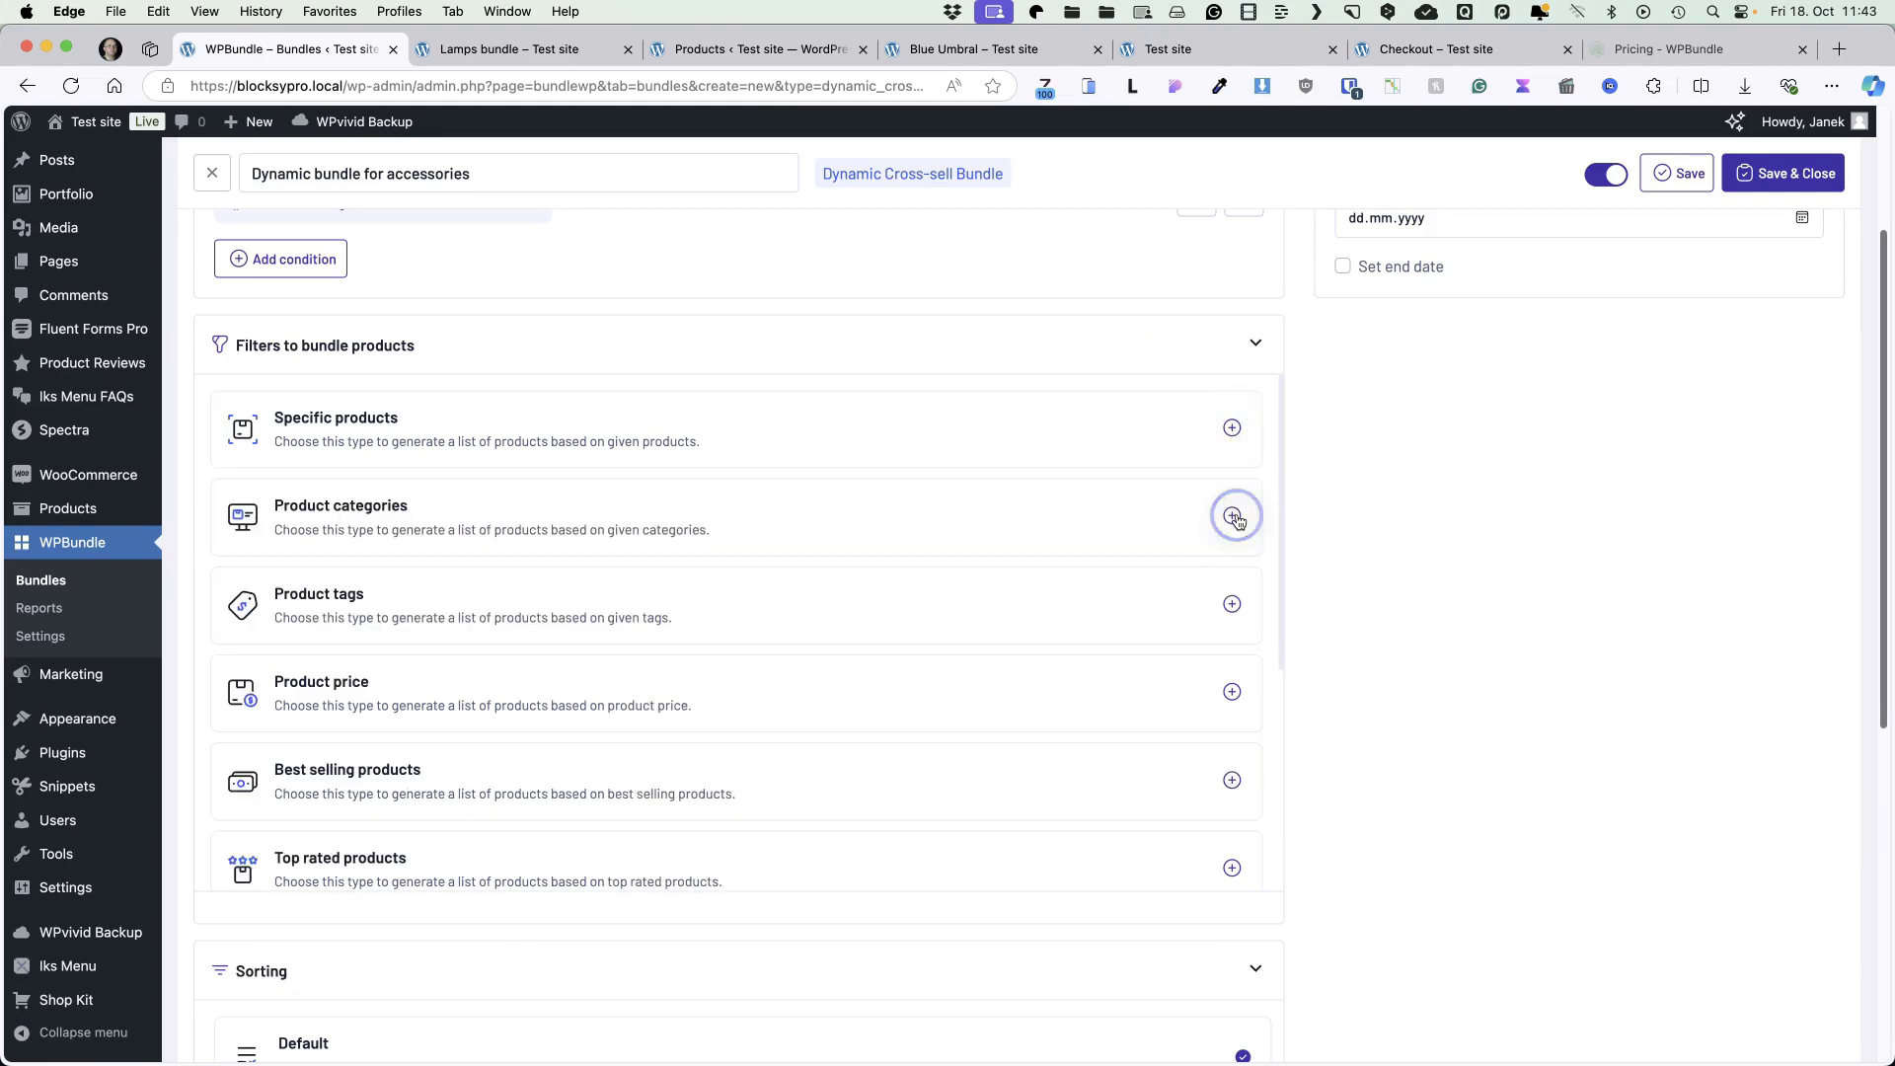
{"action": "scroll", "coordinate": [1231, 612], "scroll_direction": "down", "scroll_amount": 5}
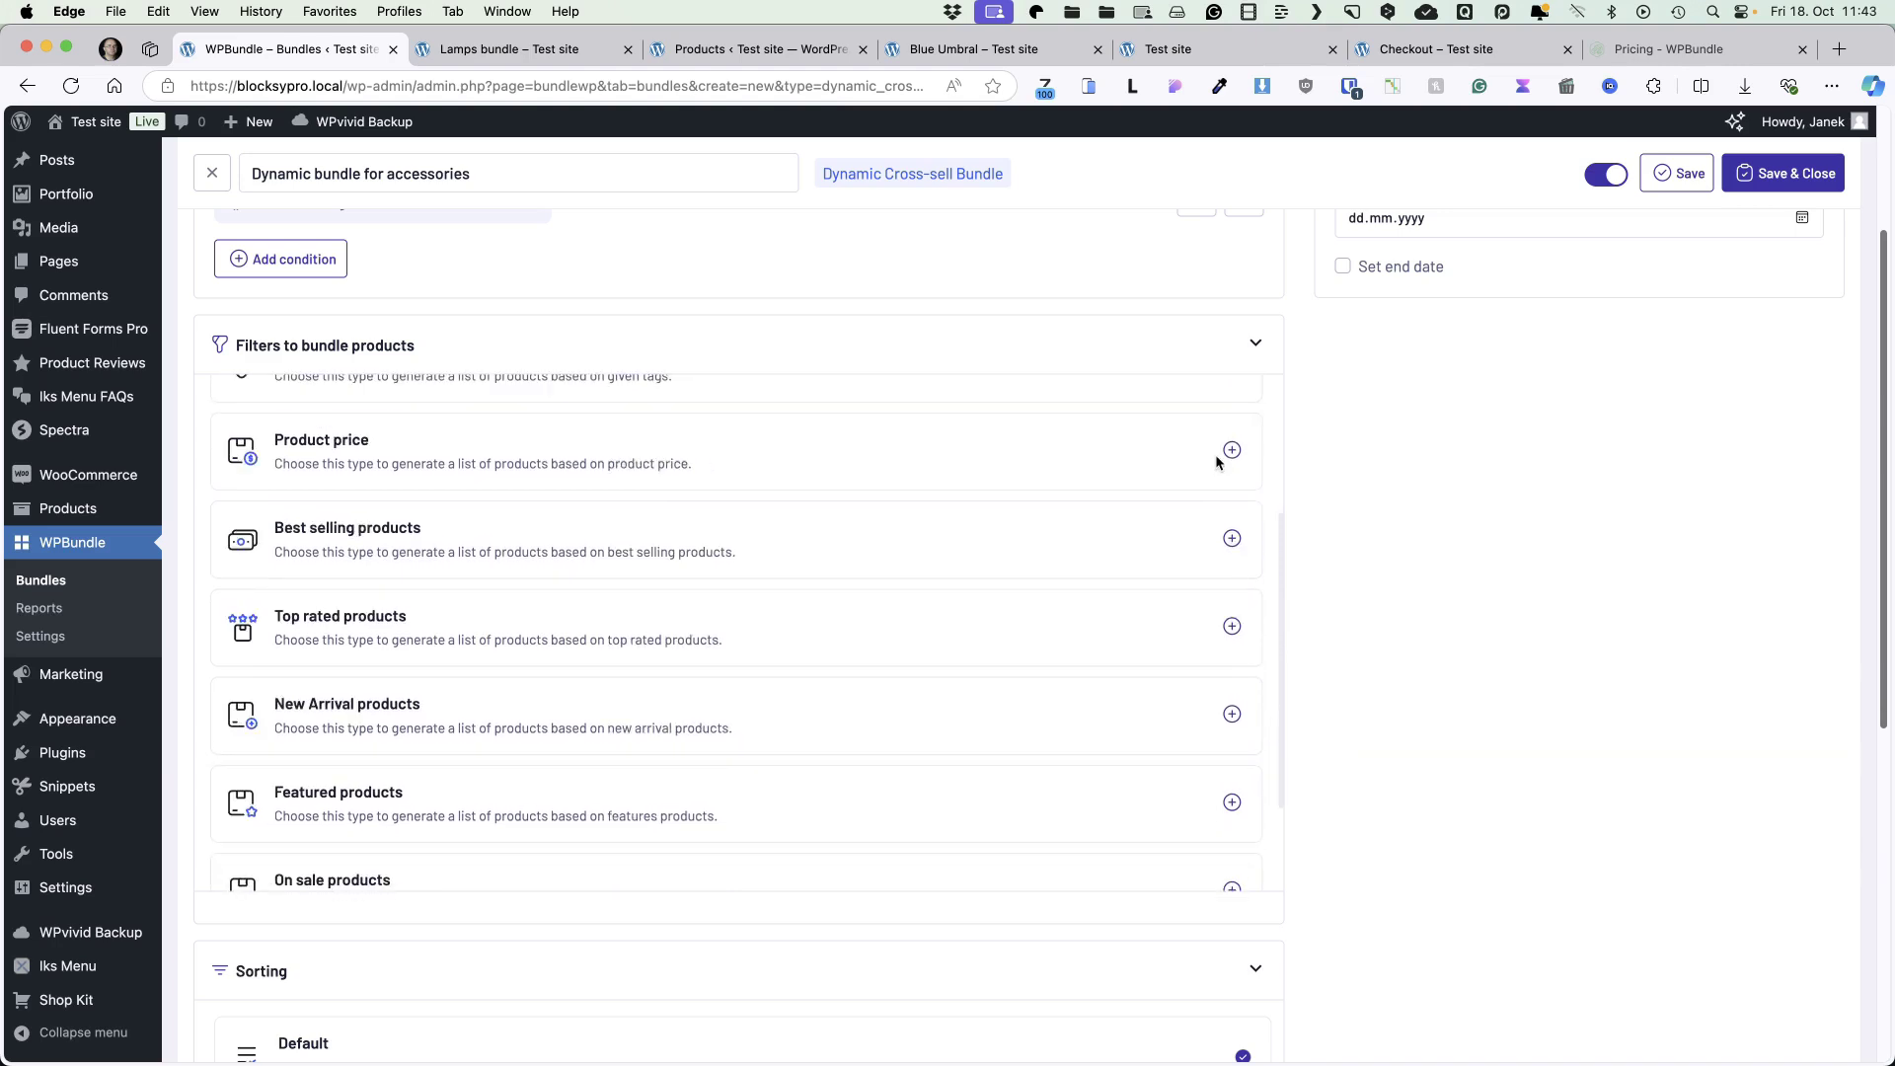
{"action": "scroll", "coordinate": [1215, 454], "scroll_direction": "down", "scroll_amount": 2}
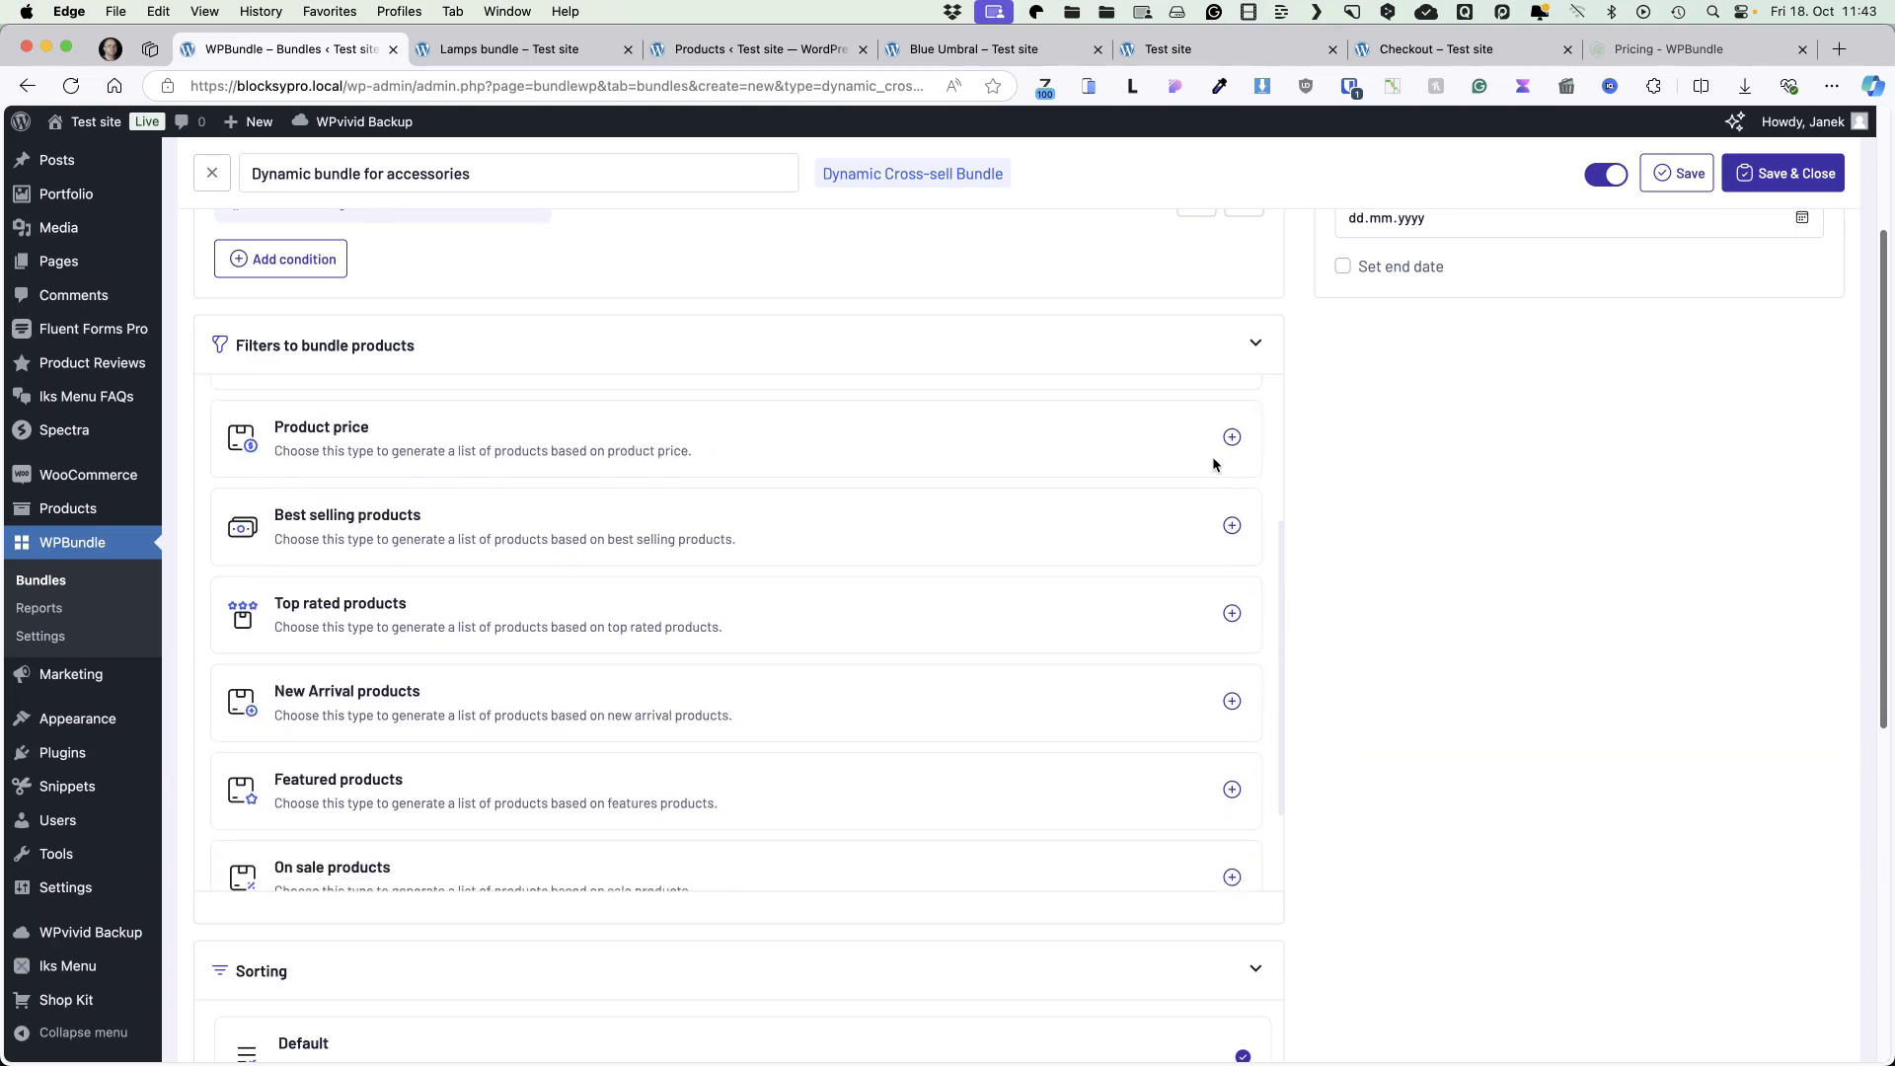
{"action": "scroll", "coordinate": [1214, 464], "scroll_direction": "down", "scroll_amount": 1}
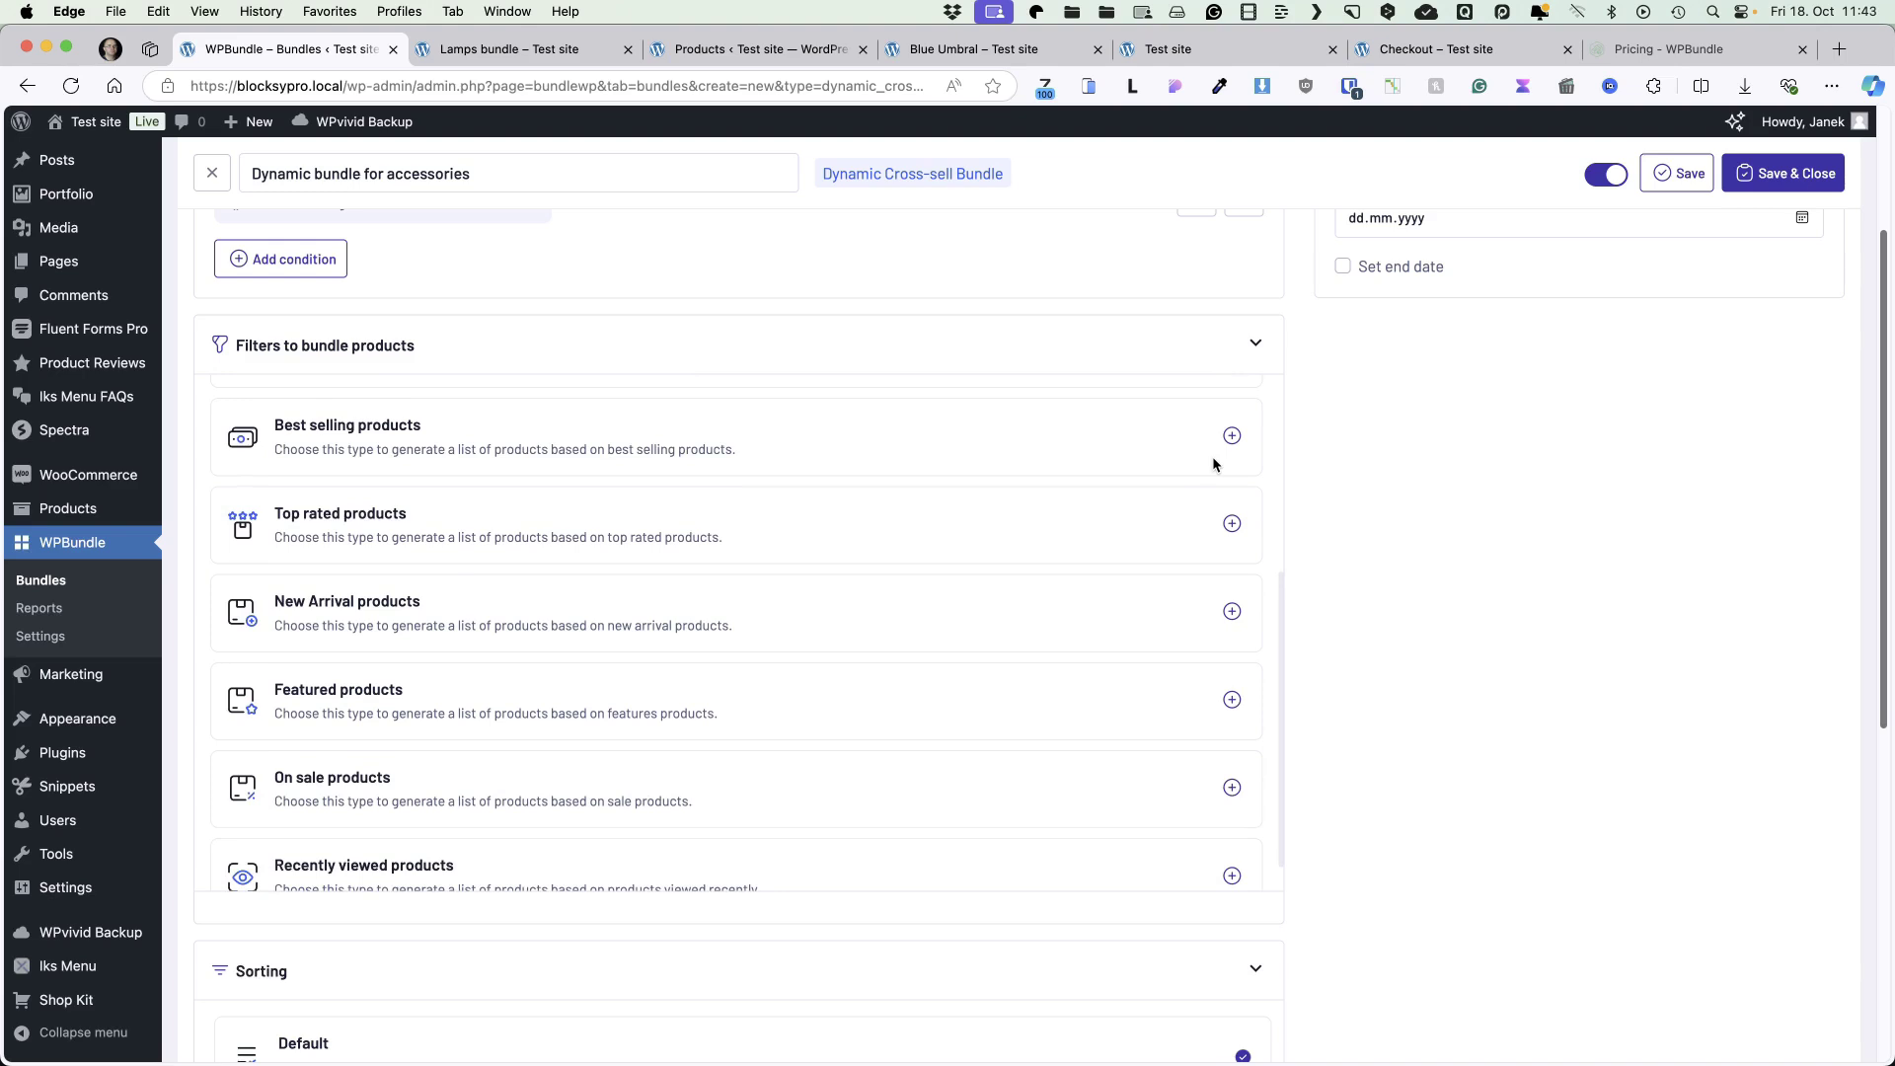
{"action": "scroll", "coordinate": [1216, 513], "scroll_direction": "down", "scroll_amount": 1}
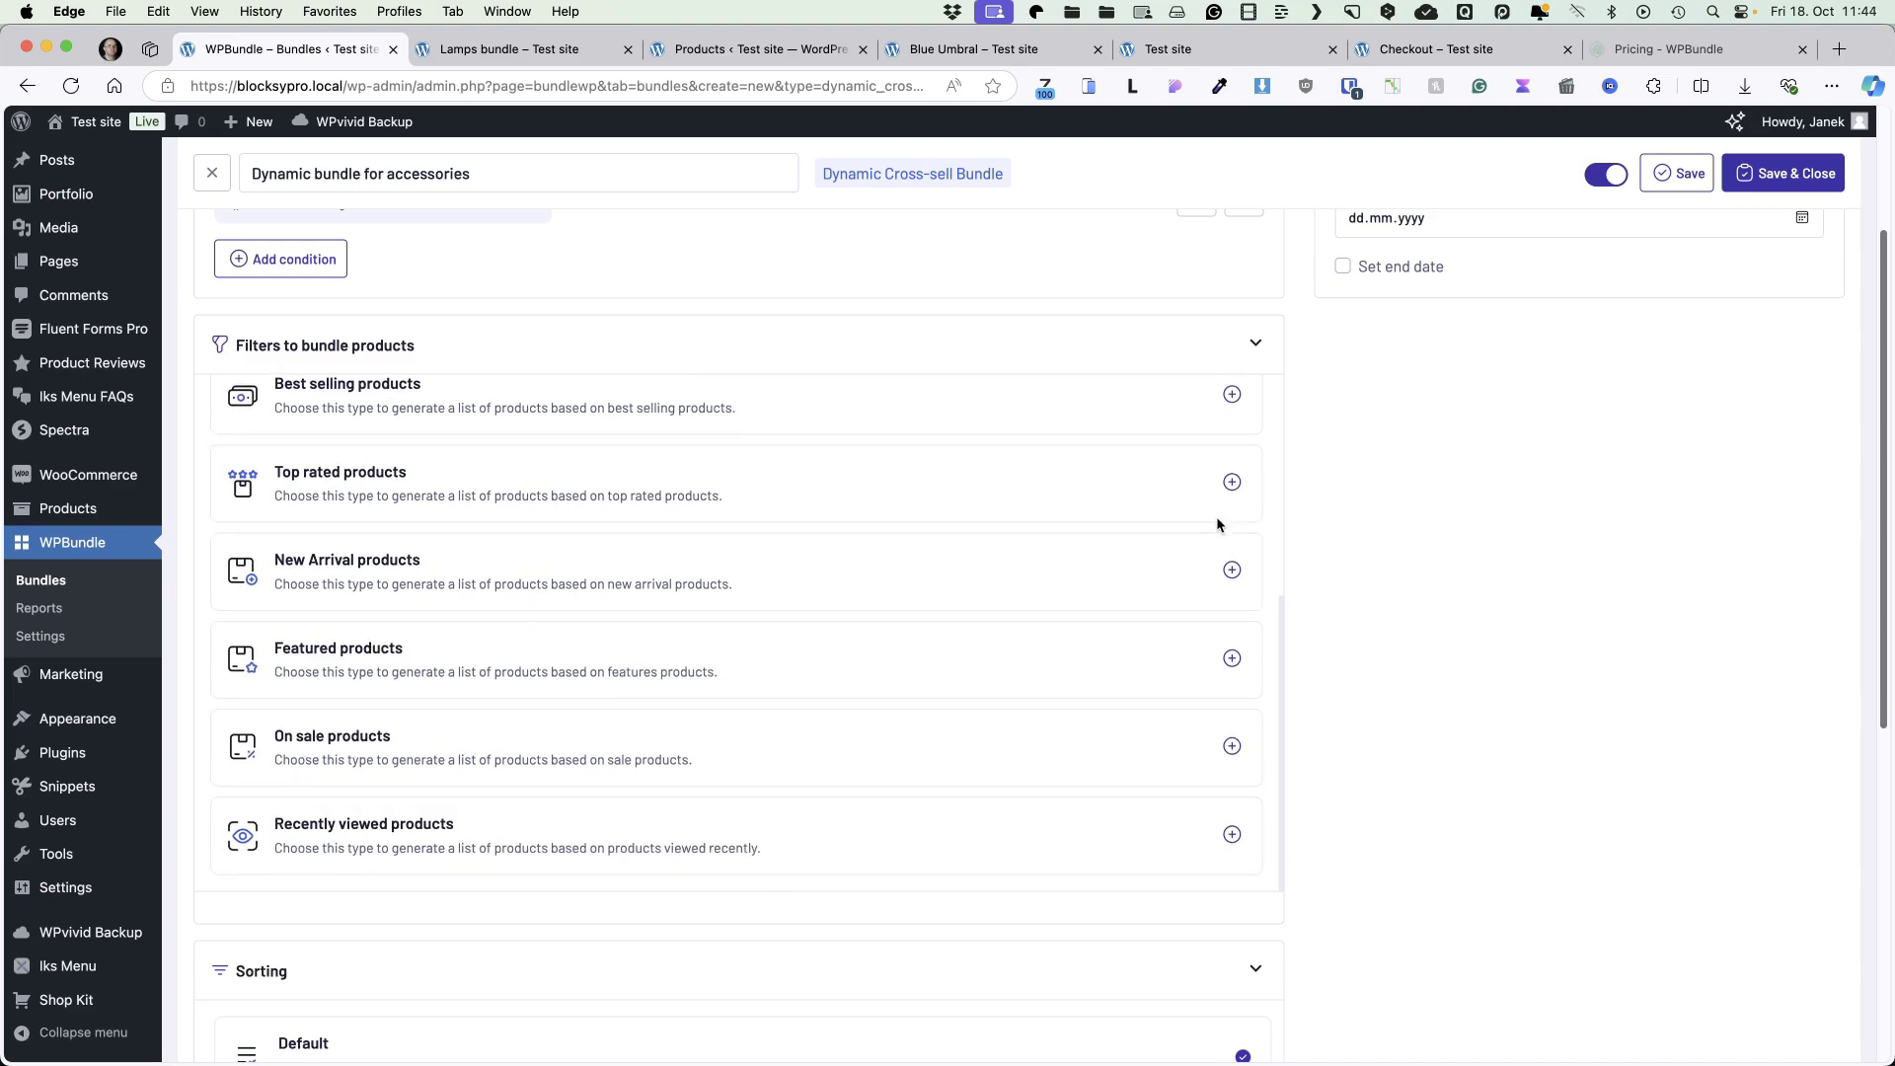
{"action": "scroll", "coordinate": [1224, 755], "scroll_direction": "down", "scroll_amount": 3}
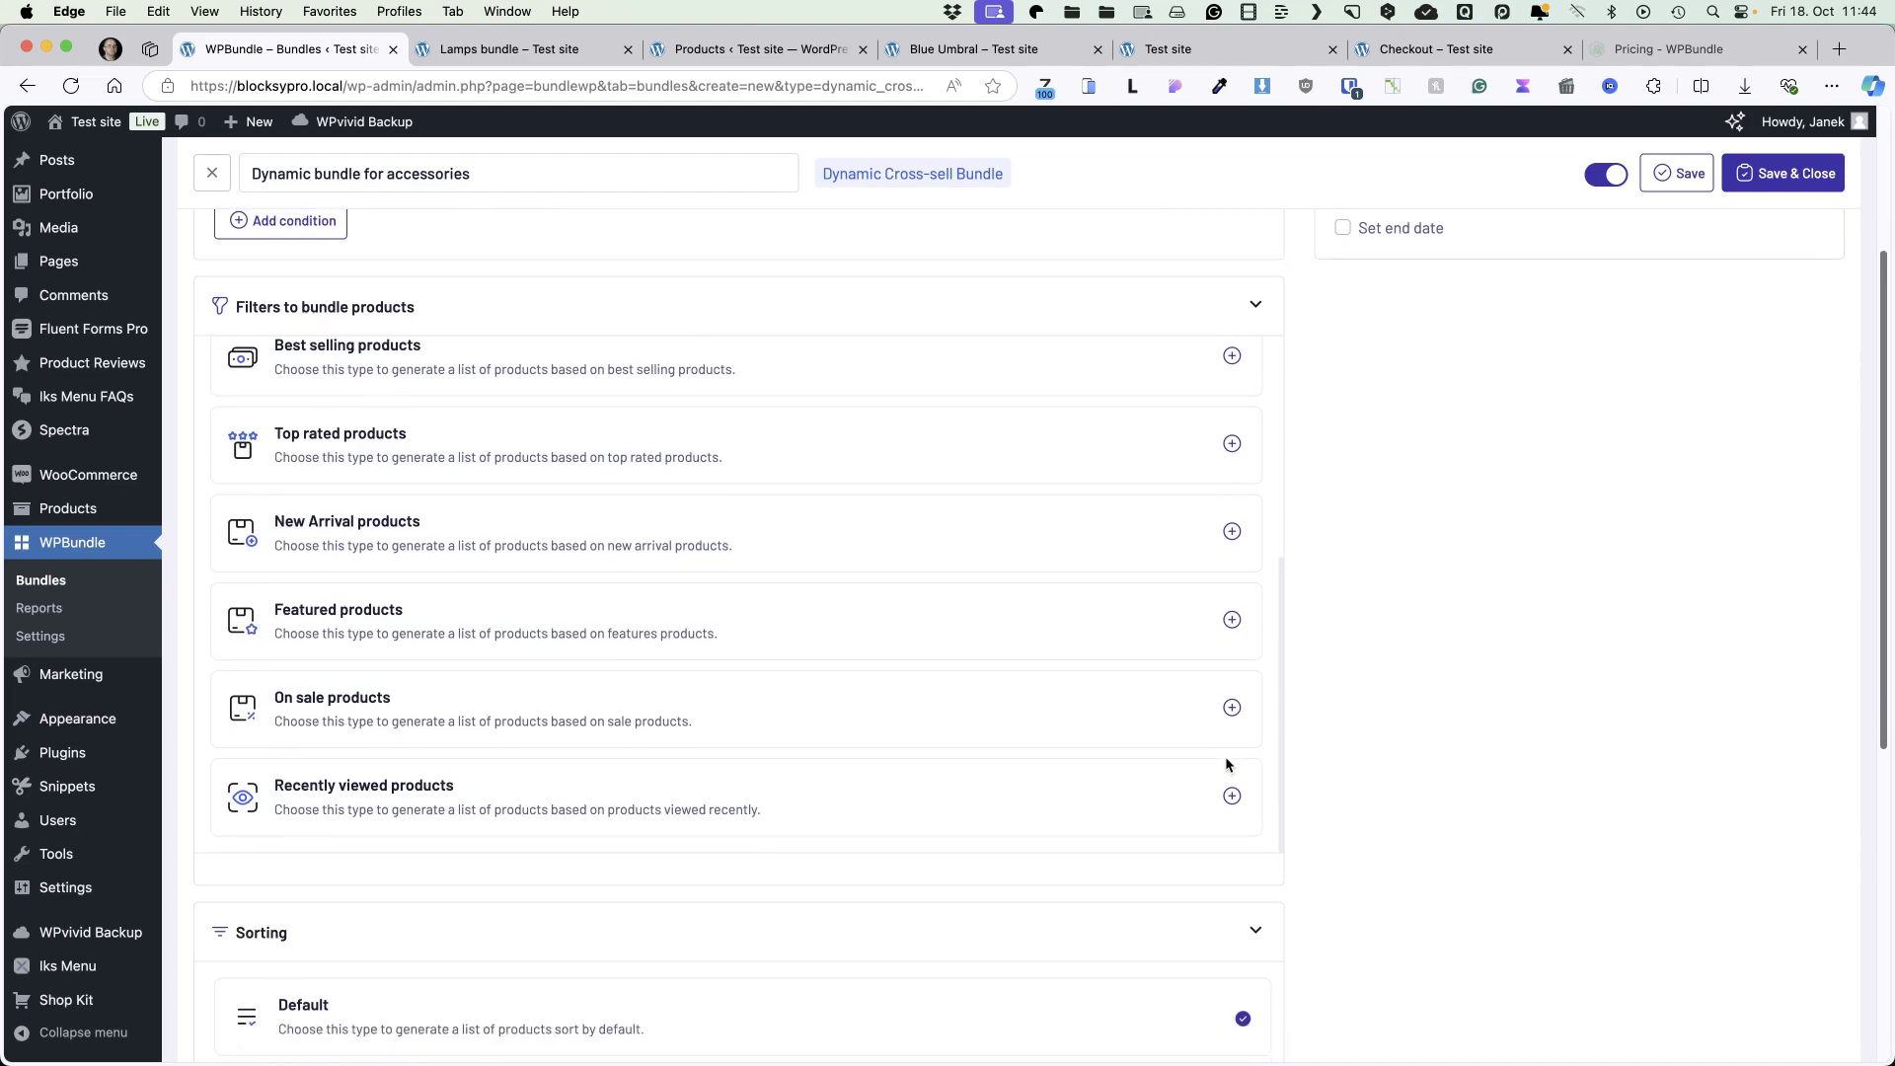
{"action": "scroll", "coordinate": [1257, 750], "scroll_direction": "down", "scroll_amount": 3}
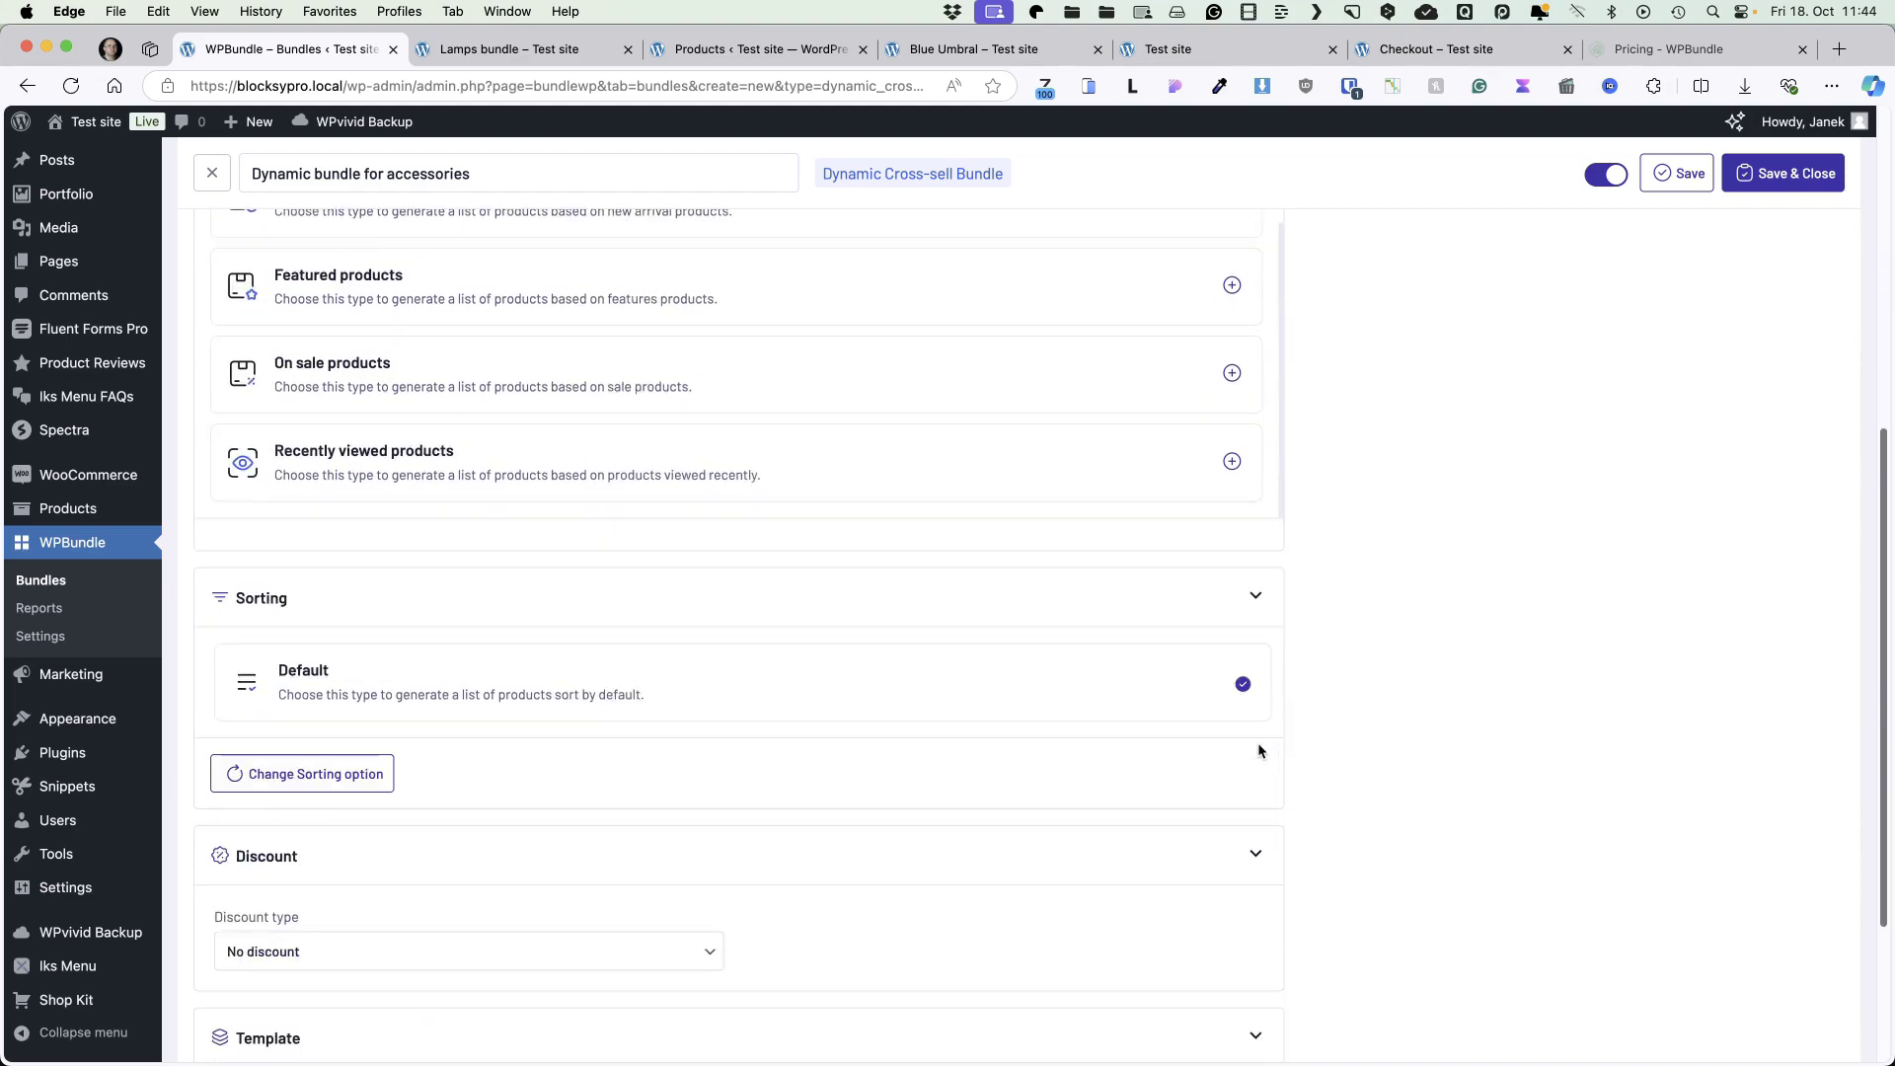
Filter the bundle products by product categories in list Lighting.
{"action": "scroll", "coordinate": [1409, 609], "scroll_direction": "up", "scroll_amount": 10}
{"action": "scroll", "coordinate": [1231, 542], "scroll_direction": "down", "scroll_amount": 2}
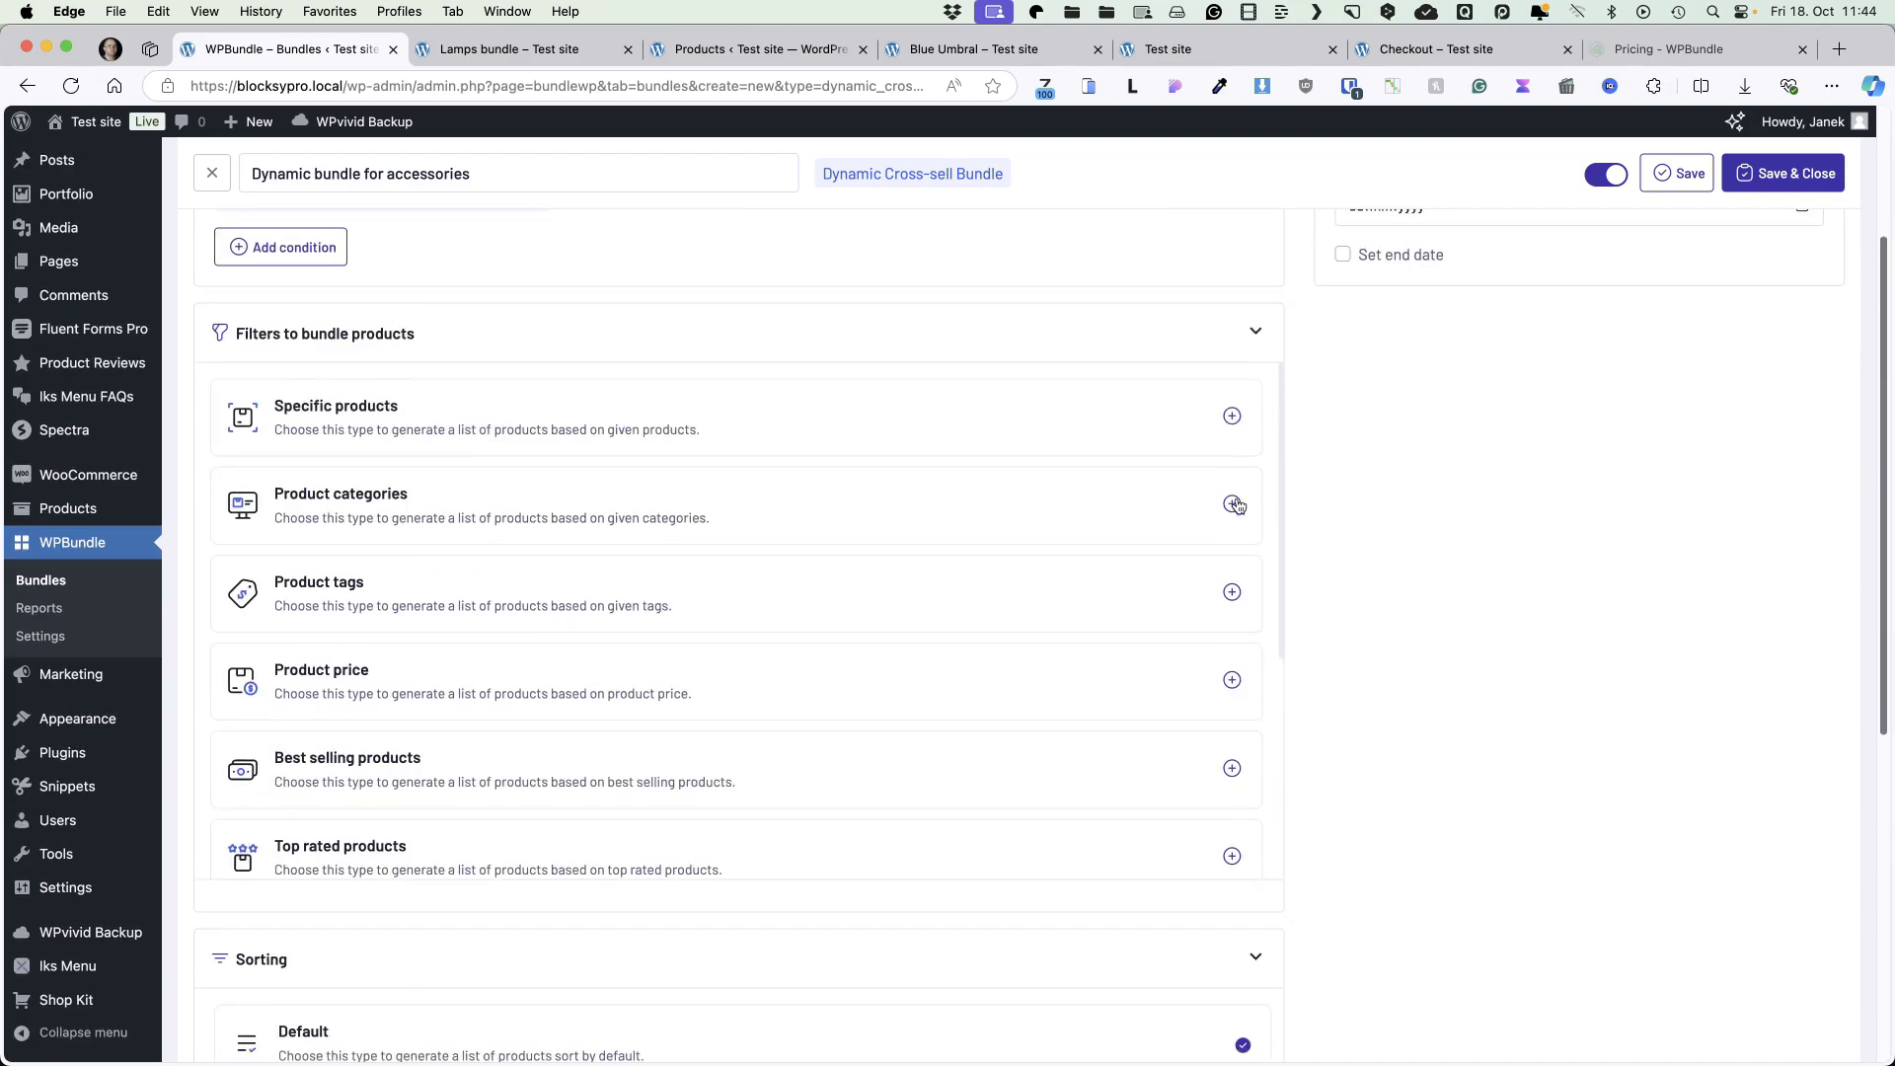
{"action": "left_click", "coordinate": [1232, 503]}
{"action": "left_click", "coordinate": [435, 584]}
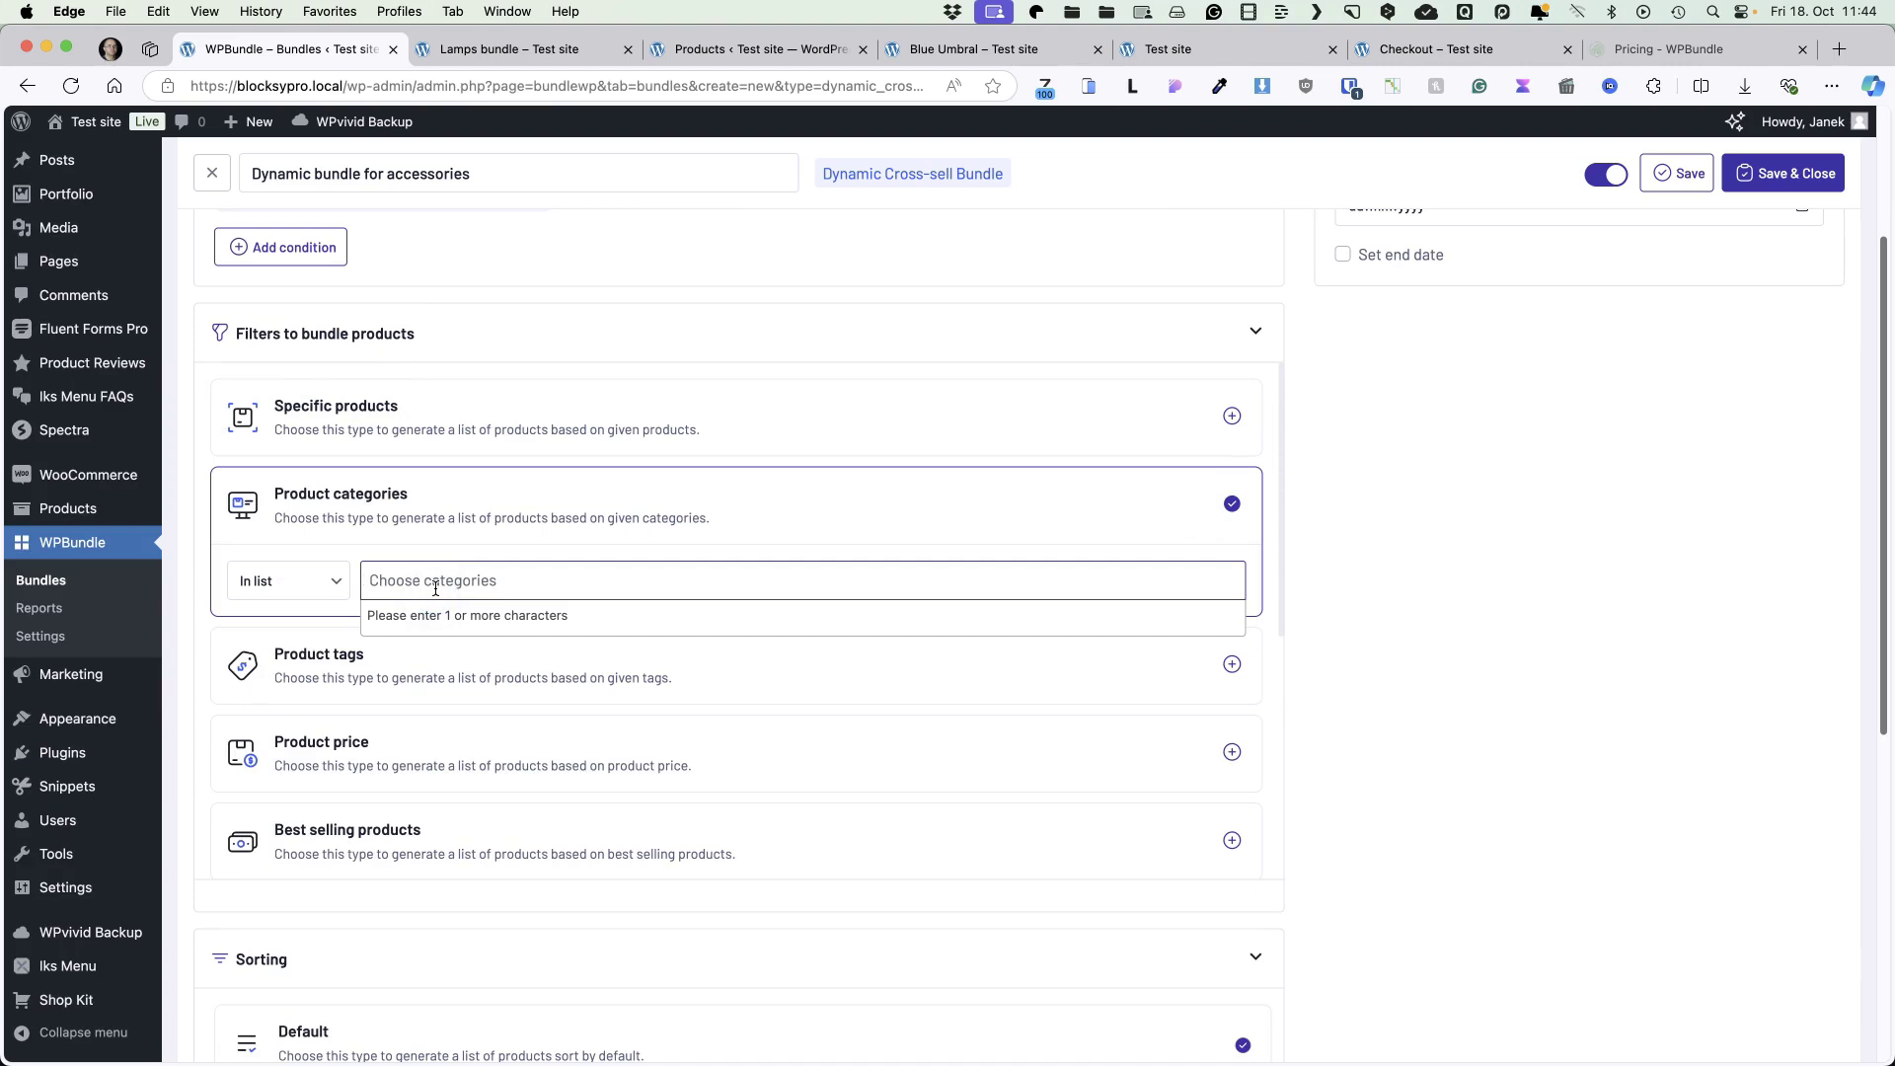
{"action": "type", "text": "lig"}
{"action": "left_click", "coordinate": [851, 614]}
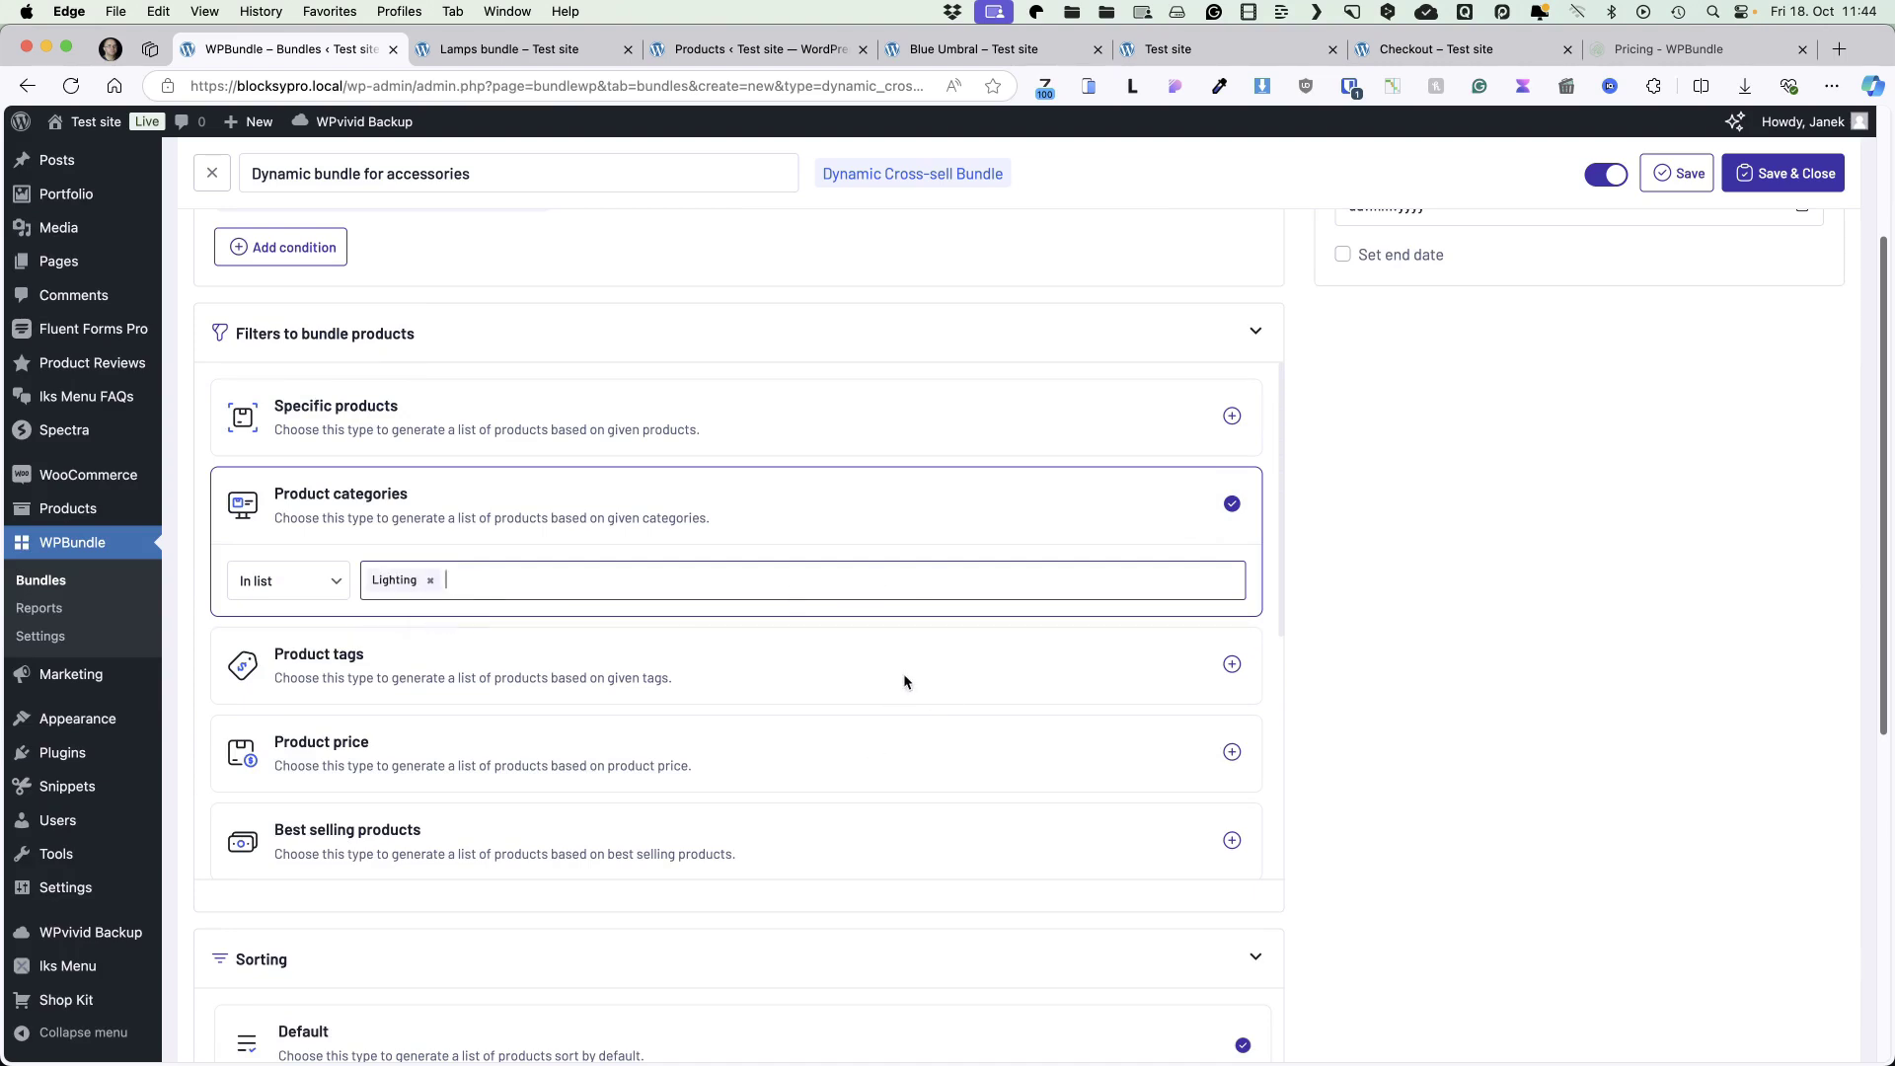
Expand the bundle's sorting options and look through the available ways to order the products.
{"action": "scroll", "coordinate": [878, 672], "scroll_direction": "down", "scroll_amount": 10}
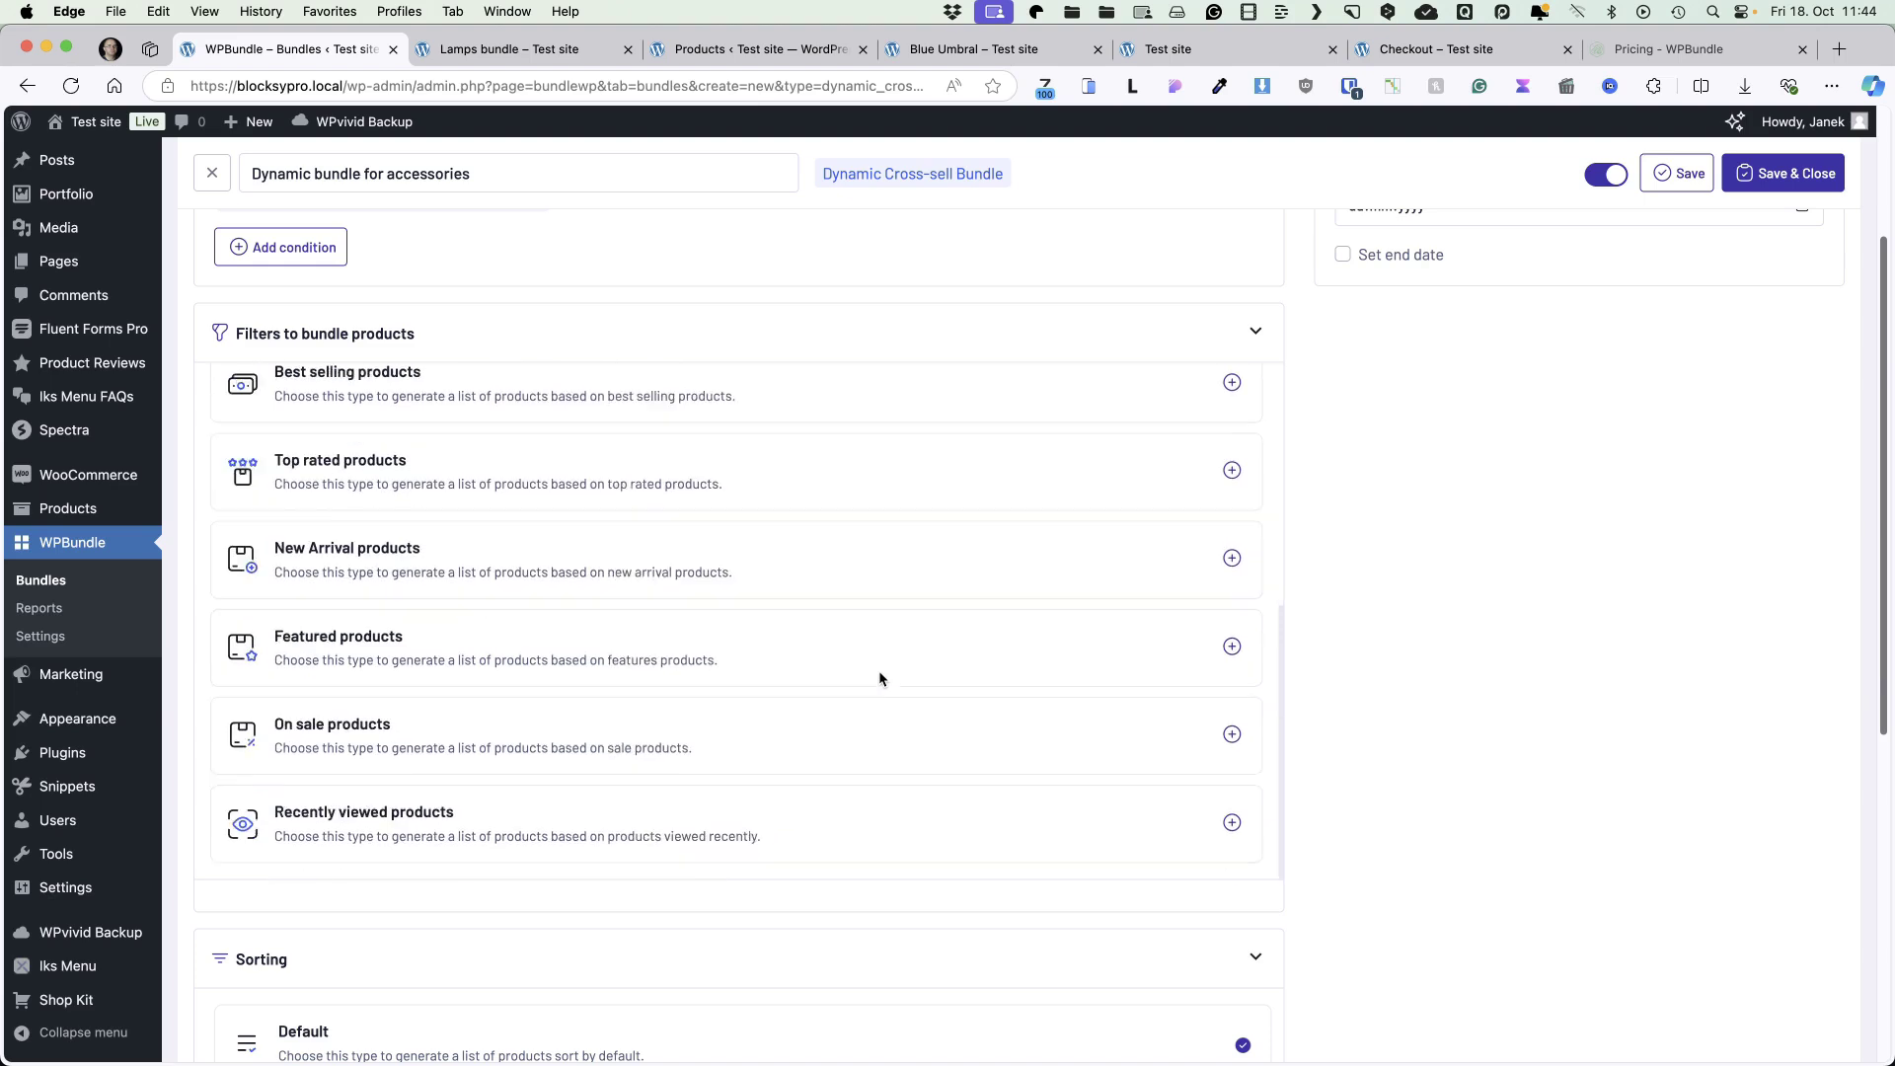
{"action": "left_click", "coordinate": [321, 556]}
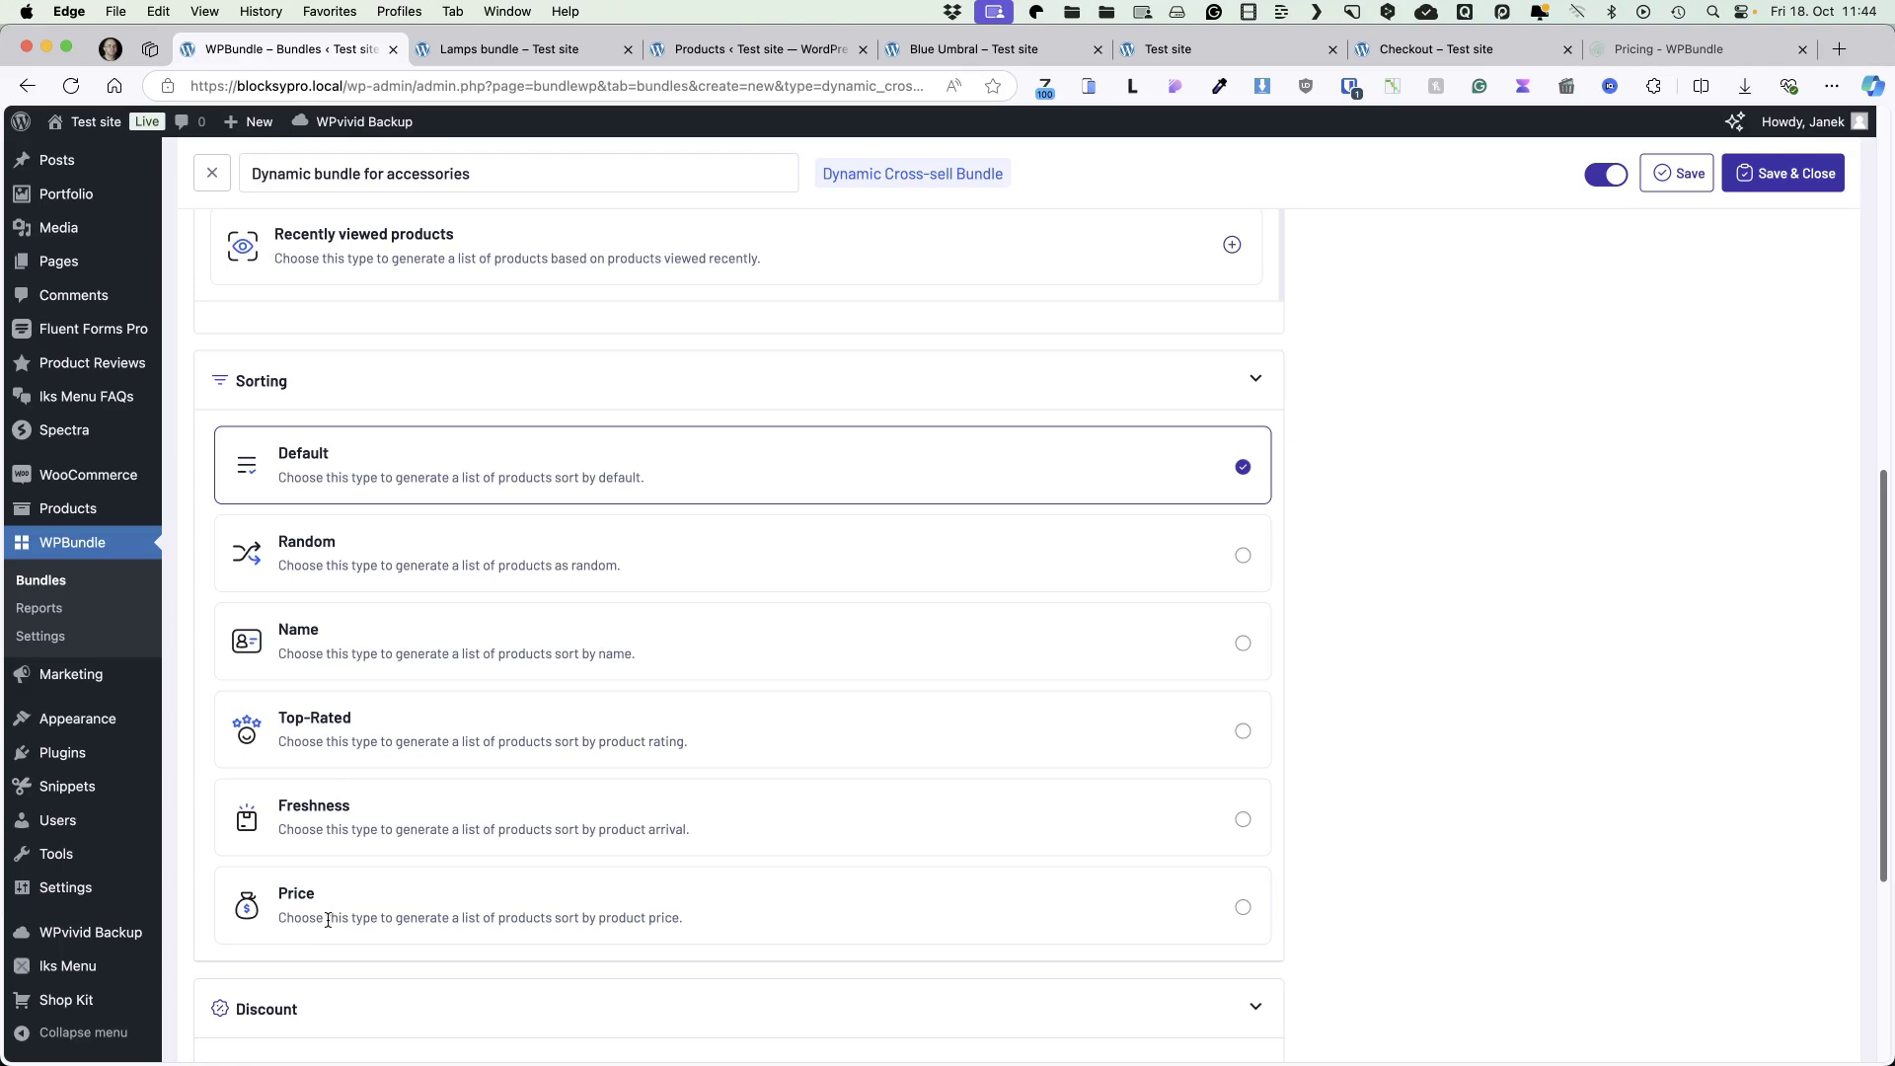
{"action": "scroll", "coordinate": [728, 815], "scroll_direction": "down", "scroll_amount": 5}
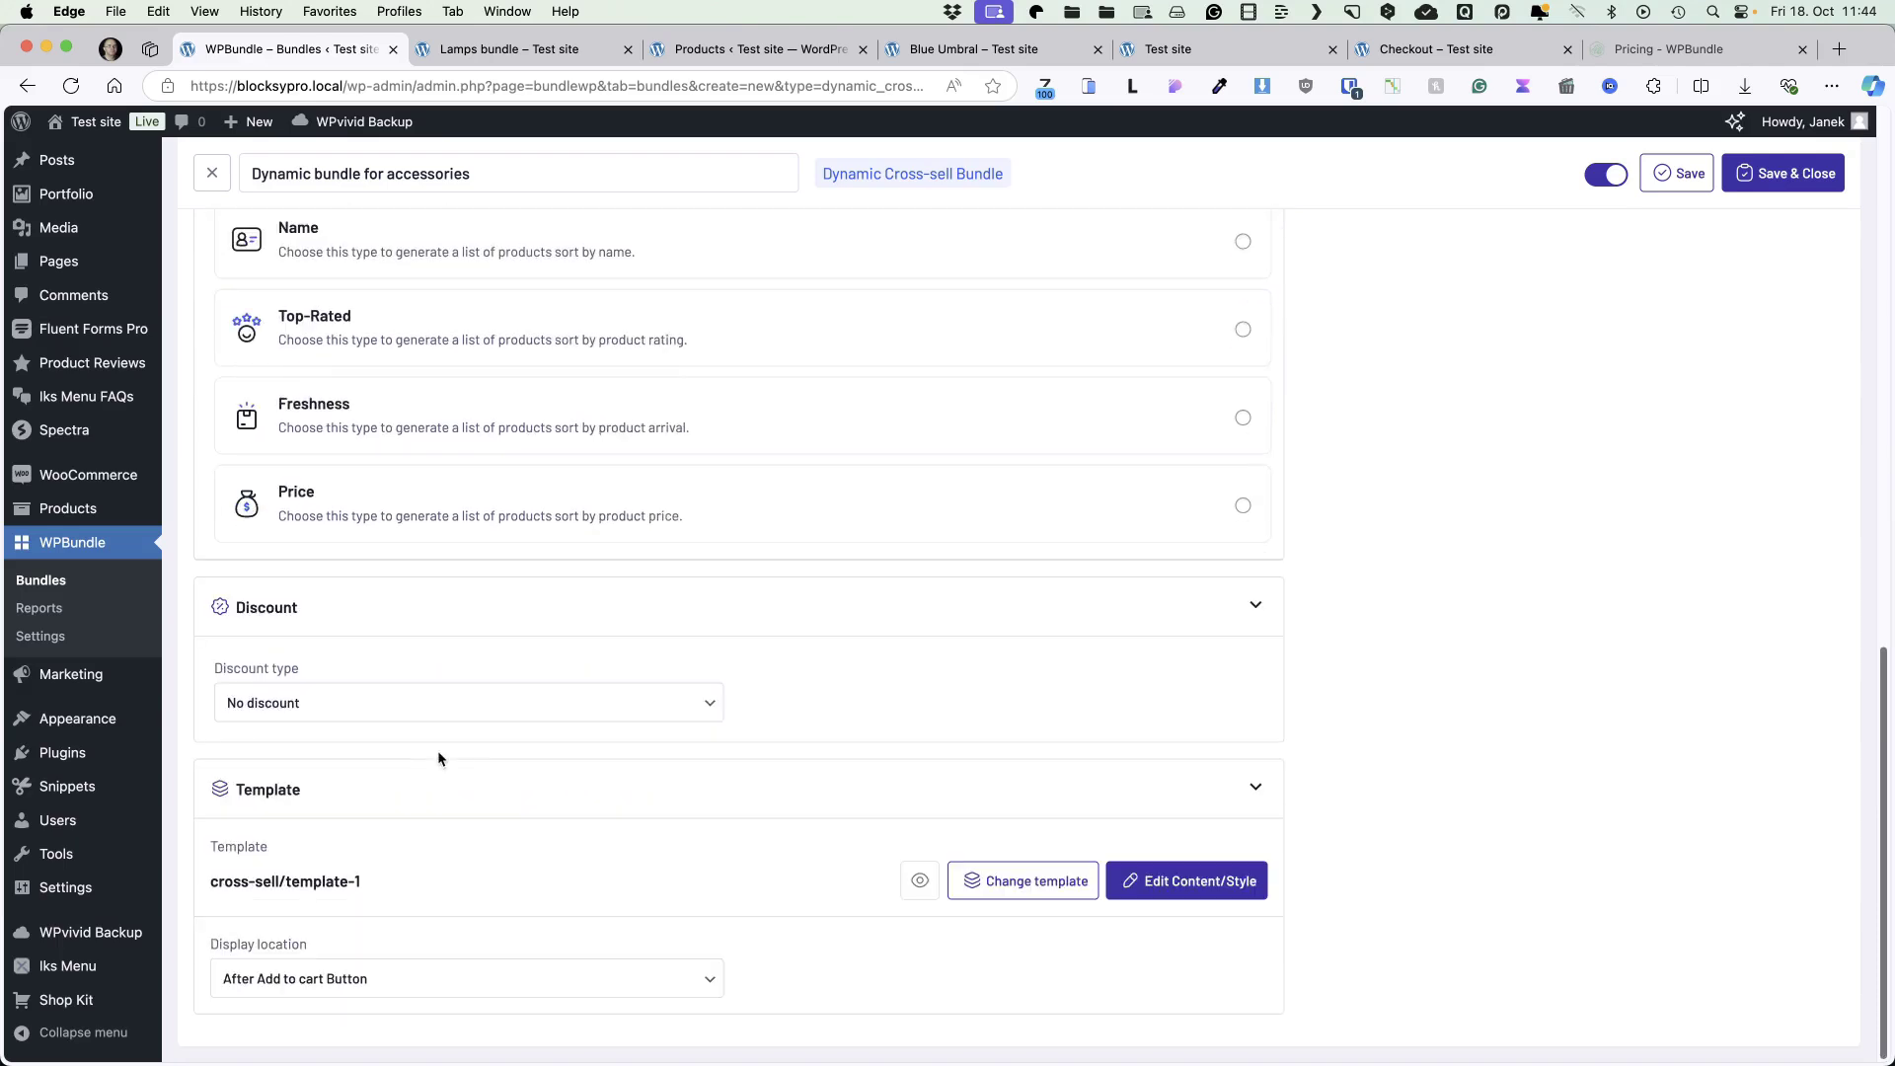
Give the dynamic bundle a percentage discount with a value of 15.
{"action": "left_click", "coordinate": [407, 699]}
{"action": "left_click", "coordinate": [278, 727]}
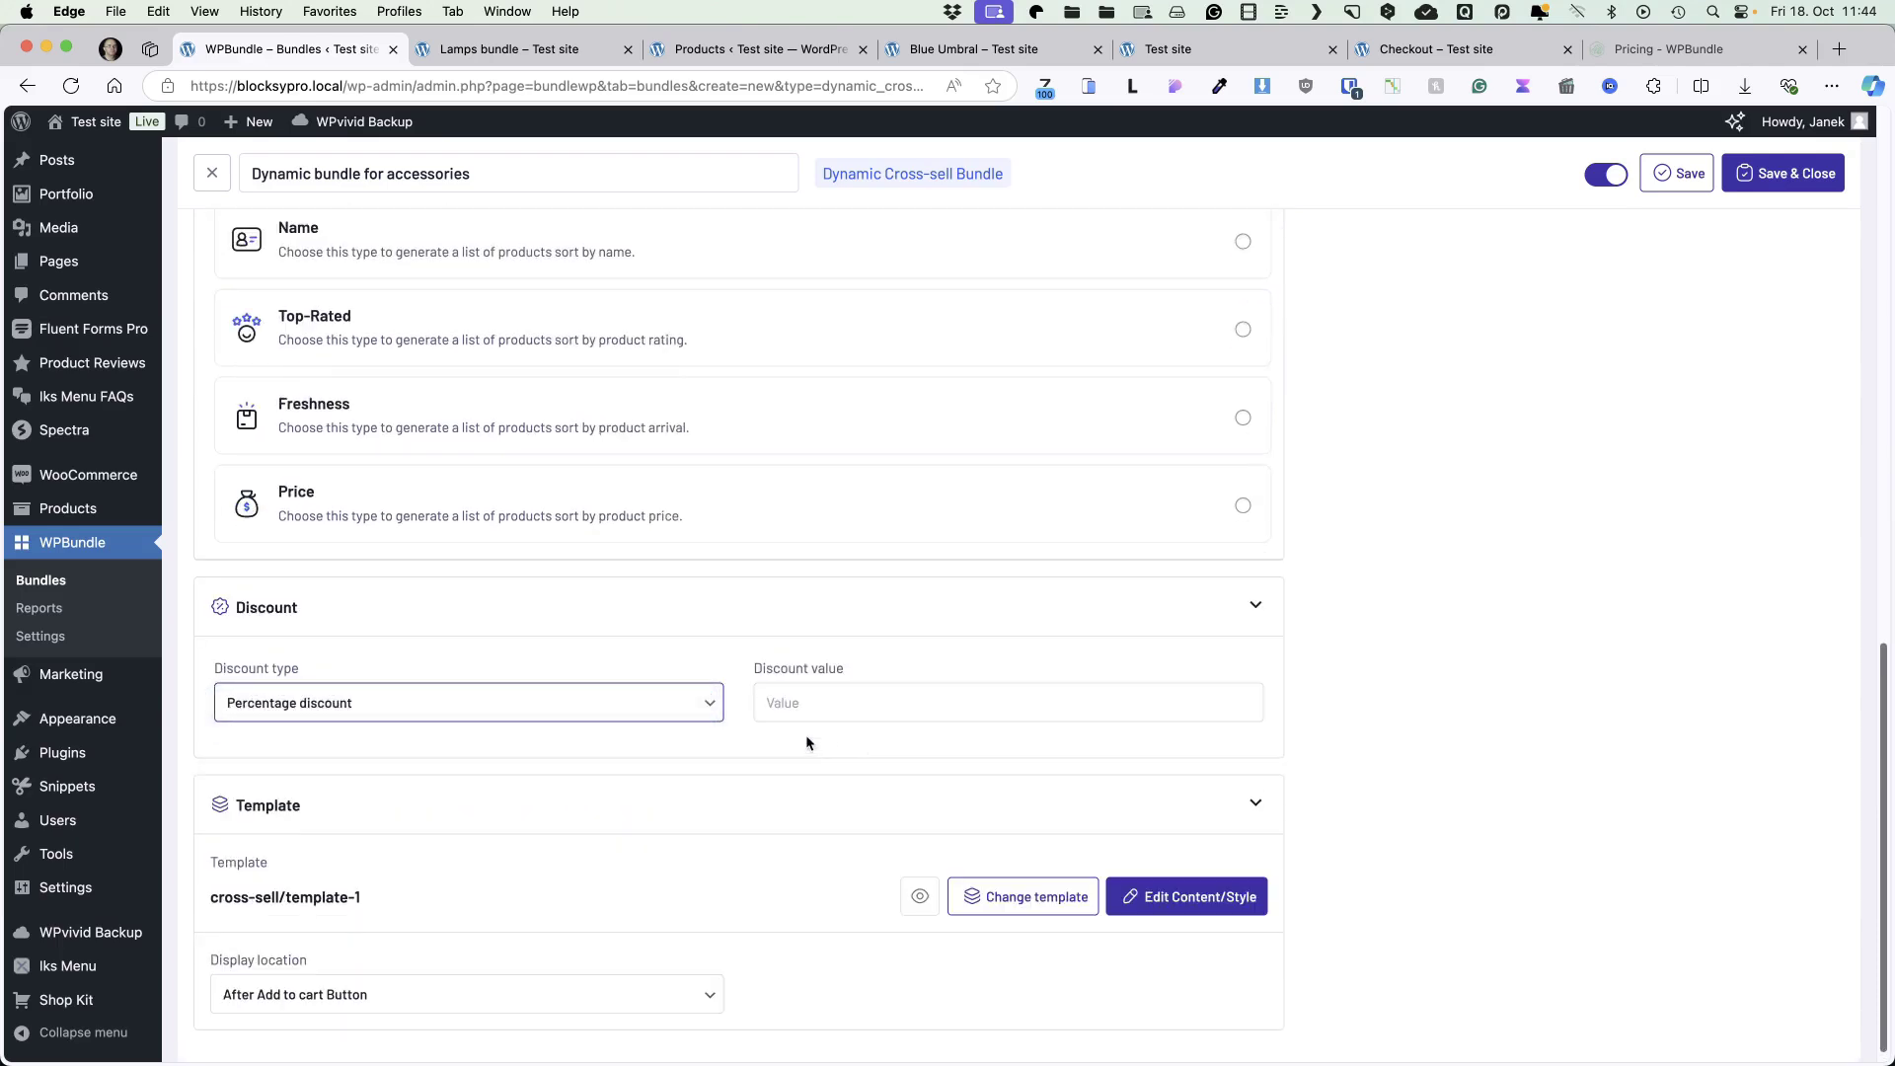
{"action": "left_click", "coordinate": [782, 702]}
{"action": "type", "text": "15"}
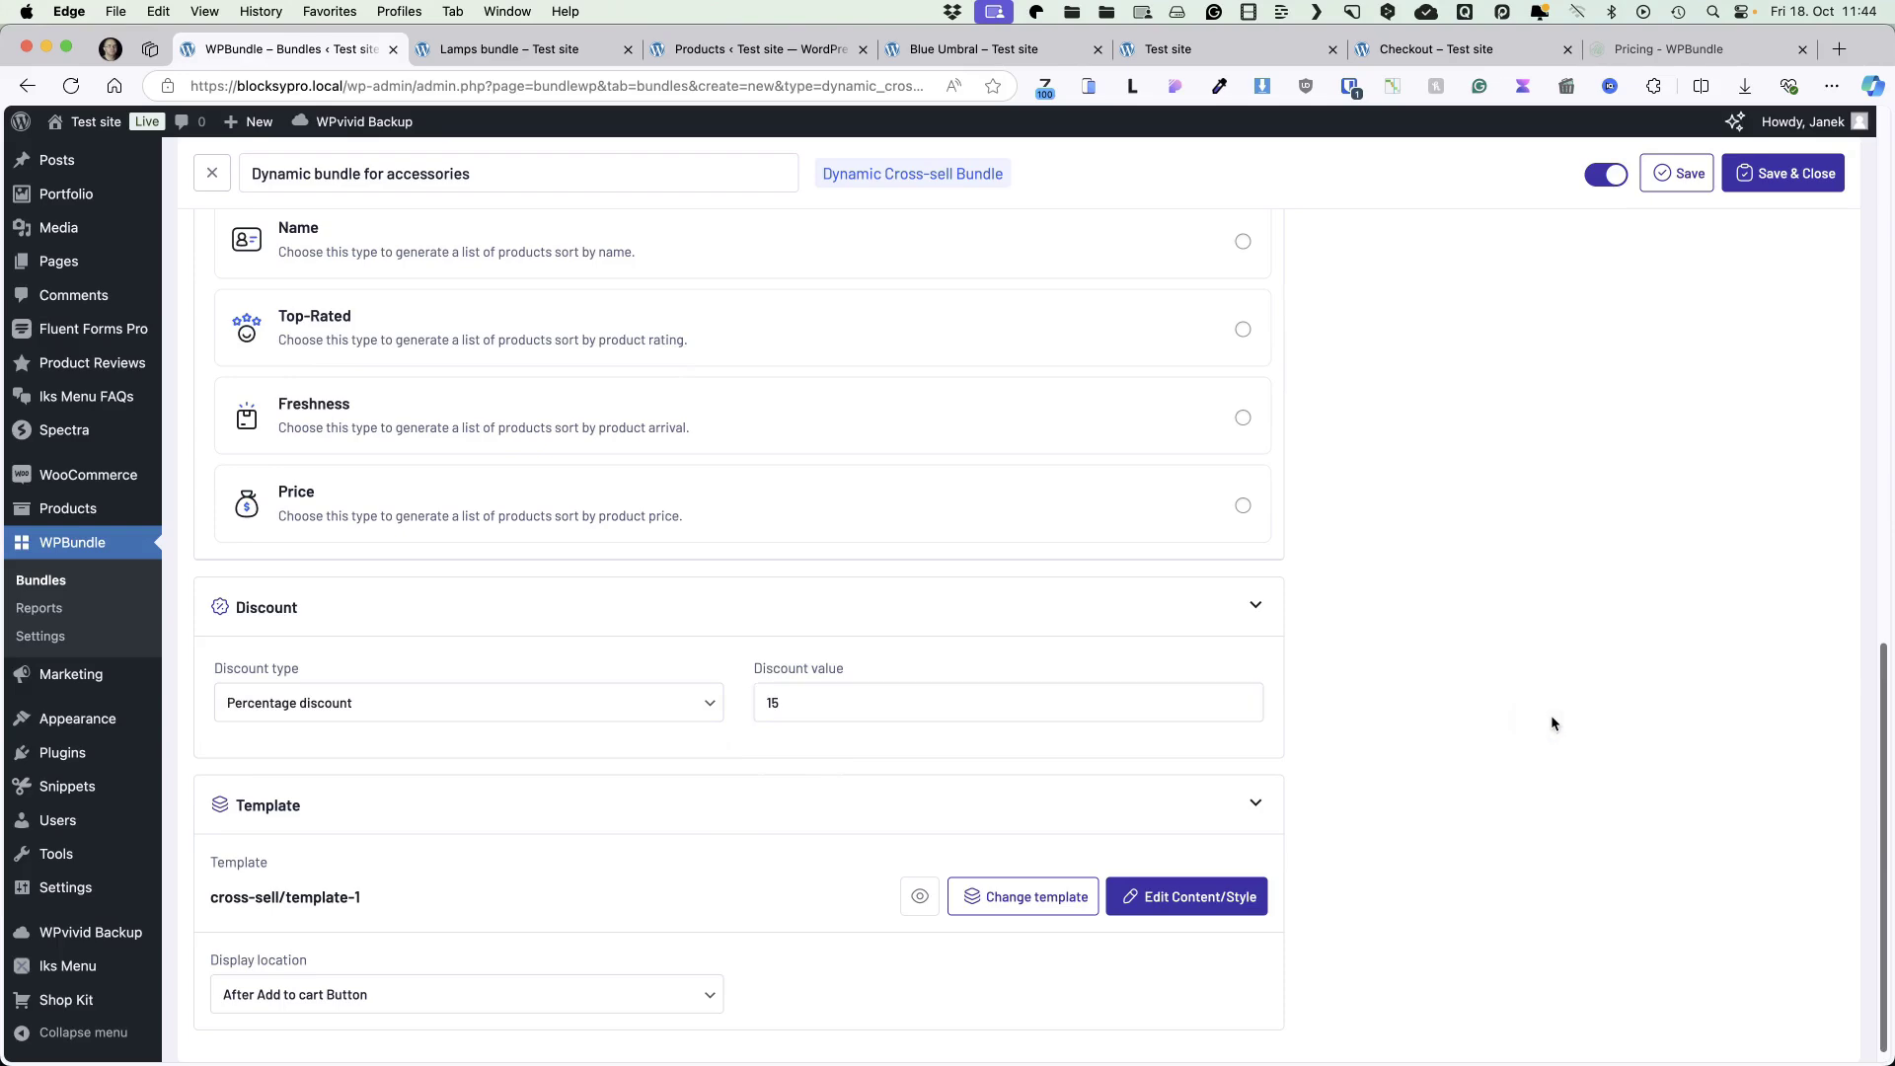
Set the bundle's display location to Before Add to cart Button, and save and close the bundle.
{"action": "scroll", "coordinate": [888, 839], "scroll_direction": "down", "scroll_amount": 1}
{"action": "left_click", "coordinate": [464, 979]}
{"action": "left_click", "coordinate": [333, 951]}
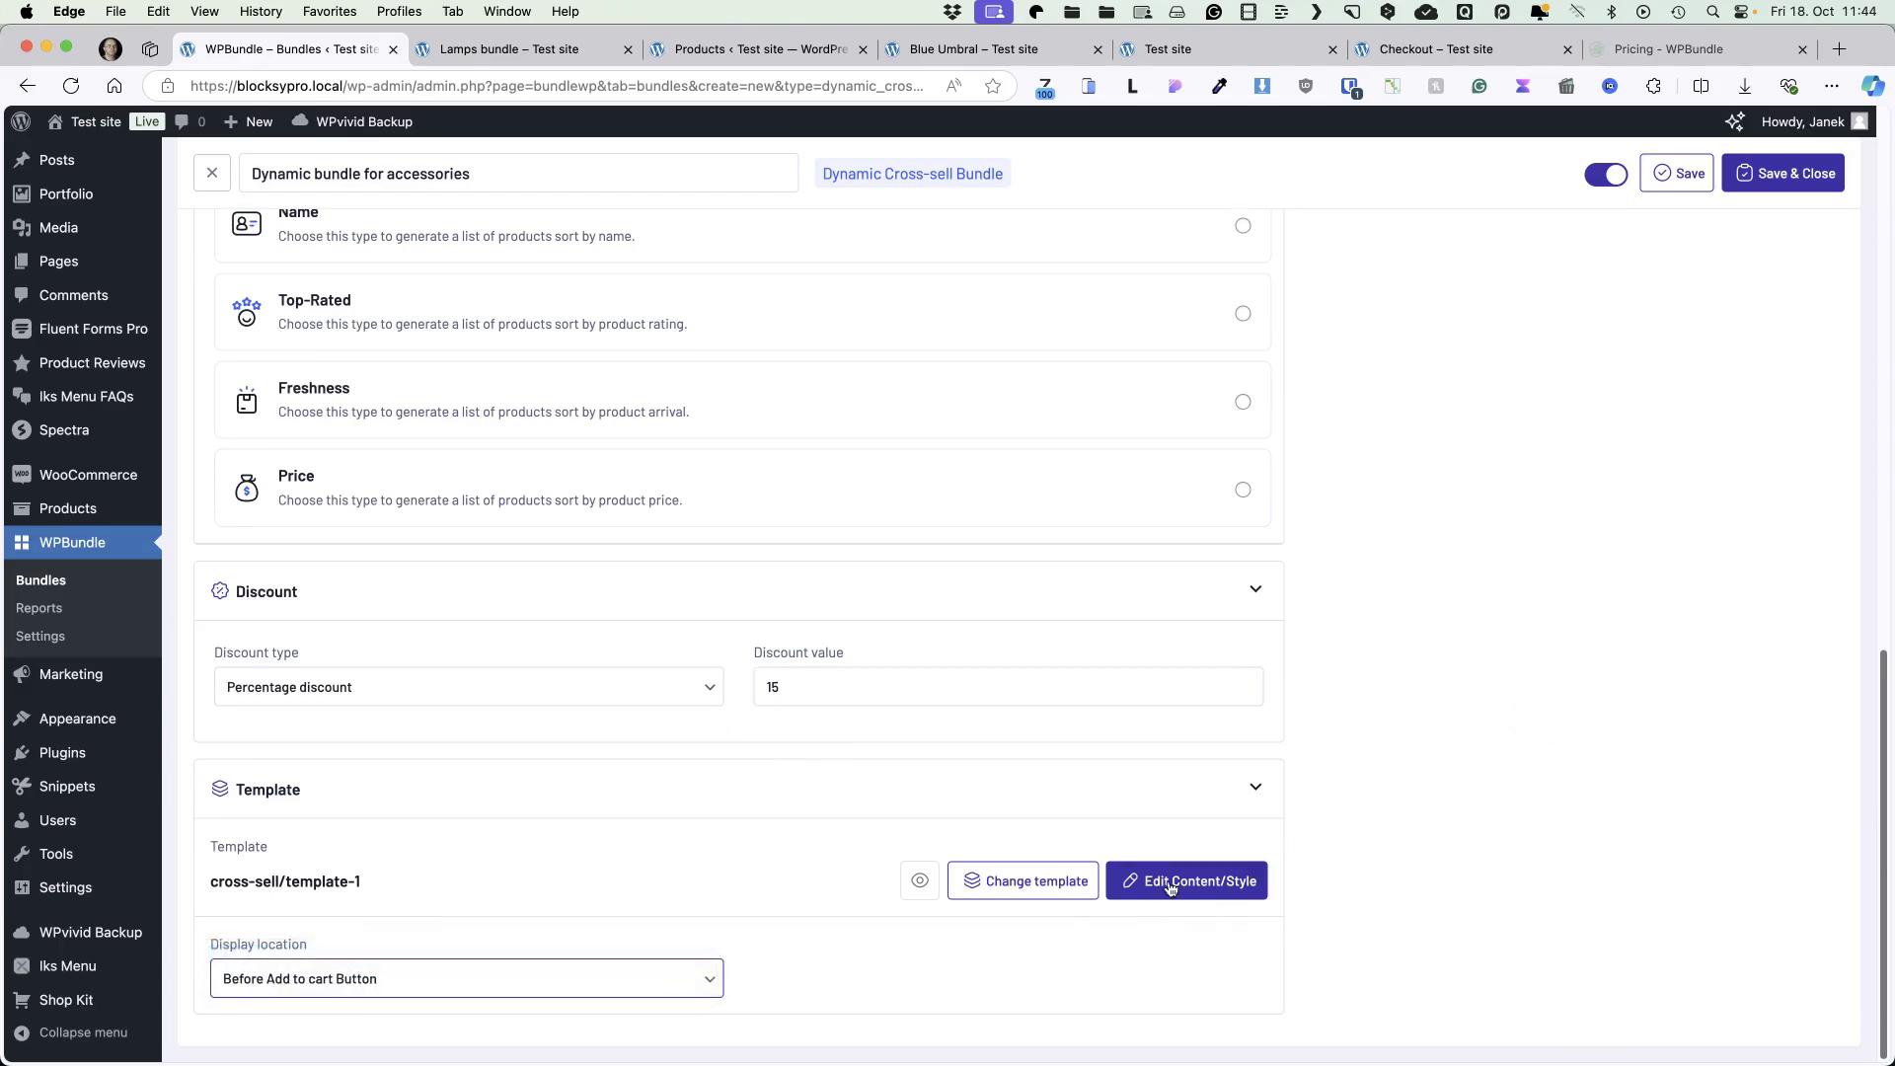
{"action": "scroll", "coordinate": [1513, 713], "scroll_direction": "up", "scroll_amount": 15}
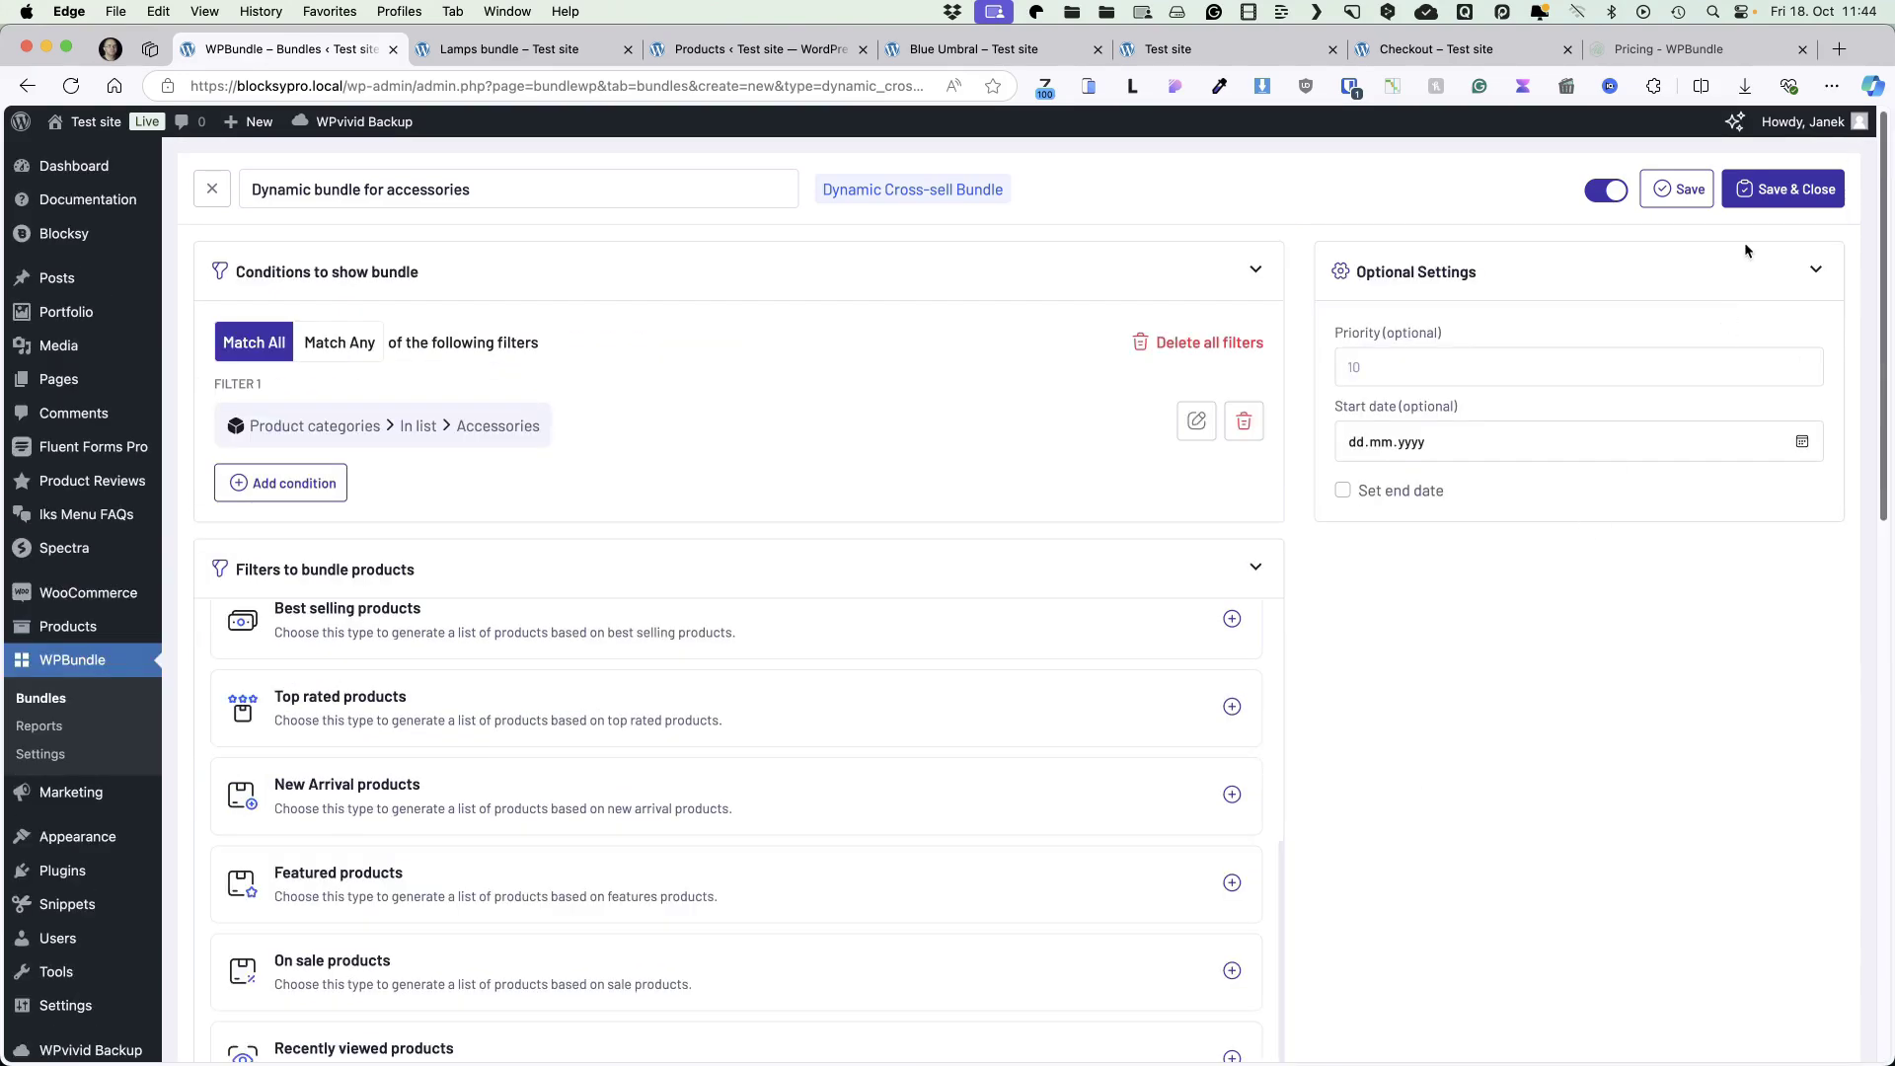
{"action": "left_click", "coordinate": [1786, 191]}
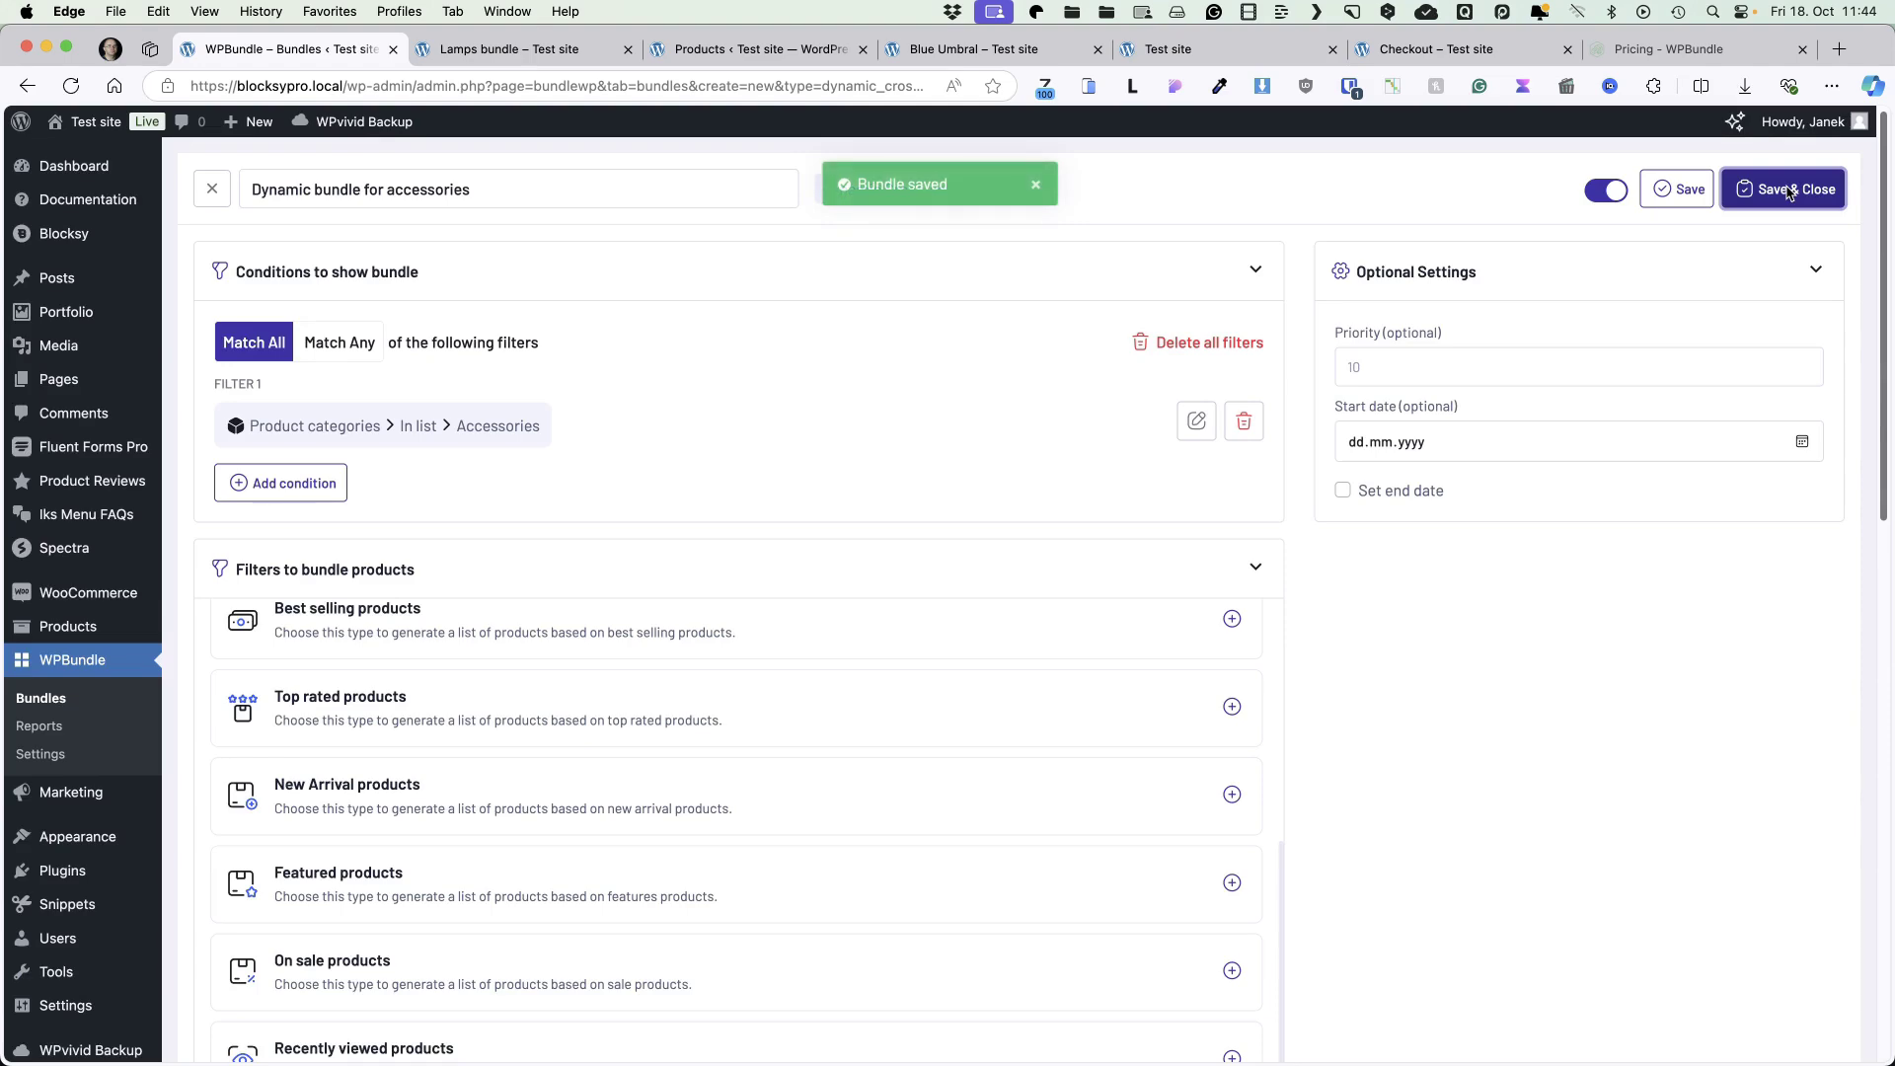
Open the Cora Lamp Wall product from the storefront's Accessories category and examine its dynamic bundle offer.
{"action": "left_click", "coordinate": [986, 49]}
{"action": "left_click", "coordinate": [795, 375]}
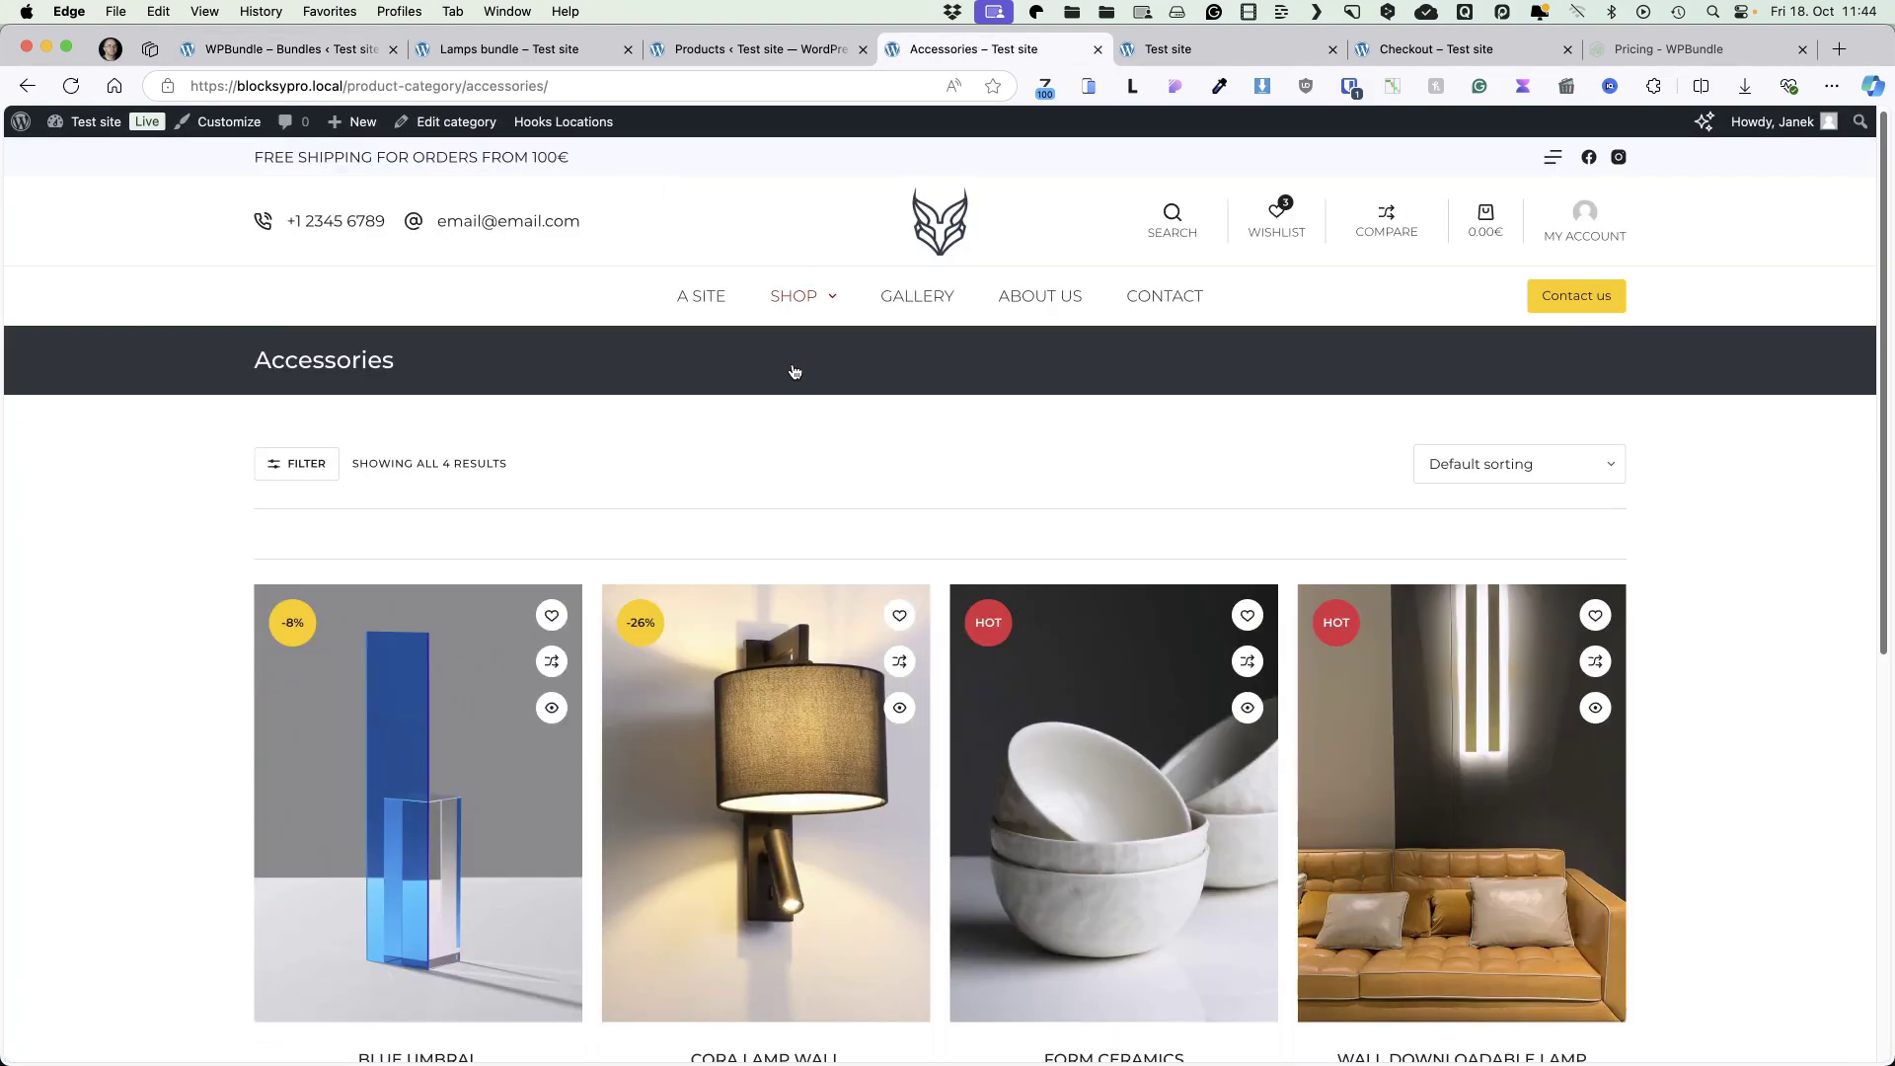
{"action": "scroll", "coordinate": [735, 570], "scroll_direction": "down", "scroll_amount": 3}
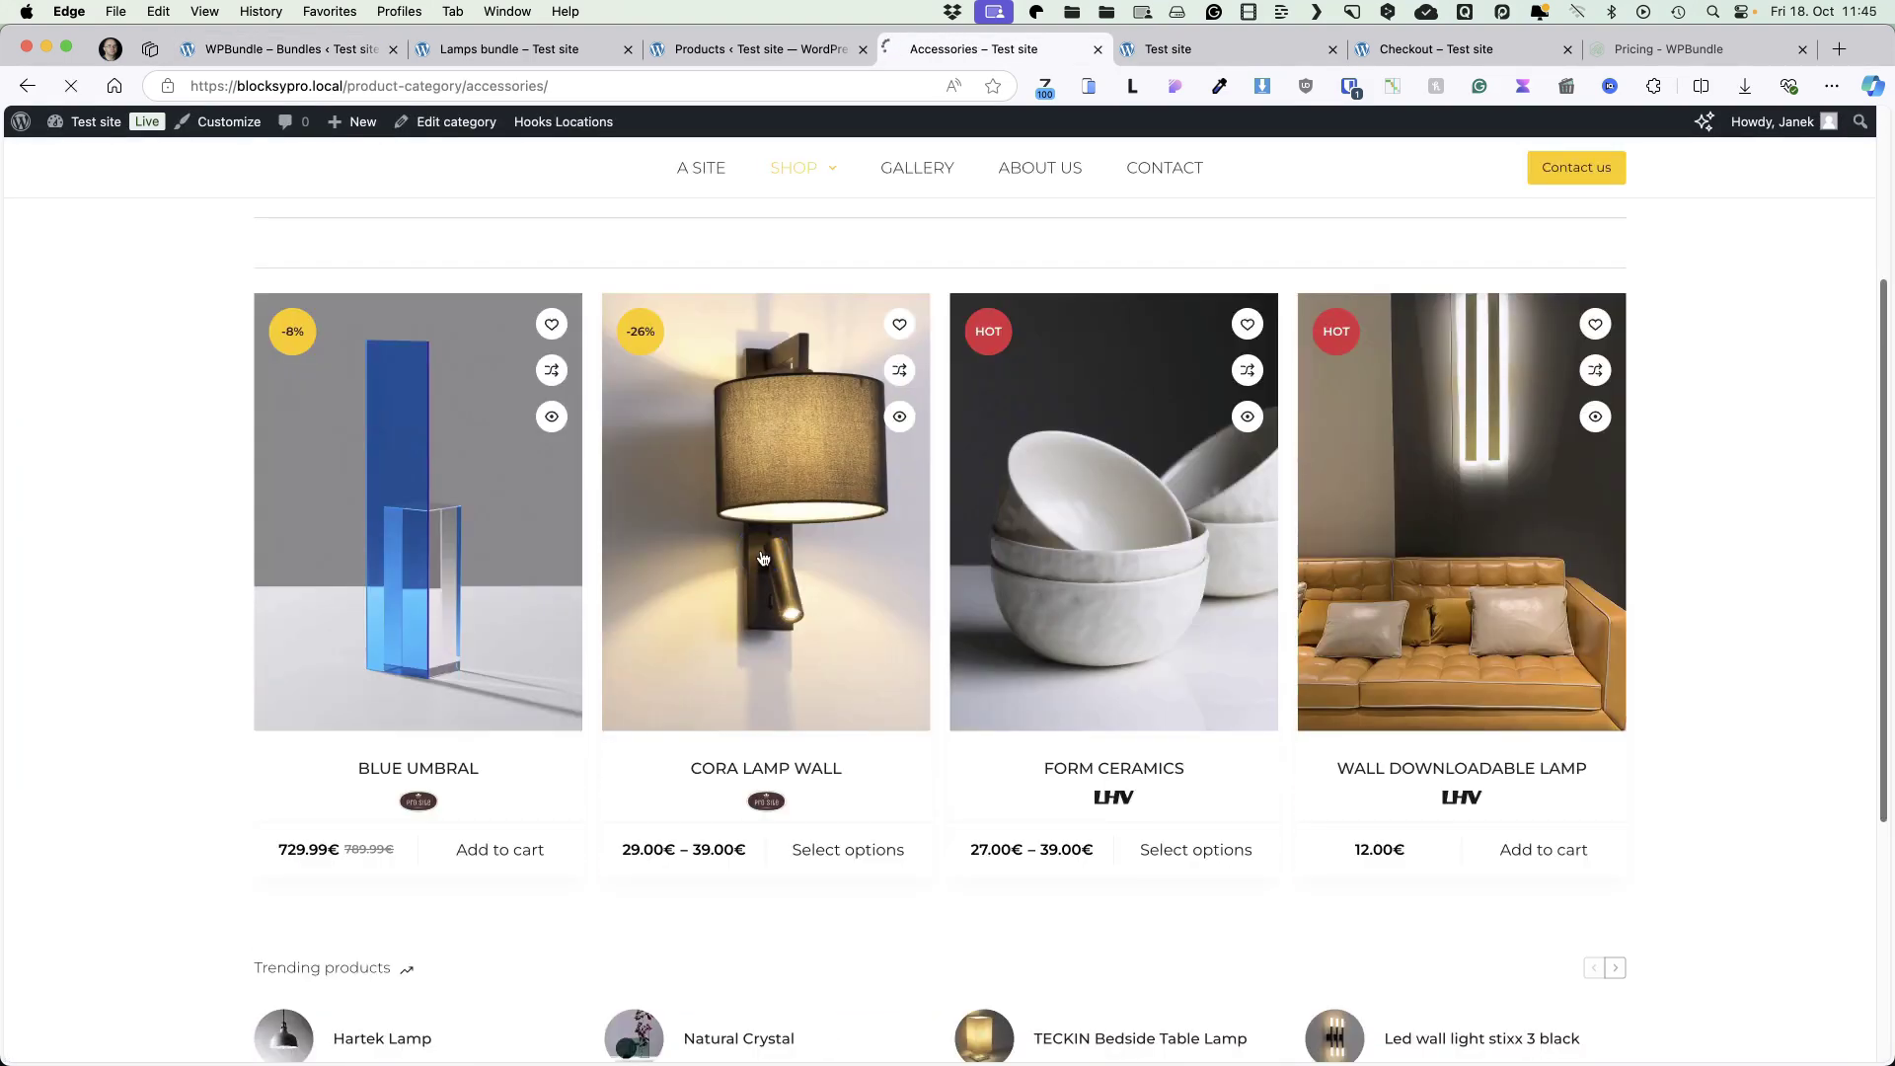
{"action": "scroll", "coordinate": [1123, 555], "scroll_direction": "down", "scroll_amount": 3}
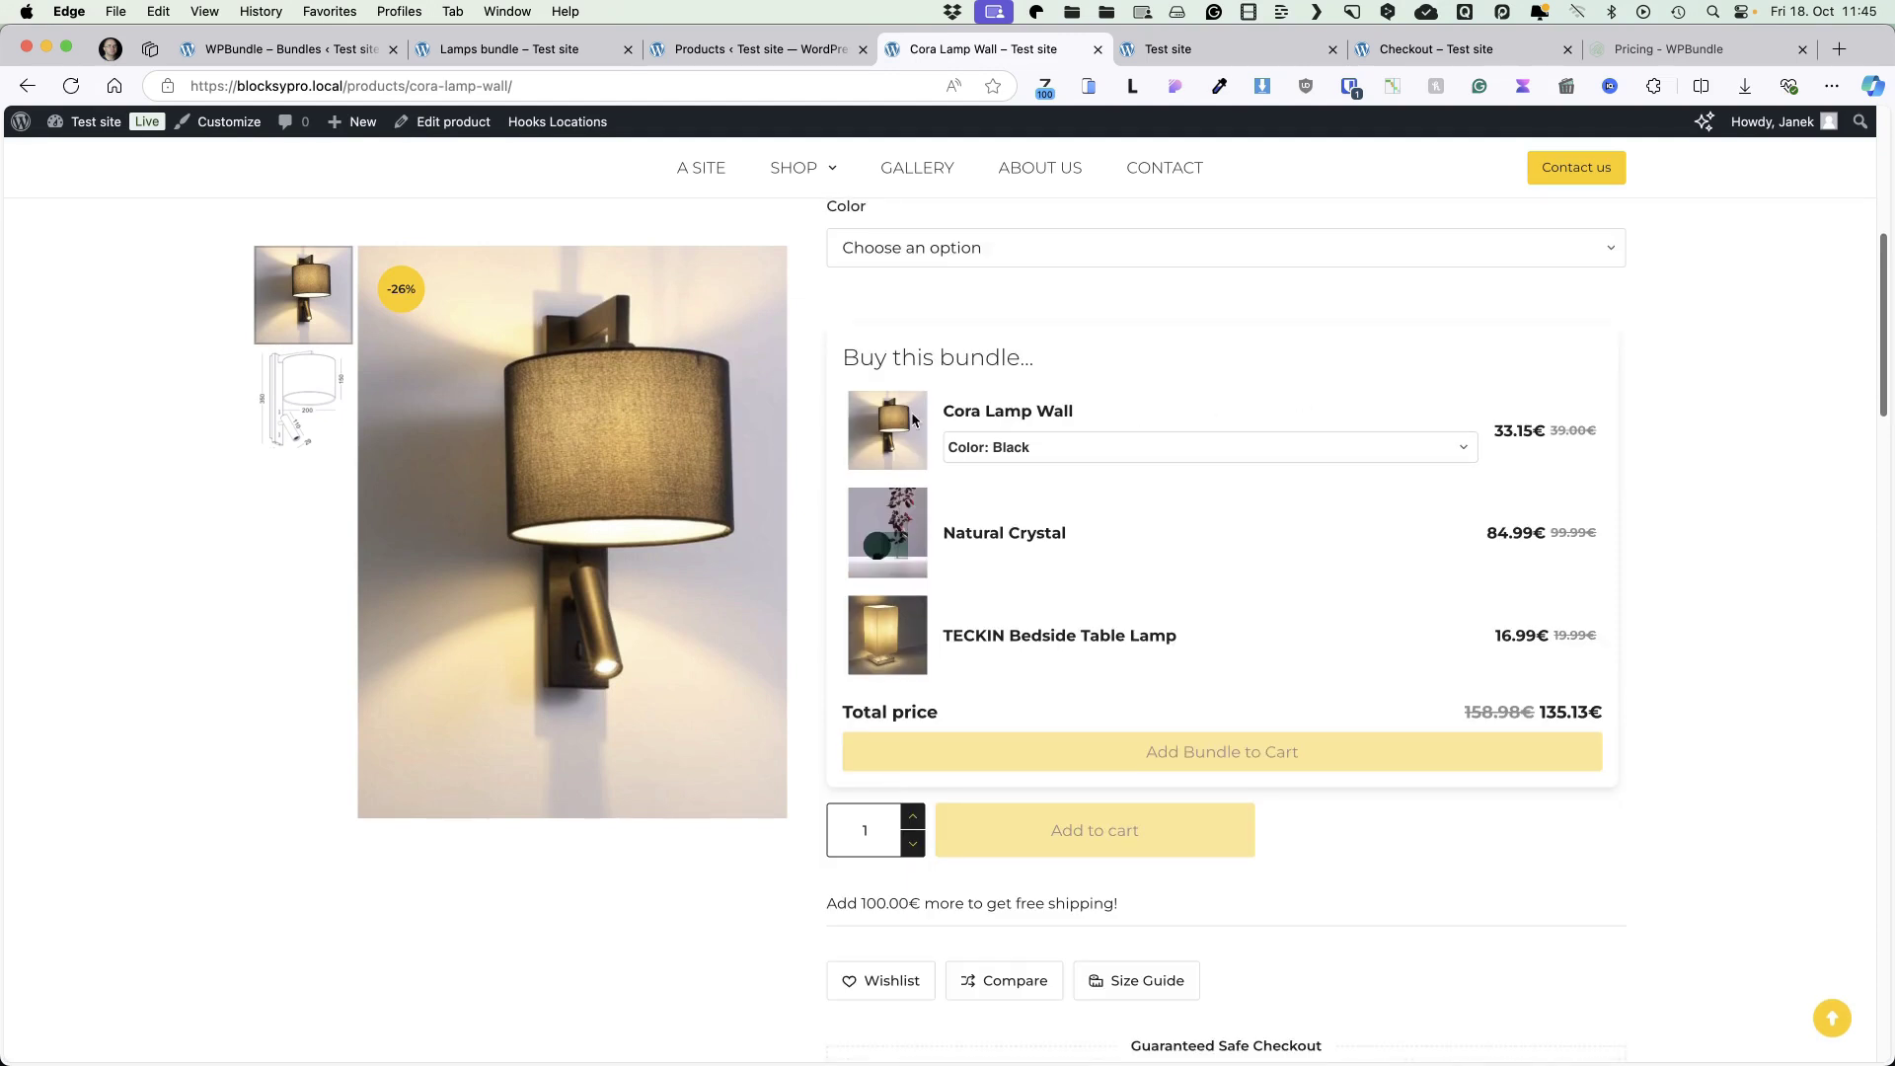
{"action": "scroll", "coordinate": [1265, 542], "scroll_direction": "down", "scroll_amount": 4}
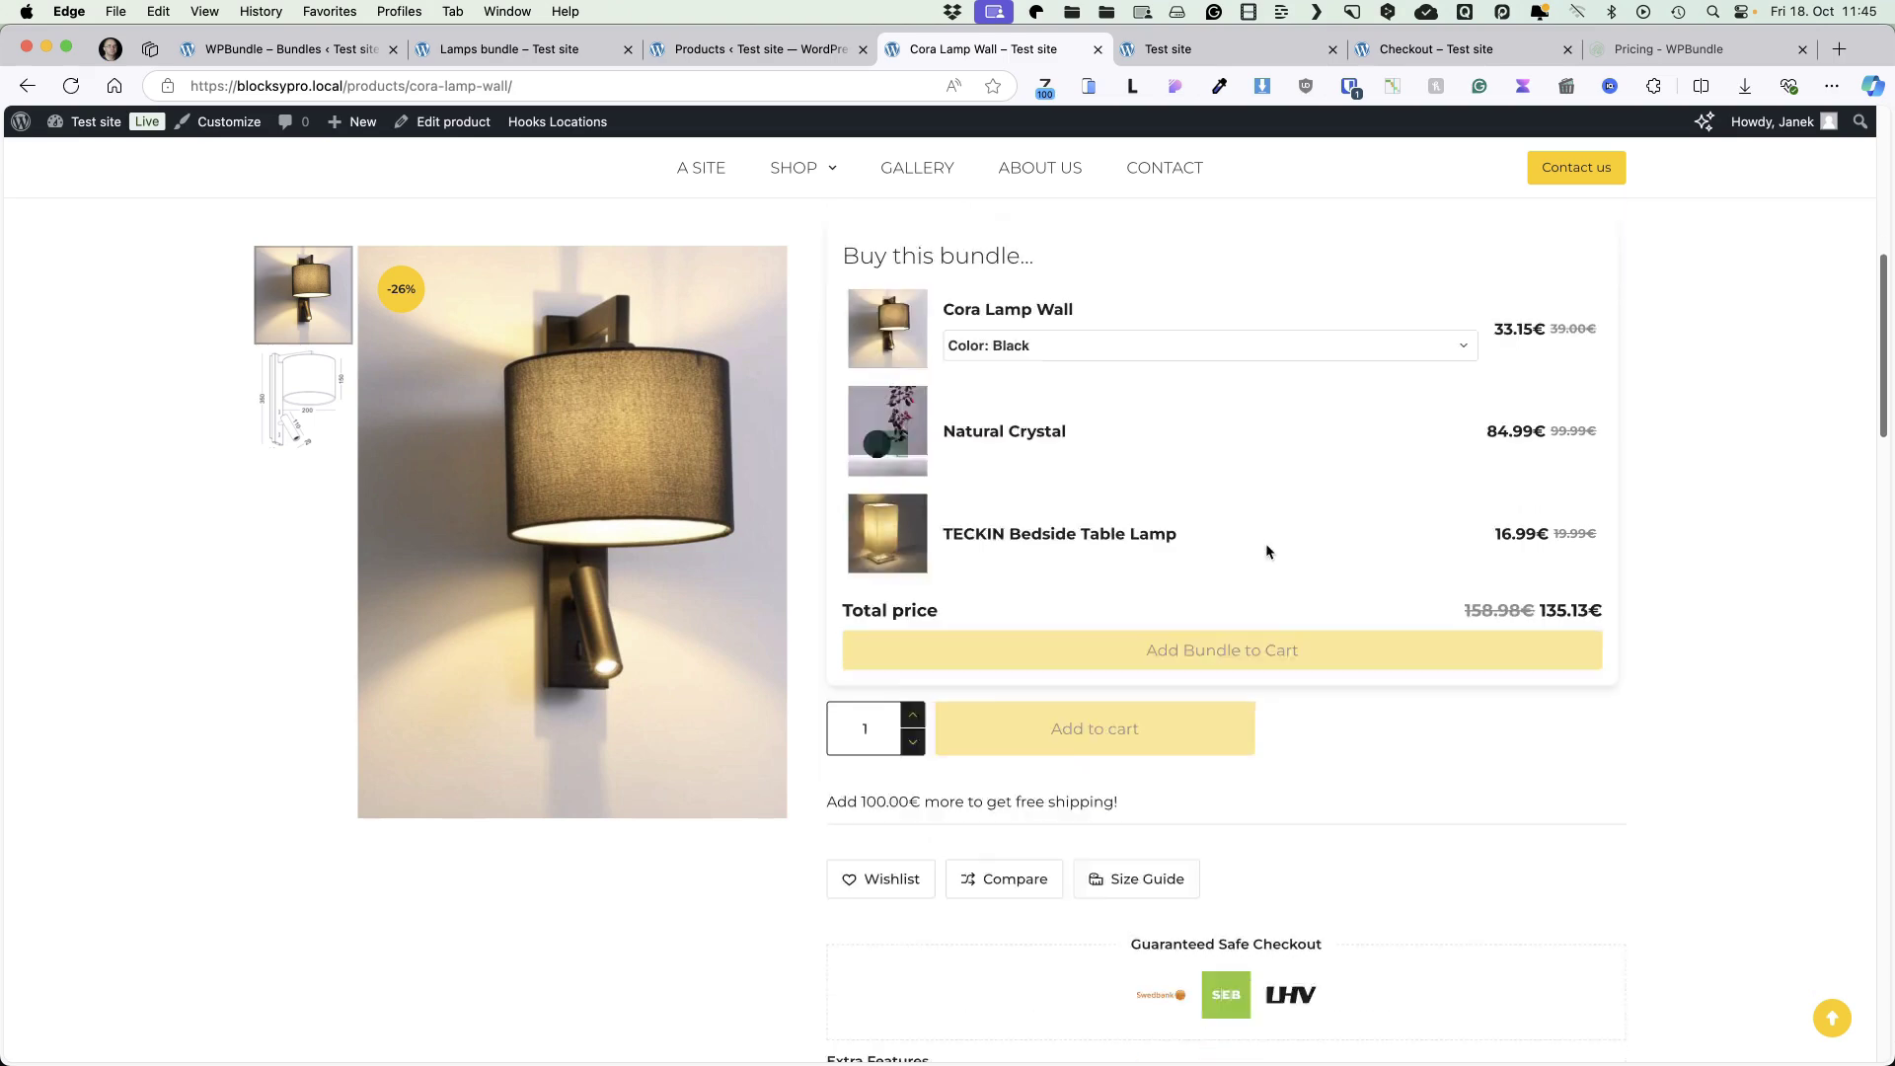
{"action": "scroll", "coordinate": [1265, 543], "scroll_direction": "up", "scroll_amount": 10}
Return to the WPBundle admin page and create a new Mix and Match Bundle named "Mix and match your tours".
{"action": "left_click", "coordinate": [502, 52]}
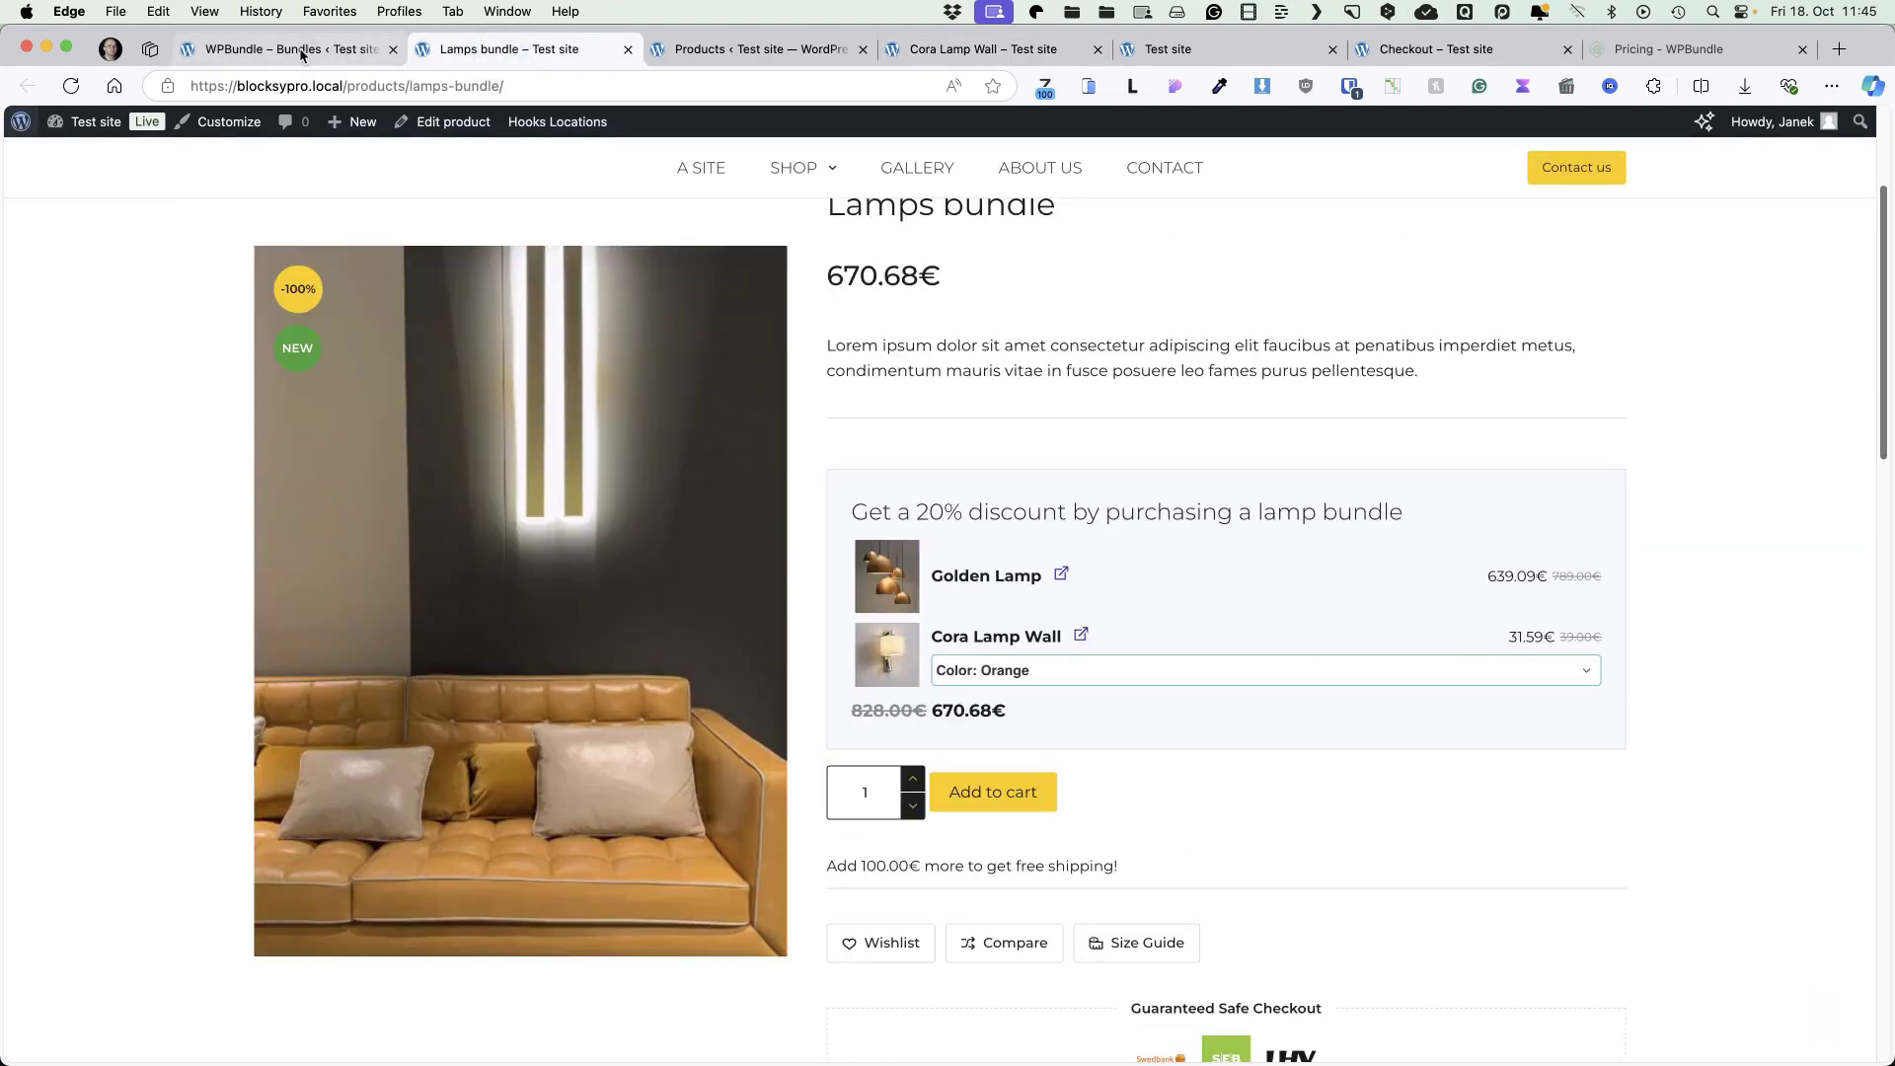
{"action": "left_click", "coordinate": [291, 48]}
{"action": "left_click", "coordinate": [1784, 276]}
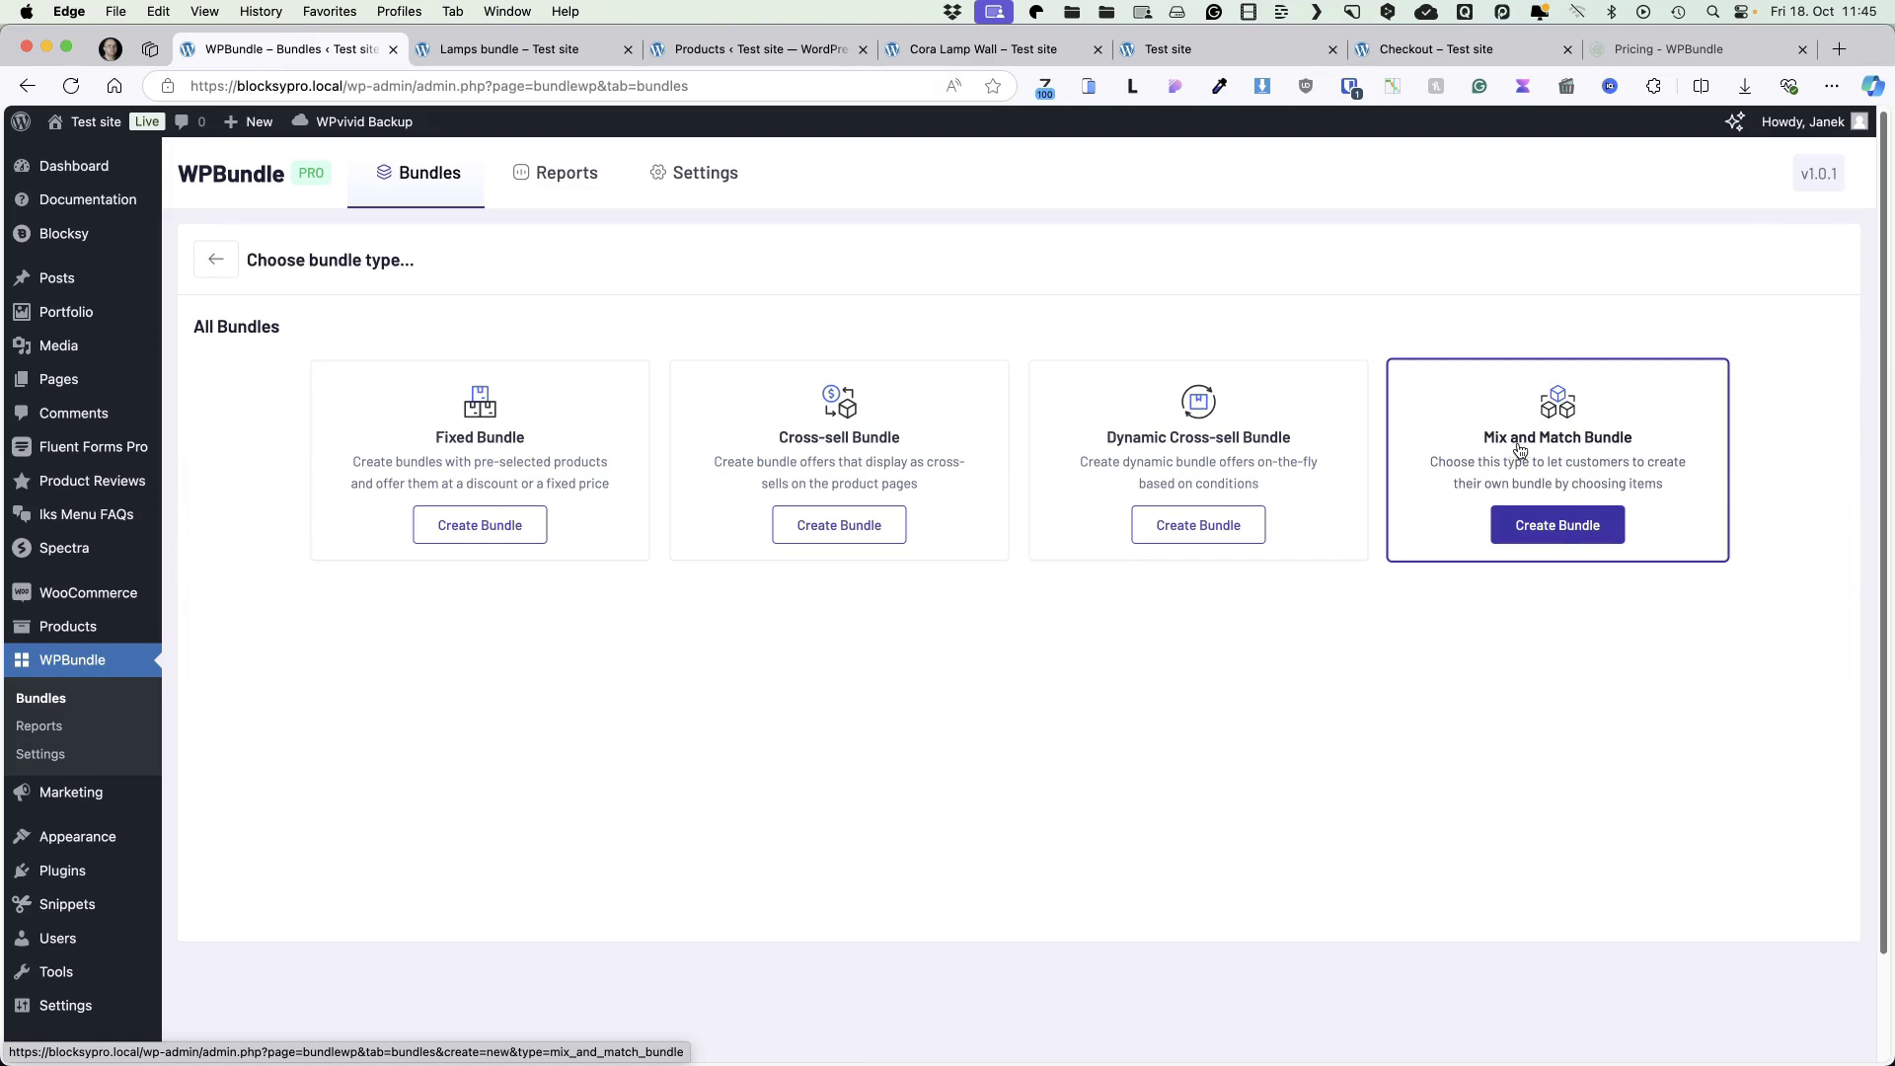
{"action": "left_click", "coordinate": [1569, 524]}
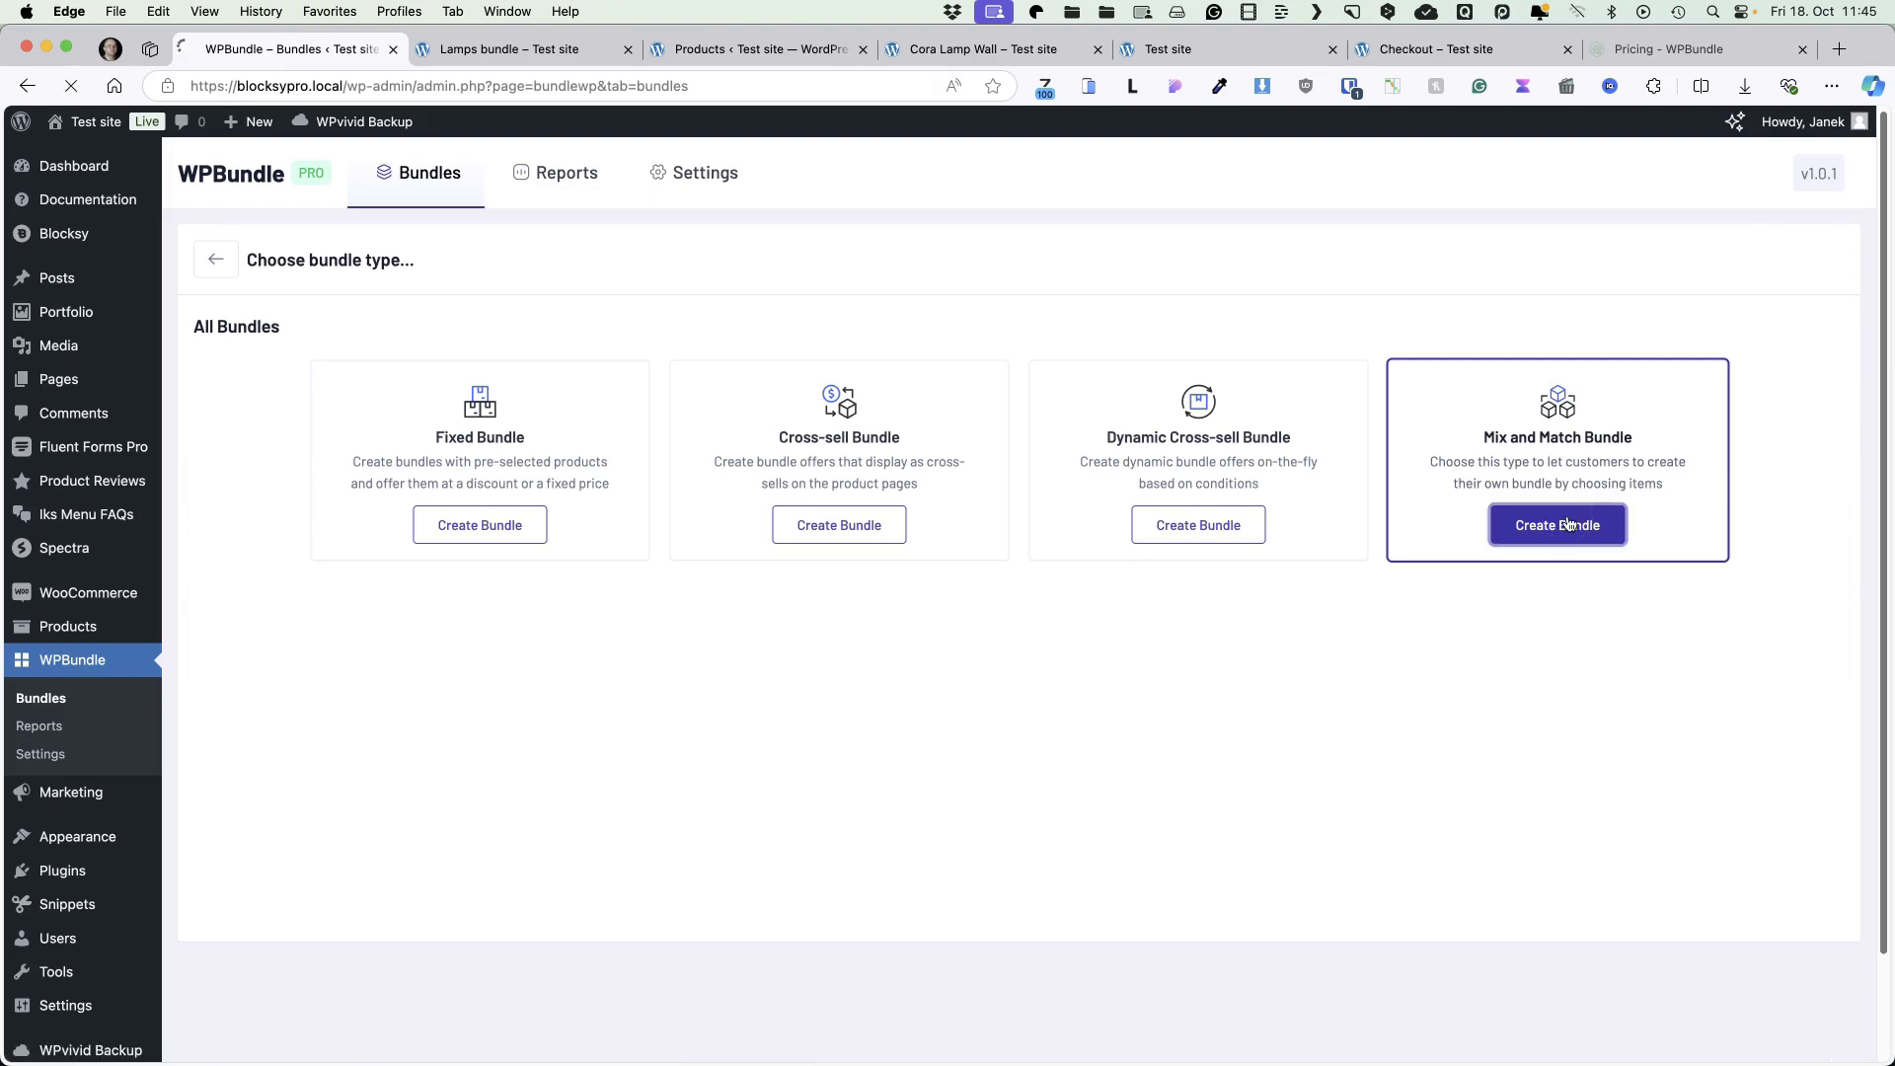
{"action": "type", "text": "Mix and match your tours"}
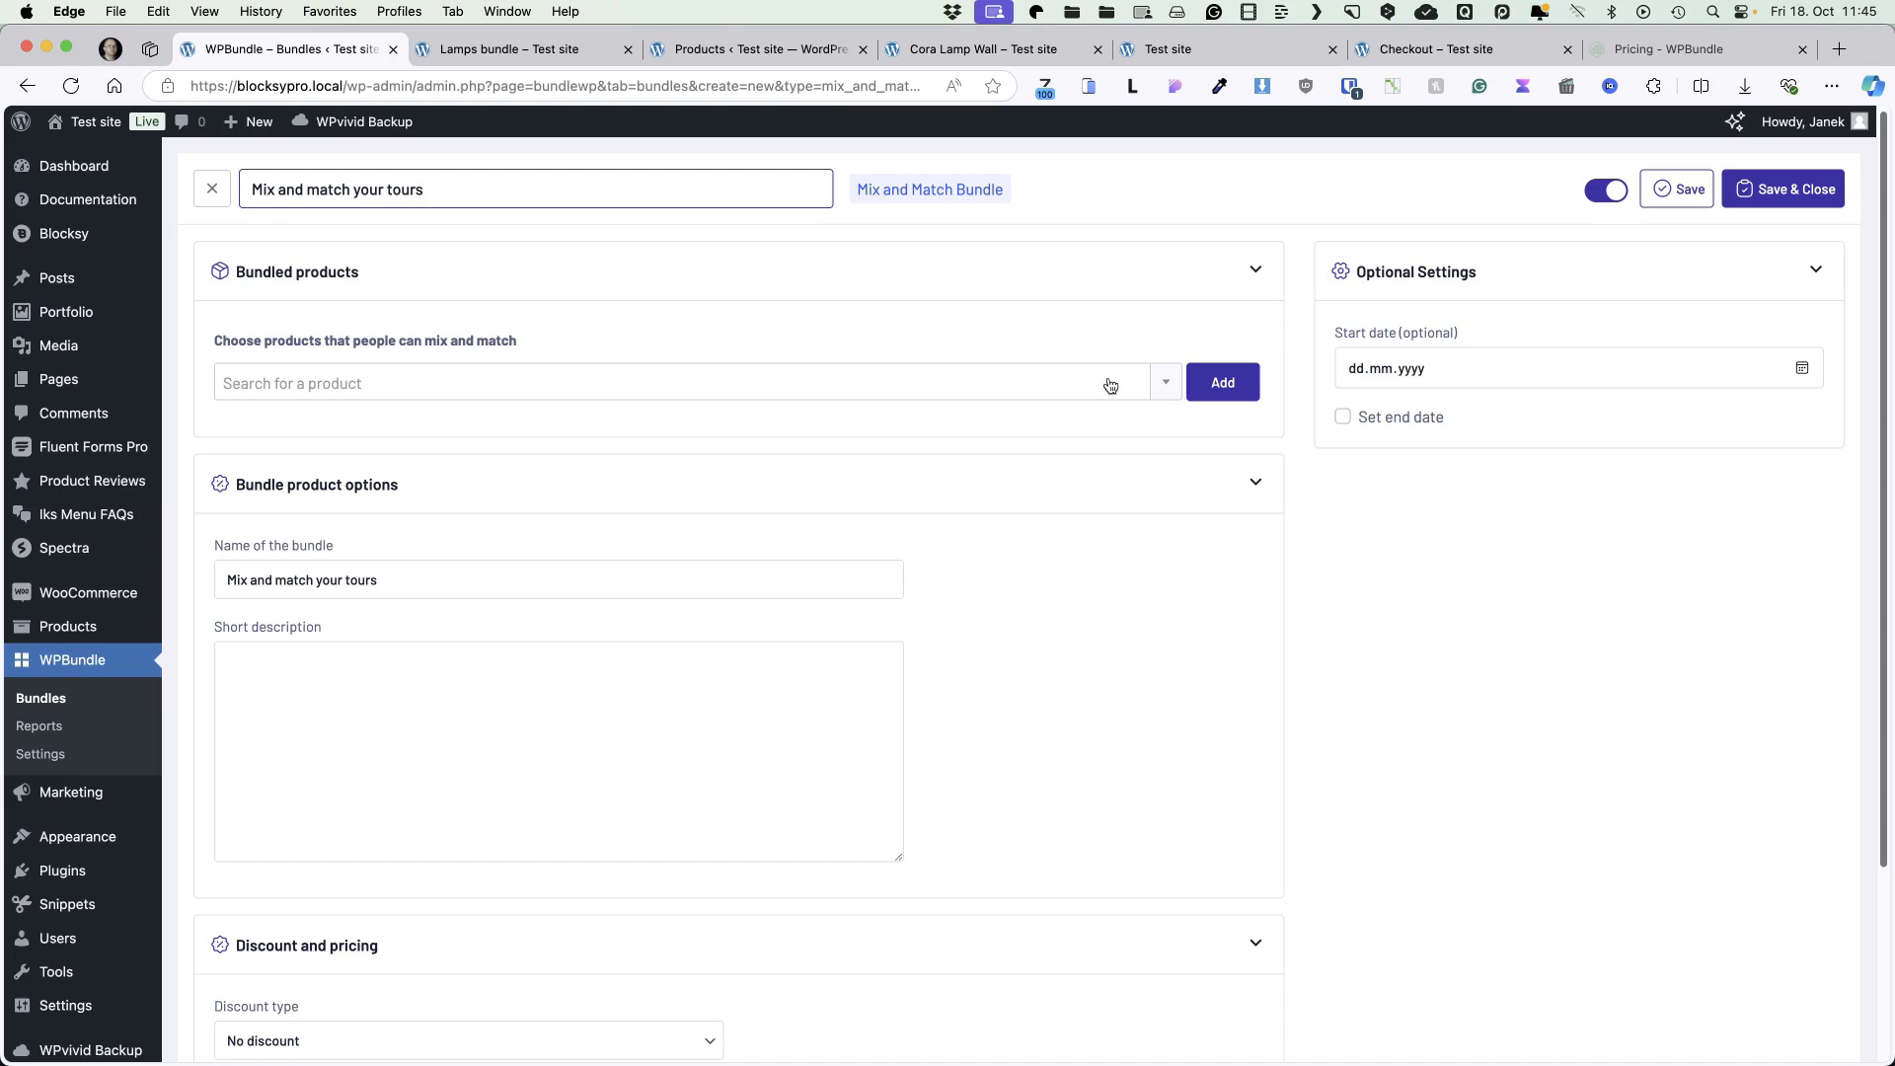
Add Winter biking tour and Mountain hiking in Alps as the bundle's mix and match products.
{"action": "left_click", "coordinate": [515, 384]}
{"action": "type", "text": "wint"}
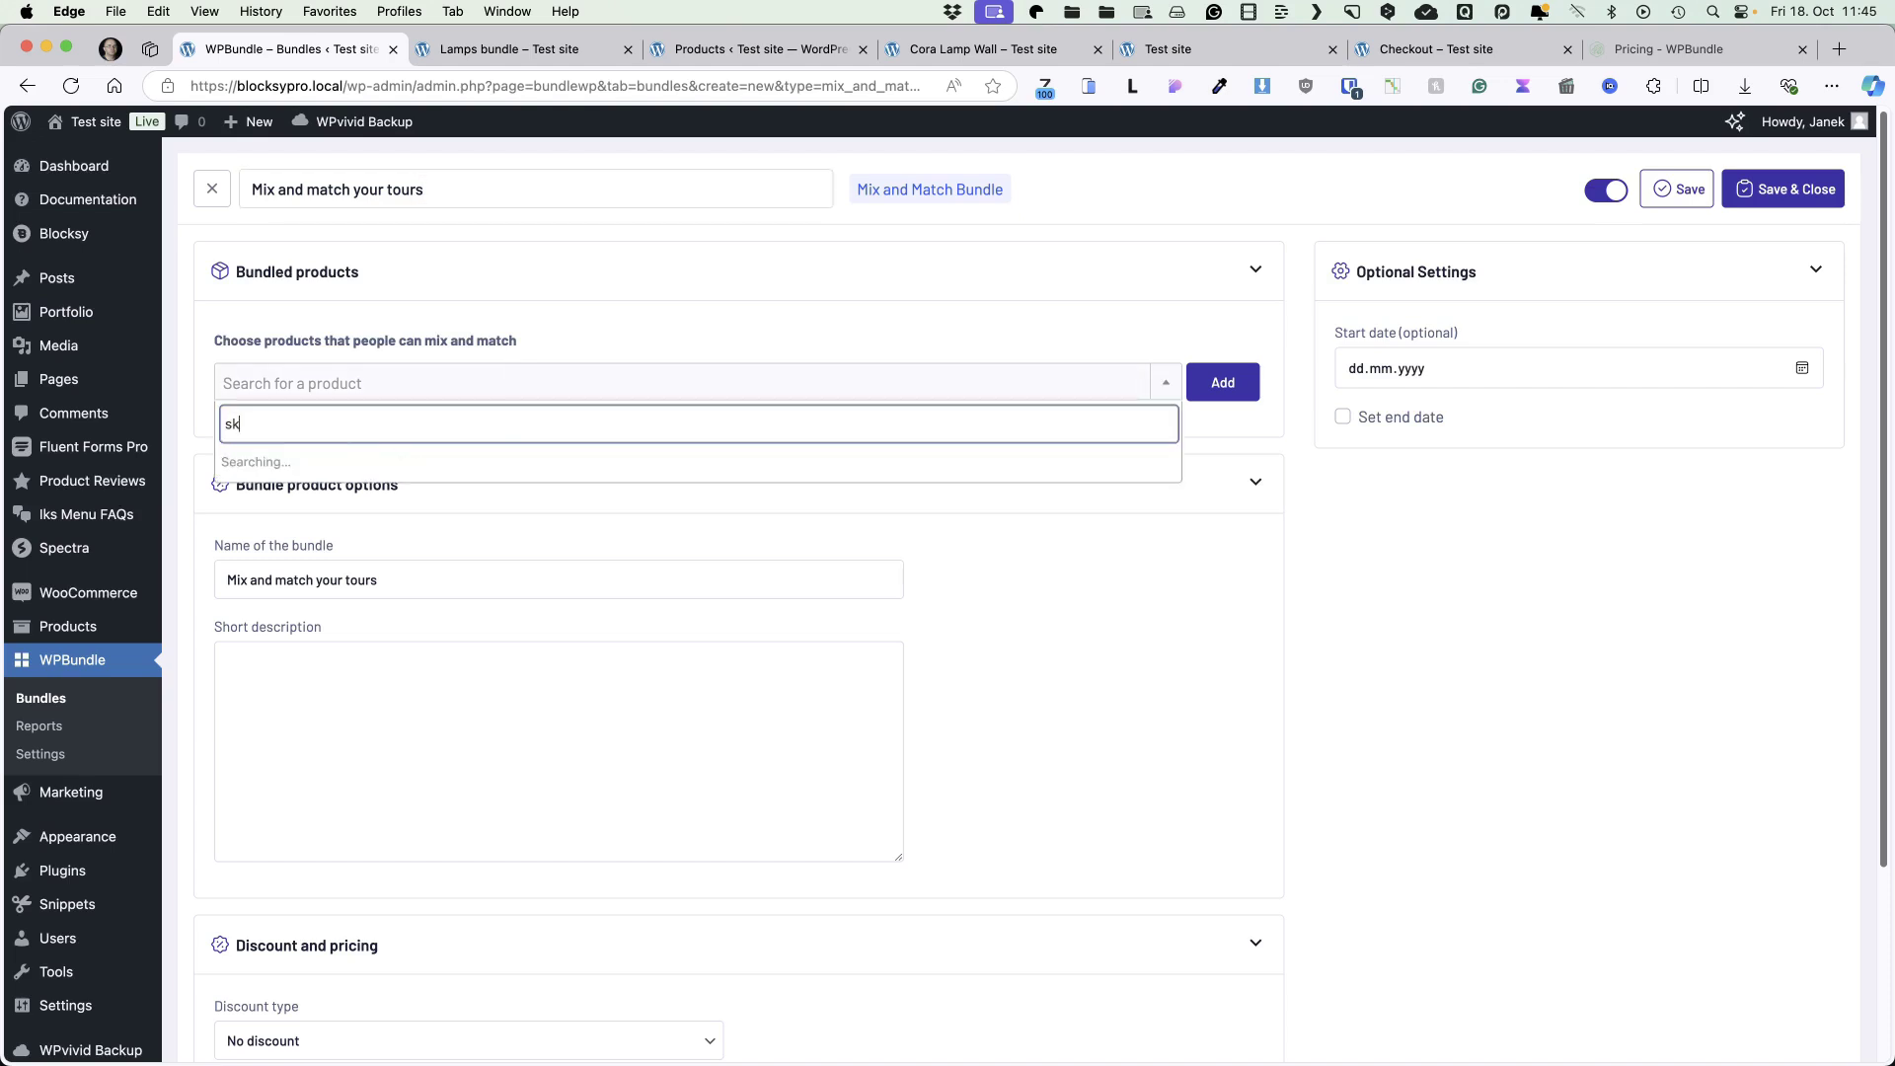
{"action": "left_click", "coordinate": [298, 507]}
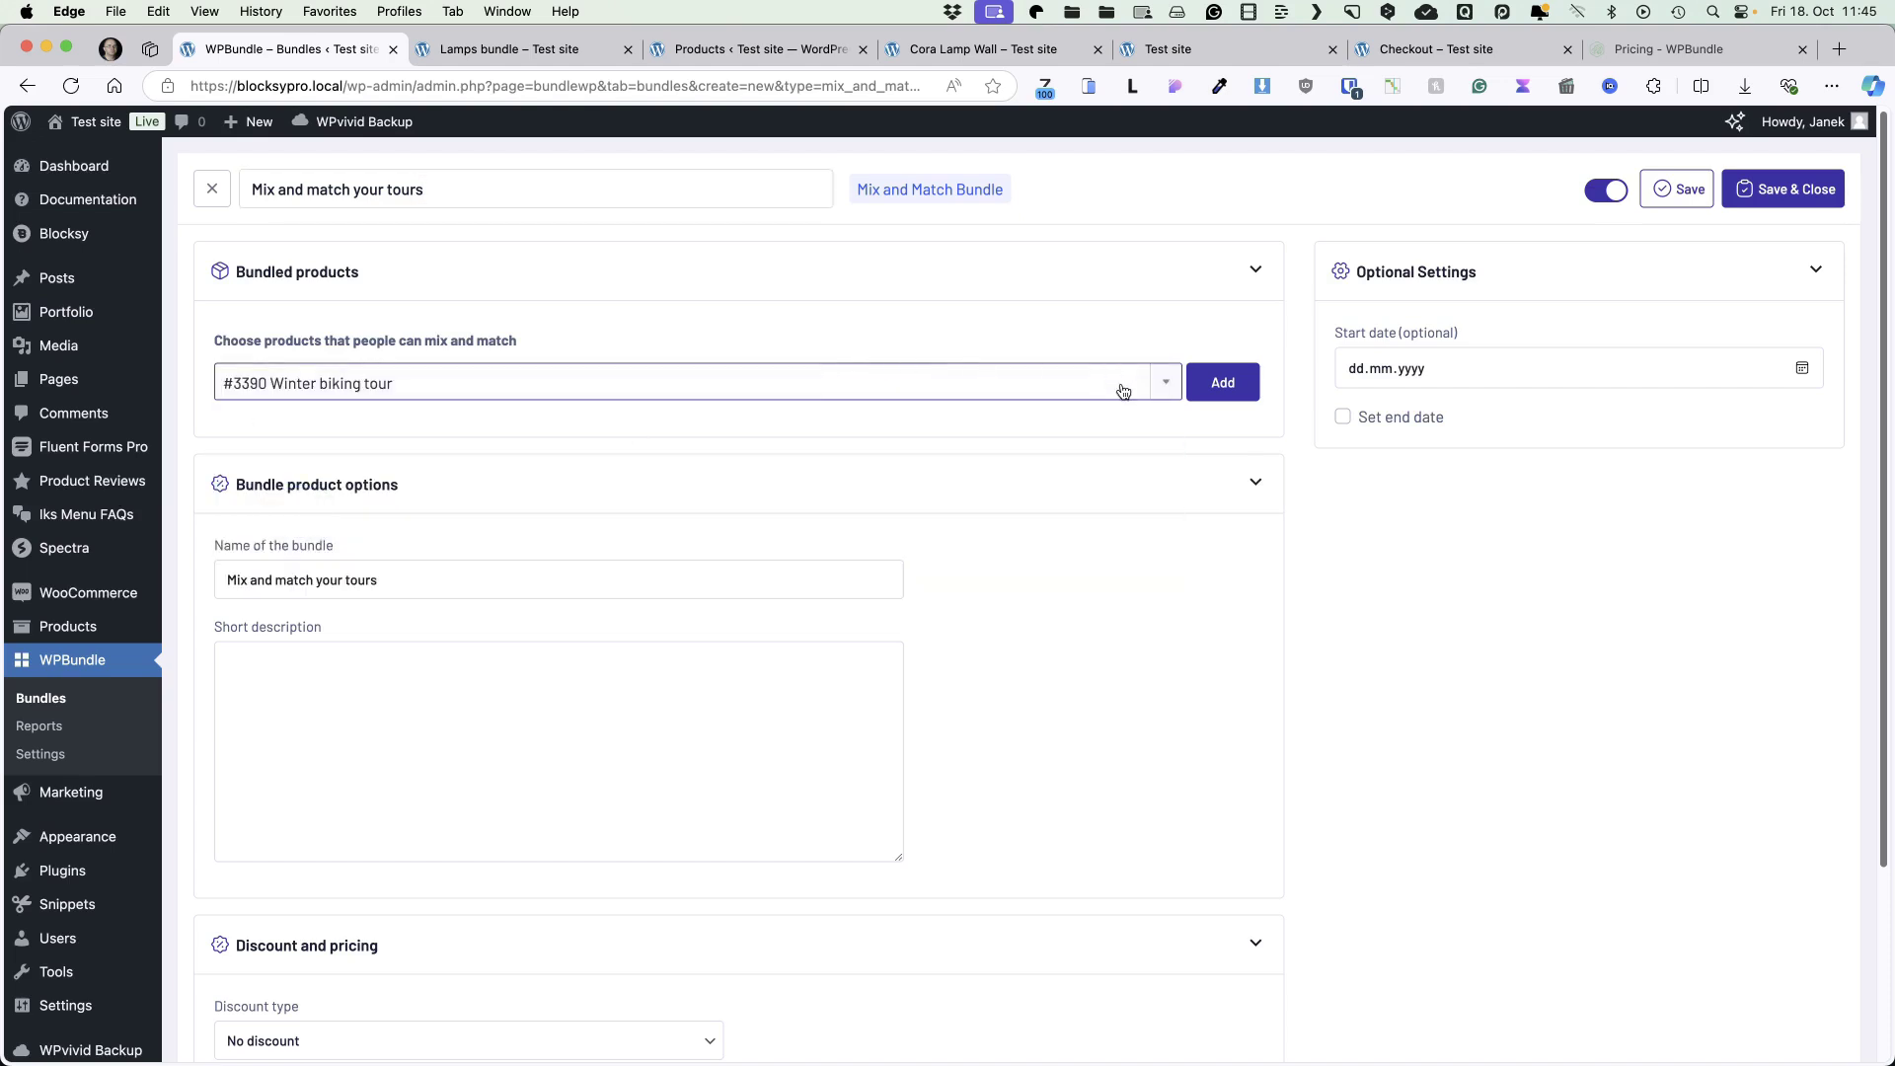
{"action": "left_click", "coordinate": [1223, 382]}
{"action": "type", "text": "alps"}
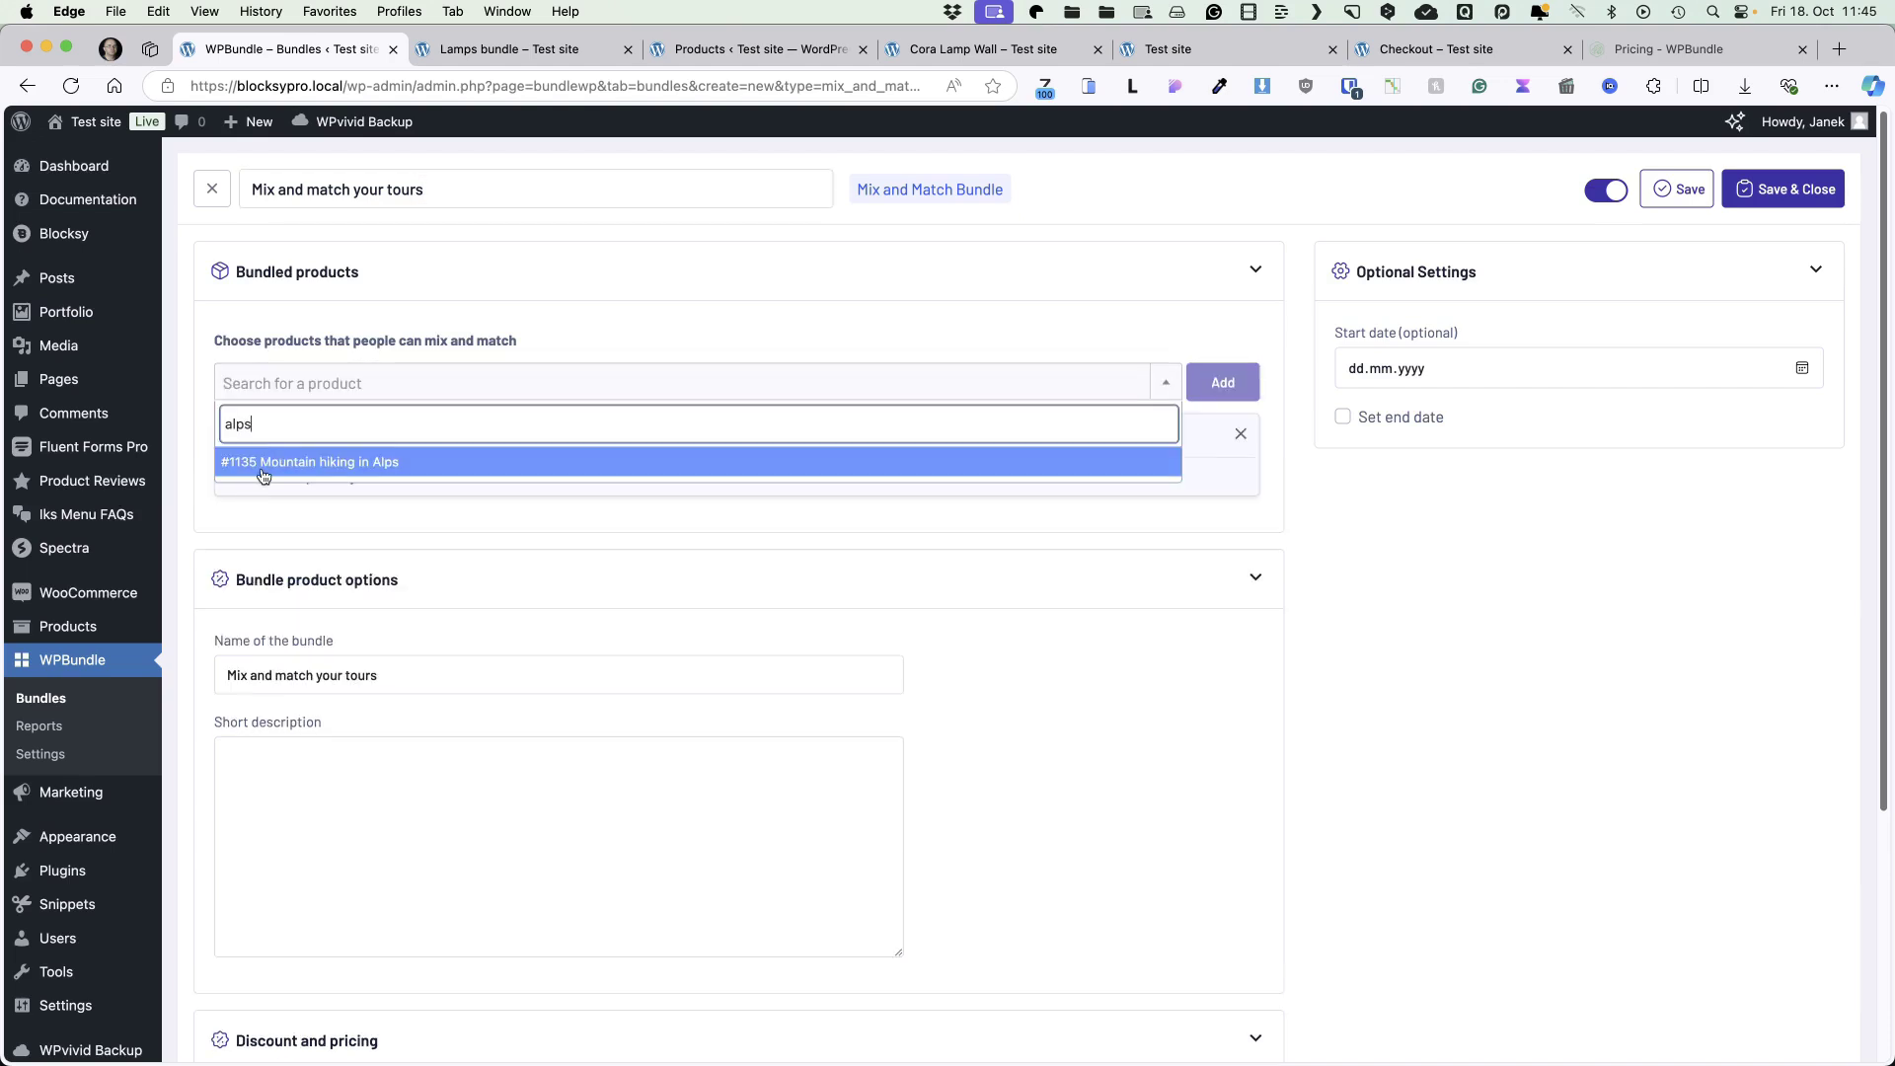
{"action": "left_click", "coordinate": [340, 461]}
{"action": "left_click", "coordinate": [1223, 382]}
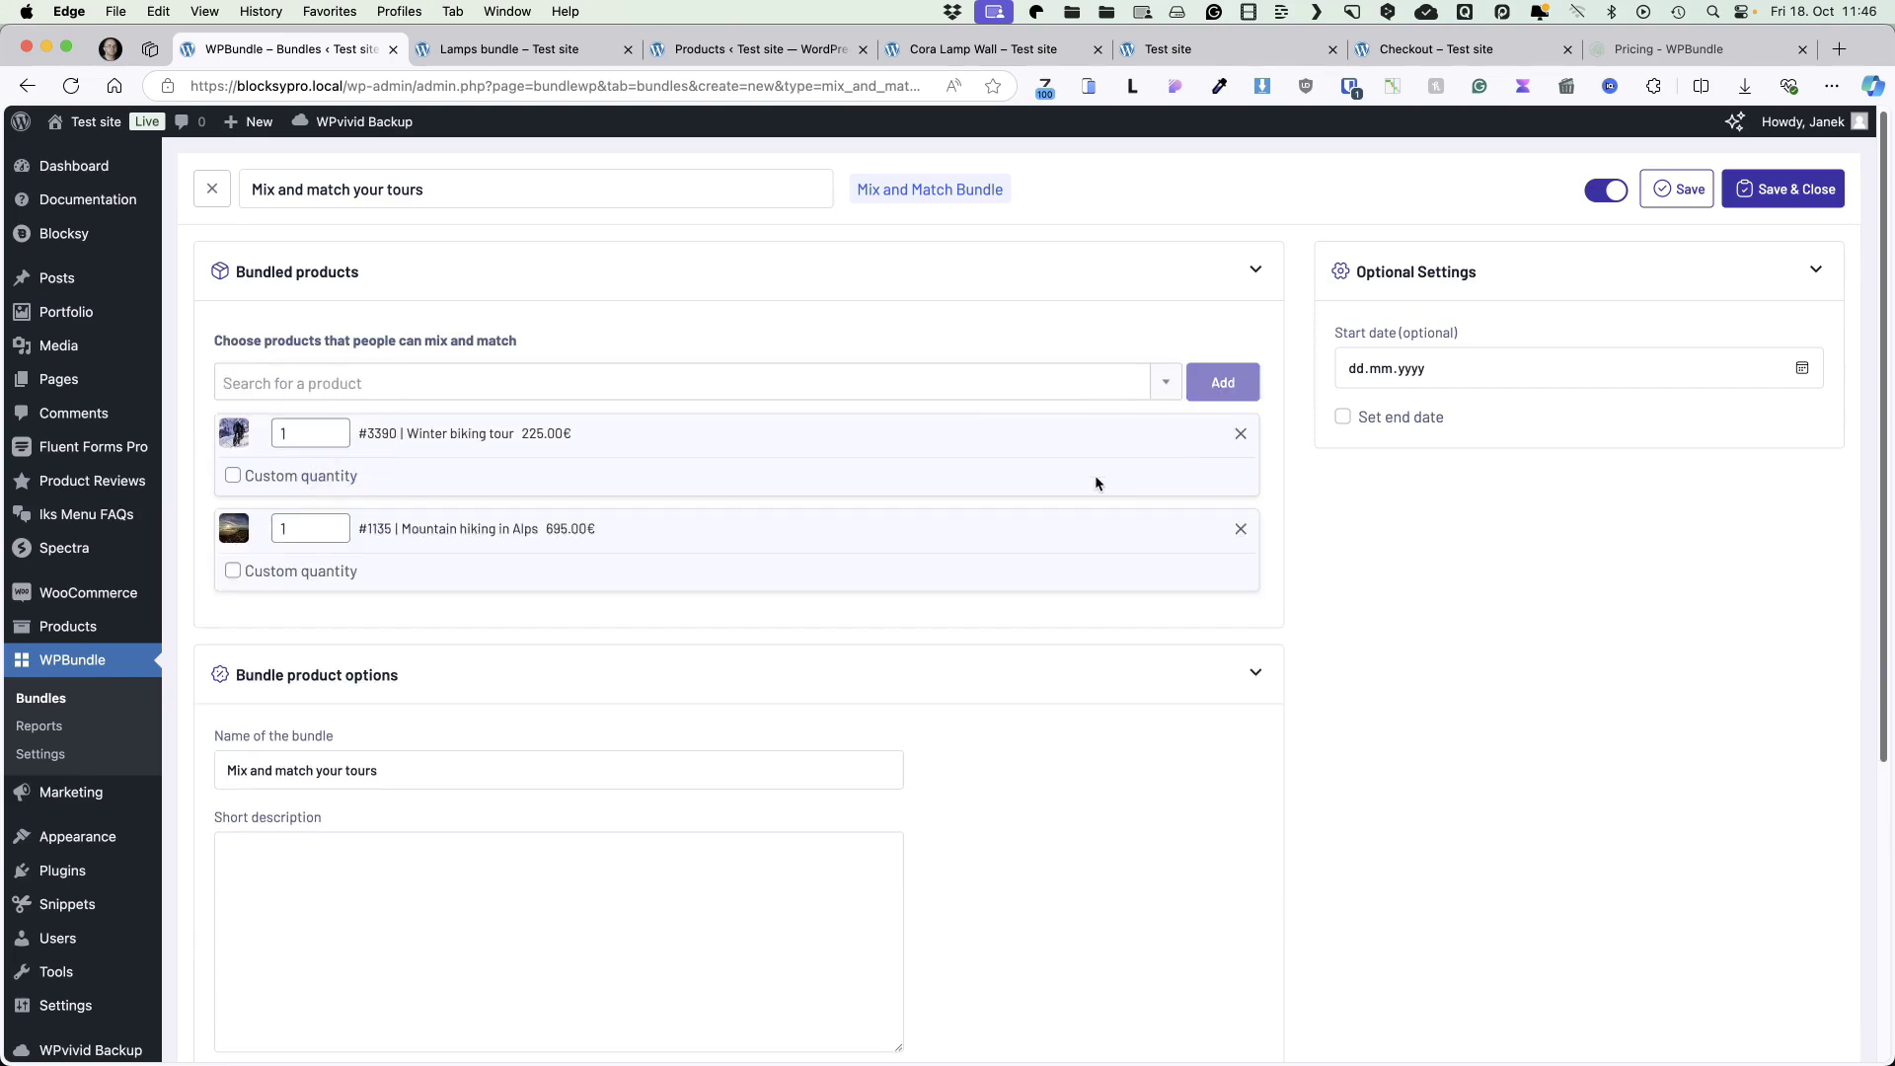
Name the bundle "Create your ultimate tour" and fill its short description with one generated Lorem Ipsum paragraph.
{"action": "scroll", "coordinate": [915, 553], "scroll_direction": "down", "scroll_amount": 5}
{"action": "left_click_drag", "start_coordinate": [397, 399], "coordinate": [141, 397]}
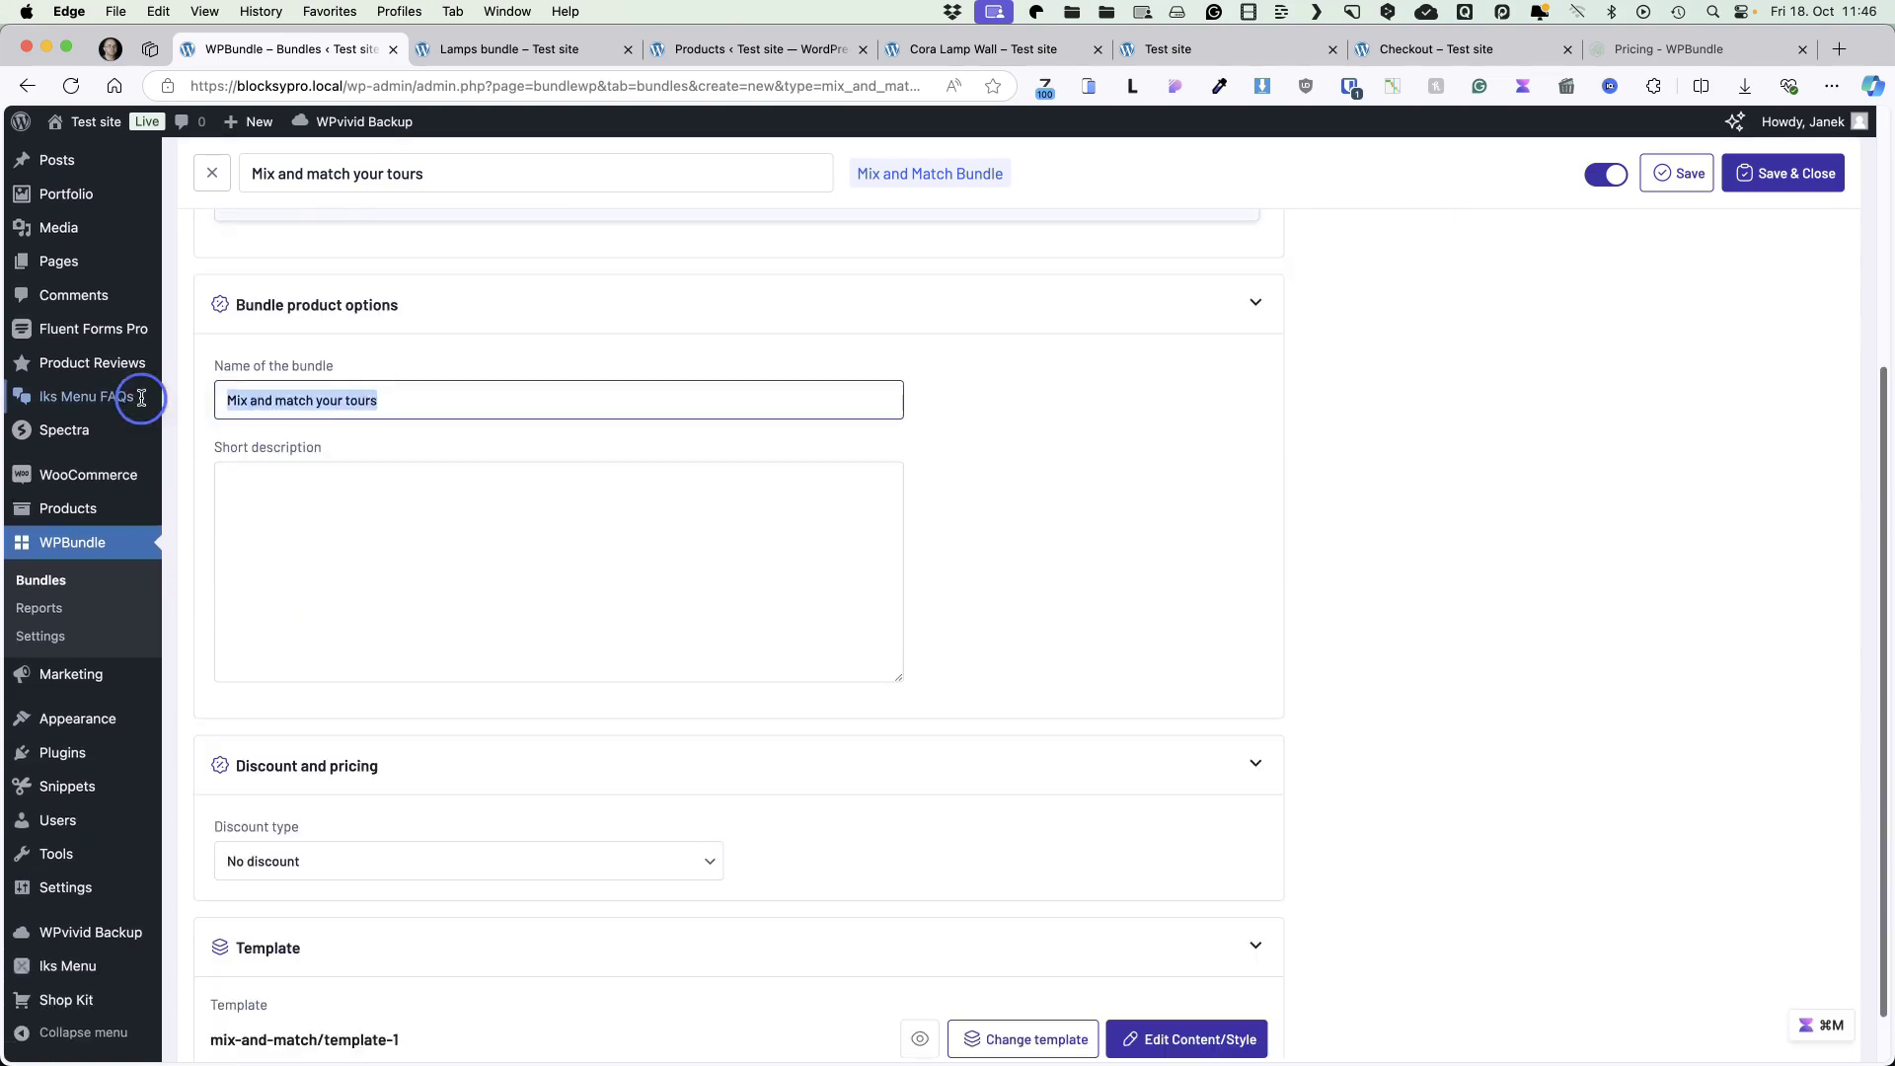
{"action": "type", "text": "Create your ultimate tour"}
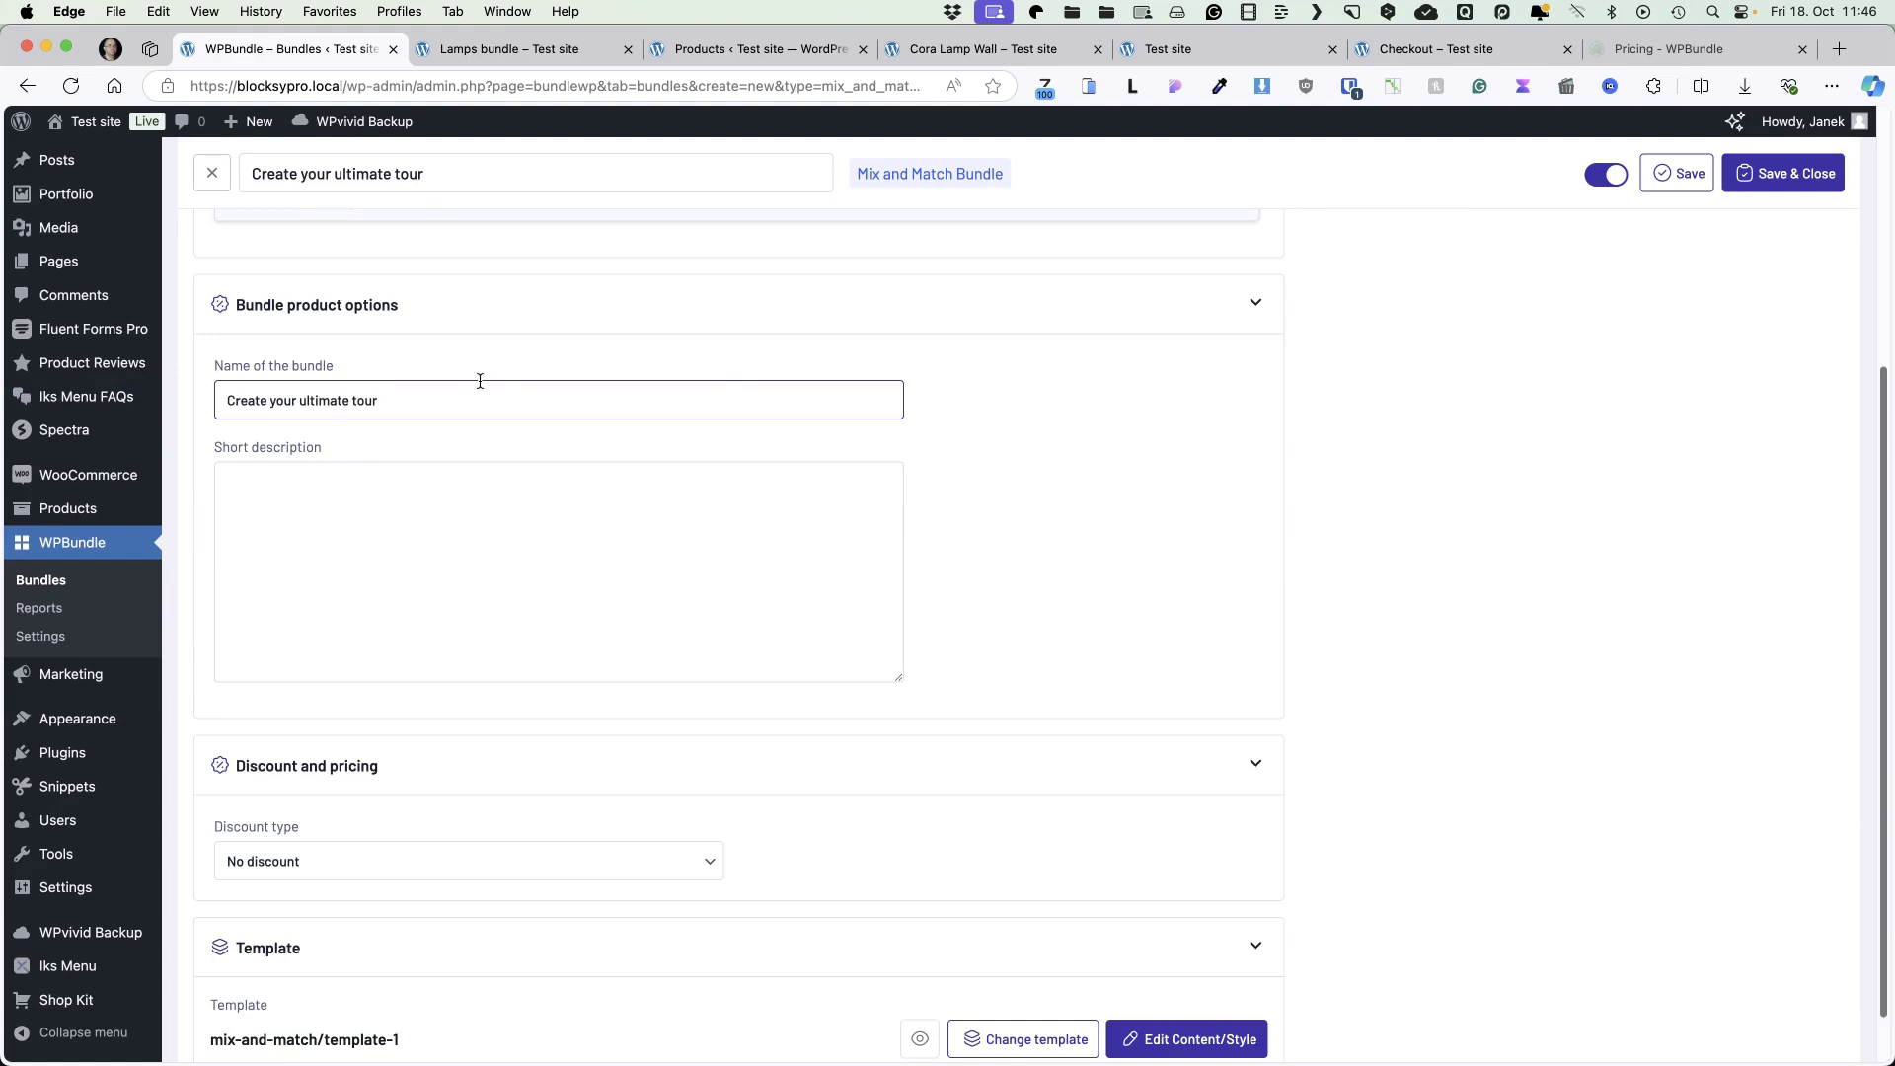
{"action": "left_click", "coordinate": [1133, 86]}
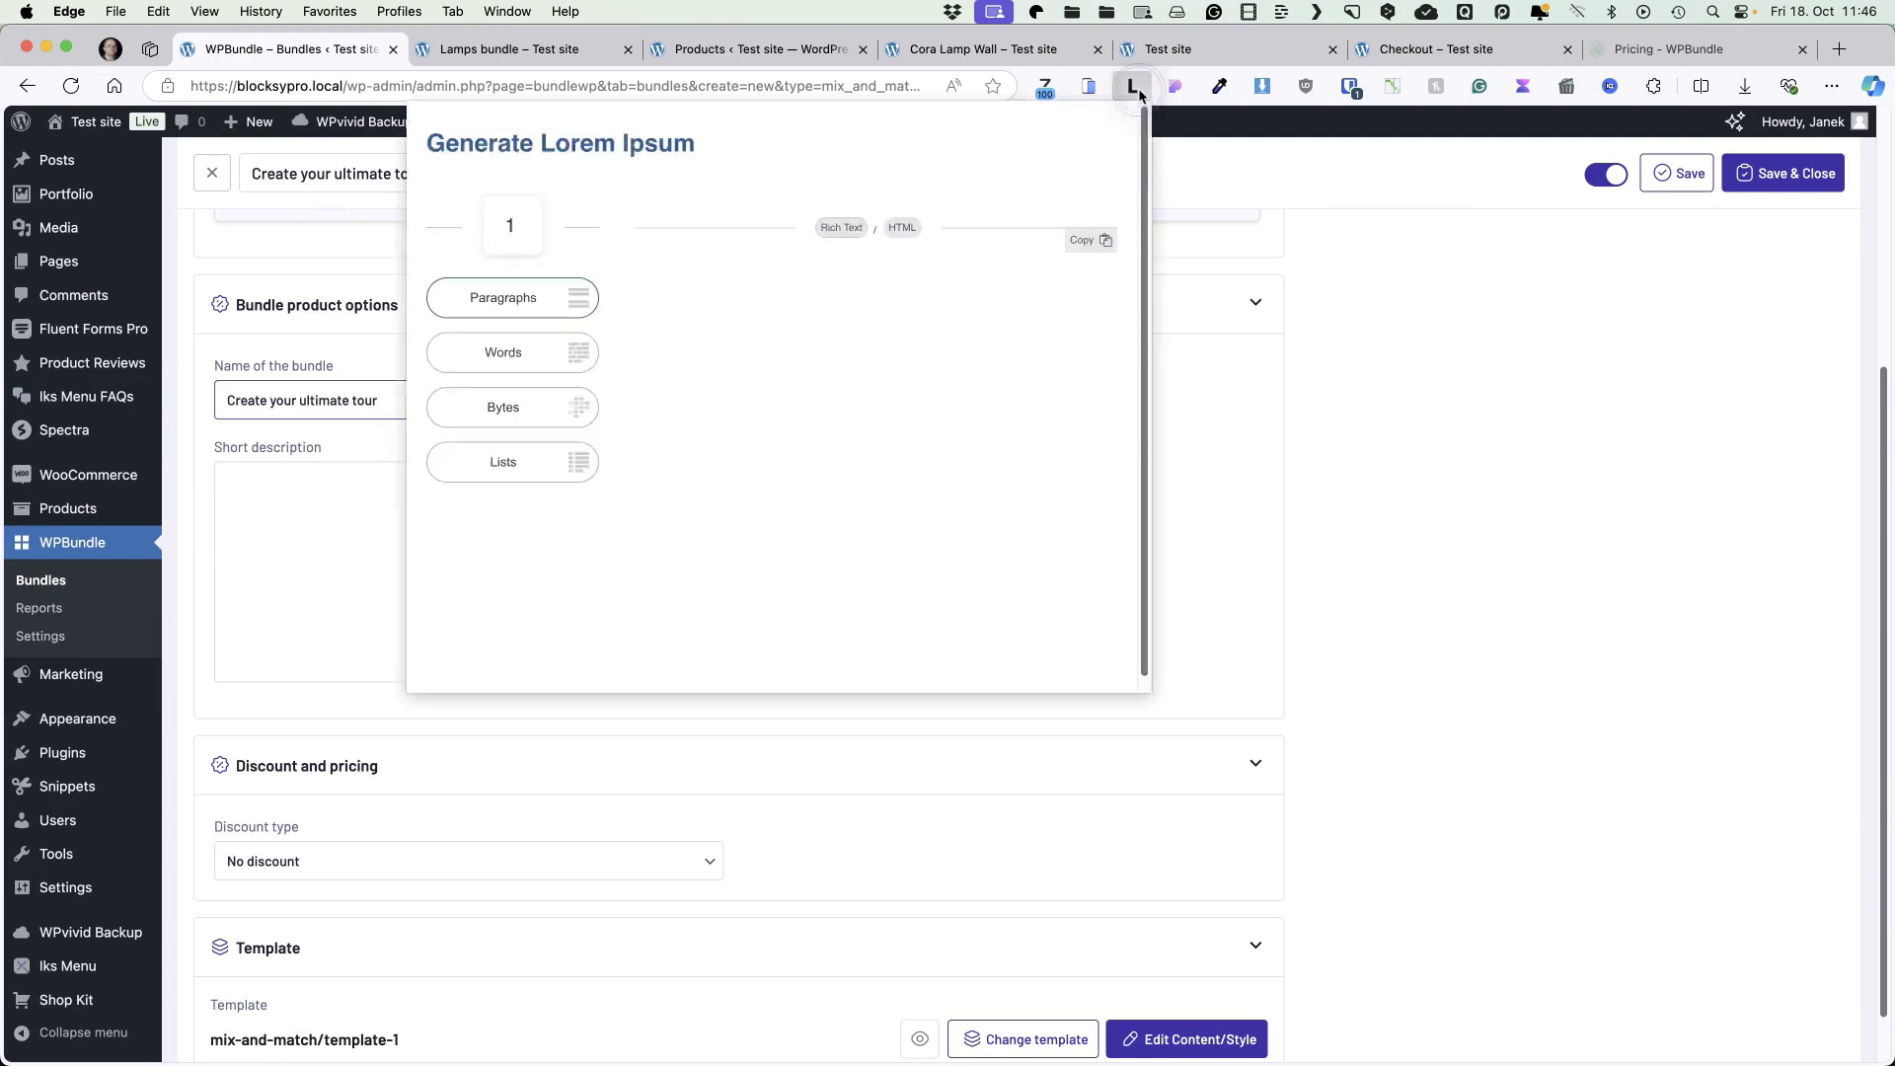
{"action": "left_click", "coordinate": [499, 292]}
{"action": "left_click", "coordinate": [452, 452]}
{"action": "type", "text": "Est mus maecenas dapibus risus montes ornare curae ad, praesent purus mattis pulvinar duis integer vulputate velit, erat nulla rutrum nullam convallis aliquet penatibus. Per massa parturient ornare class rhoncus phasellus convallis dis primis tristique luctus, aptent non viverra vulputate sem himenaeos feugiat neque dapibus."}
Check the available templates and set the current template's title to "Choose your tours for the bundle".
{"action": "scroll", "coordinate": [548, 521], "scroll_direction": "down", "scroll_amount": 1}
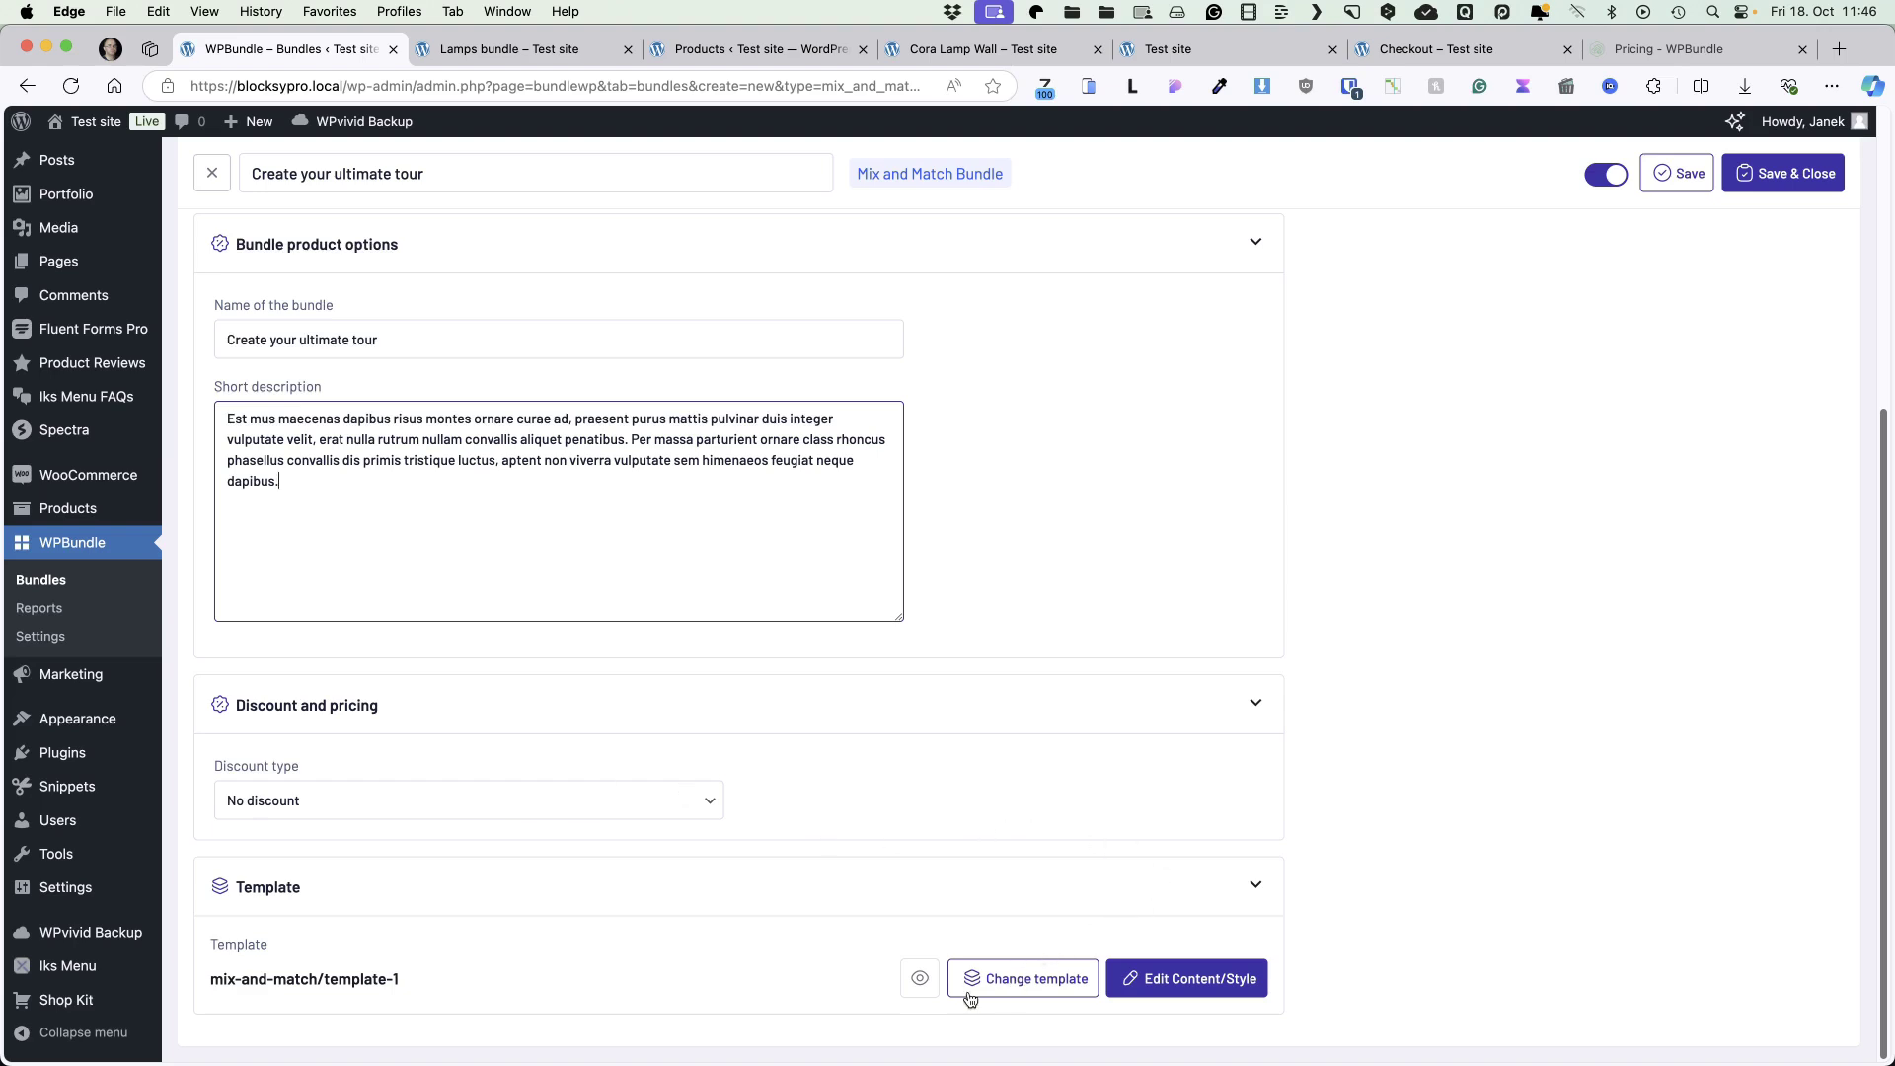
{"action": "left_click", "coordinate": [1017, 979]}
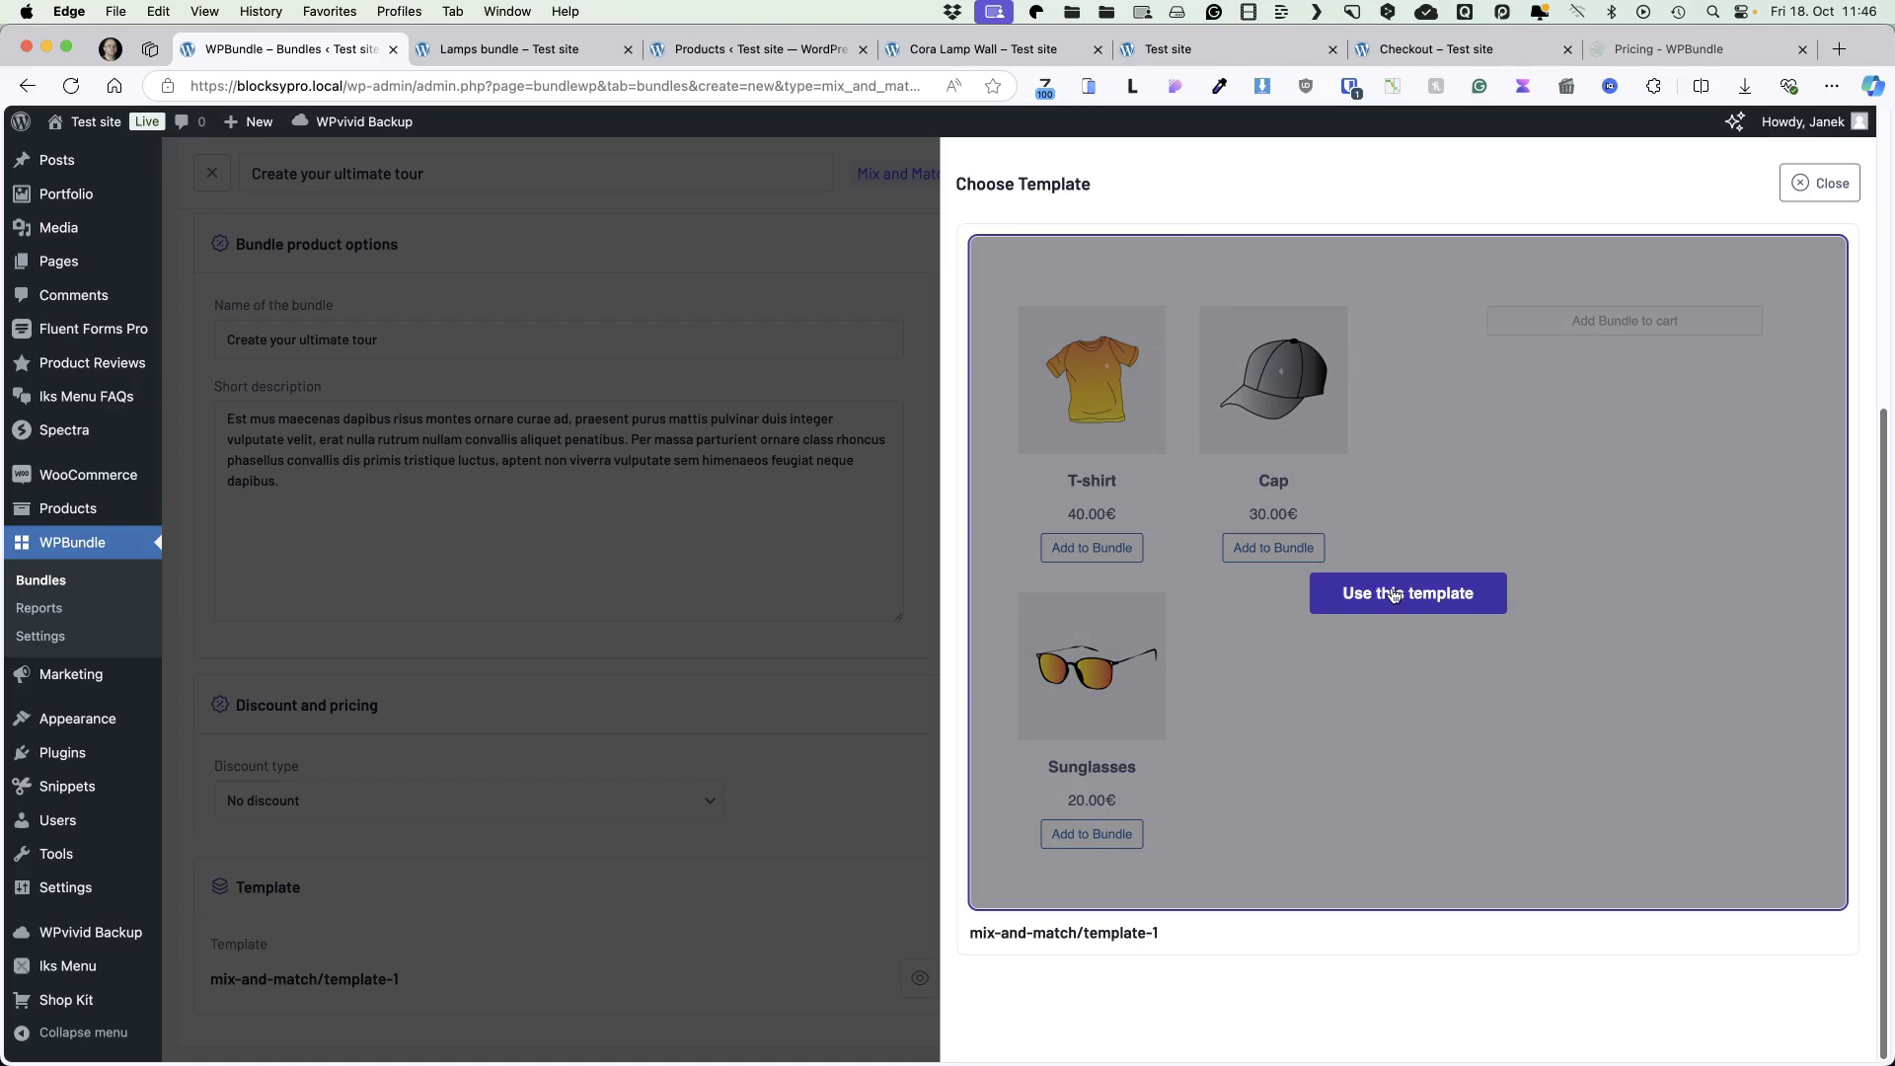
{"action": "left_click", "coordinate": [1819, 179]}
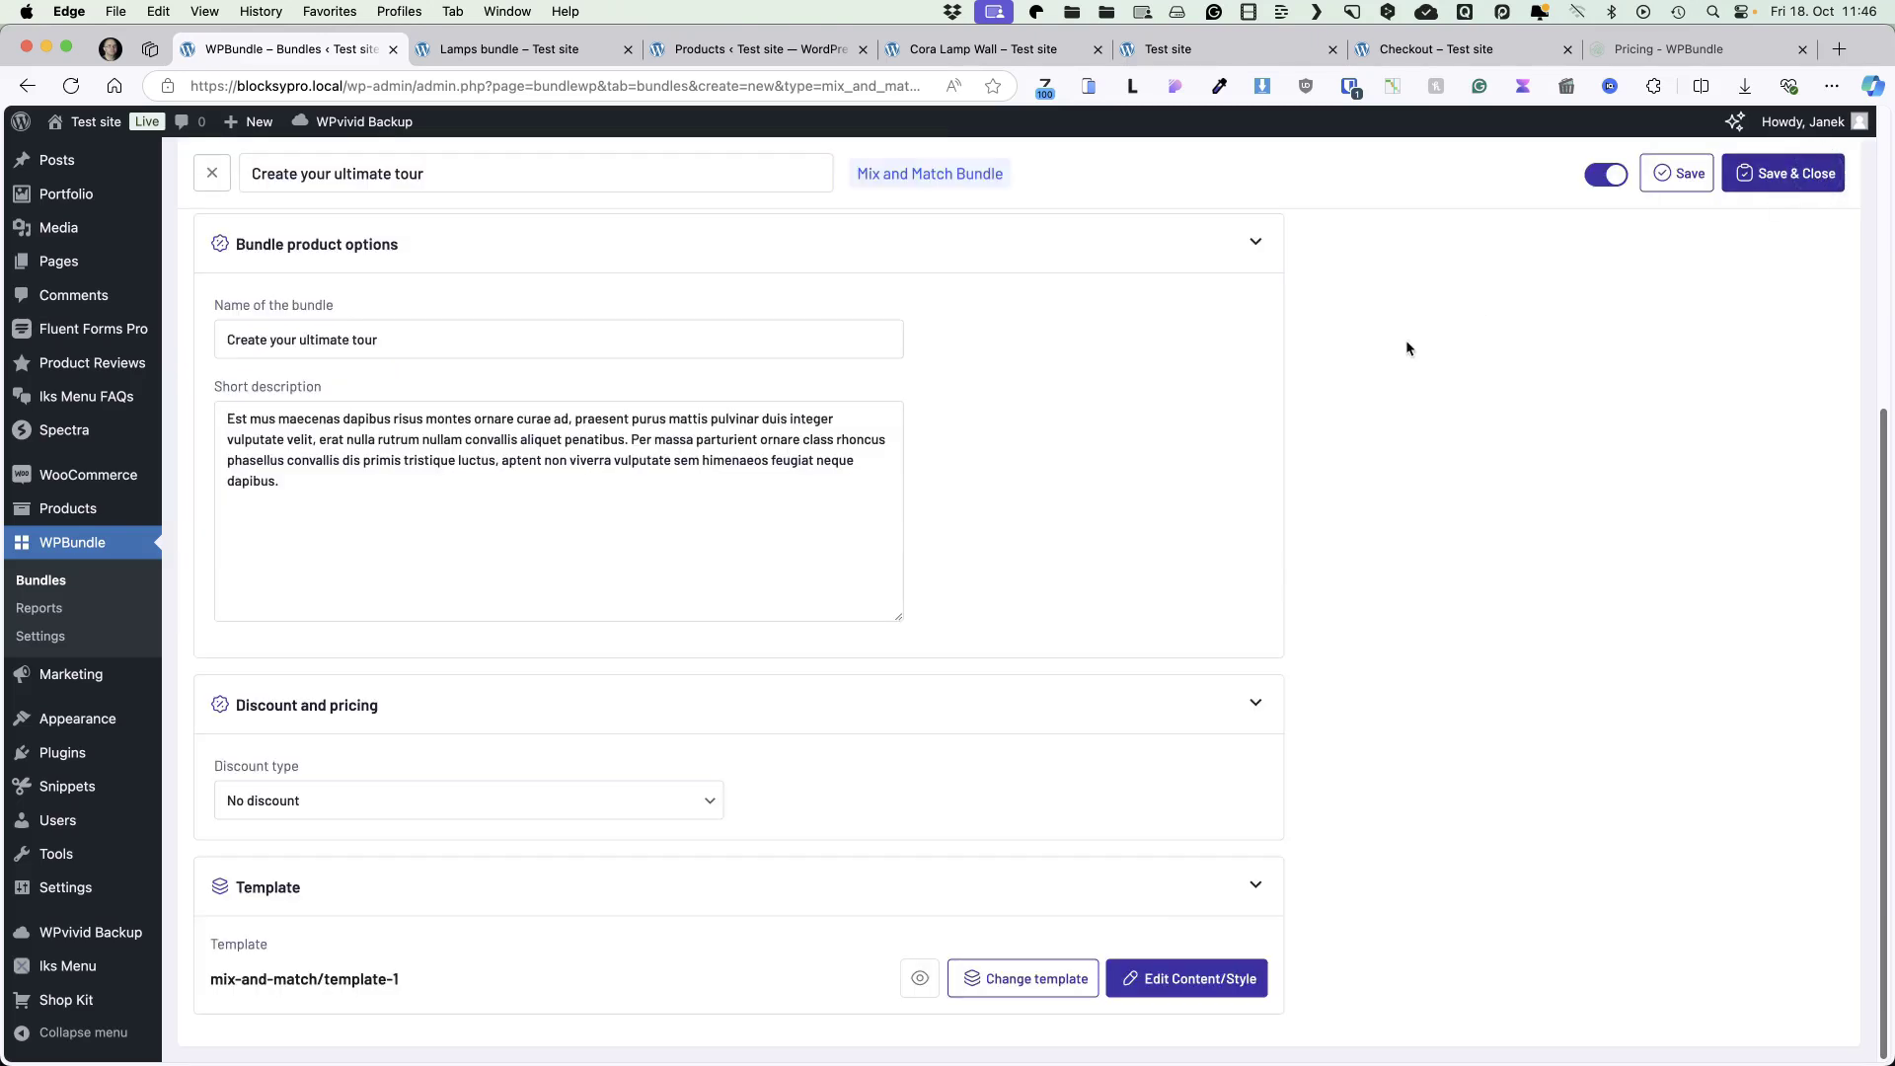
{"action": "left_click", "coordinate": [1189, 989]}
{"action": "left_click", "coordinate": [536, 355]}
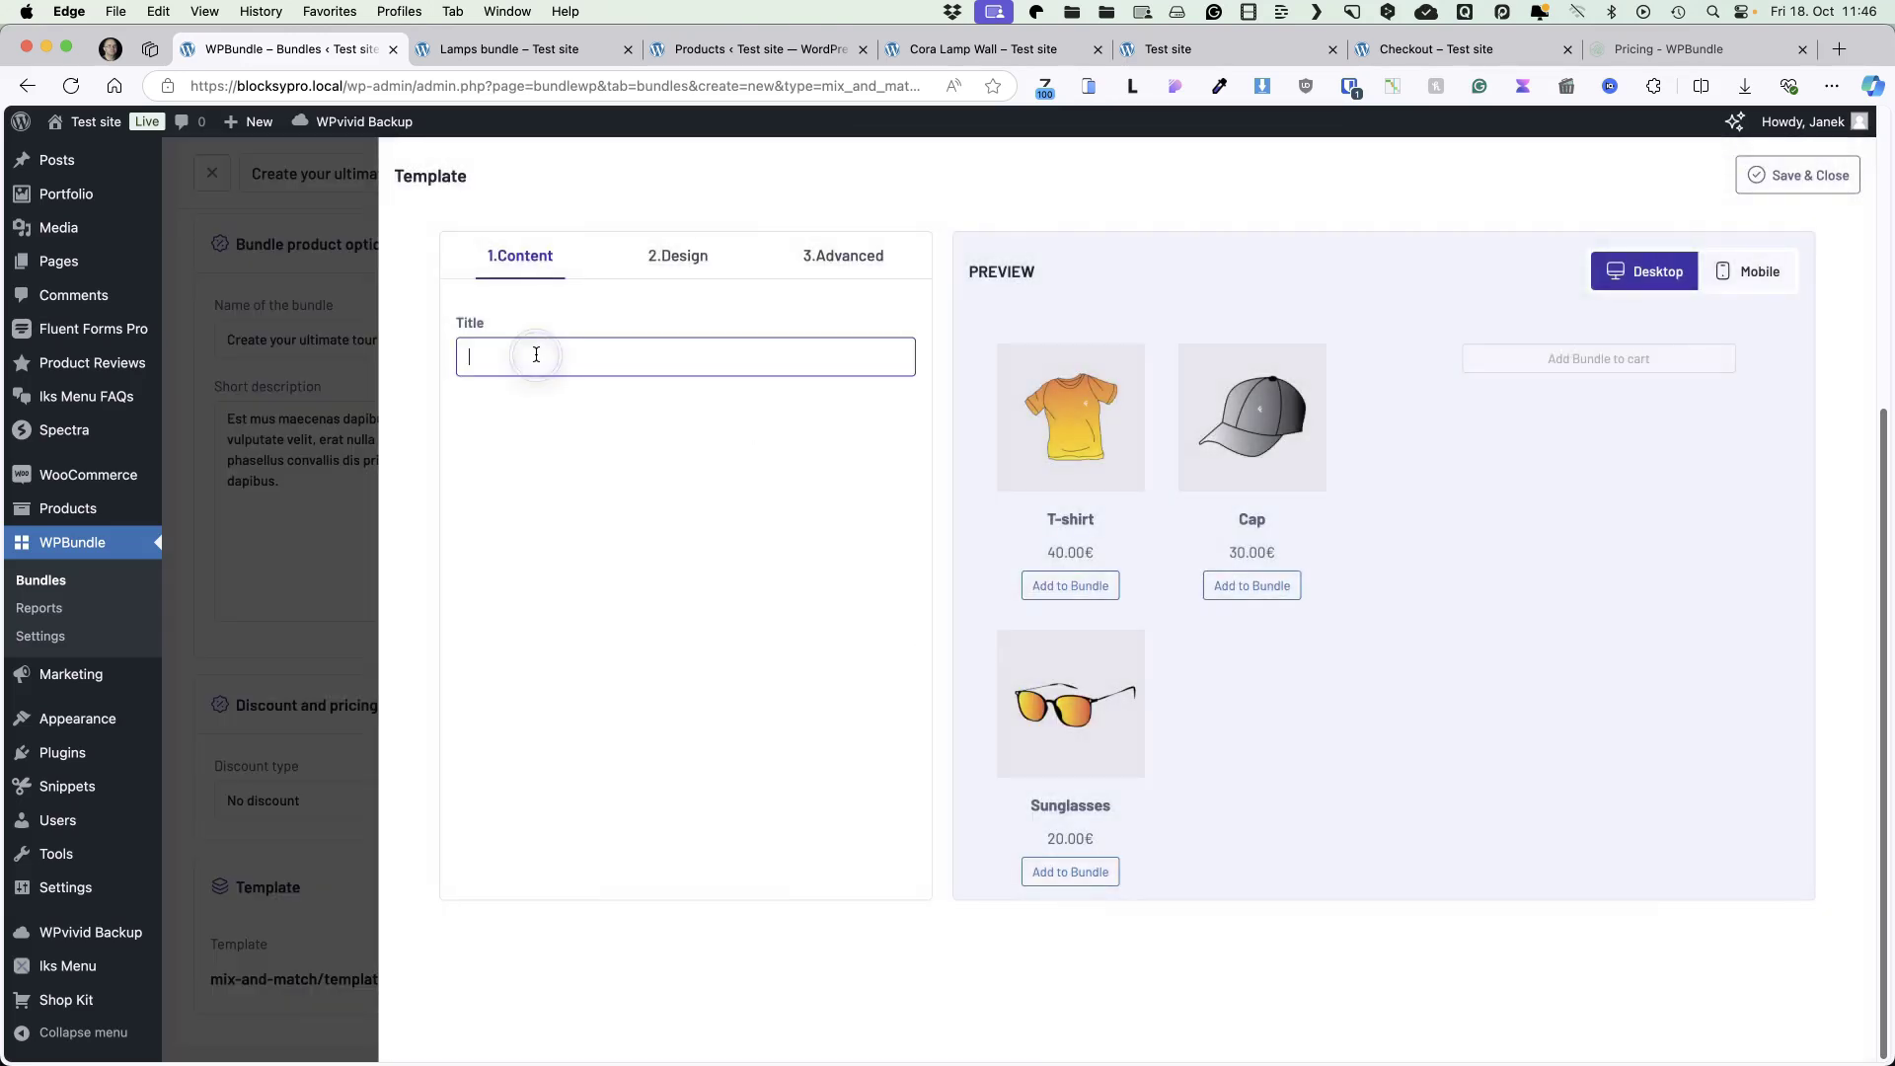
{"action": "type", "text": "Choose your tours for the bundle"}
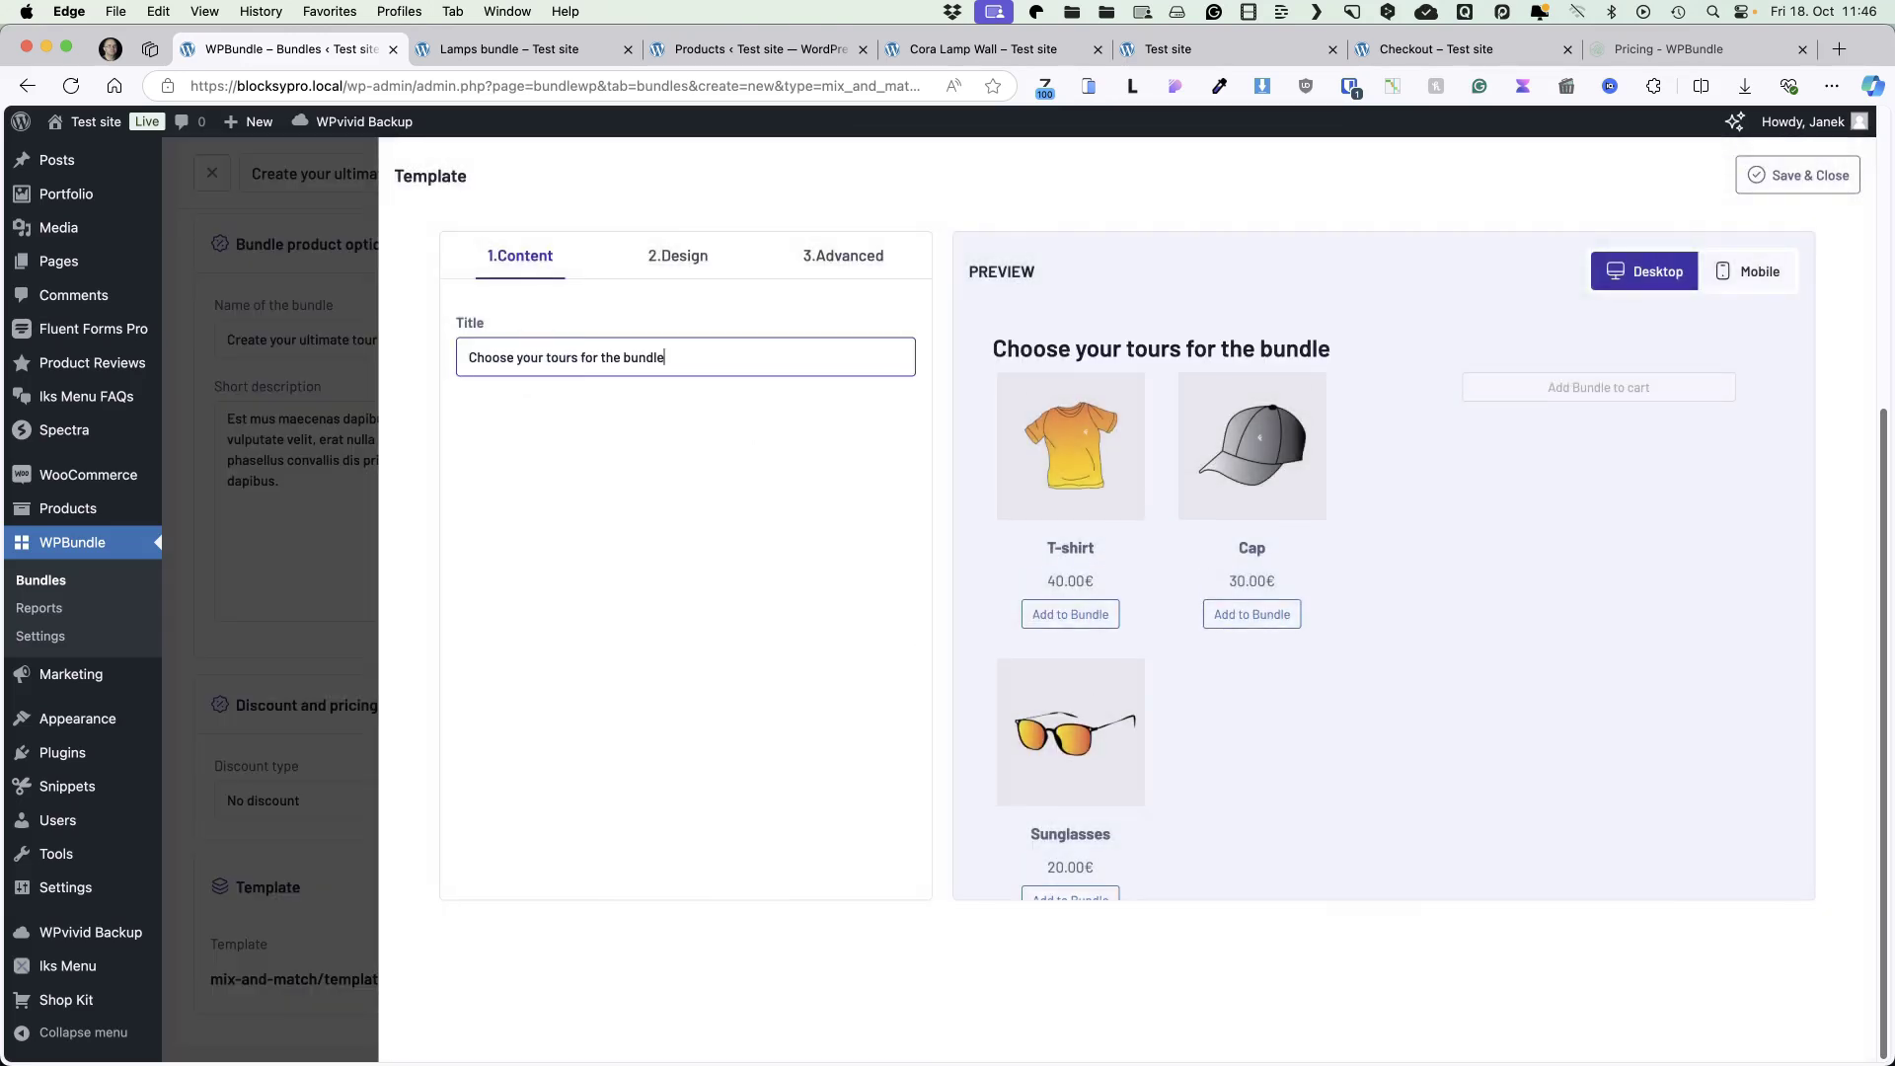
Save the template after checking its design and advanced options, and save and close the bundle.
{"action": "left_click", "coordinate": [677, 256]}
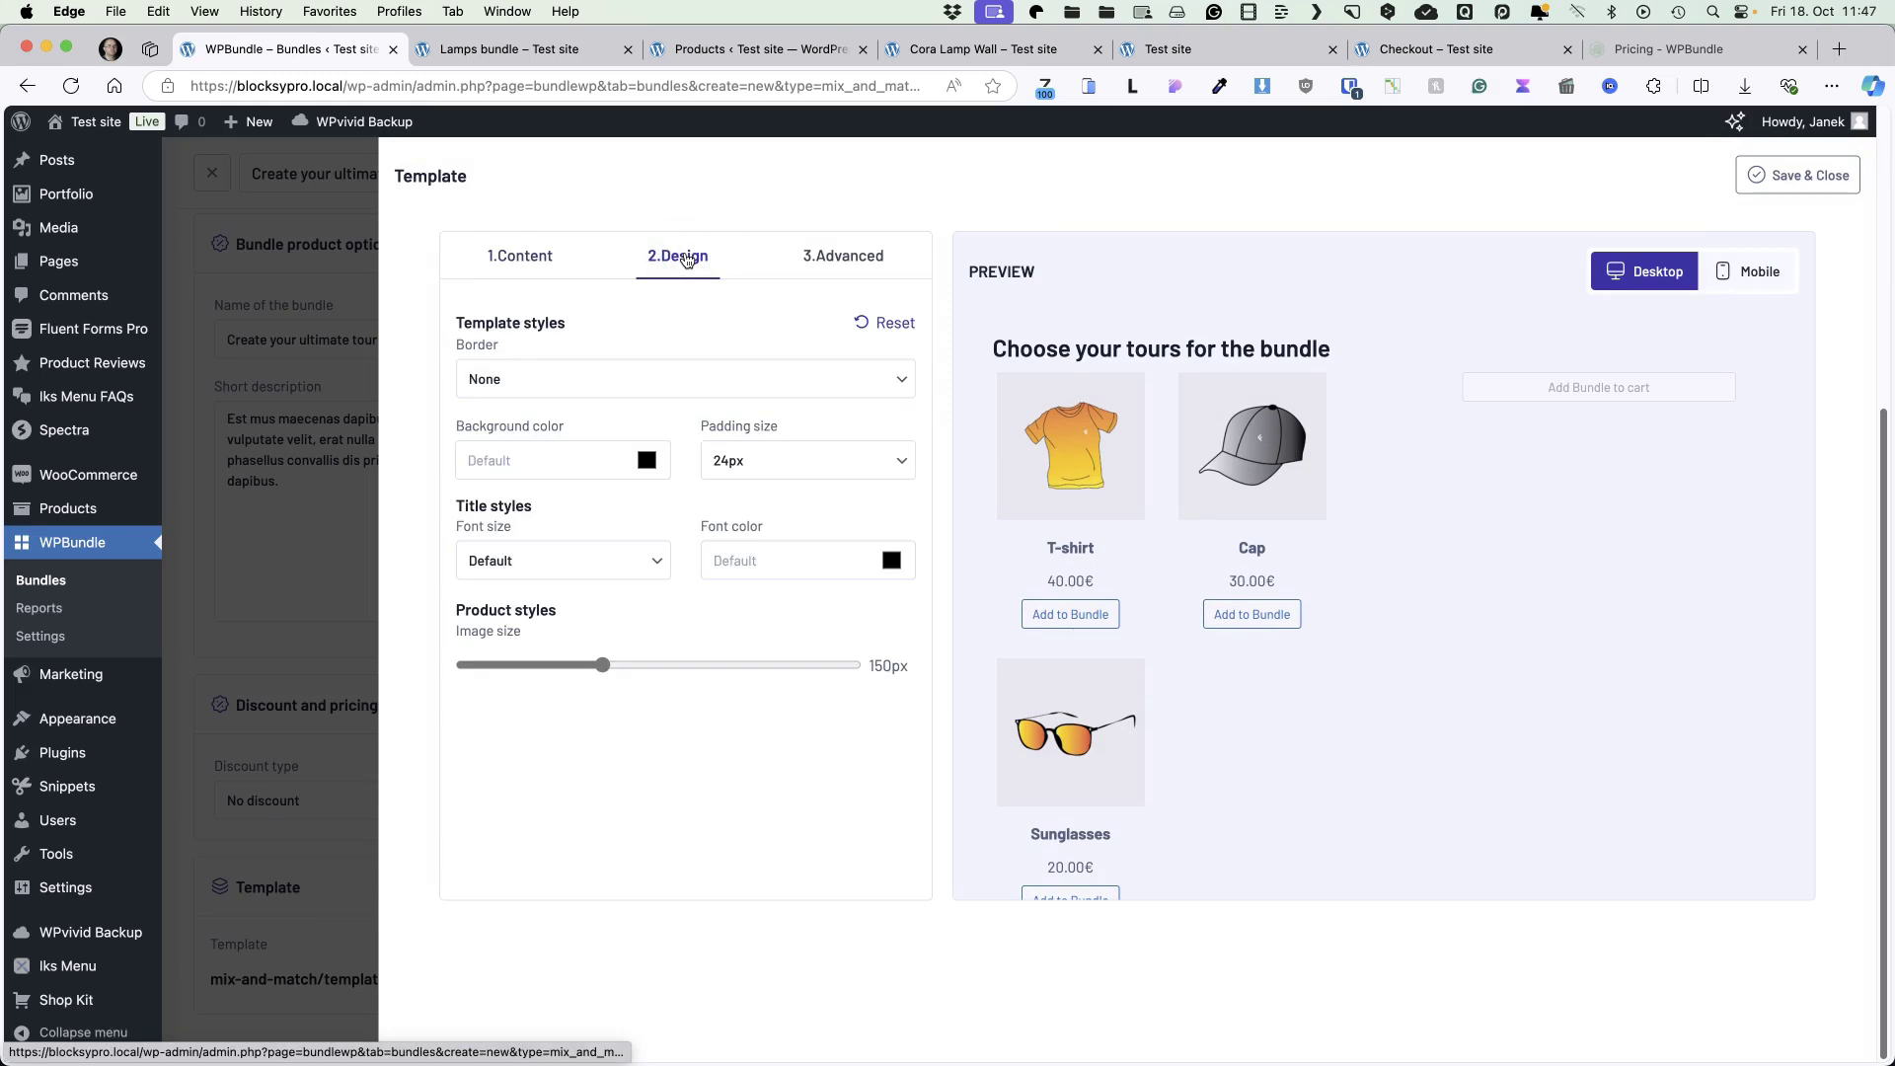
{"action": "left_click", "coordinate": [834, 267]}
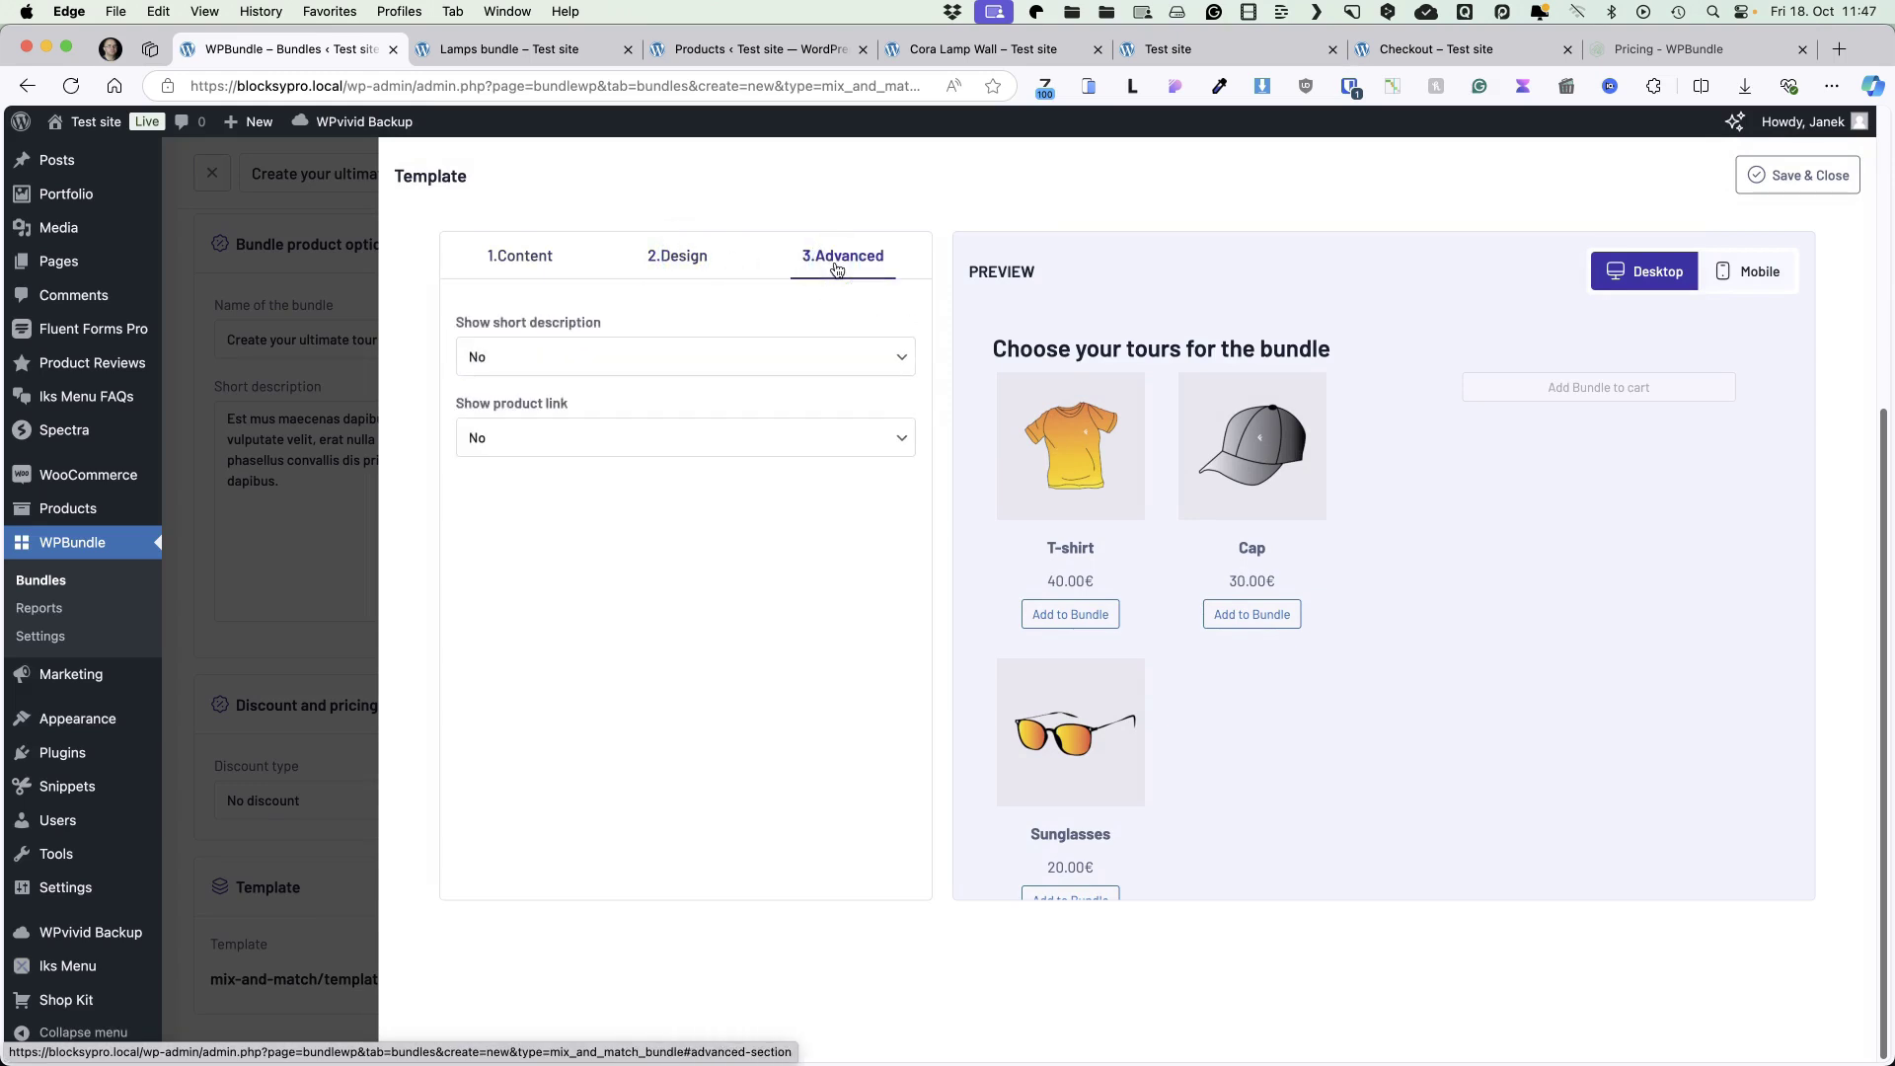
{"action": "left_click", "coordinate": [1803, 176]}
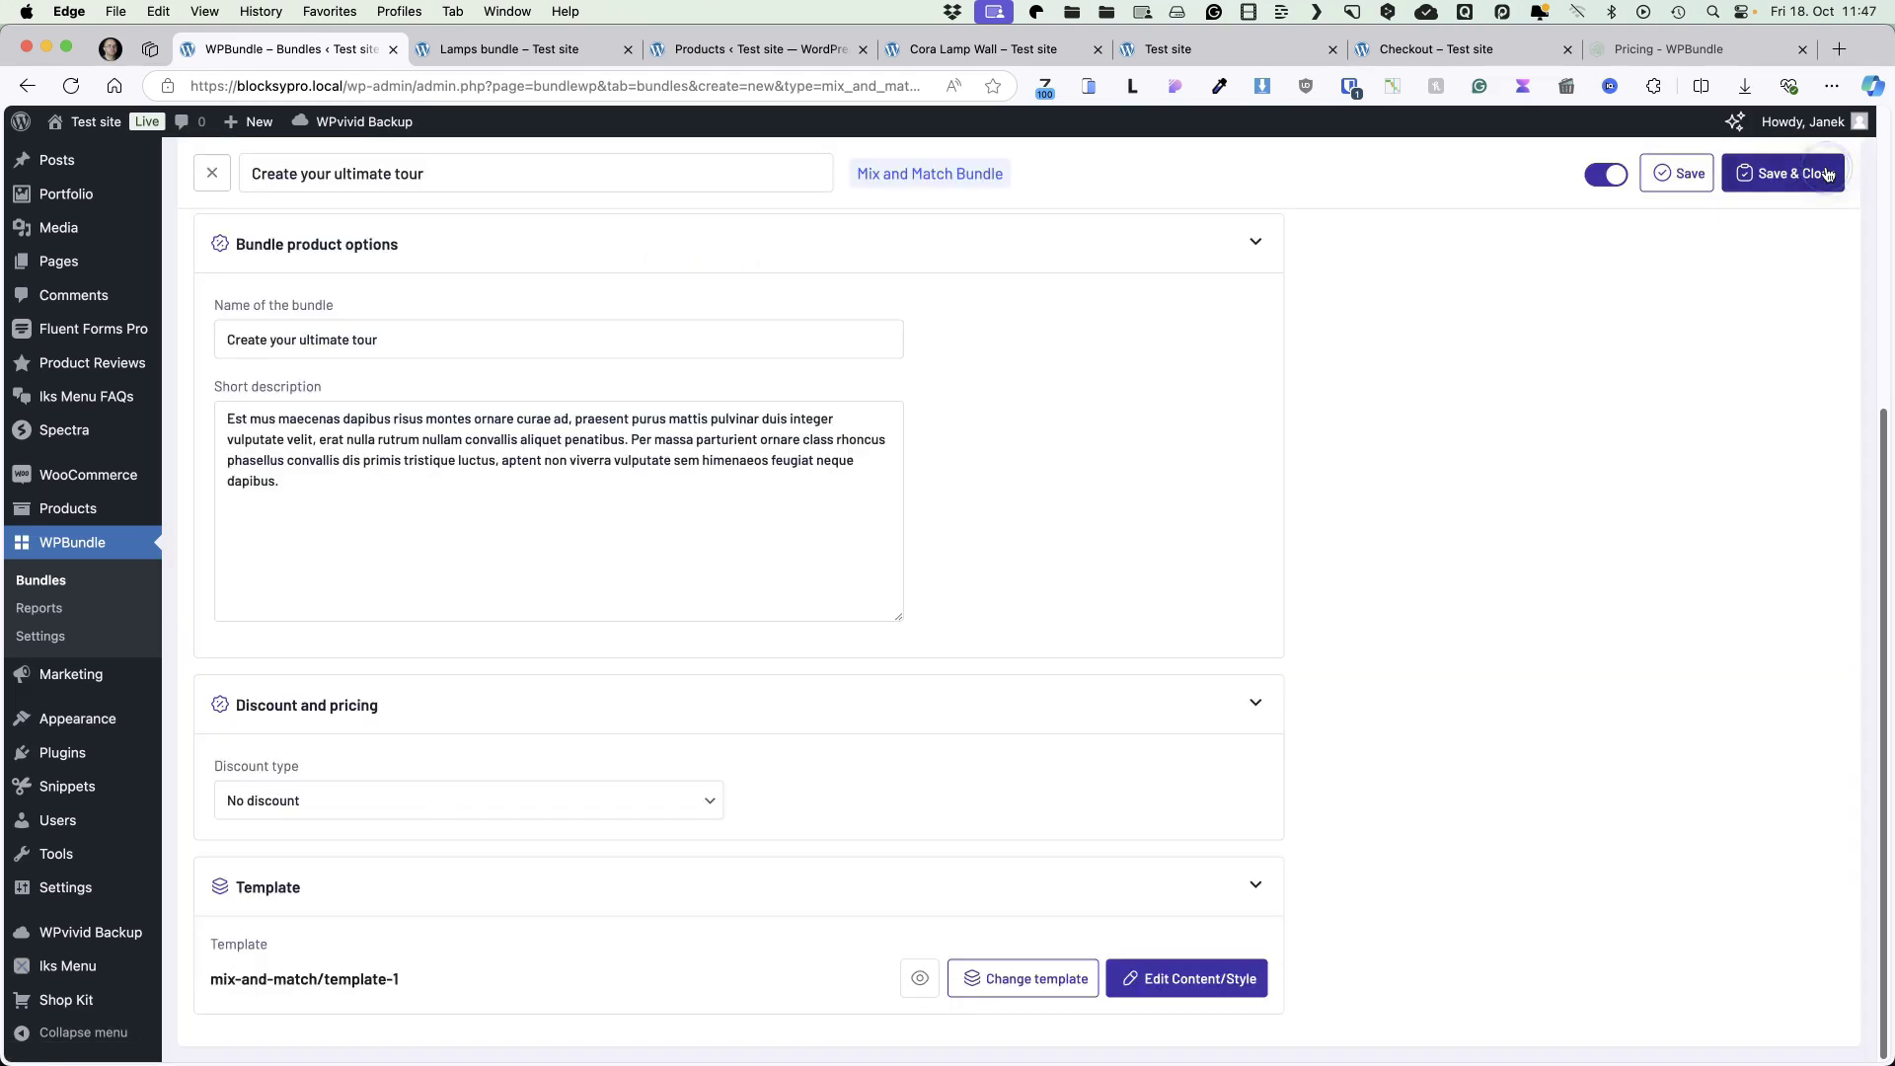
{"action": "left_click", "coordinate": [1801, 176]}
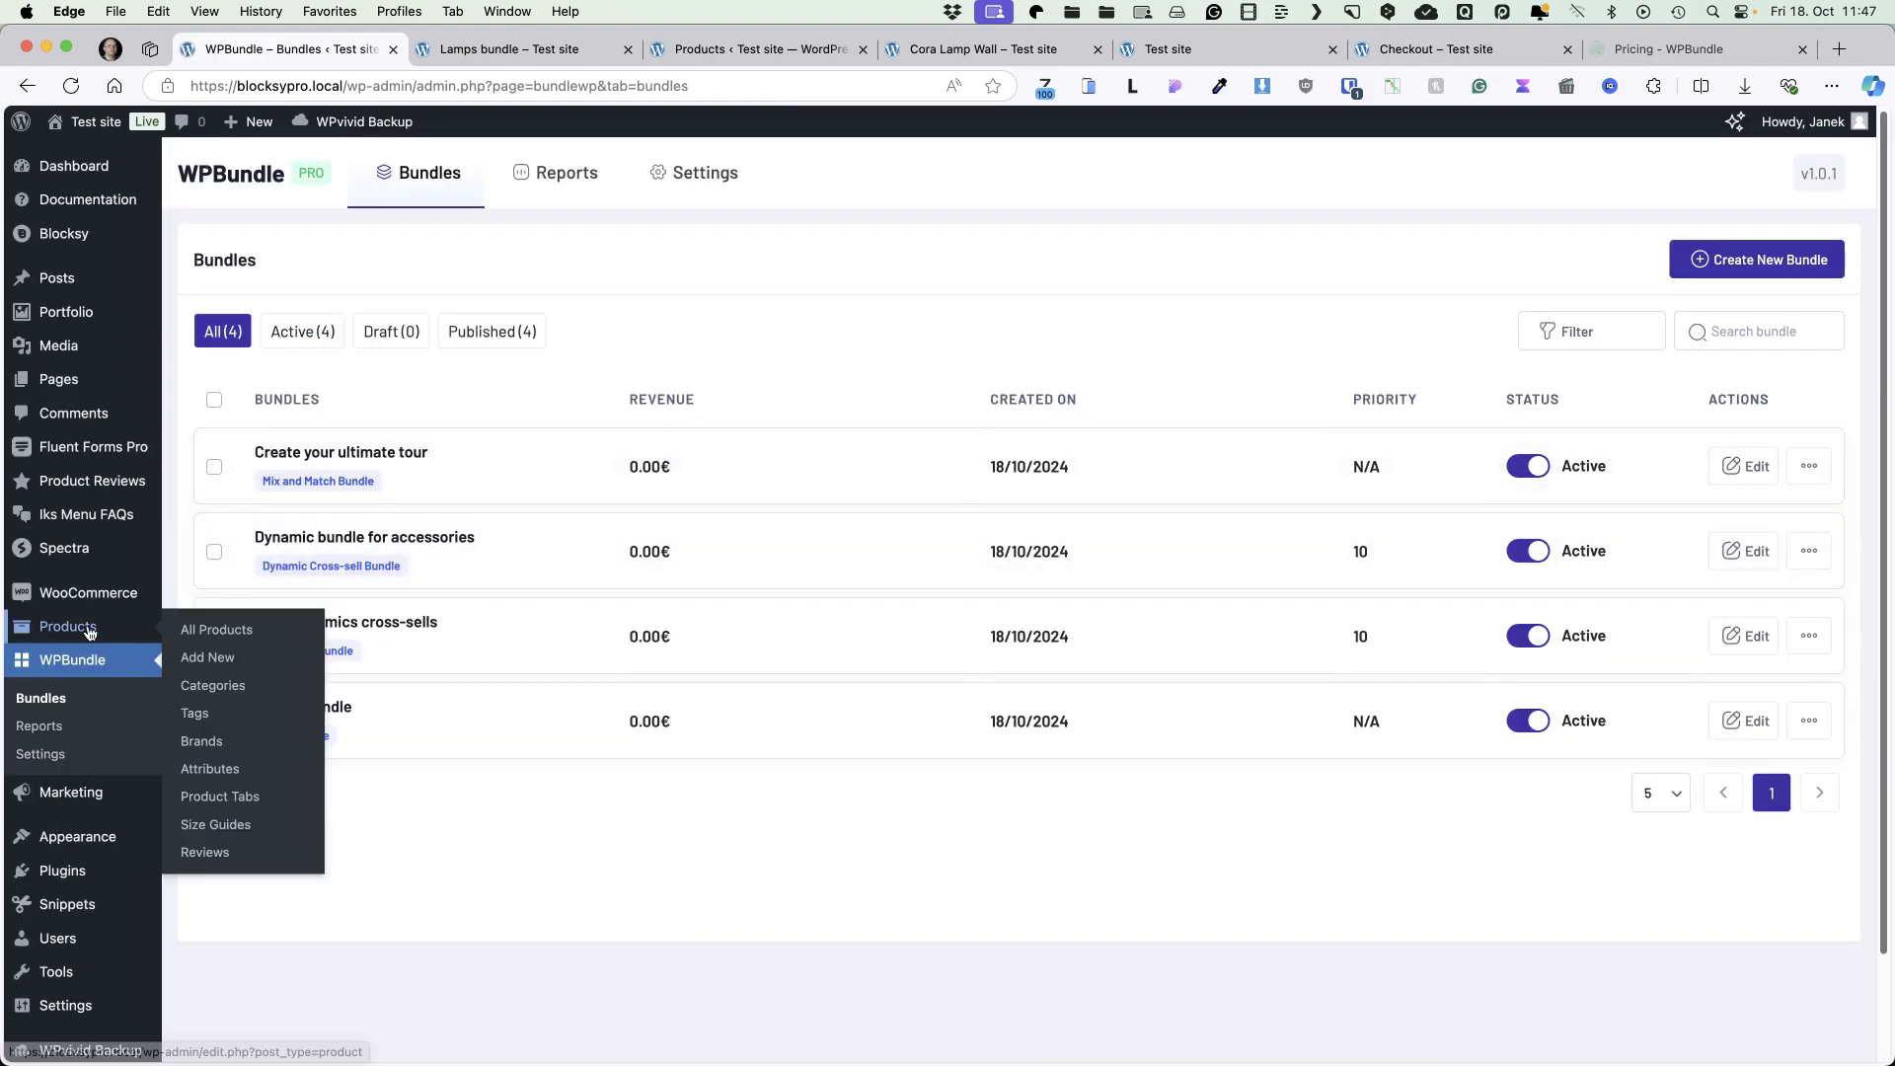
Open the "Create your ultimate tour" product from the WooCommerce products list and set the kitesurfer photo as its product image.
{"action": "key", "text": "ctrl+Tab"}
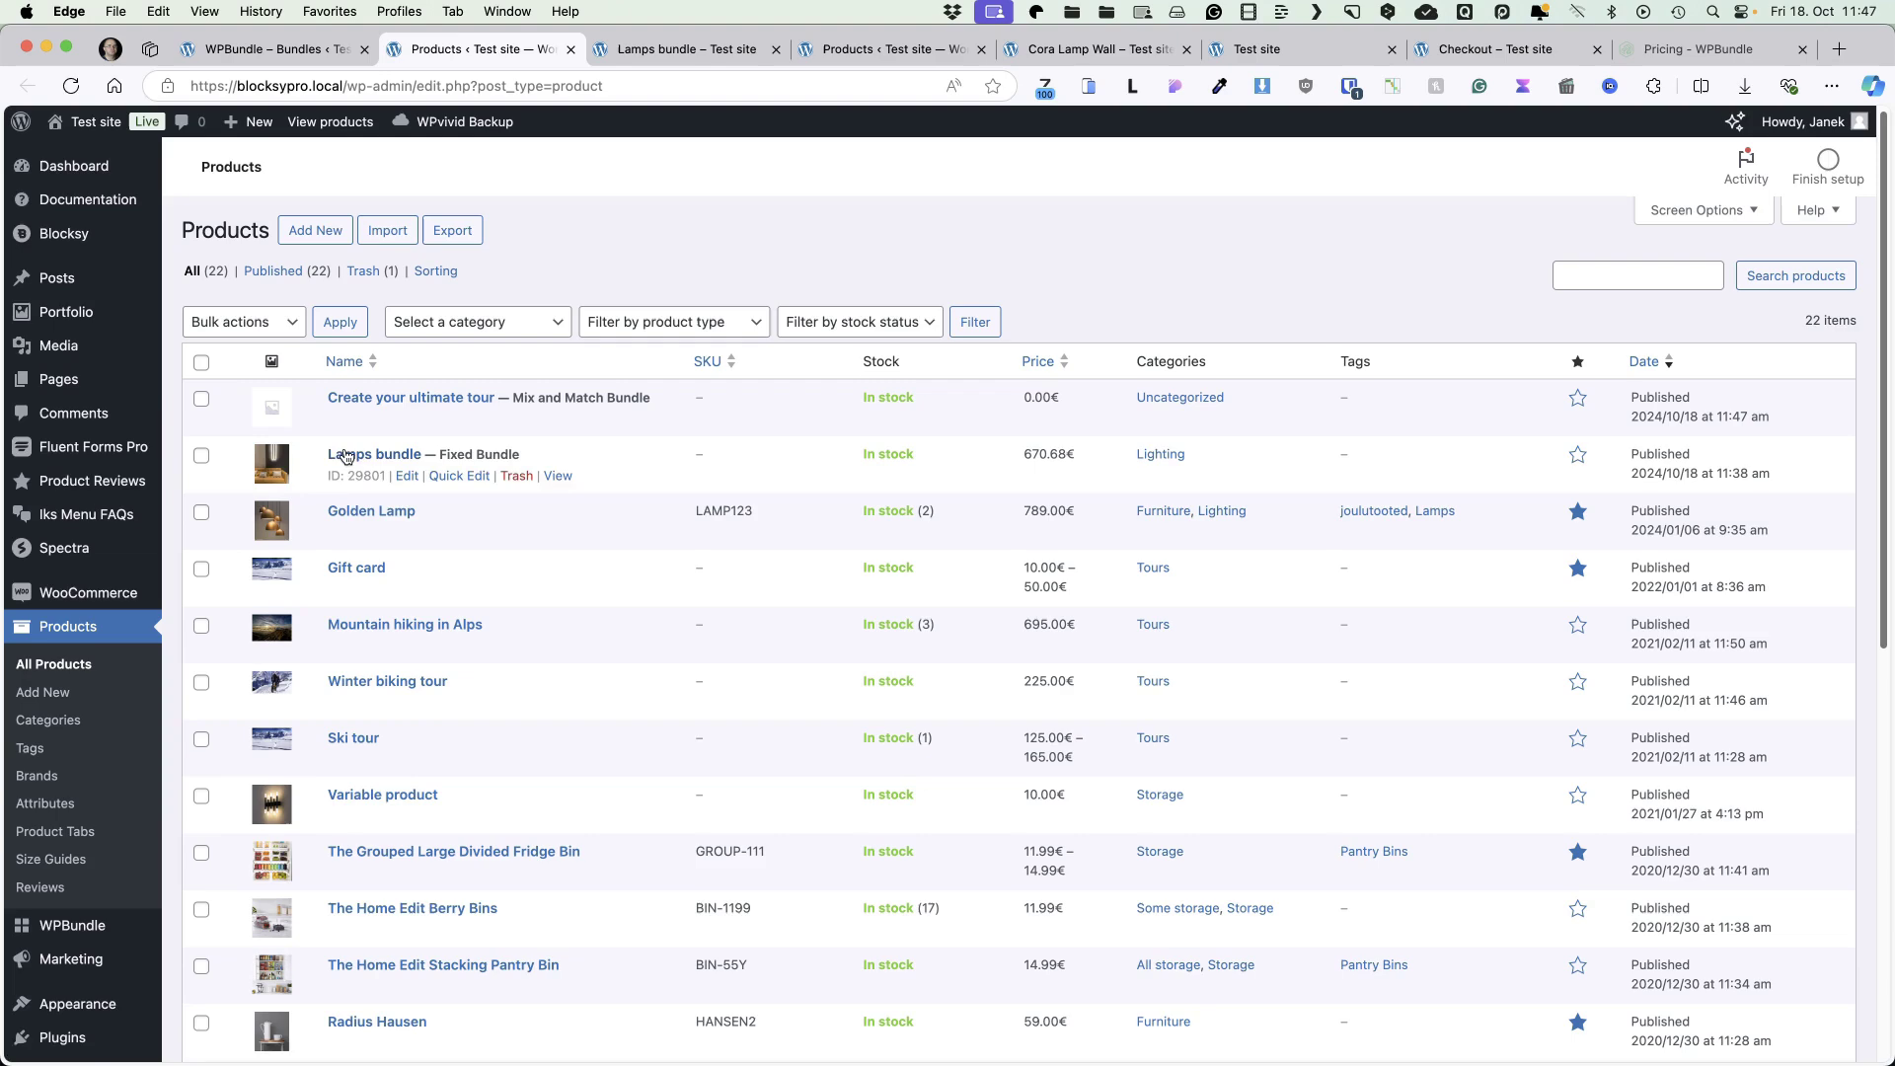
{"action": "left_click", "coordinate": [405, 399]}
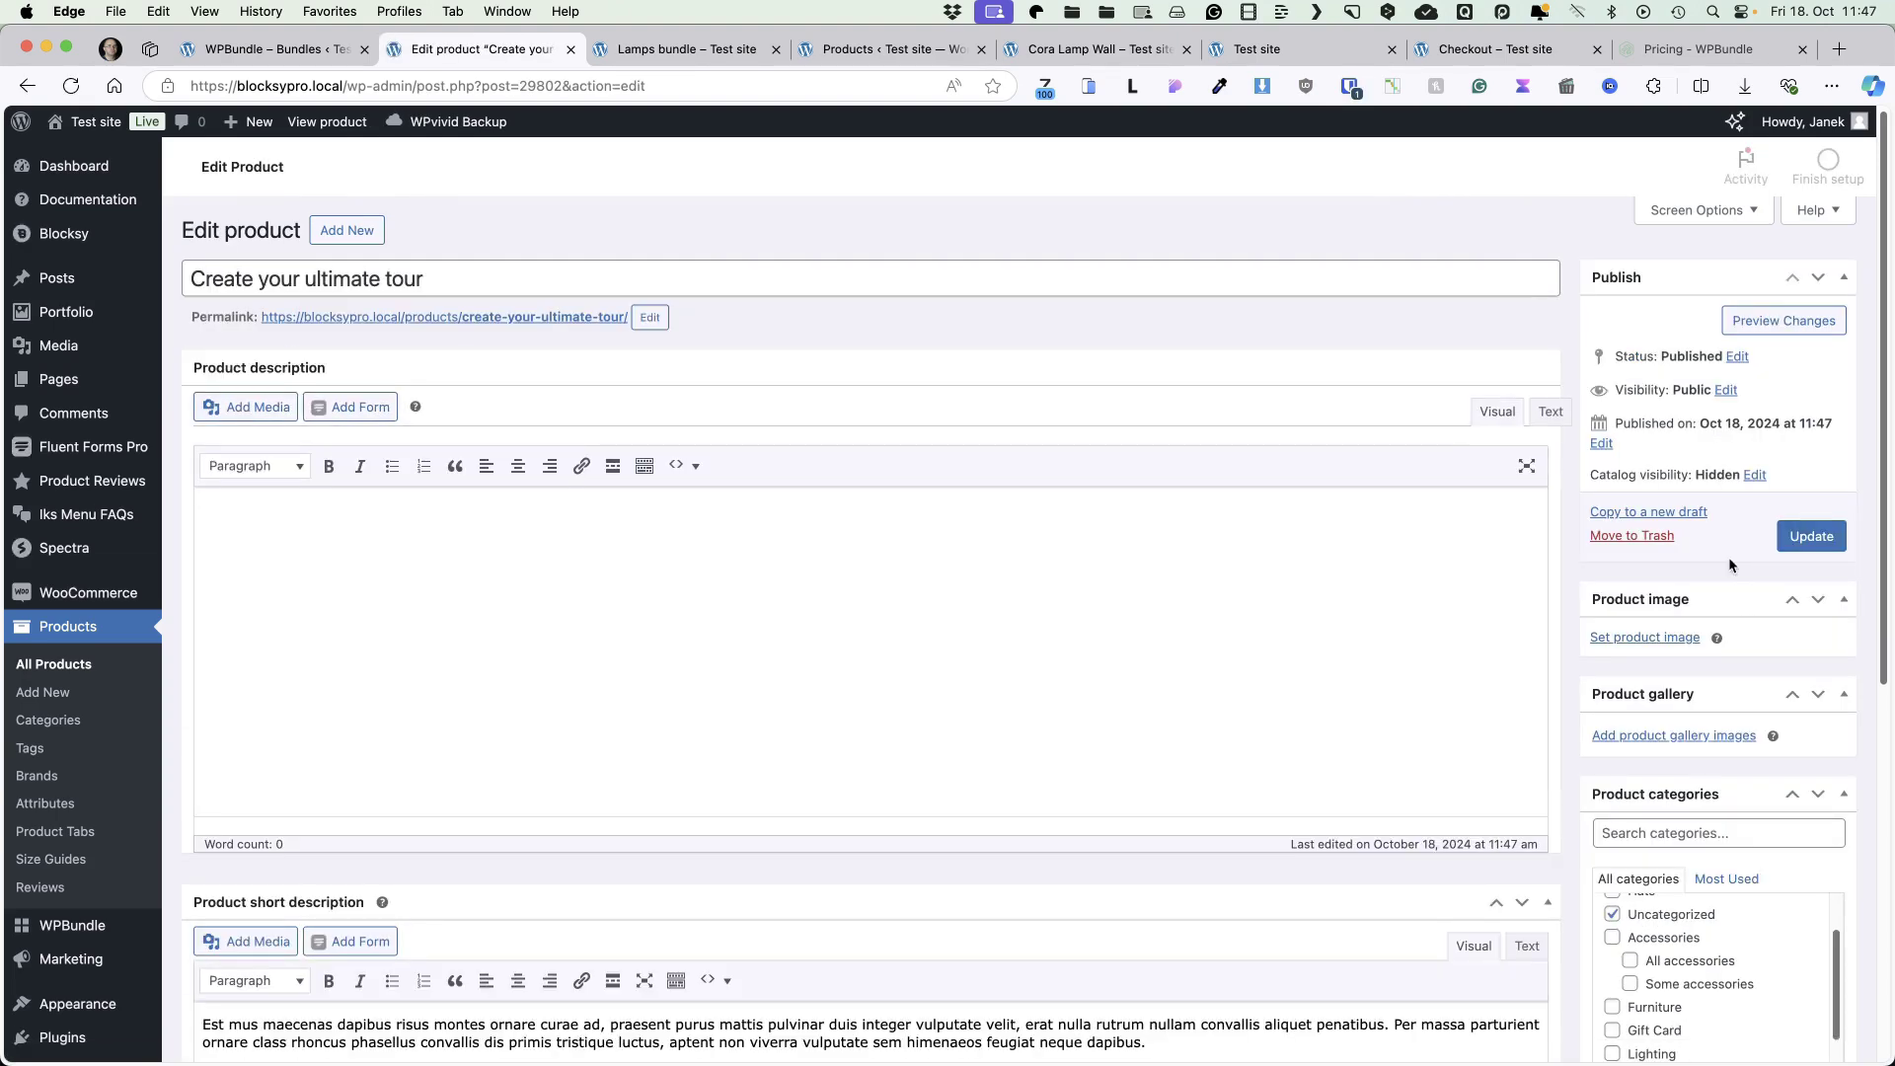
{"action": "left_click", "coordinate": [1653, 638]}
{"action": "left_click", "coordinate": [1318, 581]}
{"action": "left_click", "coordinate": [1777, 1004]}
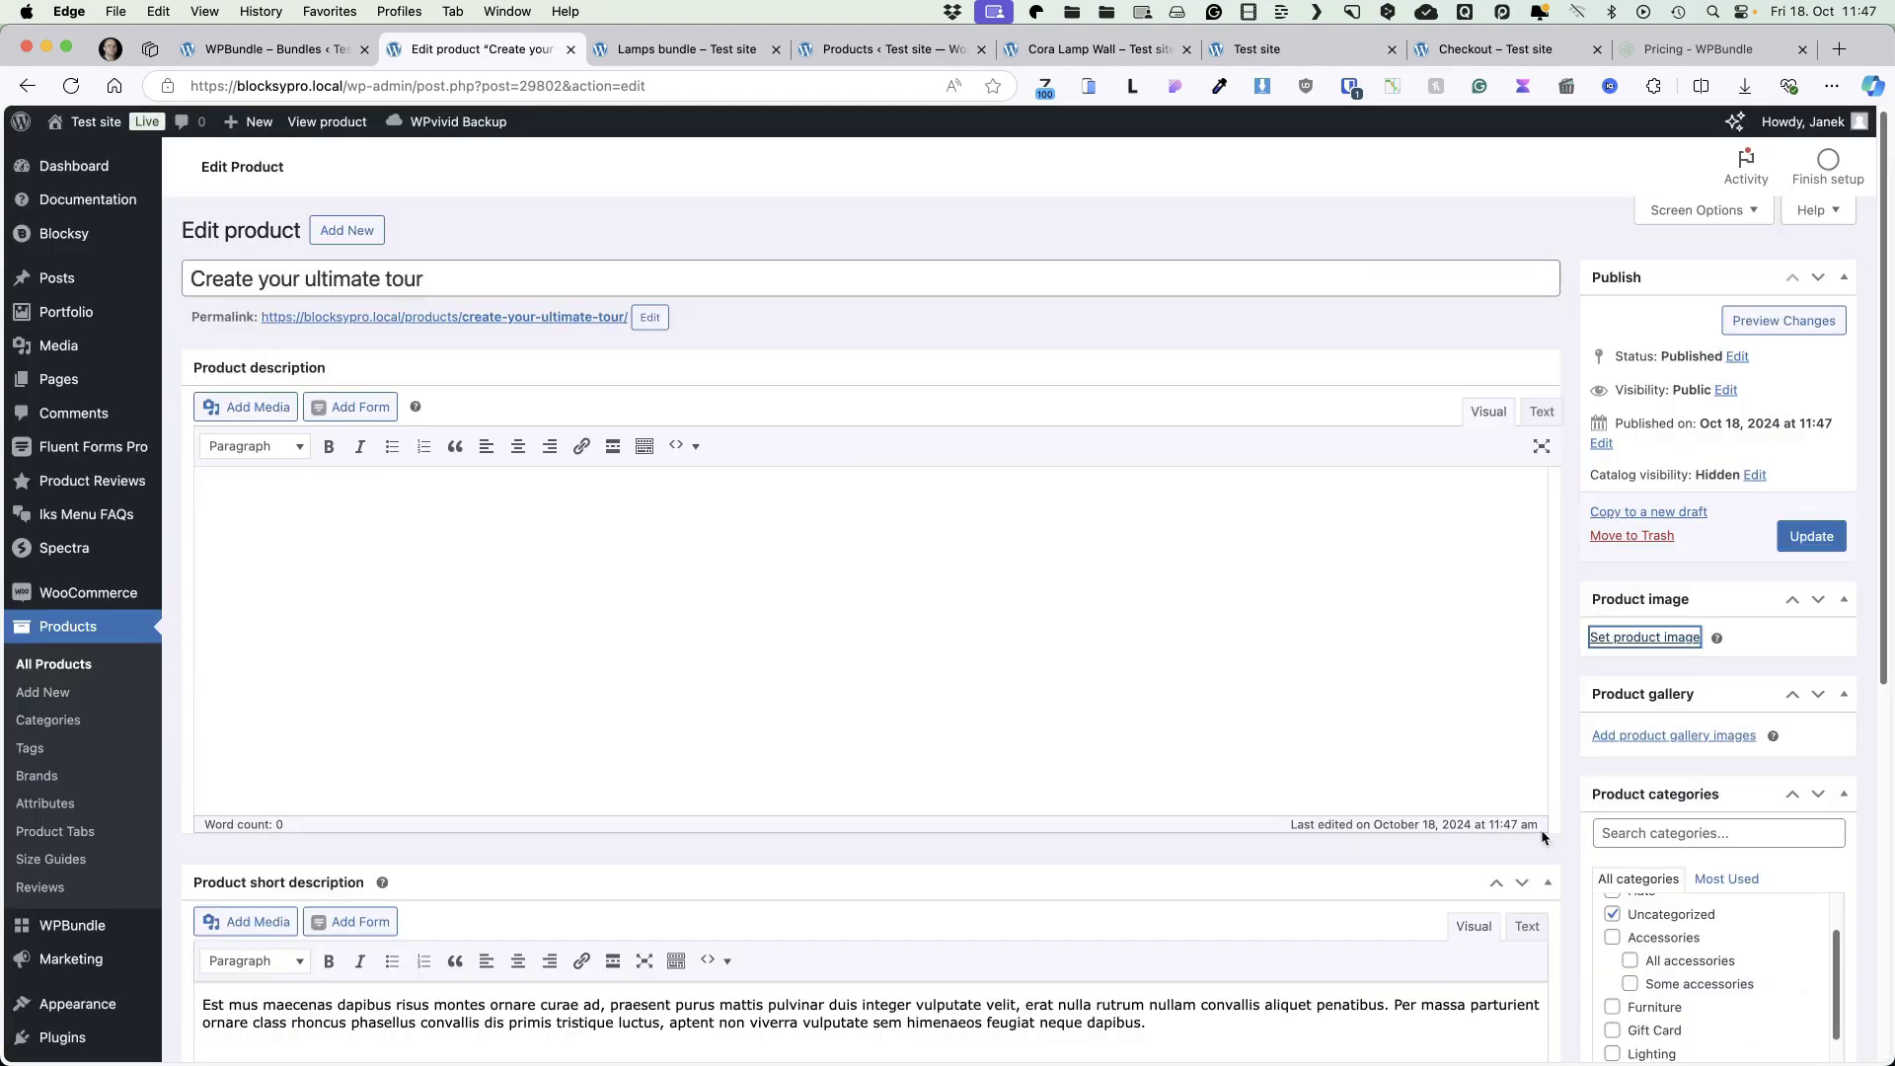
Change the product's category from Uncategorized to Tours and update the product.
{"action": "scroll", "coordinate": [846, 505], "scroll_direction": "down", "scroll_amount": 4}
{"action": "scroll", "coordinate": [845, 509], "scroll_direction": "down", "scroll_amount": 3}
{"action": "scroll", "coordinate": [1644, 838], "scroll_direction": "down", "scroll_amount": 3}
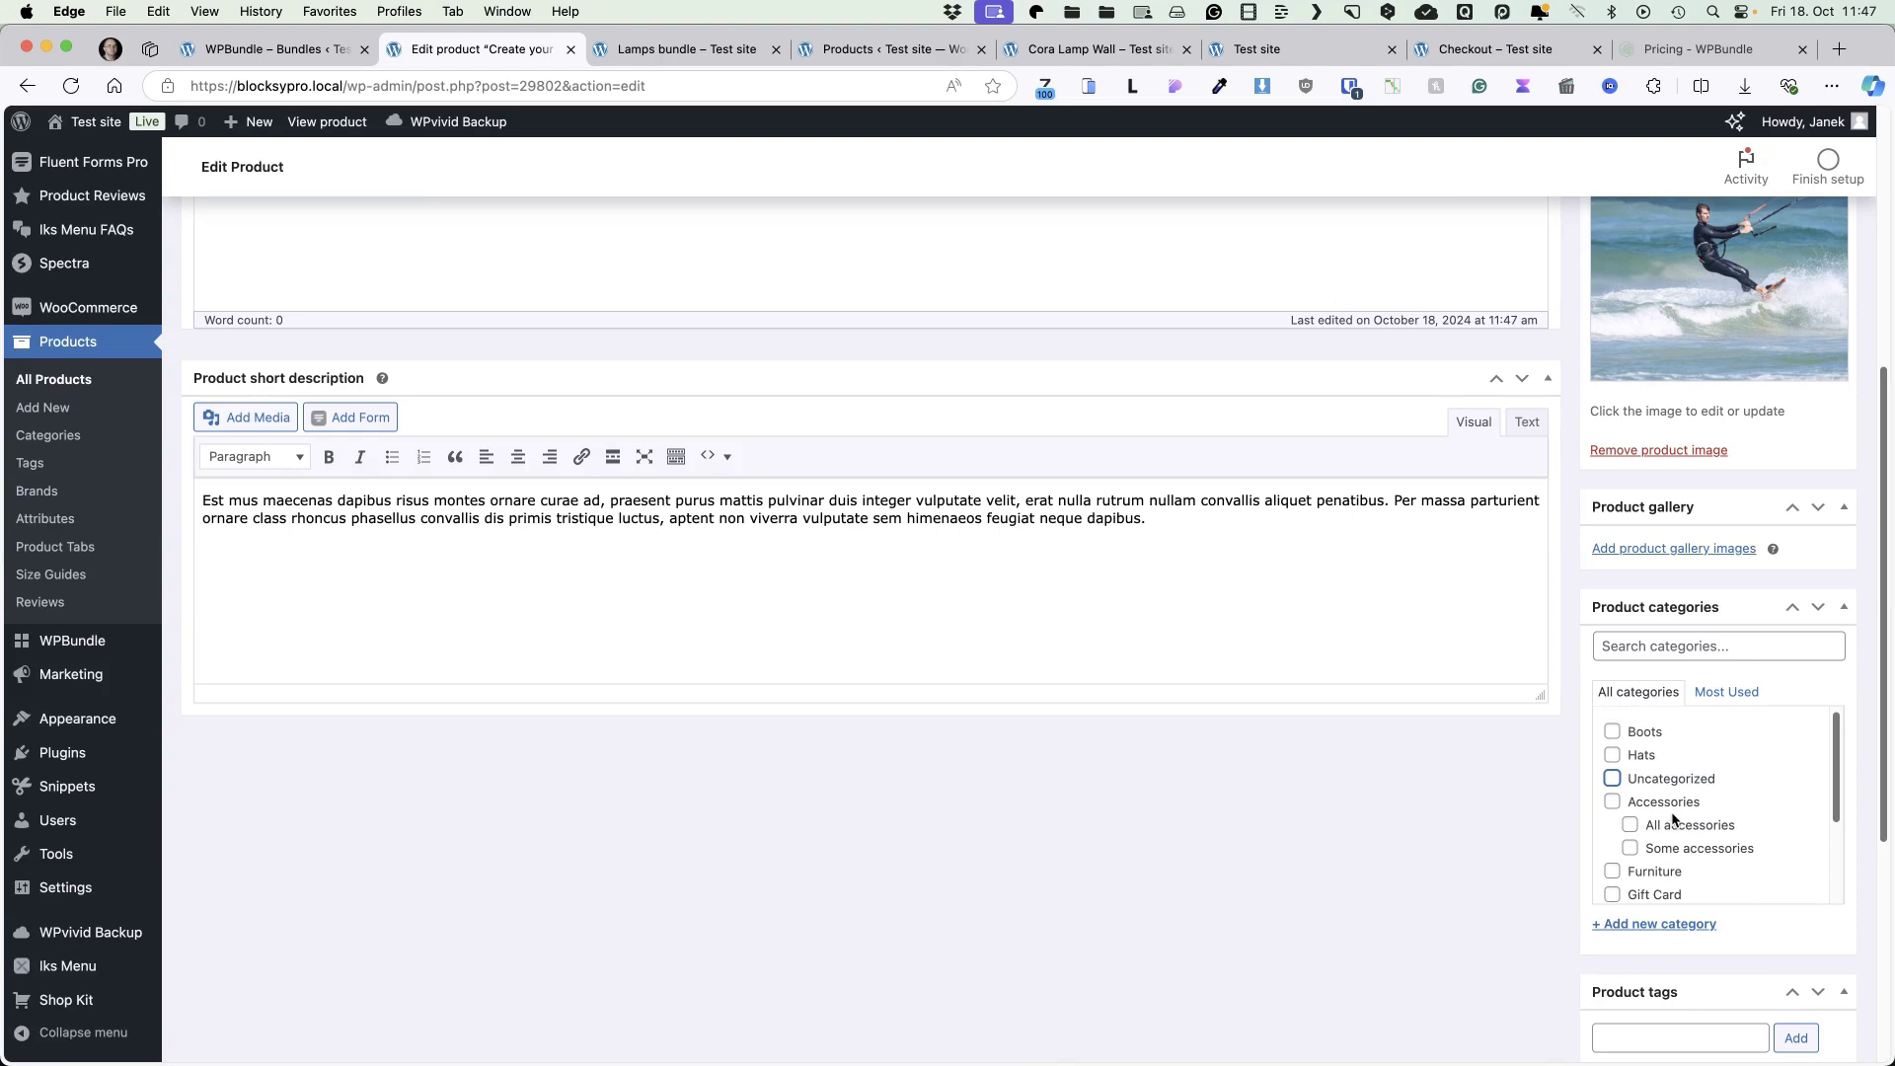
{"action": "left_click", "coordinate": [1611, 880]}
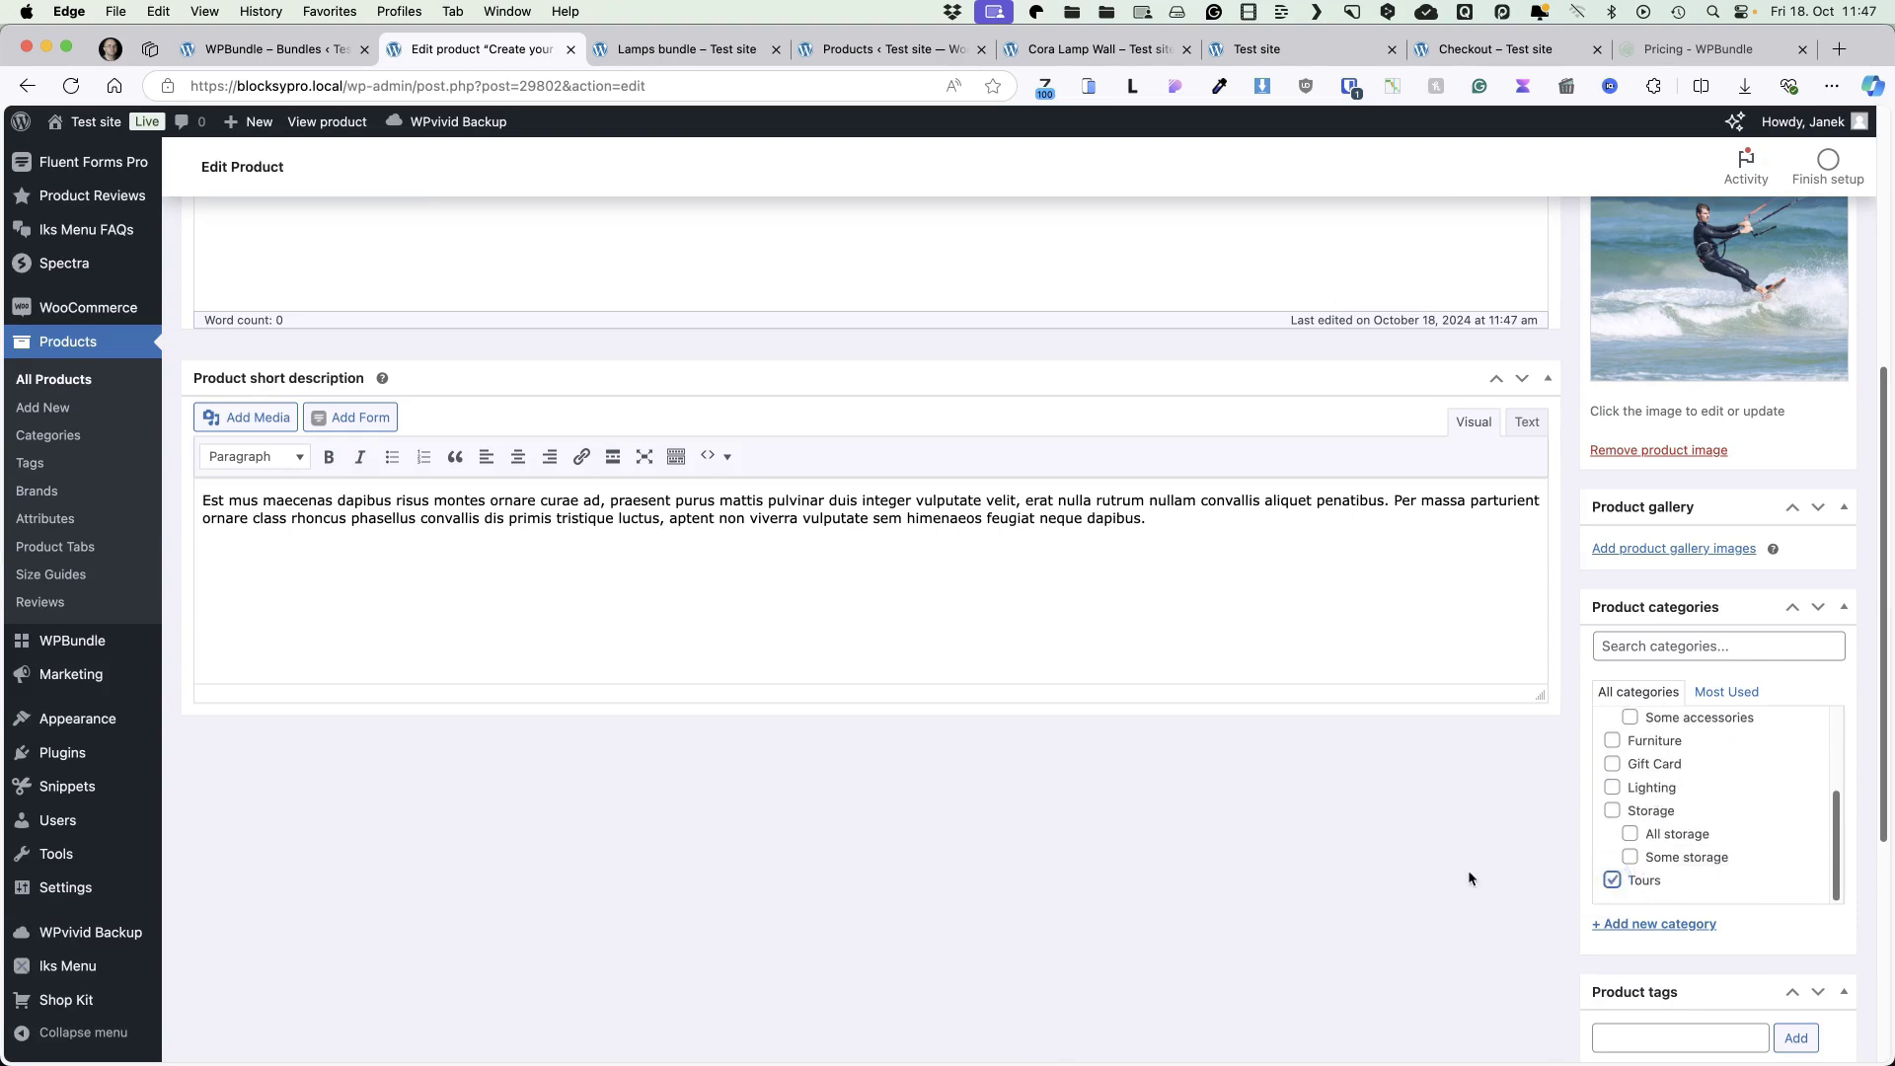
{"action": "scroll", "coordinate": [898, 785], "scroll_direction": "down", "scroll_amount": 4}
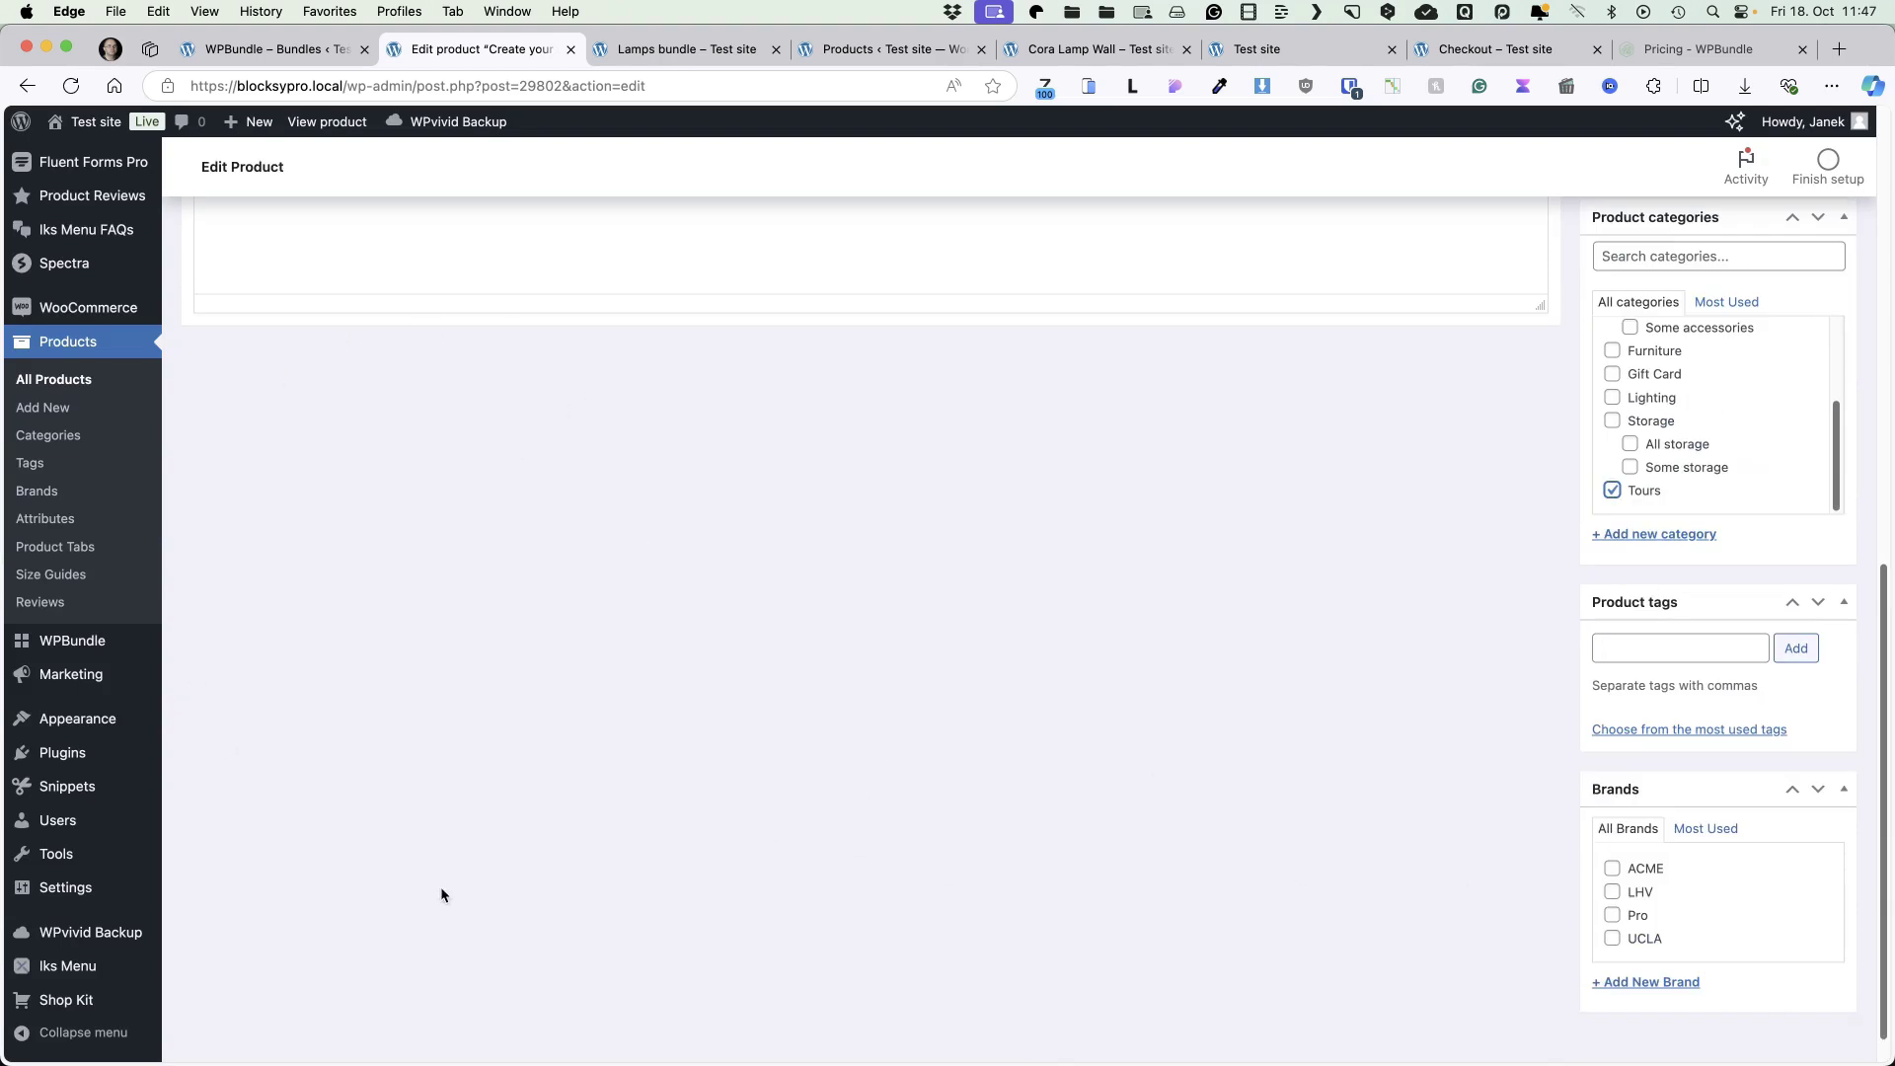
{"action": "scroll", "coordinate": [987, 636], "scroll_direction": "up", "scroll_amount": 10}
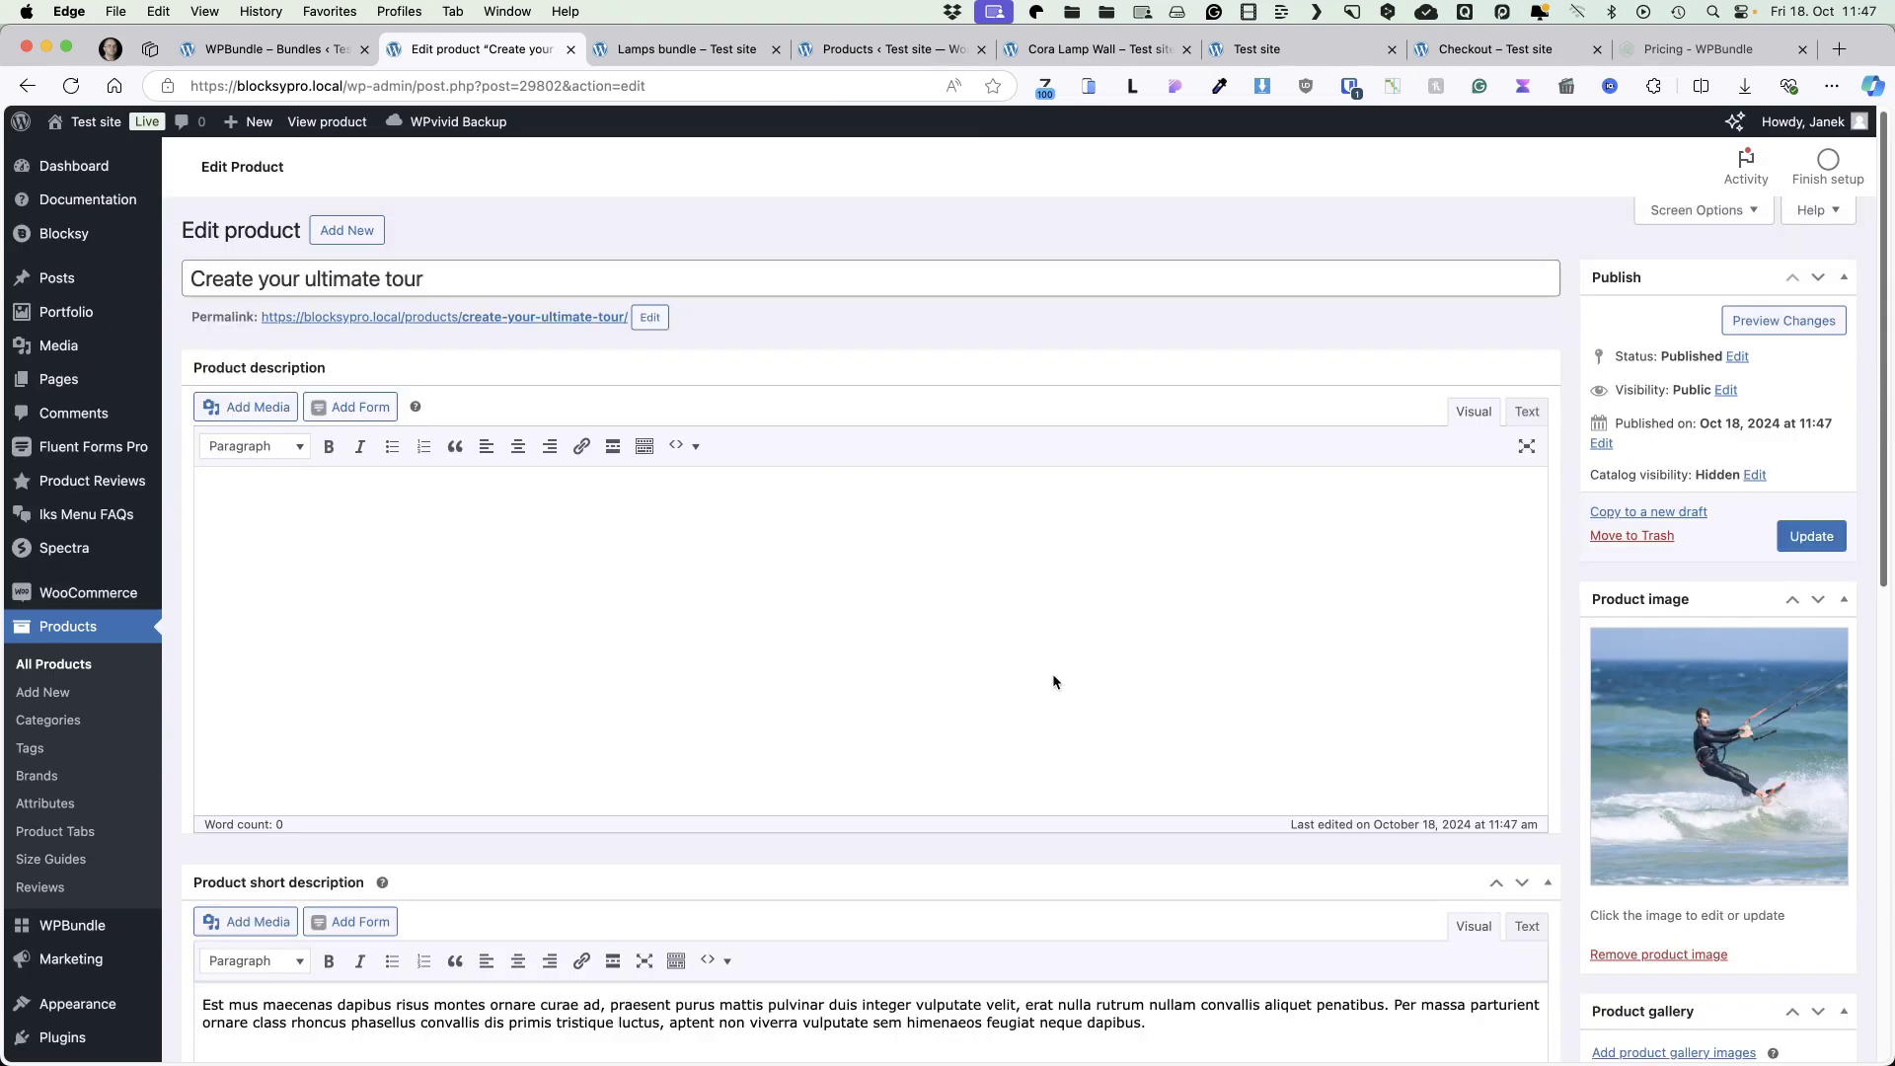
{"action": "left_click", "coordinate": [1810, 538]}
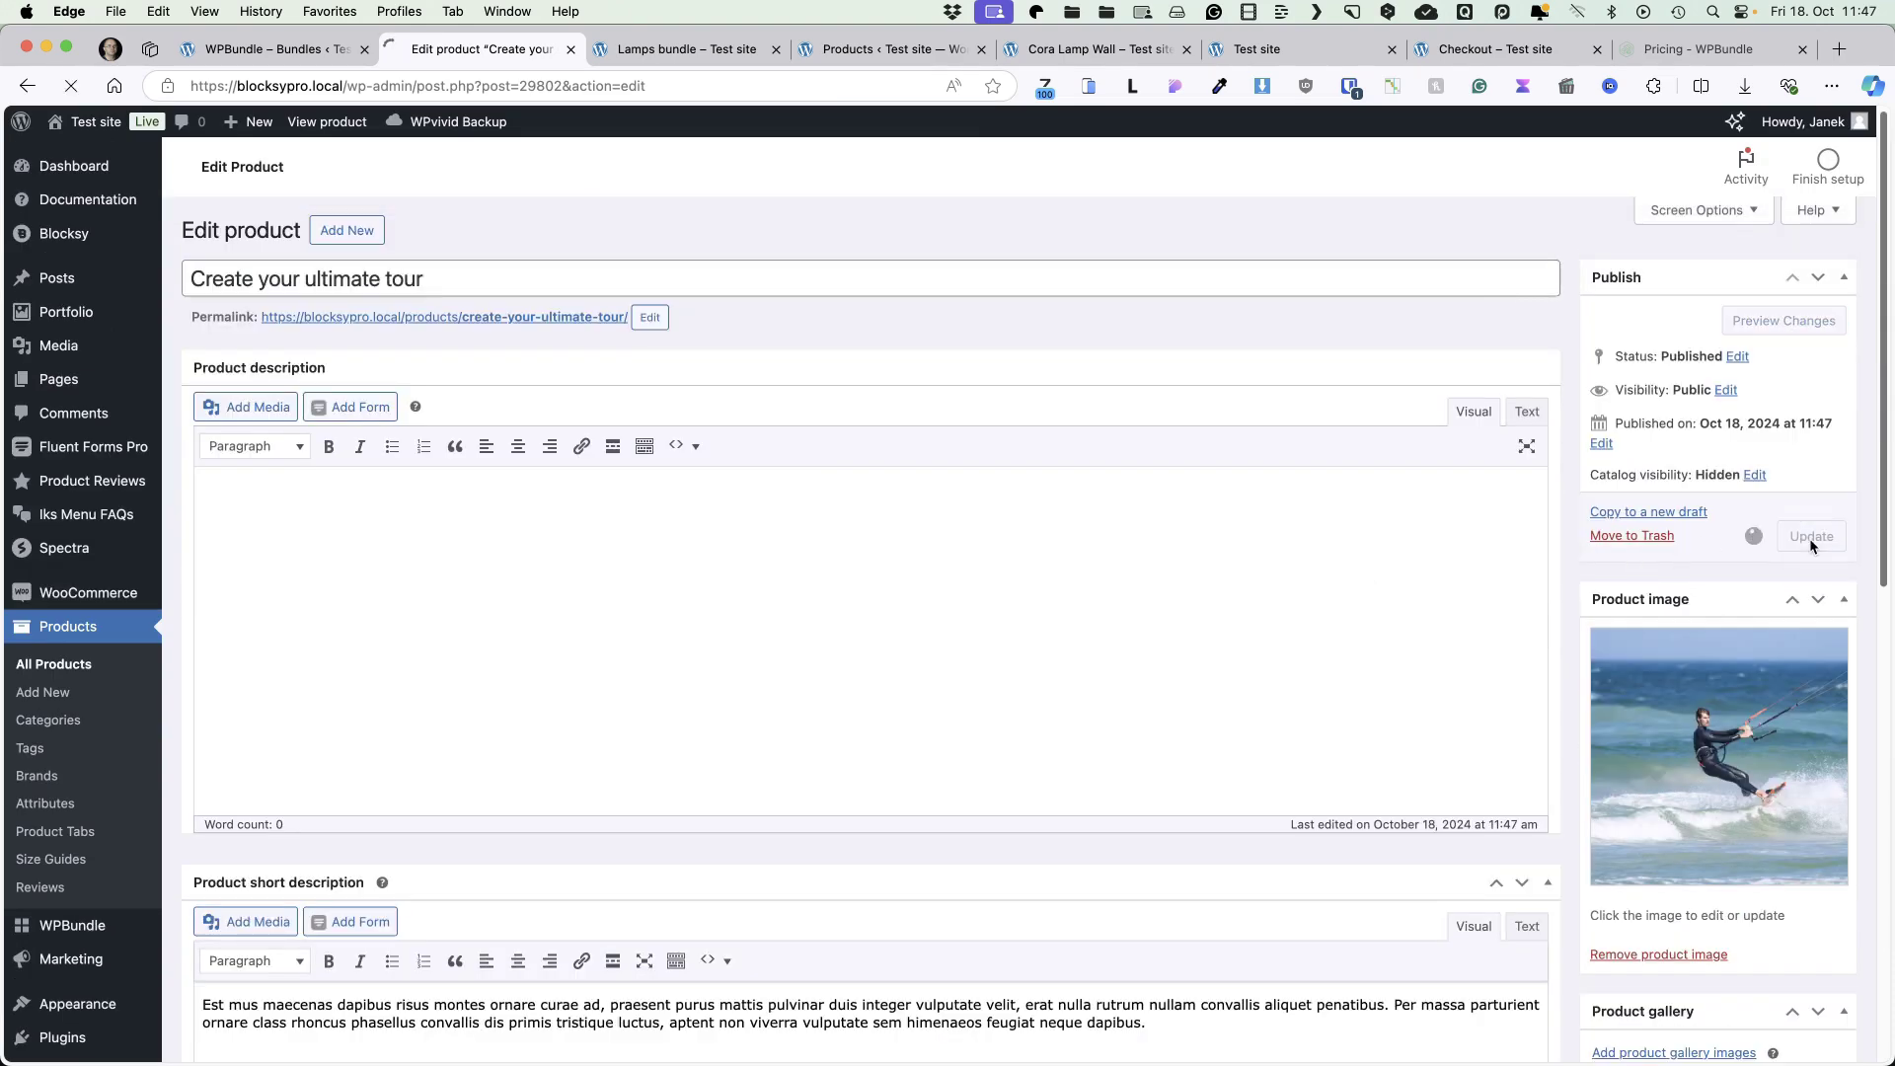
Open the "Create your ultimate tour" bundle in WPBundle and copy its shortcode.
{"action": "mouse_move", "coordinate": [78, 935]}
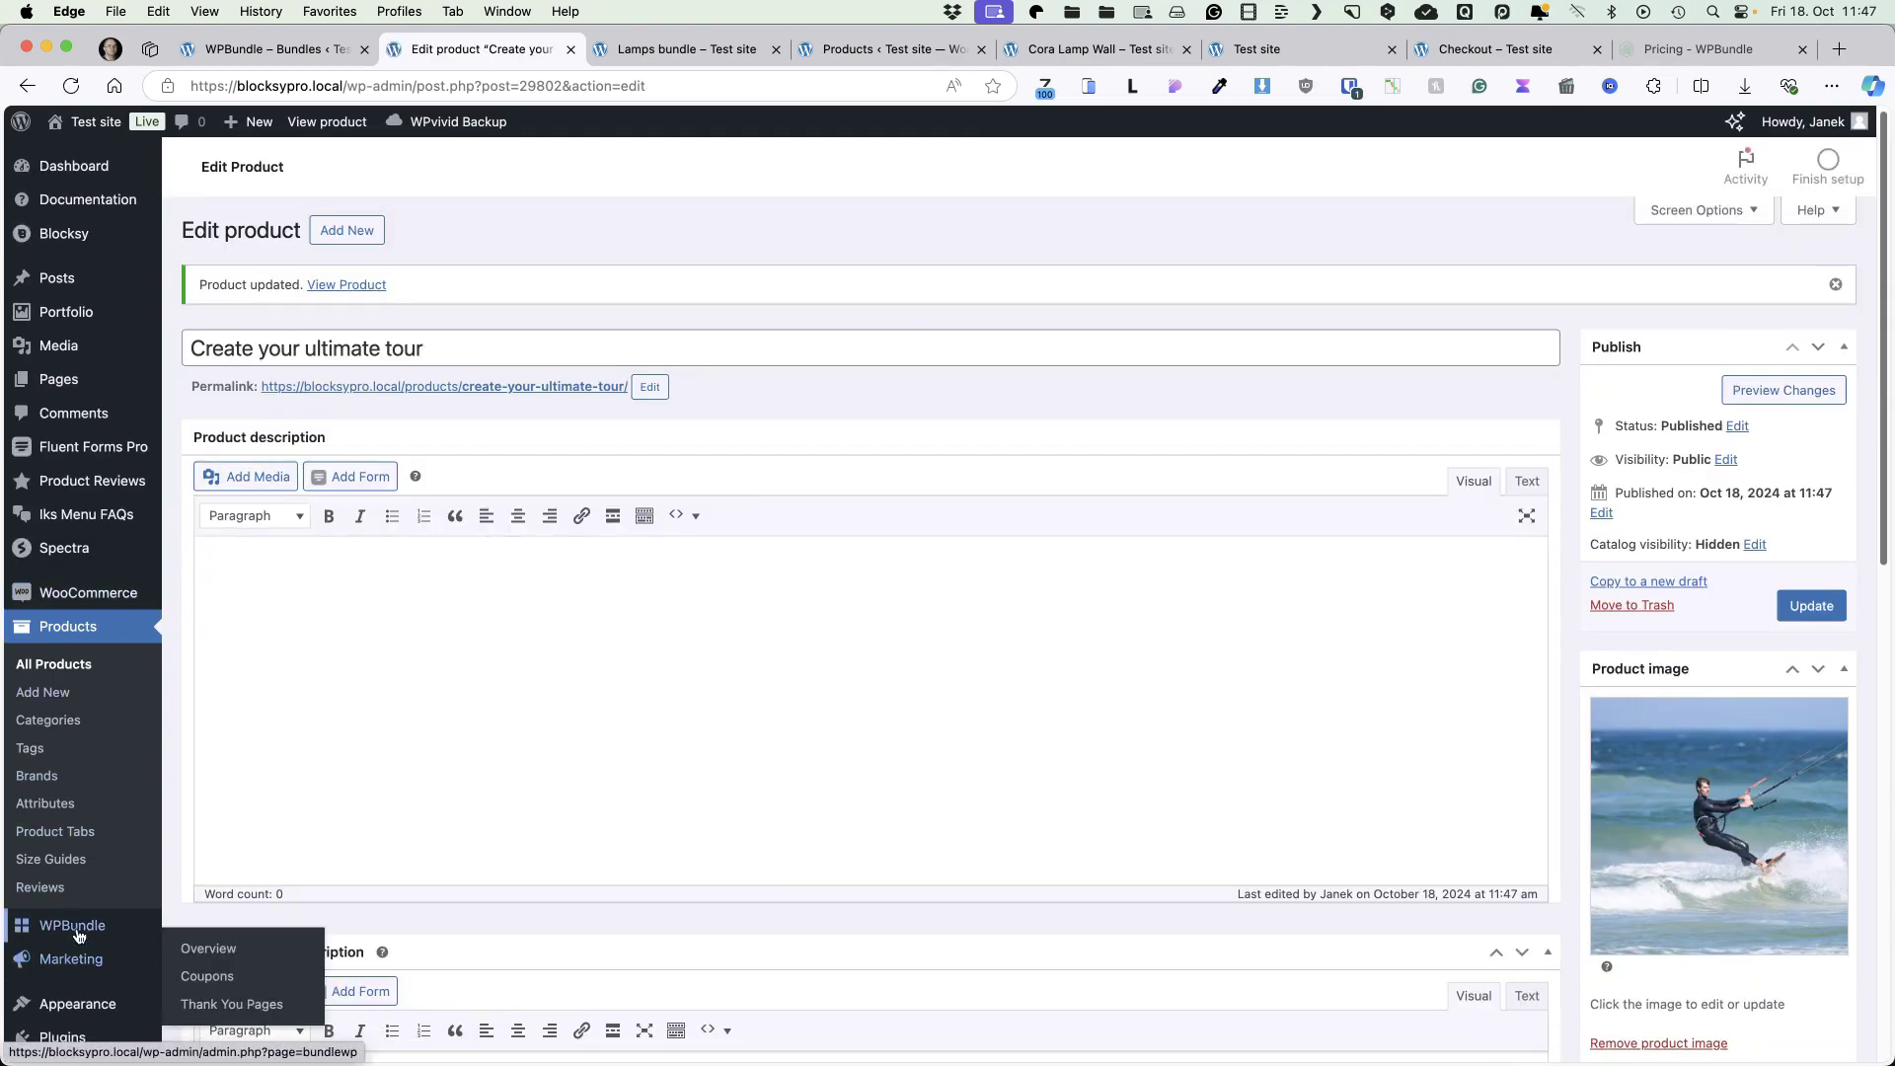
{"action": "left_click", "coordinate": [204, 922]}
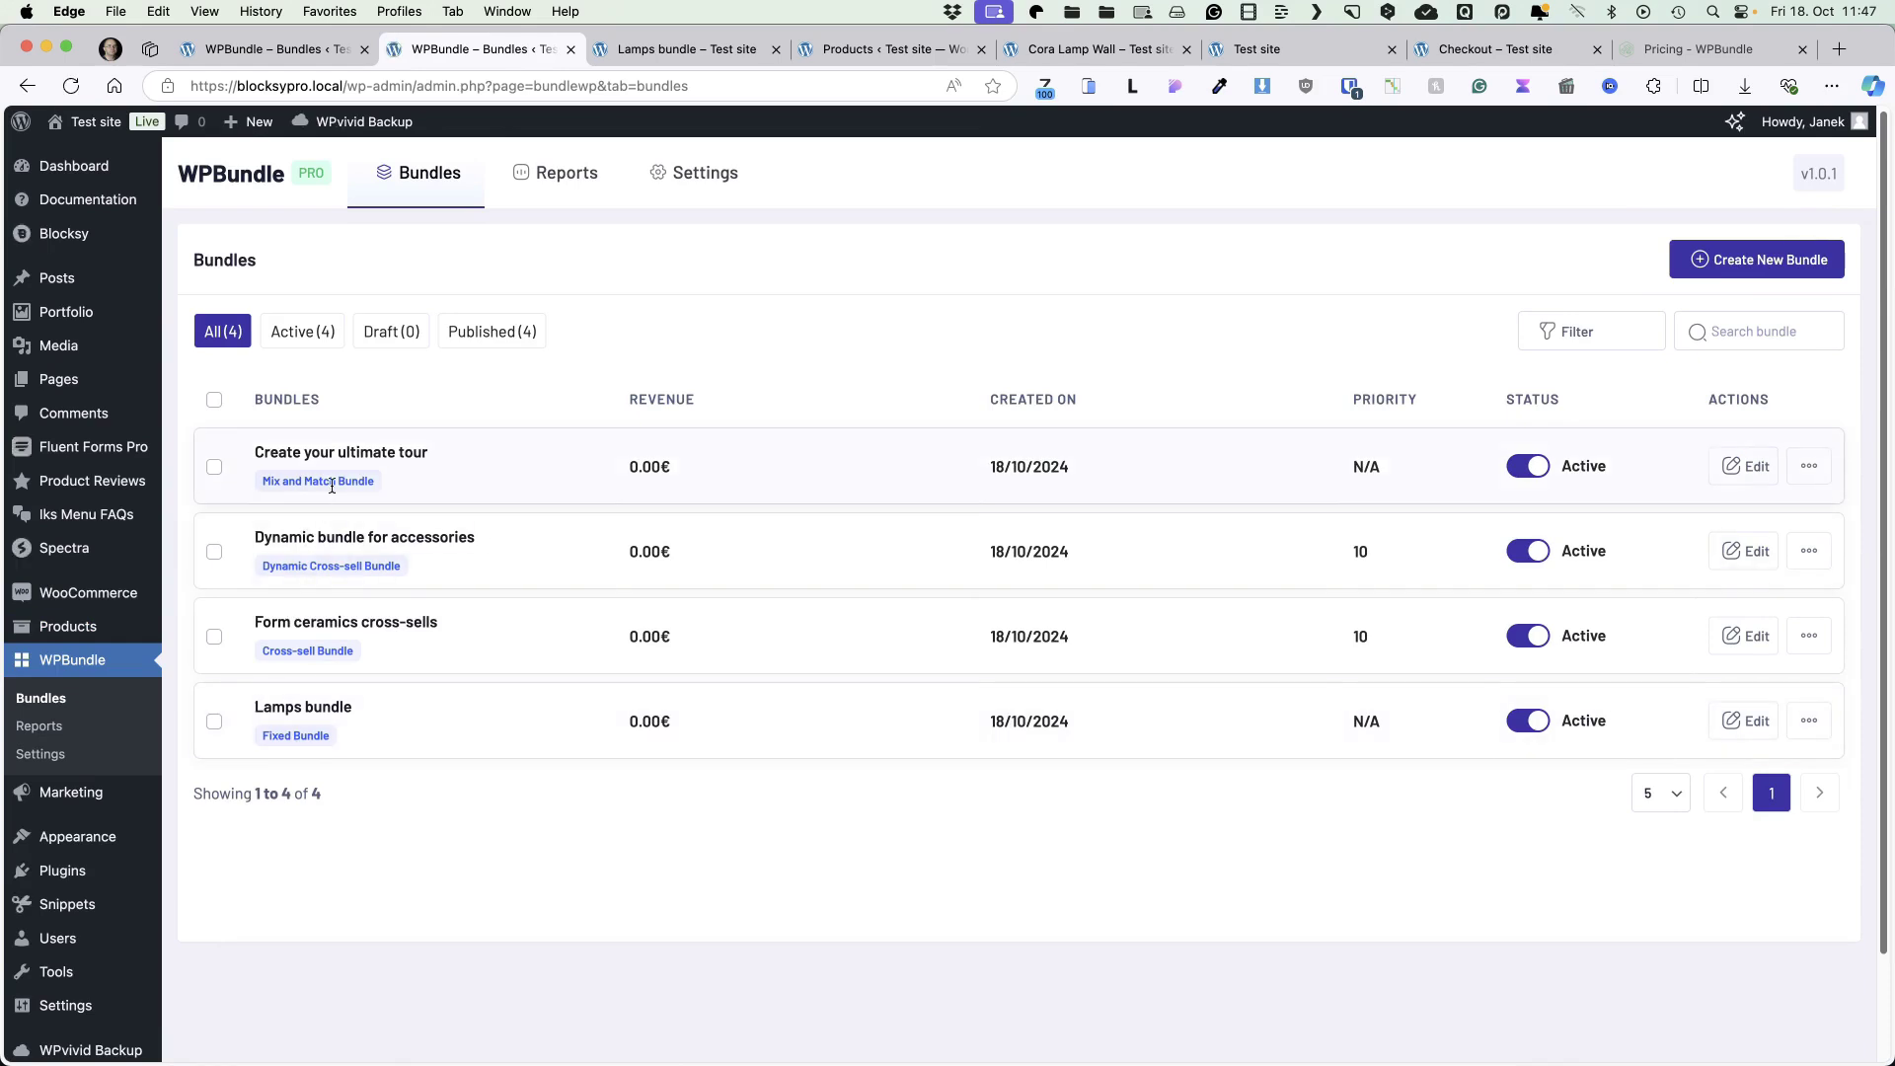
{"action": "left_click", "coordinate": [363, 454]}
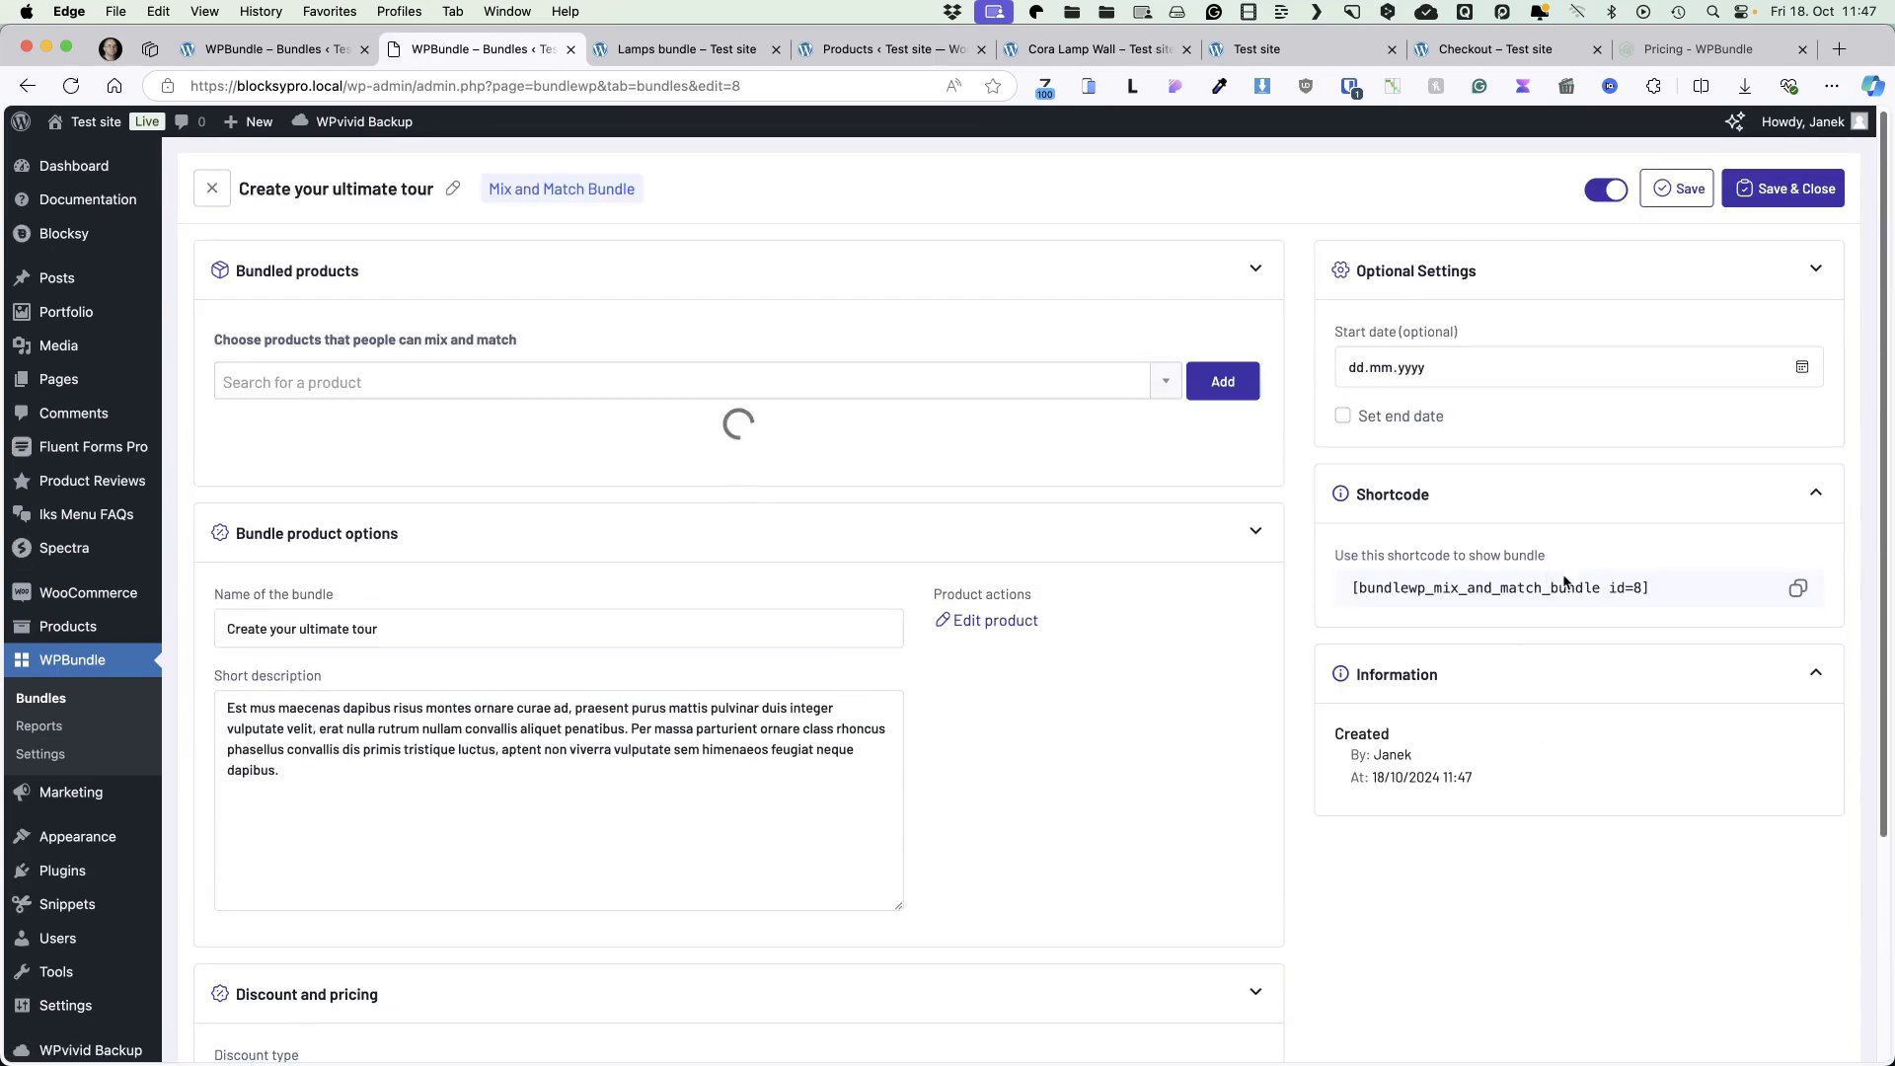
{"action": "left_click_drag", "start_coordinate": [1650, 587], "coordinate": [1348, 588]}
{"action": "key", "text": "super+c"}
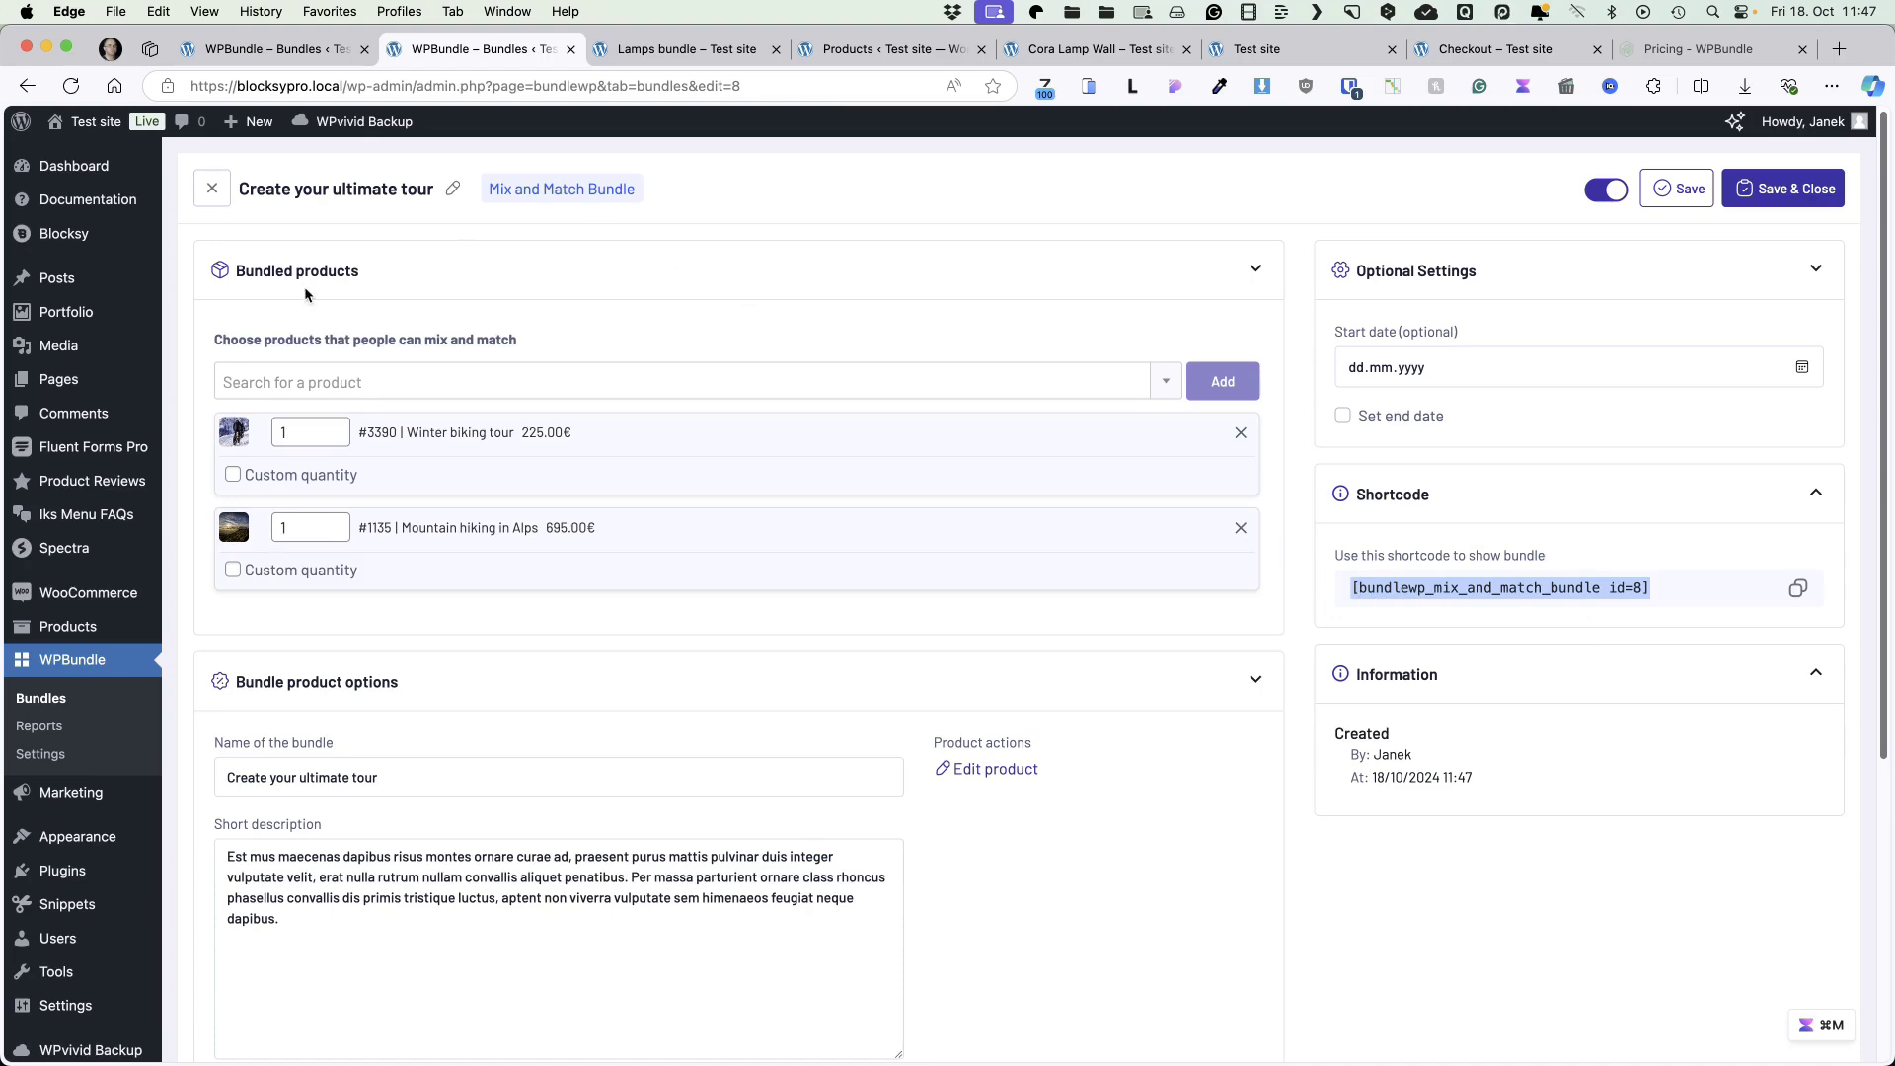
Replace the shortcode on the "Create your ultimate tour" page with [bundlewp_mix_and_match_bundle id=8] and save the page.
{"action": "left_click", "coordinate": [227, 377]}
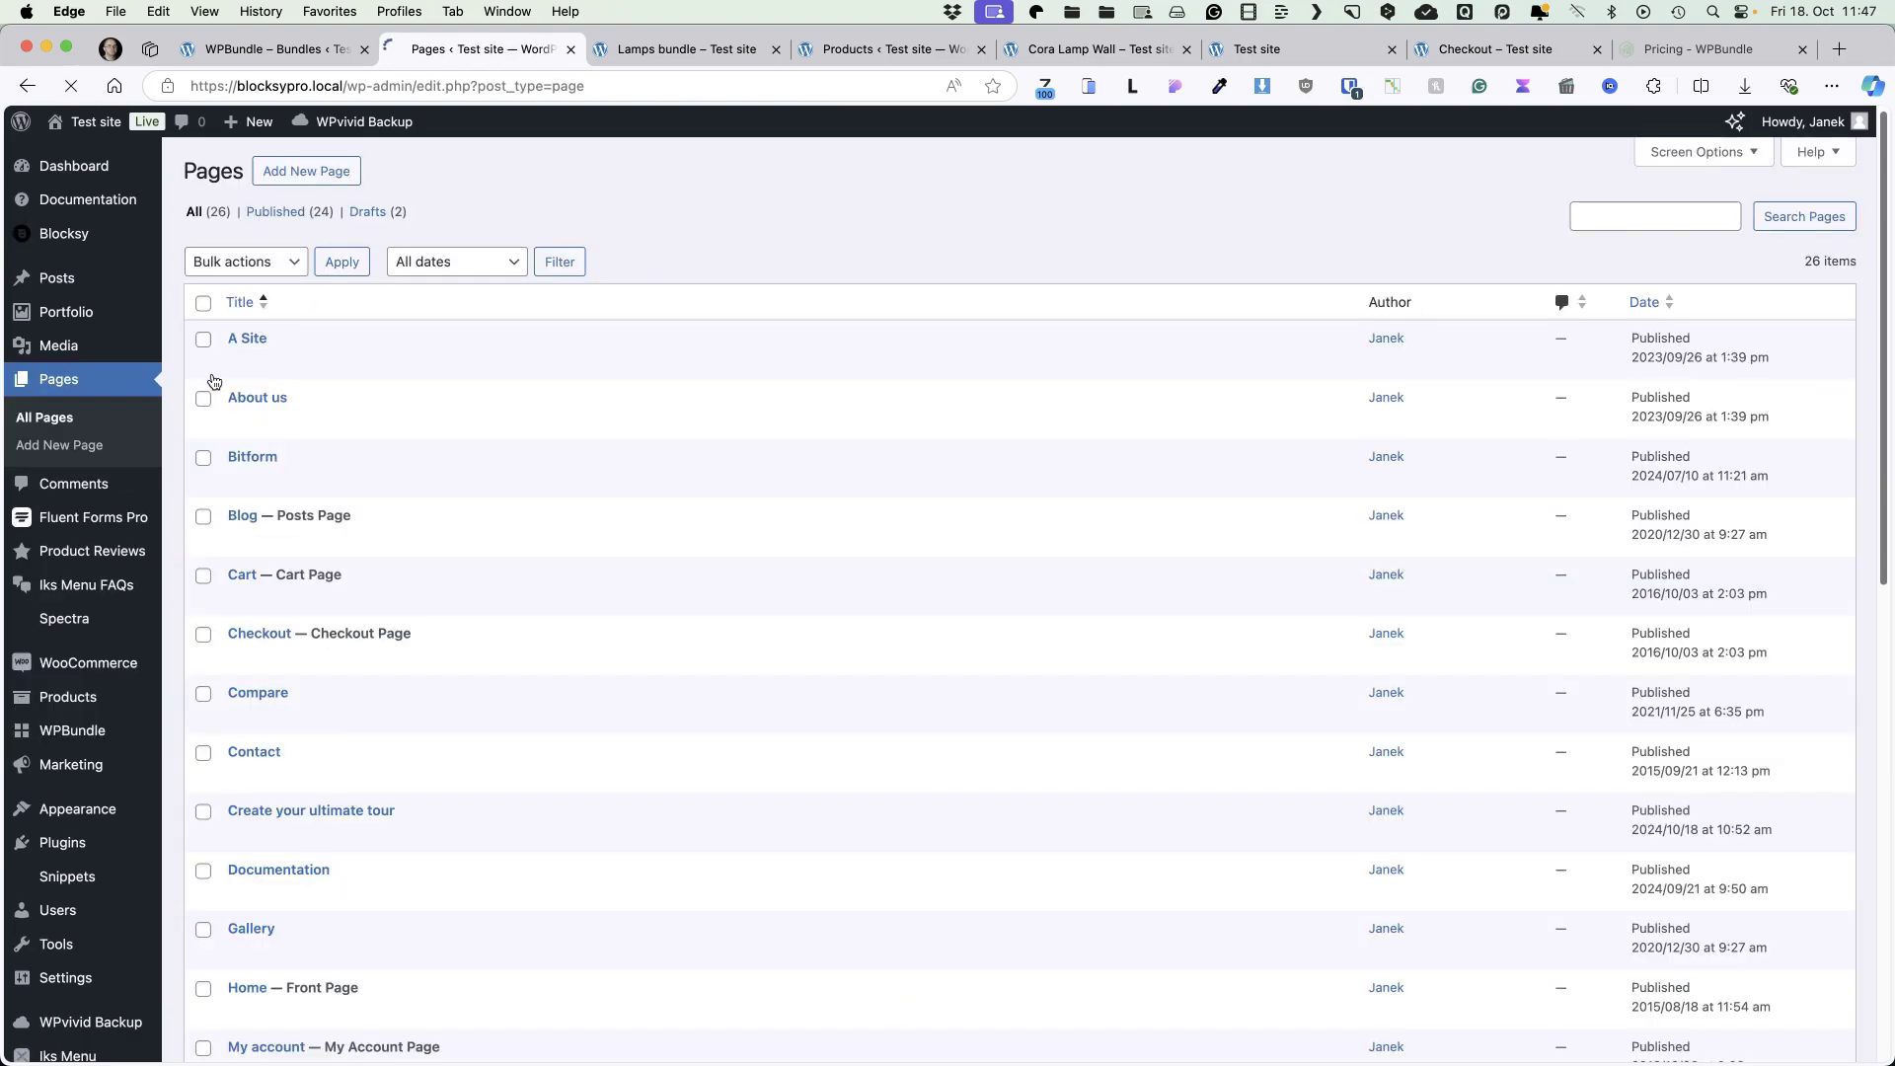
{"action": "left_click", "coordinate": [367, 809]}
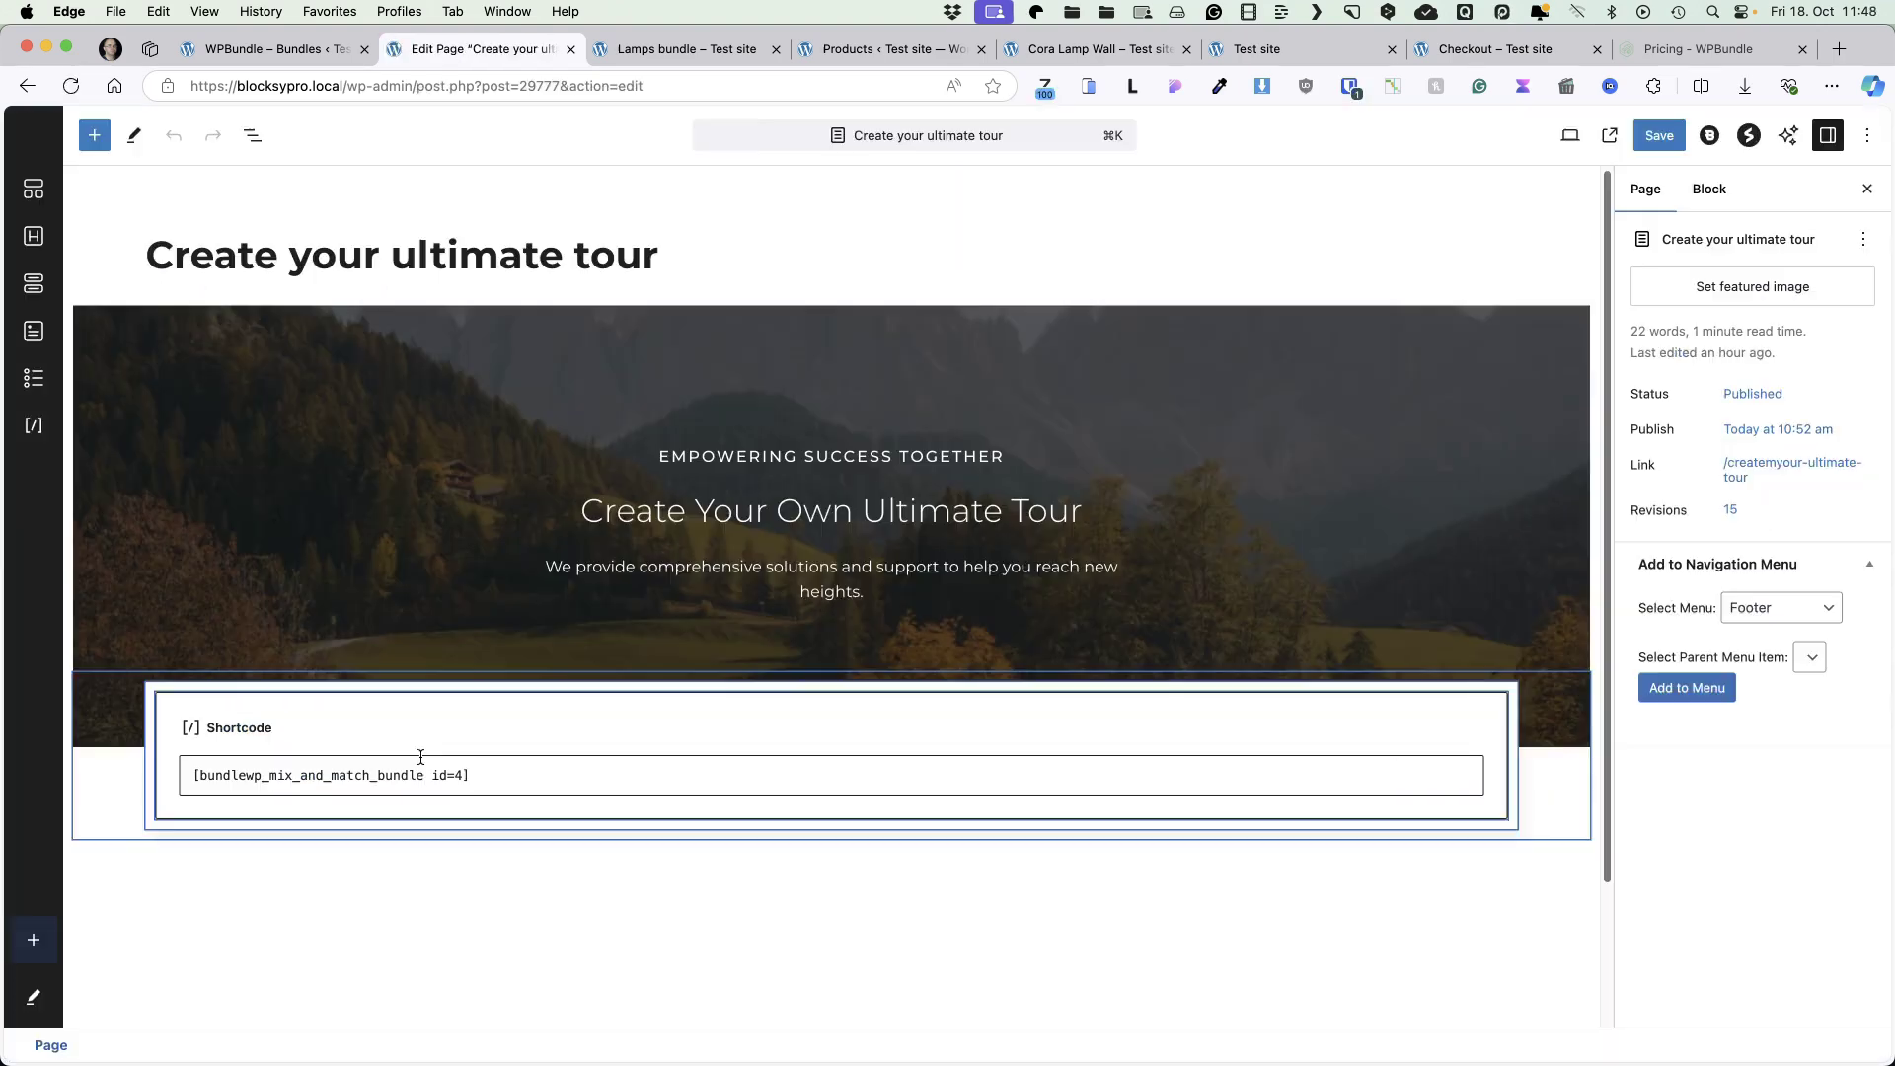
{"action": "left_click", "coordinate": [372, 343]}
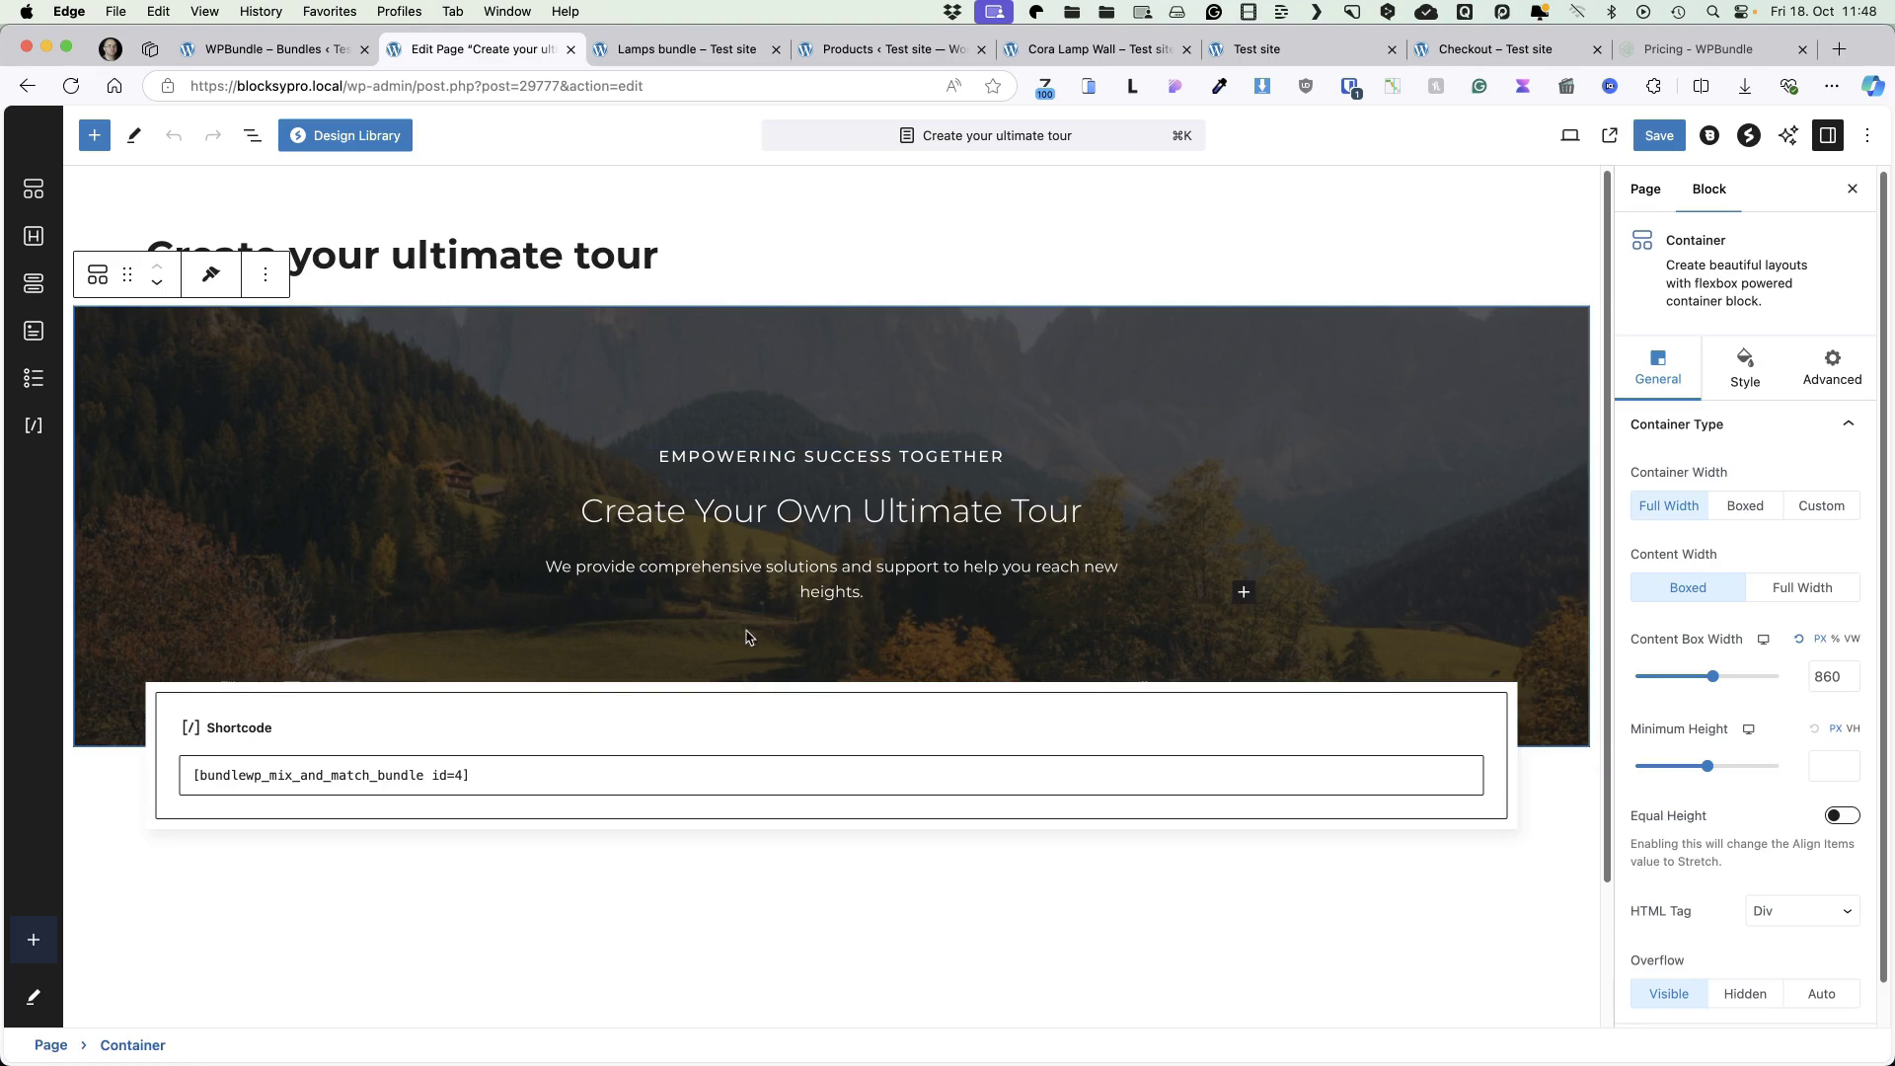
{"action": "left_click", "coordinate": [520, 778]}
{"action": "key", "text": "super+a"}
{"action": "key", "text": "super+v"}
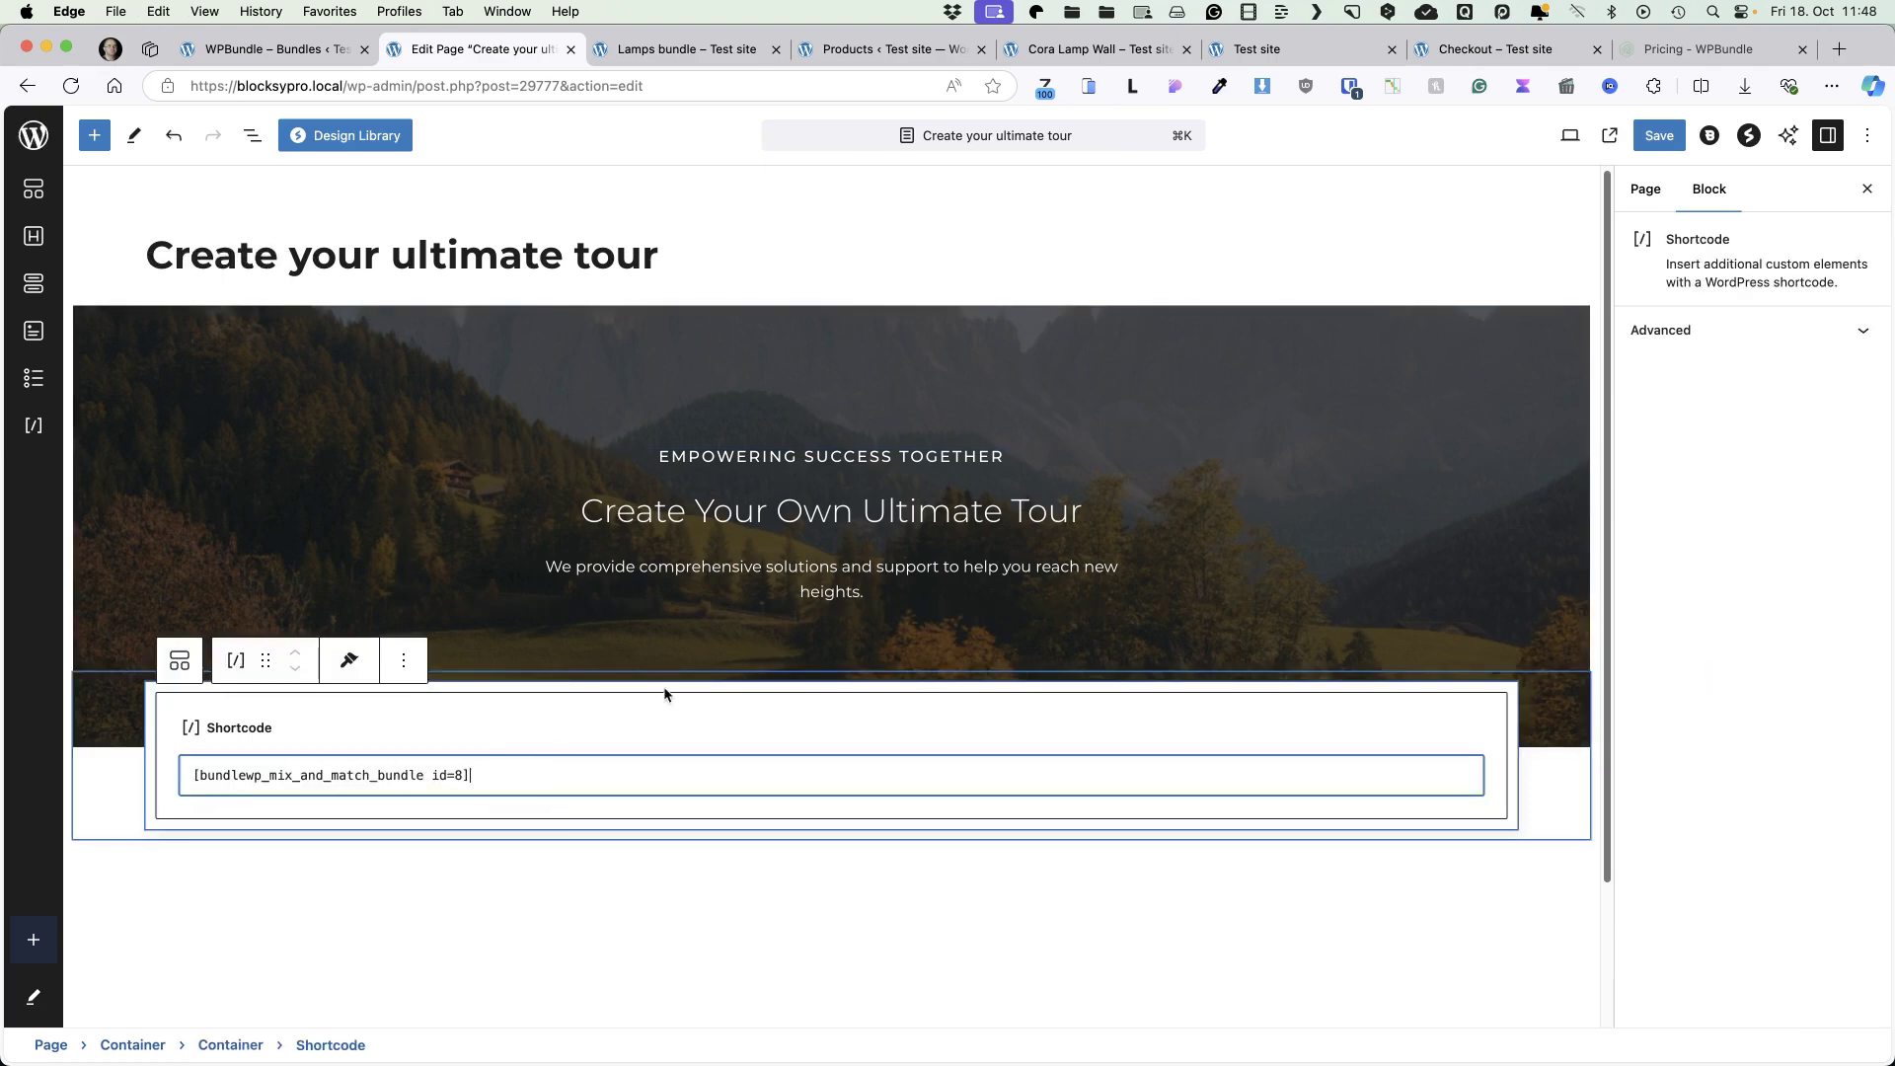
{"action": "left_click", "coordinate": [1656, 135]}
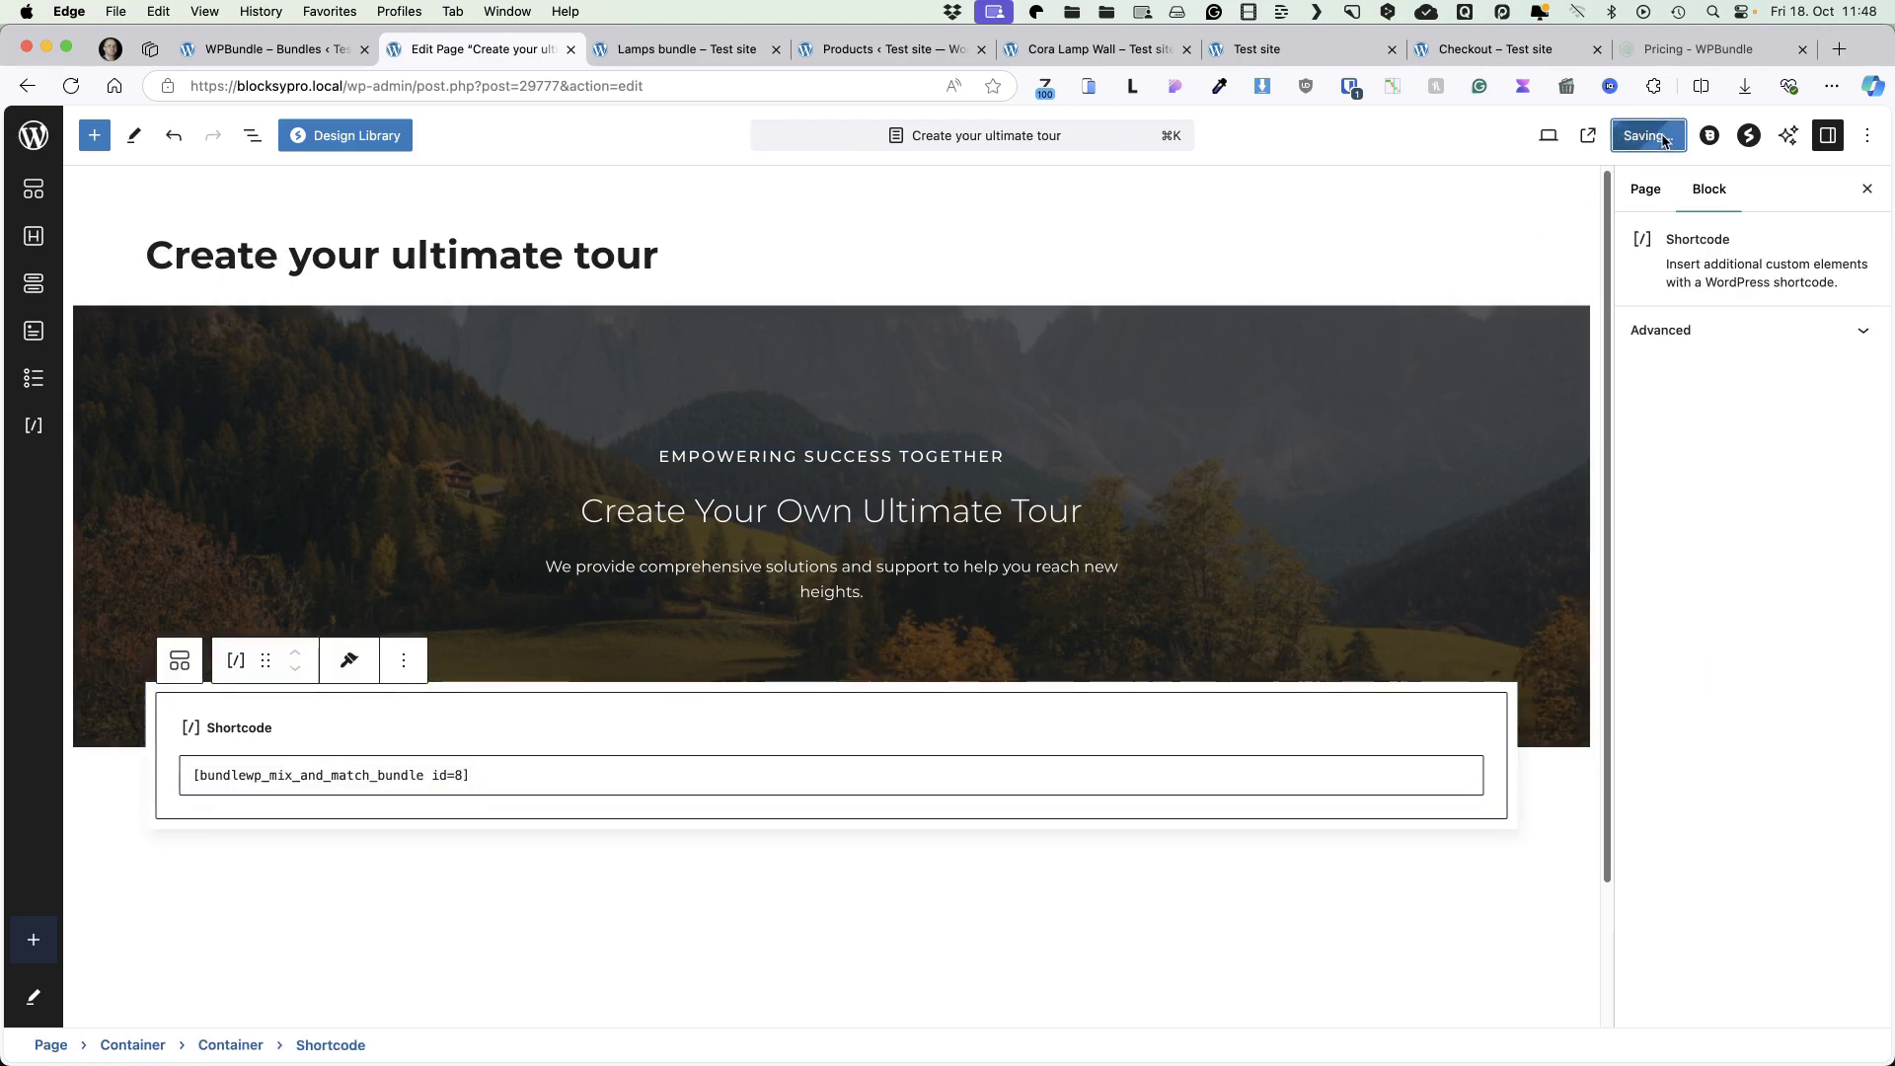
View the "Create your ultimate tour" page on the storefront and examine its mix and match bundle section.
{"action": "left_click", "coordinate": [1588, 140]}
{"action": "scroll", "coordinate": [815, 406], "scroll_direction": "down", "scroll_amount": 2}
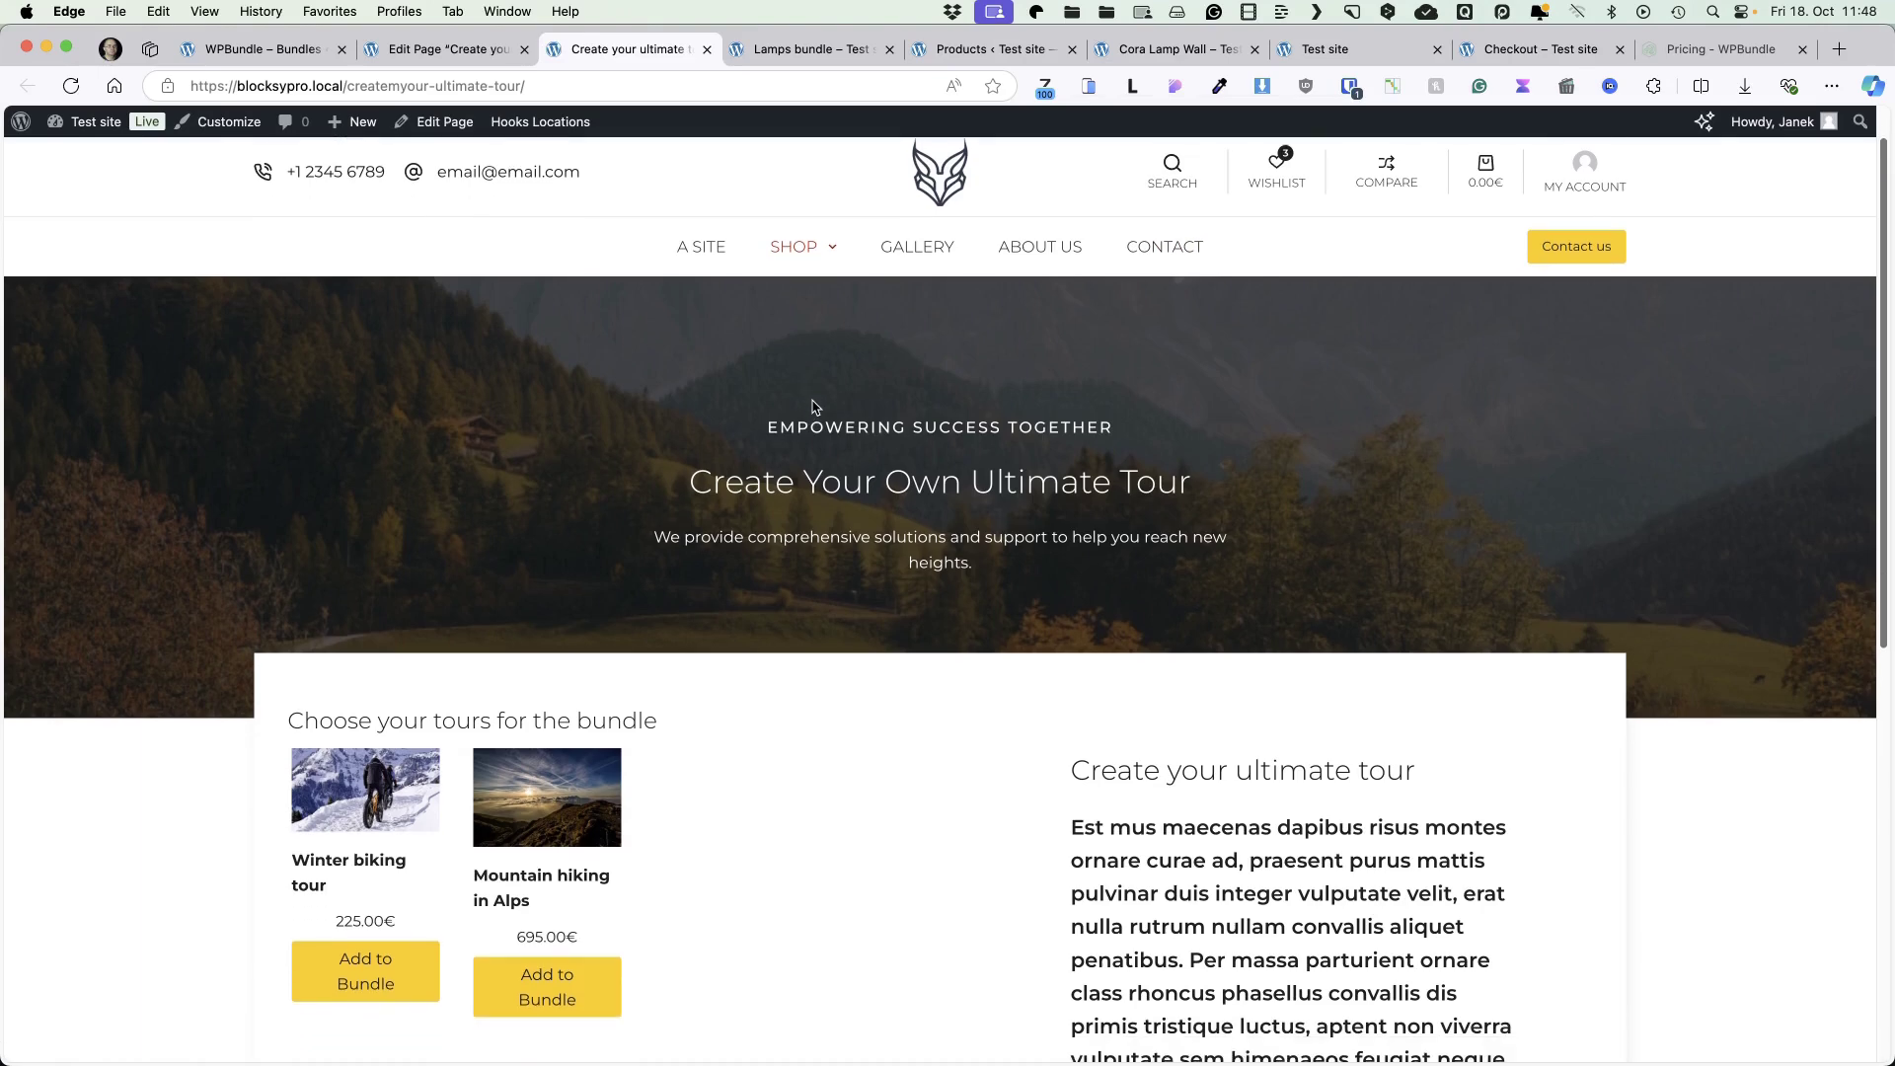
{"action": "scroll", "coordinate": [815, 406], "scroll_direction": "down", "scroll_amount": 5}
{"action": "left_click_drag", "start_coordinate": [815, 406], "coordinate": [1299, 725]}
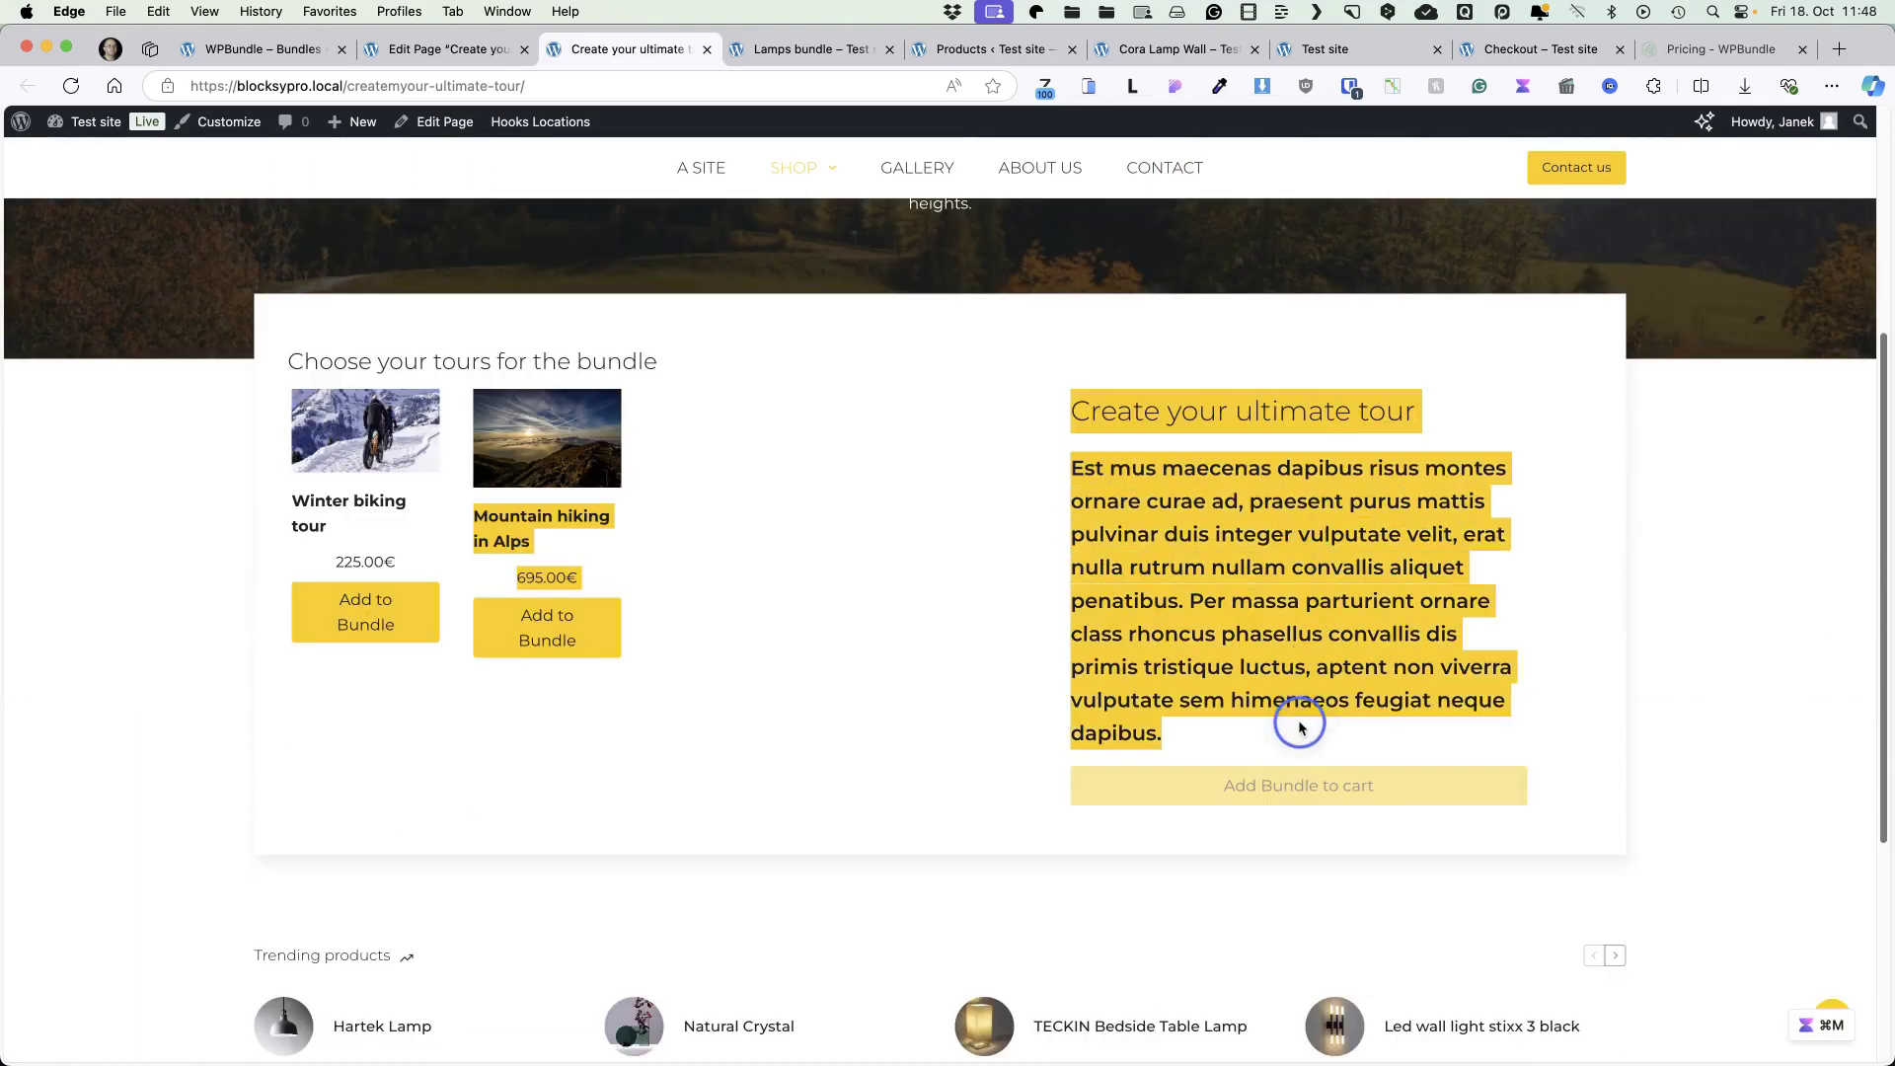
Add the Mountain hiking in Alps and Winter biking tour products to the bundle selection and remove both again.
{"action": "left_click", "coordinate": [1298, 726]}
{"action": "left_click", "coordinate": [499, 620]}
{"action": "left_click", "coordinate": [381, 607]}
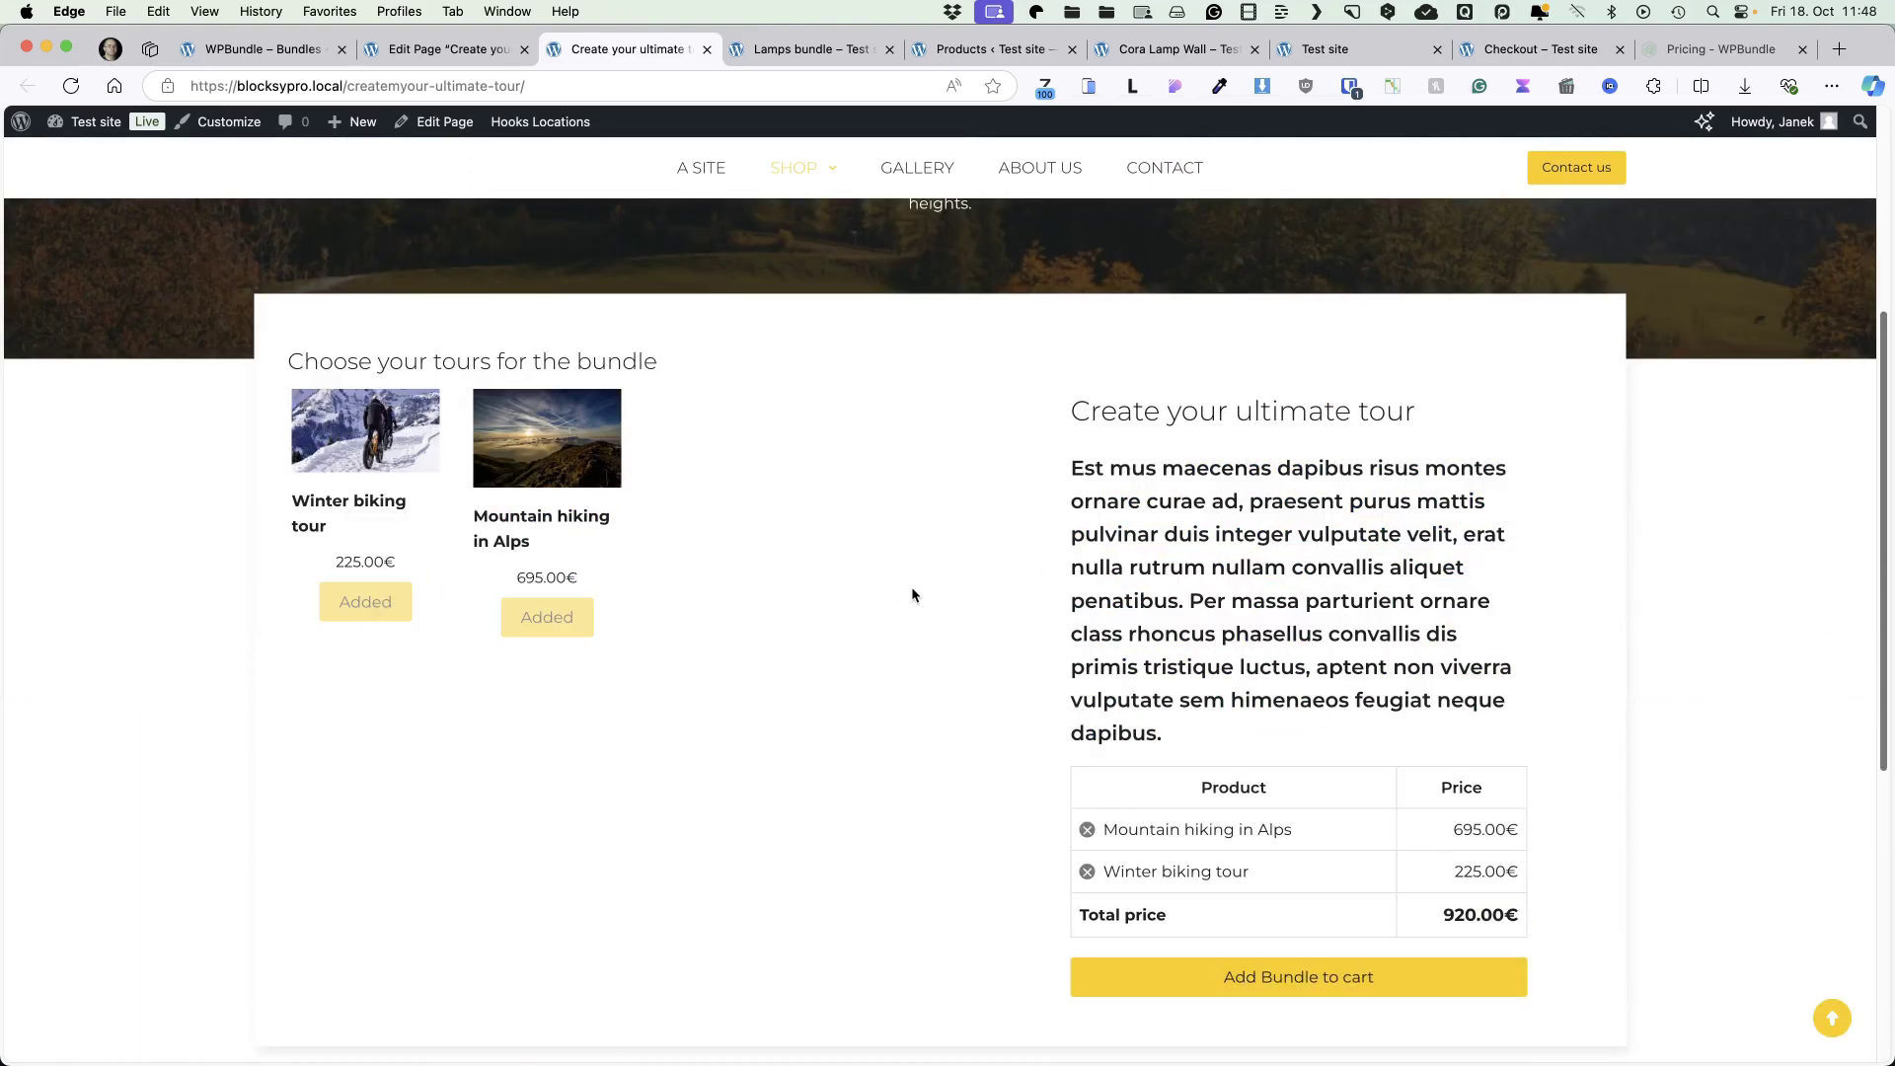
{"action": "scroll", "coordinate": [956, 563], "scroll_direction": "down", "scroll_amount": 2}
{"action": "left_click", "coordinate": [1086, 661]}
{"action": "left_click", "coordinate": [1087, 661]}
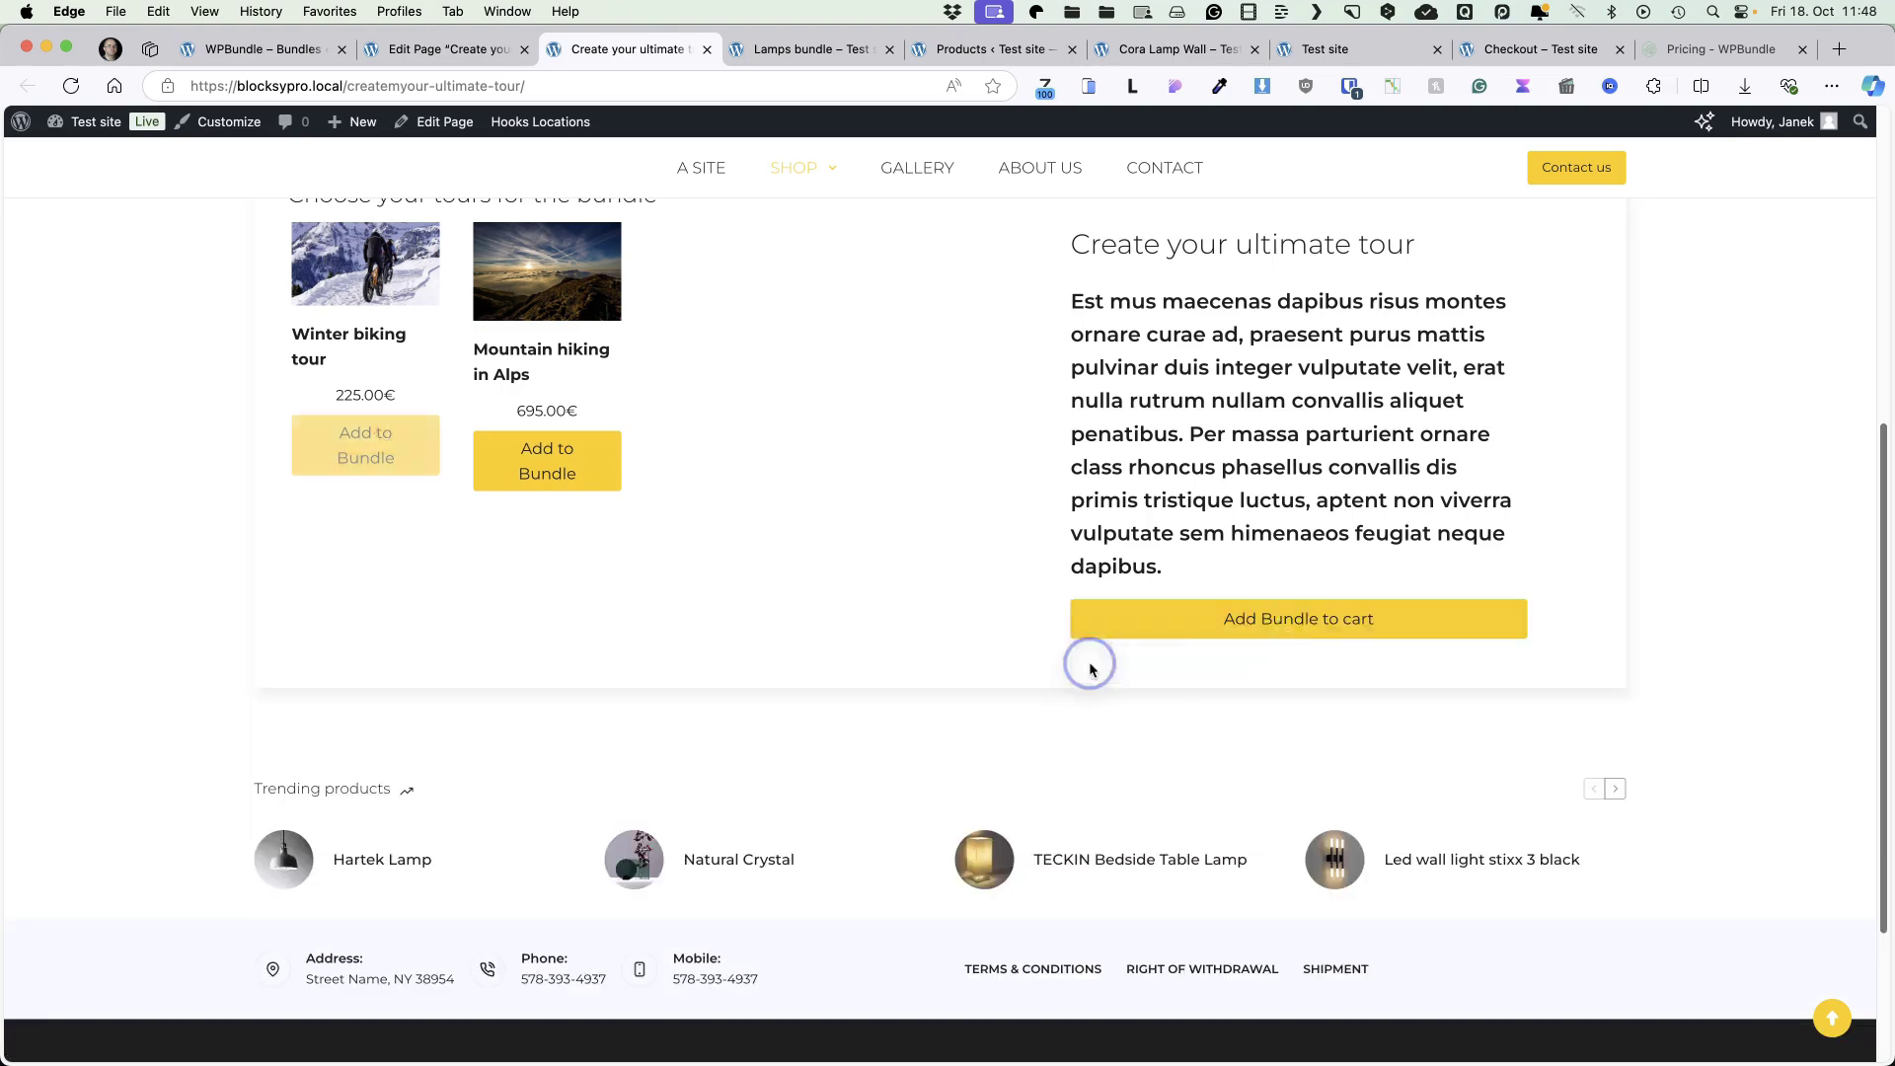
Add the Mountain hiking in Alps tour to the bundle and put the bundle in the cart.
{"action": "left_click", "coordinate": [572, 472]}
{"action": "left_click", "coordinate": [1273, 768]}
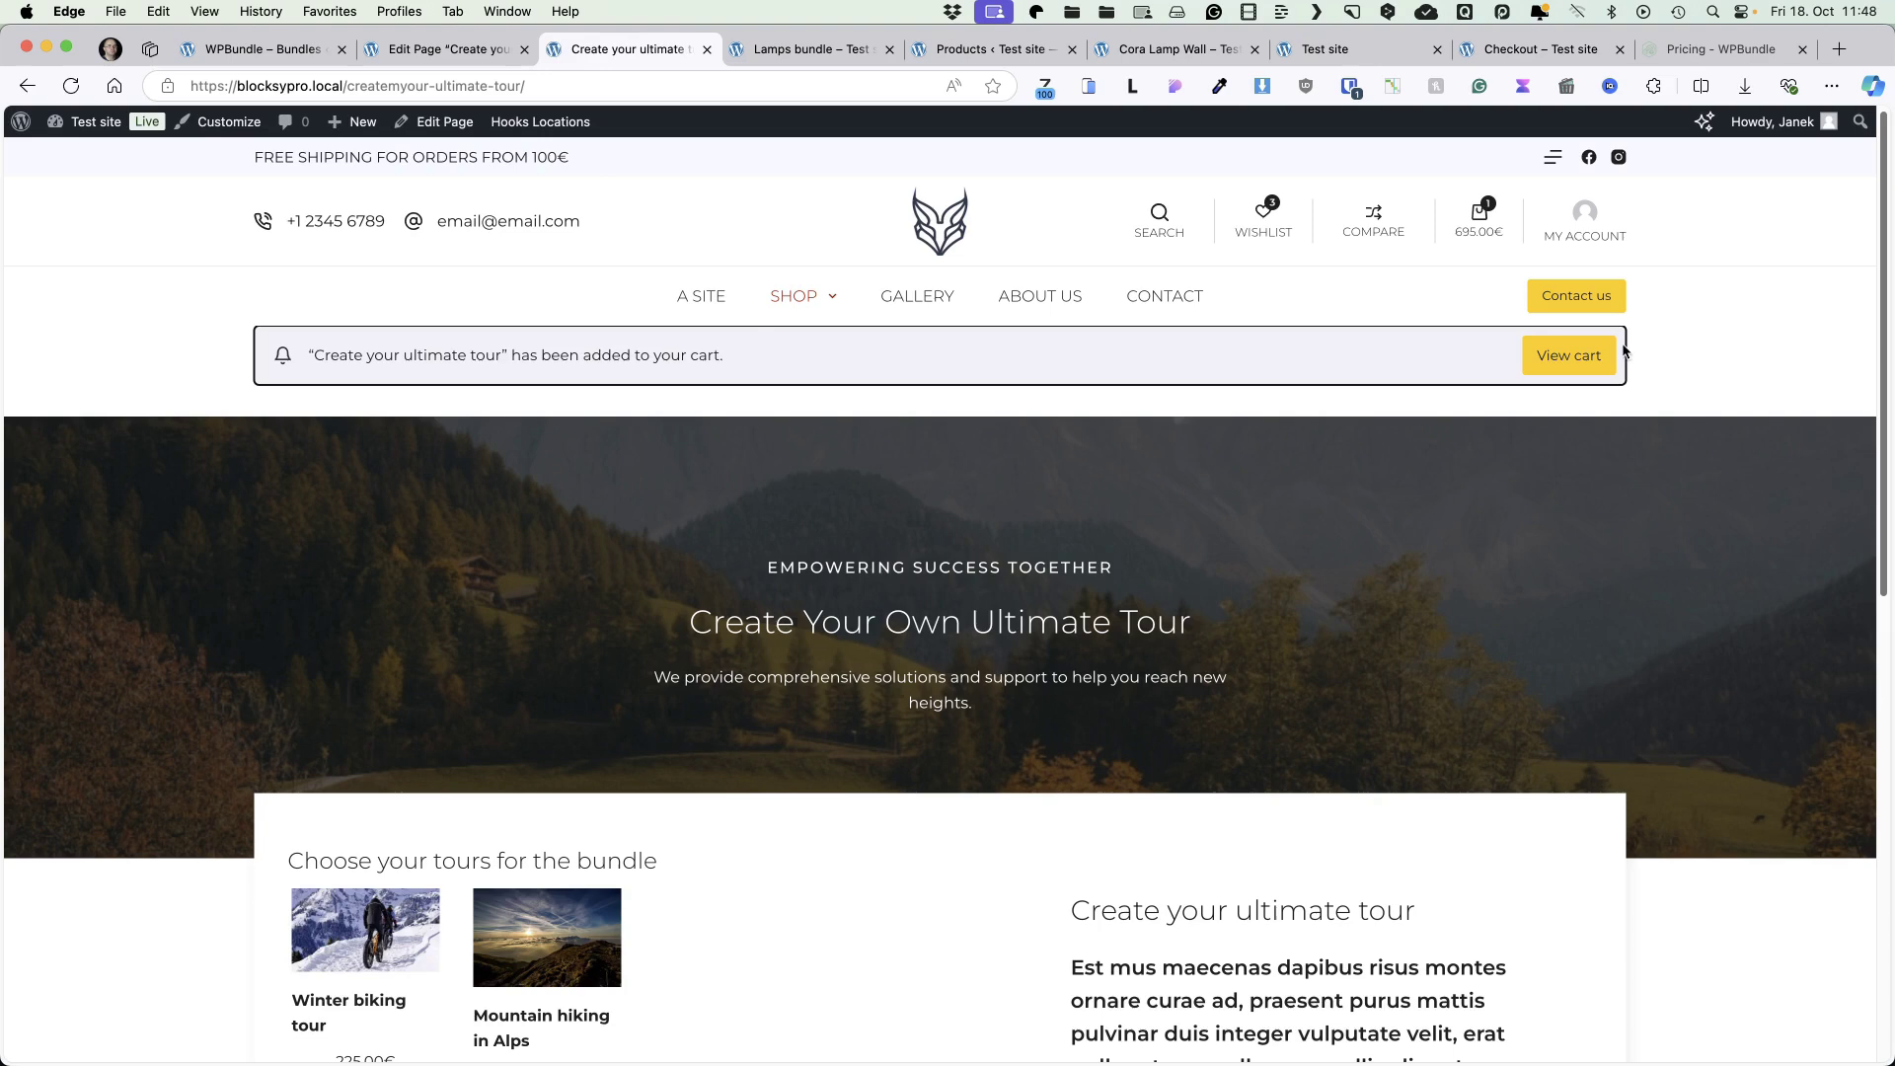
Open the Lamps bundle product from the shop, add it to the cart and view the full cart.
{"action": "mouse_move", "coordinate": [780, 306]}
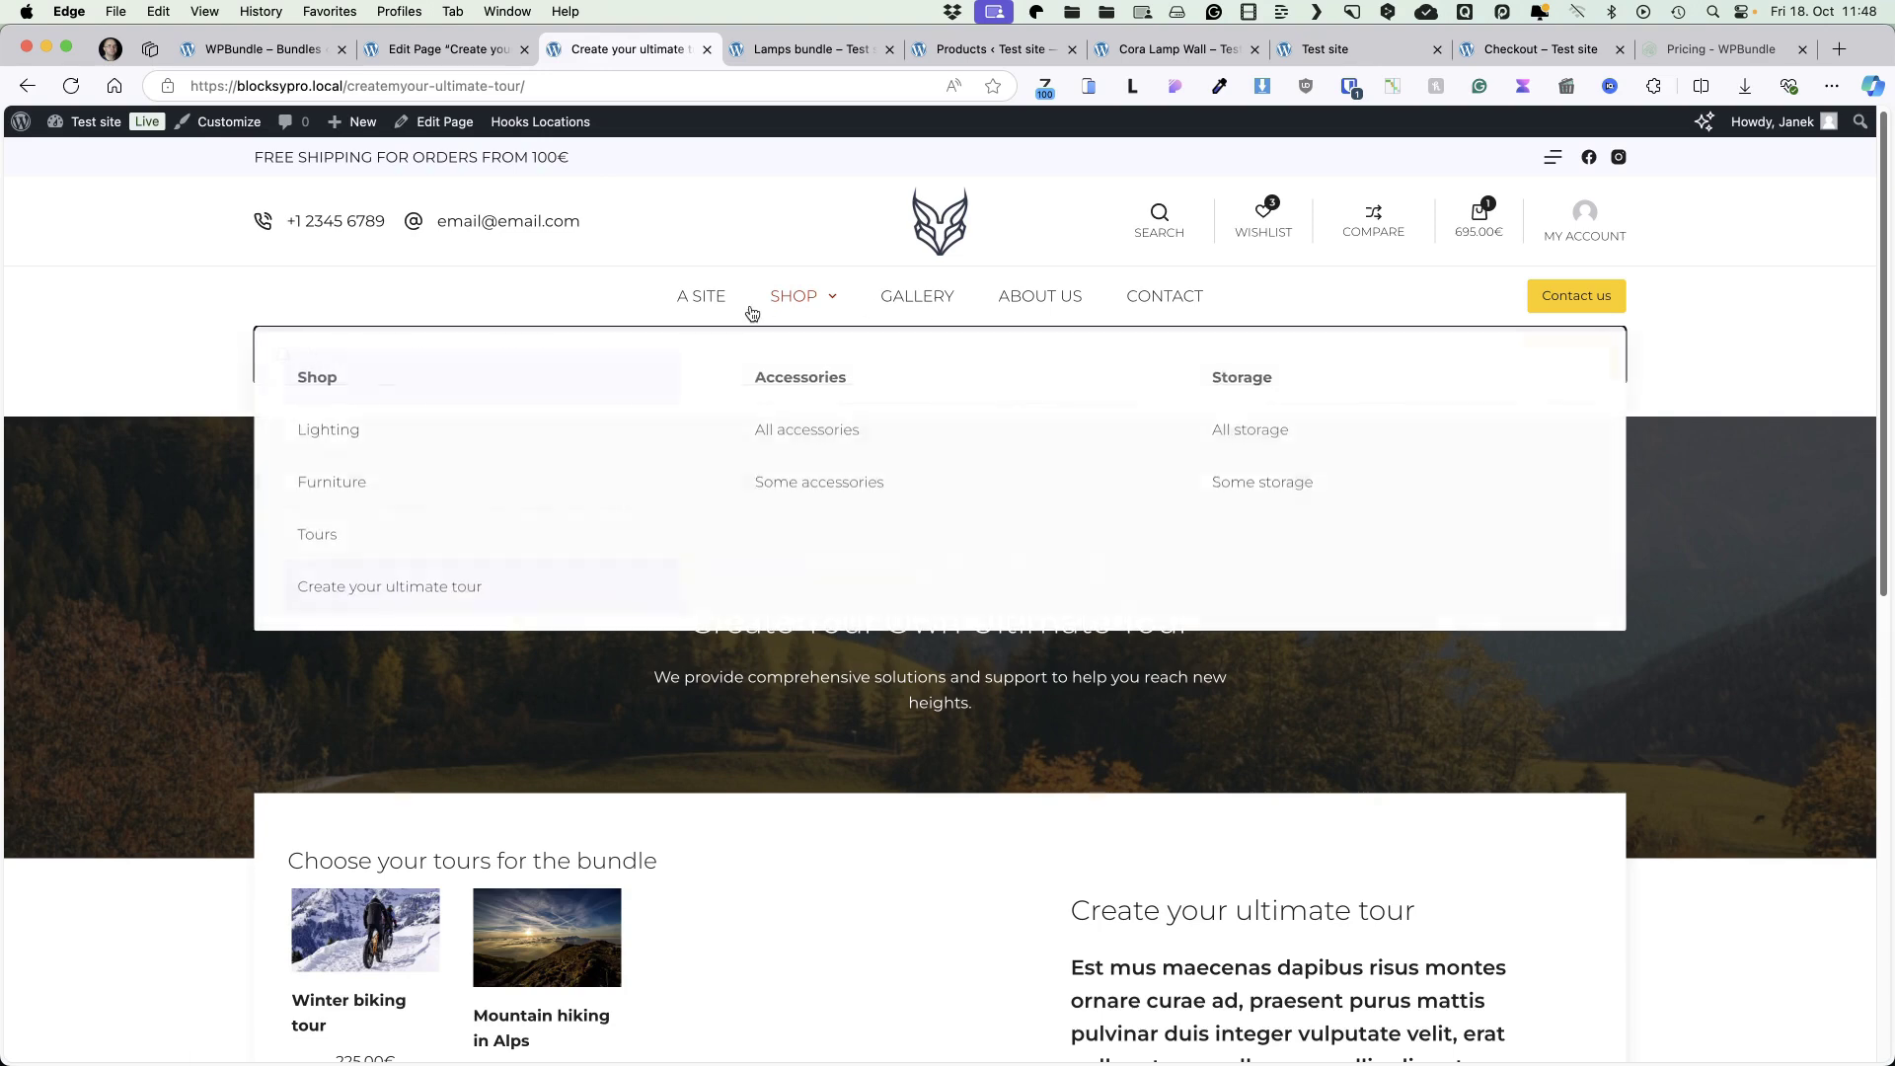
{"action": "left_click", "coordinate": [778, 383]}
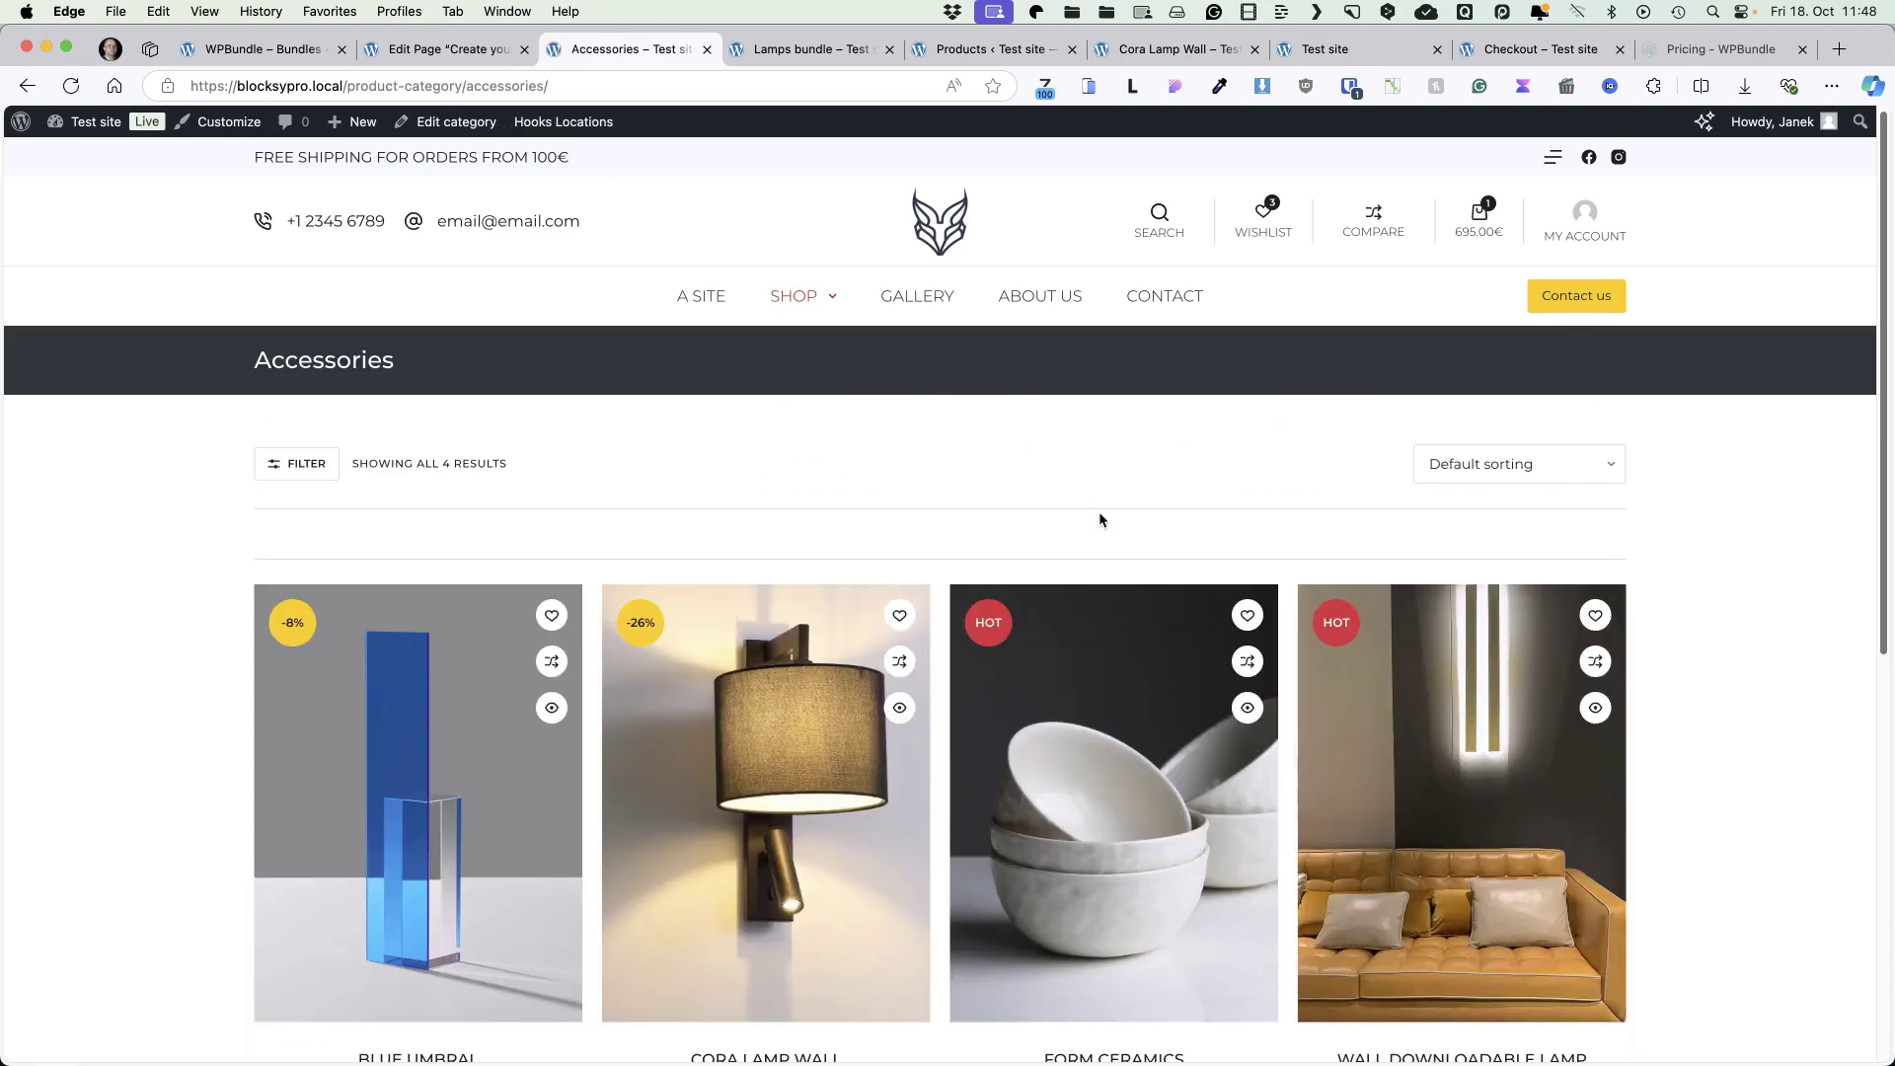
{"action": "scroll", "coordinate": [1092, 596], "scroll_direction": "down", "scroll_amount": 5}
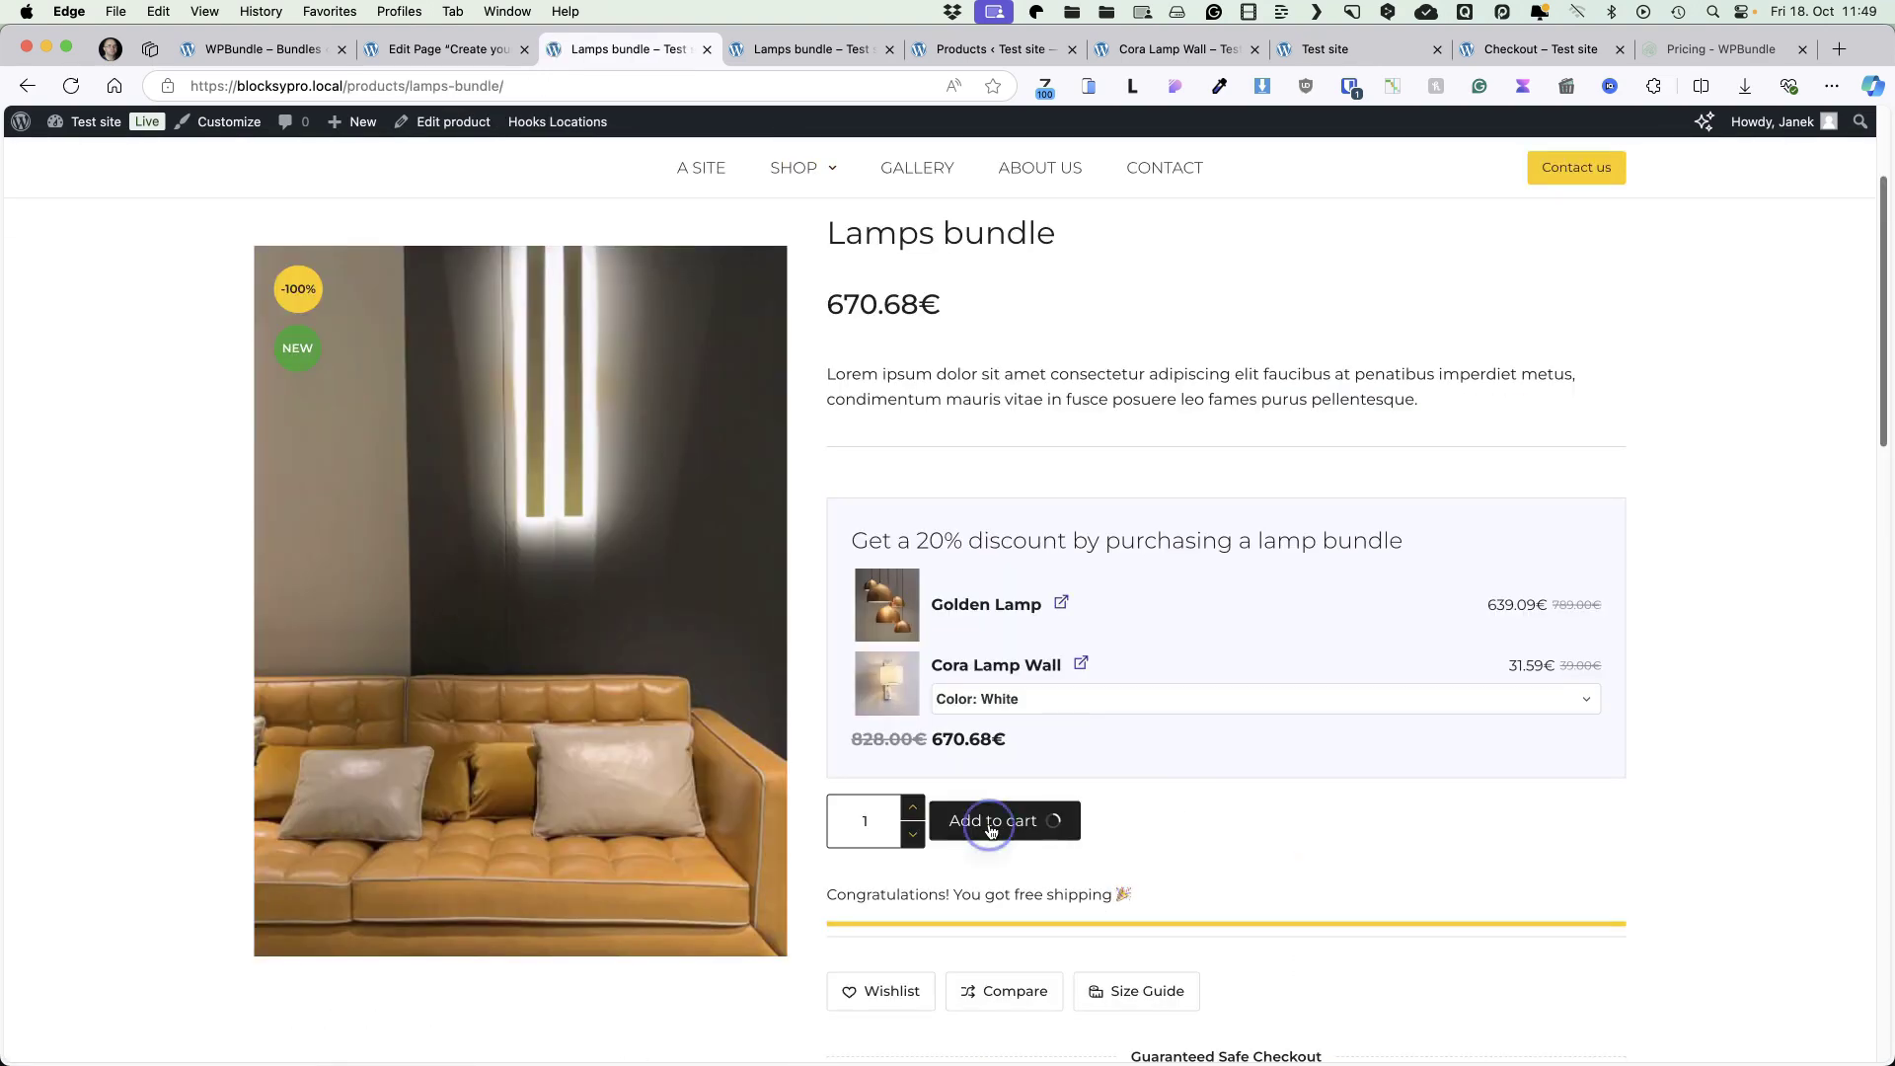
{"action": "left_click", "coordinate": [985, 823]}
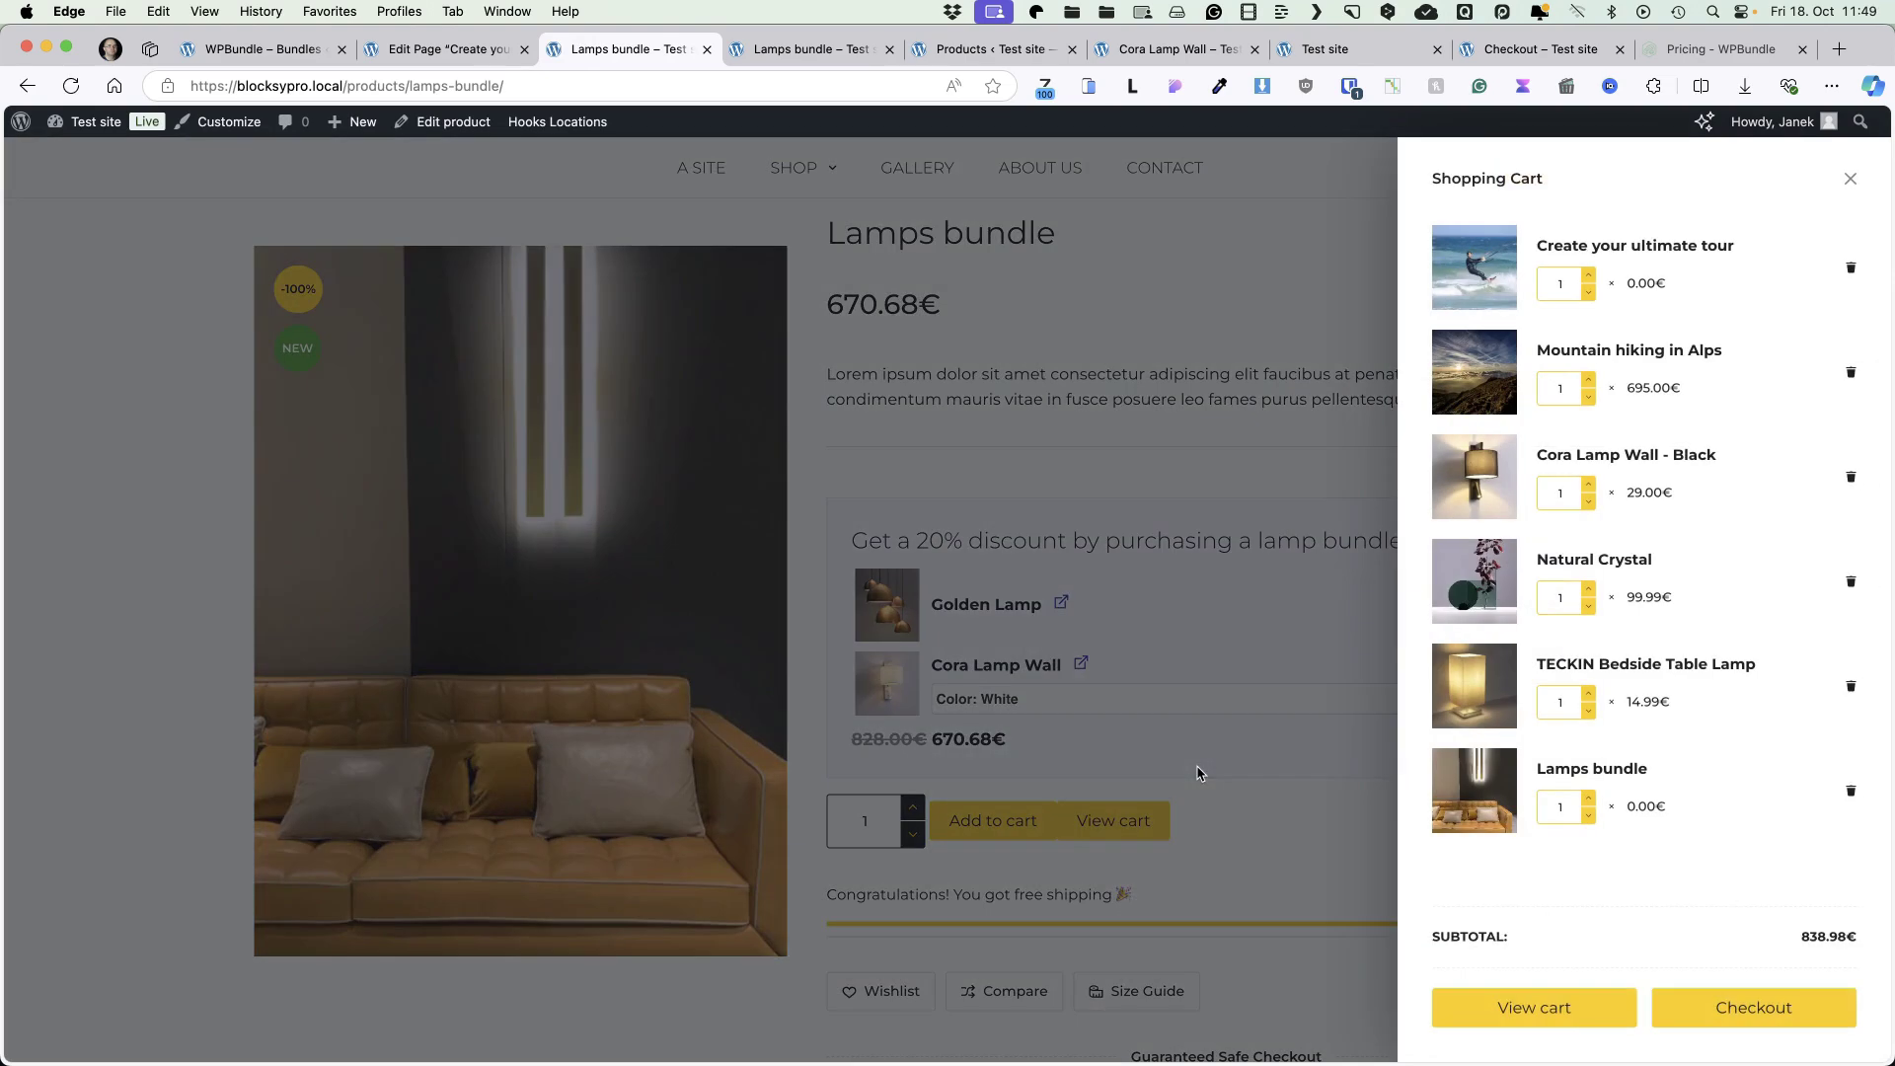
{"action": "left_click", "coordinate": [1556, 1006]}
{"action": "scroll", "coordinate": [1049, 656], "scroll_direction": "down", "scroll_amount": 5}
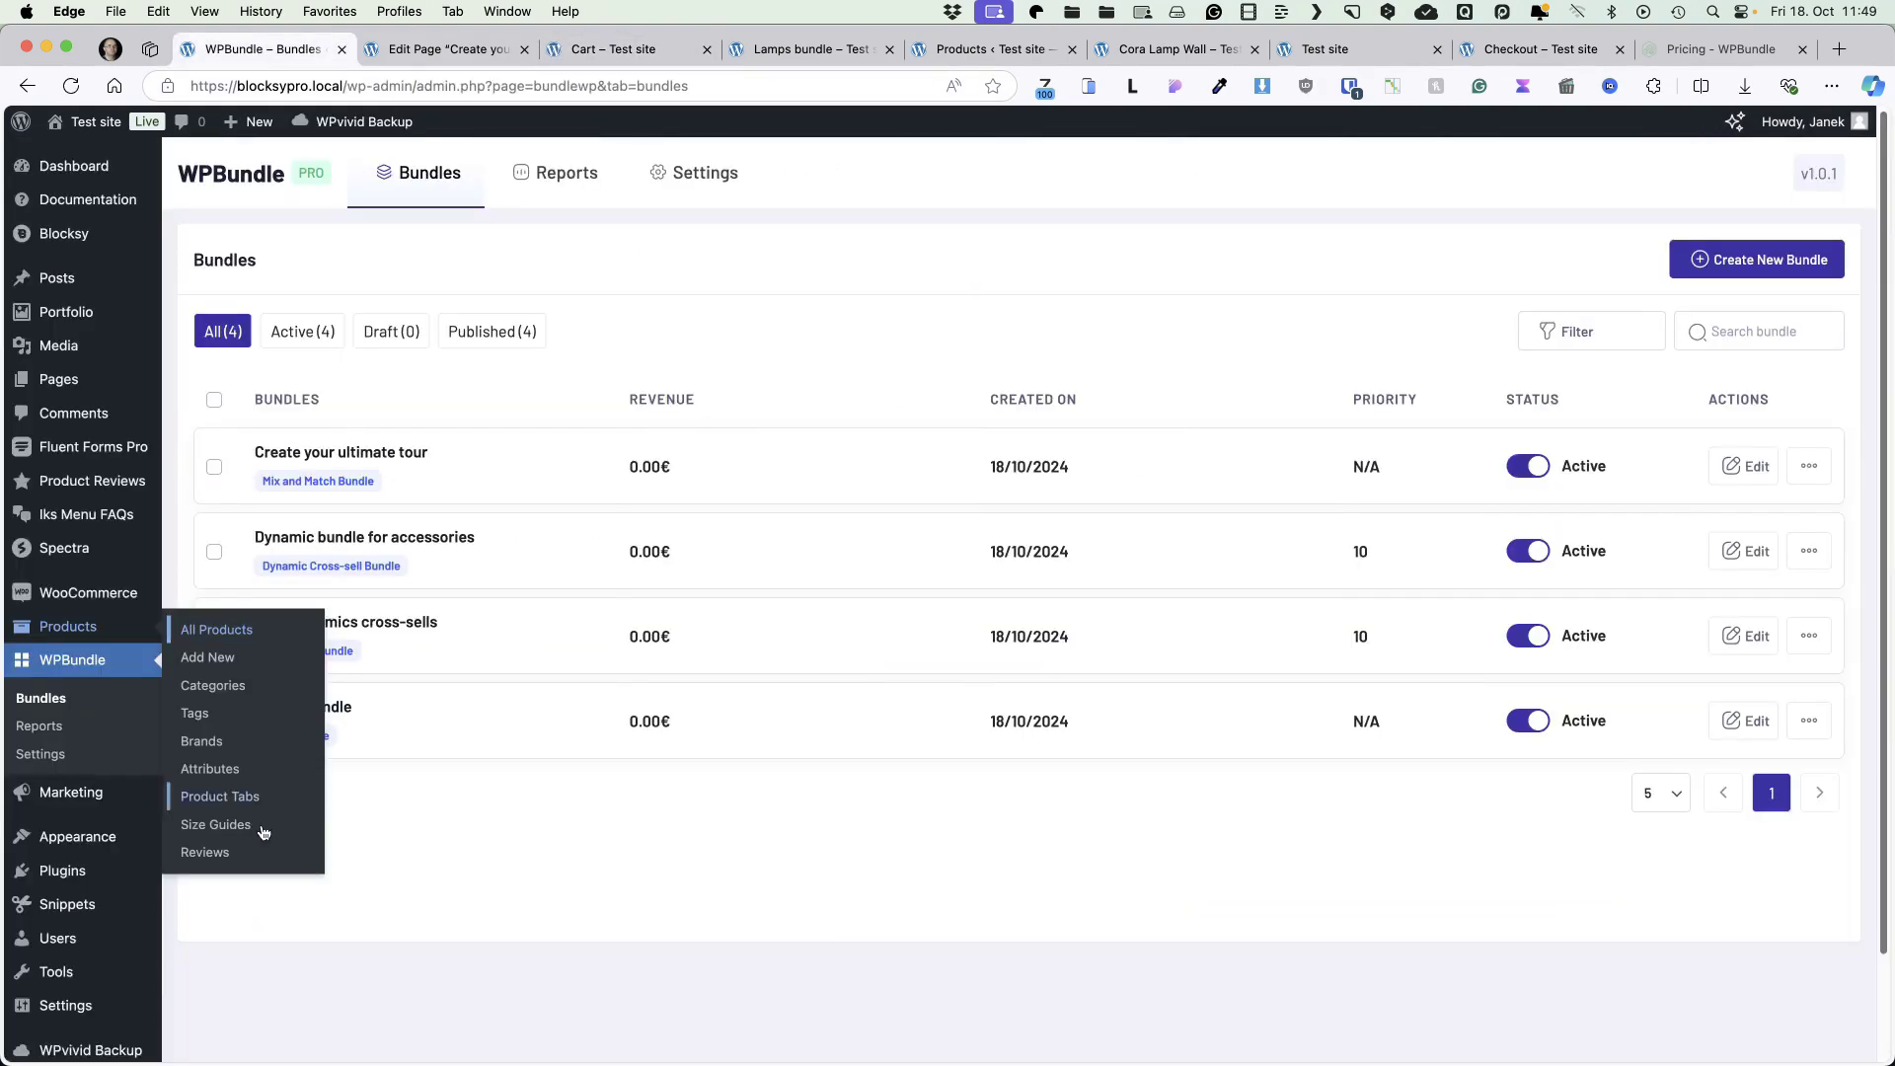
Open the WPBundle bundle settings and examine the options for what the discount is calculated from.
{"action": "left_click", "coordinate": [262, 48]}
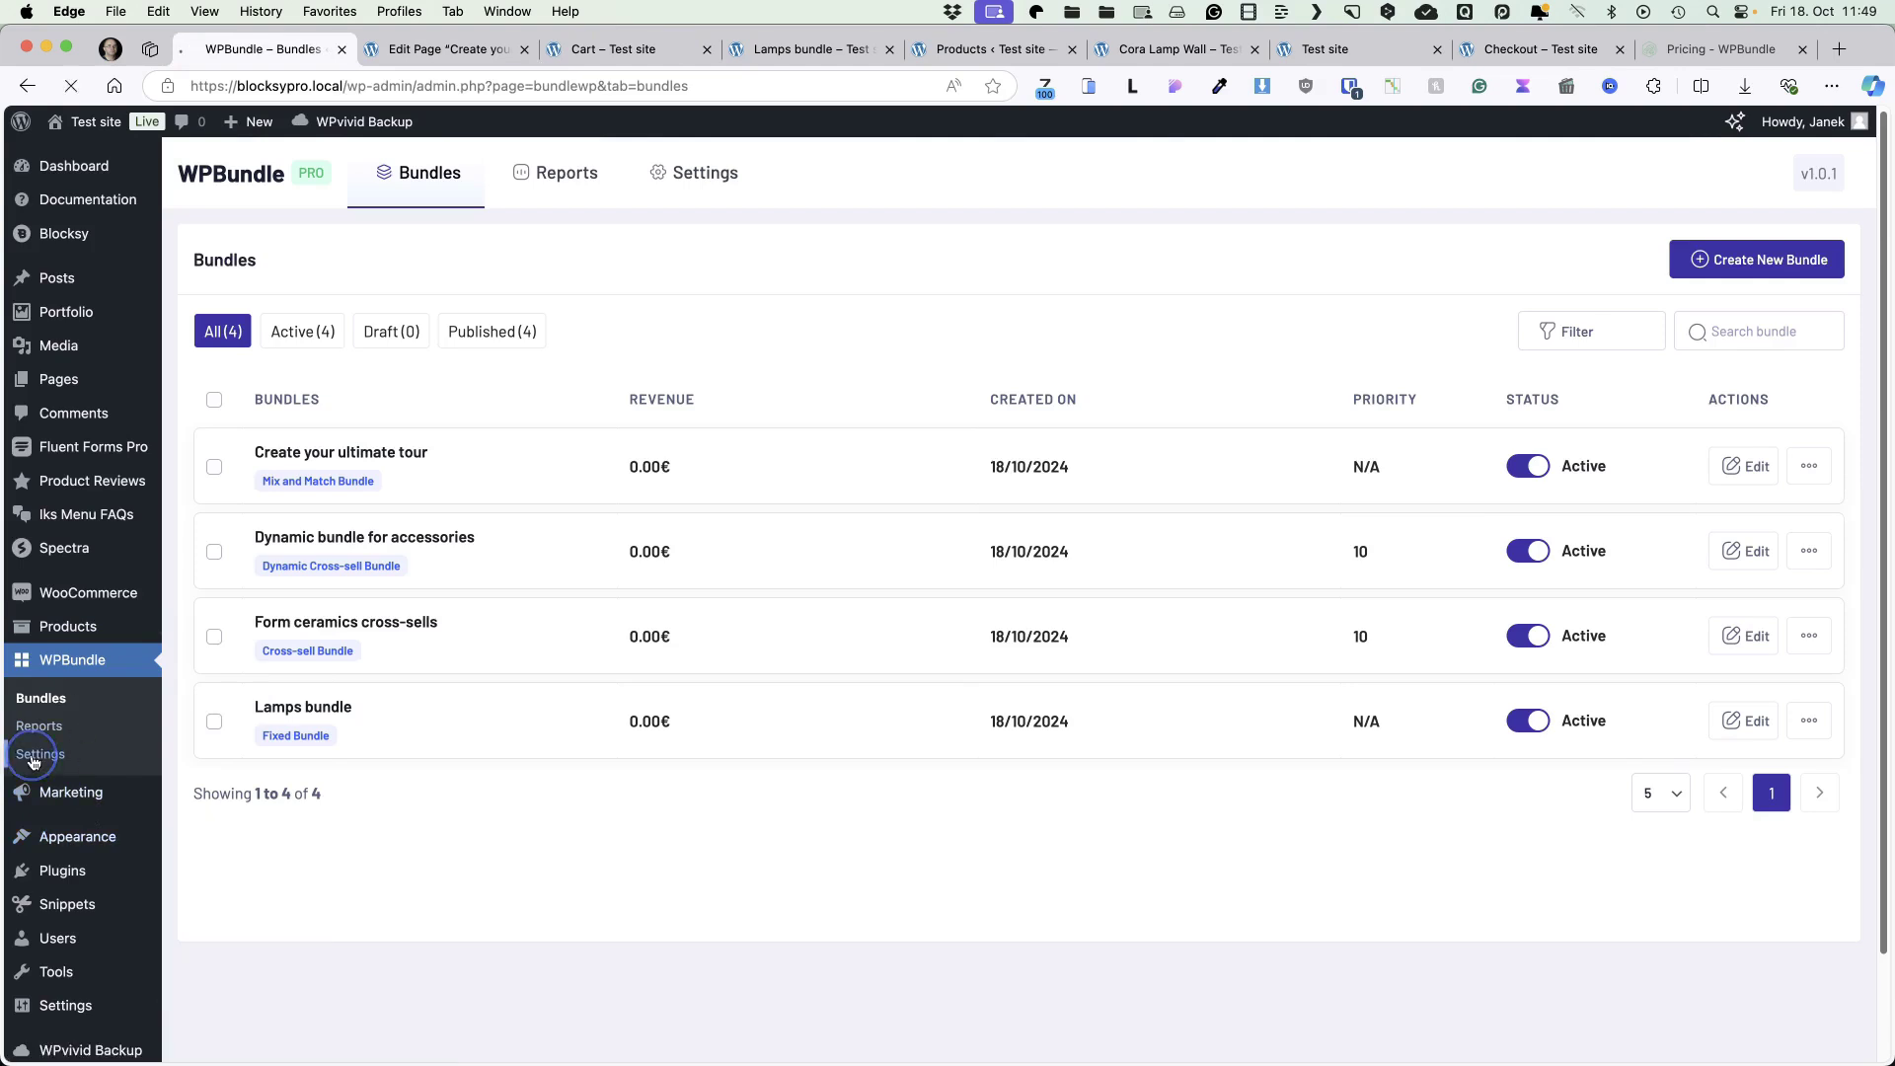
{"action": "left_click", "coordinate": [41, 752]}
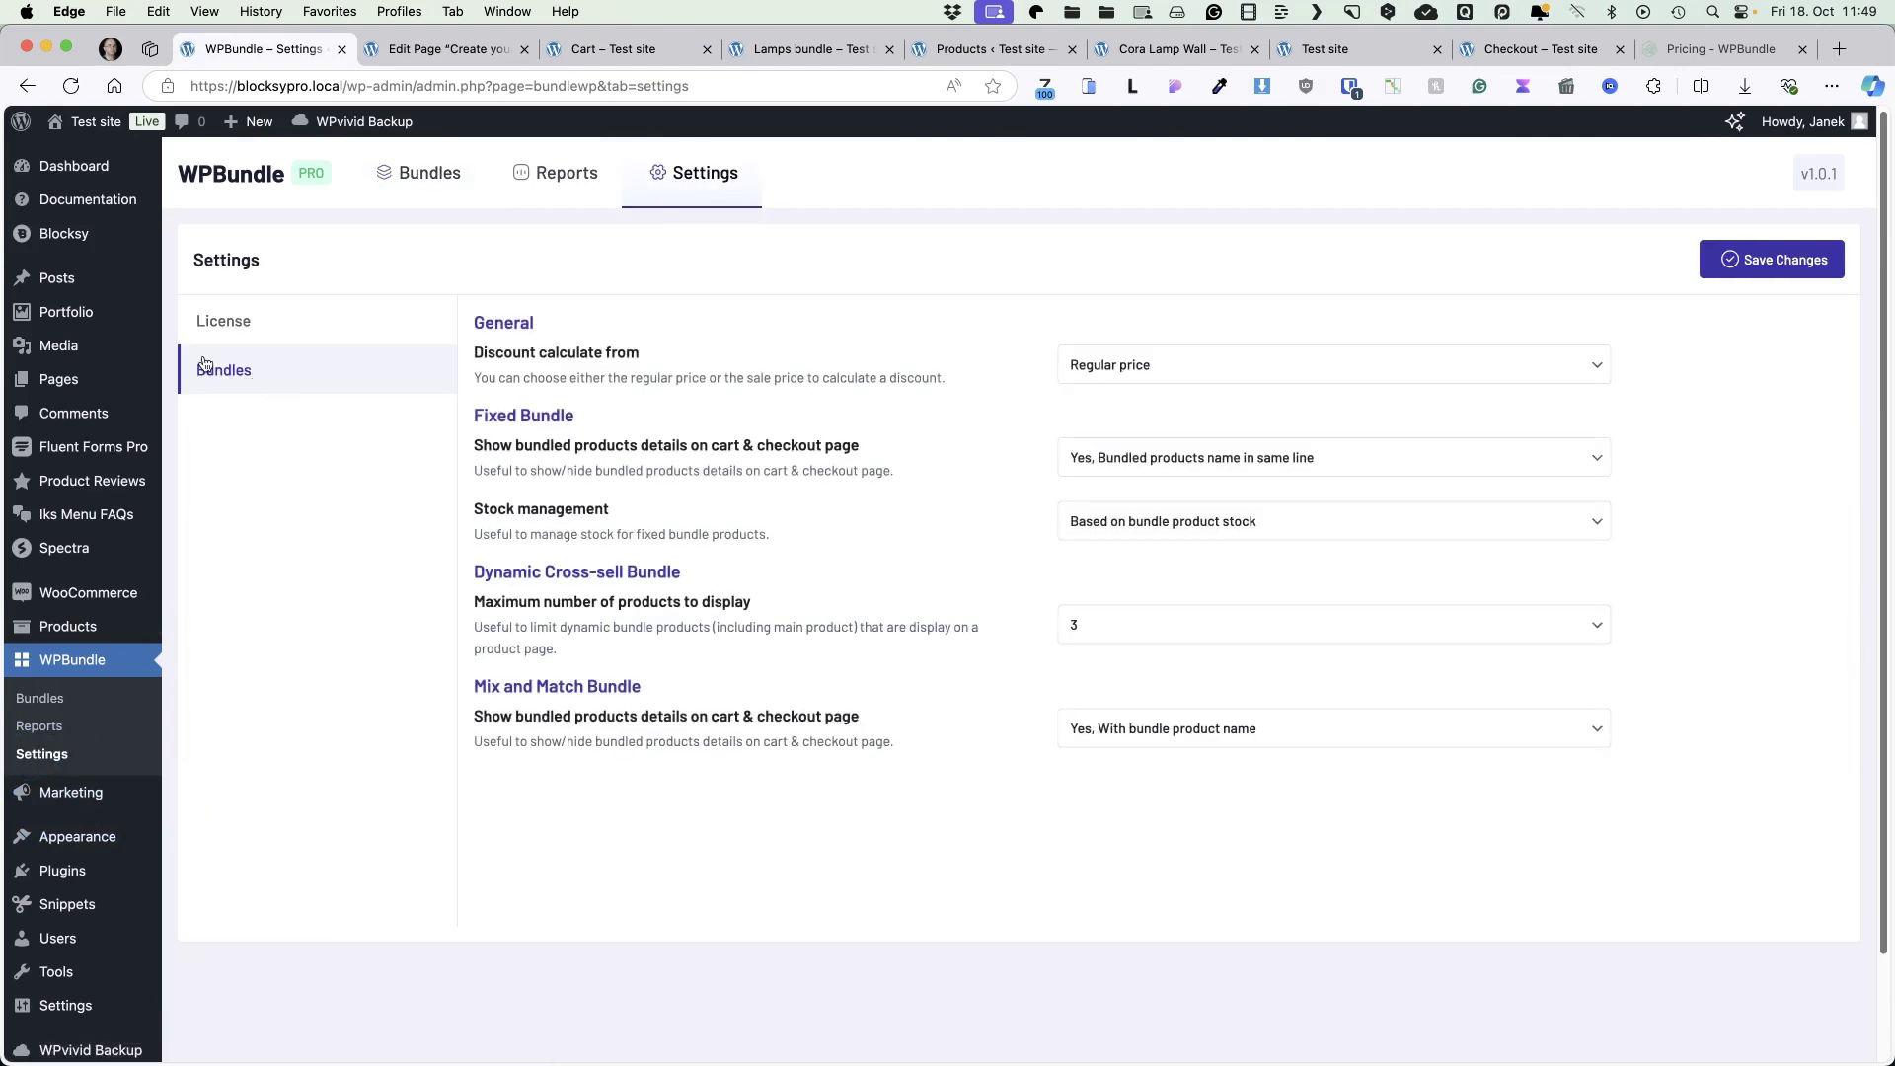
{"action": "left_click", "coordinate": [1071, 364]}
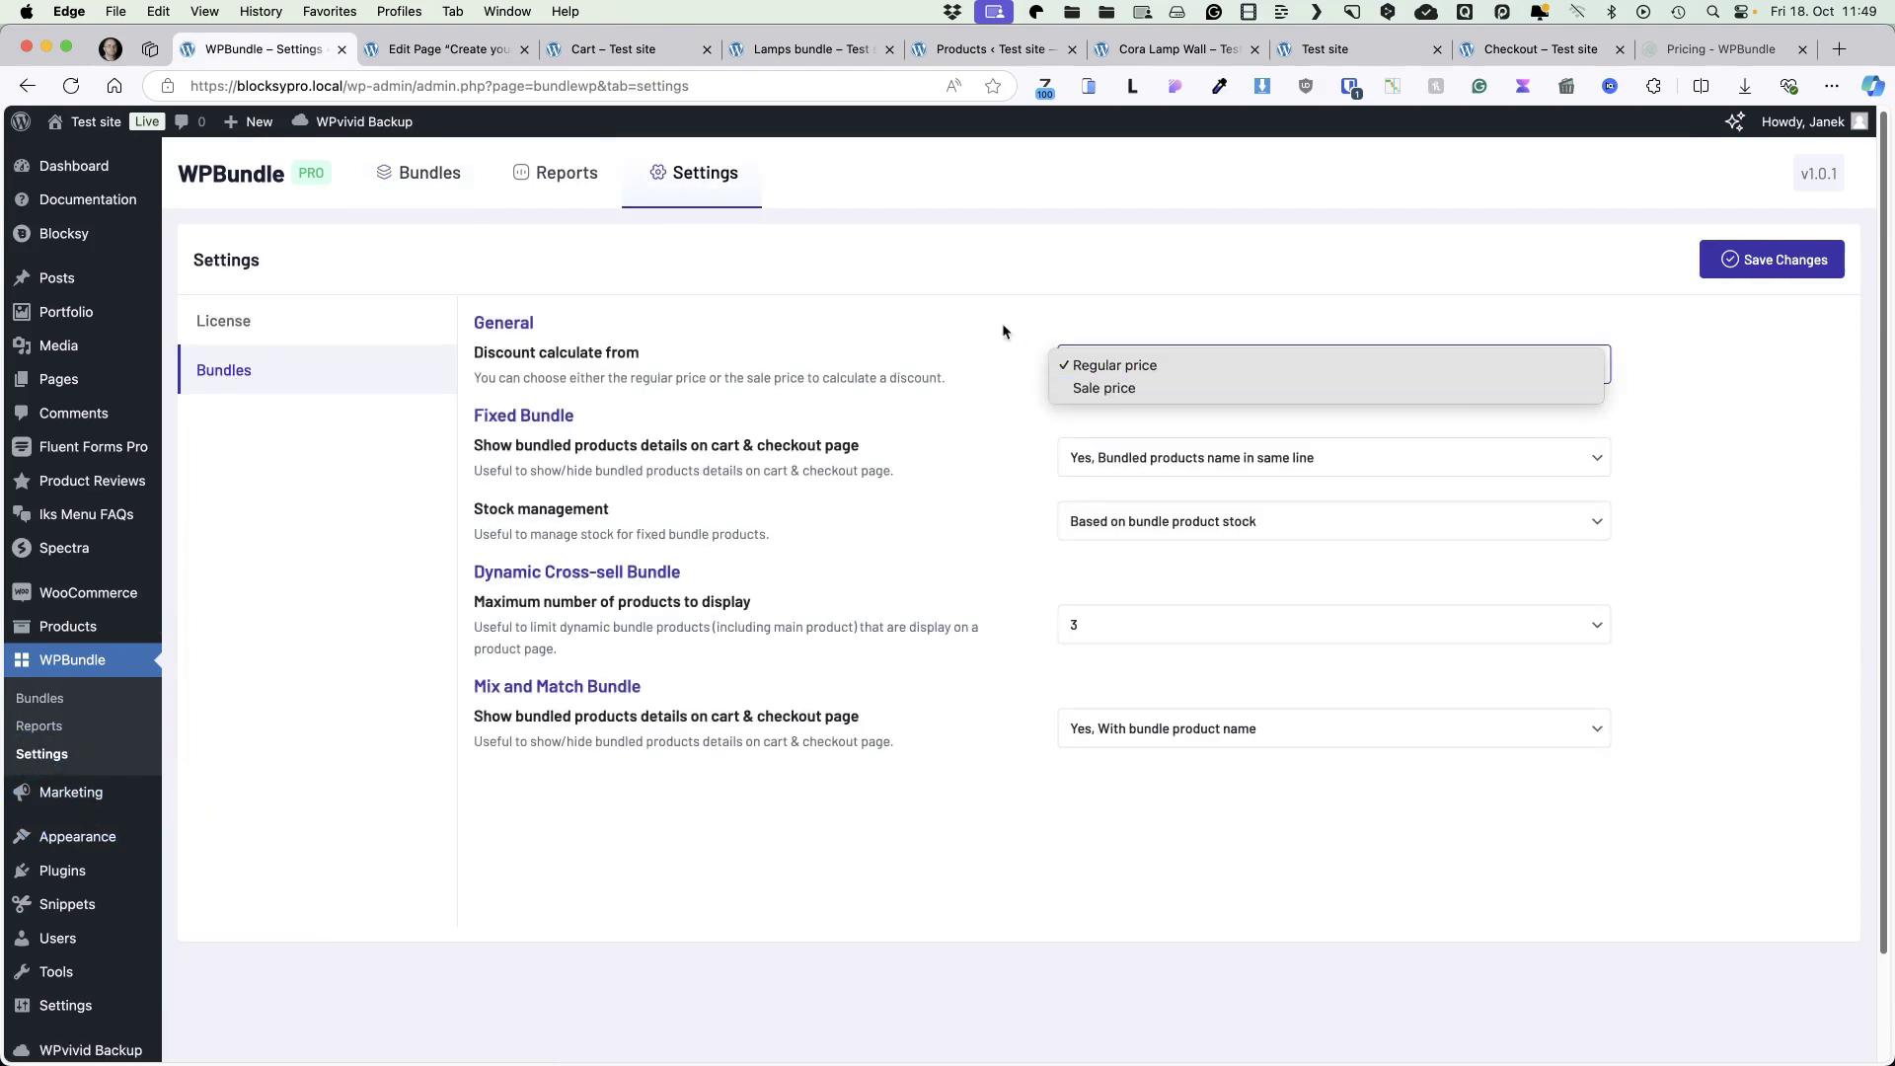
{"action": "left_click", "coordinate": [998, 339]}
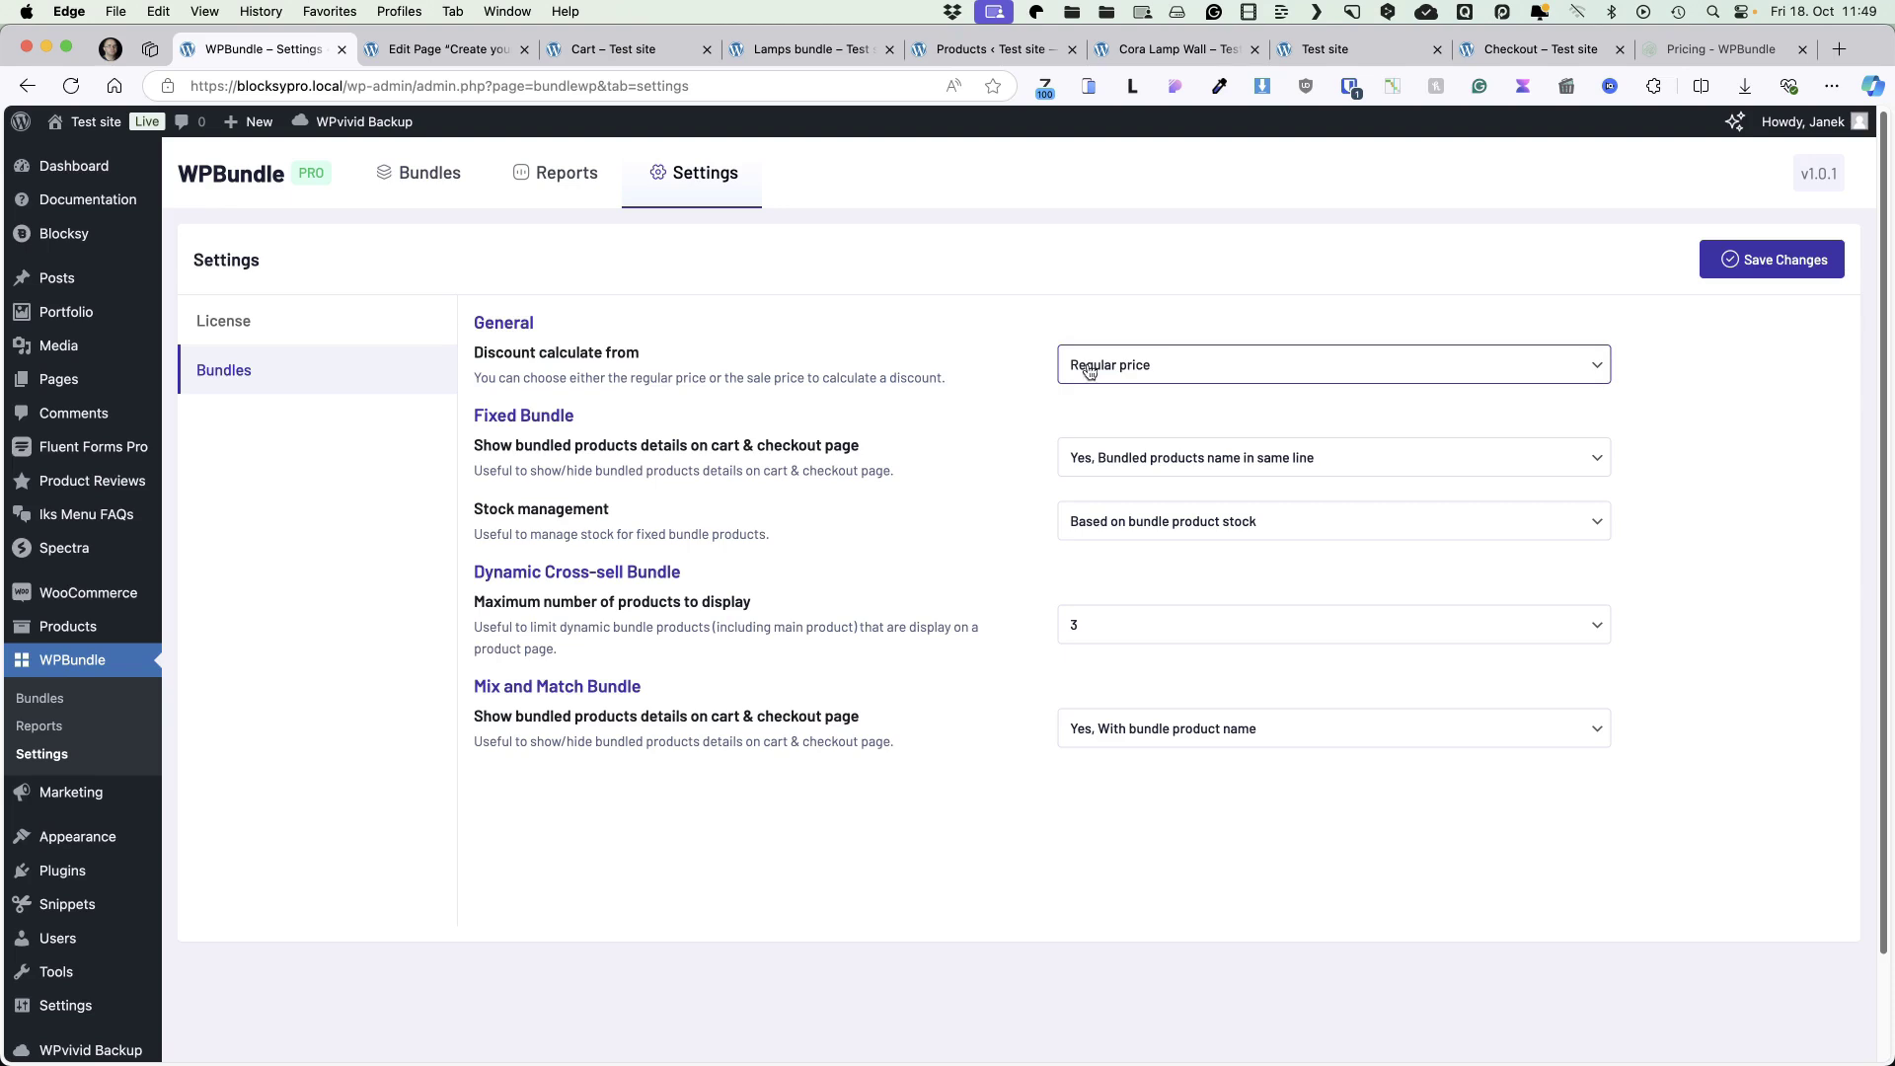
{"action": "left_click", "coordinate": [1190, 375]}
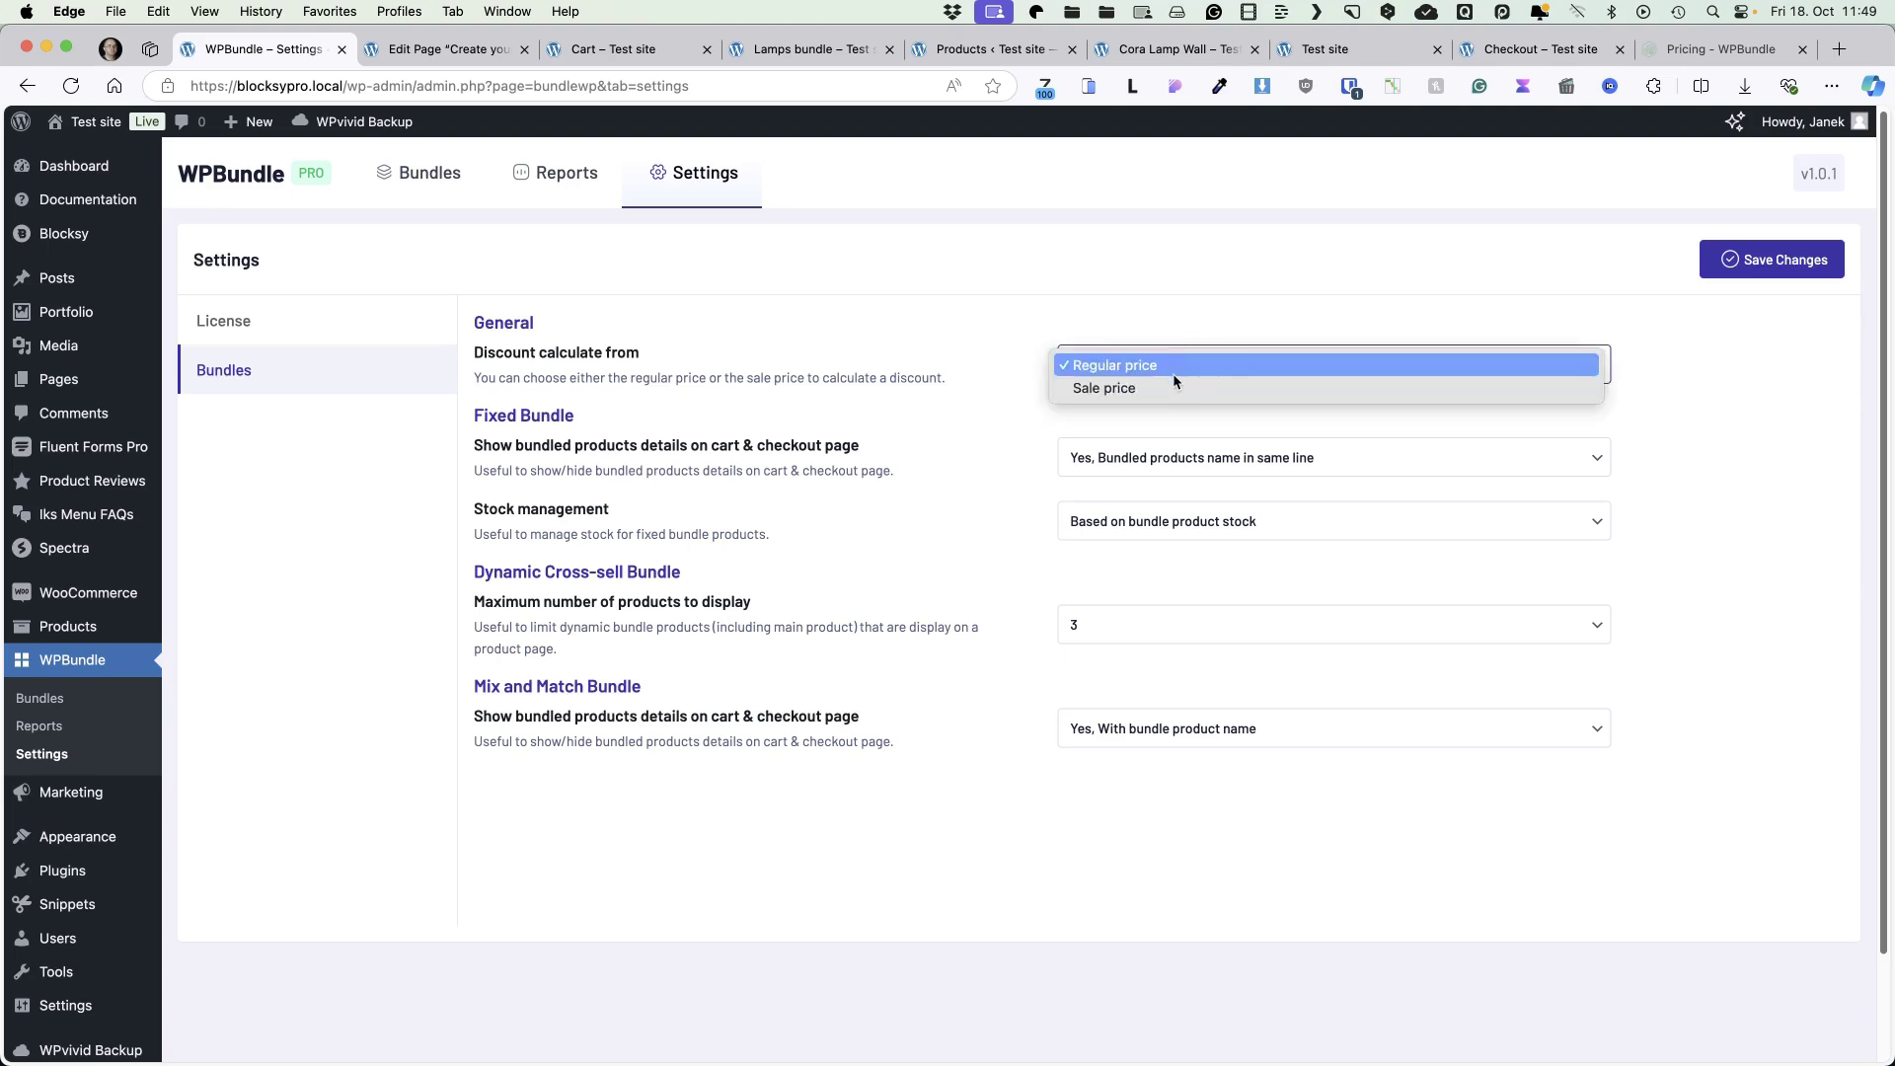
{"action": "left_click", "coordinate": [992, 356]}
{"action": "scroll", "coordinate": [637, 470], "scroll_direction": "down", "scroll_amount": 1}
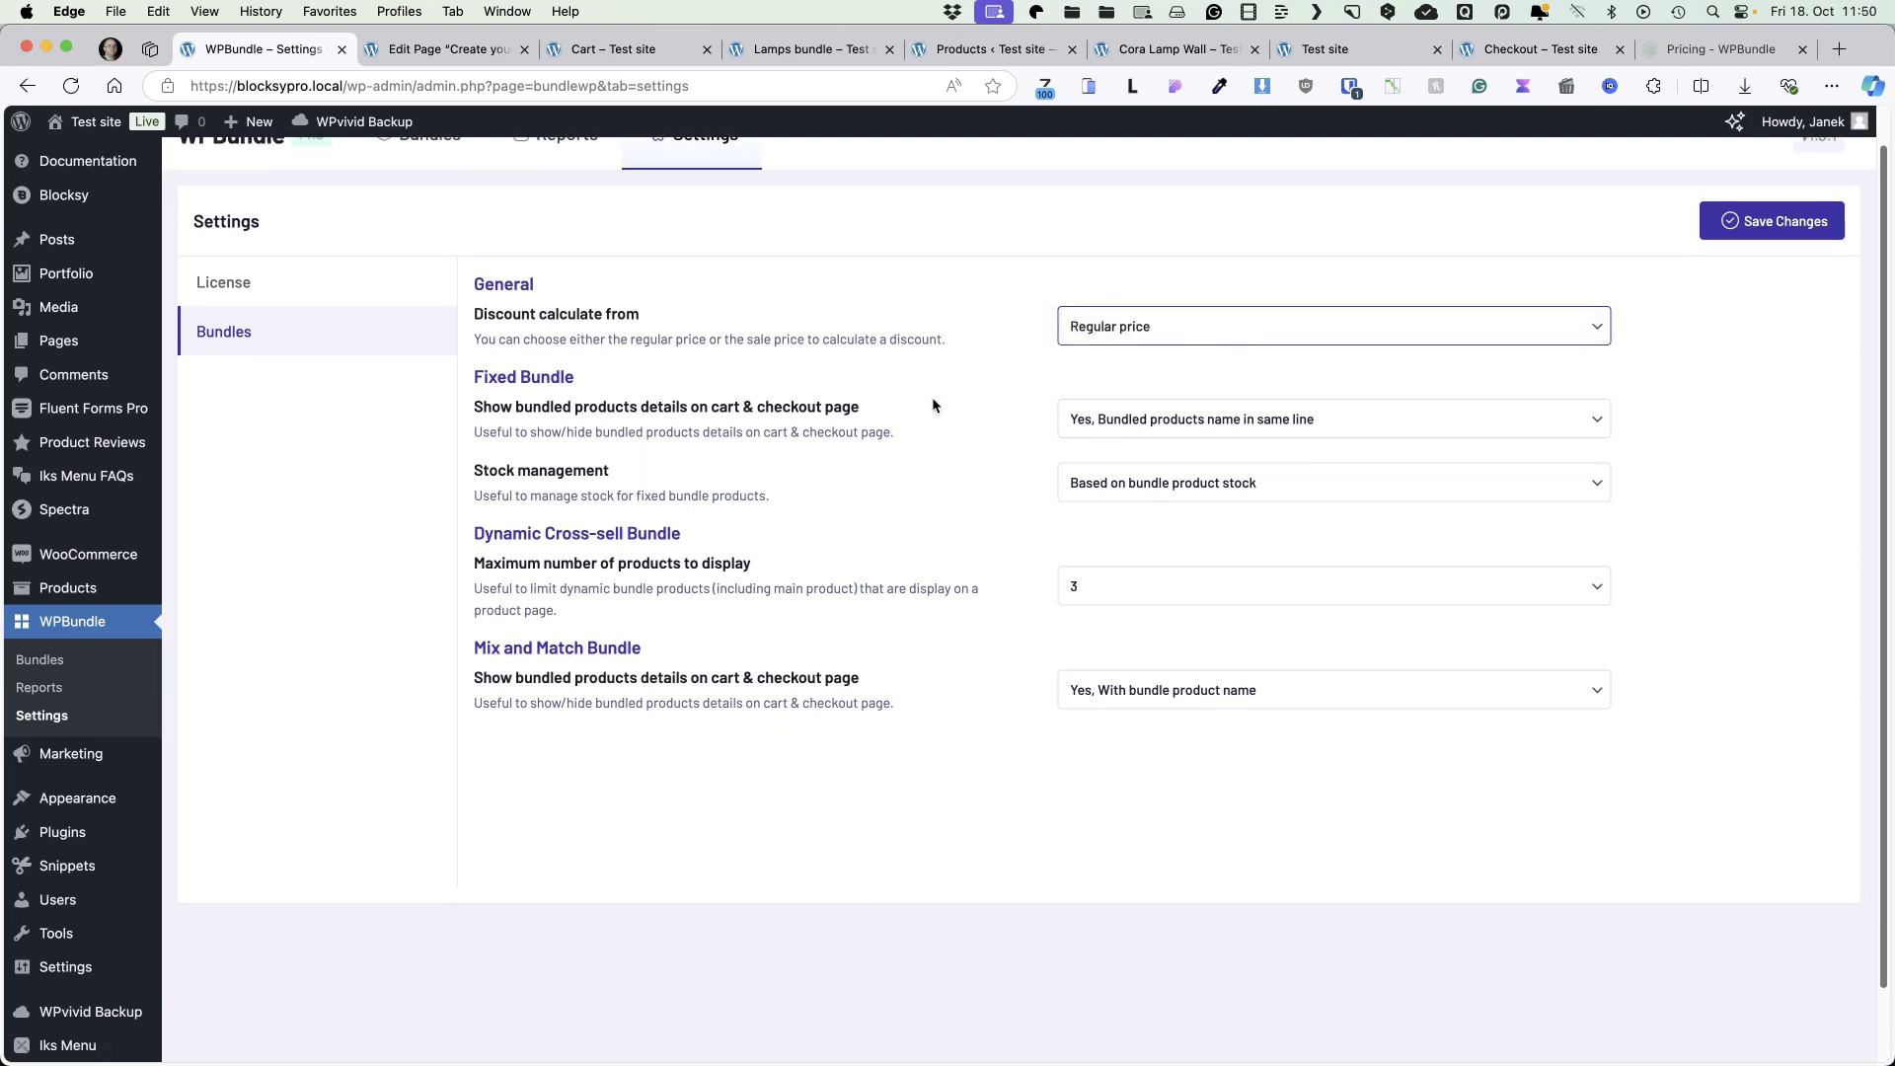
Examine the fixed bundle's cart display and stock management options, comparing the display with the Lamps bundle in the cart.
{"action": "left_click", "coordinate": [1199, 434]}
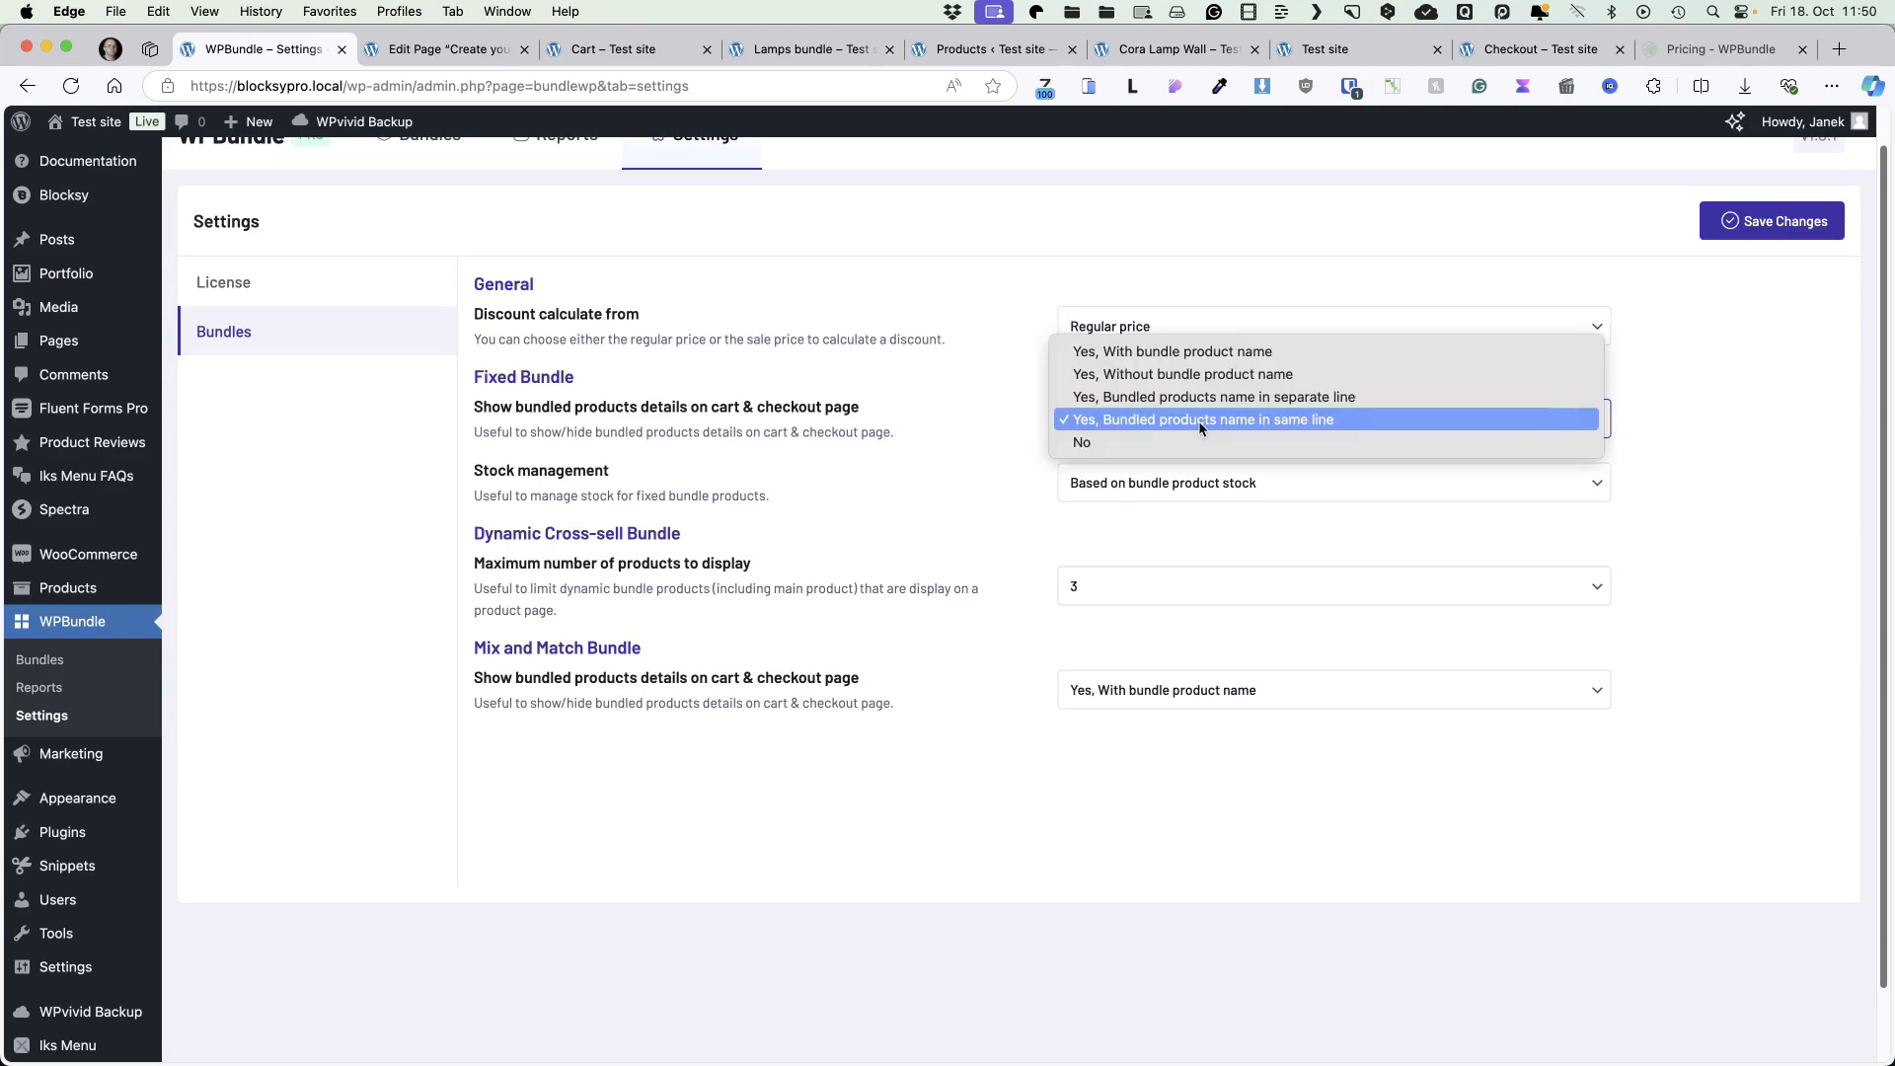
{"action": "left_click", "coordinate": [1198, 420]}
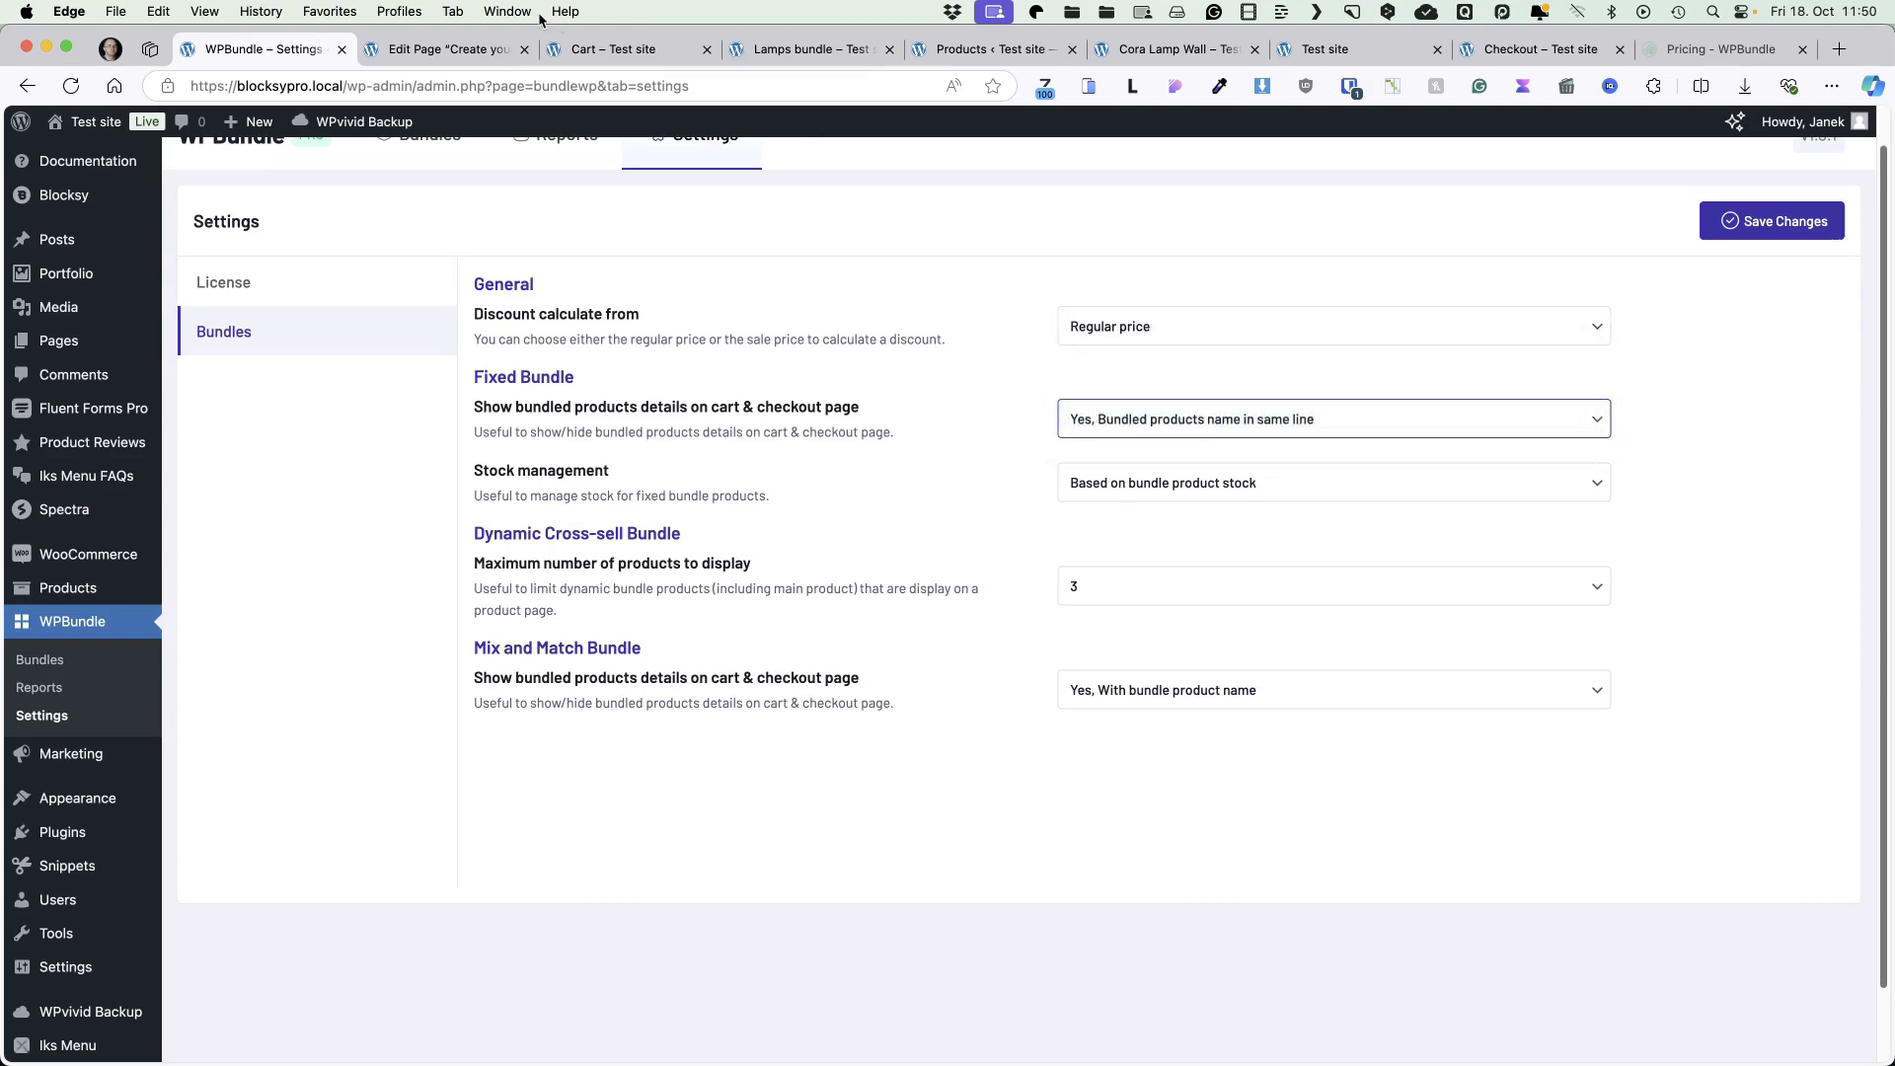
{"action": "left_click", "coordinate": [636, 49]}
{"action": "left_click_drag", "start_coordinate": [794, 671], "coordinate": [505, 671]}
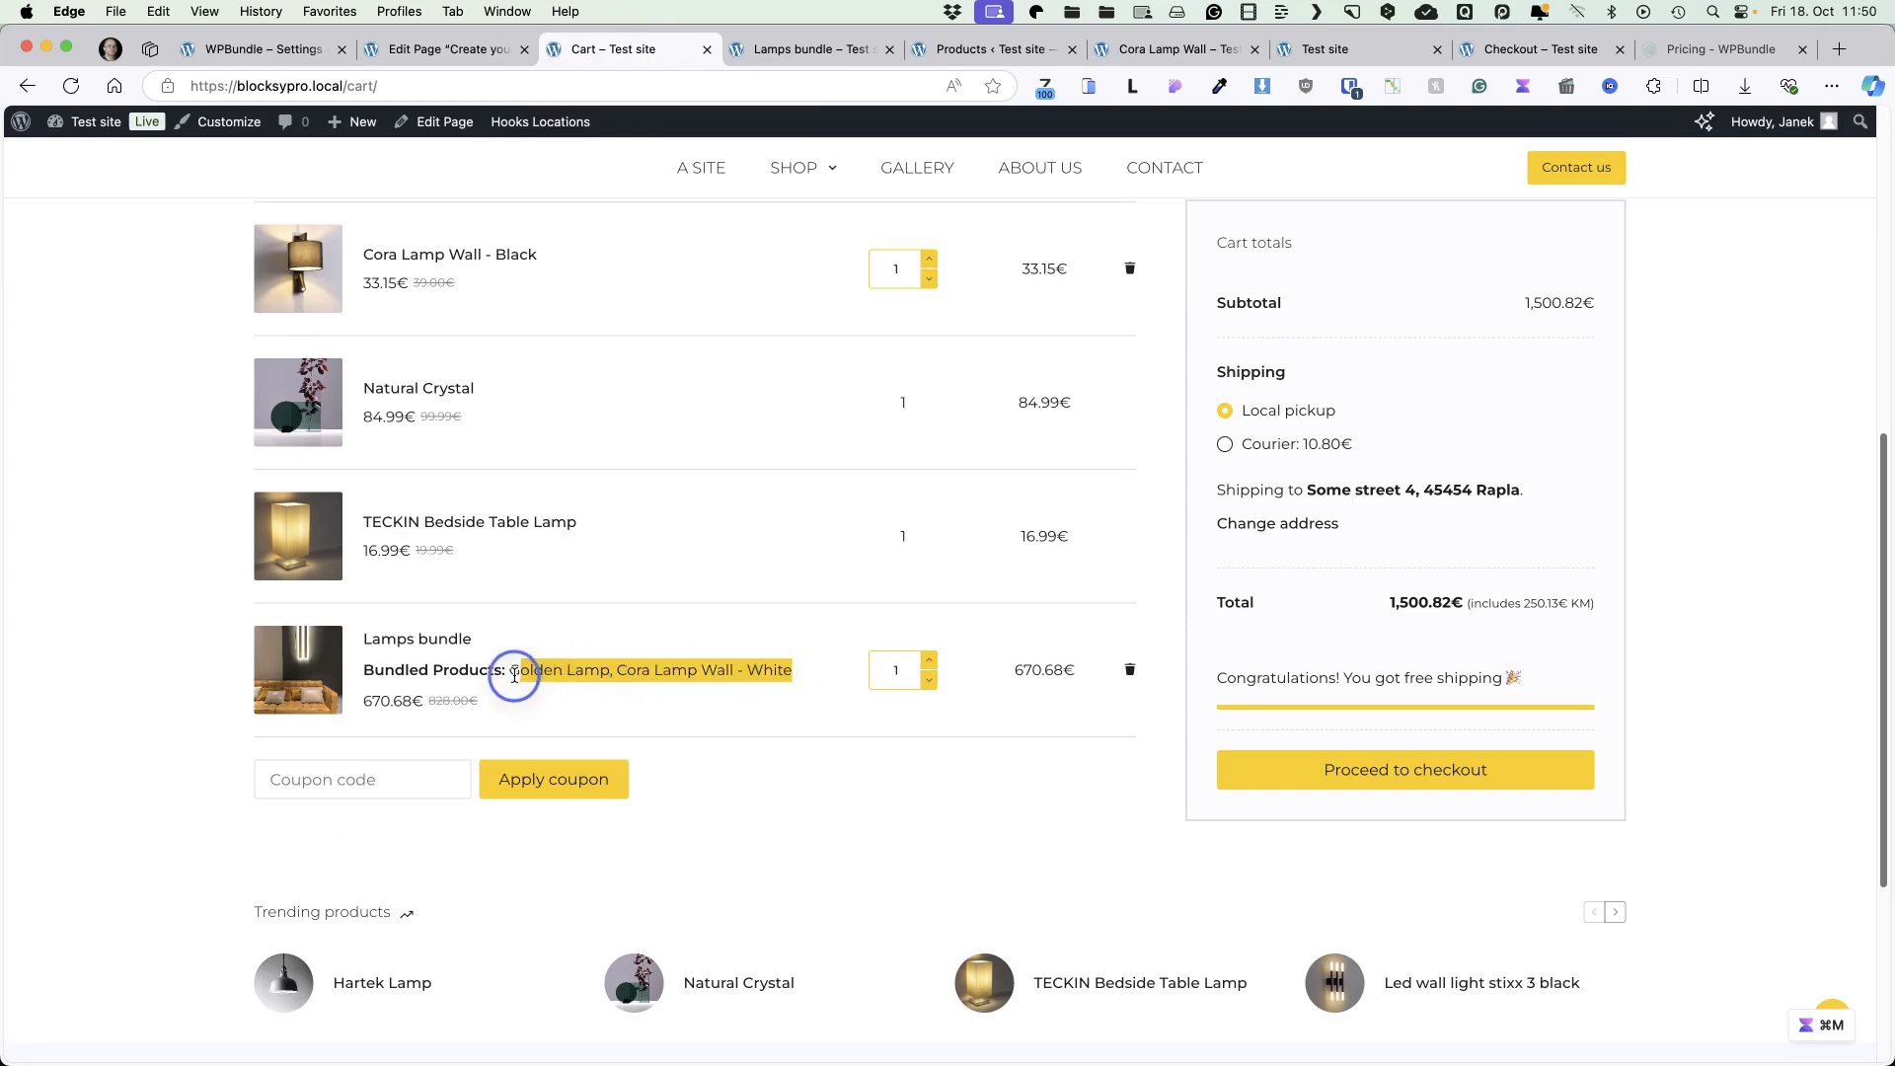
{"action": "left_click", "coordinate": [258, 49]}
{"action": "left_click", "coordinate": [1135, 434]}
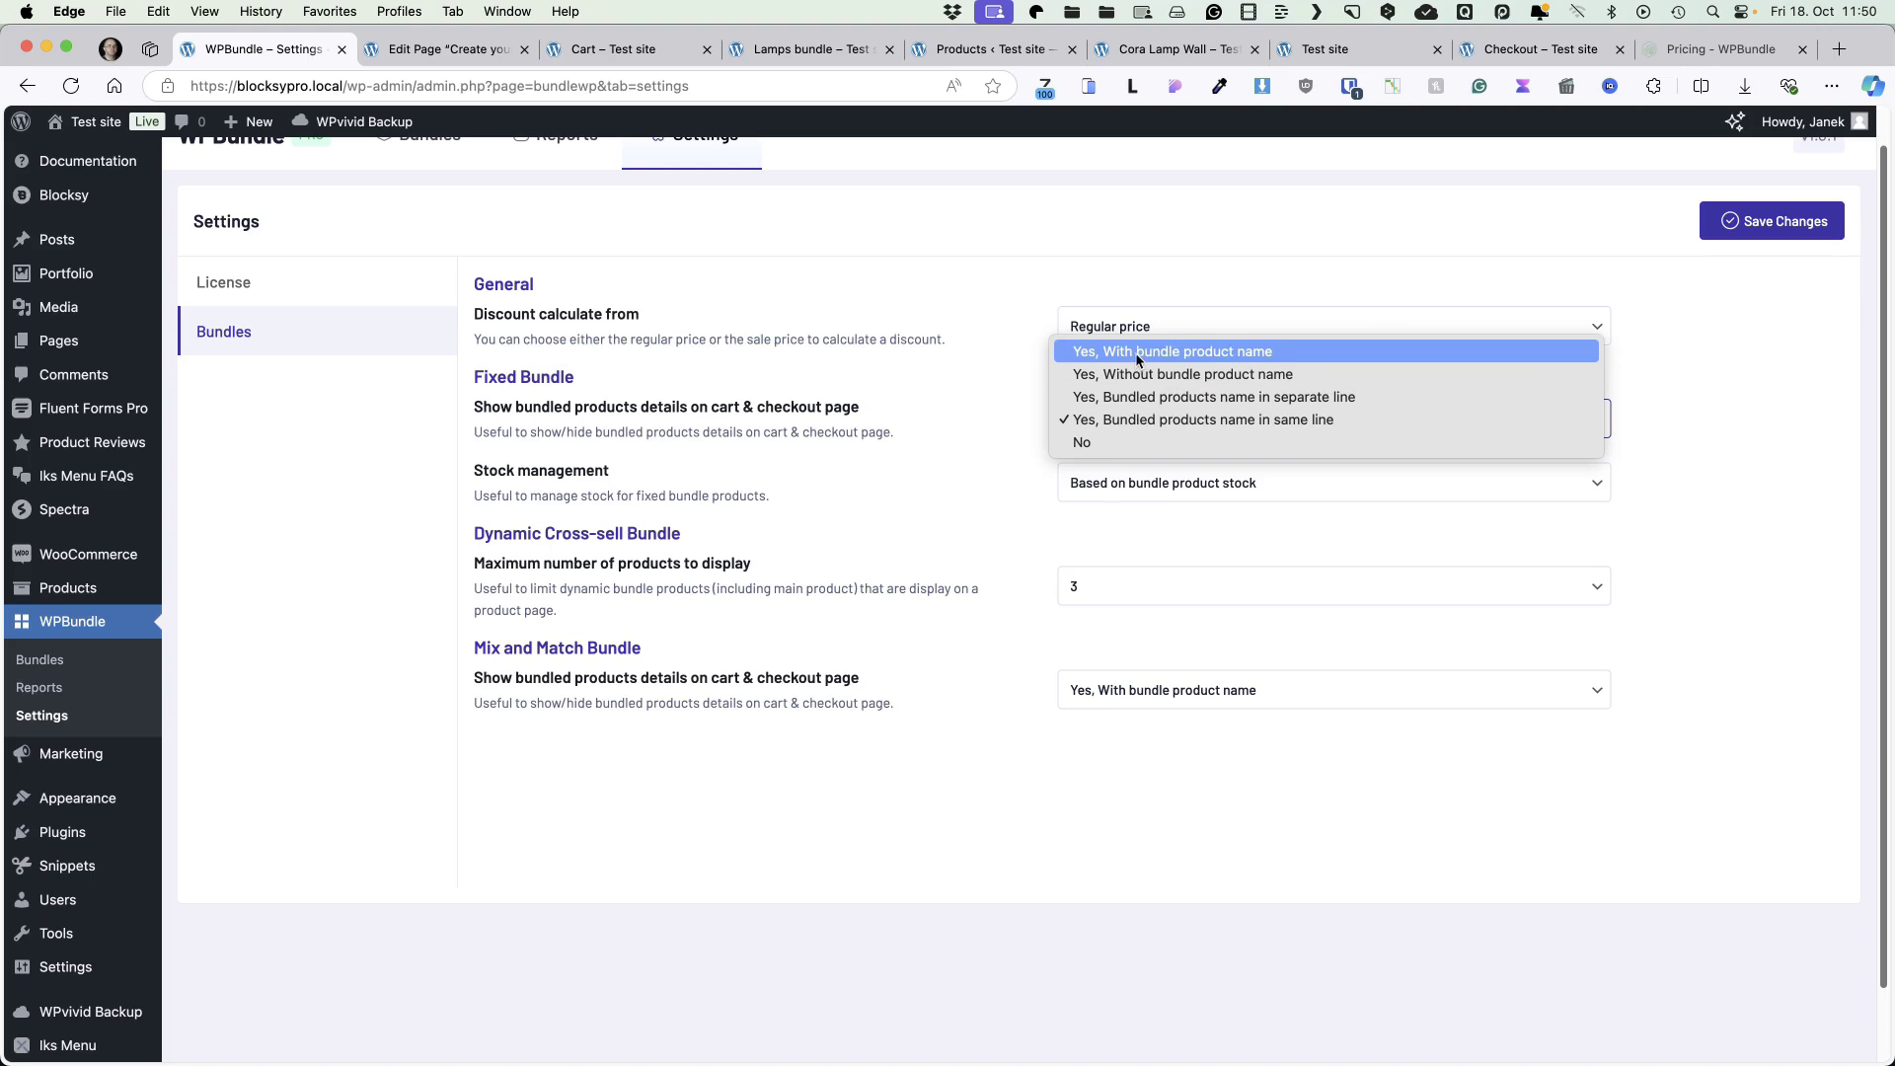
{"action": "left_click", "coordinate": [937, 530]}
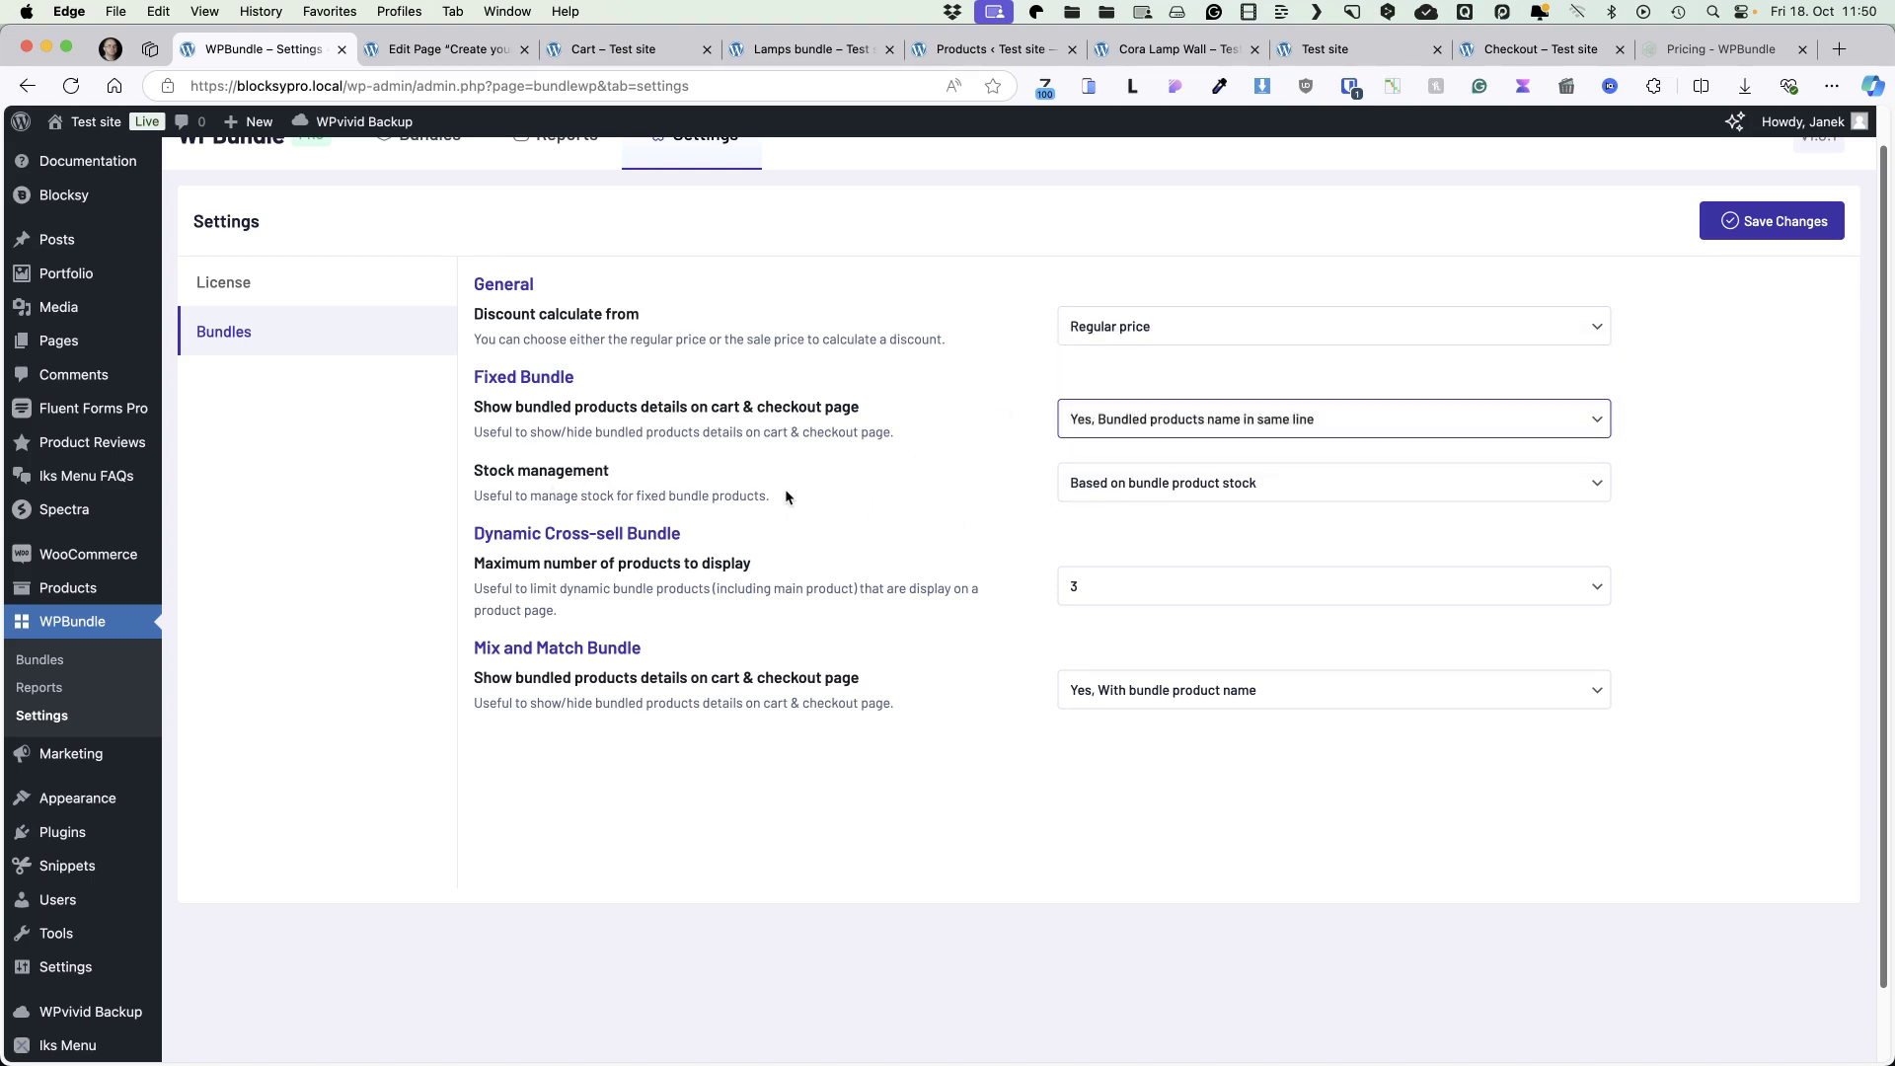
{"action": "left_click", "coordinate": [1295, 488]}
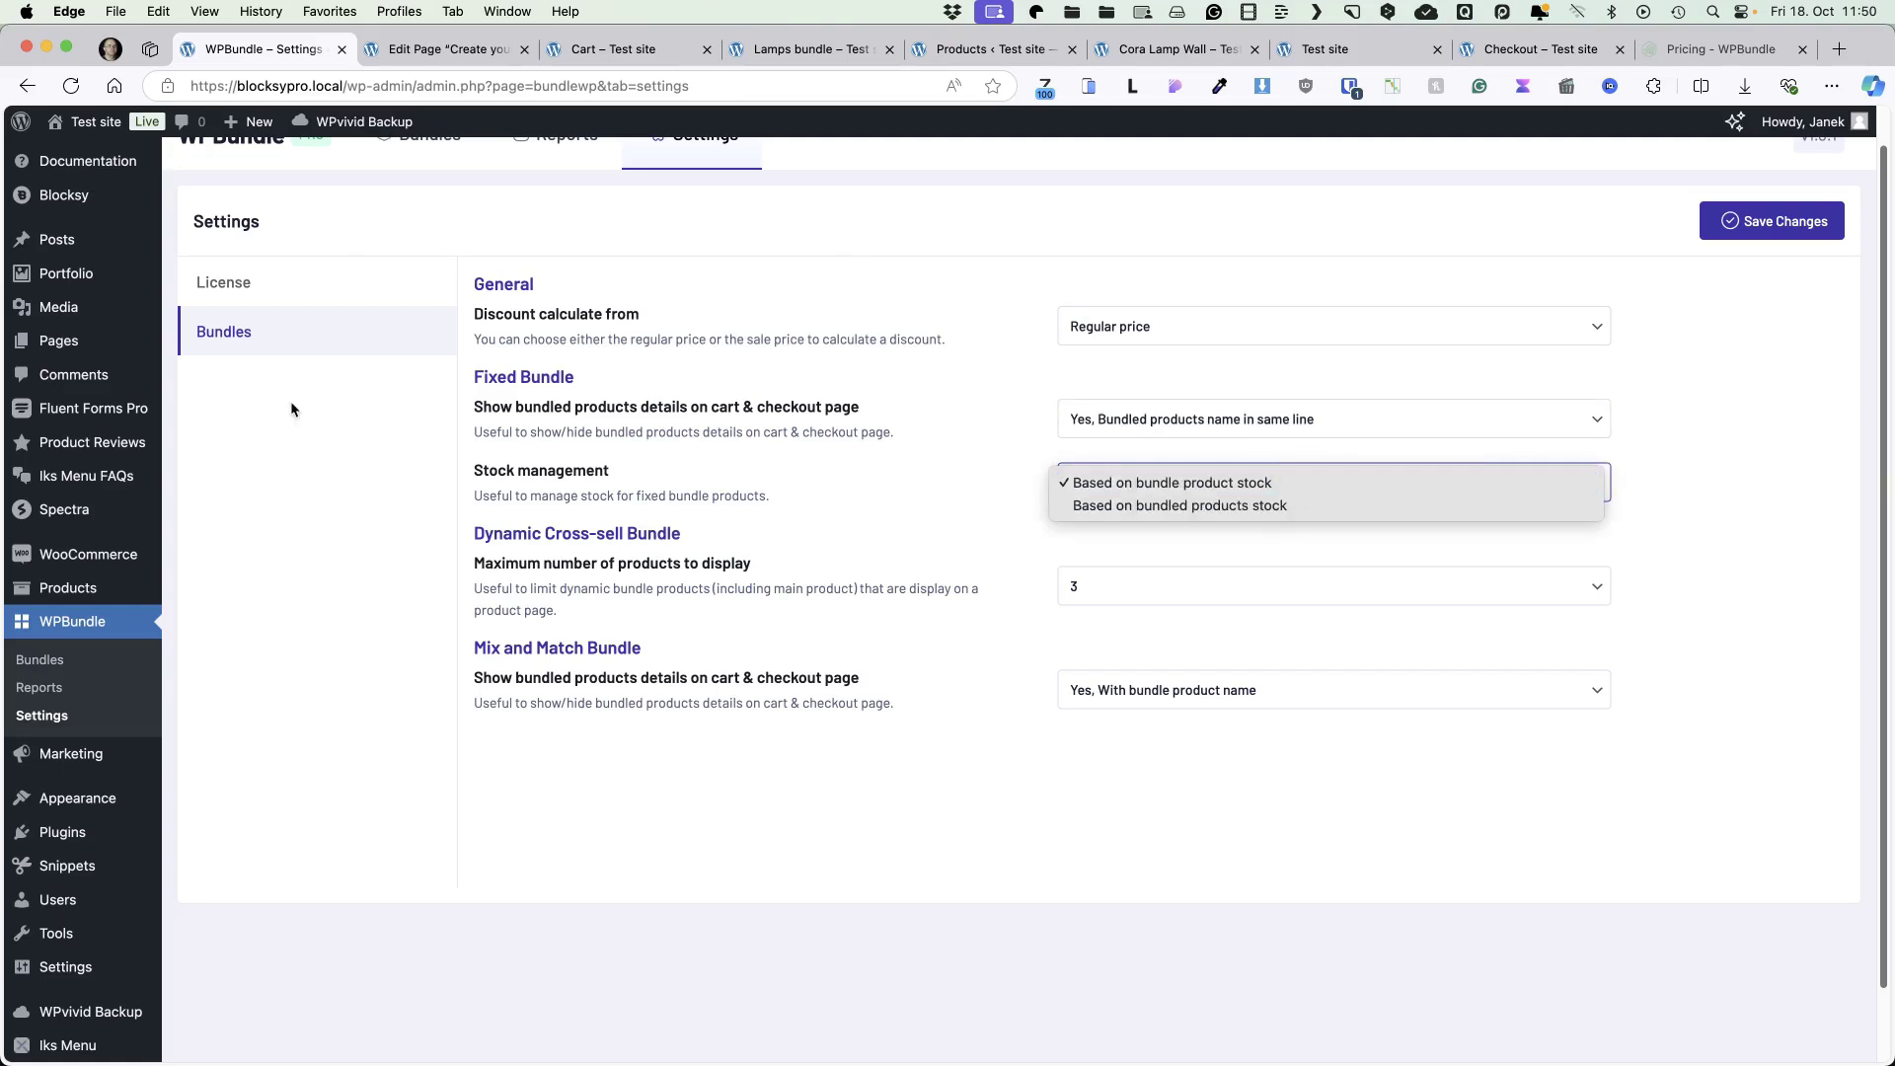
{"action": "left_click", "coordinate": [350, 988]}
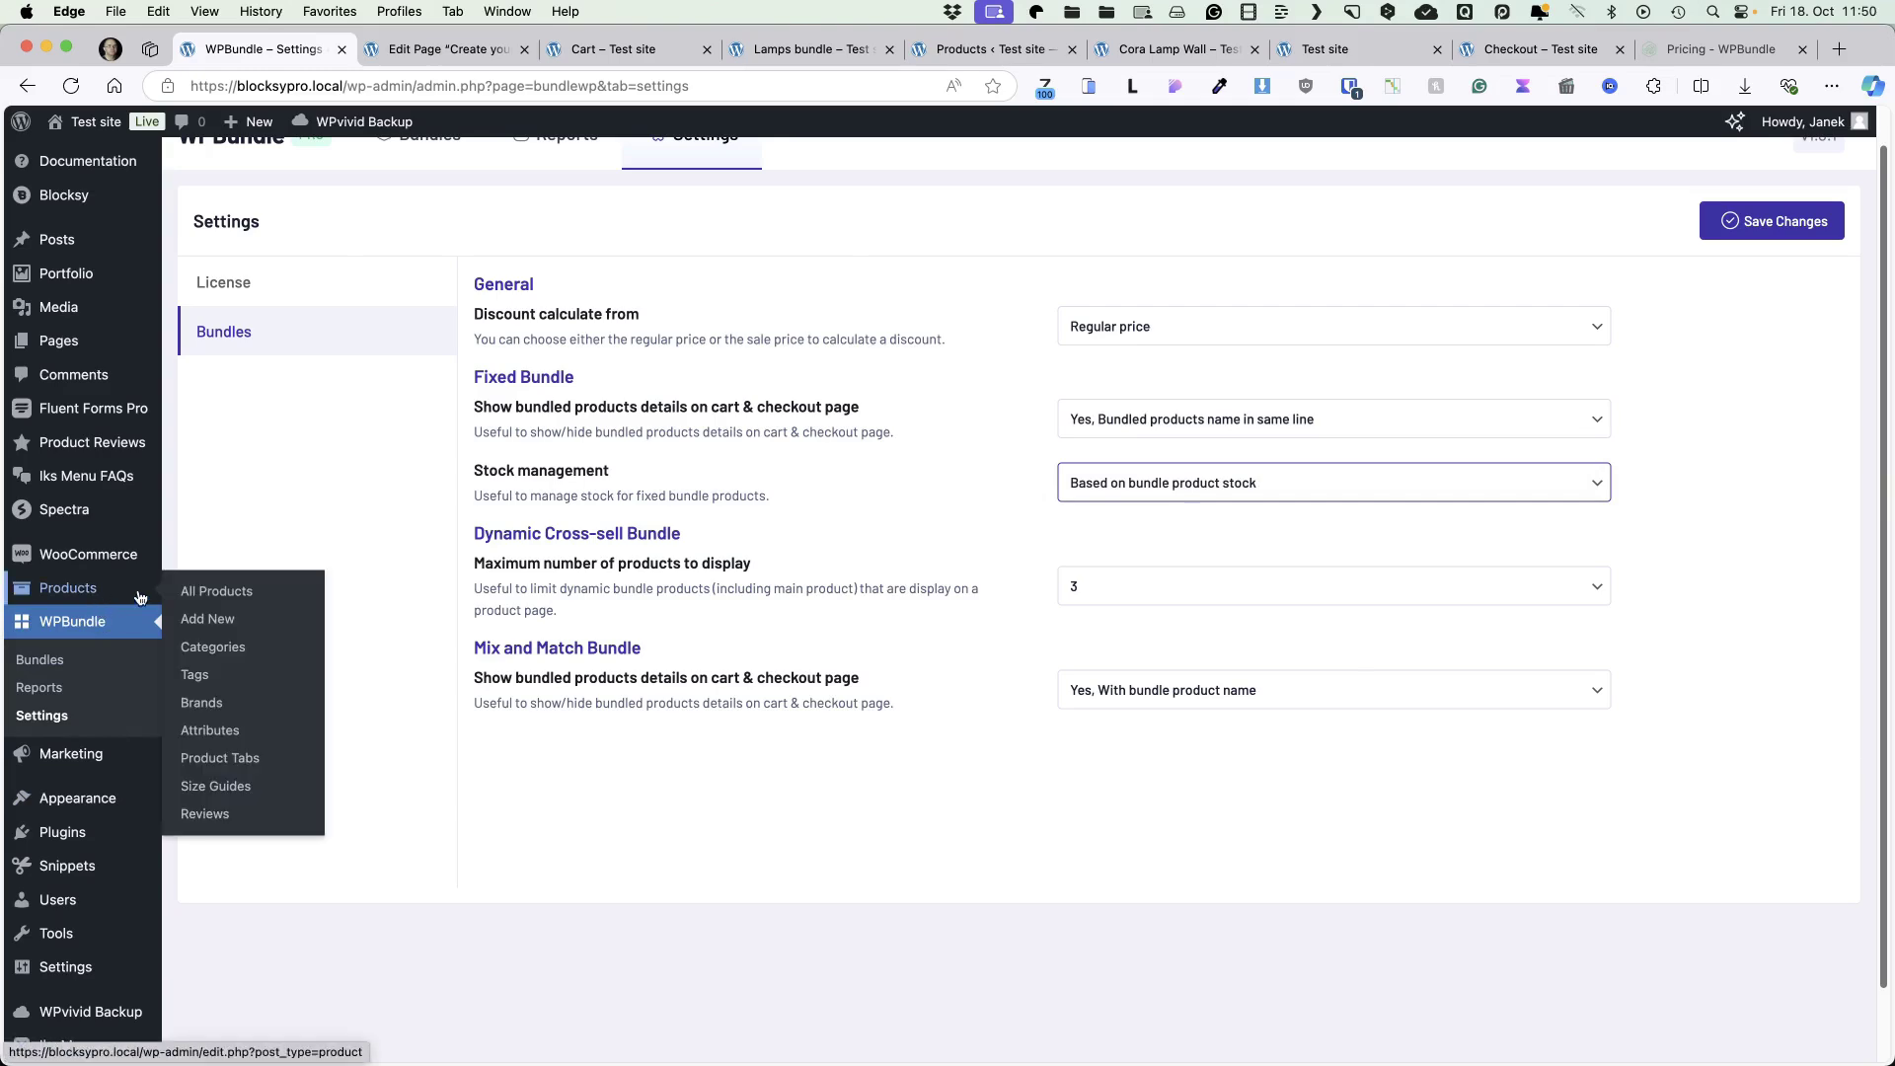
Open the Lamps bundle product for editing and enable stock tracking with a quantity of 5.
{"action": "left_click", "coordinate": [68, 587], "text": "super"}
{"action": "left_click", "coordinate": [414, 48]}
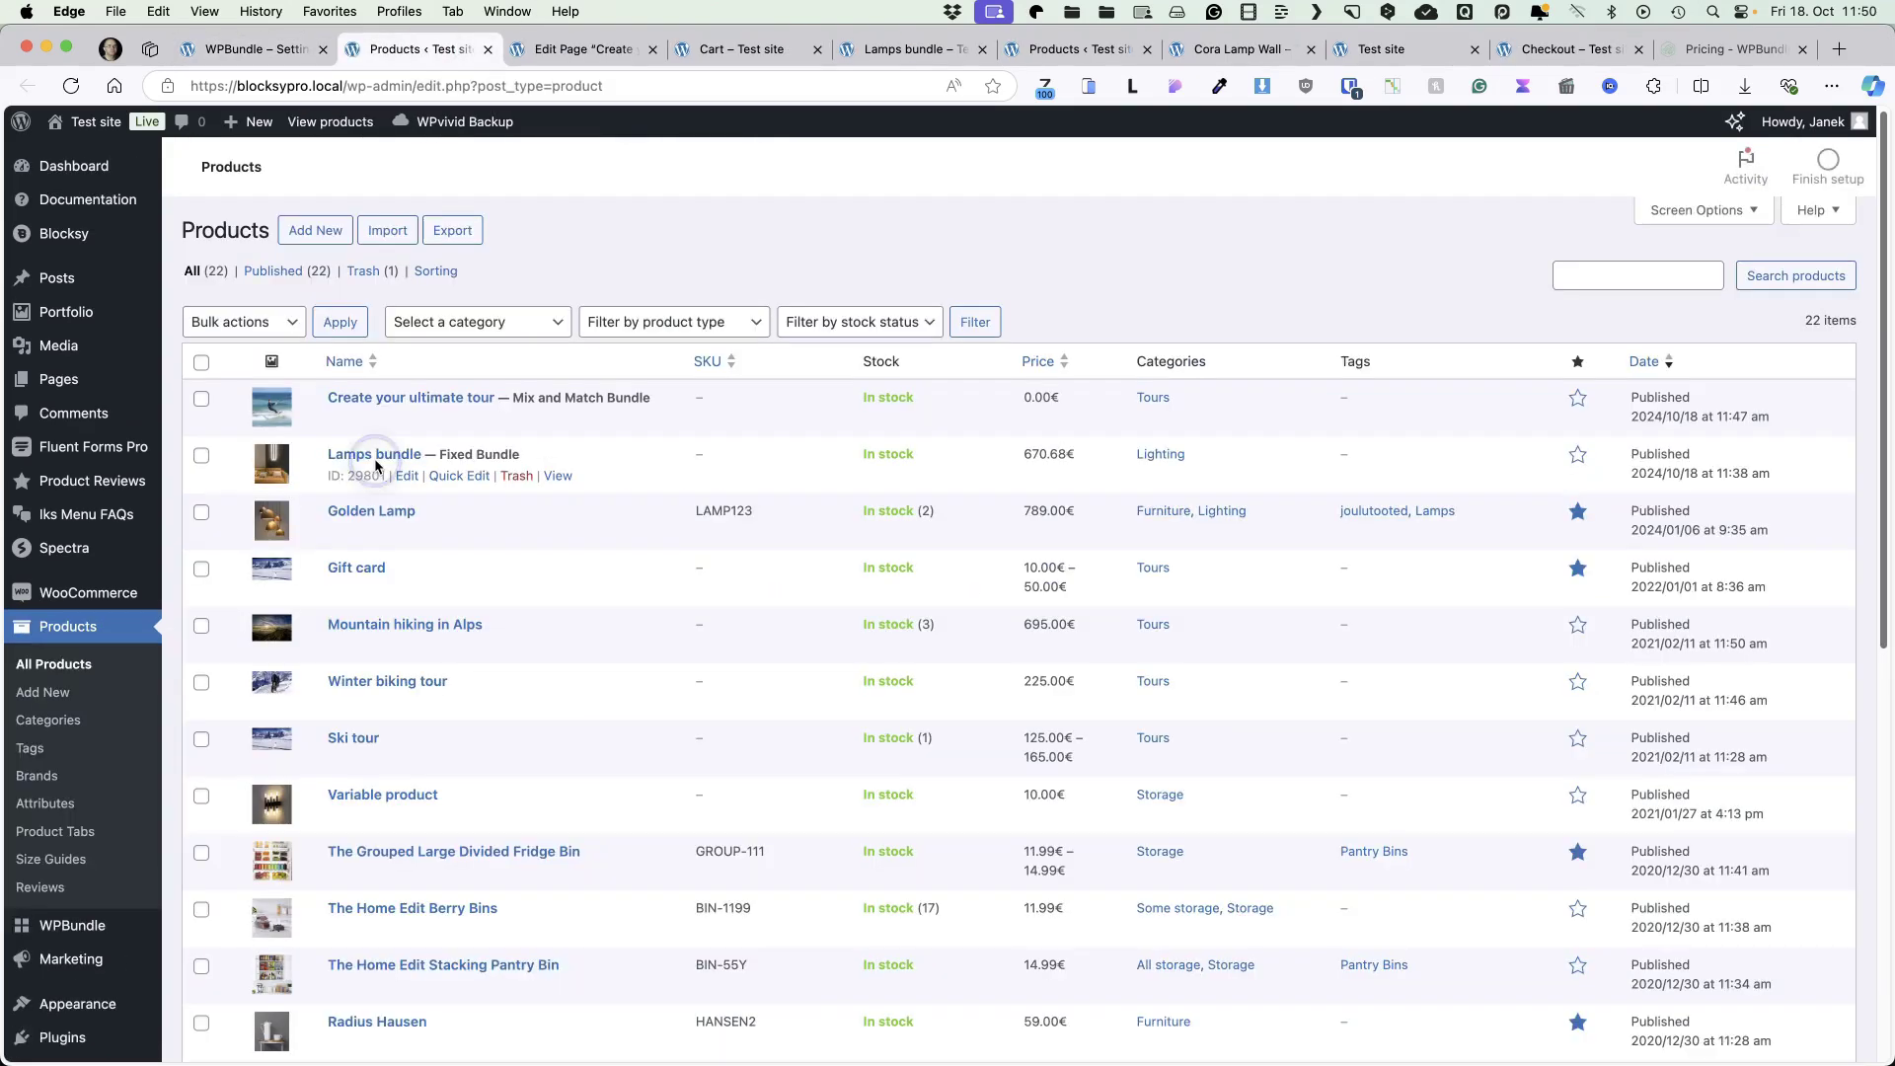
{"action": "left_click", "coordinate": [379, 462]}
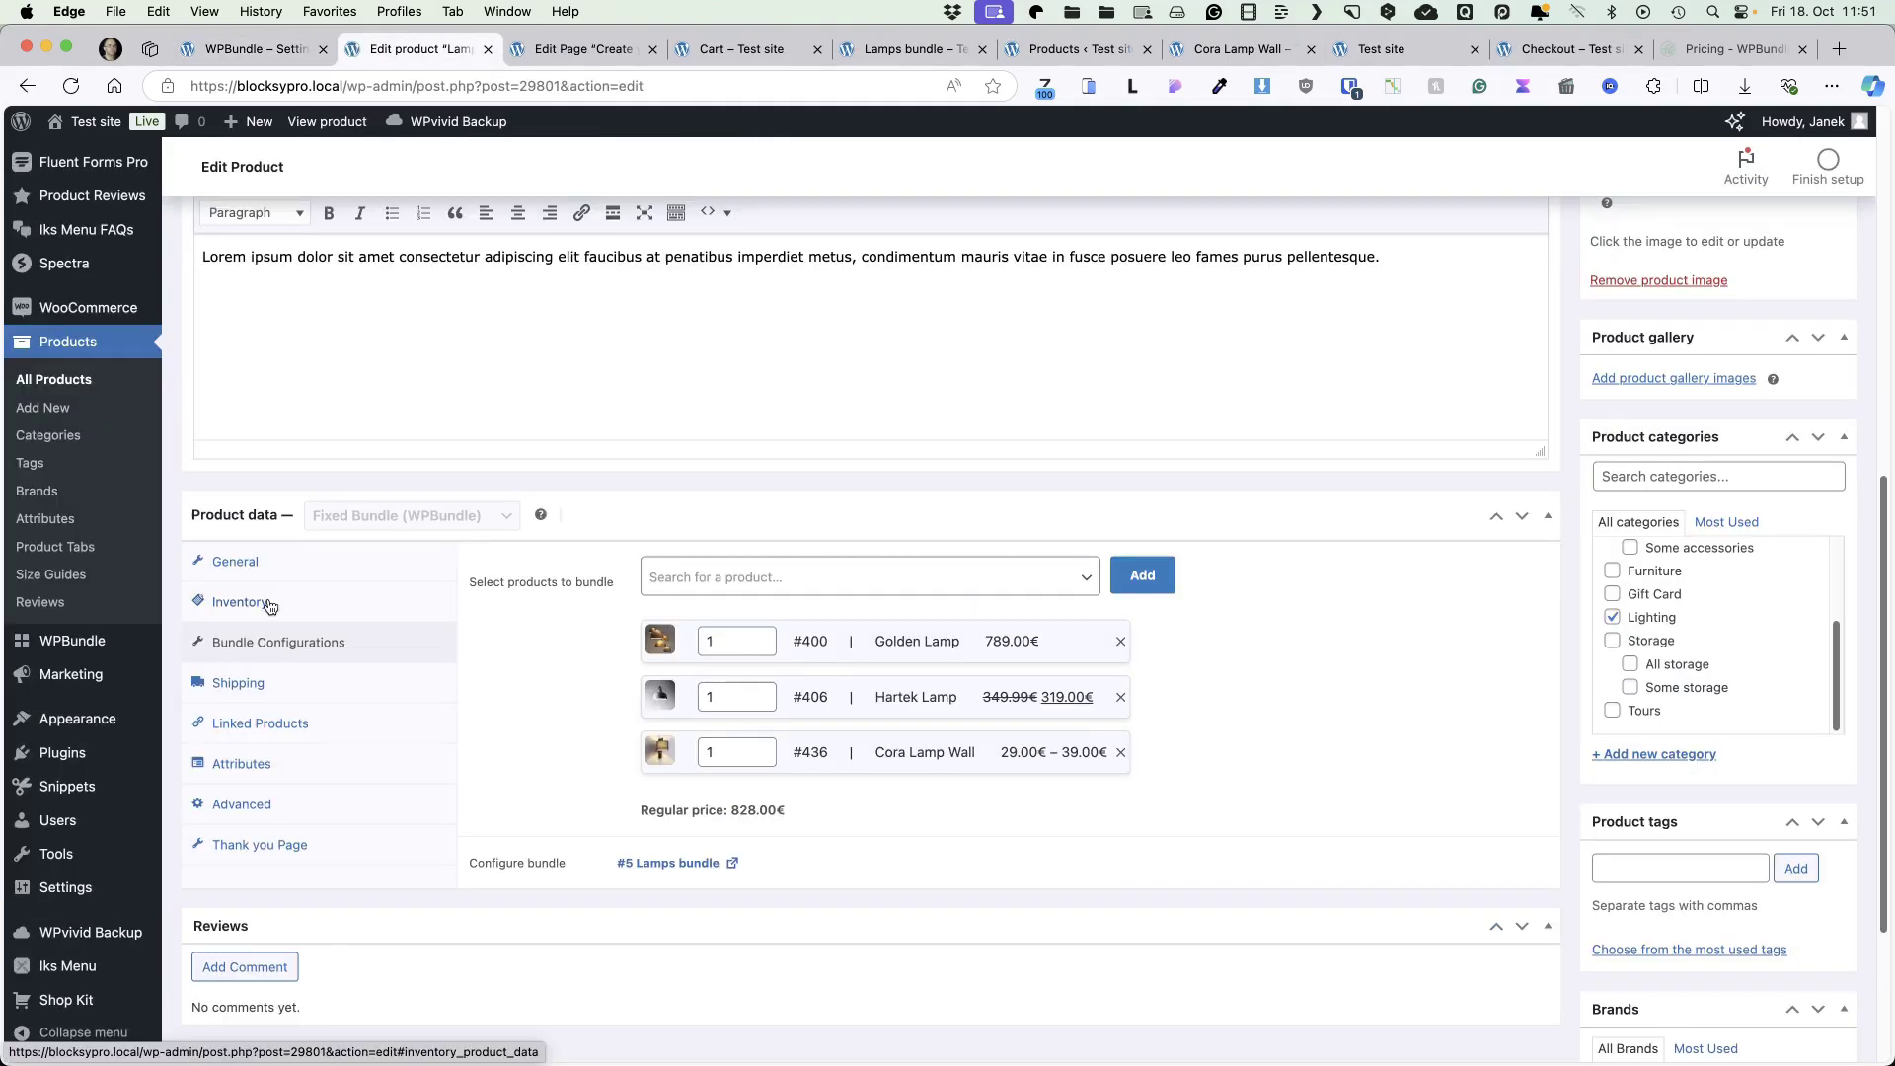
{"action": "left_click", "coordinate": [259, 602]}
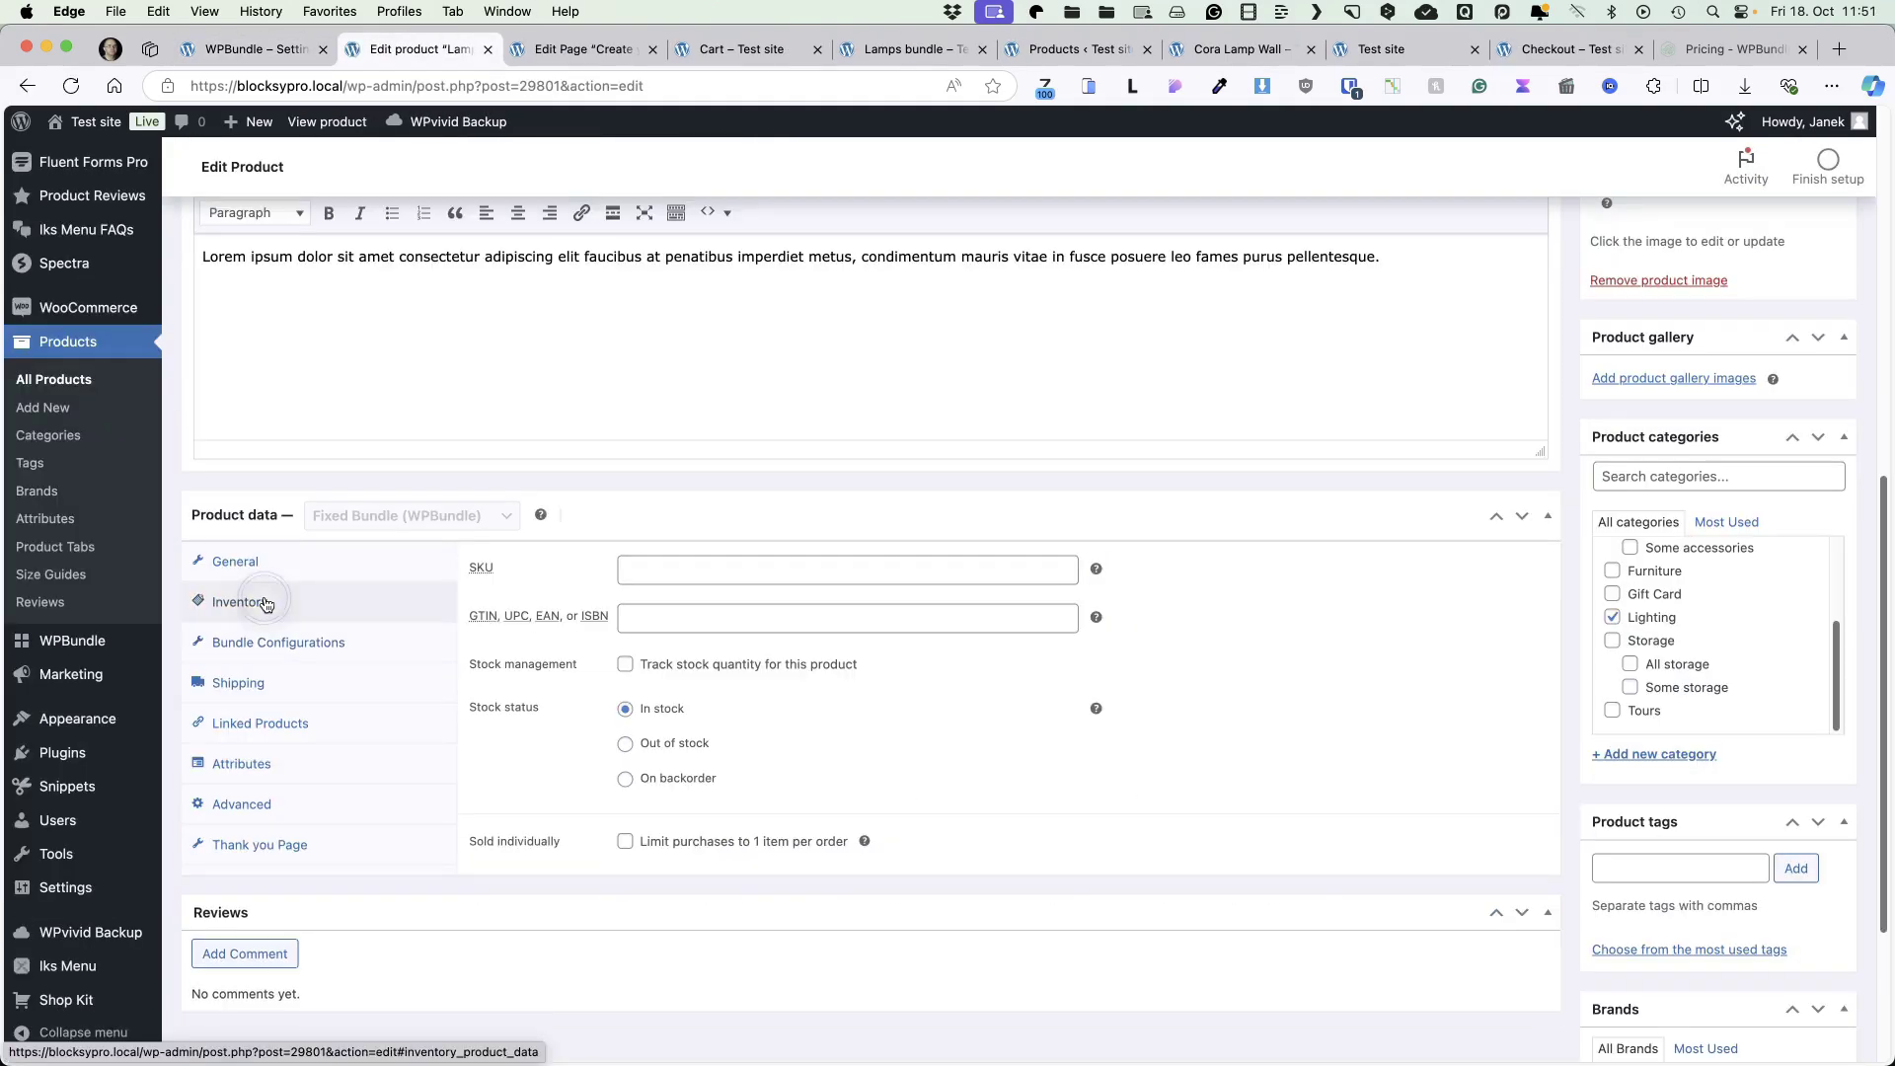
{"action": "left_click", "coordinate": [625, 664]}
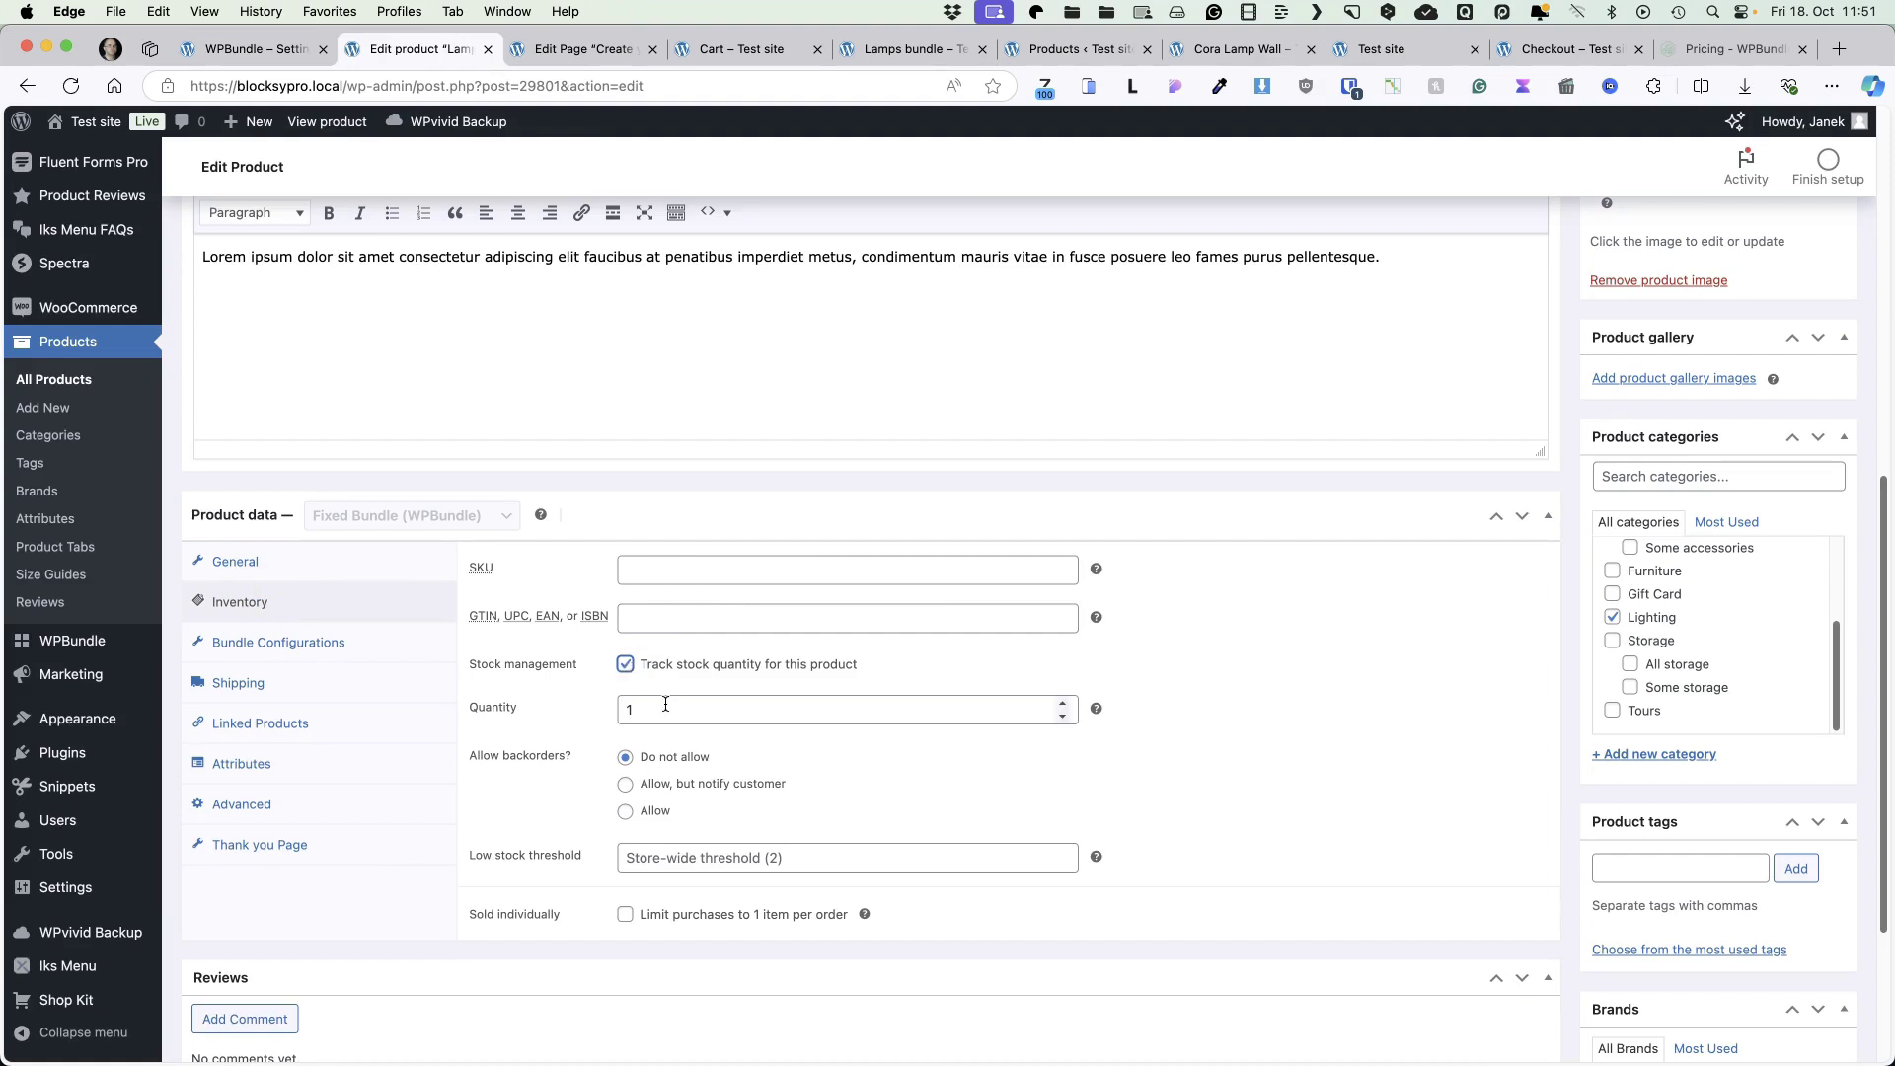
{"action": "left_click", "coordinate": [530, 689]}
{"action": "type", "text": "5"}
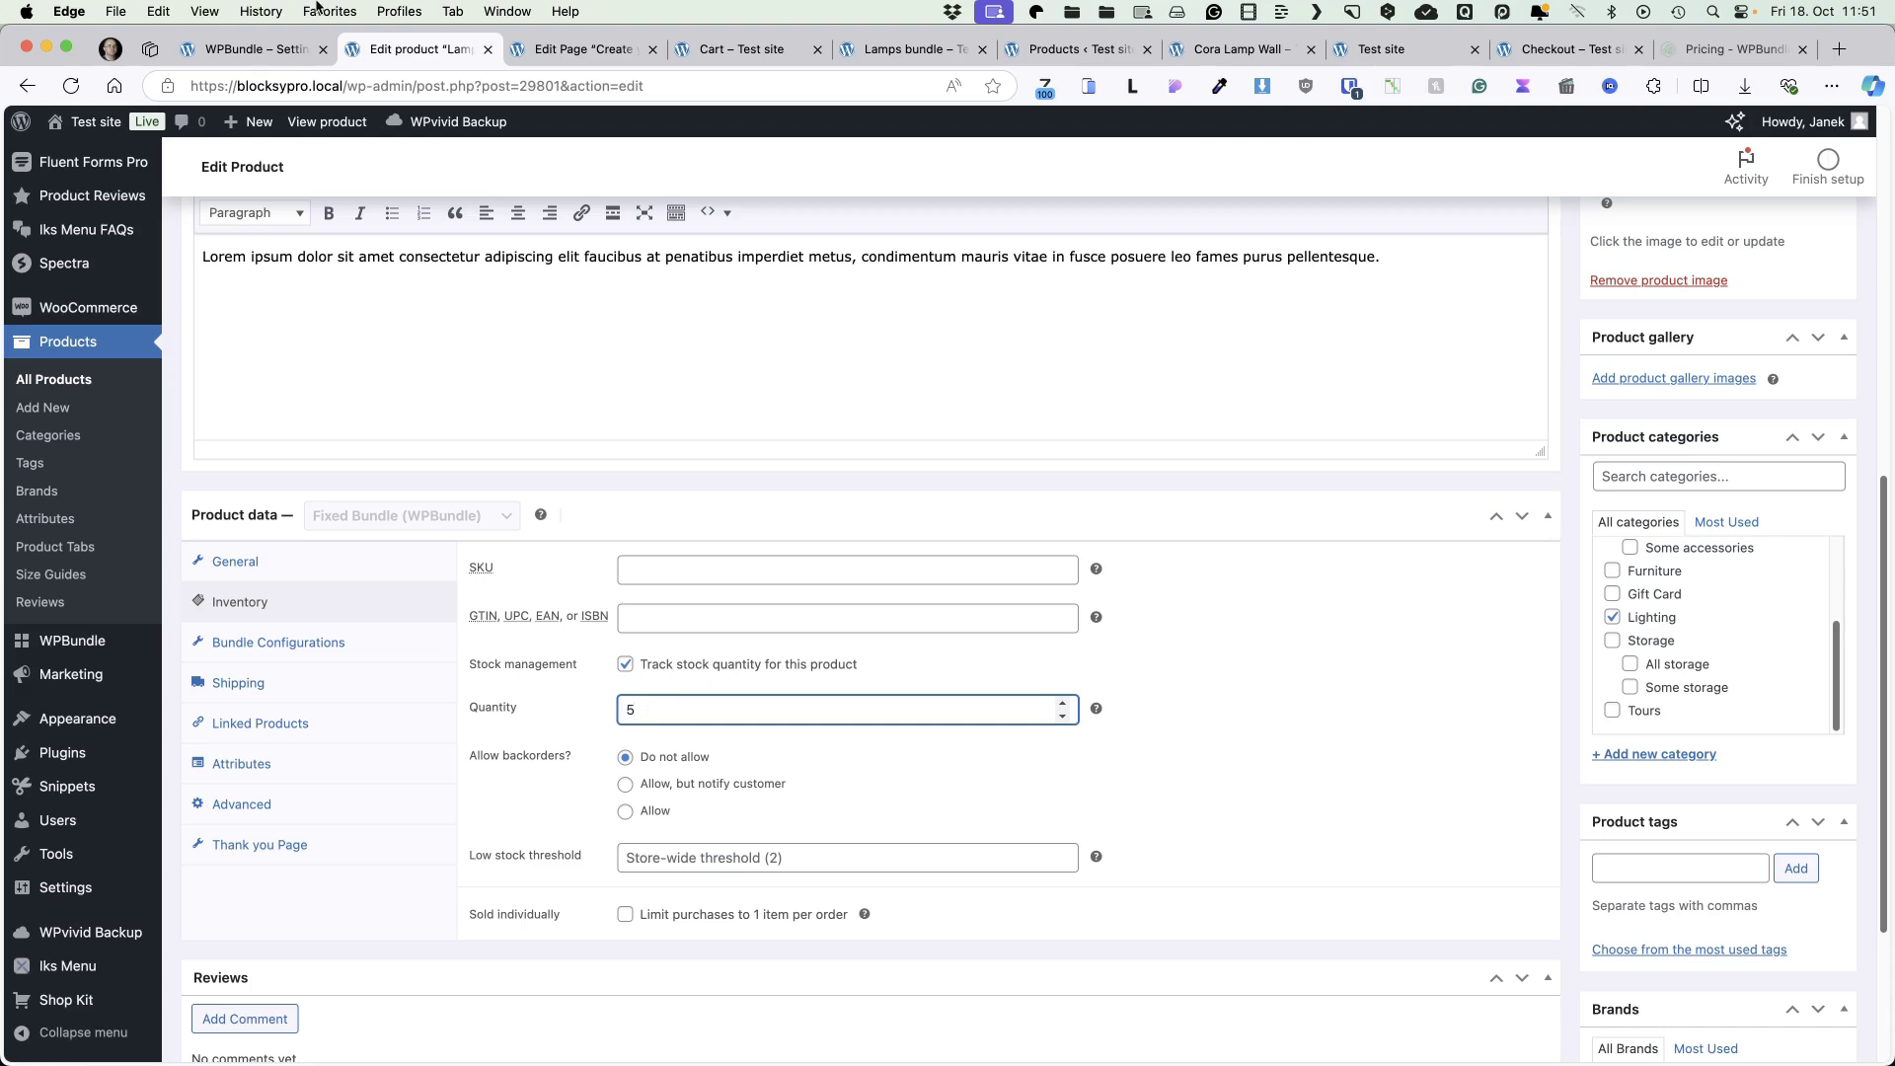
Set the fixed bundle's stock management in the WPBundle settings to "Based on bundled products stock".
{"action": "left_click", "coordinate": [237, 48]}
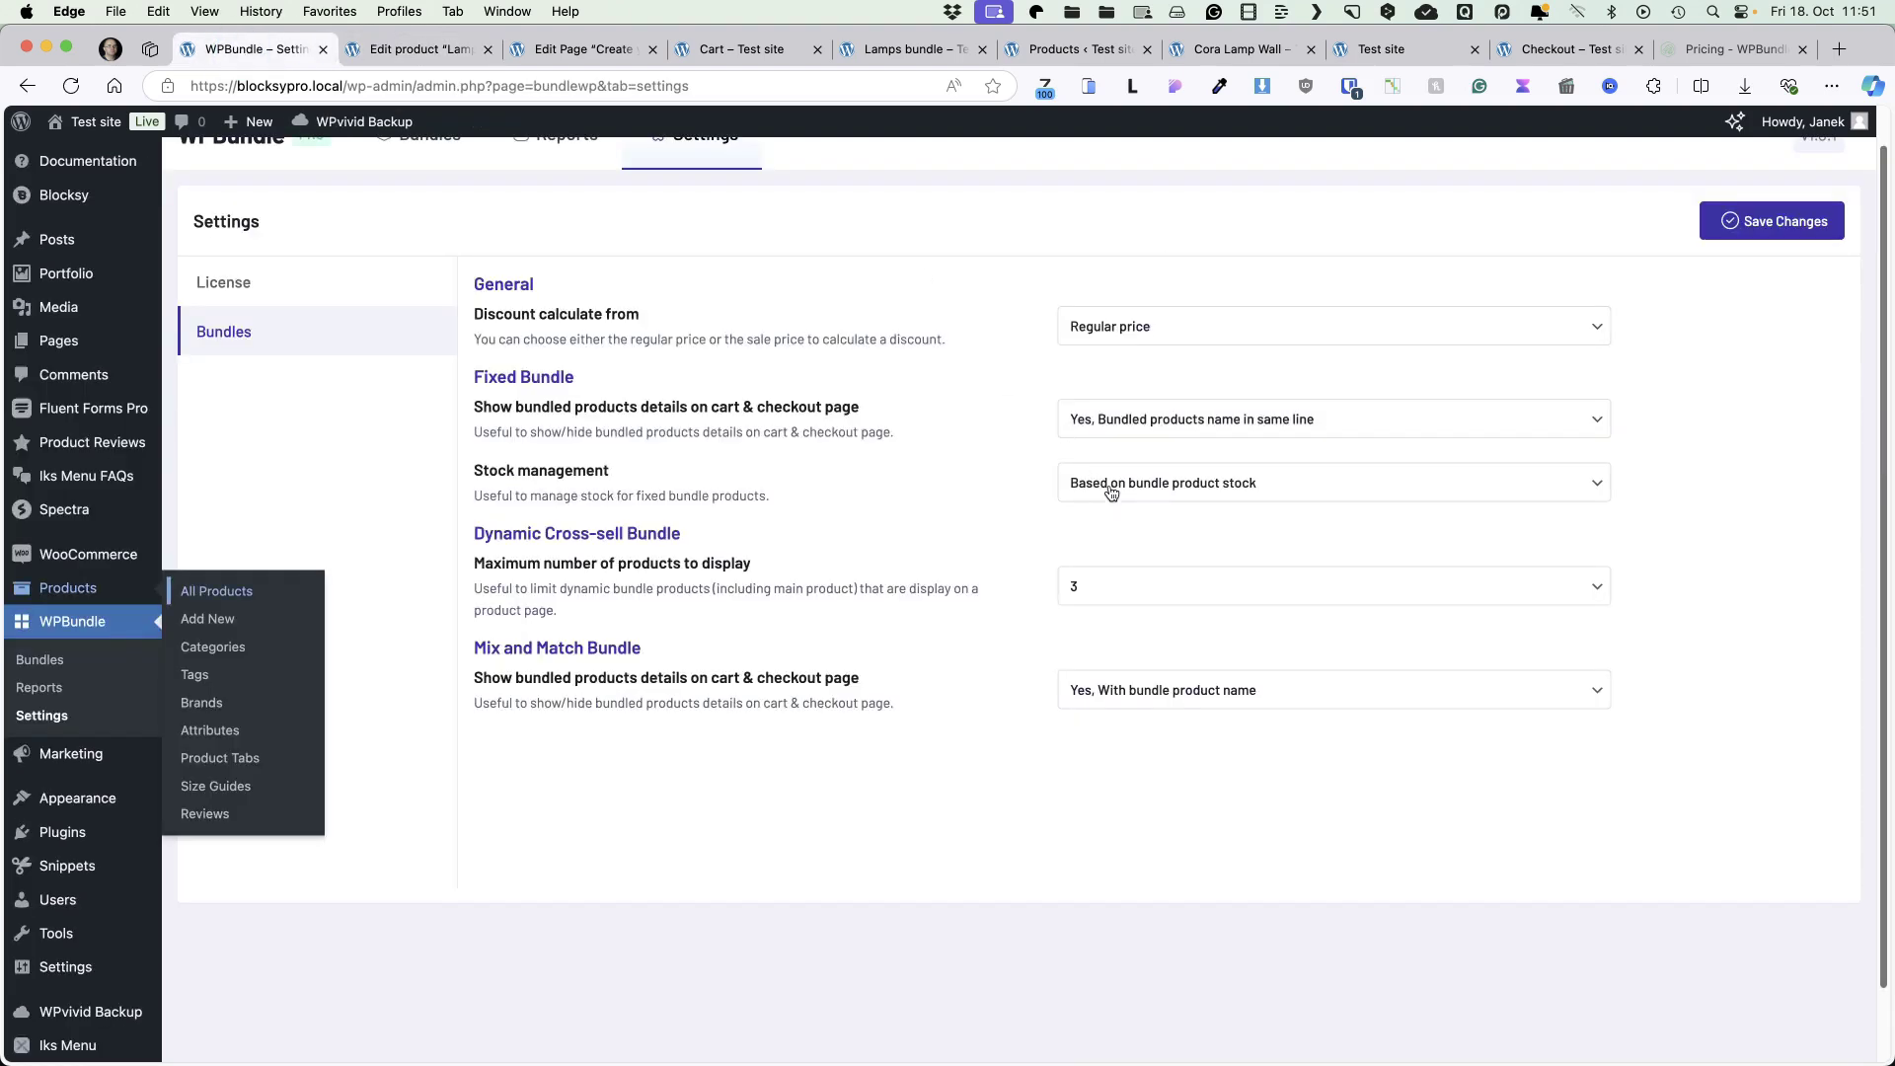
{"action": "left_click", "coordinate": [1233, 487]}
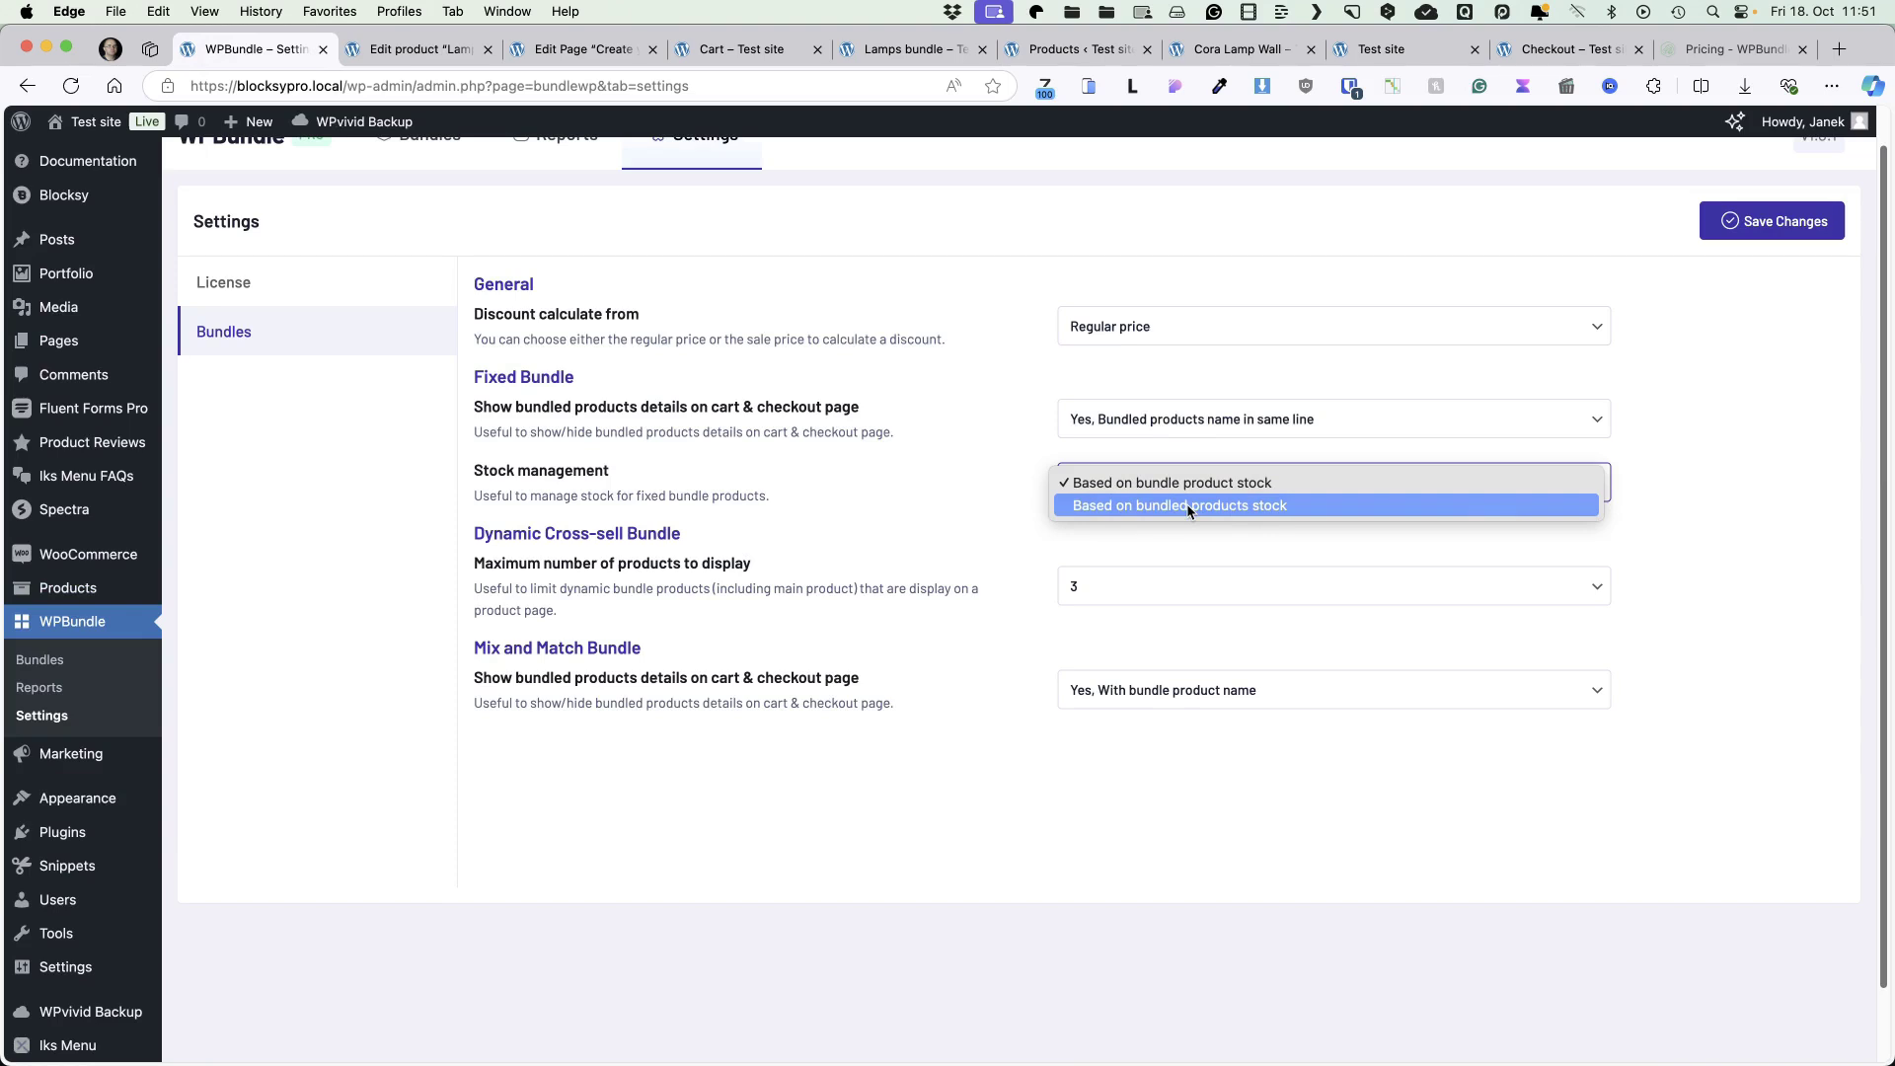
{"action": "left_click", "coordinate": [1188, 506]}
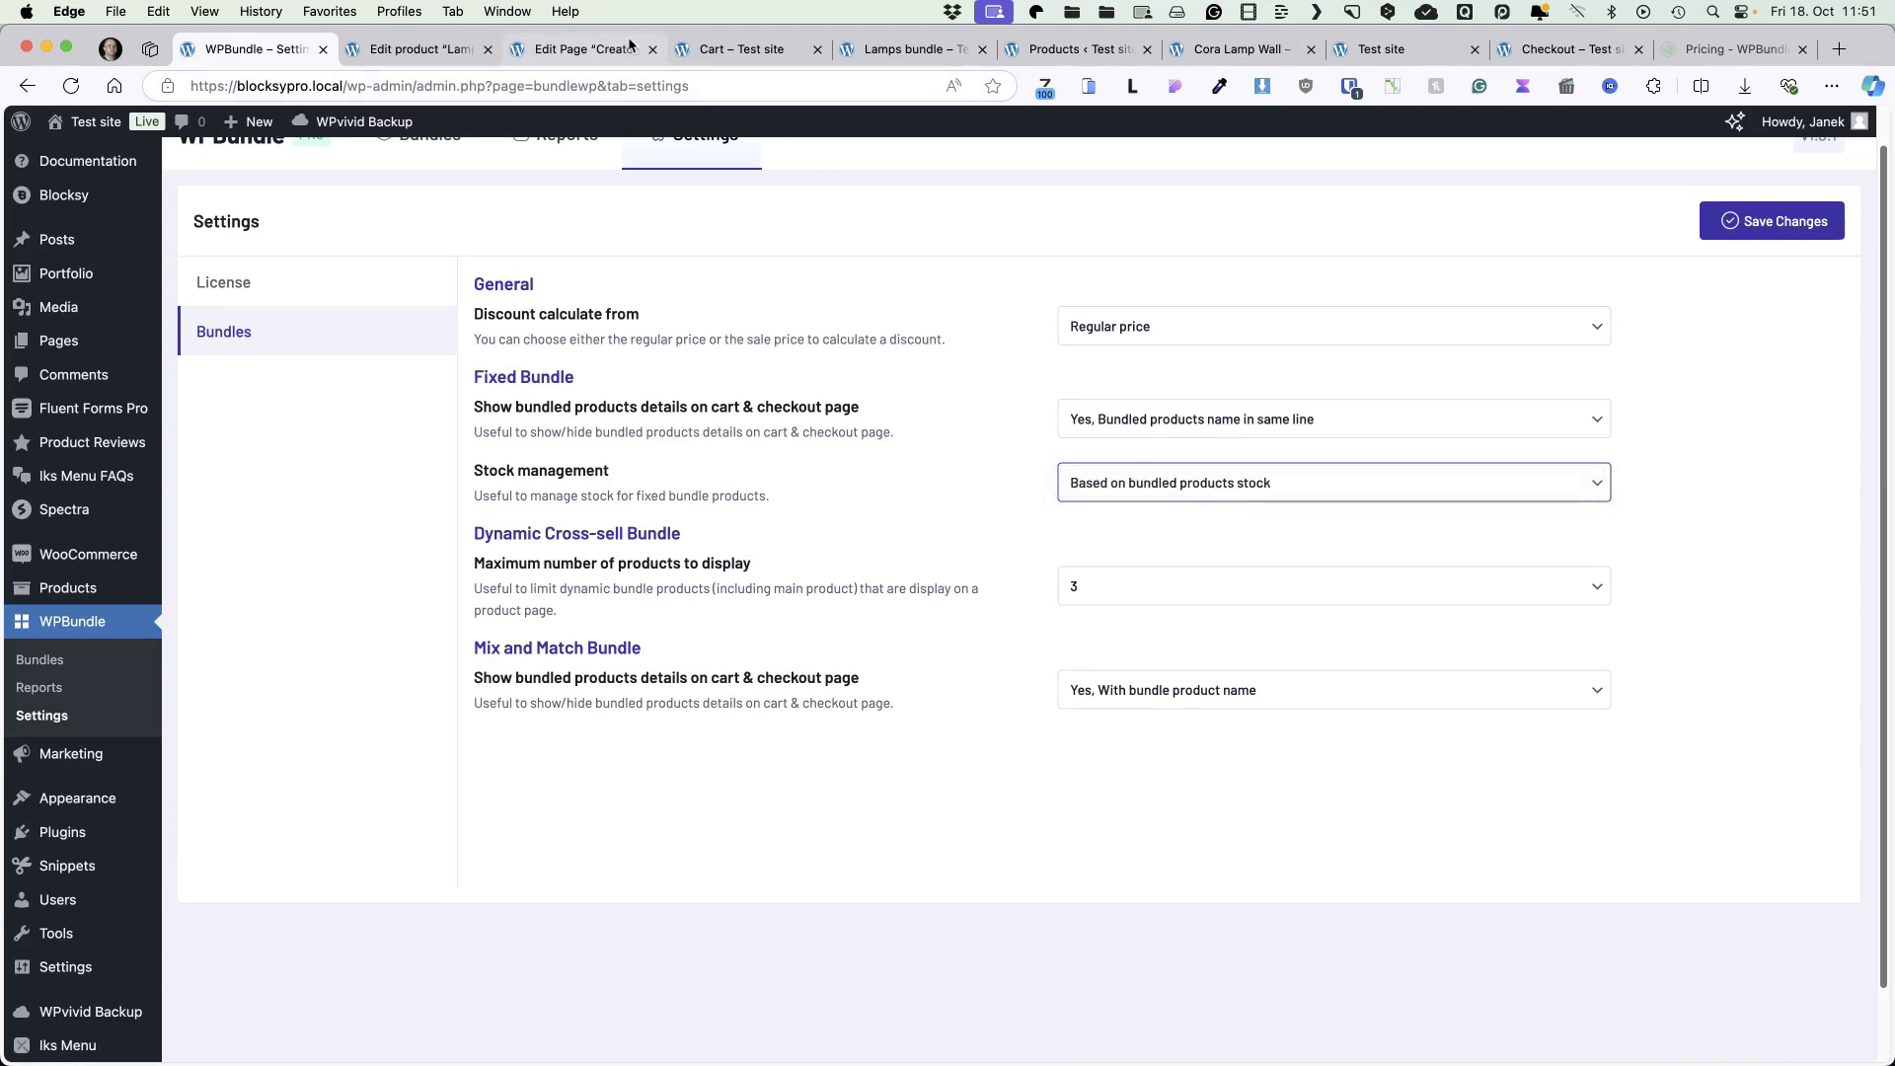
Check the Lamps bundle's bundled products in the cart and examine the mix and match bundle's cart display options.
{"action": "left_click", "coordinate": [723, 54]}
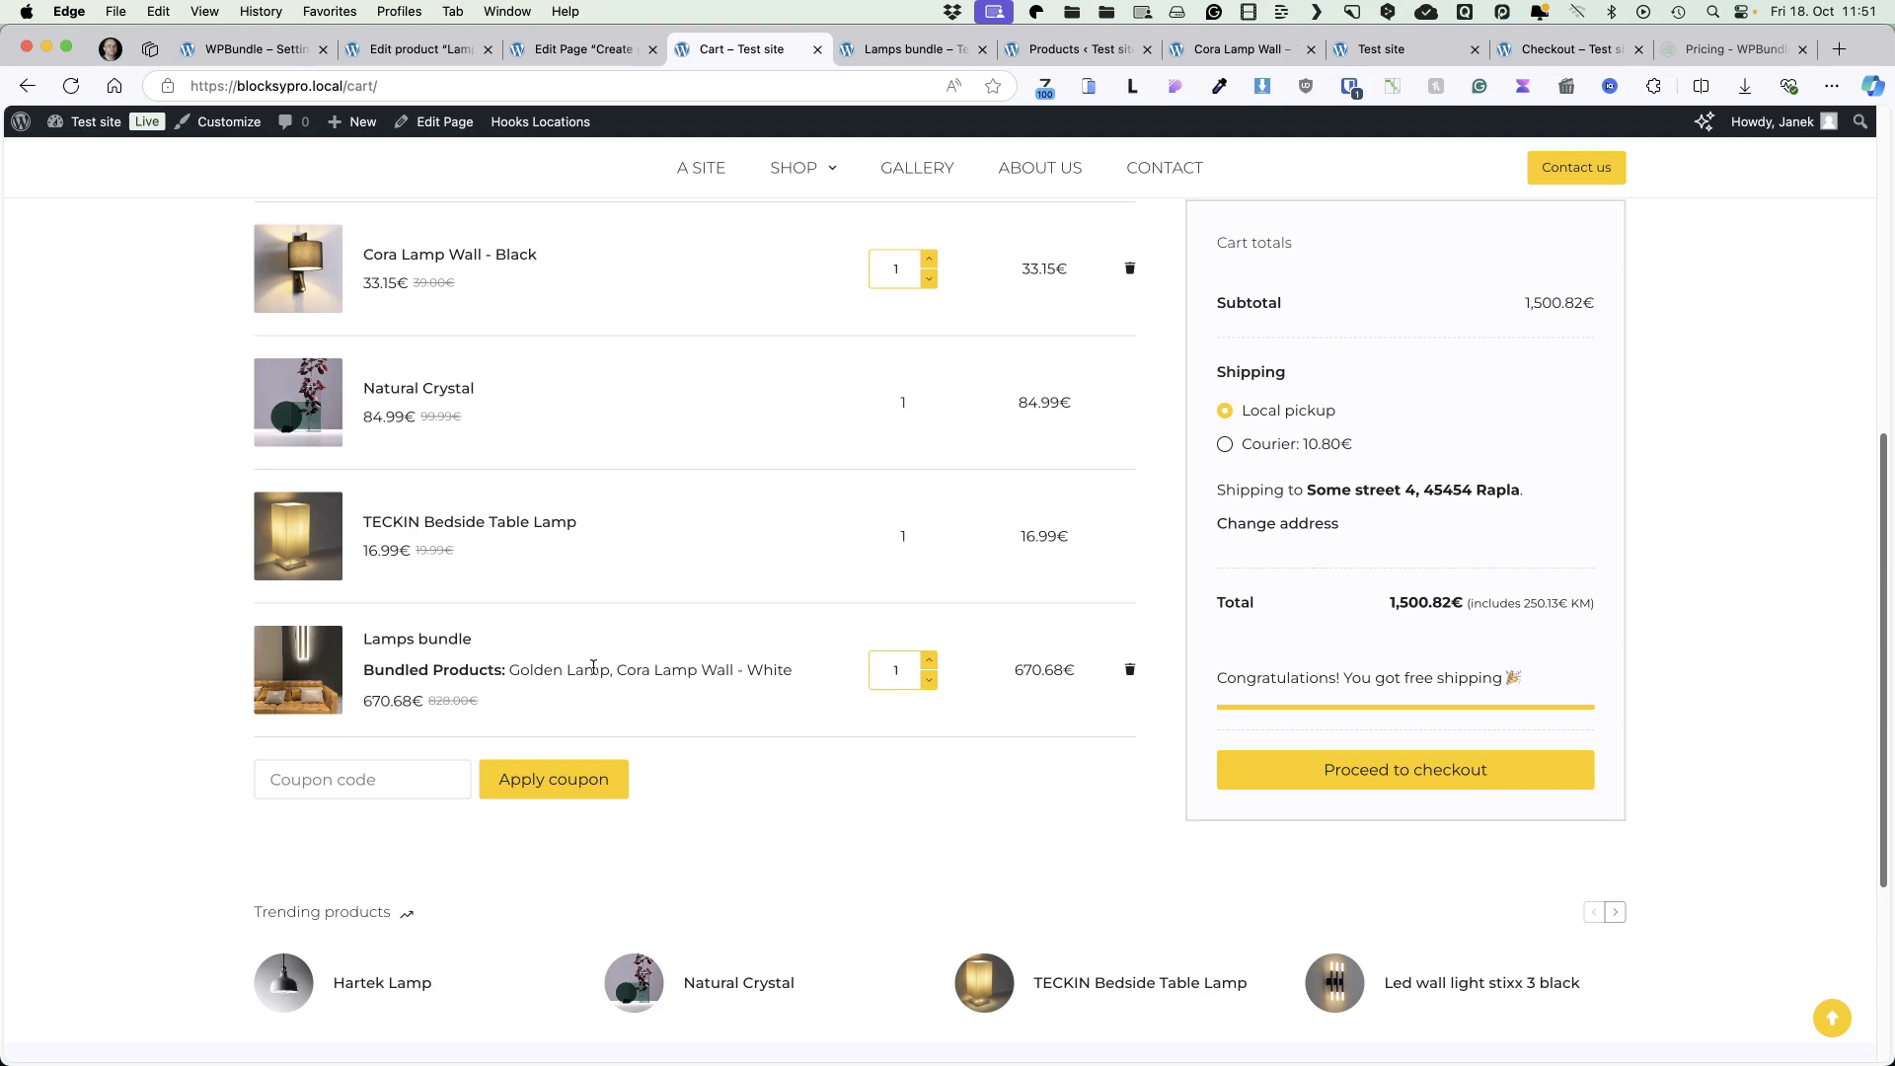
{"action": "left_click_drag", "start_coordinate": [609, 669], "coordinate": [516, 670]}
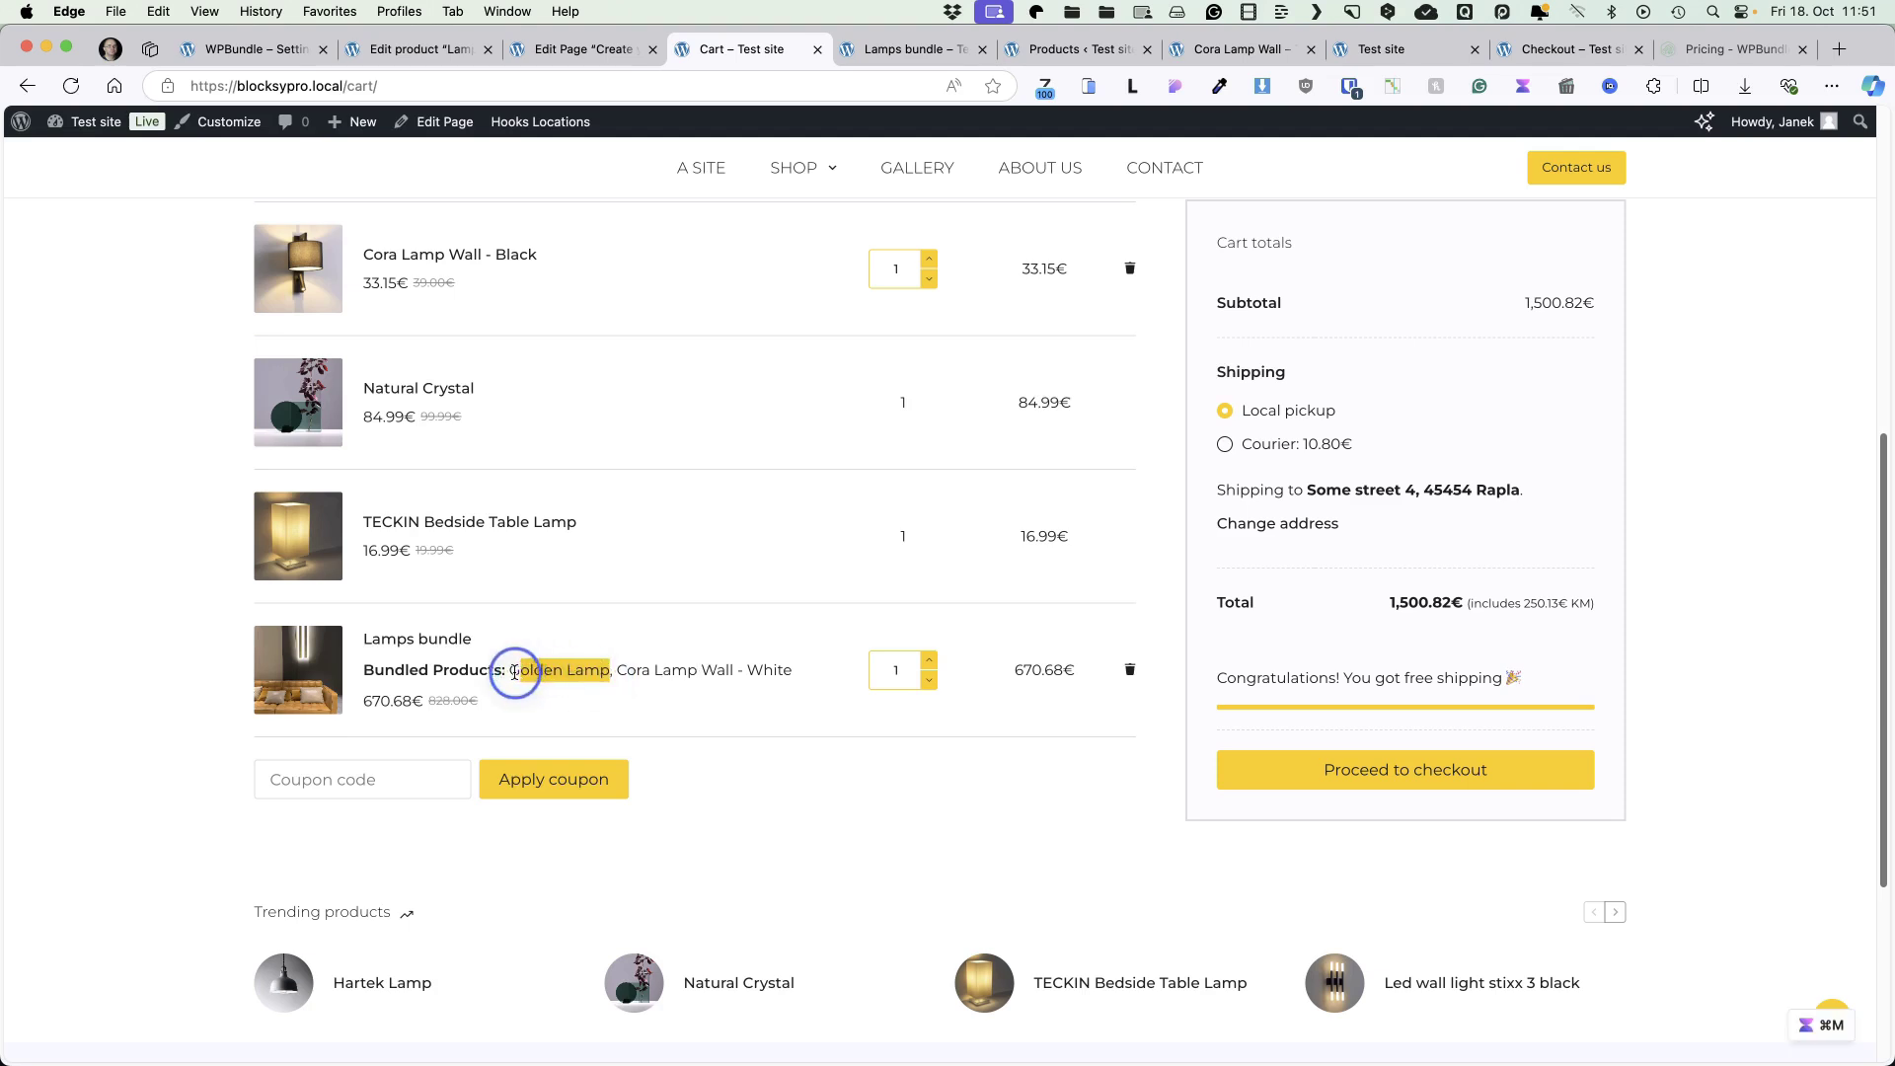
{"action": "left_click", "coordinate": [212, 50]}
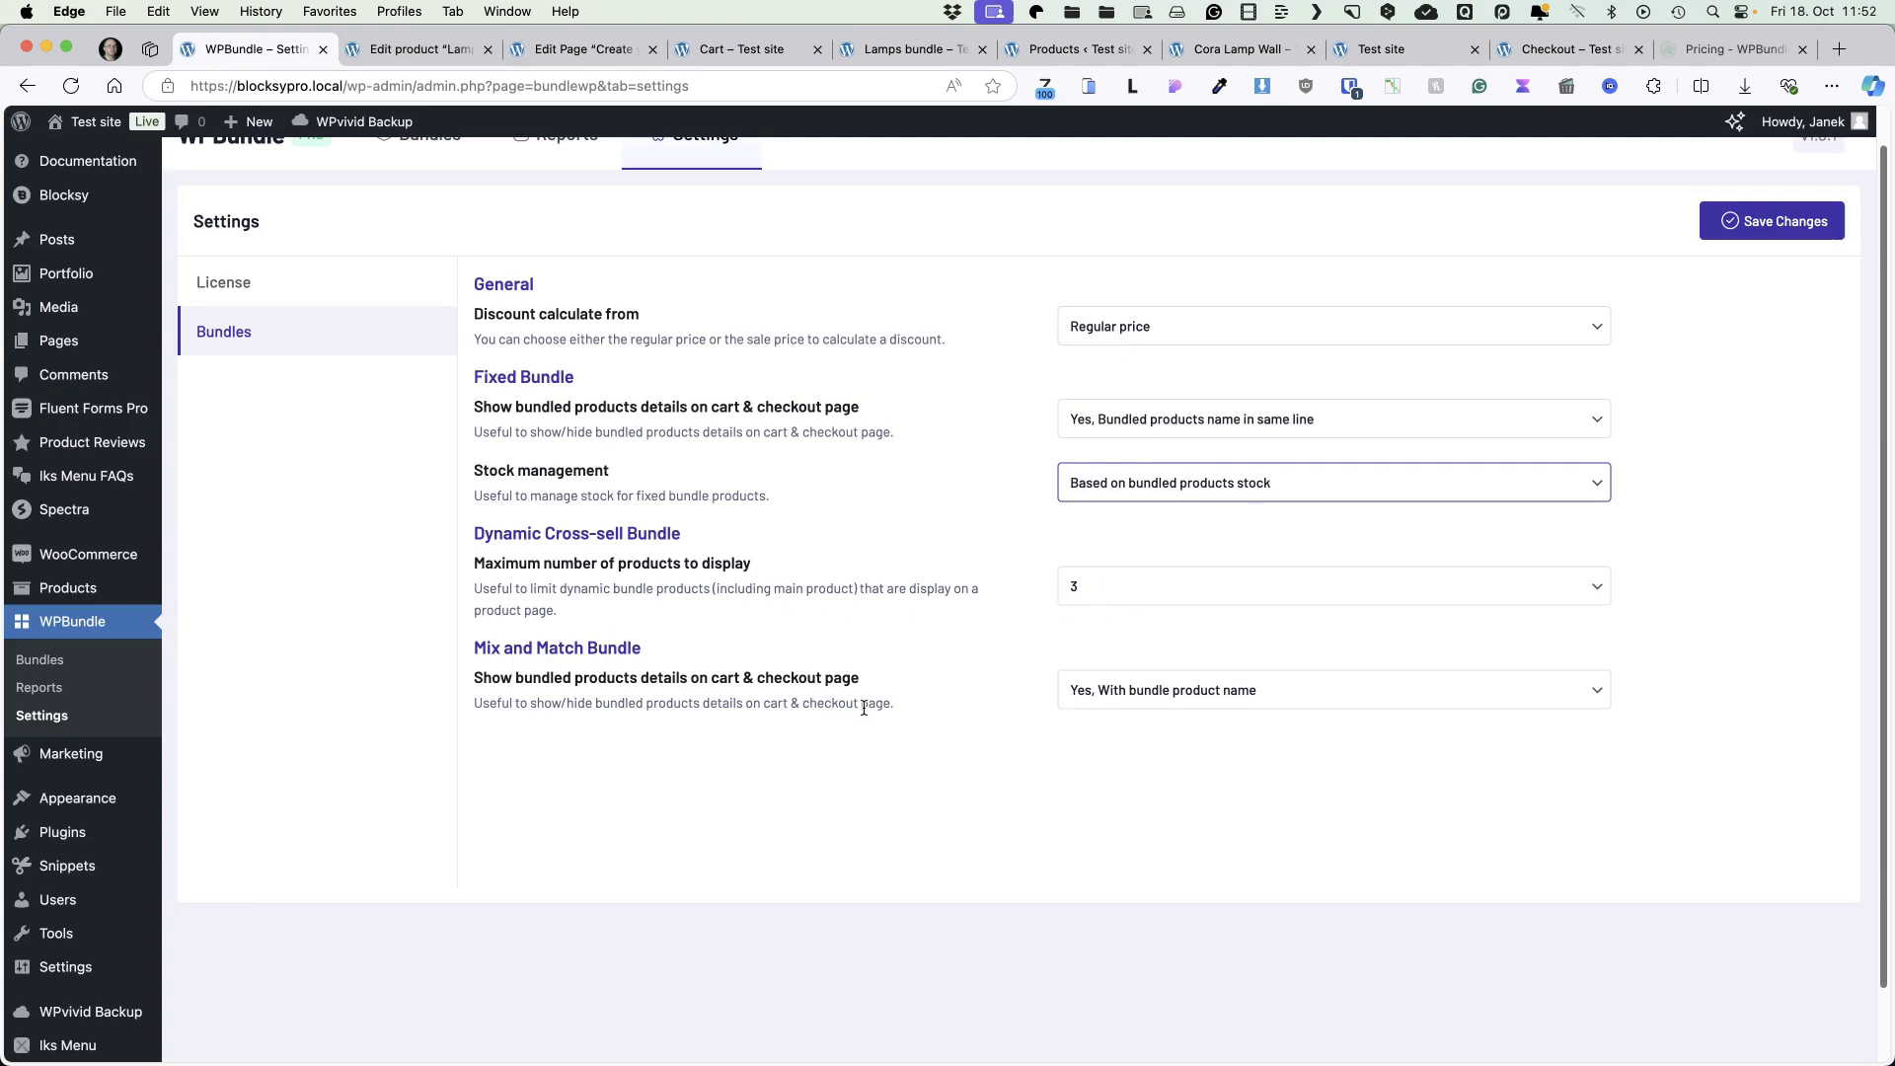
{"action": "left_click", "coordinate": [1311, 691]}
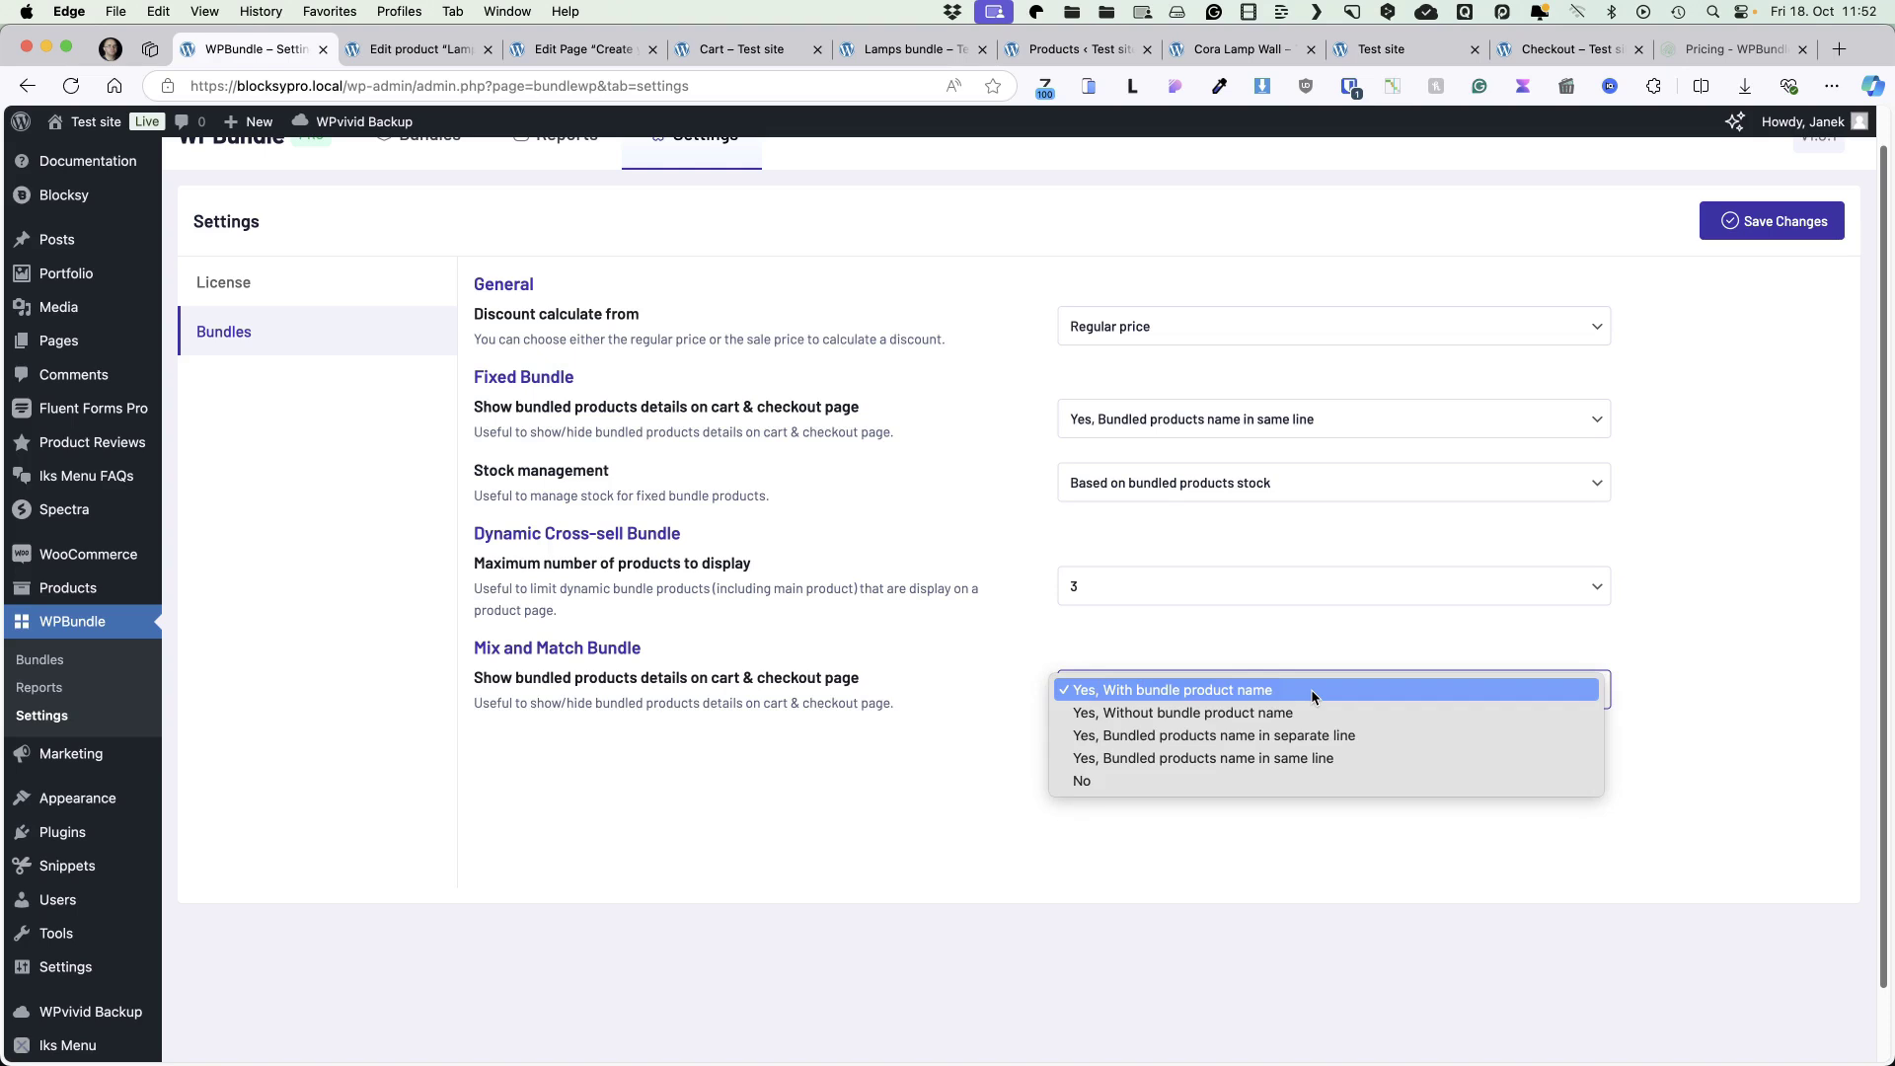
{"action": "left_click", "coordinate": [981, 789]}
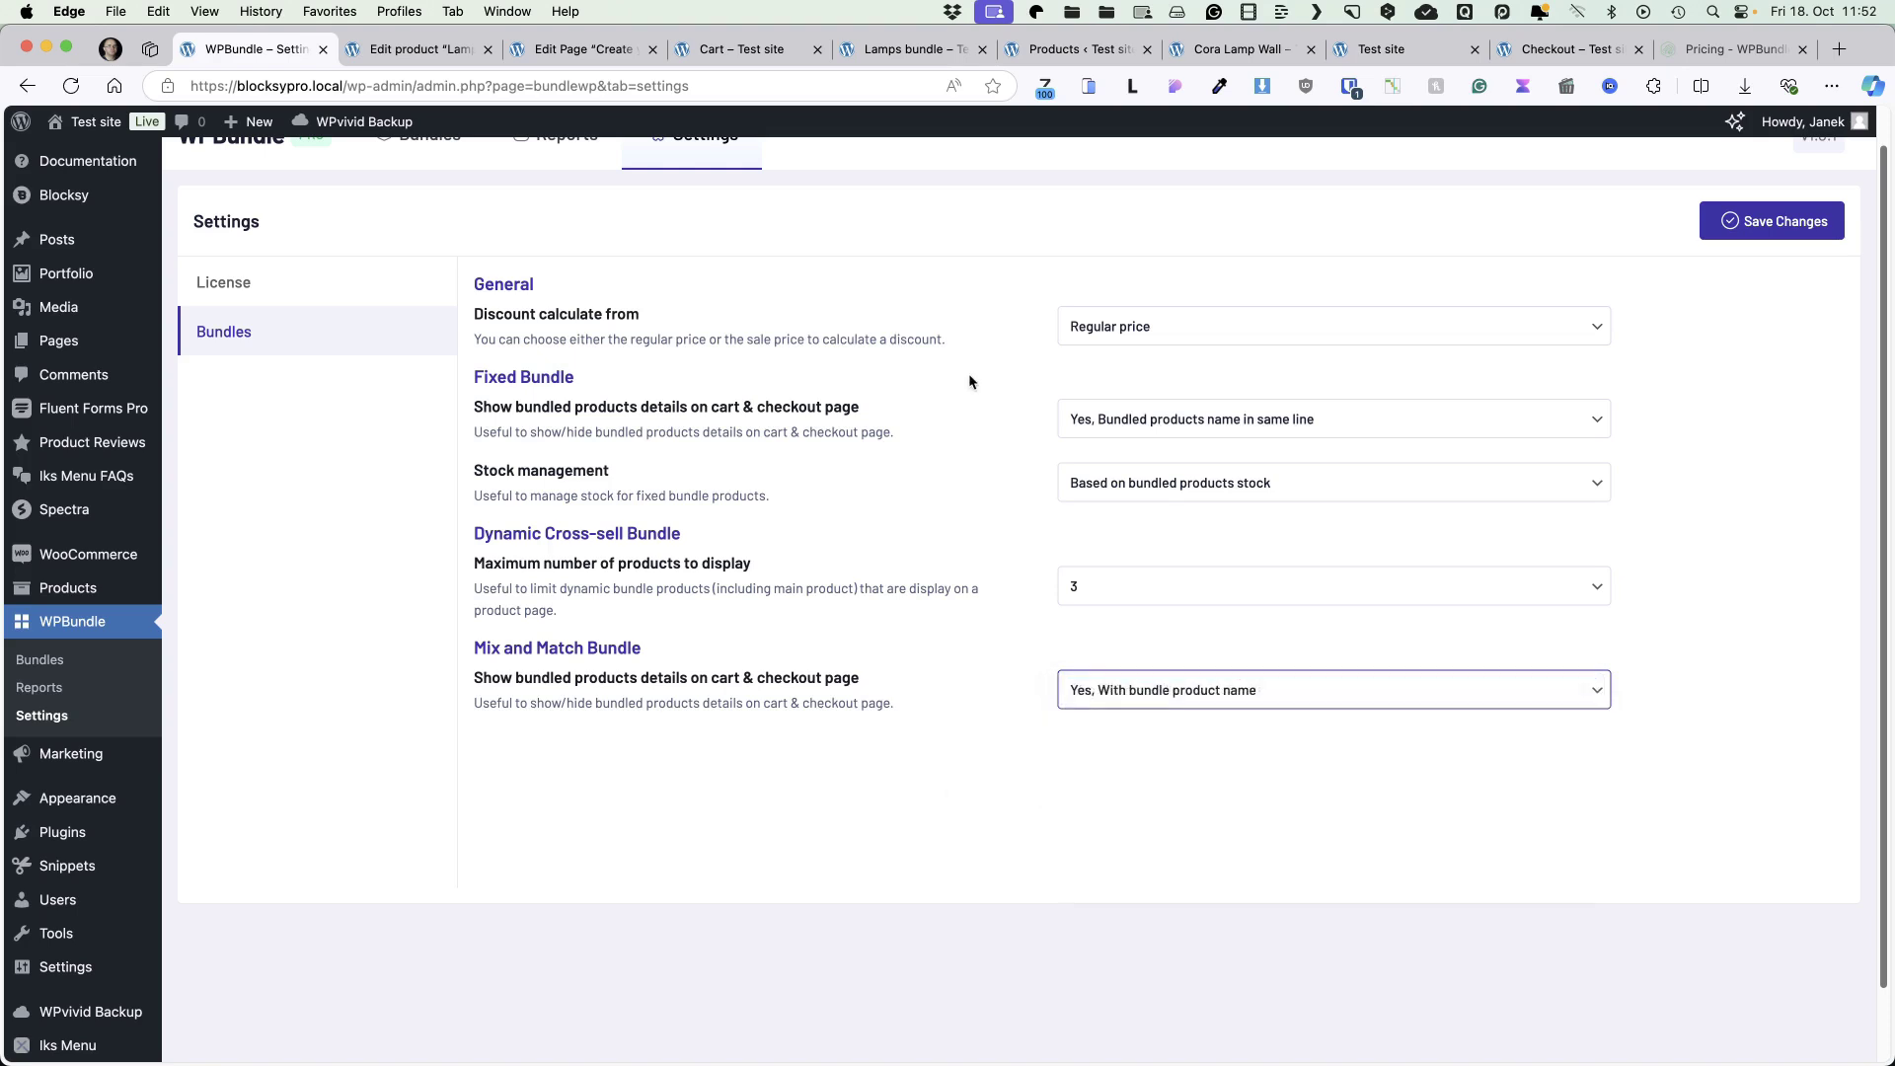